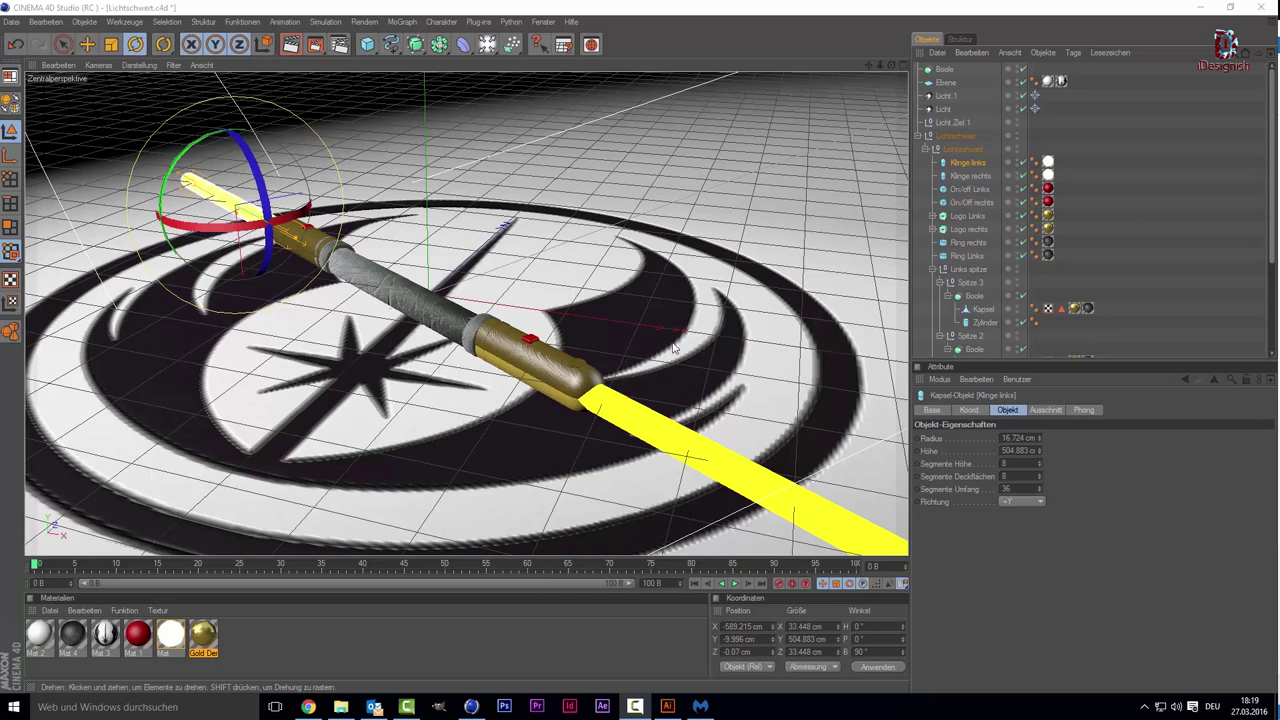
# Step: Hide the right yellow blade, Klinge rechts, in the viewport
pyautogui.moveTo(868, 72); pyautogui.dragTo(686, 318)
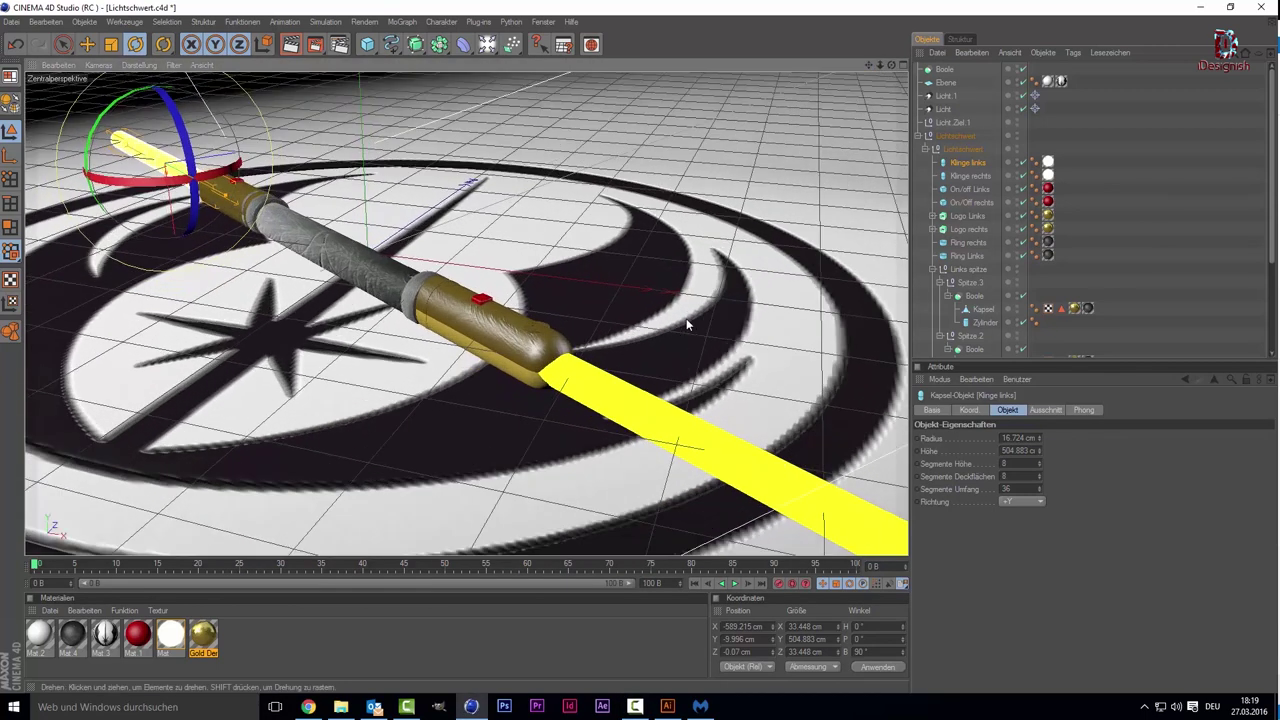
pyautogui.moveTo(880, 64)
pyautogui.mouseDown()
pyautogui.moveTo(879, 148)
pyautogui.moveTo(855, 195)
pyautogui.mouseUp()
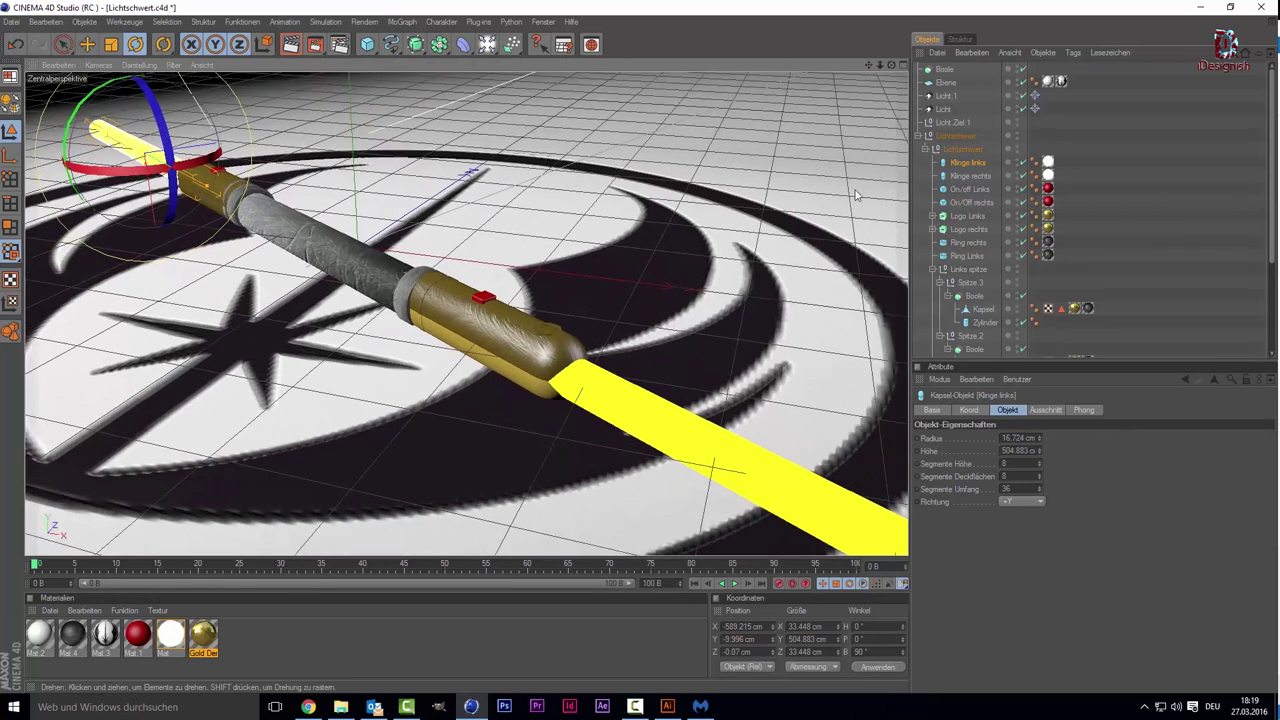
pyautogui.click(1010, 175)
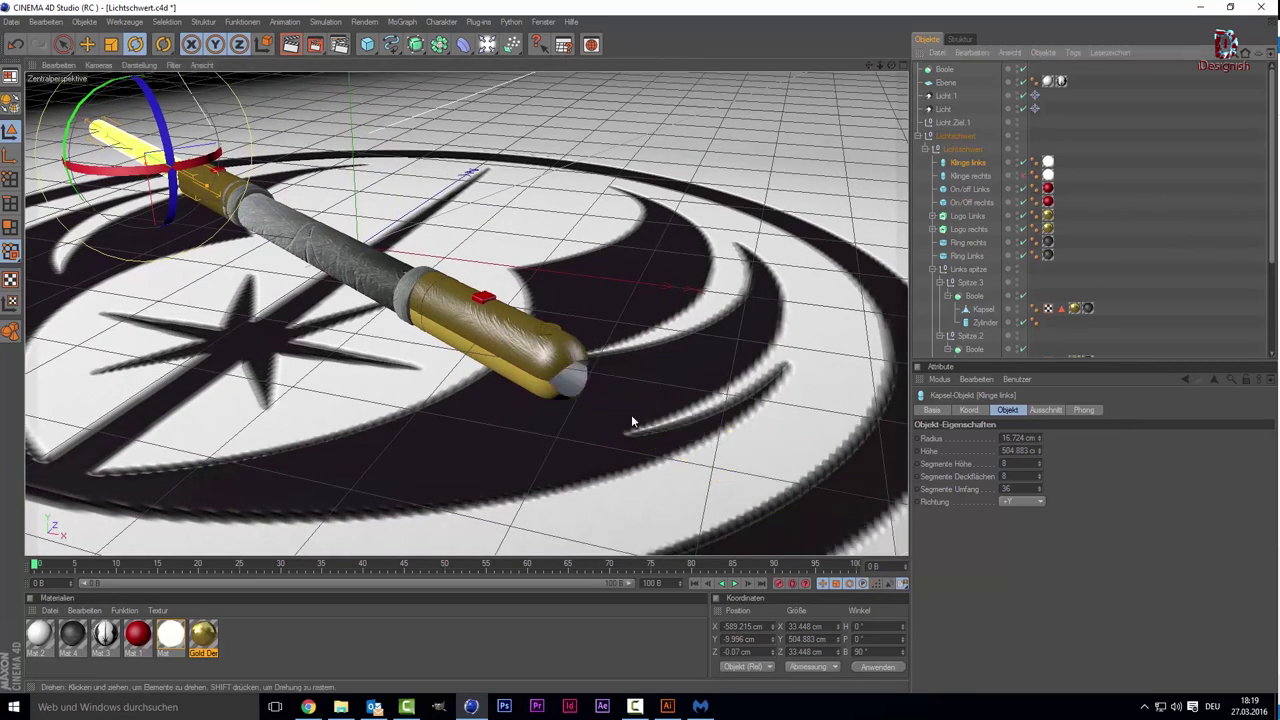
# Step: Tilt the inner end cylinder of the right hilt slightly
pyautogui.scroll(3, 611, 393)
pyautogui.scroll(3, 611, 393)
pyautogui.click(617, 425)
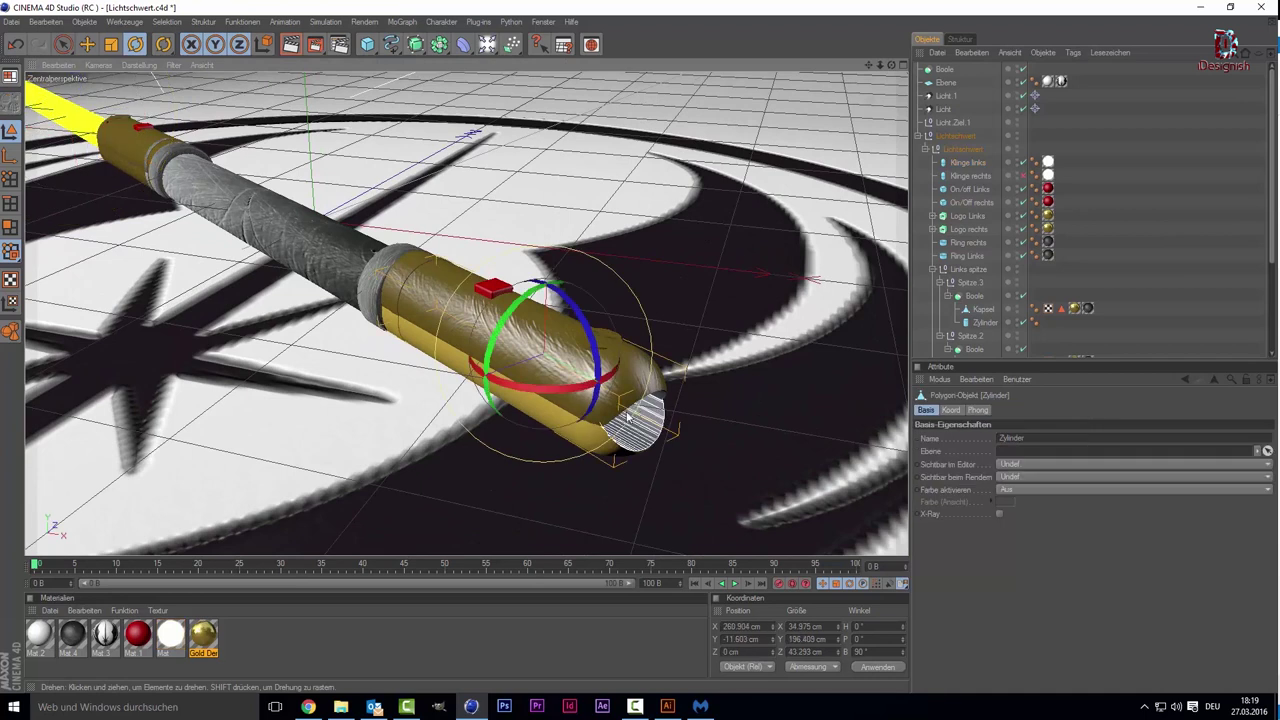
pyautogui.moveTo(689, 427); pyautogui.dragTo(670, 375)
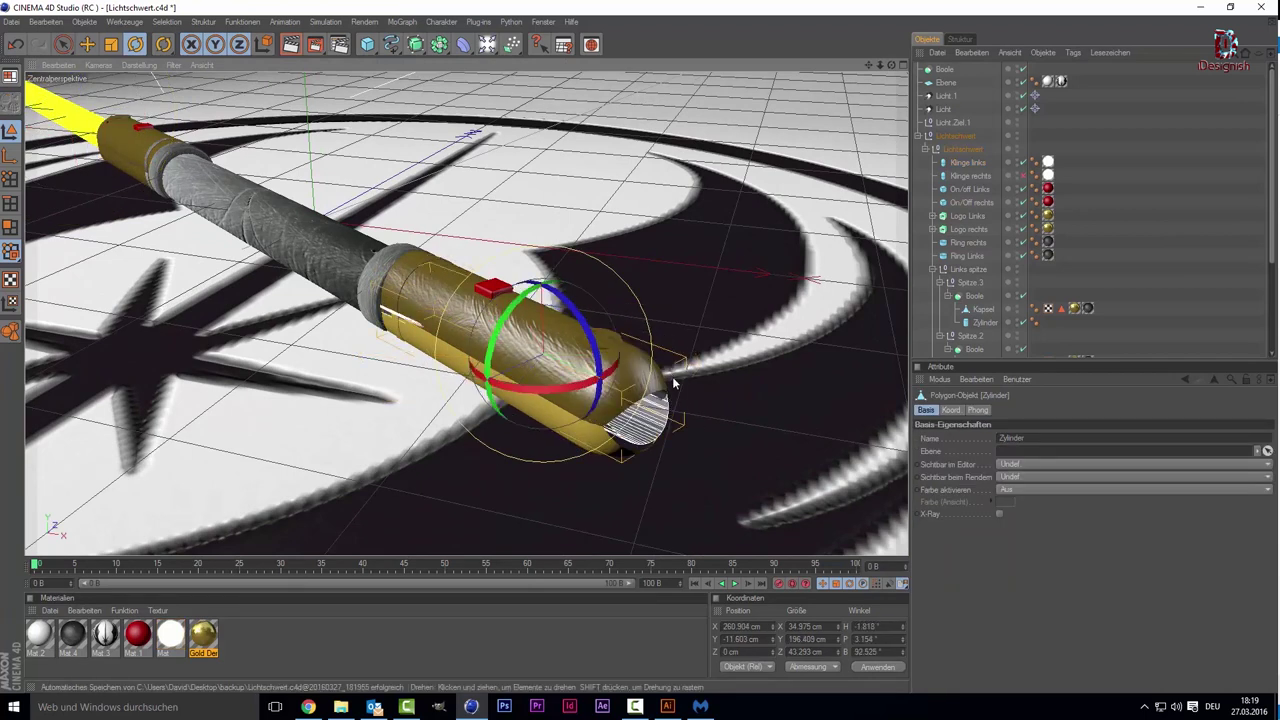
# Step: Delete the right gold hilt capsule, then undo the deletion to restore it
pyautogui.click(673, 383)
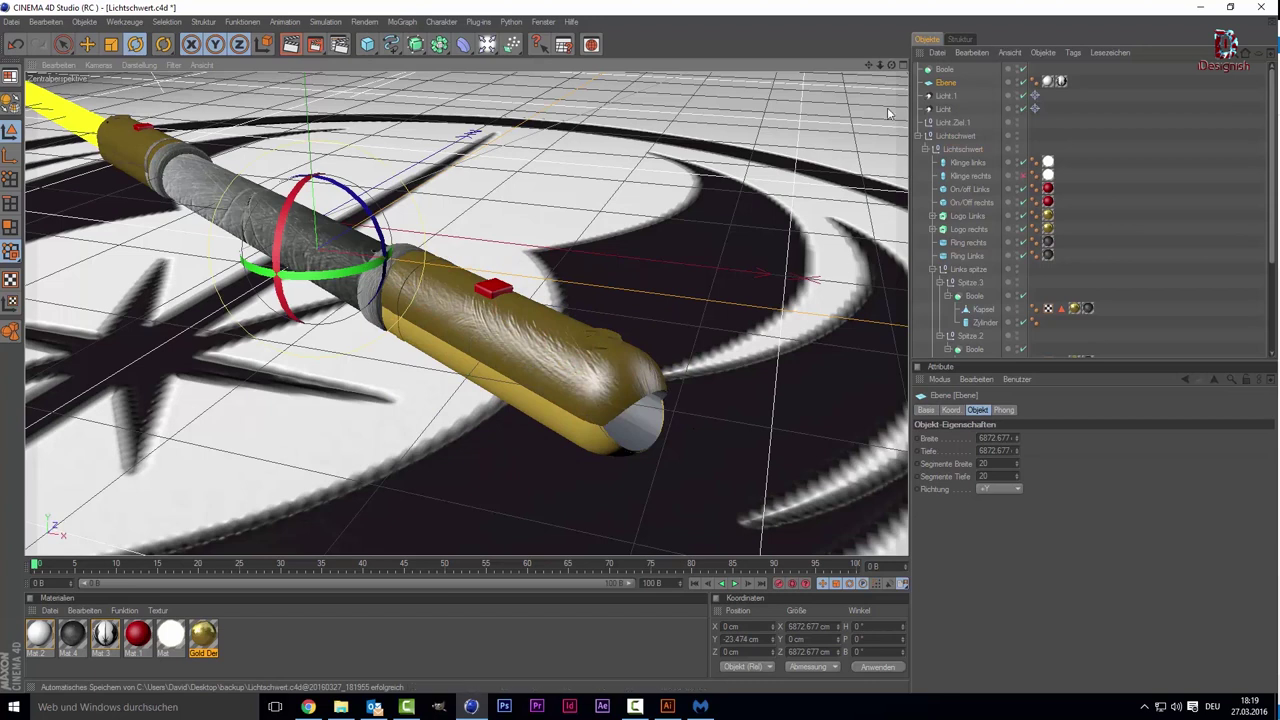
pyautogui.click(555, 370)
pyautogui.press('Delete')
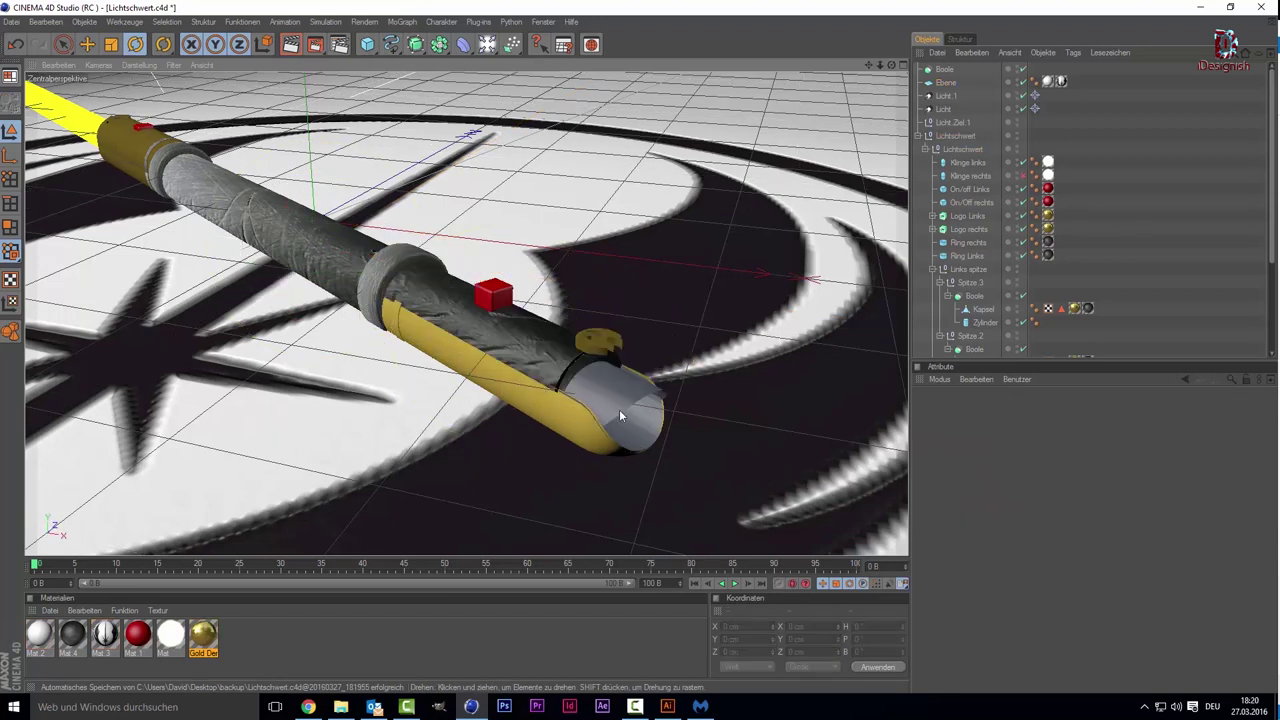
pyautogui.hotkey('ctrl', 'z')
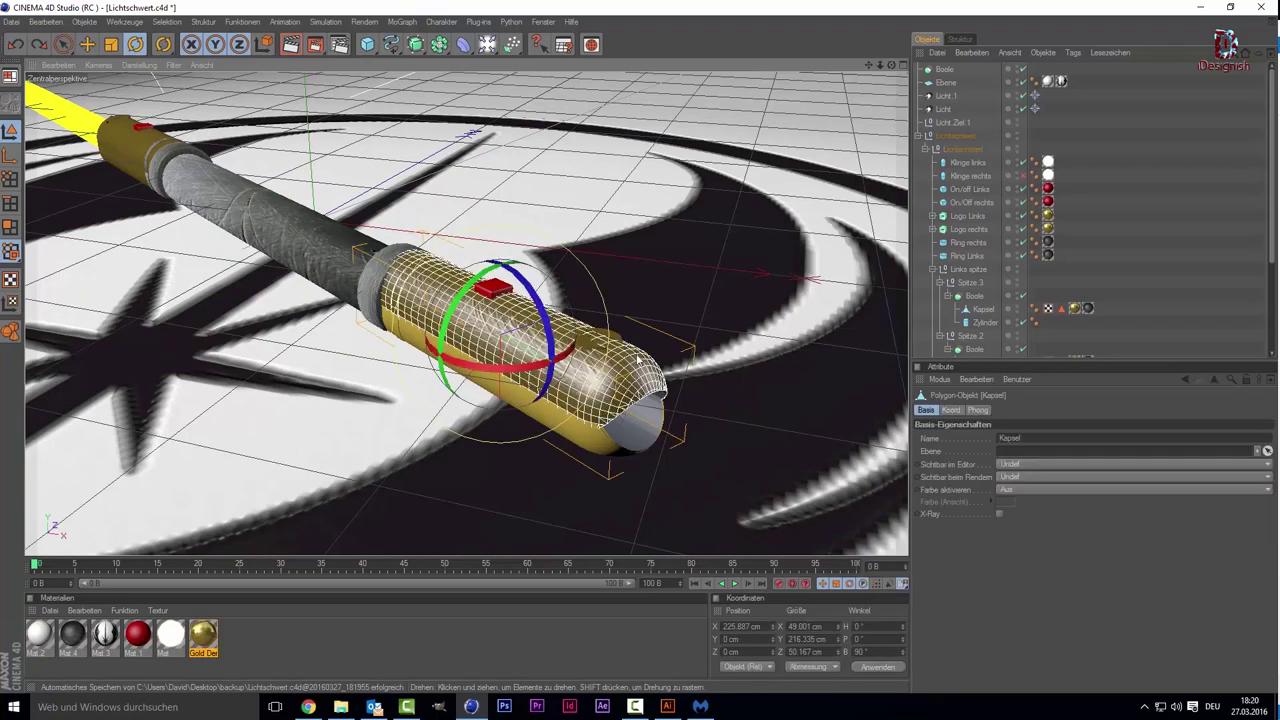
pyautogui.keyDown('alt'); pyautogui.moveTo(640, 361); pyautogui.dragTo(650, 224); pyautogui.keyUp('alt')
pyautogui.click(650, 224)
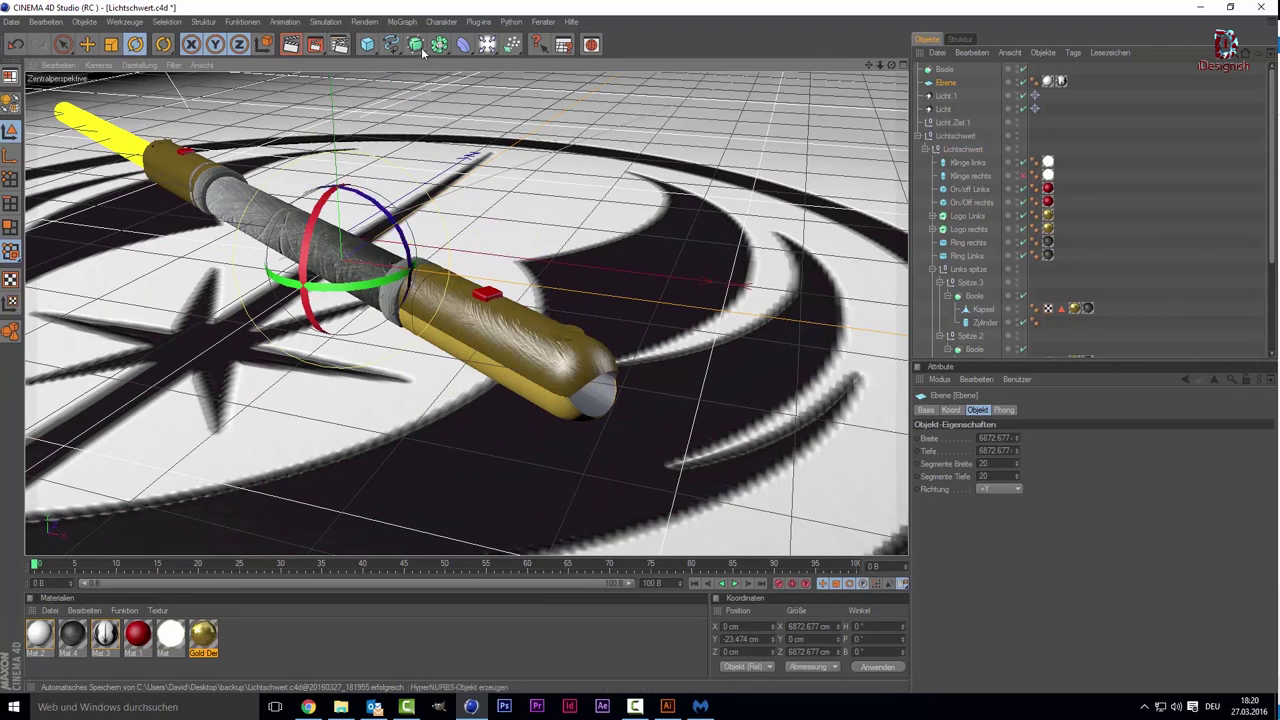
# Step: Add a capsule and rotate it 90° on B so it lies flat
pyautogui.click(368, 45)
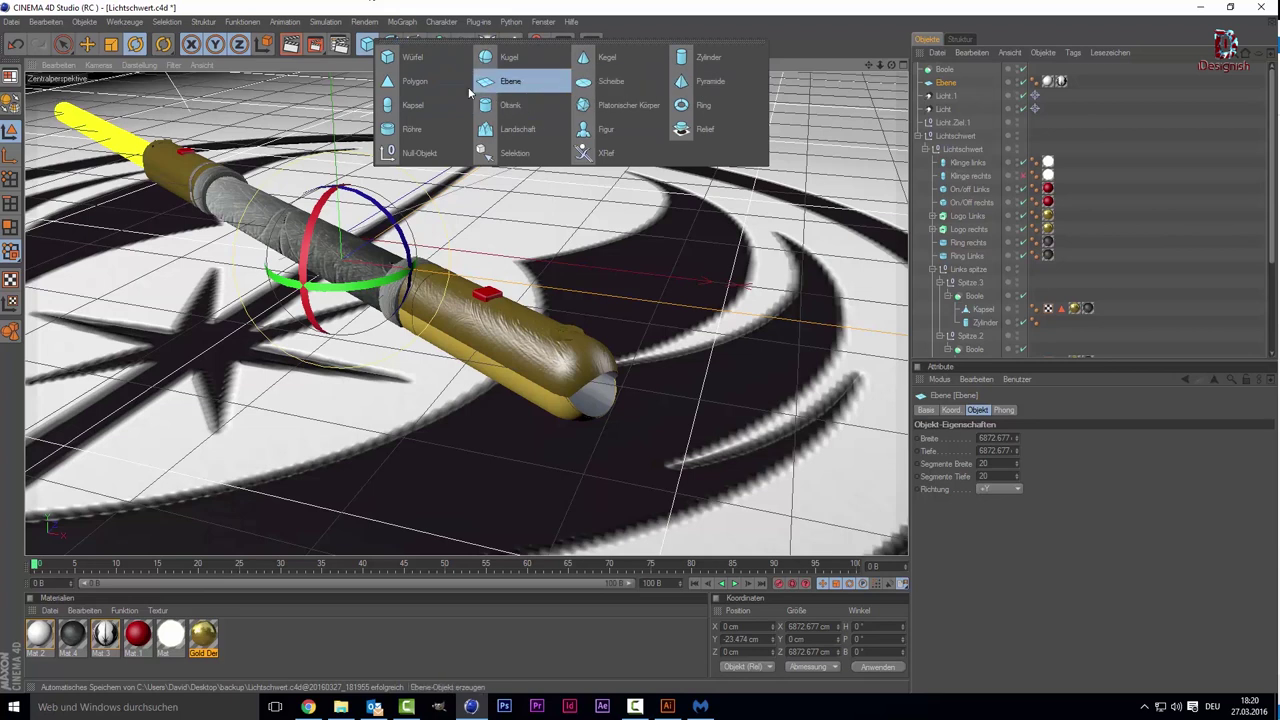
pyautogui.click(434, 112)
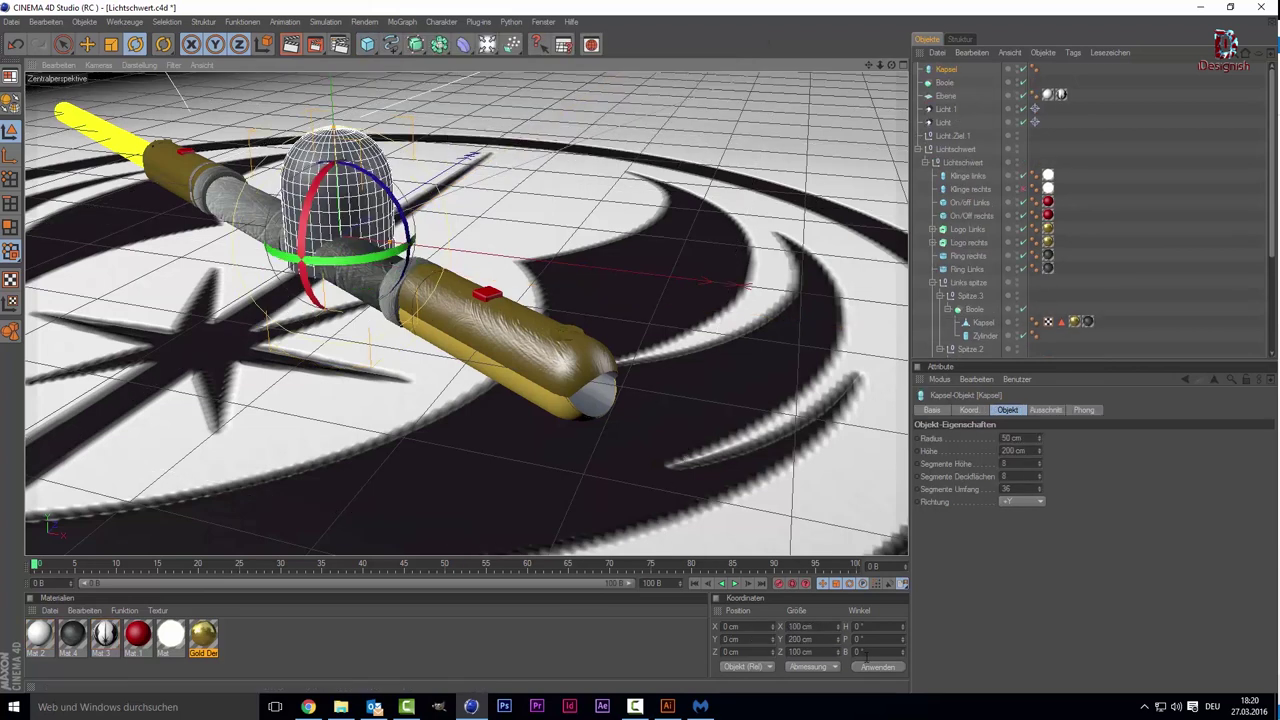
pyautogui.write('0')
pyautogui.press('Return')
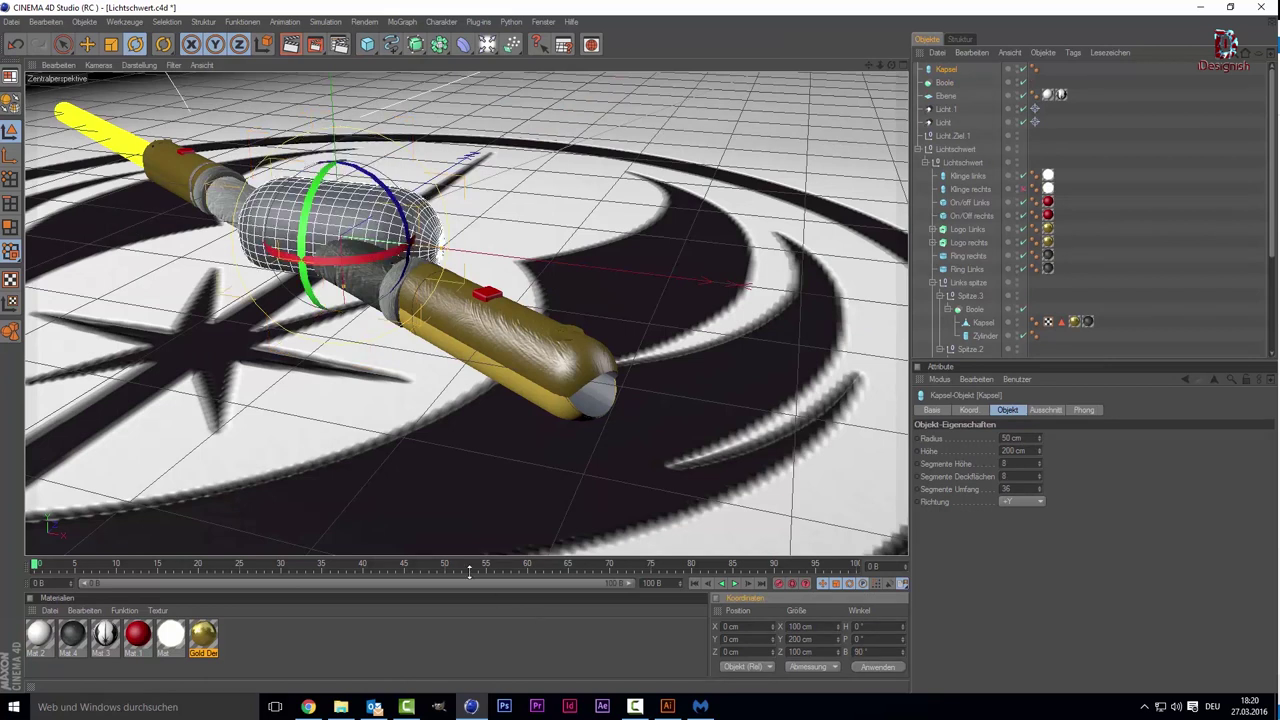
# Step: Move the capsule right and up, make it thinner and shorter, and add a Boole object
pyautogui.click(62, 44)
pyautogui.moveTo(460, 262); pyautogui.dragTo(806, 300)
pyautogui.moveTo(535, 302); pyautogui.dragTo(536, 222)
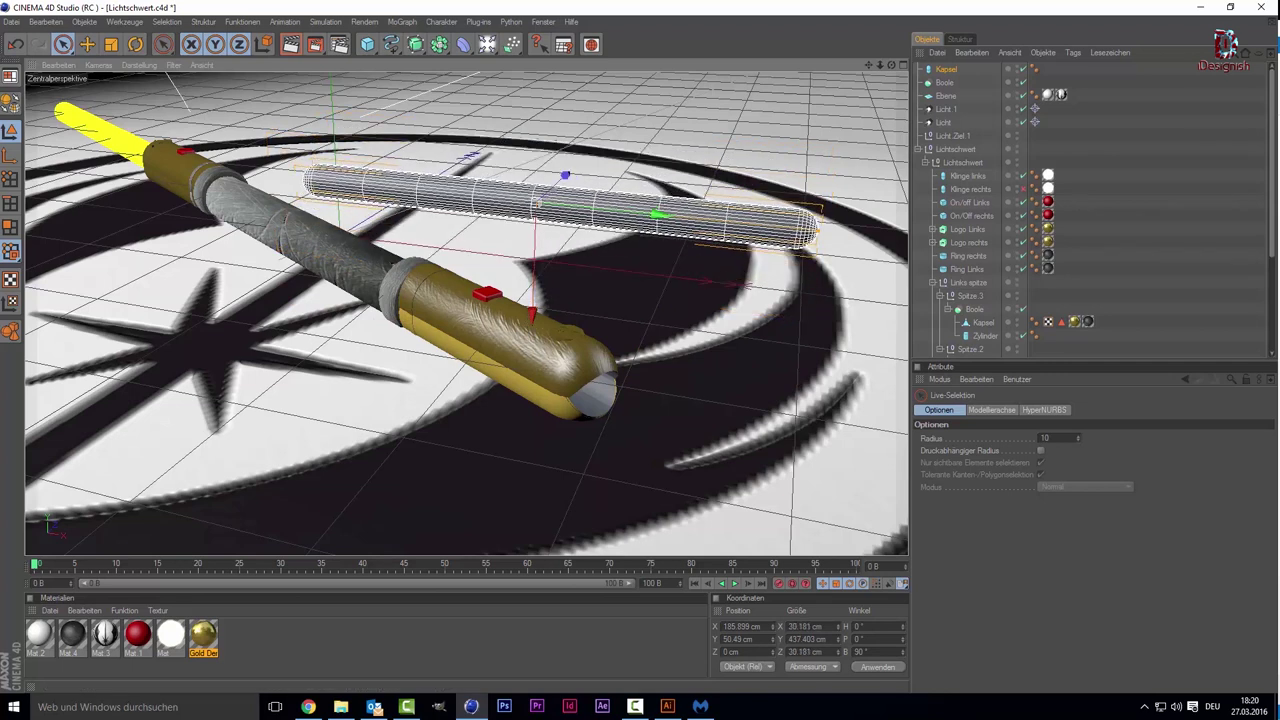
pyautogui.moveTo(536, 222)
pyautogui.mouseDown()
pyautogui.moveTo(536, 205)
pyautogui.moveTo(536, 228)
pyautogui.mouseUp()
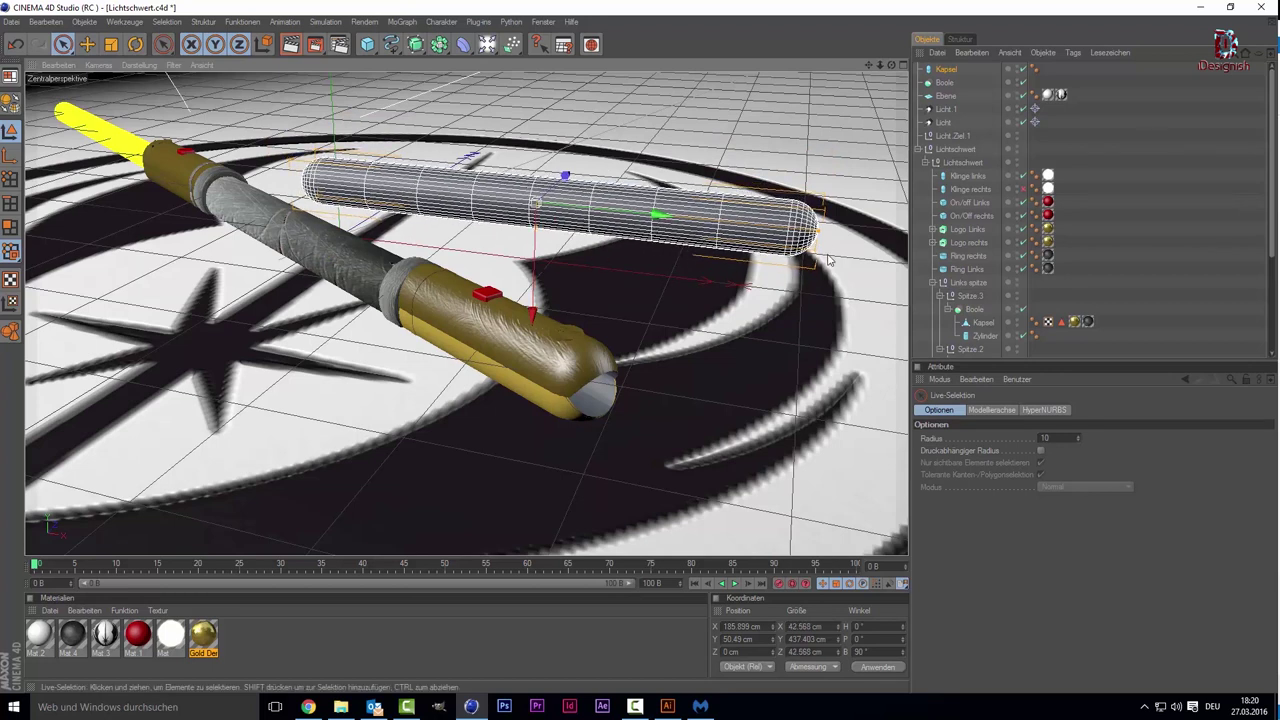
pyautogui.moveTo(828, 260); pyautogui.dragTo(761, 252)
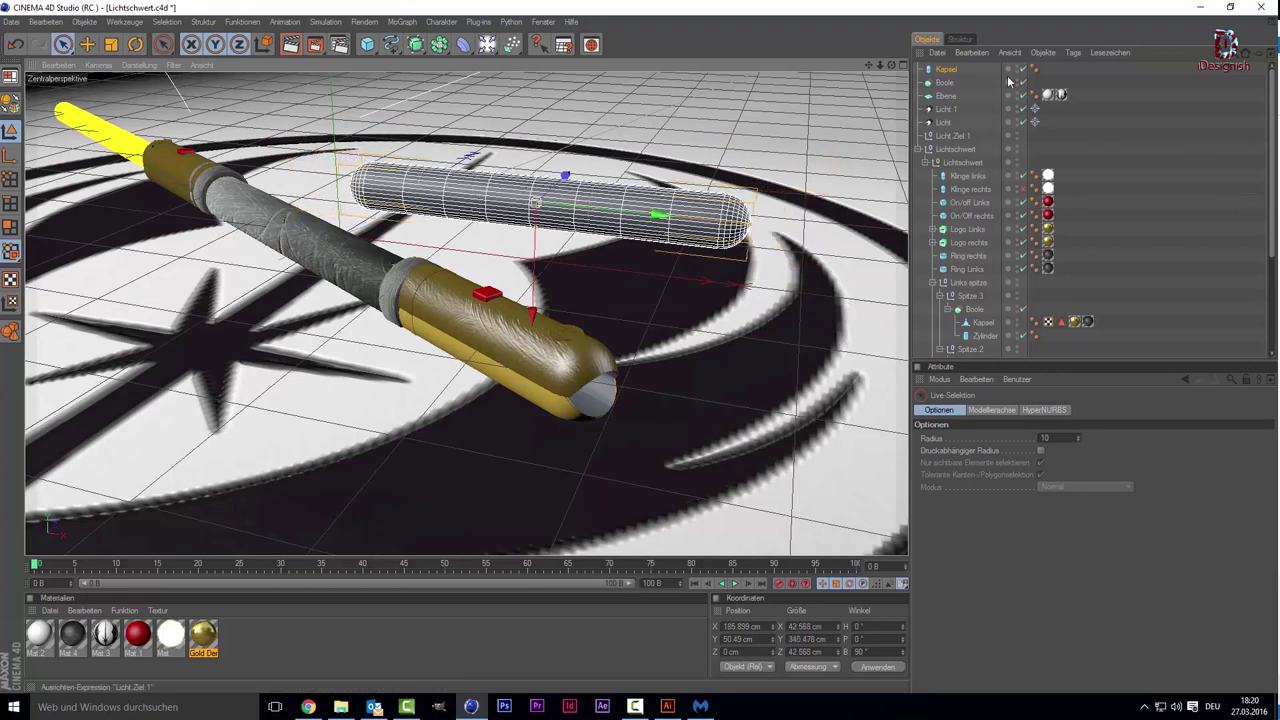
pyautogui.moveTo(872, 66); pyautogui.dragTo(410, 67)
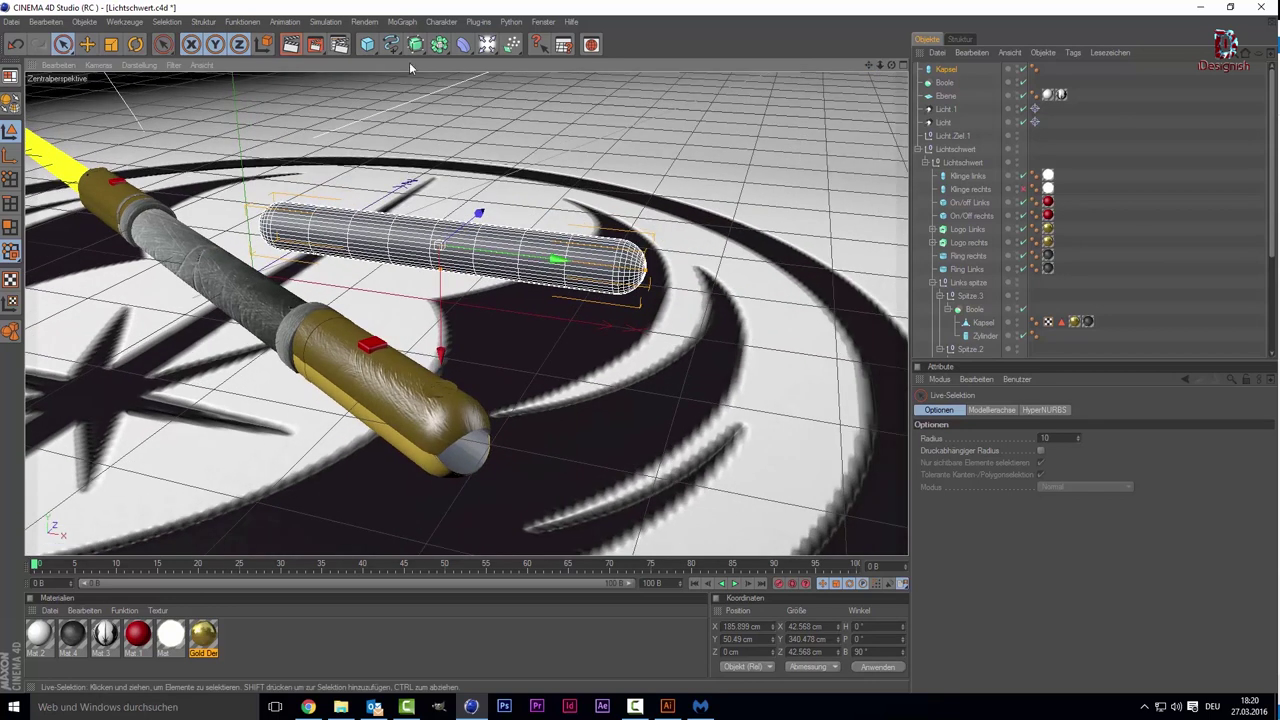
pyautogui.moveTo(445, 50); pyautogui.dragTo(490, 60)
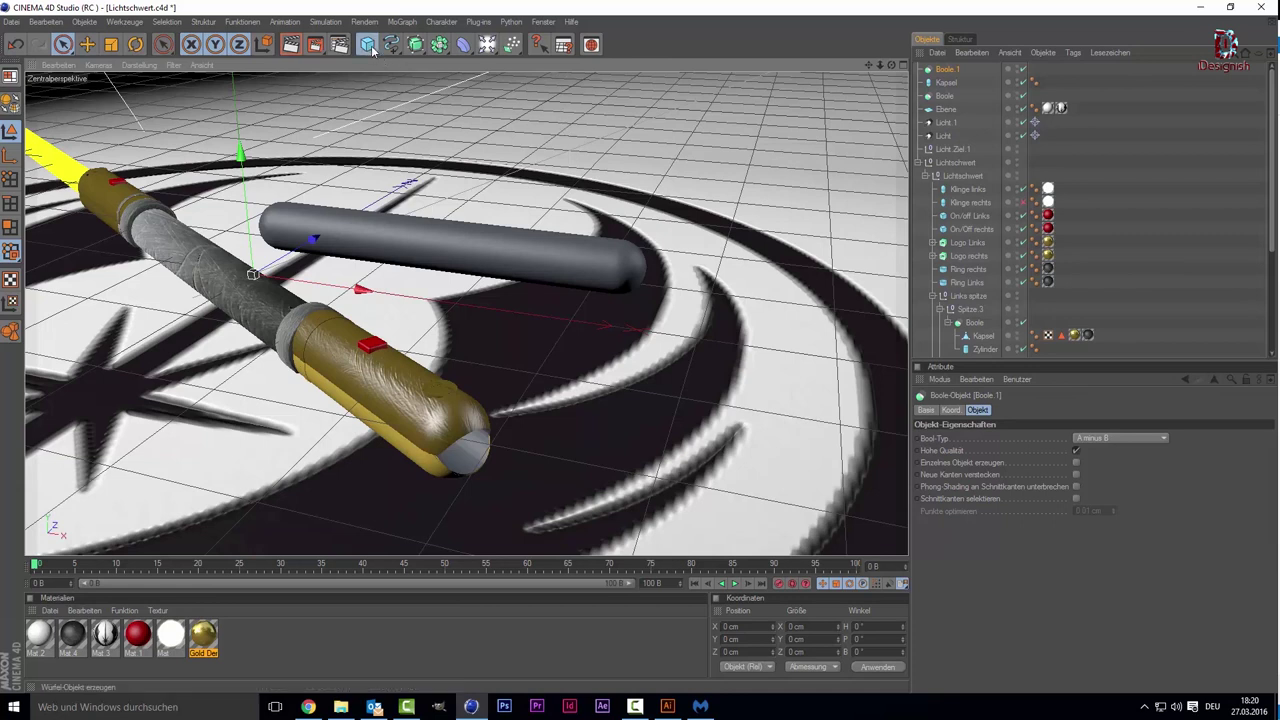
# Step: Add a cylinder and rotate it 90° on B so it lies horizontal
pyautogui.moveTo(372, 50); pyautogui.dragTo(726, 56)
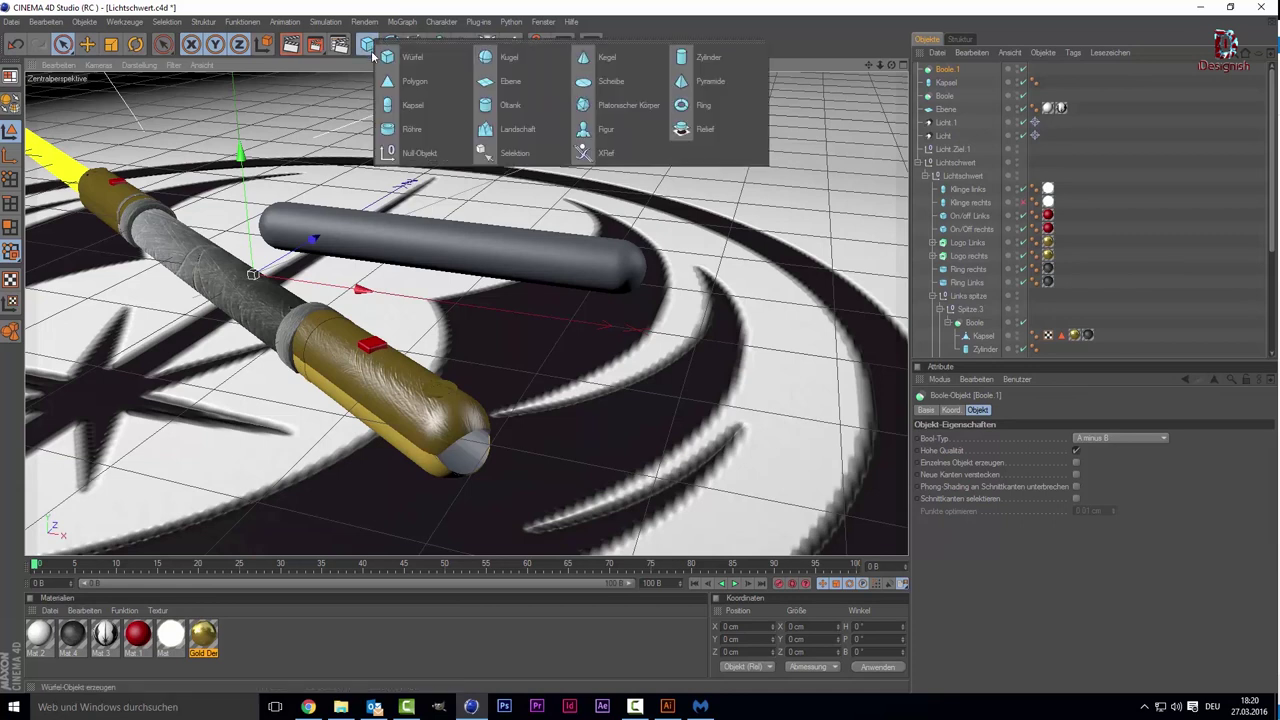
pyautogui.click(726, 56)
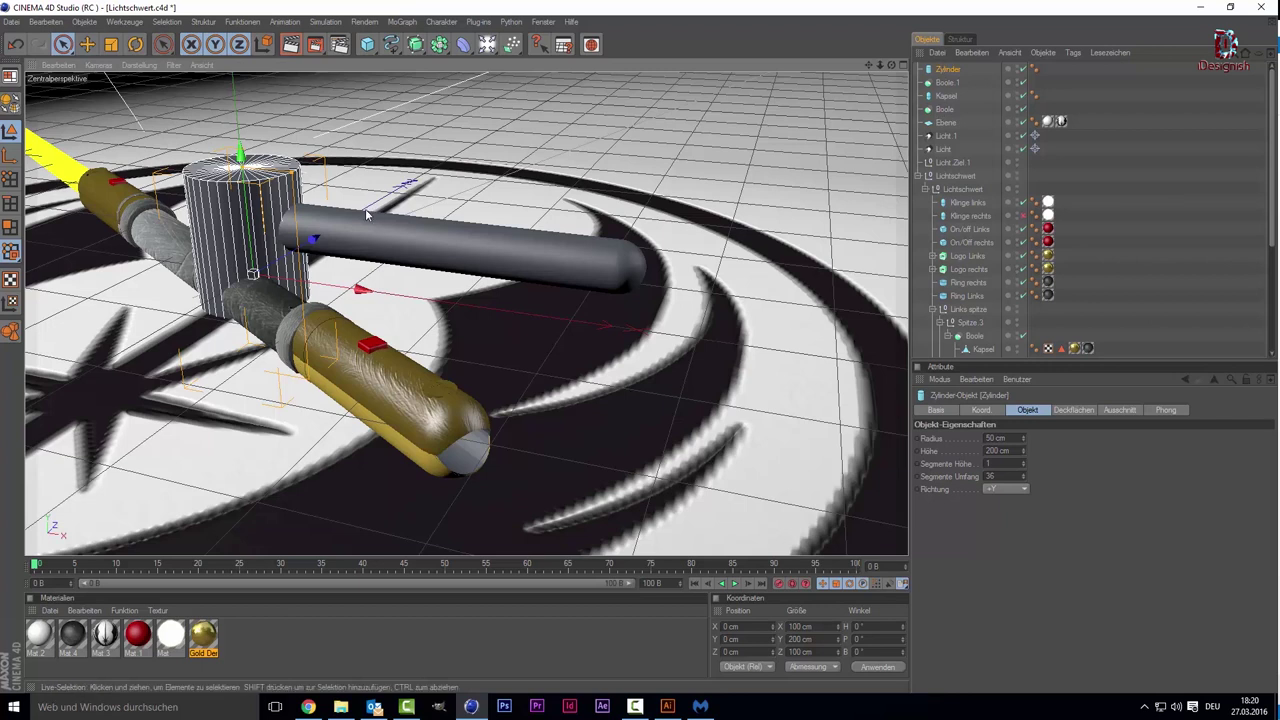
pyautogui.press('Return')
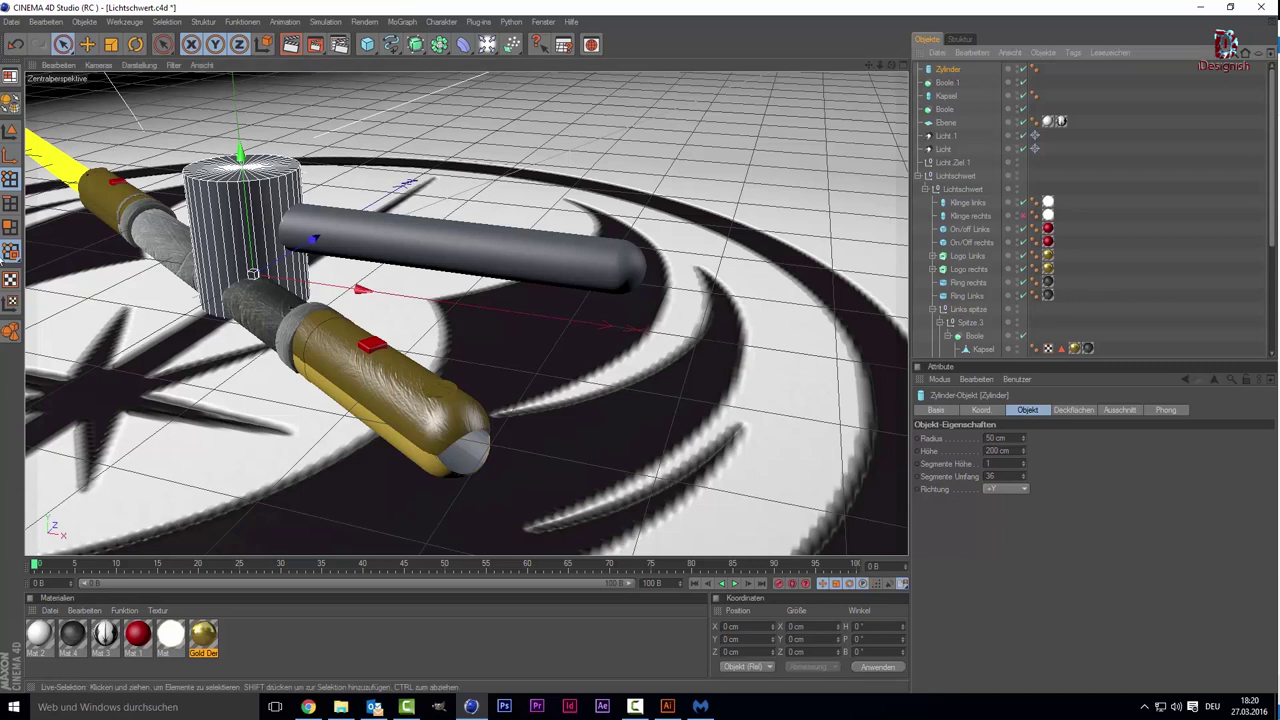
pyautogui.click(14, 132)
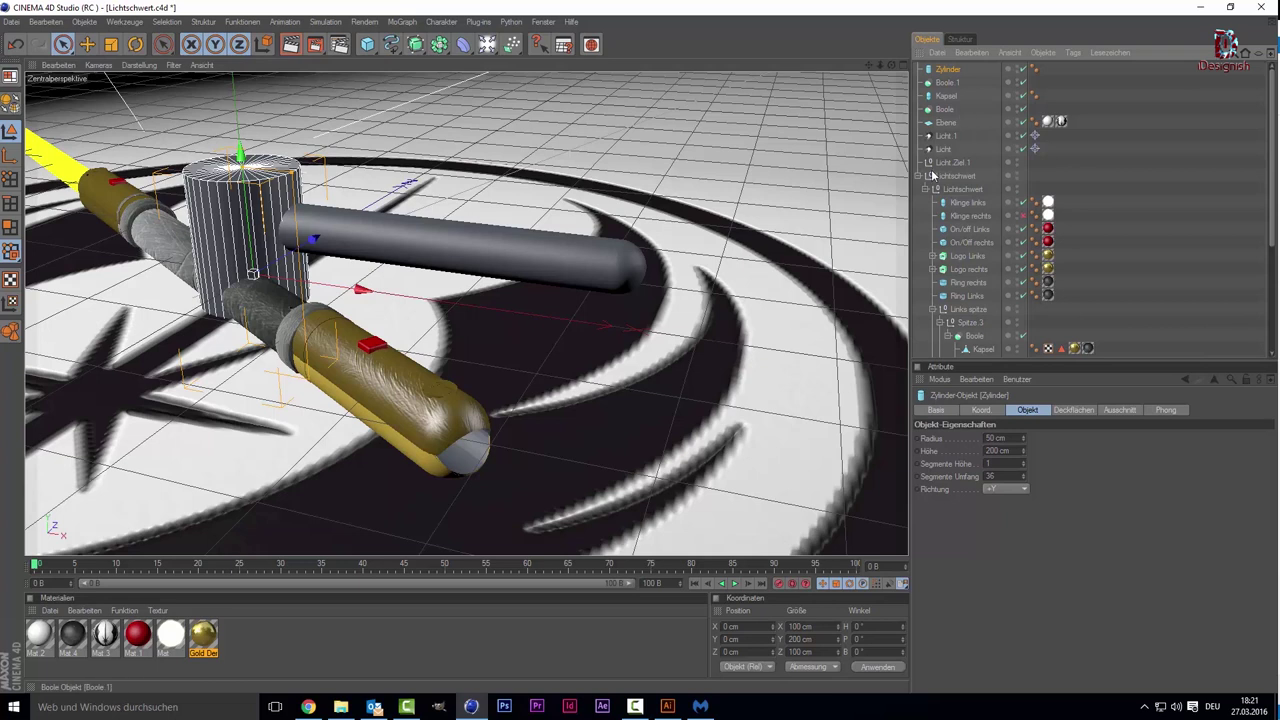
pyautogui.click(858, 652)
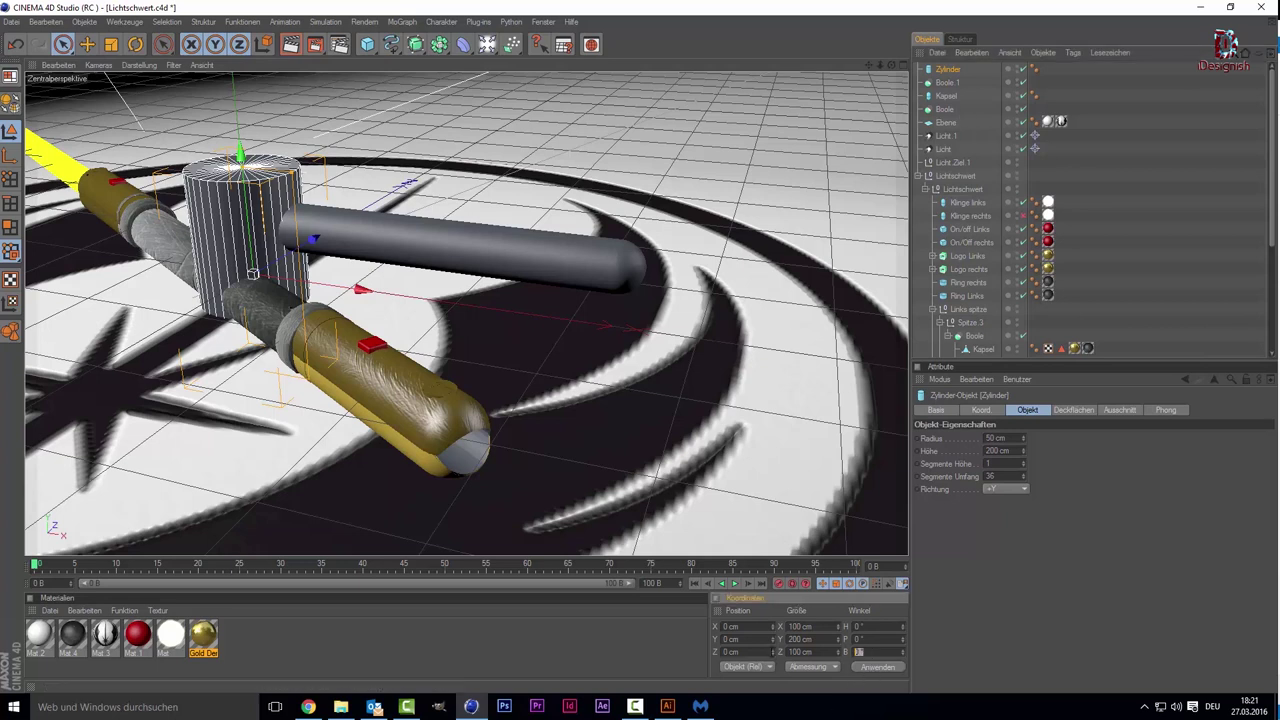
pyautogui.write('90')
pyautogui.press('Return')
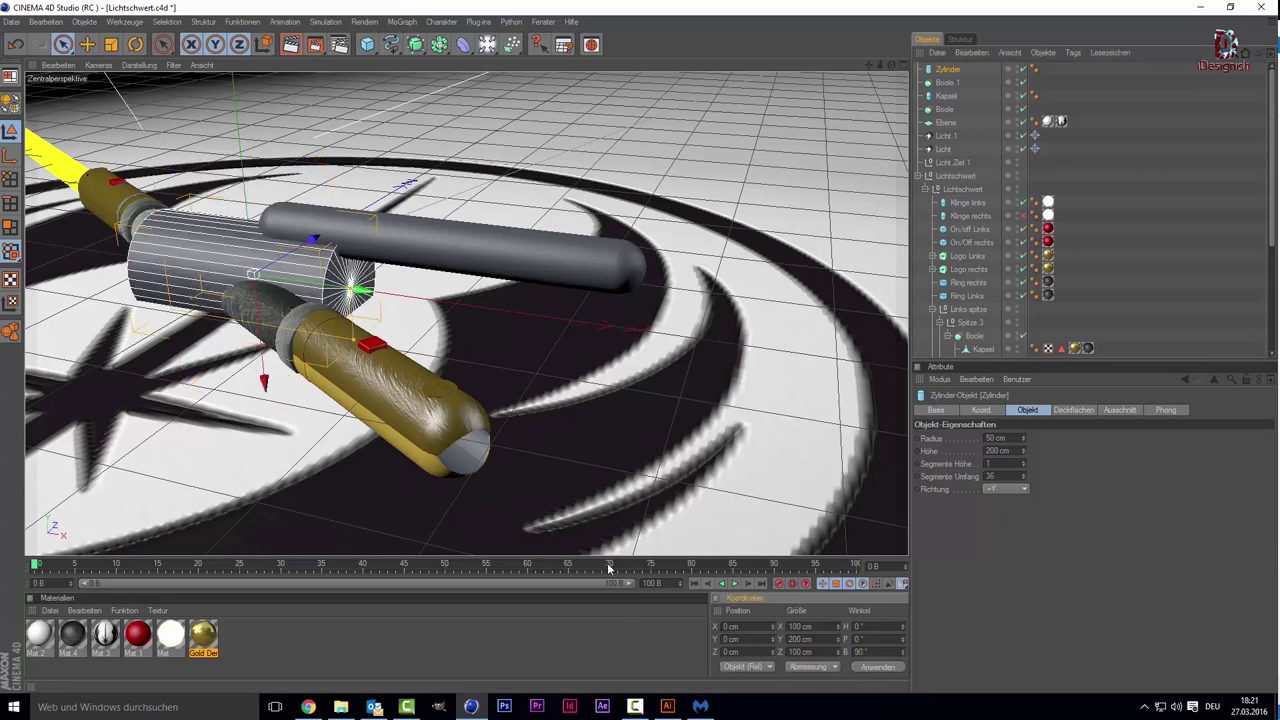
# Step: Move the cylinder right, reduce its radius, and raise it to the capsule's height
pyautogui.moveTo(360, 291)
pyautogui.mouseDown()
pyautogui.moveTo(728, 343)
pyautogui.moveTo(566, 374)
pyautogui.mouseUp()
pyautogui.moveTo(698, 405); pyautogui.dragTo(677, 399)
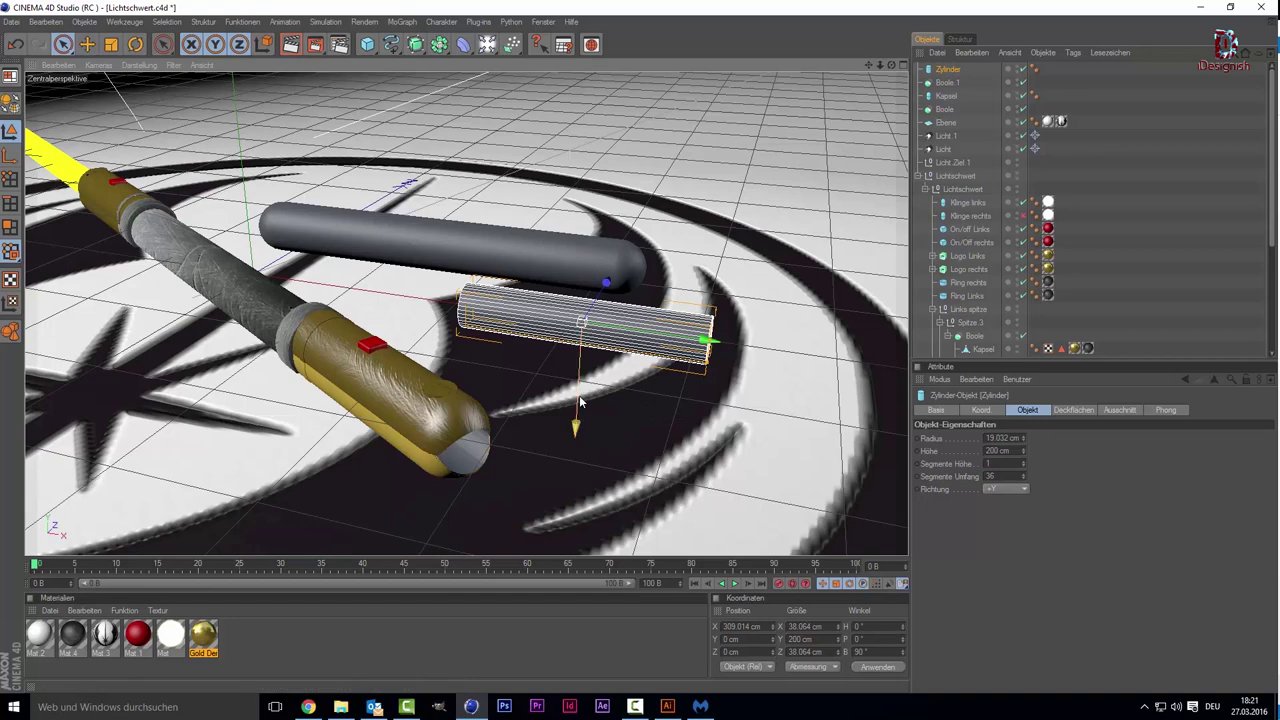
pyautogui.moveTo(575, 422); pyautogui.dragTo(582, 330)
pyautogui.scroll(2, 714, 240)
pyautogui.scroll(2, 714, 240)
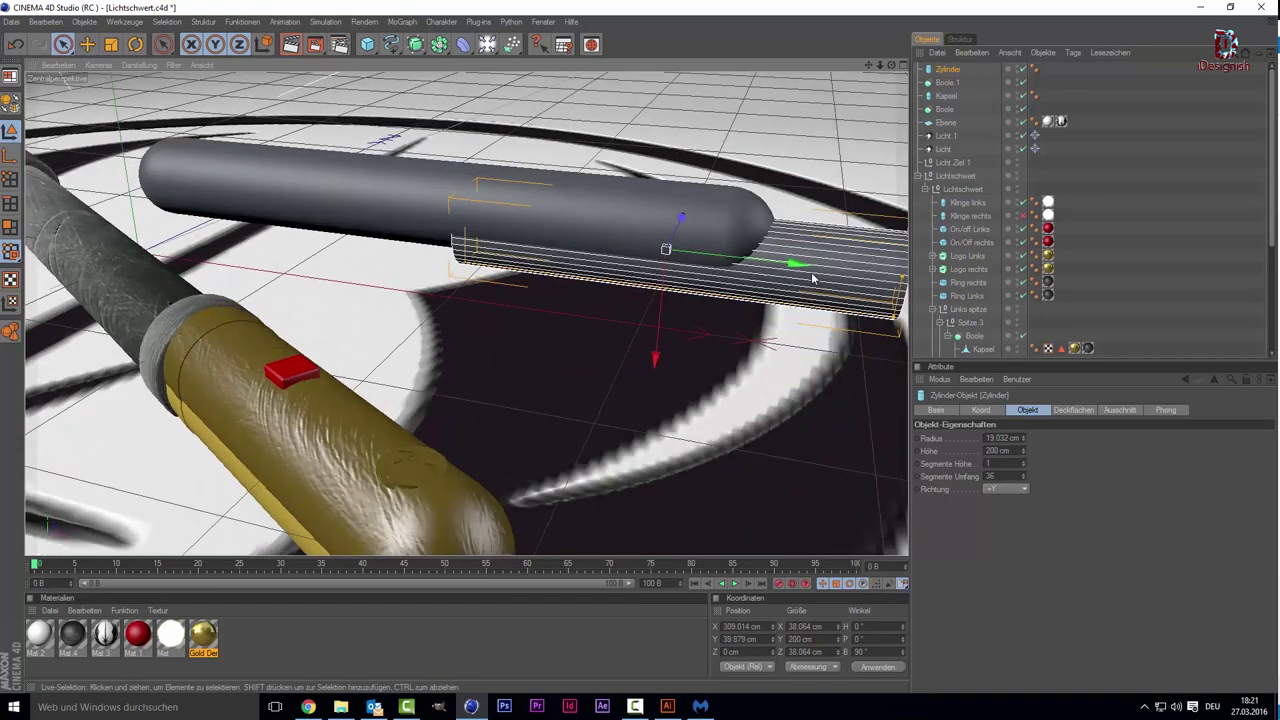
pyautogui.moveTo(870, 66)
pyautogui.mouseDown()
pyautogui.moveTo(514, 435)
pyautogui.moveTo(205, 527)
pyautogui.mouseUp()
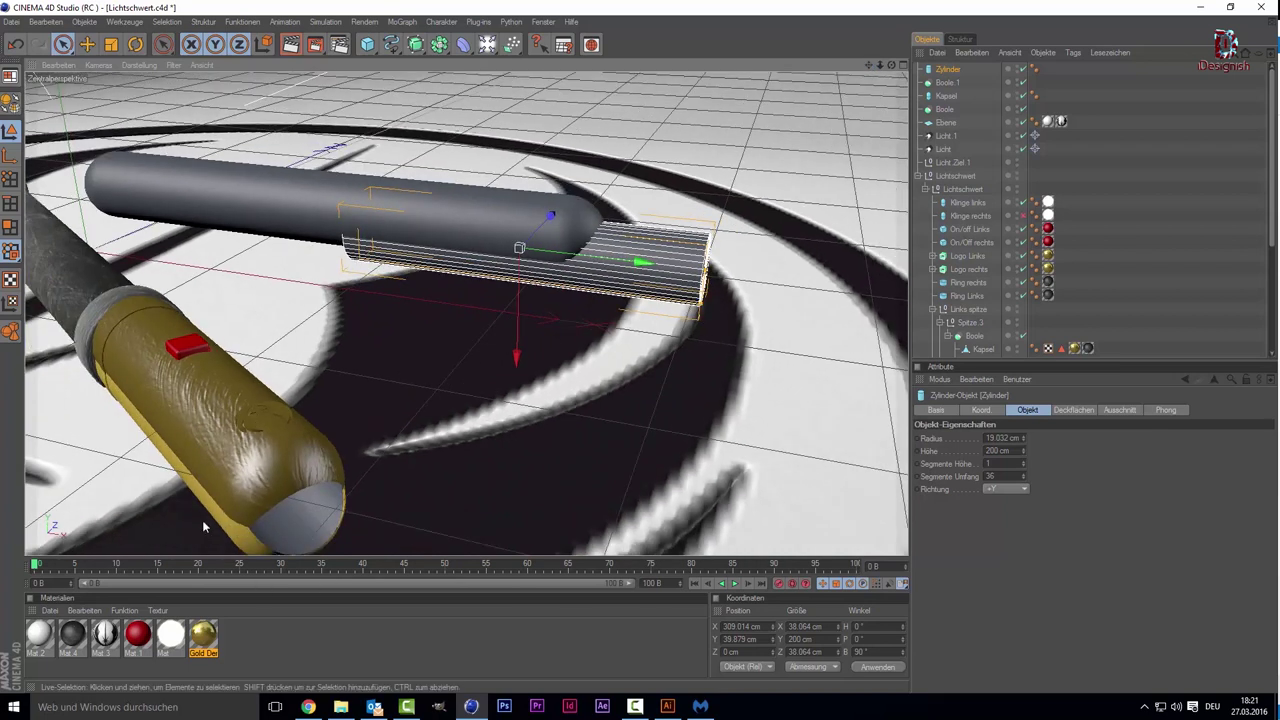
pyautogui.scroll(1, 526, 372)
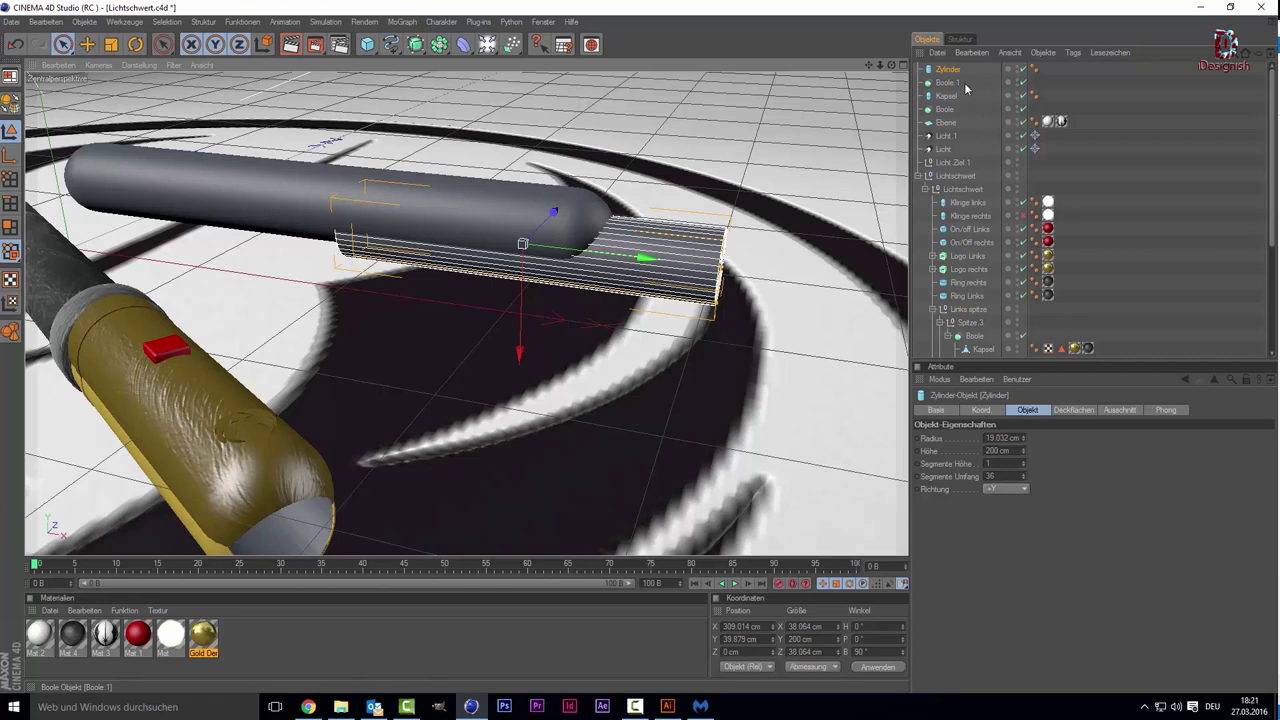
# Step: Put the cylinder and capsule under Boole.1 so the cylinder cuts the capsule
pyautogui.moveTo(947, 69)
pyautogui.mouseDown()
pyautogui.moveTo(946, 83)
pyautogui.moveTo(946, 72)
pyautogui.mouseUp()
pyautogui.click(751, 234)
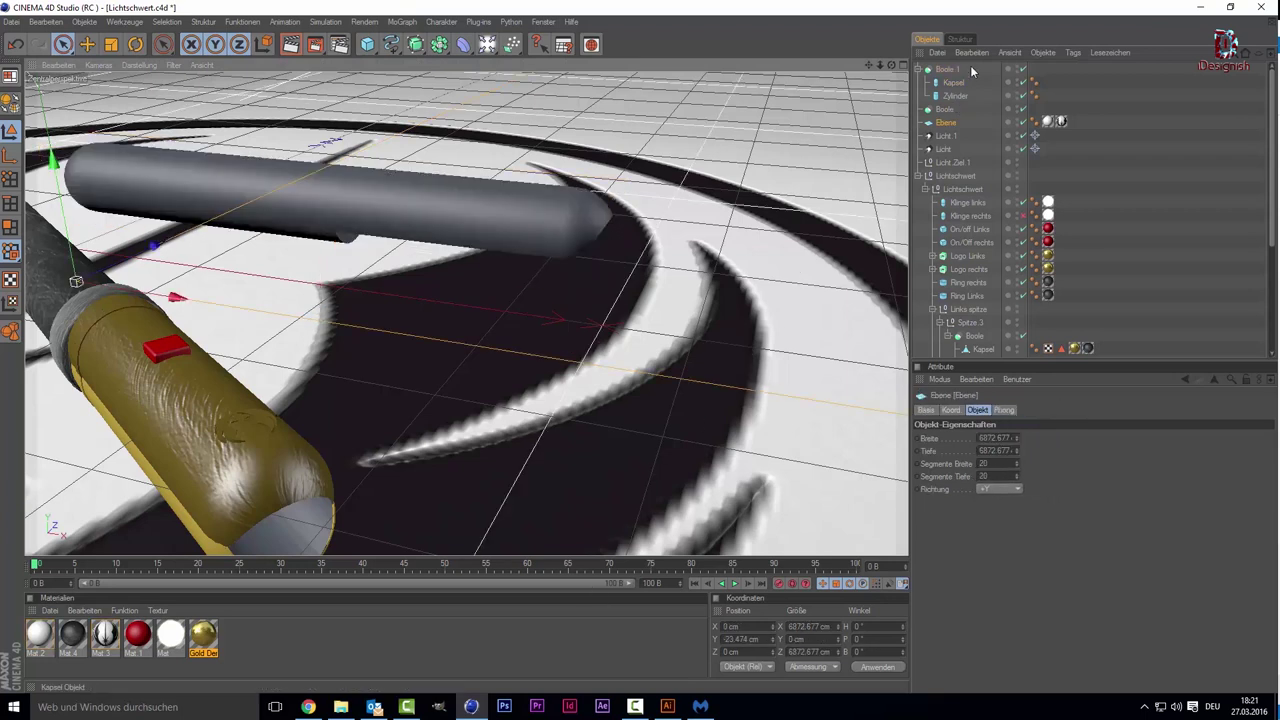
pyautogui.click(605, 216)
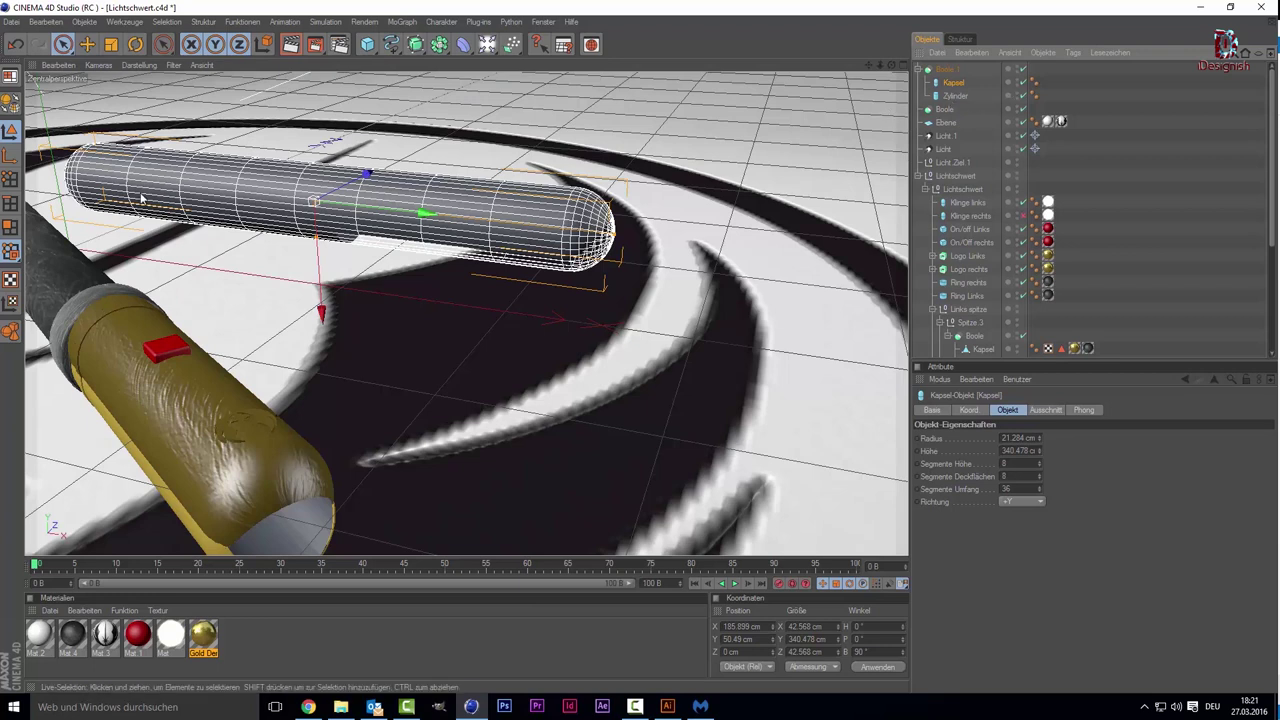
pyautogui.click(955, 95)
pyautogui.click(635, 232)
pyautogui.keyDown('alt'); pyautogui.moveTo(635, 232); pyautogui.dragTo(563, 428); pyautogui.keyUp('alt')
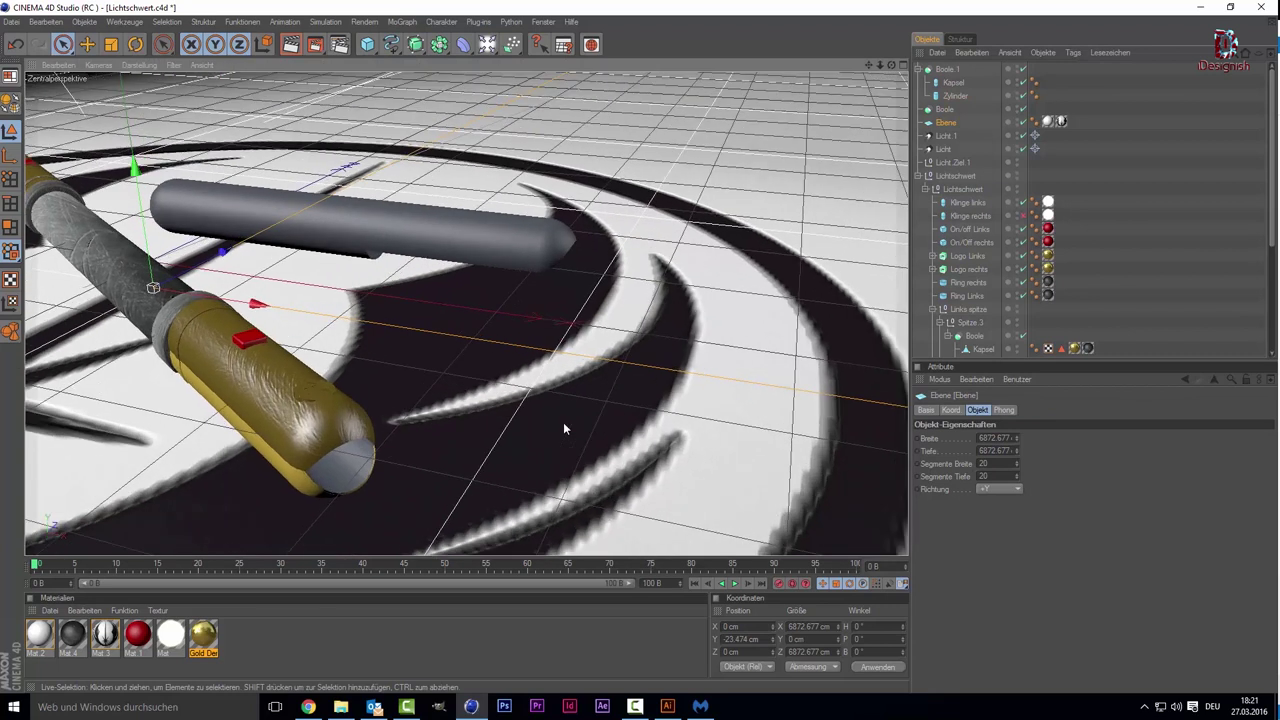
pyautogui.click(946, 70)
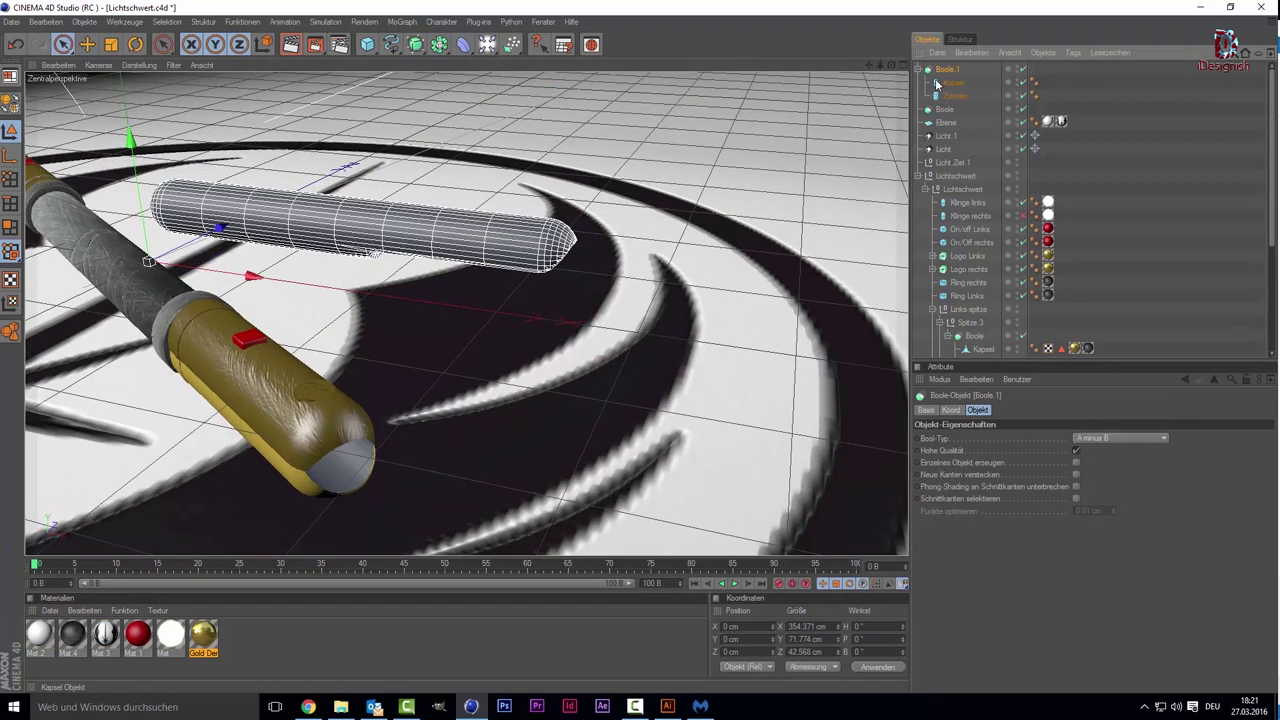
# Step: Duplicate Boole.1 as Boole.2 and rotate the copy to 180° on P
pyautogui.hotkey('ctrl', 'c')
pyautogui.hotkey('ctrl', 'v')
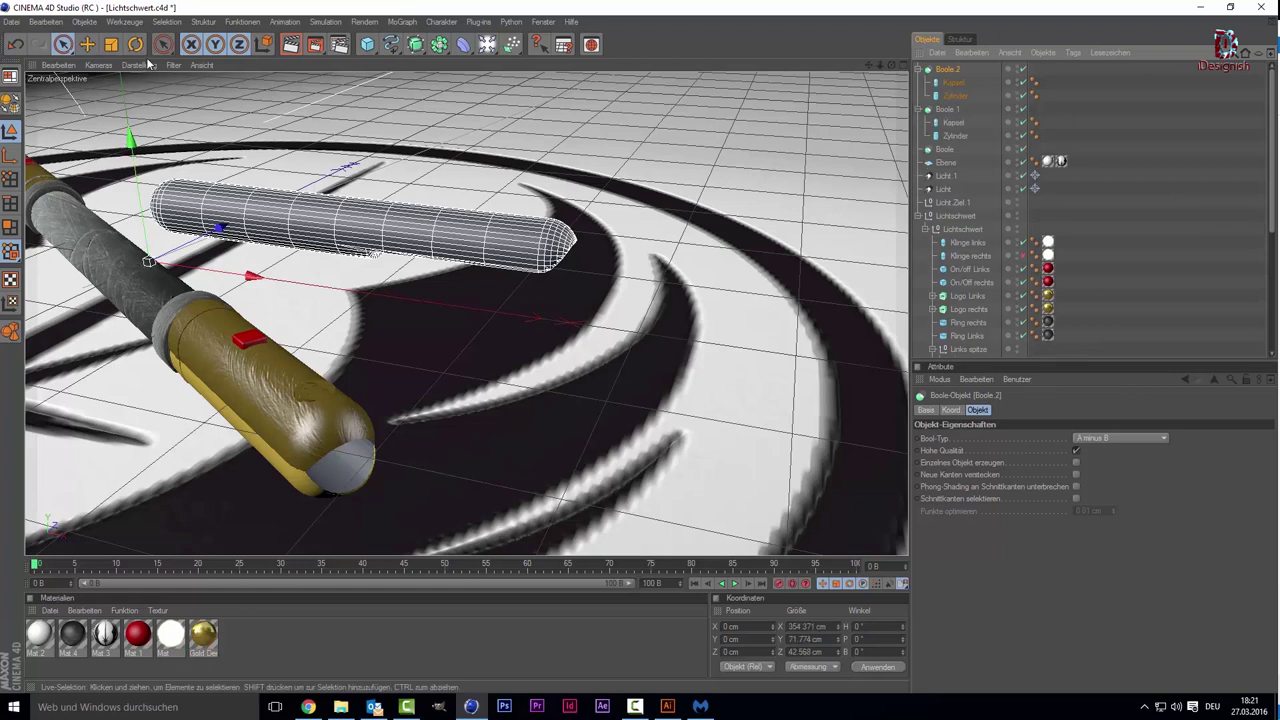
pyautogui.click(135, 44)
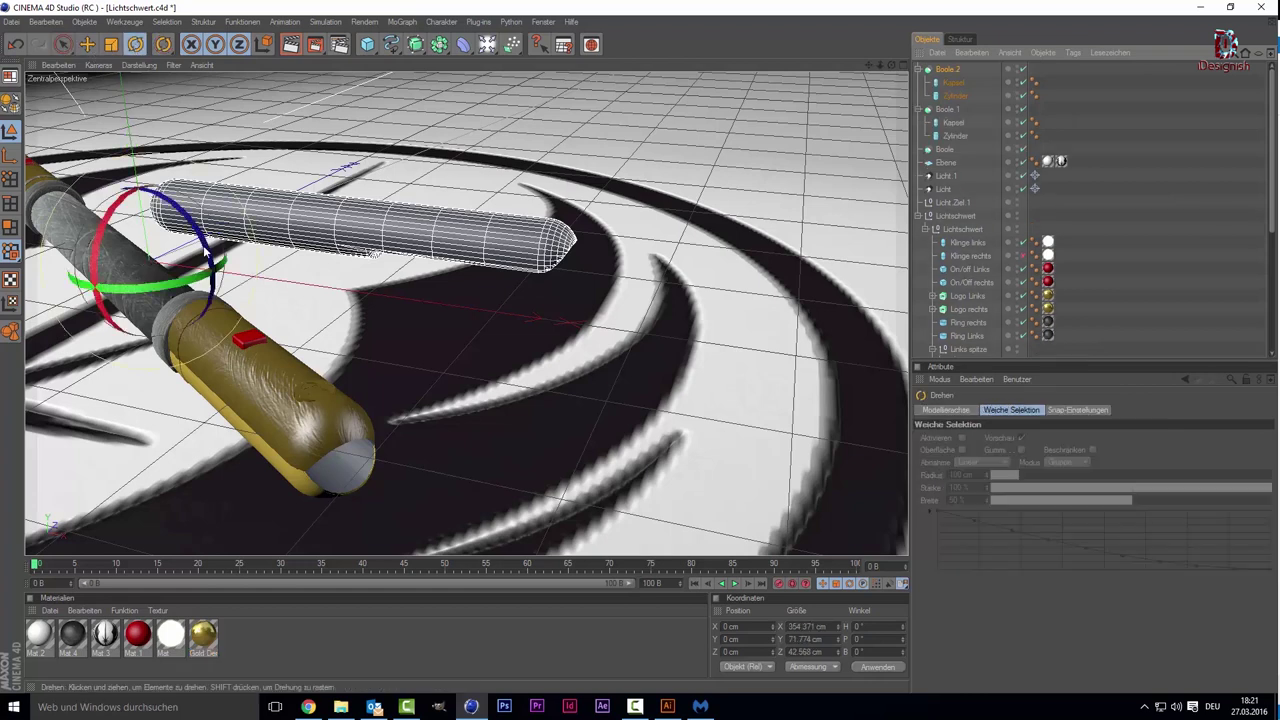
pyautogui.moveTo(116, 230)
pyautogui.mouseDown()
pyautogui.moveTo(201, 600)
pyautogui.moveTo(344, 628)
pyautogui.moveTo(704, 596)
pyautogui.mouseUp()
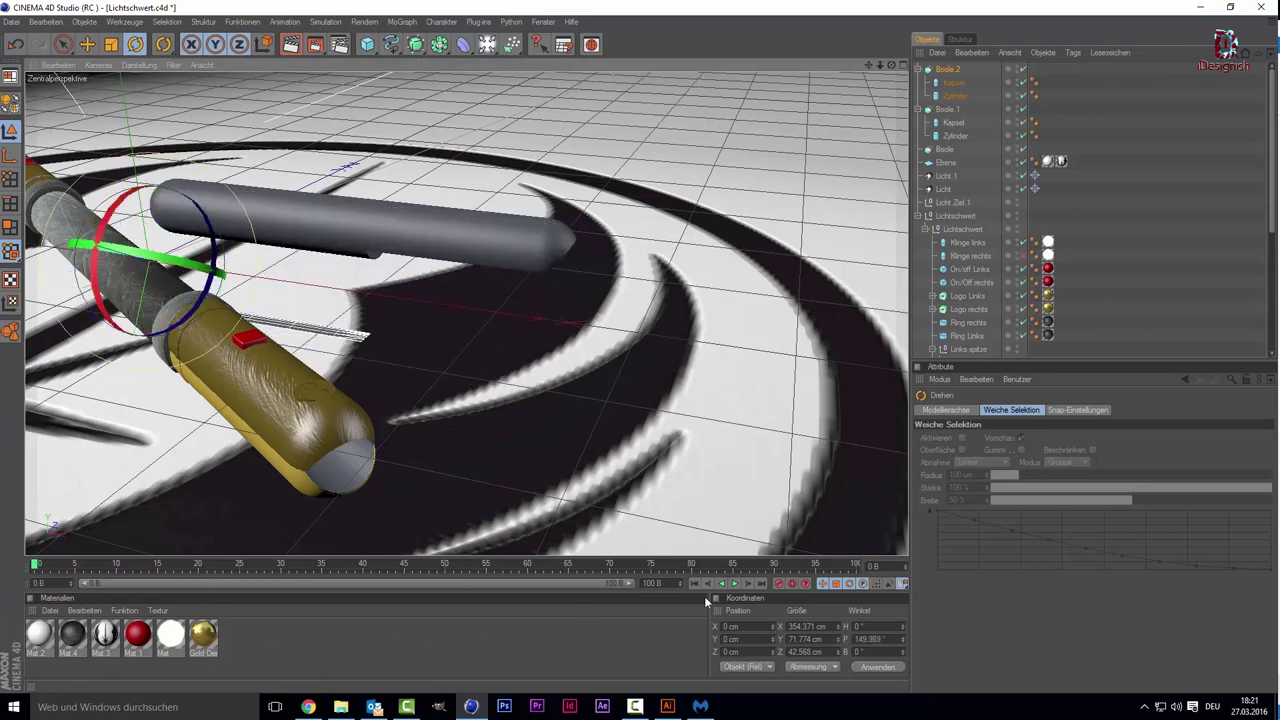
pyautogui.click(868, 639)
pyautogui.write('1')
pyautogui.press('Return')
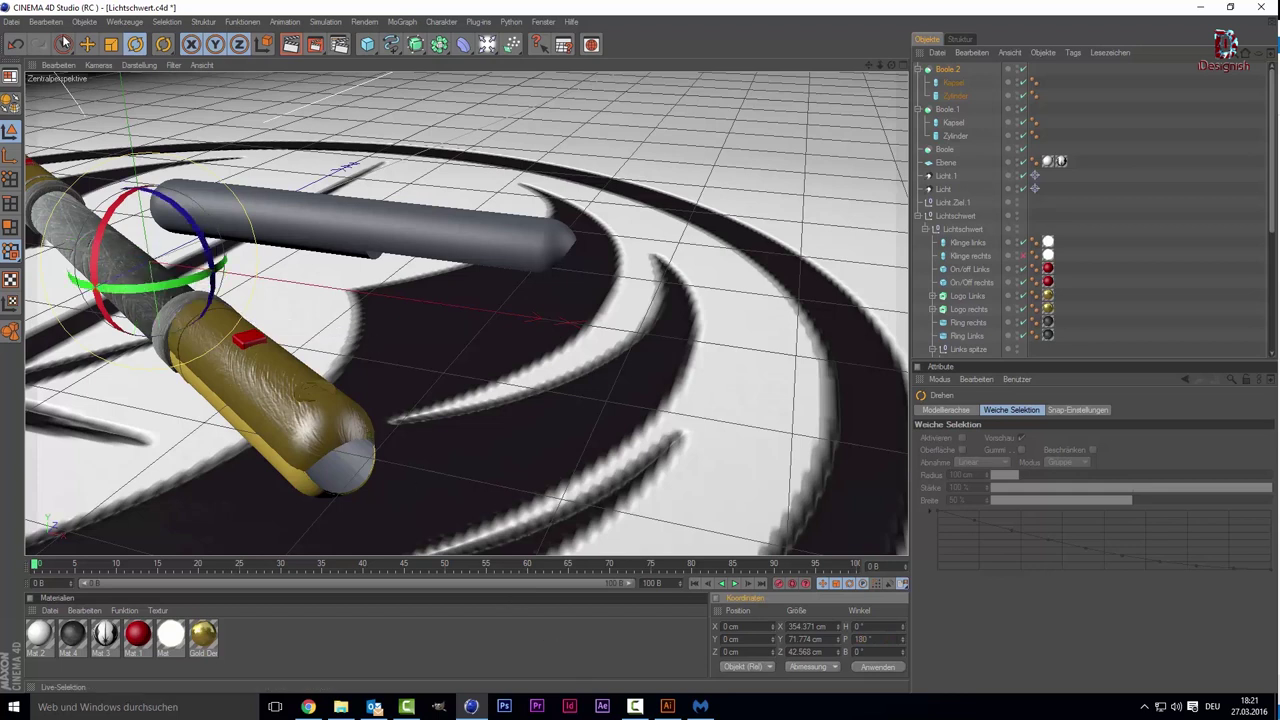
# Step: Raise the Boole.2 capsule copy about 44 cm
pyautogui.click(63, 43)
pyautogui.moveTo(160, 330); pyautogui.dragTo(149, 265)
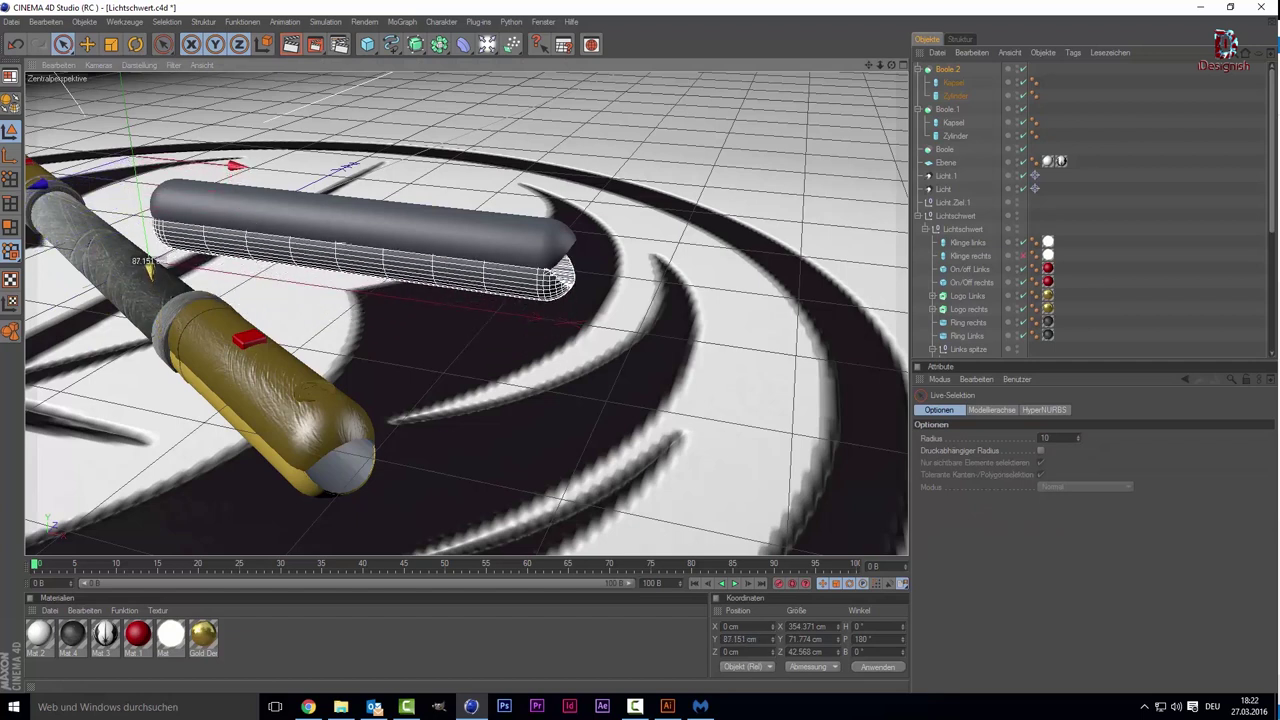
pyautogui.click(430, 513)
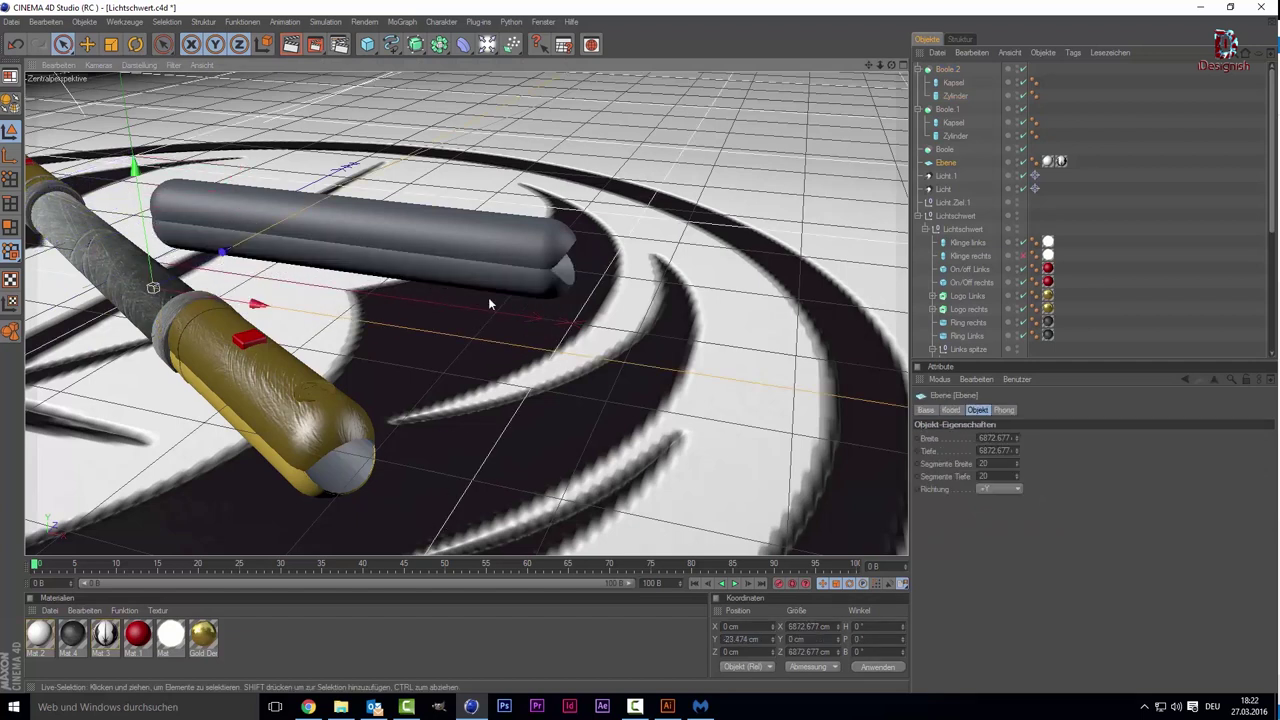
pyautogui.scroll(3, 482, 267)
pyautogui.scroll(3, 482, 267)
pyautogui.click(482, 267)
pyautogui.scroll(2, 822, 212)
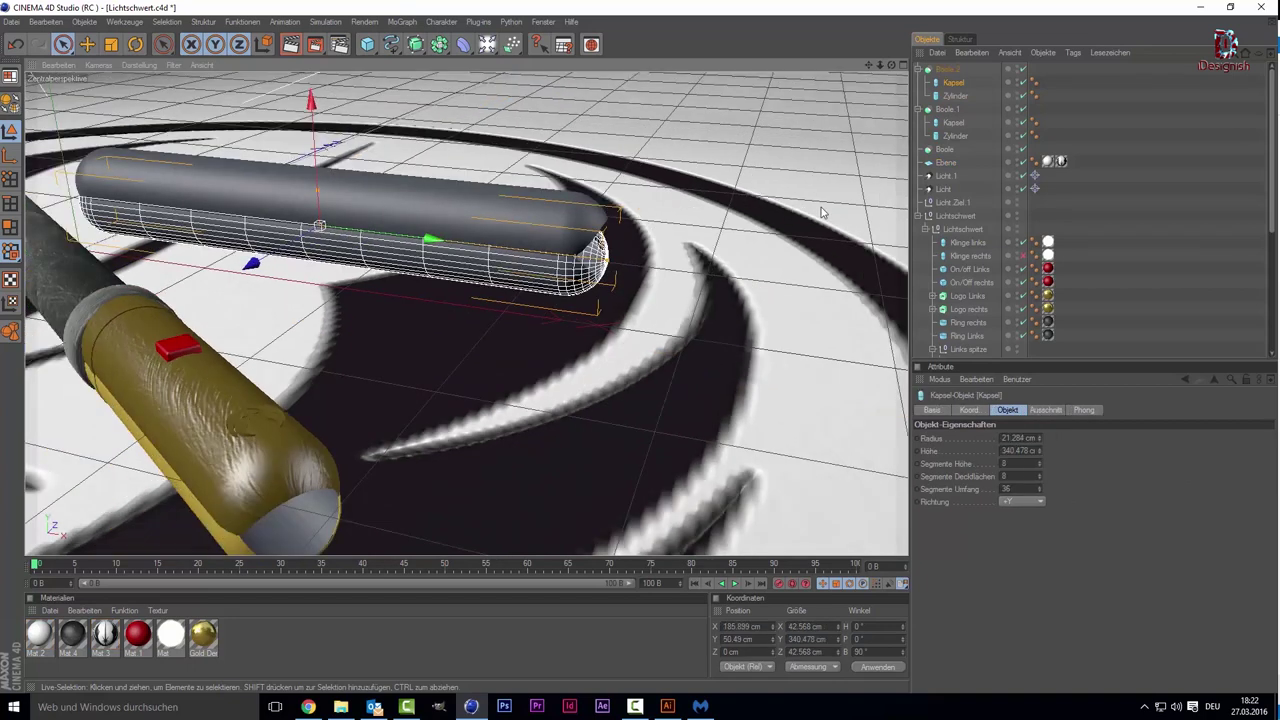
# Step: Orbit around the saber to inspect the two stacked capsules
pyautogui.moveTo(891, 65); pyautogui.dragTo(690, 410)
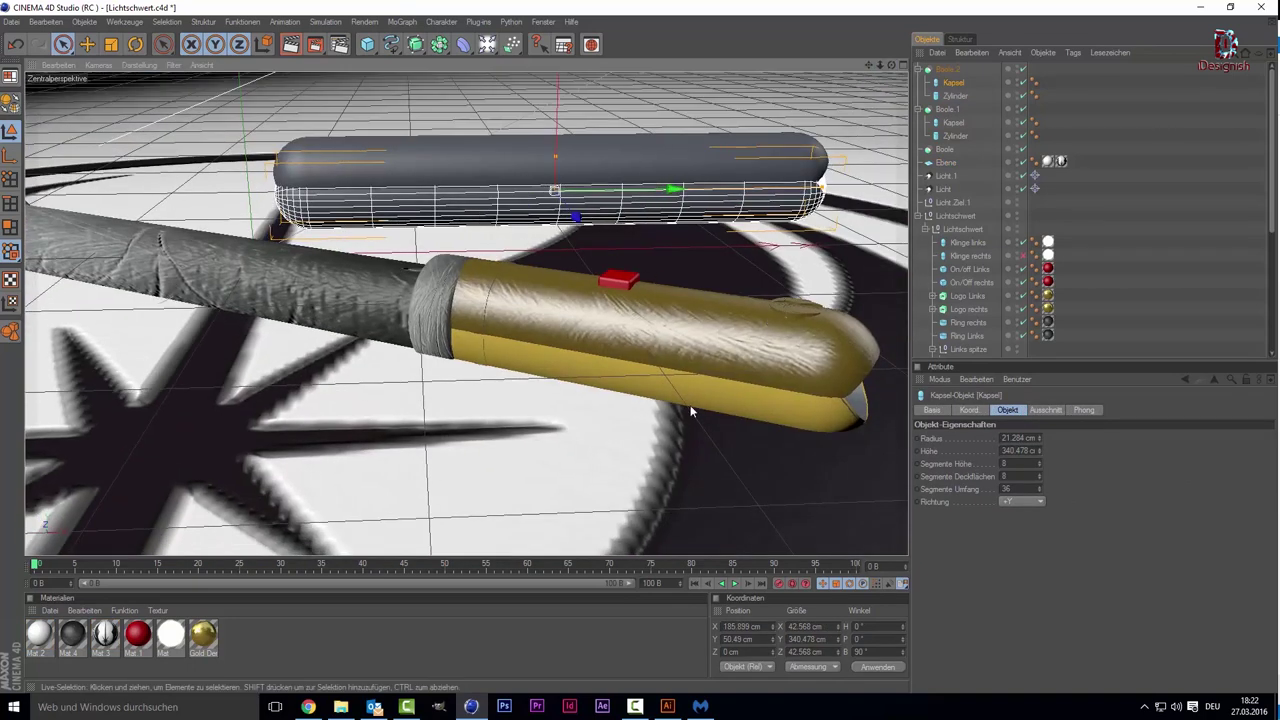
pyautogui.click(684, 365)
pyautogui.click(636, 166)
pyautogui.click(648, 231)
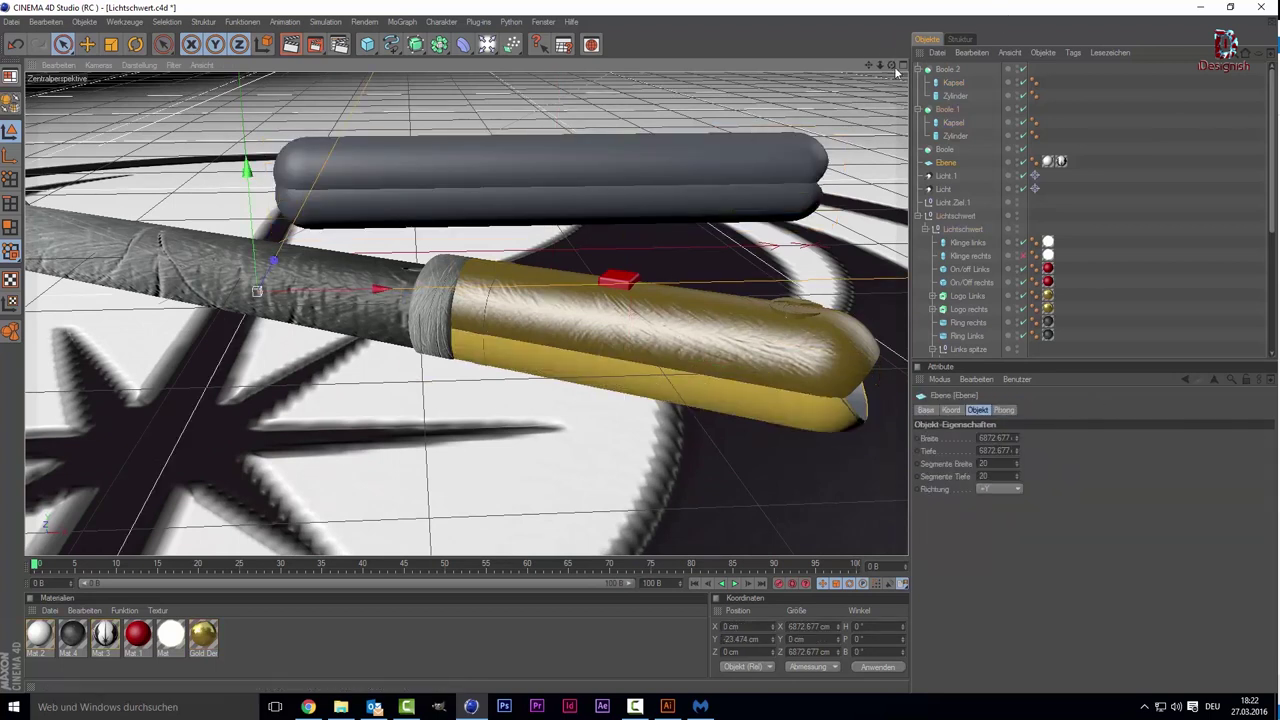
pyautogui.moveTo(896, 70); pyautogui.dragTo(482, 110)
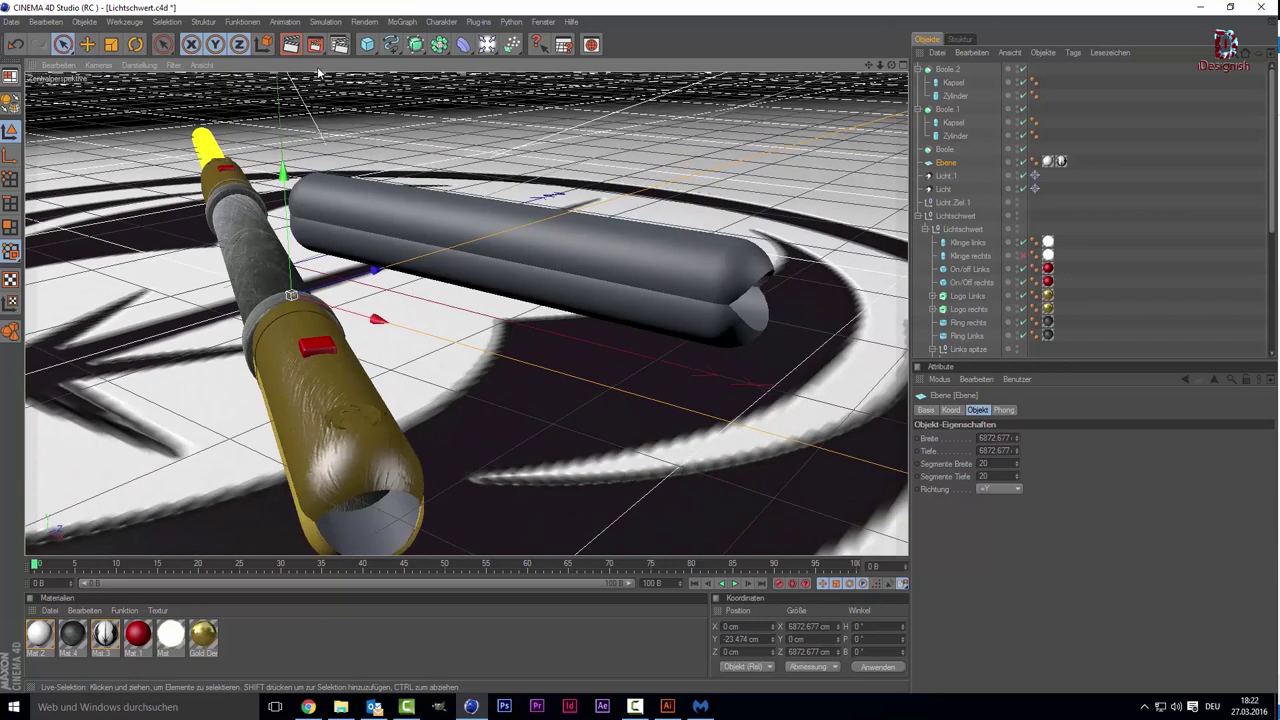
# Step: Add a capsule with about 10 cm radius and lay it horizontal at 90° on B
pyautogui.click(366, 45)
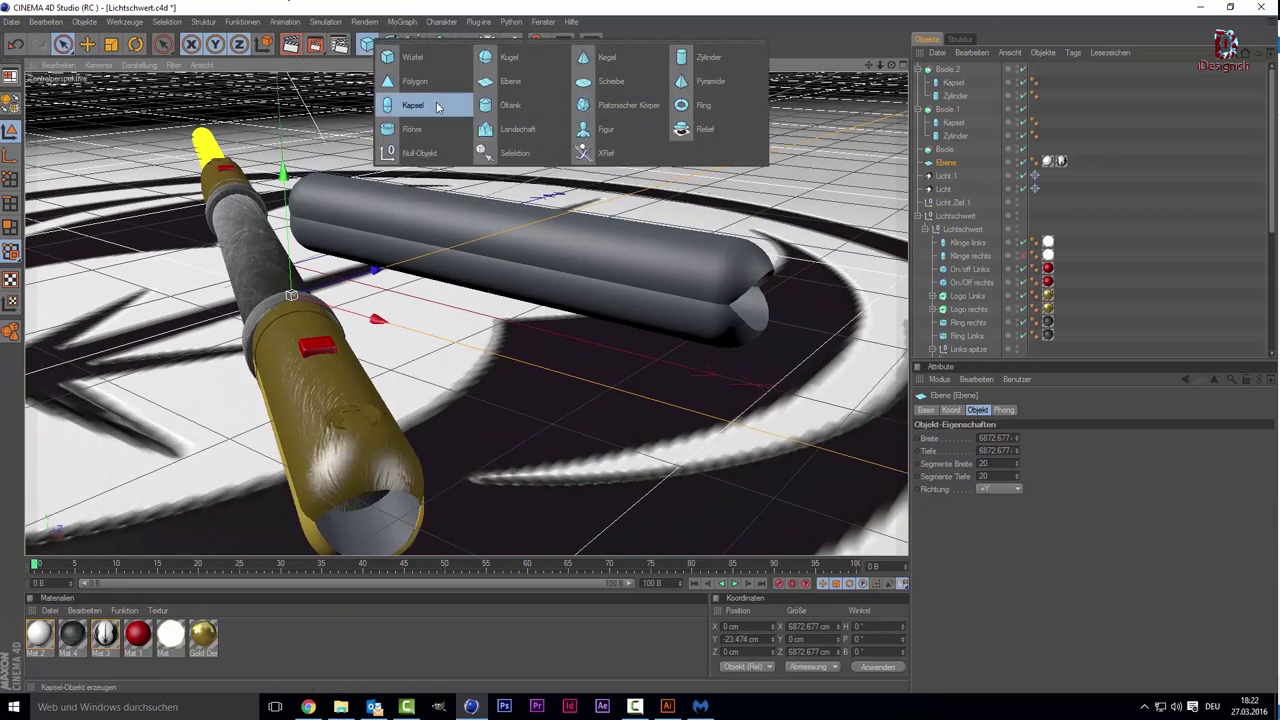
pyautogui.click(447, 110)
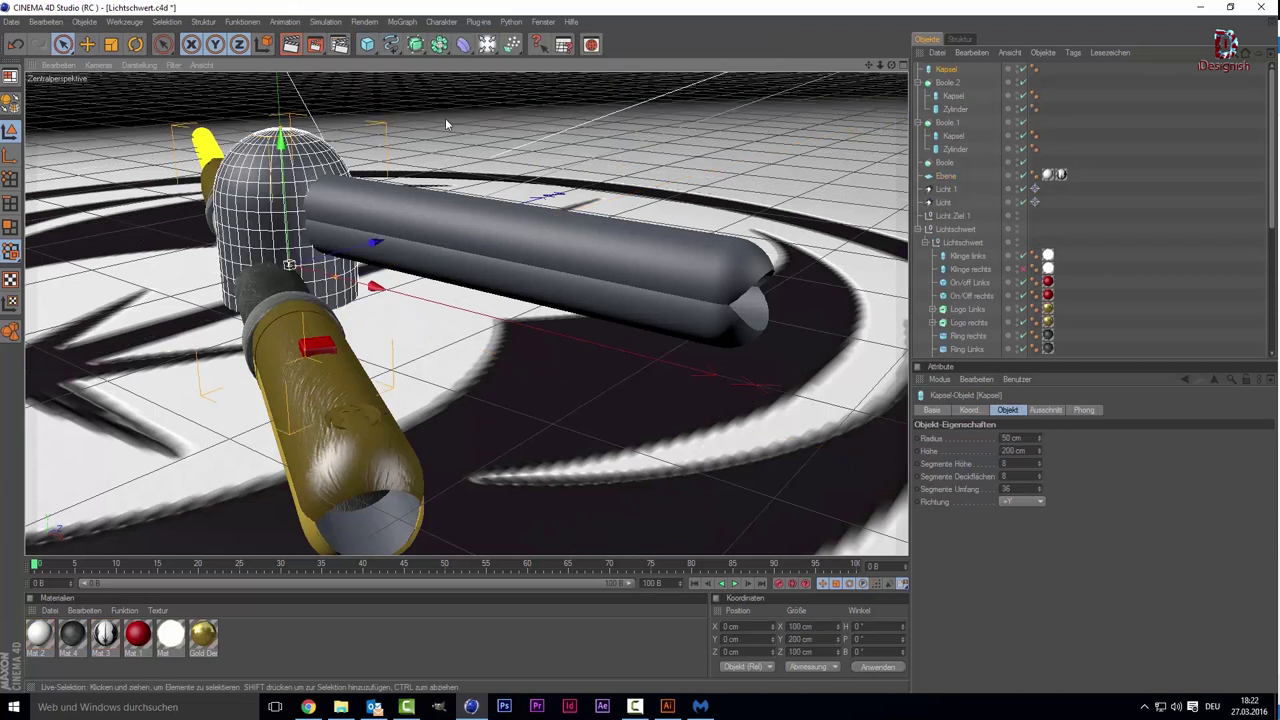
pyautogui.keyDown('alt'); pyautogui.moveTo(445, 118); pyautogui.dragTo(377, 188); pyautogui.keyUp('alt')
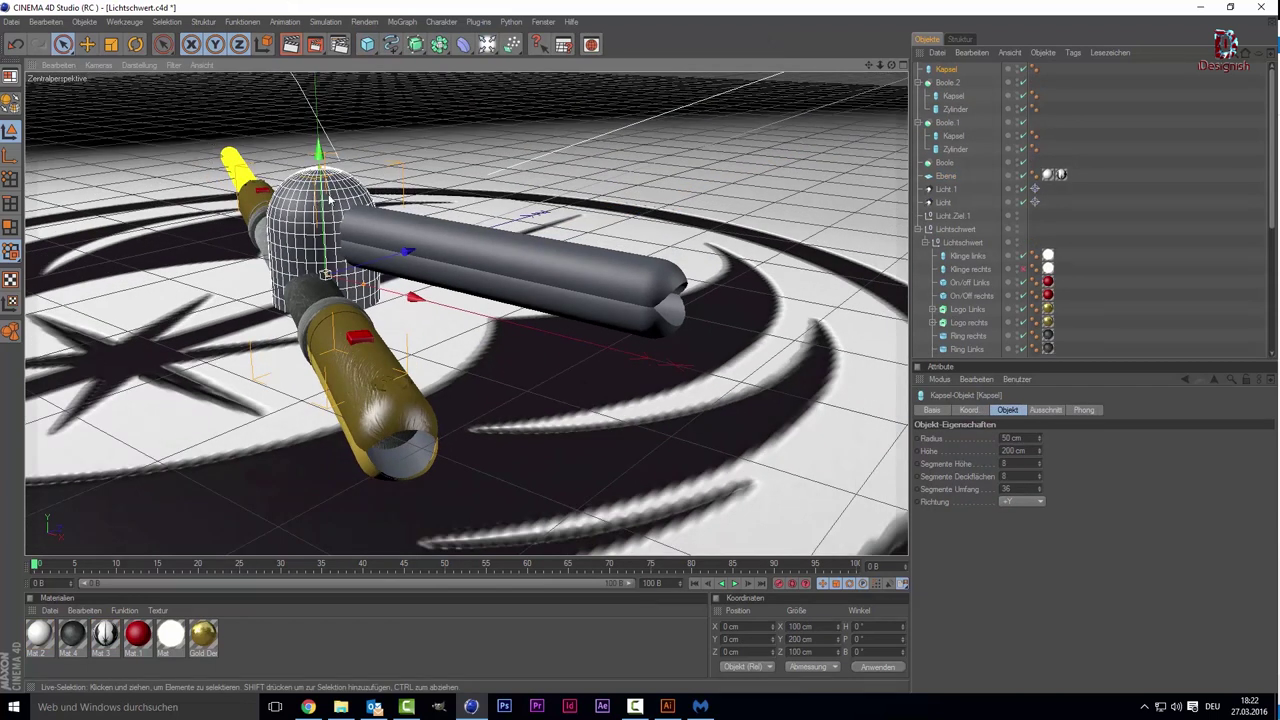
pyautogui.moveTo(367, 288); pyautogui.dragTo(330, 274)
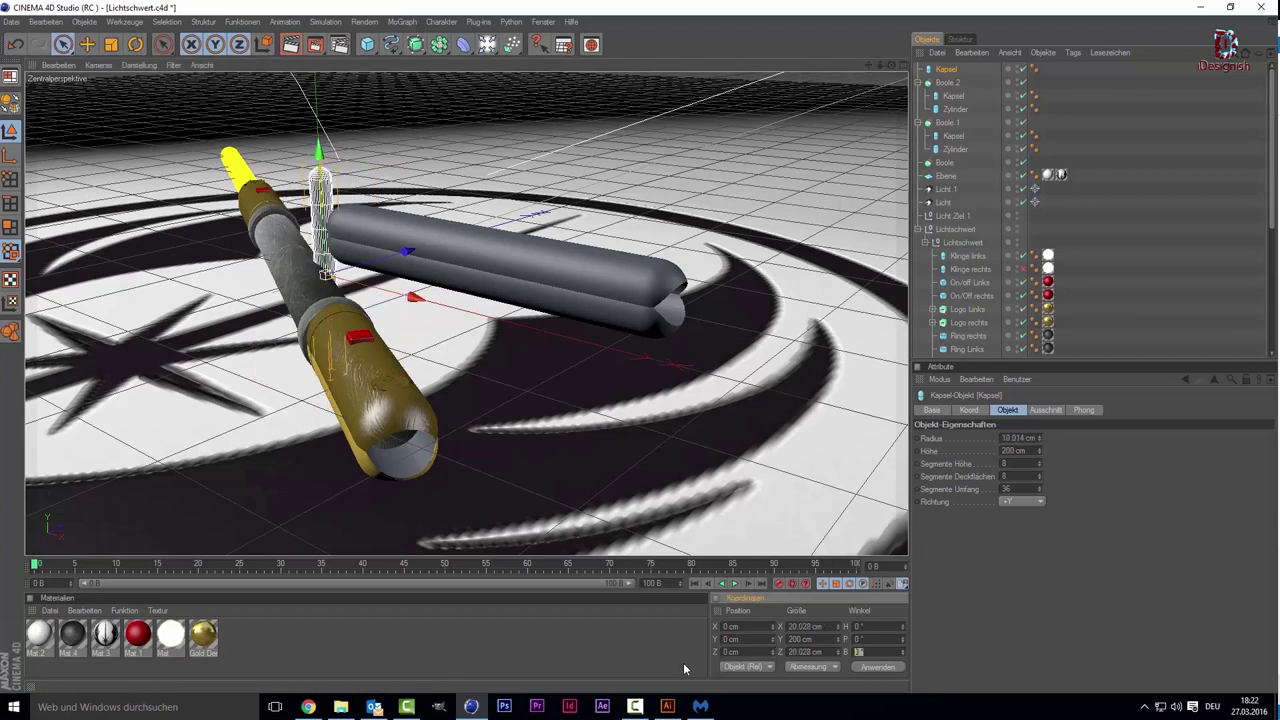
pyautogui.write('90')
pyautogui.press('Return')
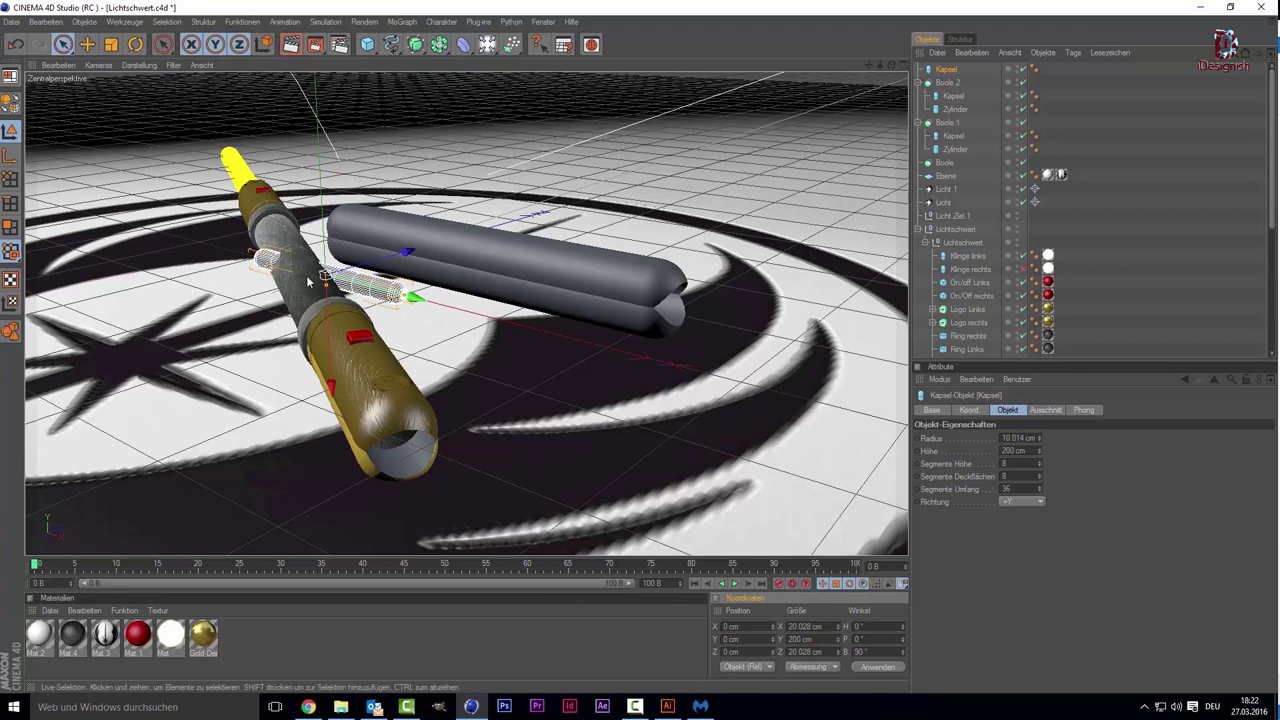
# Step: Stretch the capsule into a rod about 577 cm long and raise it about 44 cm
pyautogui.moveTo(407, 297); pyautogui.dragTo(676, 367)
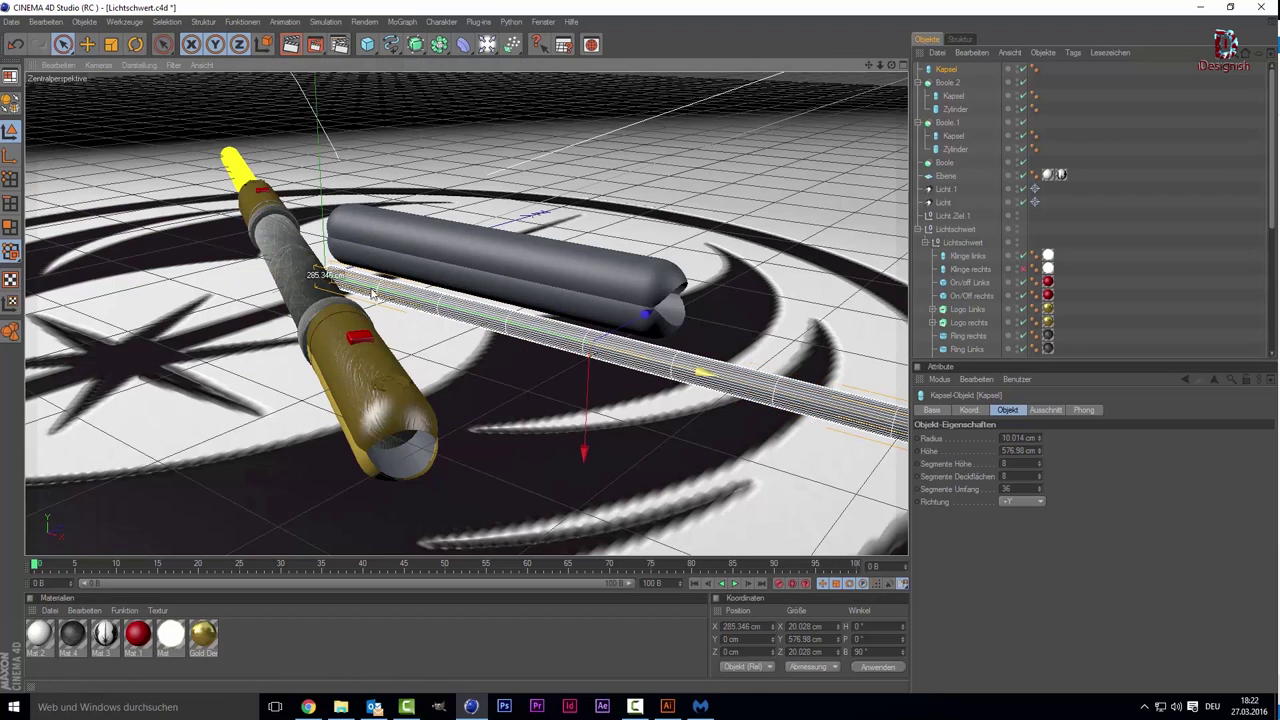
pyautogui.moveTo(592, 424); pyautogui.dragTo(590, 370)
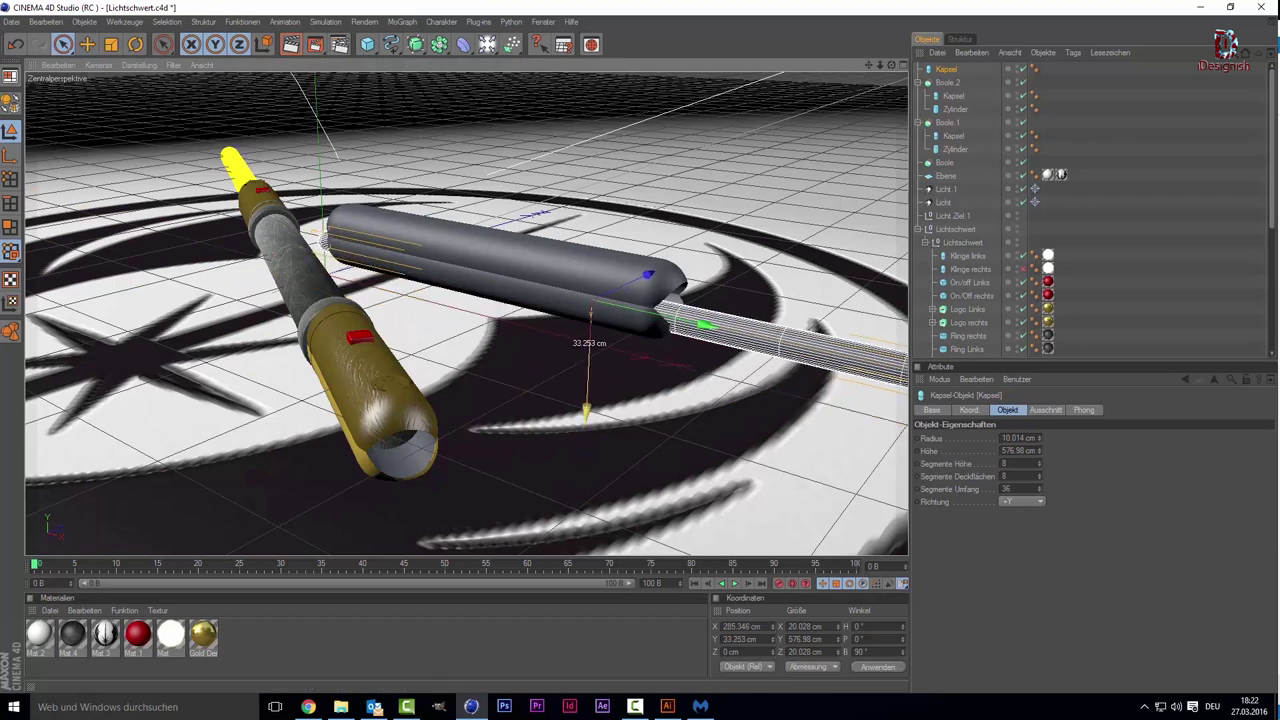
pyautogui.scroll(-3, 660, 497)
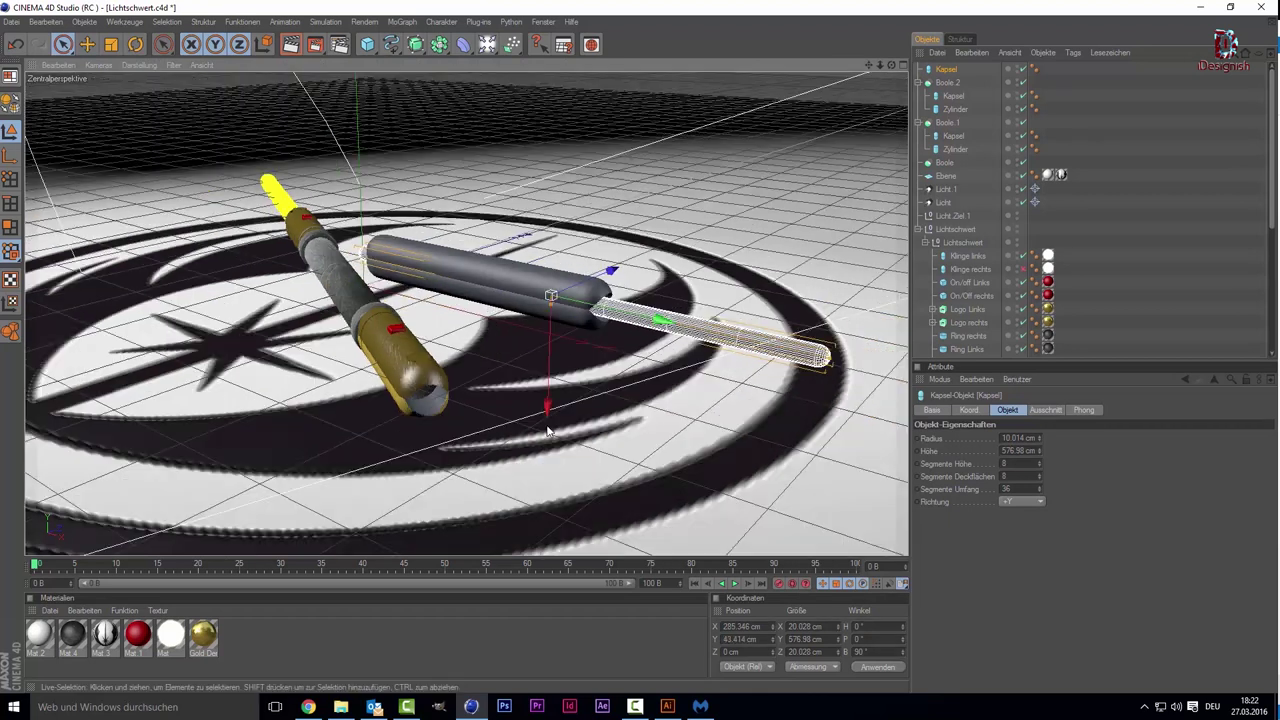
pyautogui.scroll(-3, 660, 497)
pyautogui.click(660, 497)
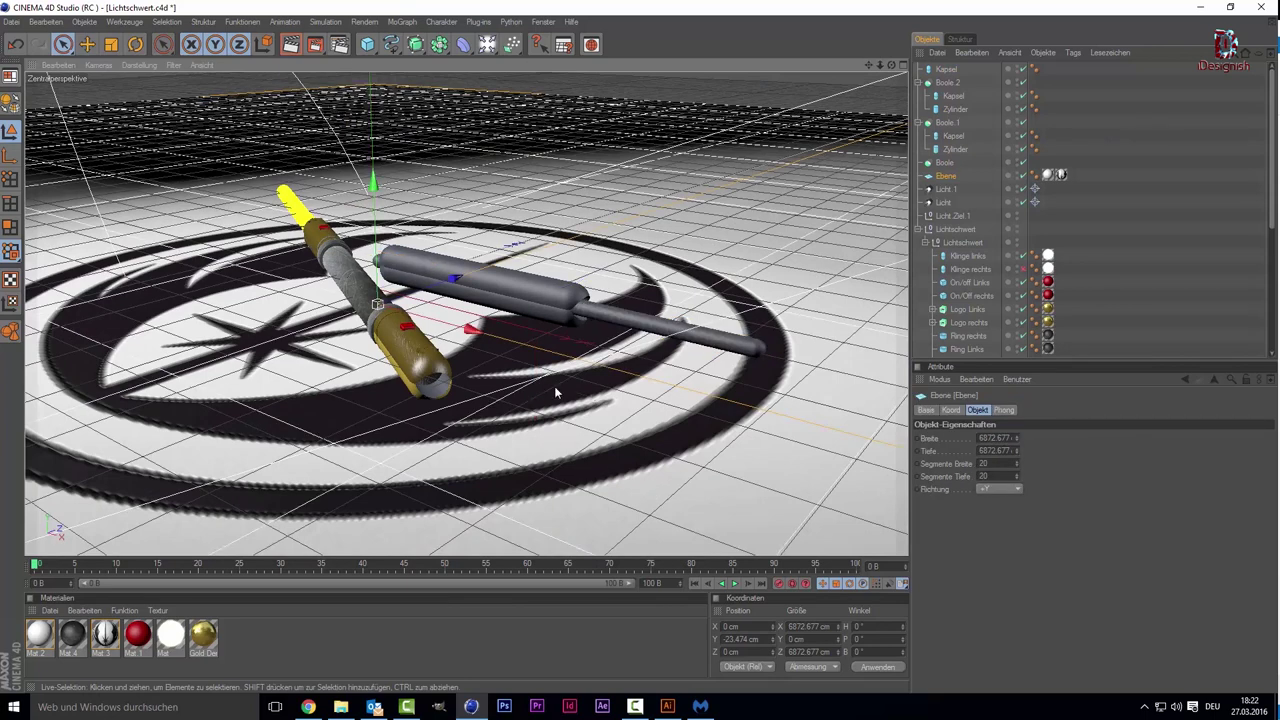
pyautogui.click(494, 282)
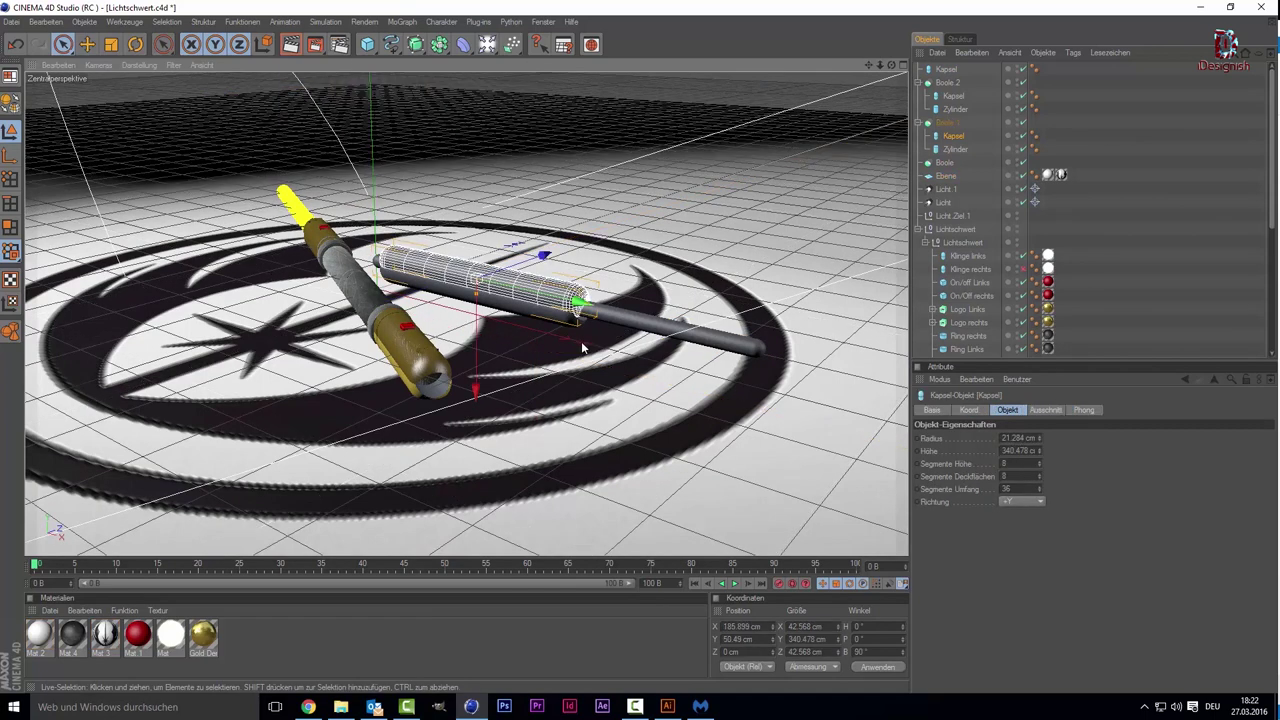
pyautogui.scroll(3, 581, 341)
pyautogui.scroll(3, 580, 321)
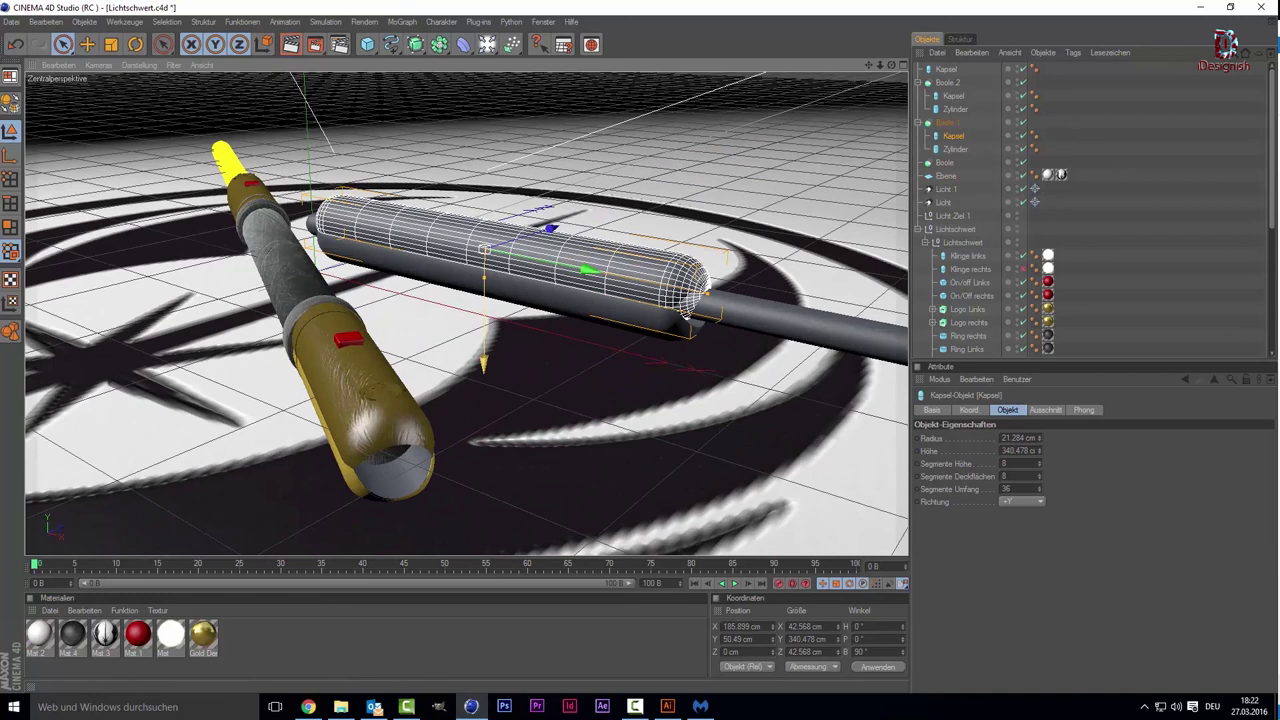
pyautogui.moveTo(483, 358); pyautogui.dragTo(483, 362)
# Step: Delete the capsule under Boole.2 and the long grey rod
pyautogui.click(609, 452)
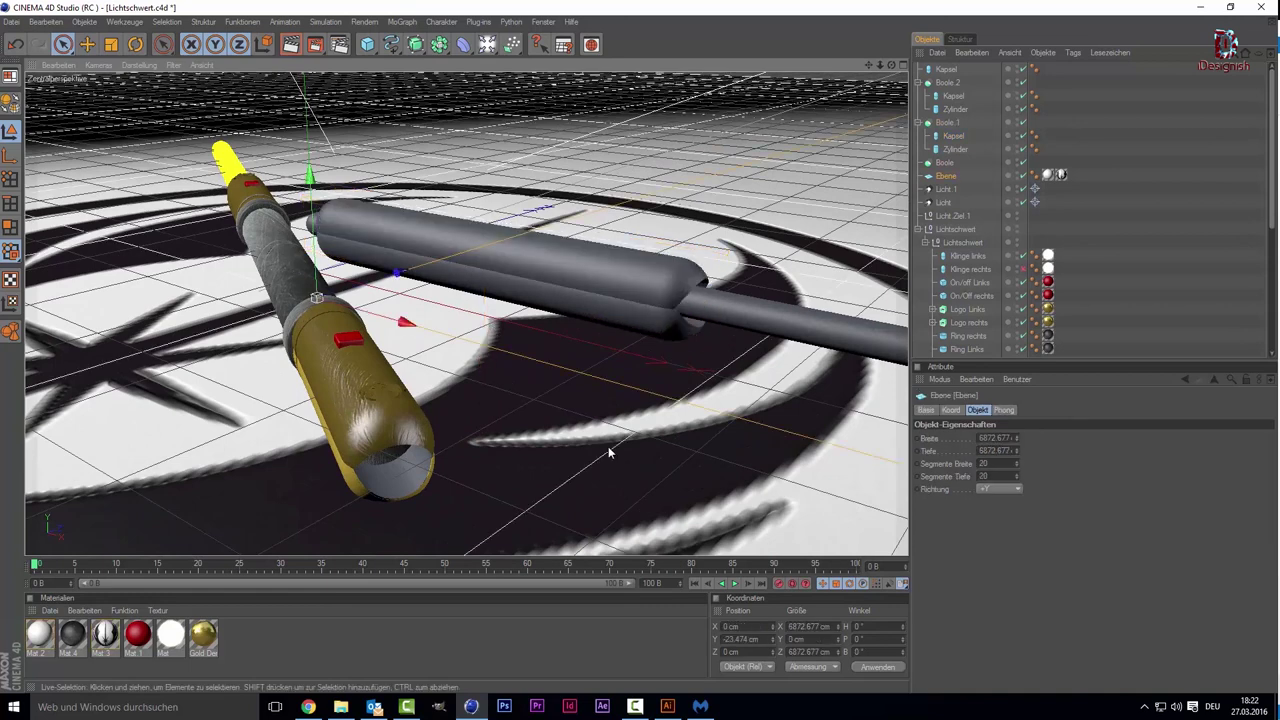
pyautogui.click(618, 316)
pyautogui.scroll(-2, 598, 316)
pyautogui.scroll(-2, 578, 298)
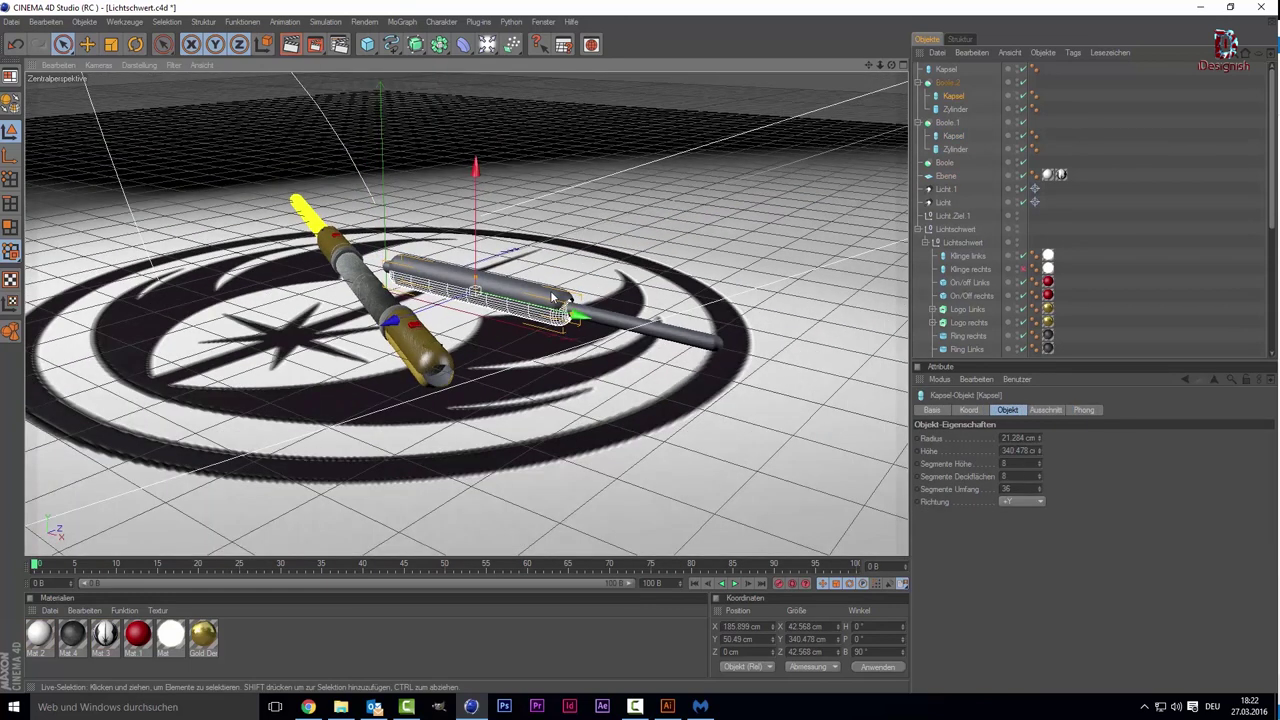
pyautogui.press('Delete')
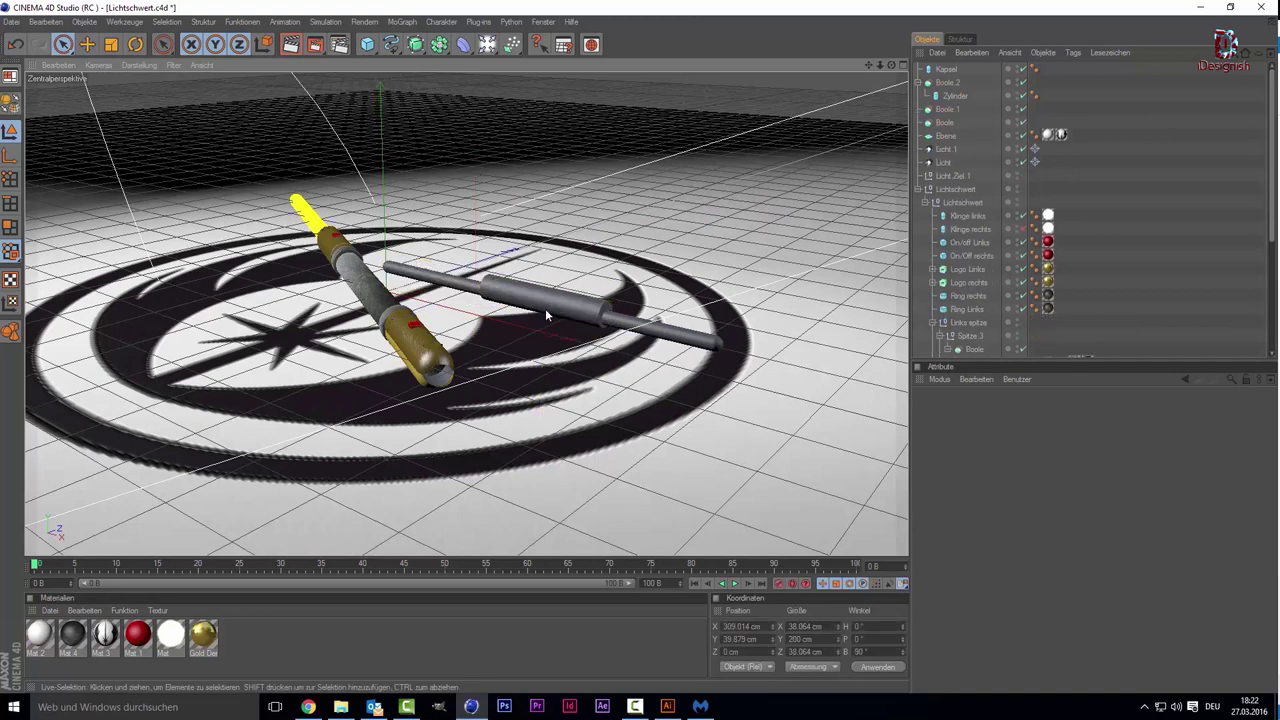
pyautogui.press('Delete')
pyautogui.scroll(2, 520, 320)
# Step: Raise the red On/Off rechts button cube to about 43.114 cm in Y
pyautogui.scroll(2, 484, 345)
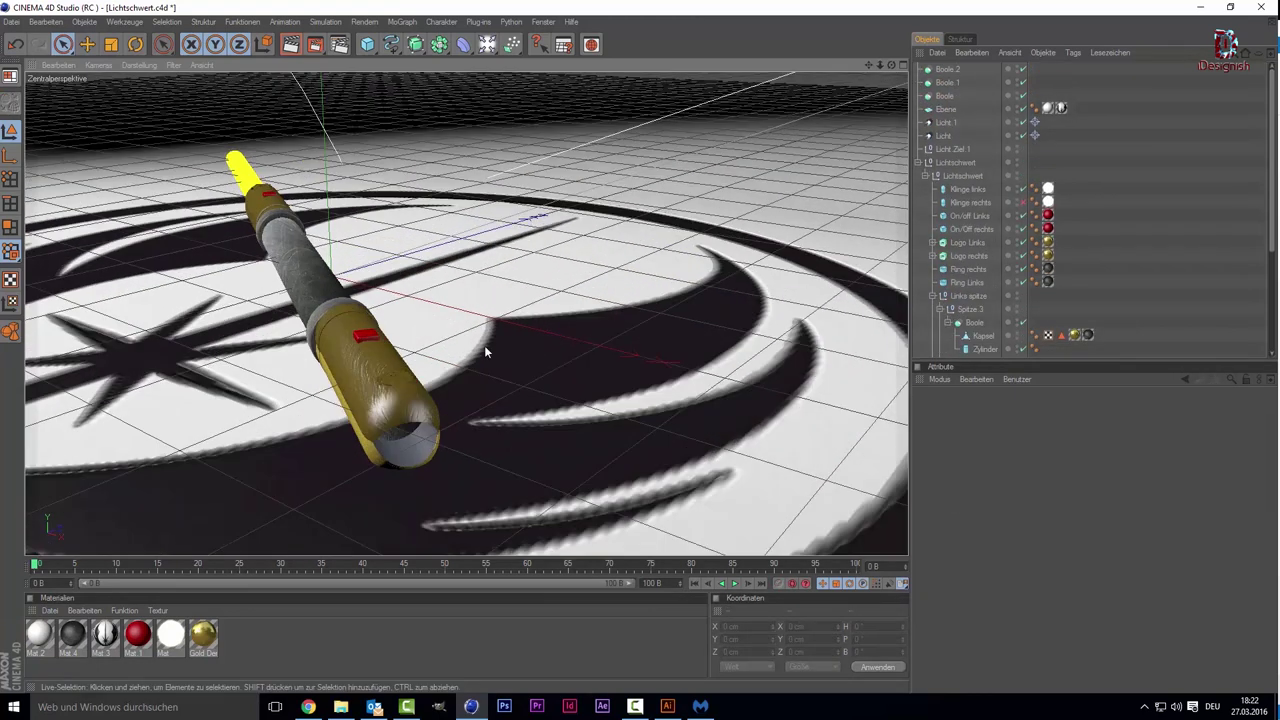
pyautogui.scroll(2, 602, 266)
pyautogui.moveTo(891, 65); pyautogui.dragTo(882, 257)
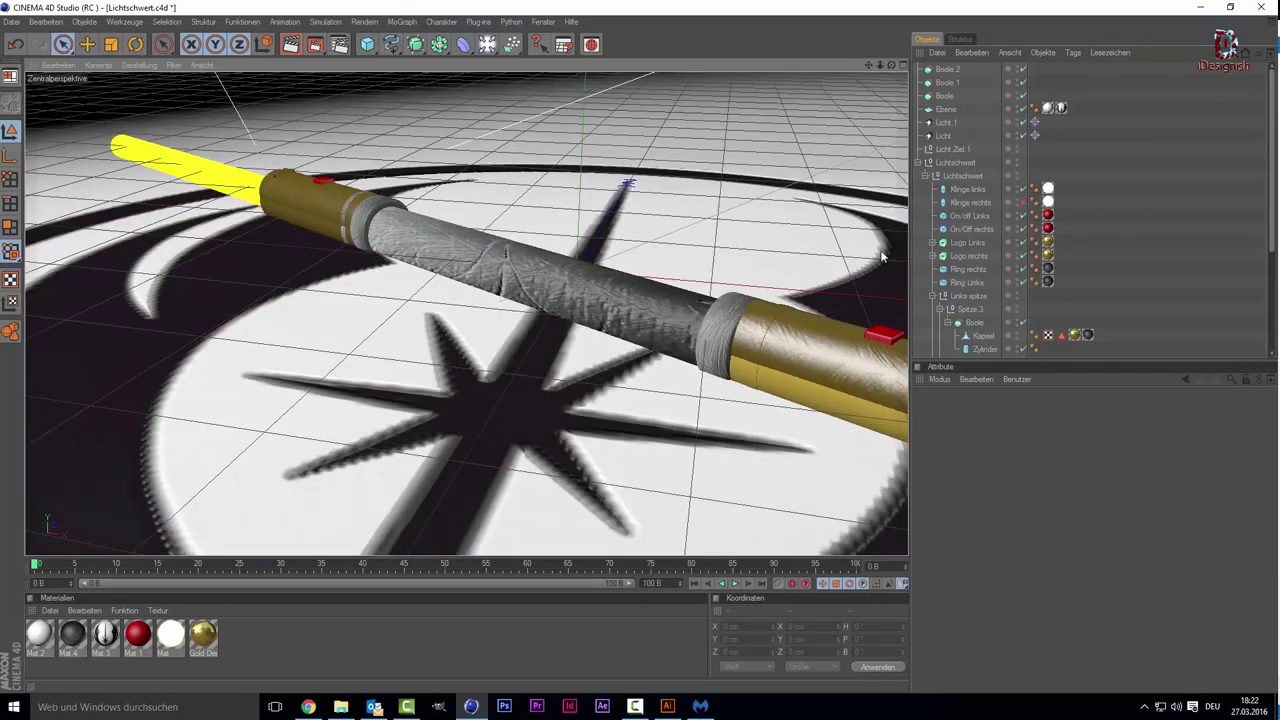
pyautogui.click(882, 334)
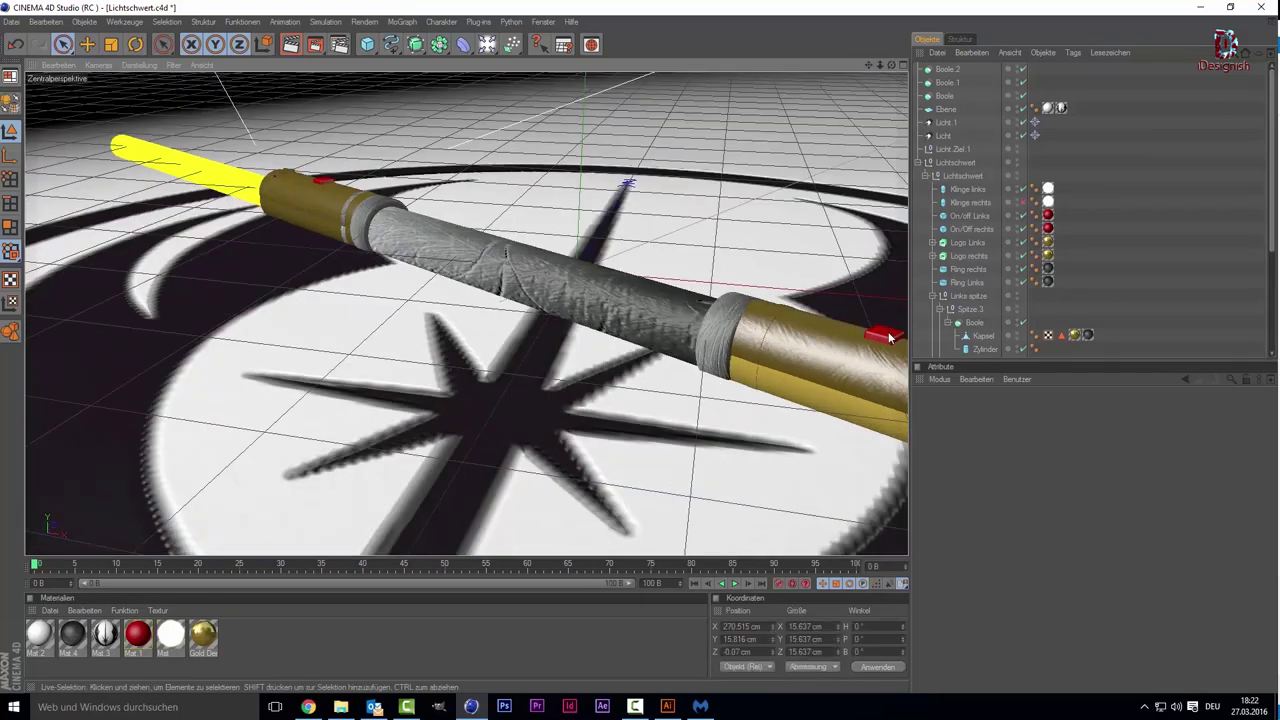
pyautogui.moveTo(867, 66); pyautogui.dragTo(800, 66)
pyautogui.scroll(2, 521, 368)
pyautogui.scroll(2, 521, 368)
pyautogui.moveTo(521, 368); pyautogui.dragTo(524, 275)
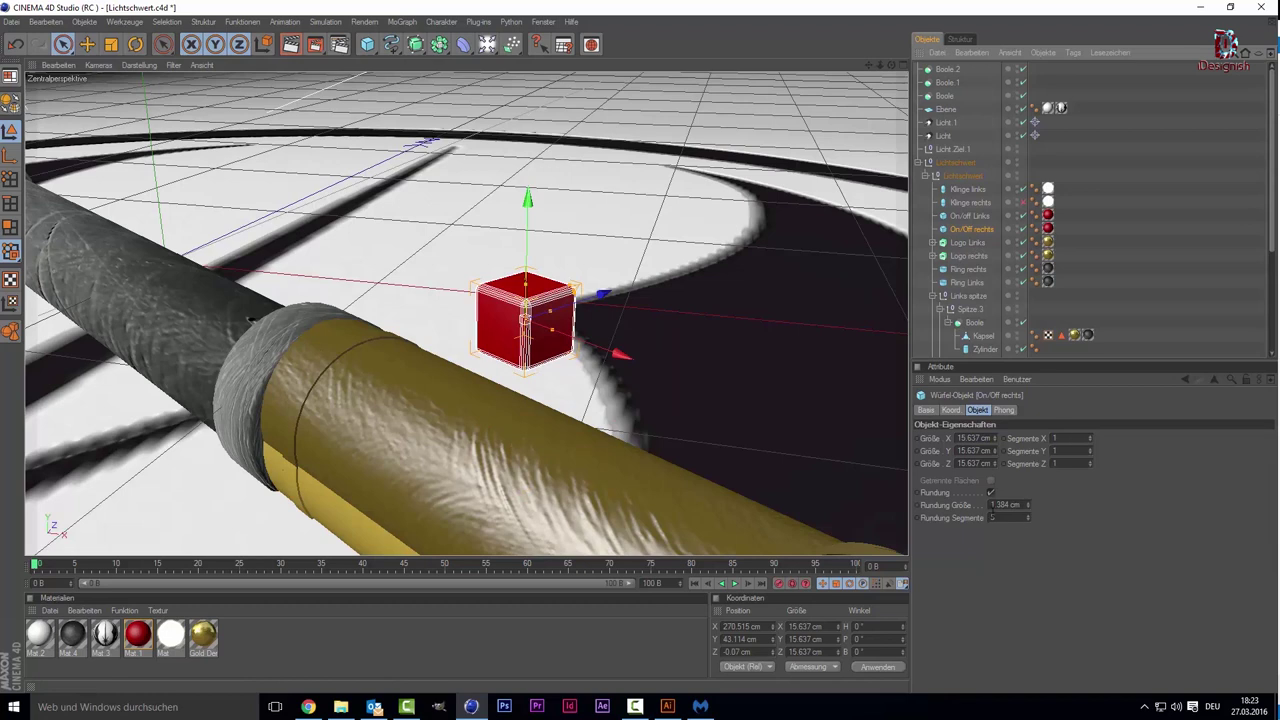
# Step: Enable Rundung on the On/Off rechts cube with 5 rounding segments
pyautogui.click(991, 493)
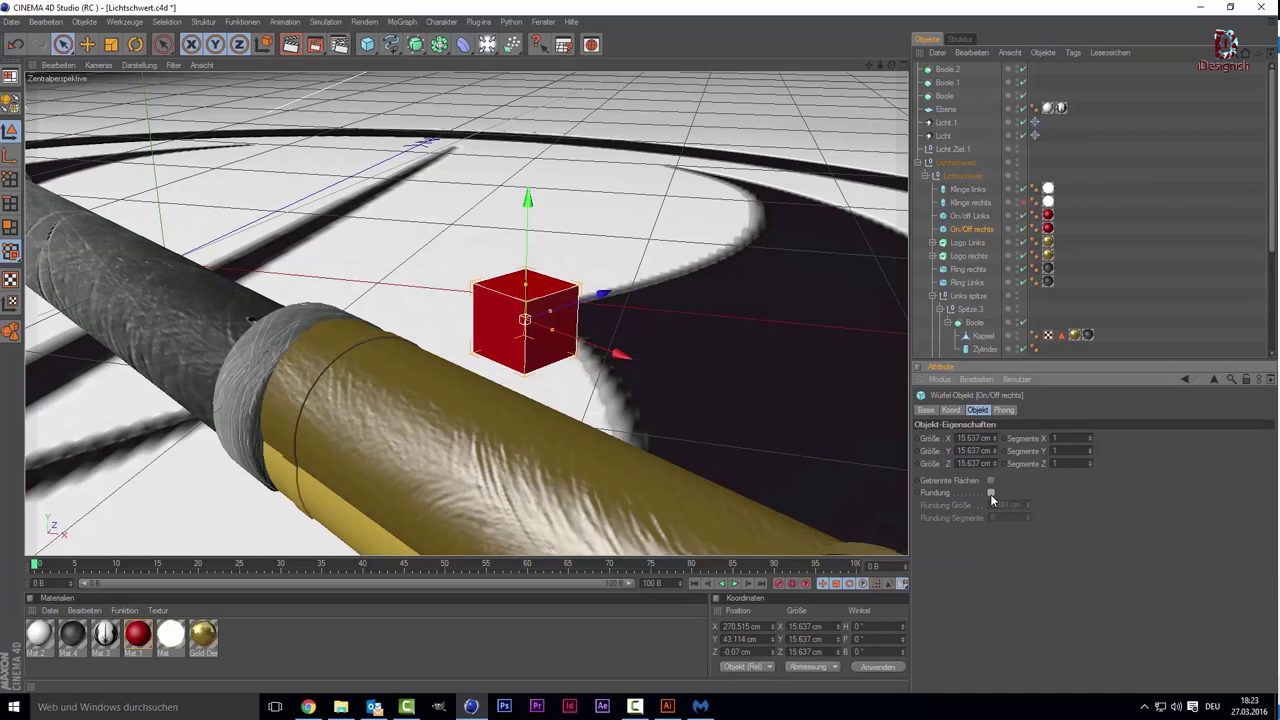
pyautogui.click(991, 493)
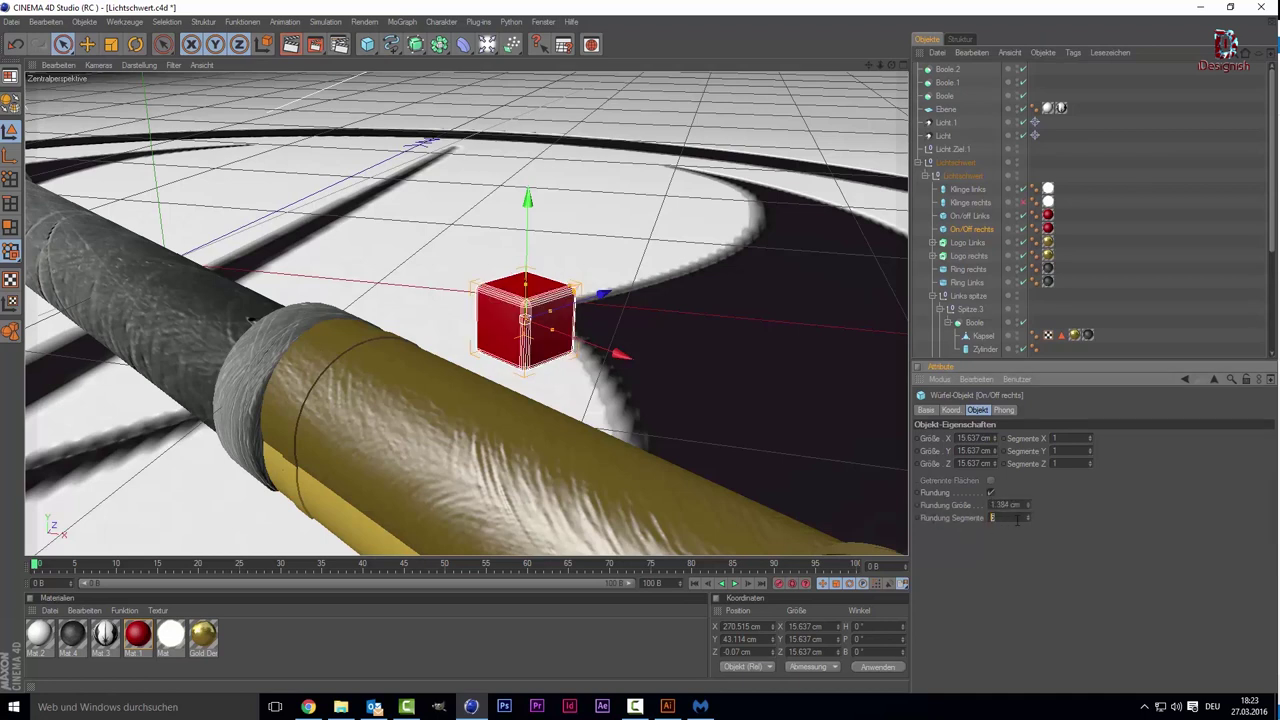
pyautogui.moveTo(1027, 521)
pyautogui.mouseDown()
pyautogui.moveTo(1027, 560)
pyautogui.moveTo(1029, 494)
pyautogui.moveTo(1029, 530)
pyautogui.mouseUp()
pyautogui.click(1029, 500)
pyautogui.write('1')
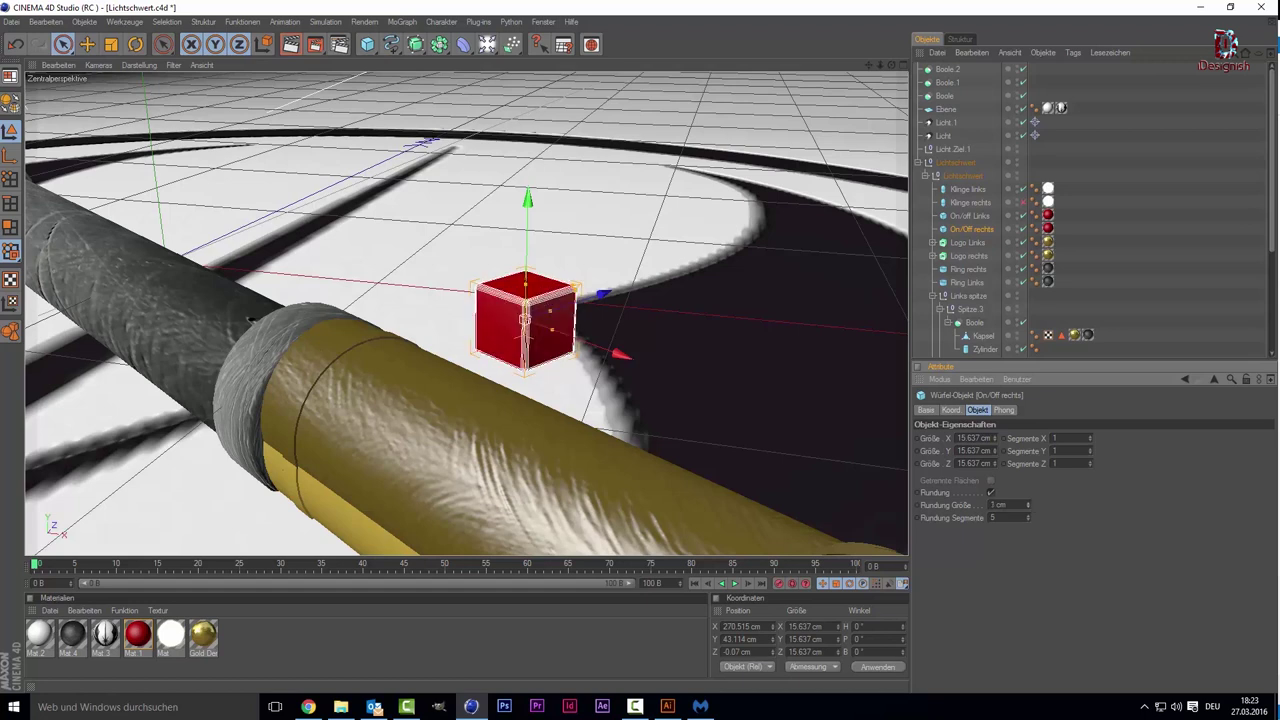
pyautogui.click(696, 371)
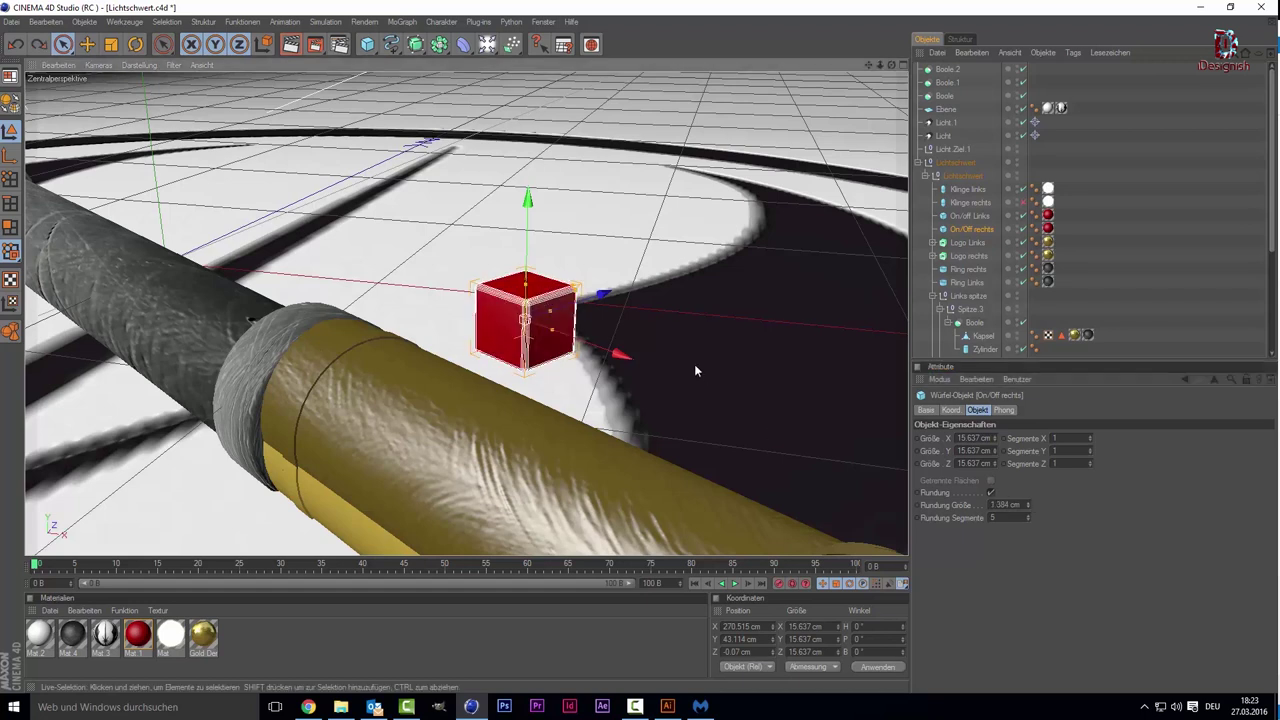
pyautogui.click(501, 399)
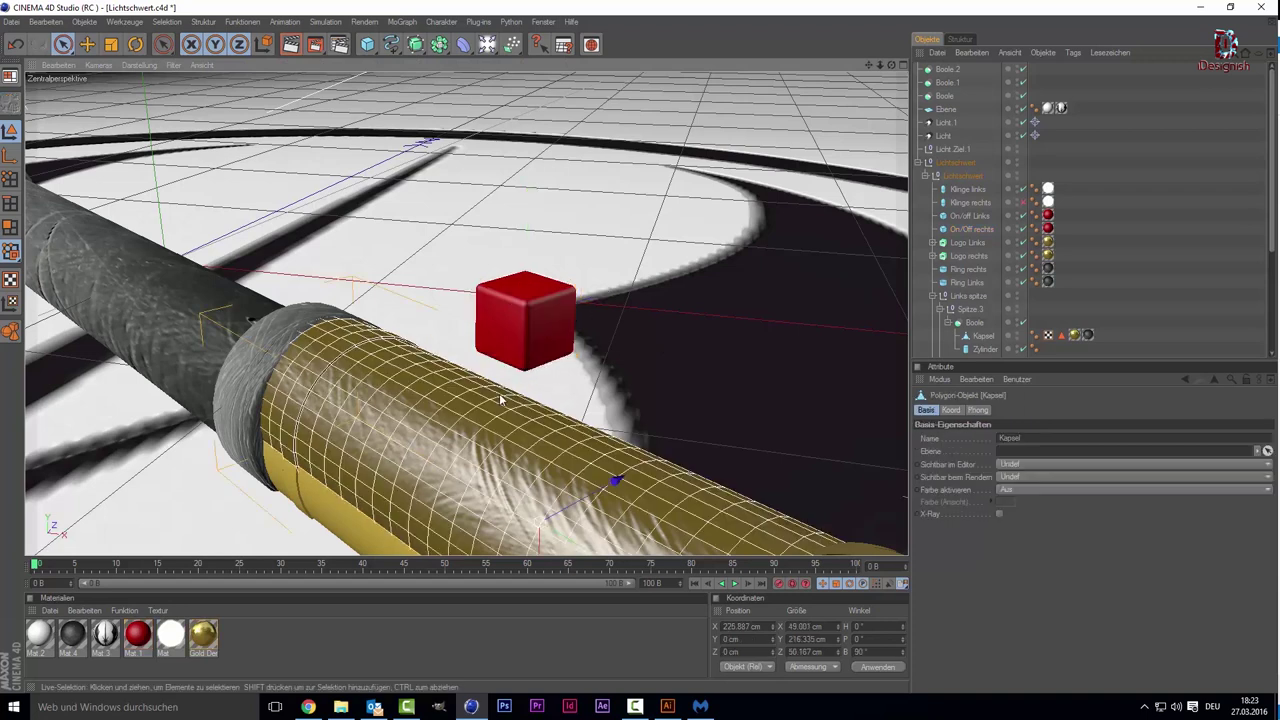
# Step: Check the red button on the gold capsule, then raise Logo rechts out of the capsule surface
pyautogui.click(506, 305)
pyautogui.click(506, 305)
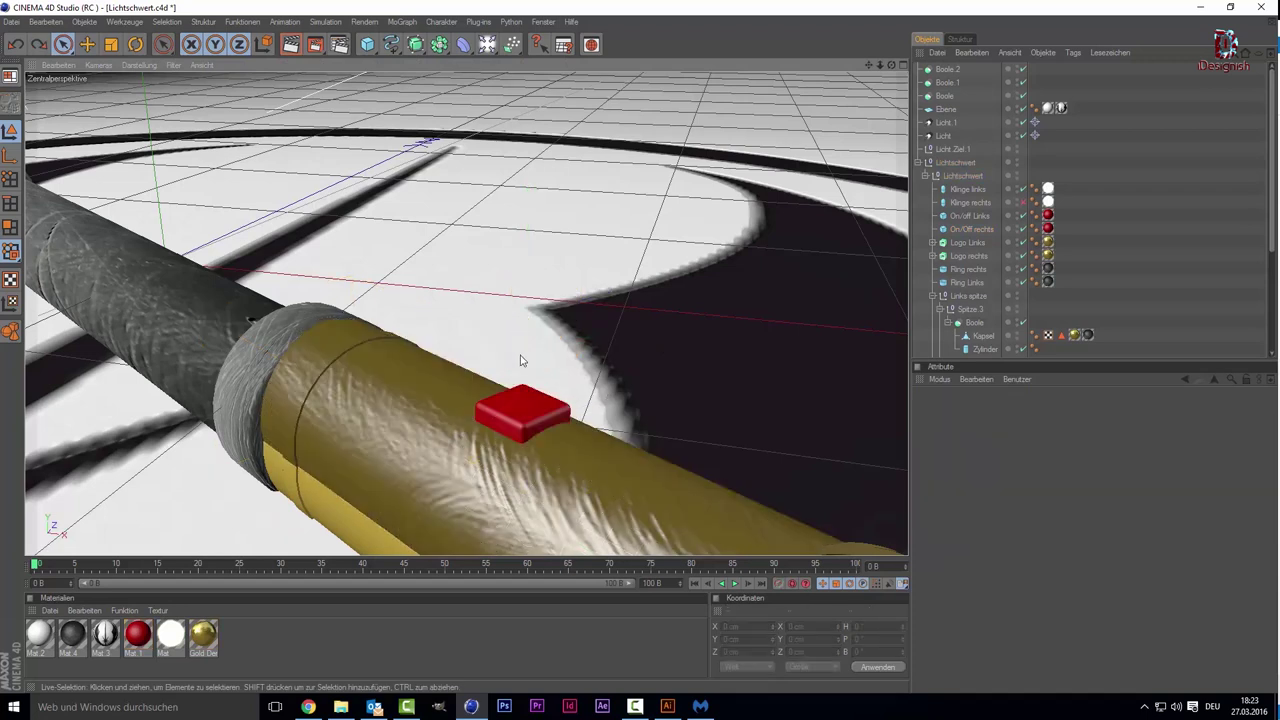
pyautogui.click(660, 439)
pyautogui.keyDown('alt'); pyautogui.moveTo(685, 476); pyautogui.dragTo(741, 394); pyautogui.keyUp('alt')
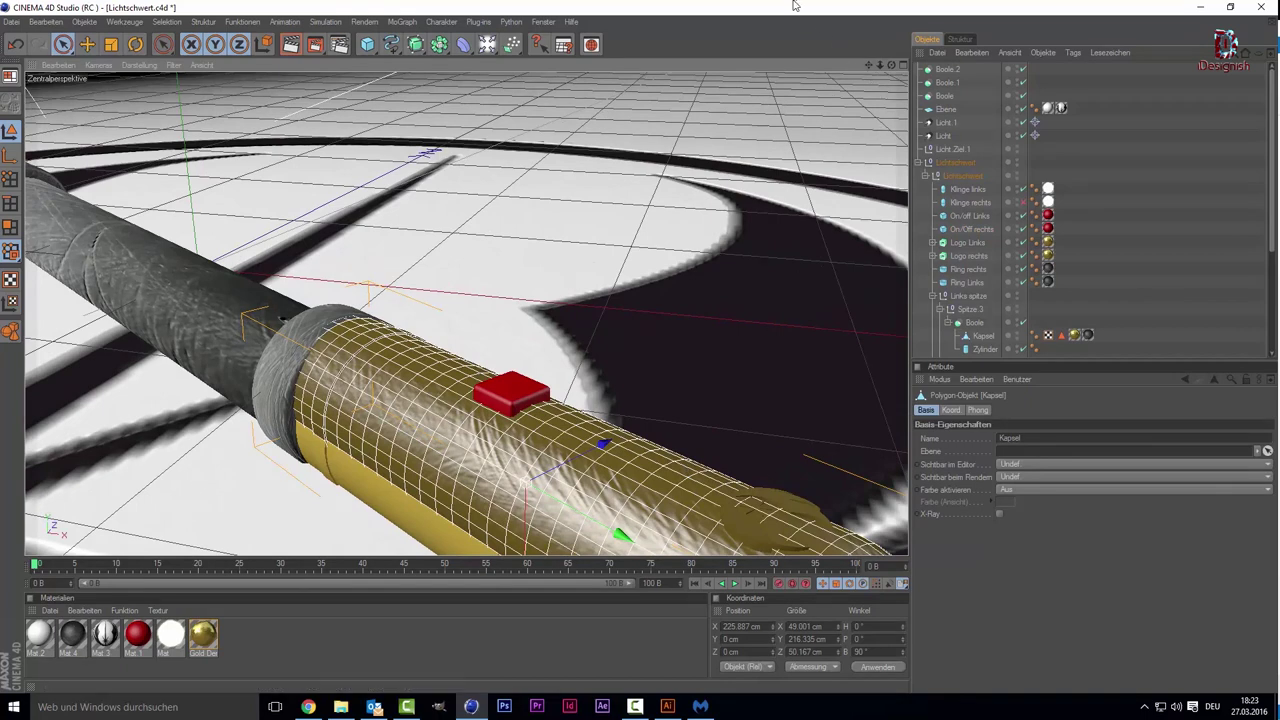
pyautogui.moveTo(871, 68)
pyautogui.mouseDown()
pyautogui.moveTo(894, 77)
pyautogui.moveTo(828, 68)
pyautogui.mouseUp()
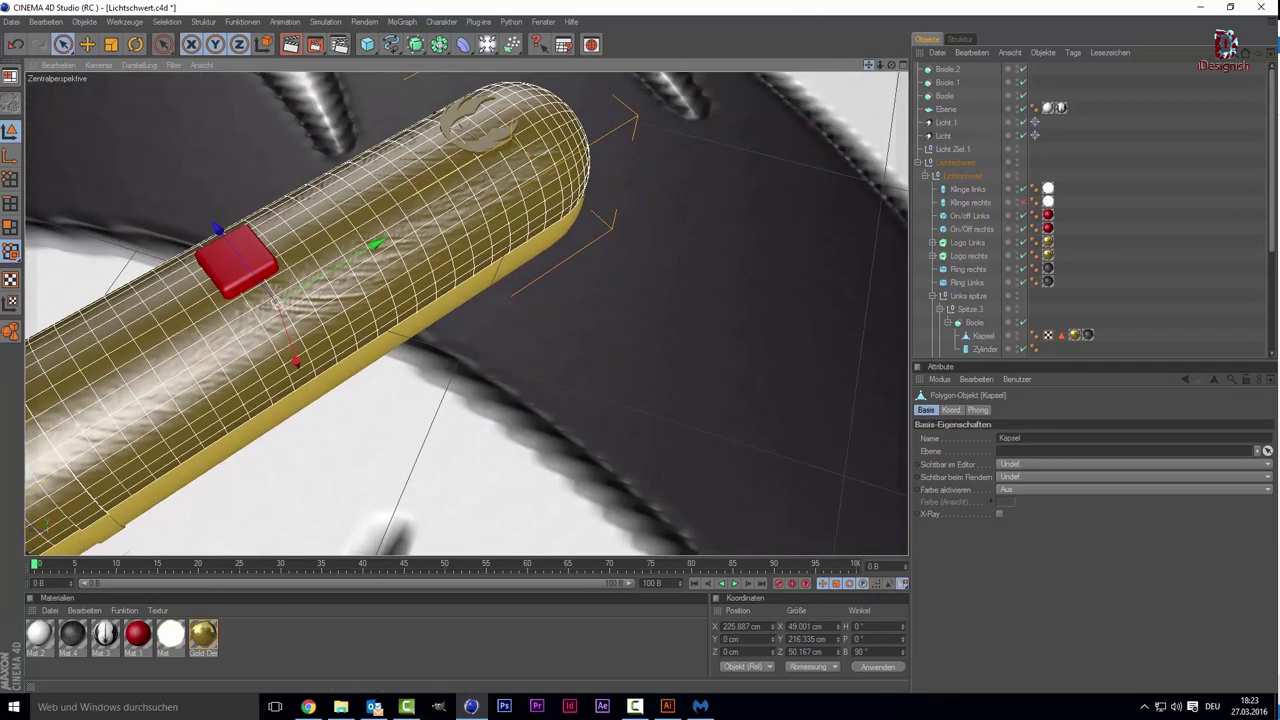
pyautogui.scroll(5, 474, 242)
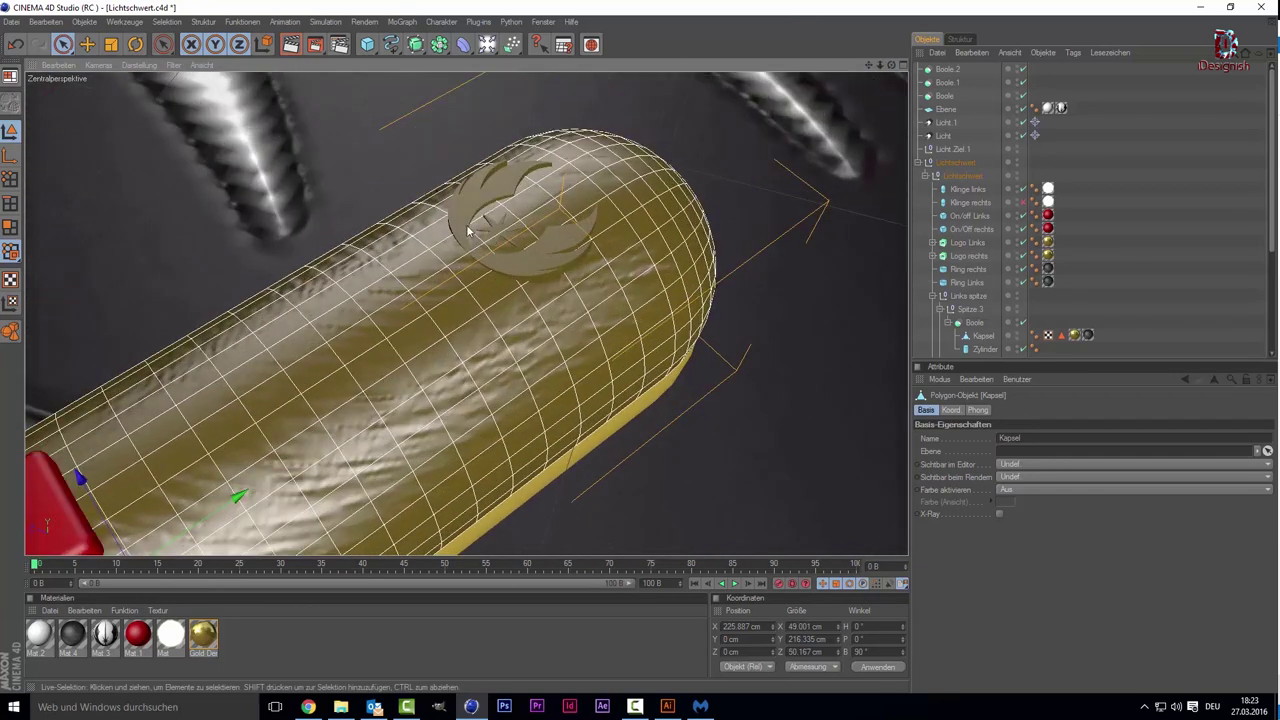
pyautogui.click(467, 231)
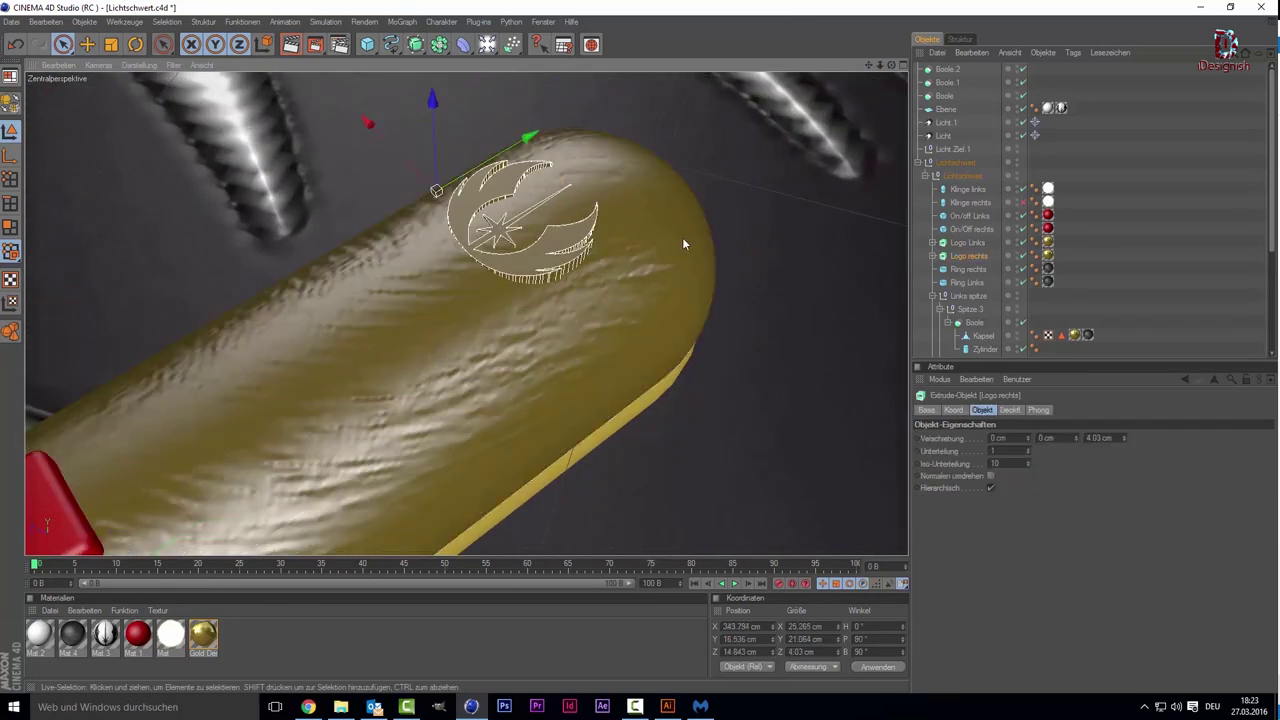
pyautogui.moveTo(431, 150)
pyautogui.mouseDown()
pyautogui.moveTo(431, 104)
pyautogui.moveTo(617, 220)
pyautogui.moveTo(786, 162)
pyautogui.mouseUp()
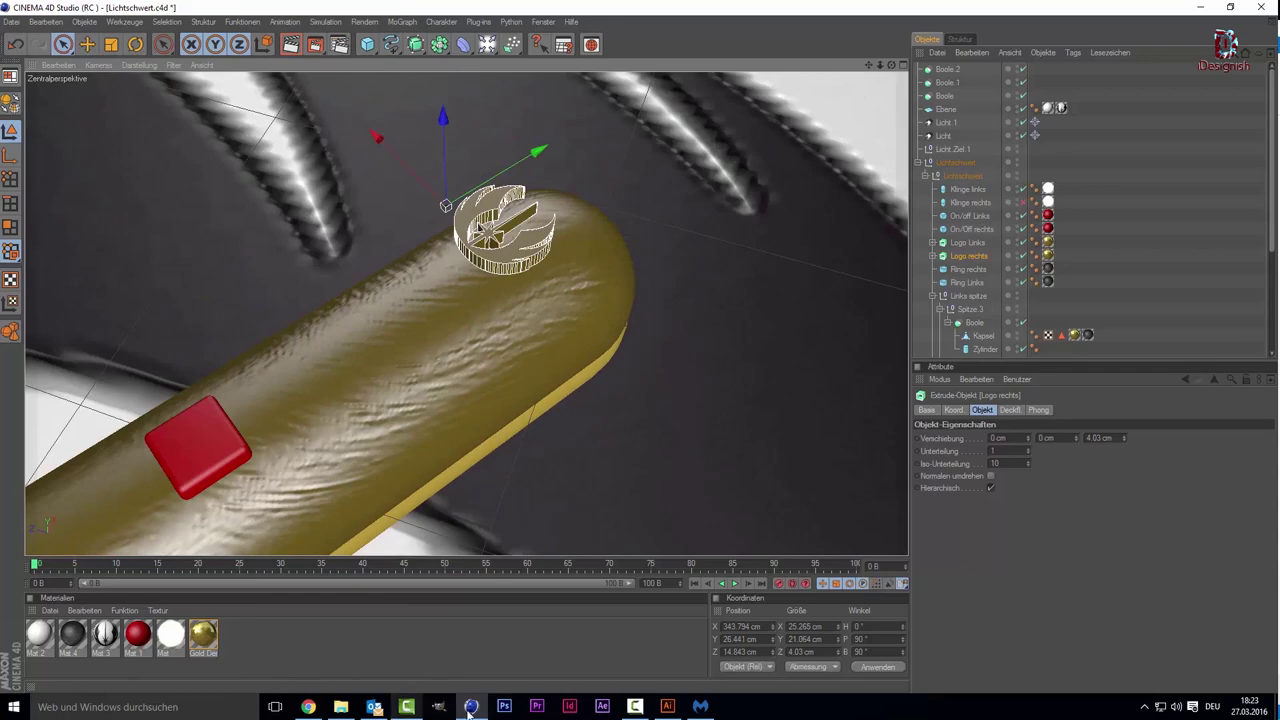
pyautogui.click(307, 707)
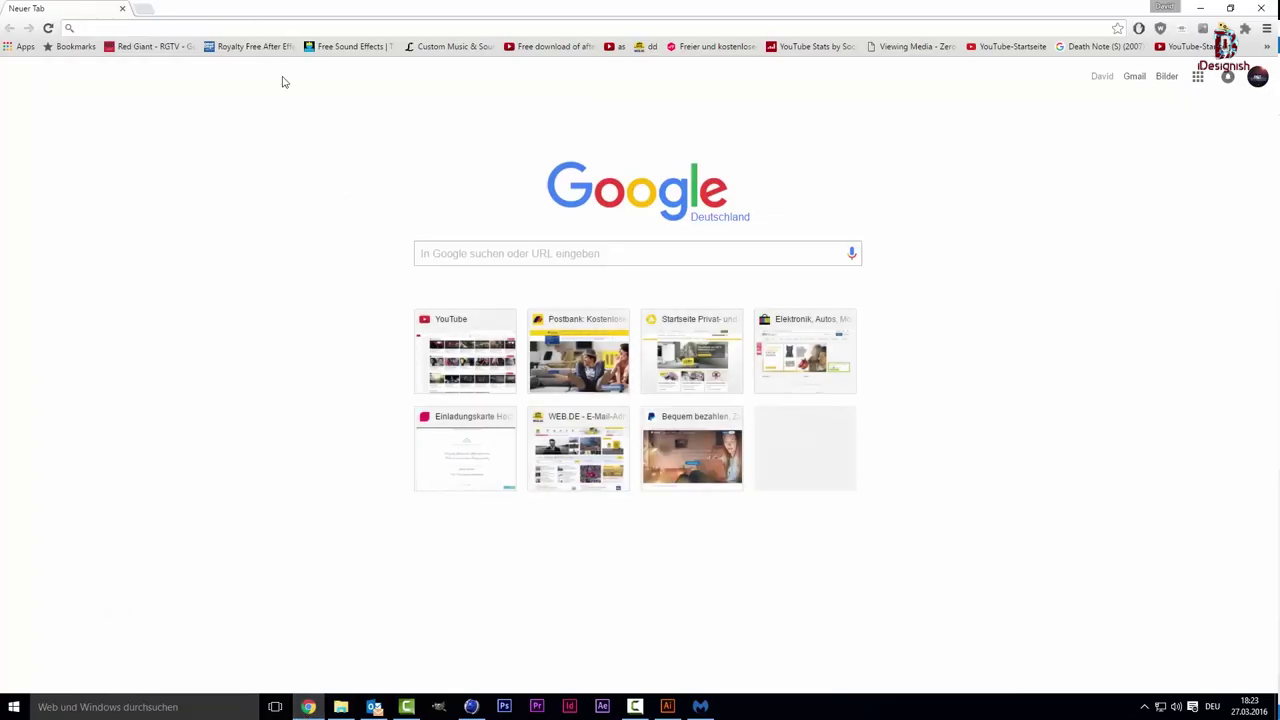
# Step: Search Google for 'Jedi symbol' images as reference for the hilt logo
pyautogui.write('Jedi symbol')
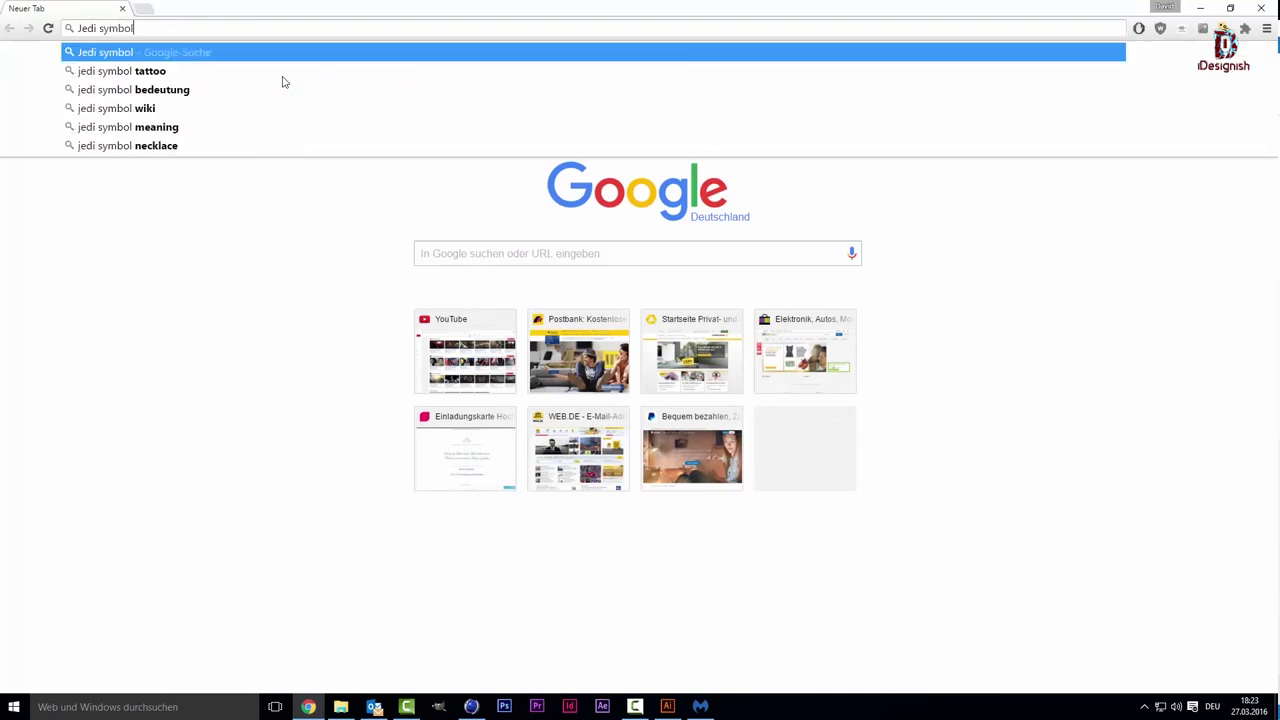
pyautogui.press('Return')
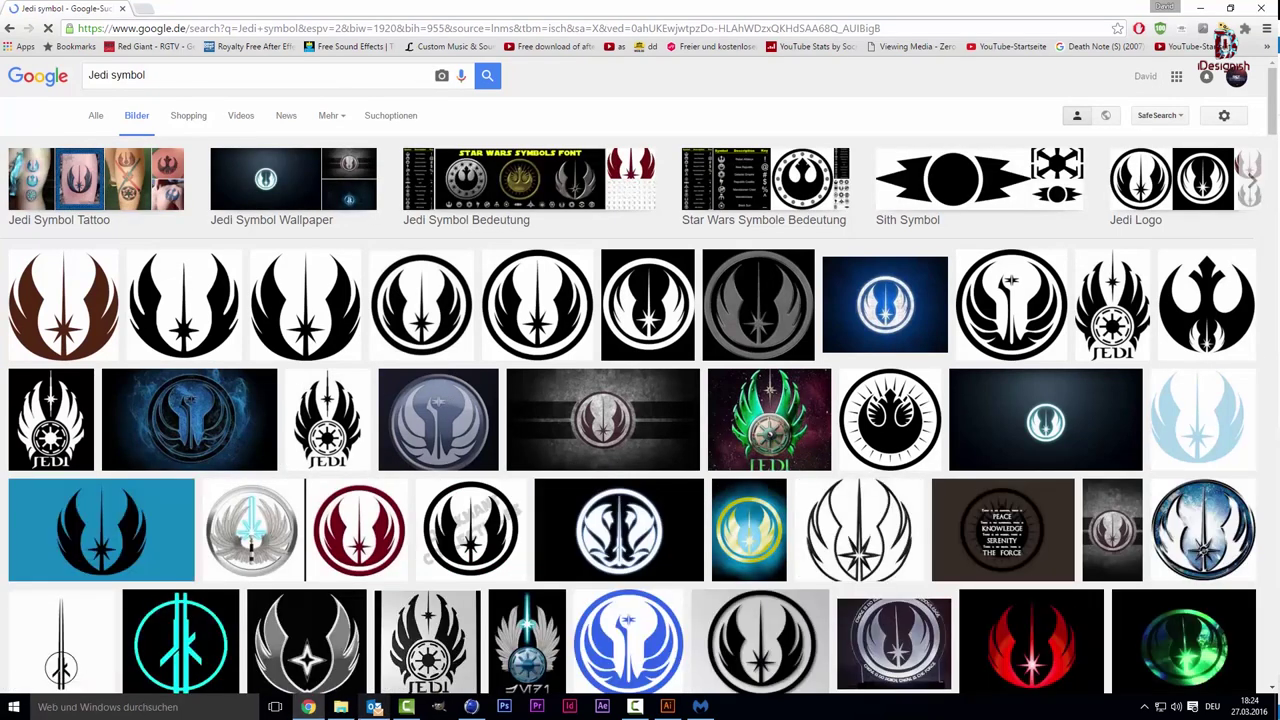
pyautogui.click(438, 707)
pyautogui.moveTo(628, 536)
pyautogui.keyDown('alt'); pyautogui.mouseDown()
pyautogui.moveTo(608, 323)
pyautogui.moveTo(600, 380)
pyautogui.mouseUp(); pyautogui.keyUp('alt')
pyautogui.click(471, 706)
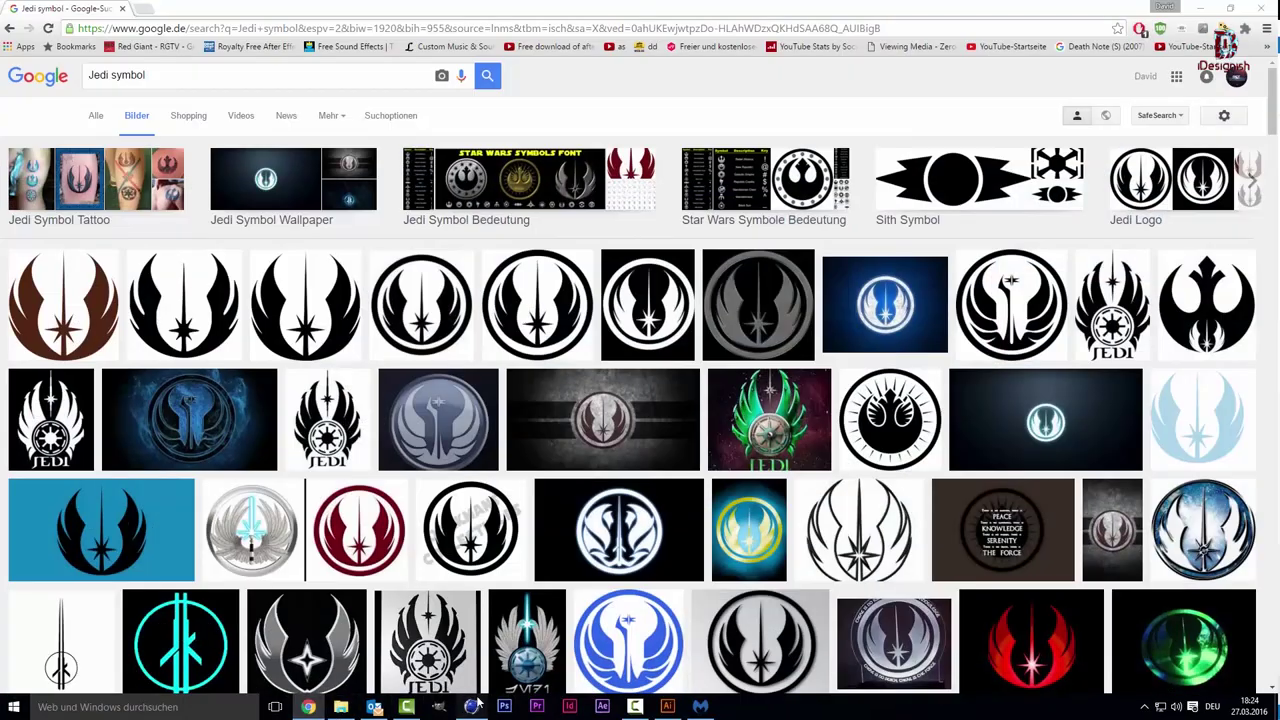
# Step: Minimize Chrome and Cinema 4D, then bring up order.jpg in Illustrator
pyautogui.click(474, 706)
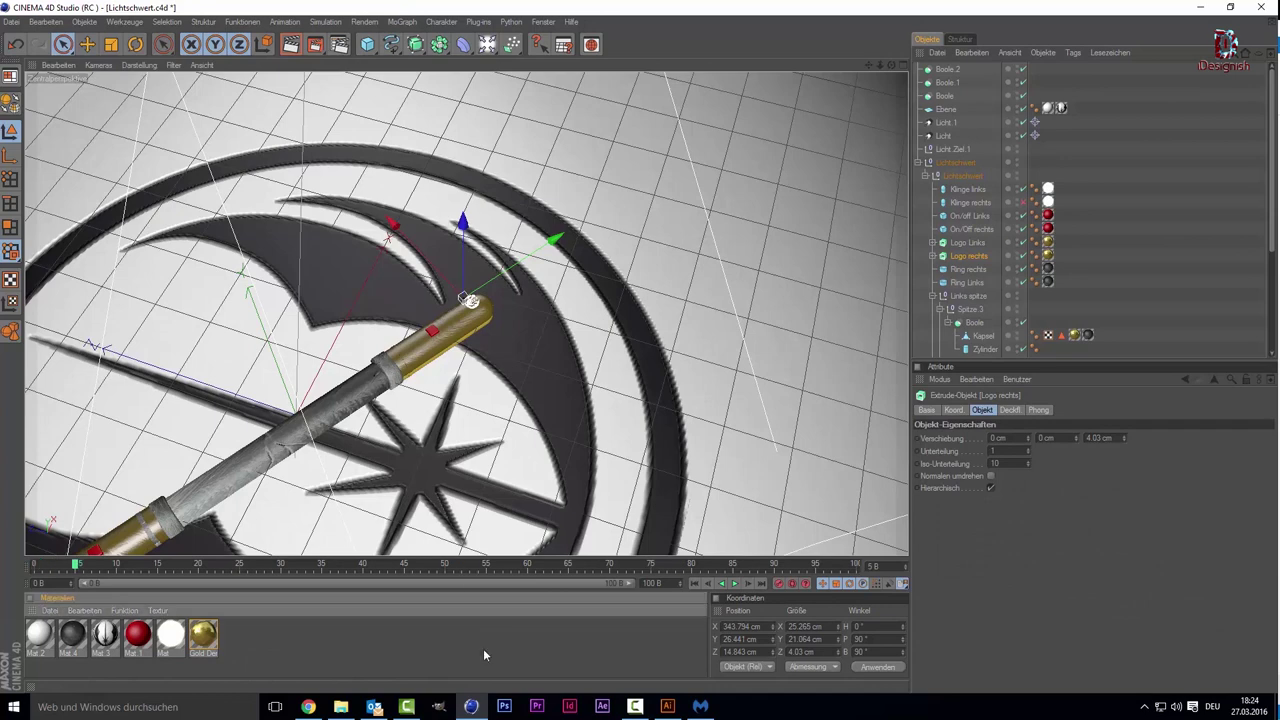
pyautogui.click(314, 706)
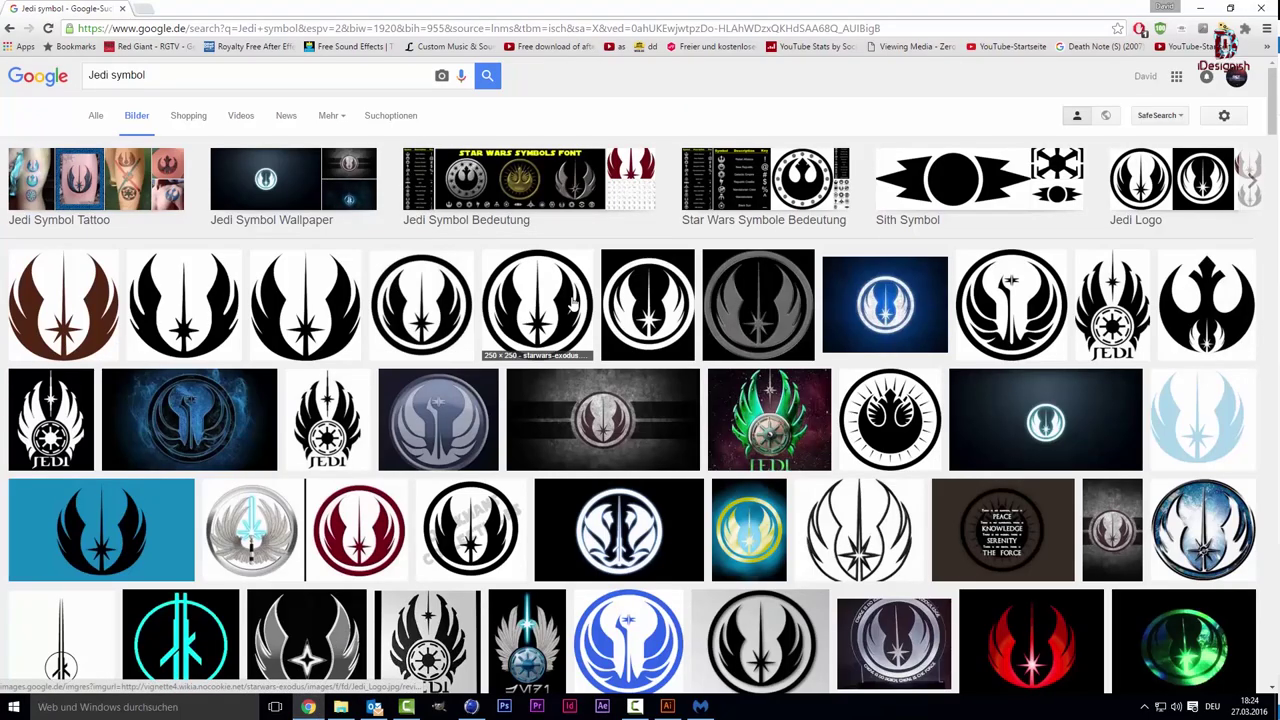
pyautogui.click(1210, 8)
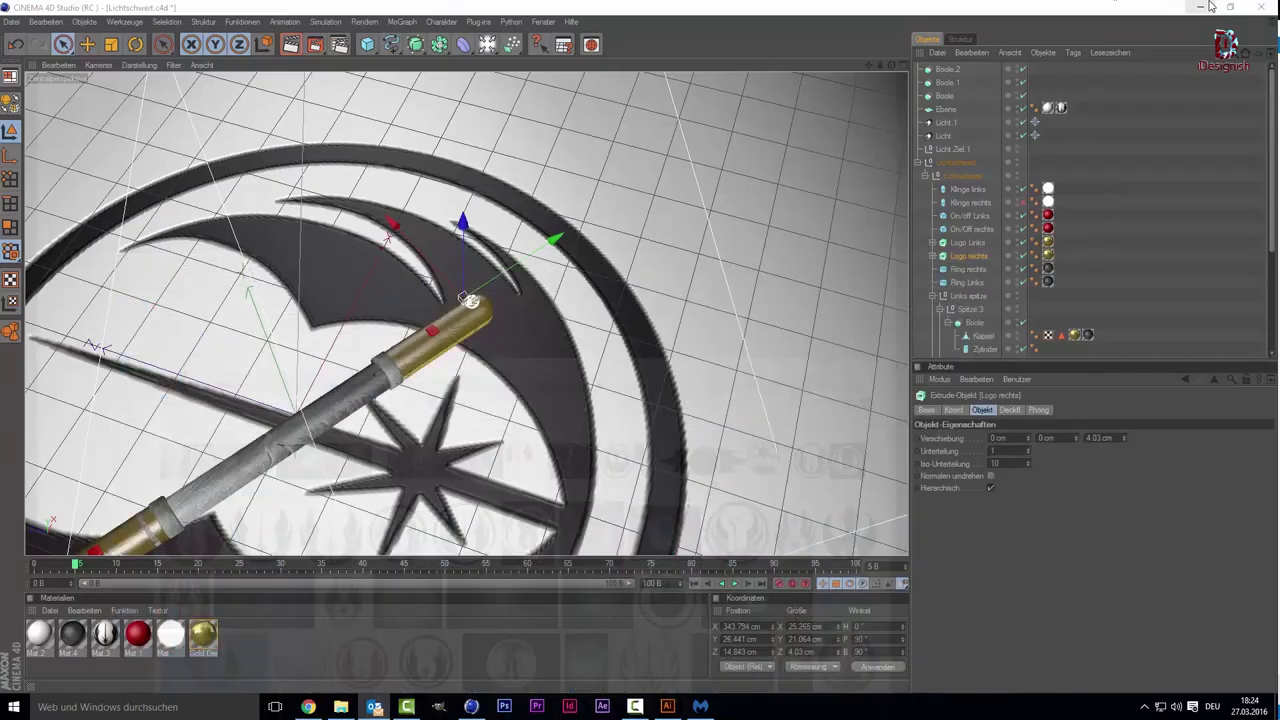
pyautogui.click(1205, 7)
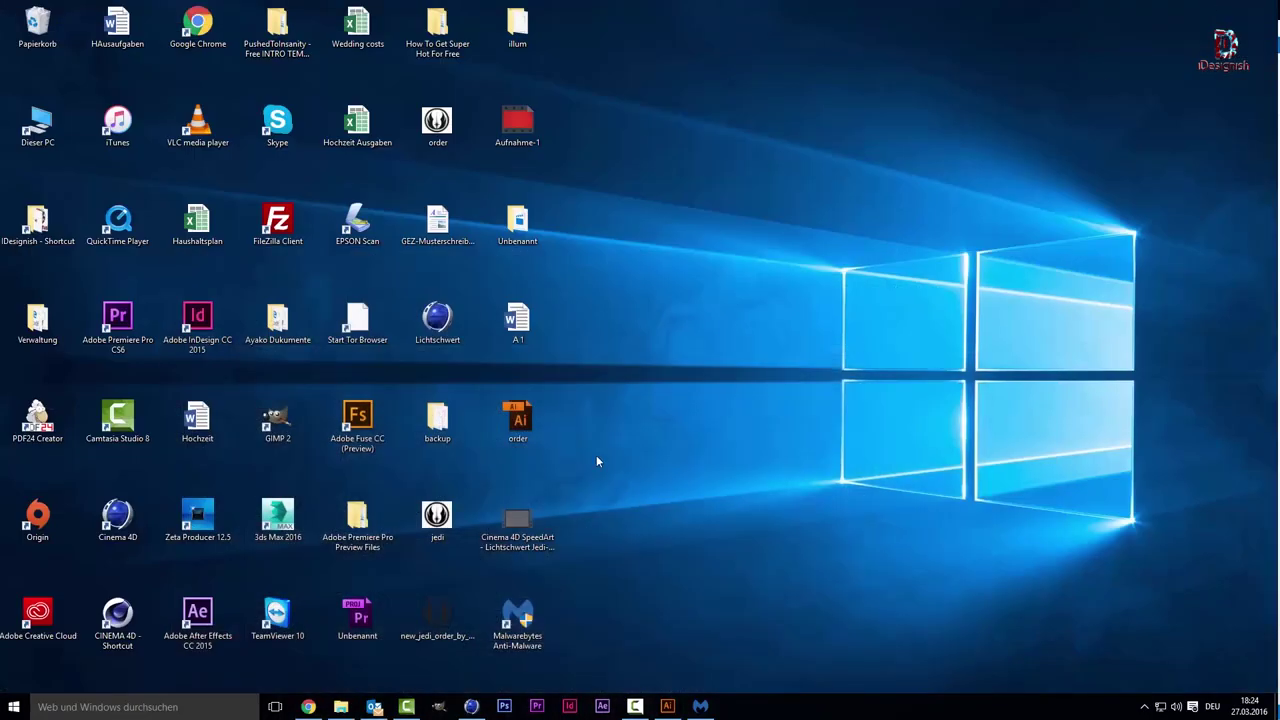
pyautogui.moveTo(440, 125)
pyautogui.mouseDown()
pyautogui.moveTo(760, 228)
pyautogui.moveTo(662, 707)
pyautogui.mouseUp()
pyautogui.click(715, 376)
pyautogui.click(667, 706)
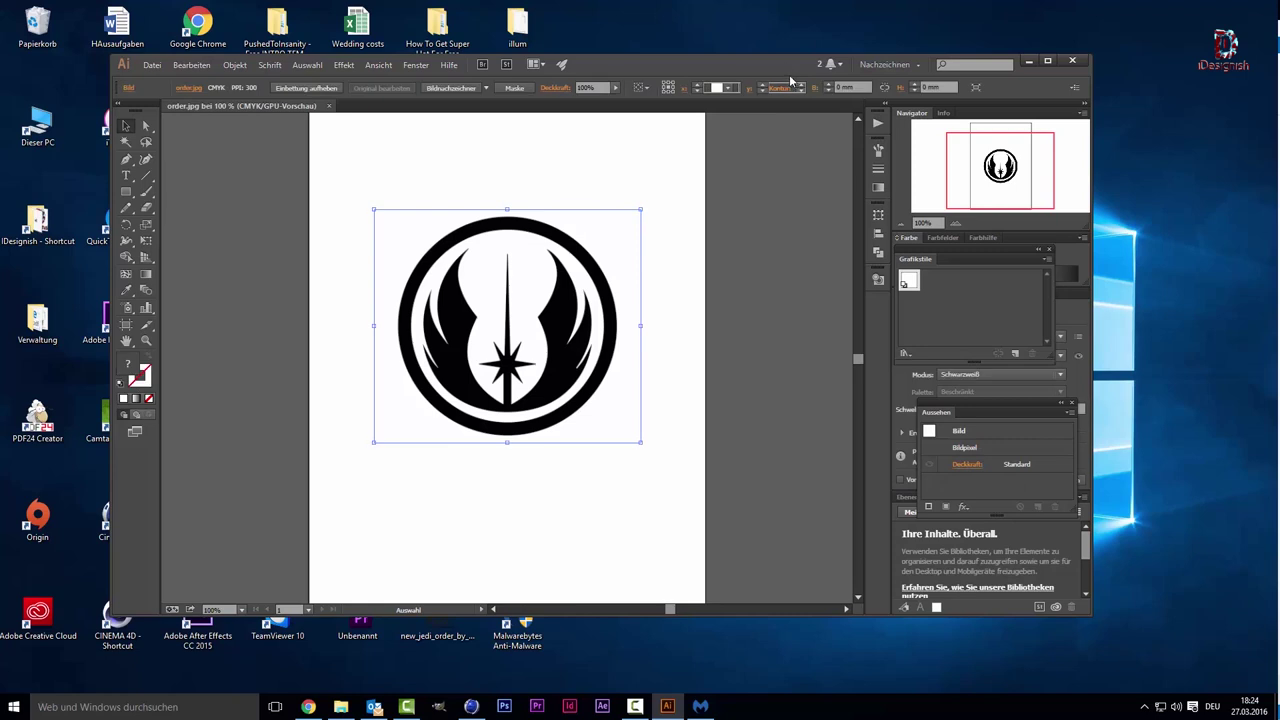
pyautogui.doubleClick(786, 72)
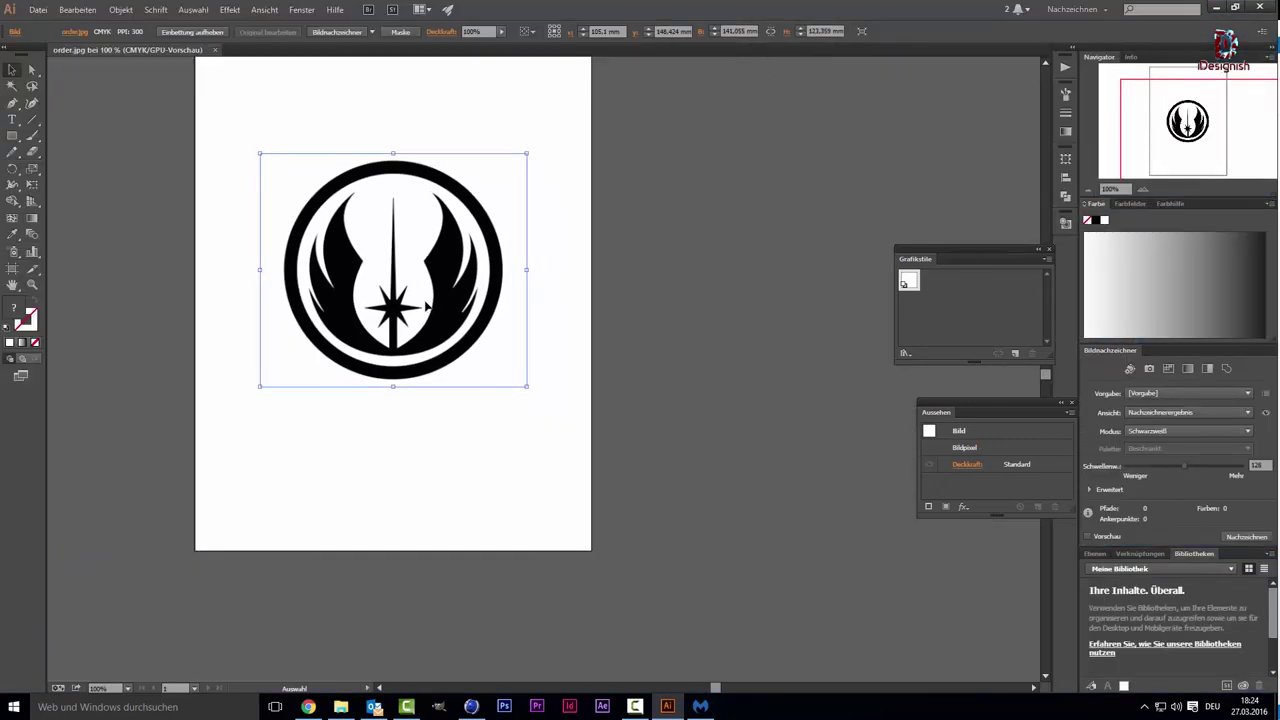
pyautogui.scroll(3, 425, 300)
pyautogui.scroll(-2, 425, 301)
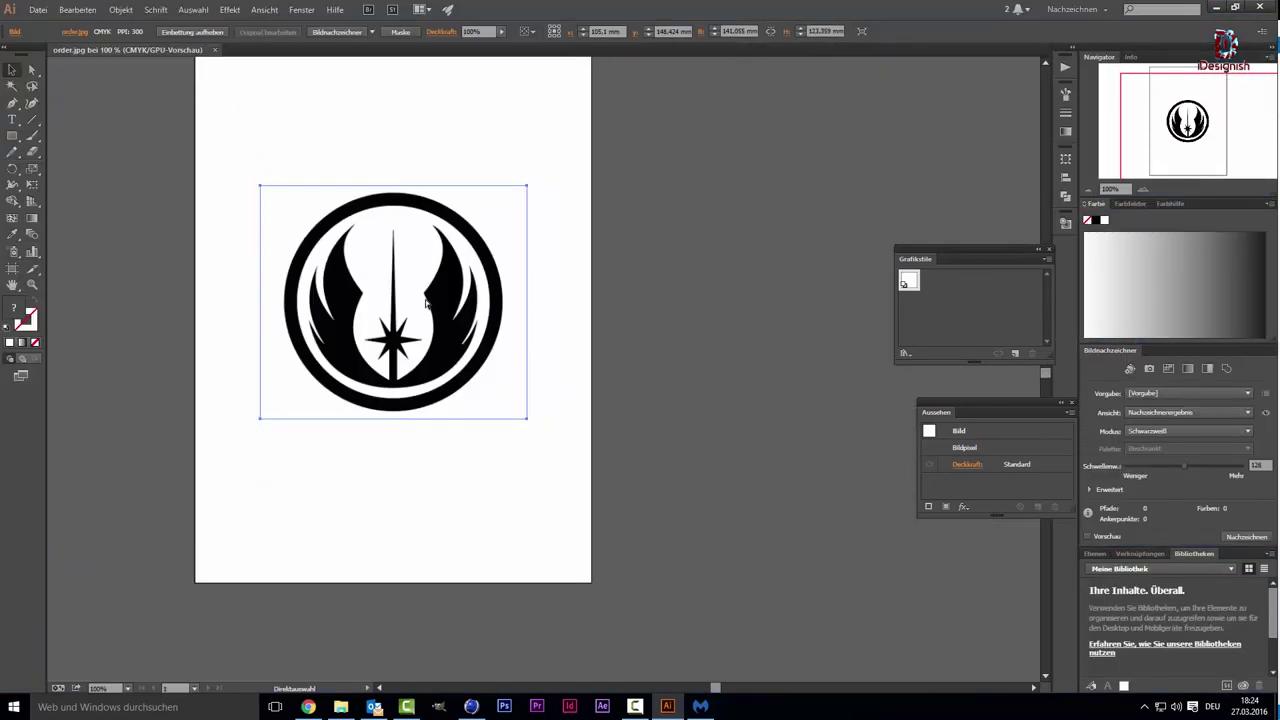
pyautogui.keyDown('ctrl'); pyautogui.hscroll(-2, 426, 301); pyautogui.keyUp('ctrl')
pyautogui.keyDown('ctrl'); pyautogui.hscroll(1, 426, 301); pyautogui.keyUp('ctrl')
pyautogui.keyDown('alt'); pyautogui.scroll(3, 428, 298); pyautogui.keyUp('alt')
pyautogui.keyDown('alt'); pyautogui.scroll(1, 430, 296); pyautogui.keyUp('alt')
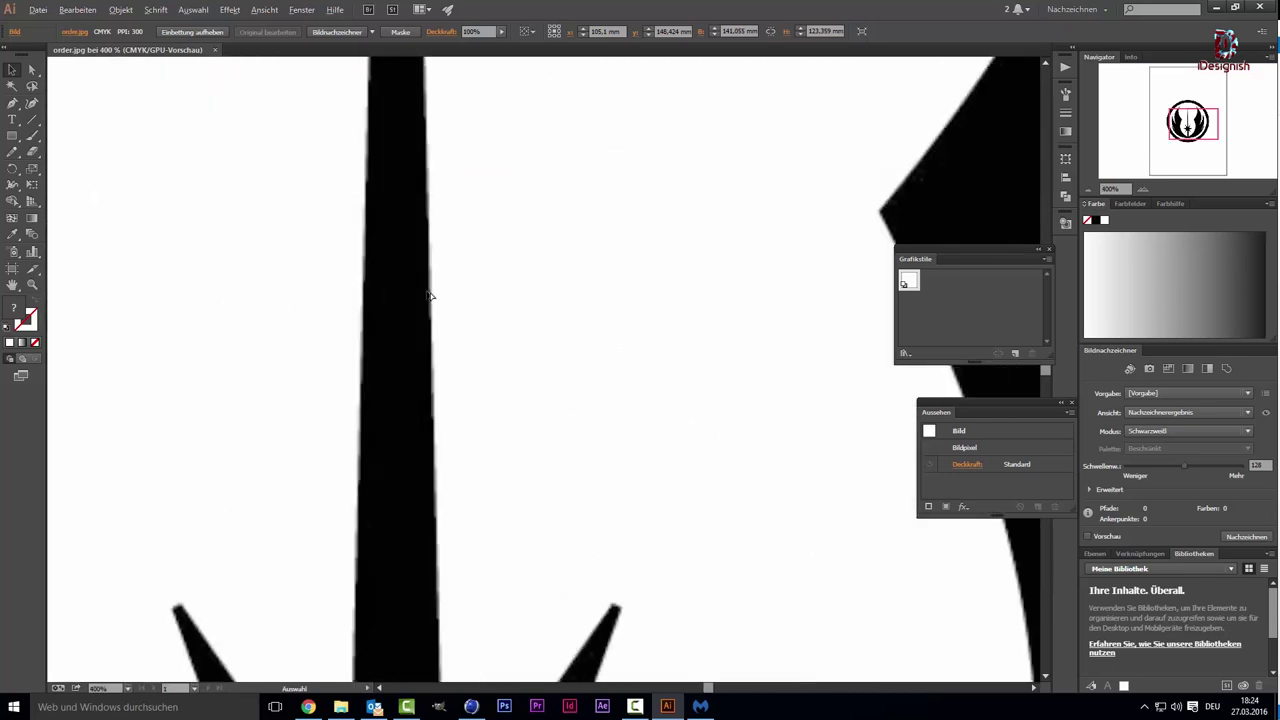
pyautogui.keyDown('alt'); pyautogui.scroll(-2, 428, 296); pyautogui.keyUp('alt')
pyautogui.keyDown('alt'); pyautogui.scroll(1, 428, 296); pyautogui.keyUp('alt')
pyautogui.keyDown('alt'); pyautogui.scroll(2, 428, 296); pyautogui.keyUp('alt')
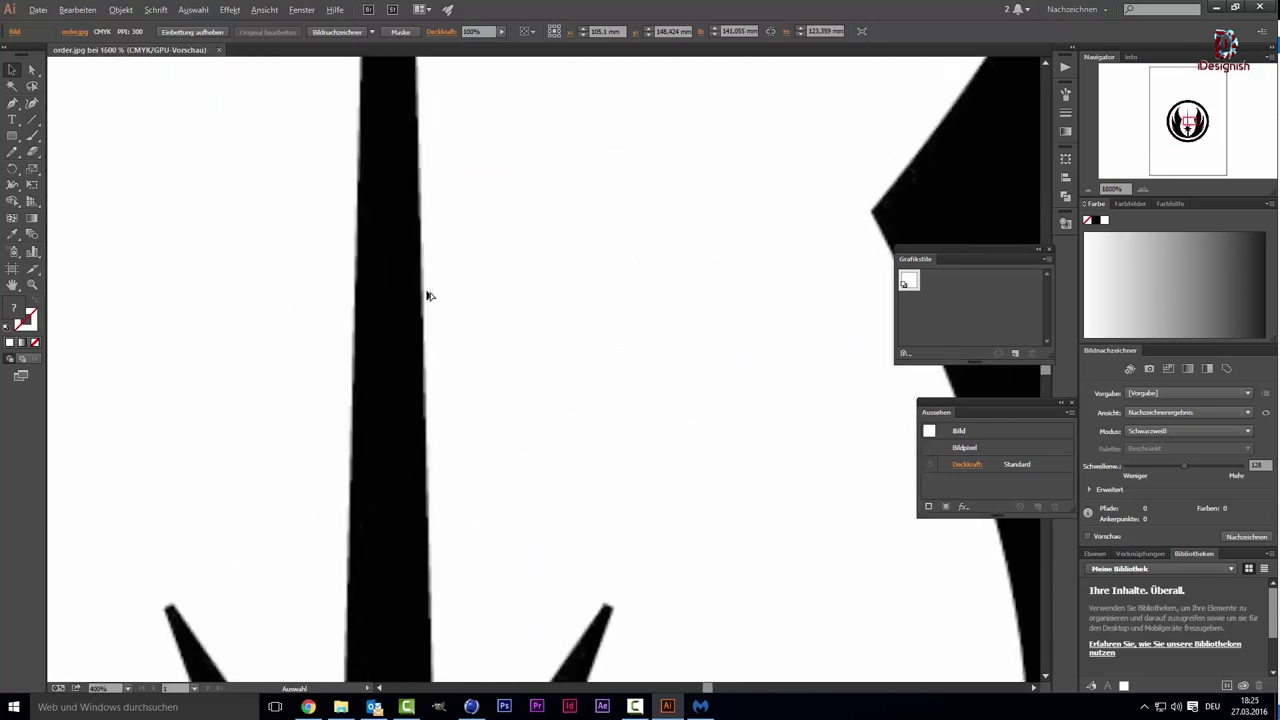
pyautogui.keyDown('alt'); pyautogui.scroll(1, 428, 296); pyautogui.keyUp('alt')
pyautogui.keyDown('alt'); pyautogui.scroll(1, 383, 320); pyautogui.keyUp('alt')
pyautogui.keyDown('alt'); pyautogui.scroll(1, 383, 320); pyautogui.keyUp('alt')
pyautogui.keyDown('alt'); pyautogui.scroll(-4, 381, 316); pyautogui.keyUp('alt')
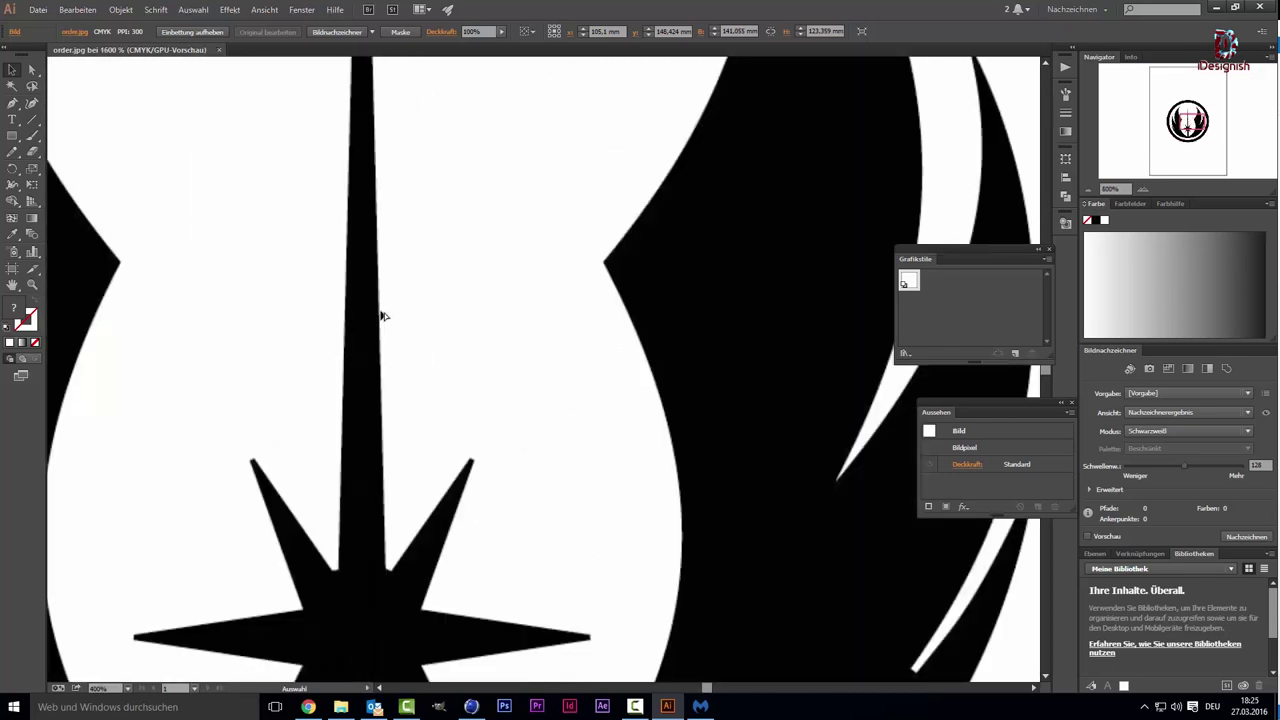
pyautogui.keyDown('alt'); pyautogui.scroll(-2, 381, 316); pyautogui.keyUp('alt')
pyautogui.keyDown('alt'); pyautogui.scroll(3, 382, 316); pyautogui.keyUp('alt')
pyautogui.keyDown('alt'); pyautogui.scroll(-4, 383, 316); pyautogui.keyUp('alt')
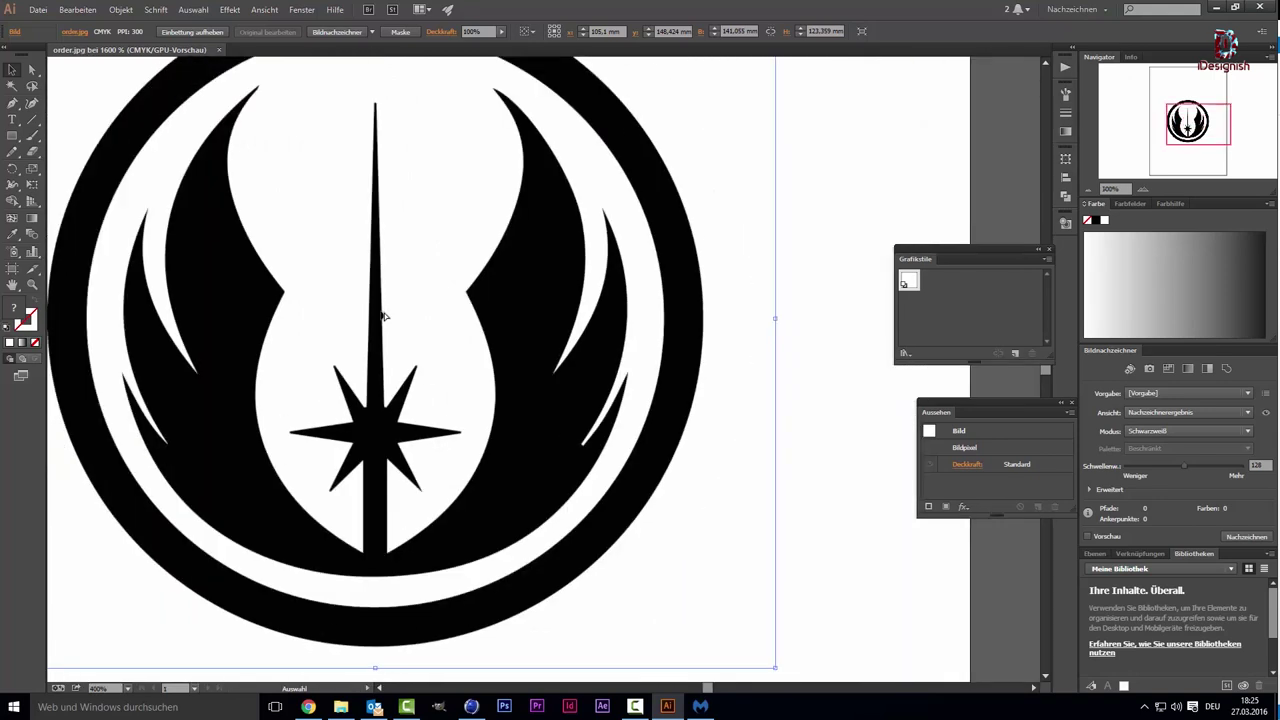
pyautogui.keyDown('alt'); pyautogui.scroll(-3, 383, 316); pyautogui.keyUp('alt')
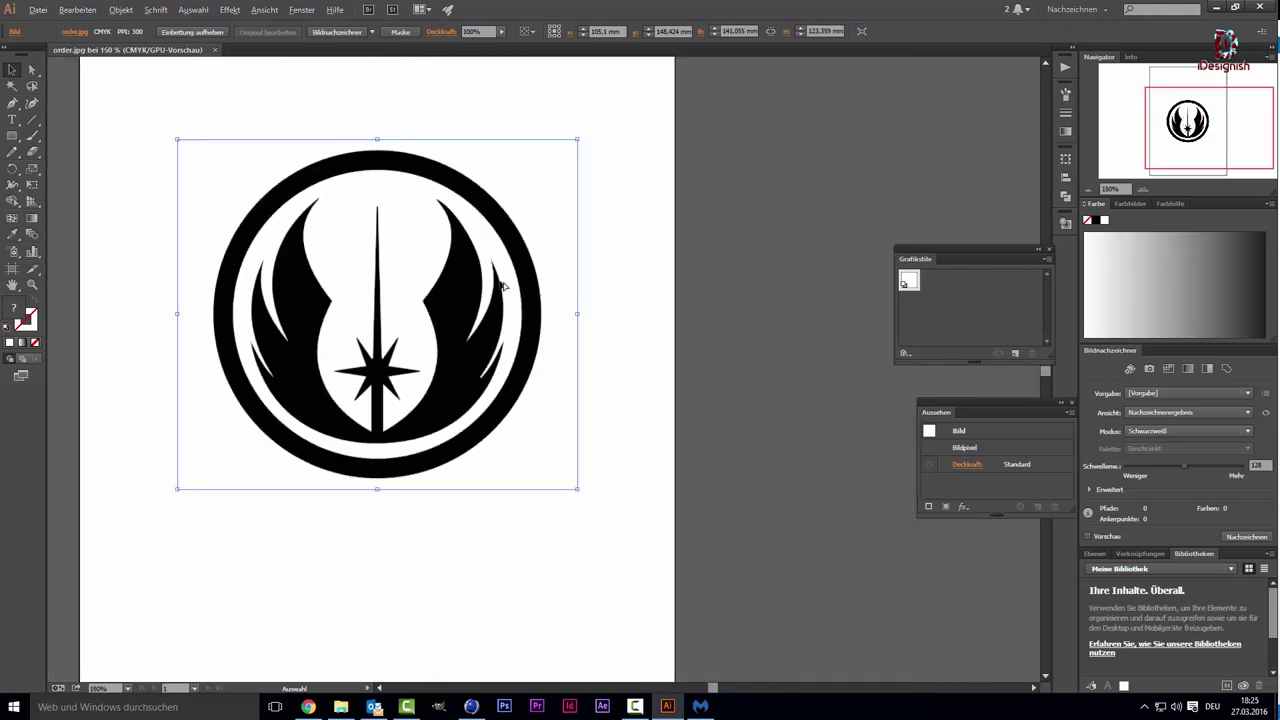
pyautogui.keyDown('alt'); pyautogui.scroll(3, 503, 287); pyautogui.keyUp('alt')
pyautogui.keyDown('alt'); pyautogui.scroll(2, 503, 288); pyautogui.keyUp('alt')
pyautogui.keyDown('alt'); pyautogui.scroll(2, 503, 290); pyautogui.keyUp('alt')
pyautogui.keyDown('alt'); pyautogui.scroll(1, 503, 292); pyautogui.keyUp('alt')
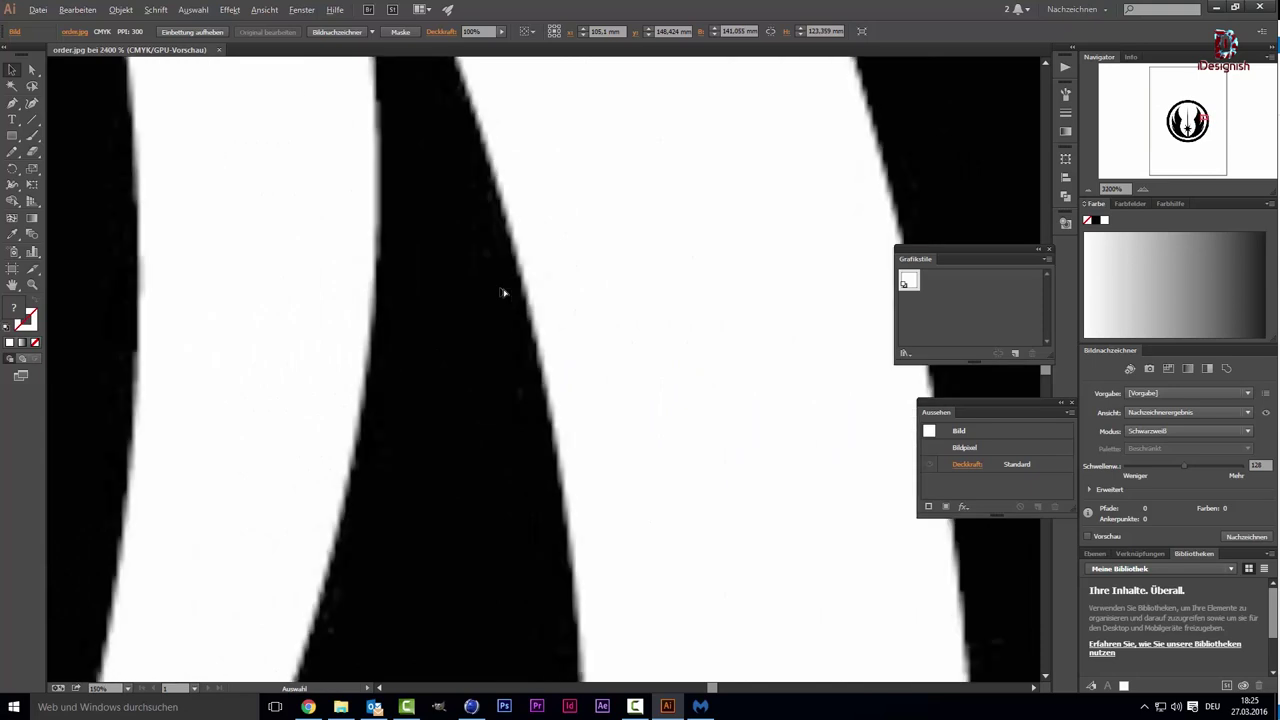
pyautogui.keyDown('alt'); pyautogui.scroll(2, 503, 292); pyautogui.keyUp('alt')
pyautogui.keyDown('alt'); pyautogui.scroll(1, 506, 295); pyautogui.keyUp('alt')
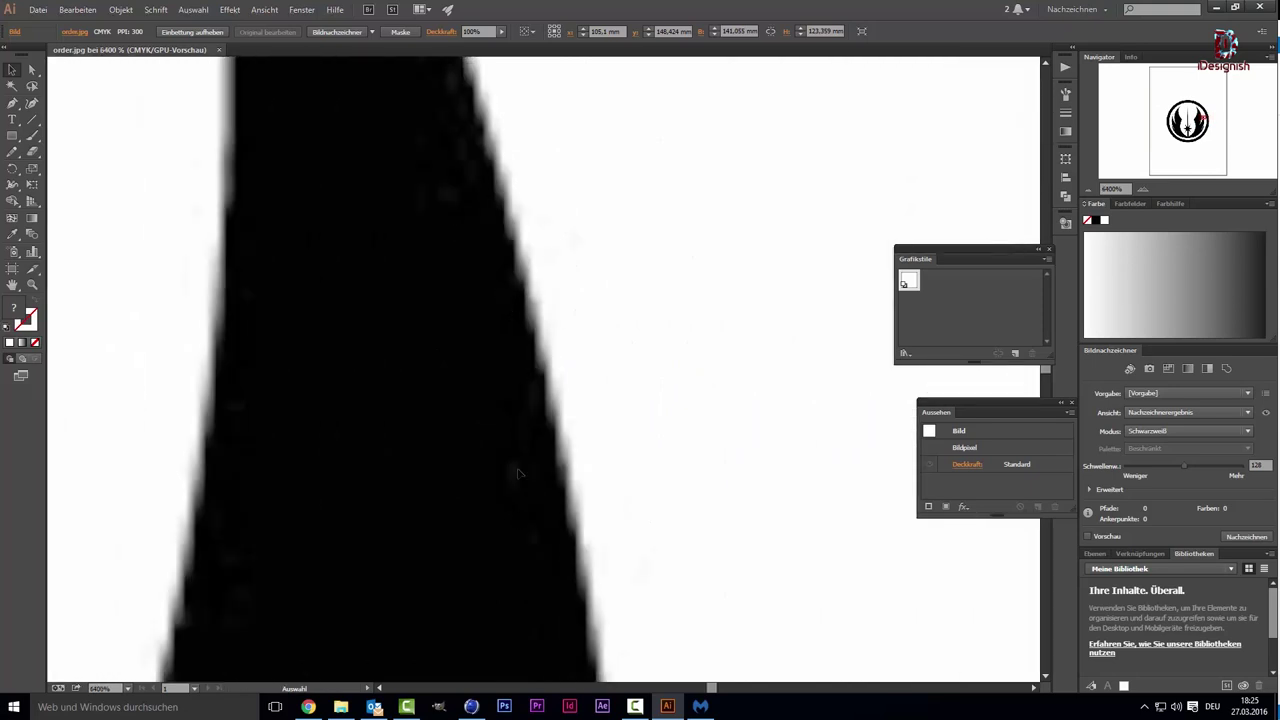
pyautogui.keyDown('alt'); pyautogui.scroll(1, 518, 473); pyautogui.keyUp('alt')
pyautogui.keyDown('alt'); pyautogui.scroll(-2, 514, 455); pyautogui.keyUp('alt')
pyautogui.keyDown('alt'); pyautogui.scroll(-2, 511, 443); pyautogui.keyUp('alt')
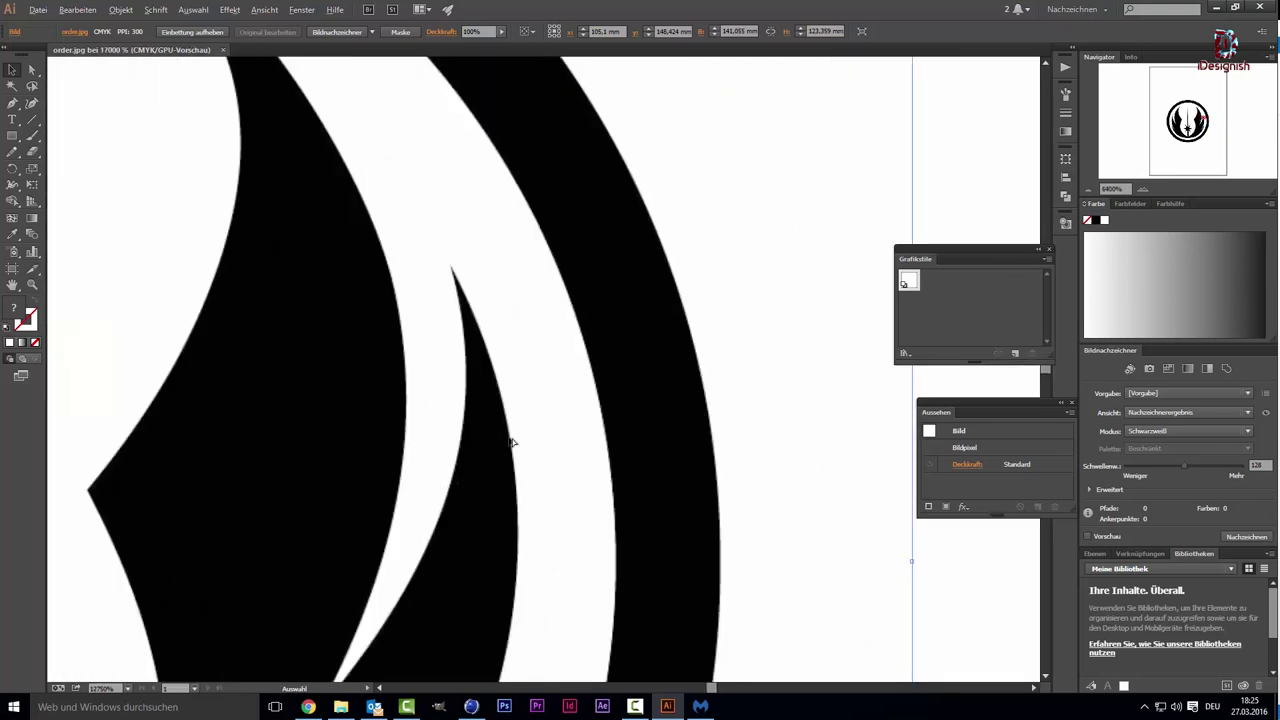
pyautogui.keyDown('alt'); pyautogui.scroll(1, 510, 442); pyautogui.keyUp('alt')
pyautogui.keyDown('alt'); pyautogui.scroll(1, 510, 442); pyautogui.keyUp('alt')
pyautogui.keyDown('alt'); pyautogui.scroll(1, 510, 442); pyautogui.keyUp('alt')
pyautogui.keyDown('alt'); pyautogui.scroll(1, 510, 441); pyautogui.keyUp('alt')
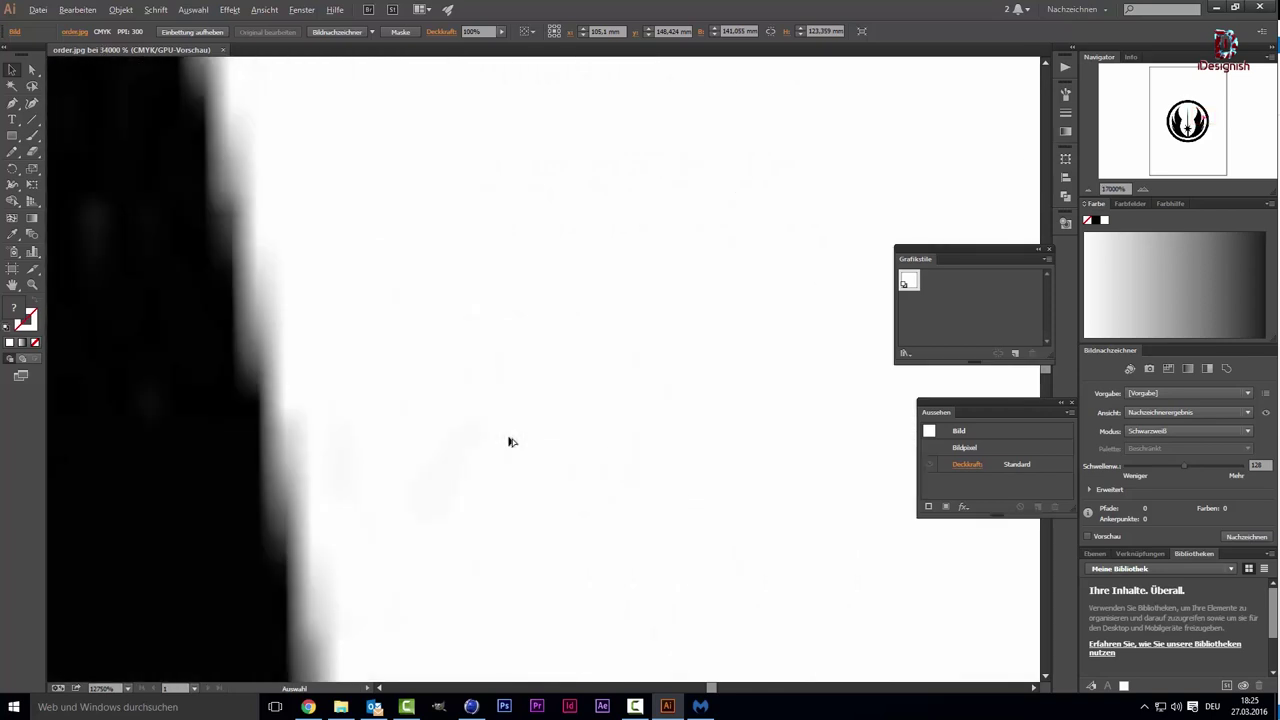
pyautogui.keyDown('alt'); pyautogui.scroll(-2, 510, 442); pyautogui.keyUp('alt')
pyautogui.keyDown('alt'); pyautogui.scroll(-1, 510, 442); pyautogui.keyUp('alt')
pyautogui.keyDown('alt'); pyautogui.scroll(-3, 510, 442); pyautogui.keyUp('alt')
pyautogui.keyDown('alt'); pyautogui.scroll(3, 510, 441); pyautogui.keyUp('alt')
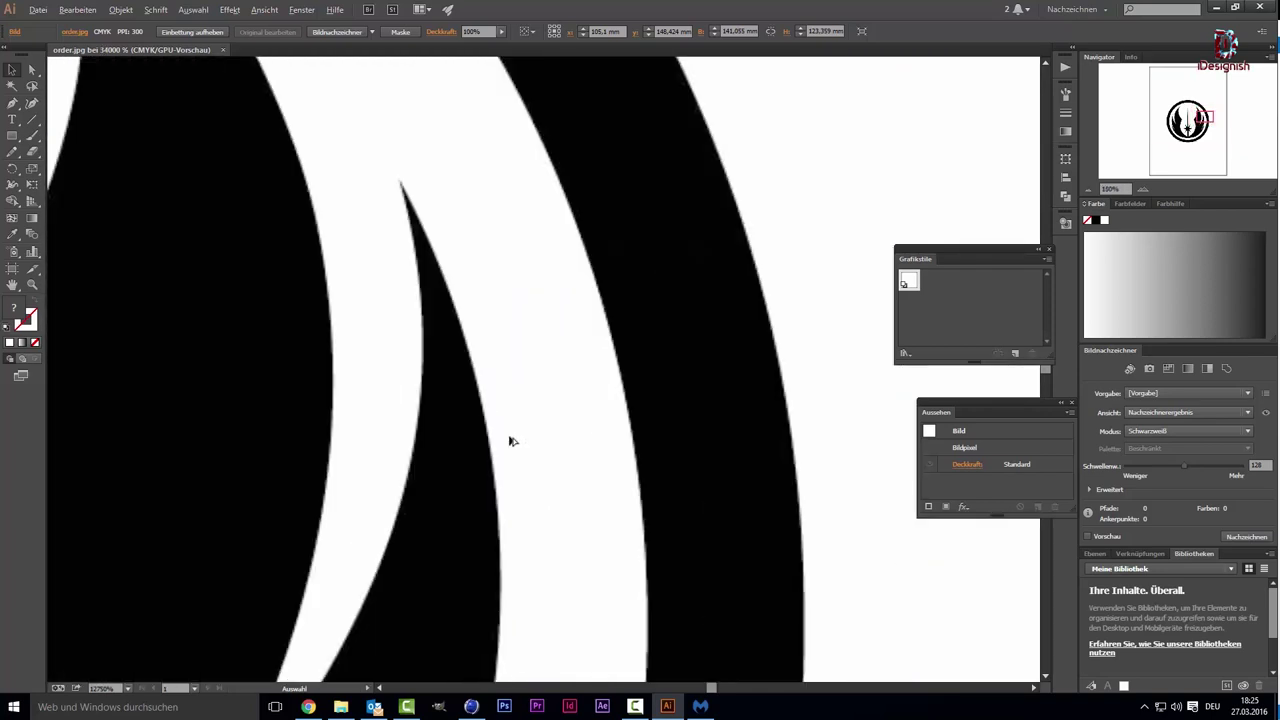
pyautogui.keyDown('alt'); pyautogui.scroll(1, 509, 438); pyautogui.keyUp('alt')
pyautogui.keyDown('alt'); pyautogui.scroll(-2, 509, 438); pyautogui.keyUp('alt')
pyautogui.keyDown('alt'); pyautogui.scroll(-2, 510, 470); pyautogui.keyUp('alt')
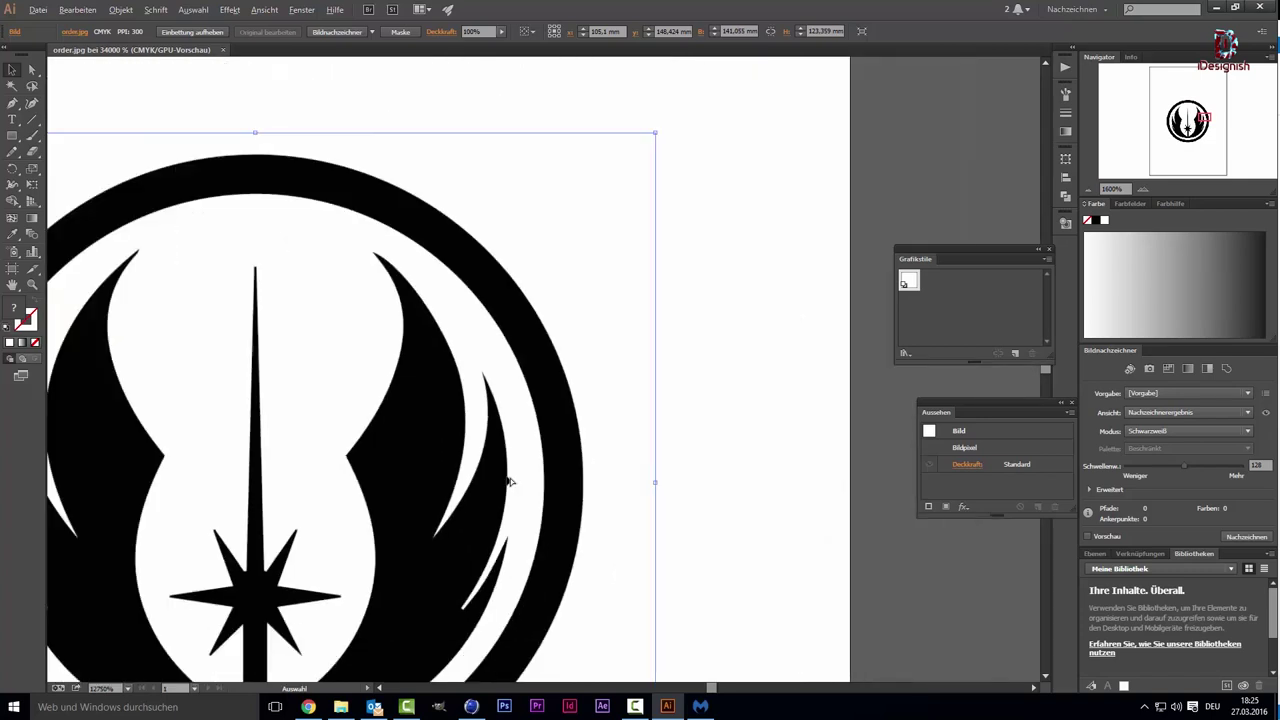
pyautogui.keyDown('alt'); pyautogui.scroll(2, 507, 490); pyautogui.keyUp('alt')
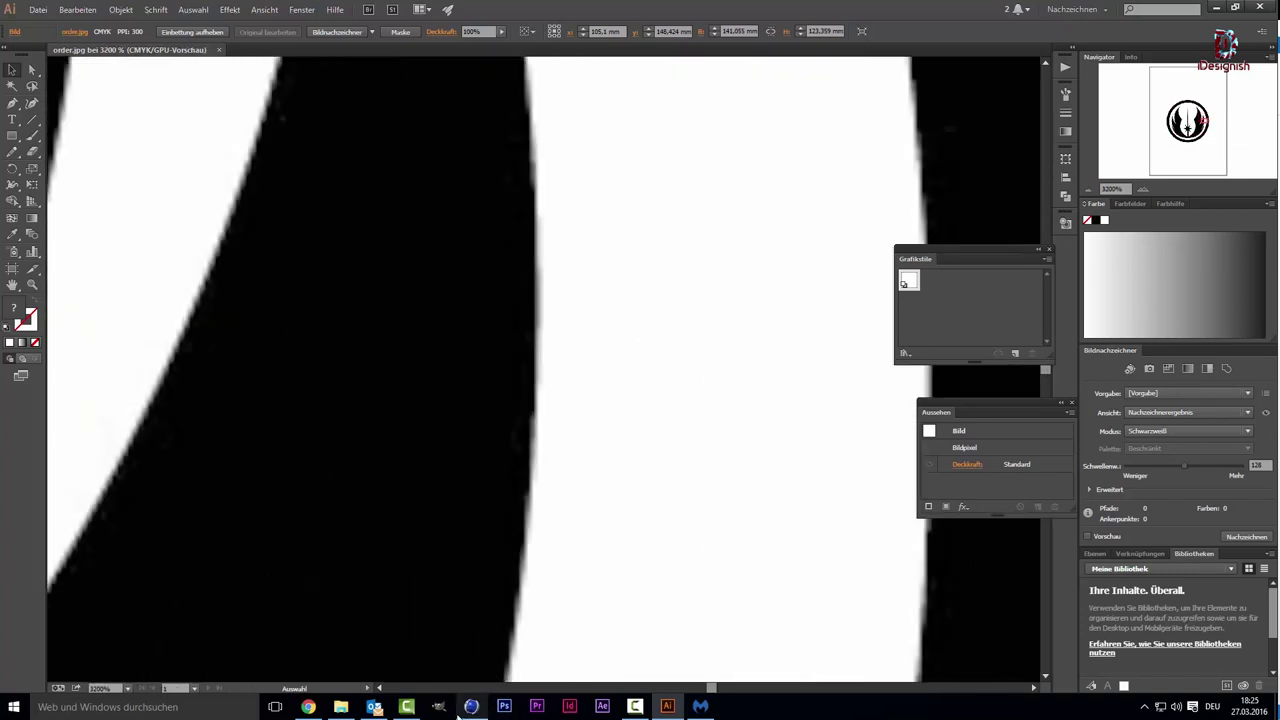
pyautogui.keyDown('alt'); pyautogui.scroll(3, 500, 543); pyautogui.keyUp('alt')
pyautogui.keyDown('alt'); pyautogui.scroll(1, 500, 538); pyautogui.keyUp('alt')
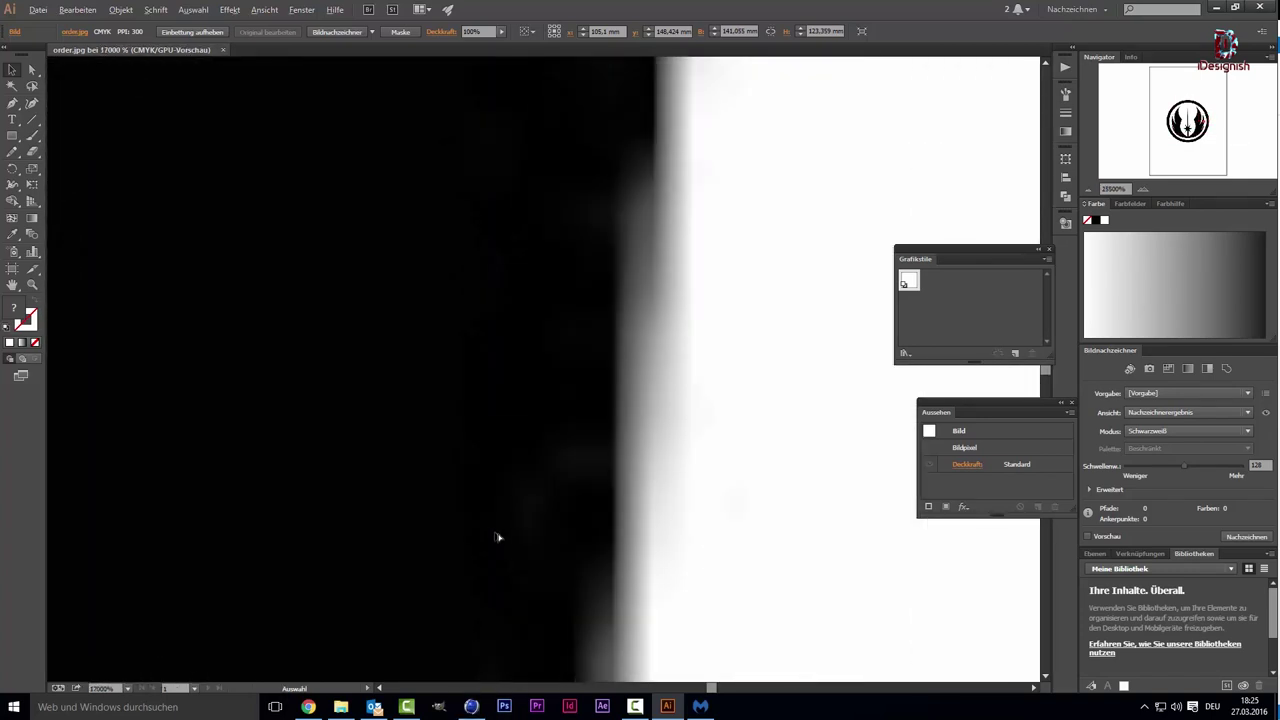
pyautogui.keyDown('alt'); pyautogui.scroll(1, 499, 540); pyautogui.keyUp('alt')
pyautogui.keyDown('alt'); pyautogui.scroll(-1, 540, 426); pyautogui.keyUp('alt')
pyautogui.keyDown('alt'); pyautogui.scroll(-2, 531, 434); pyautogui.keyUp('alt')
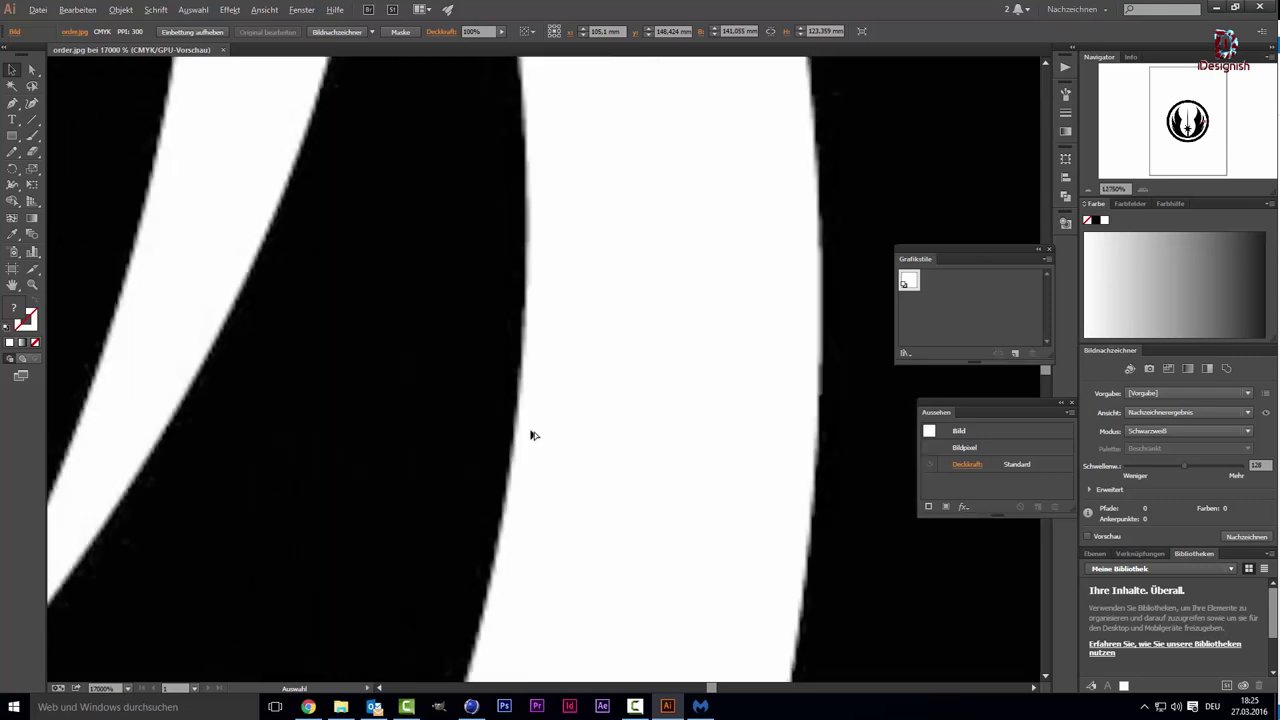
pyautogui.keyDown('alt'); pyautogui.scroll(-2, 531, 434); pyautogui.keyUp('alt')
pyautogui.keyDown('alt'); pyautogui.scroll(-2, 532, 435); pyautogui.keyUp('alt')
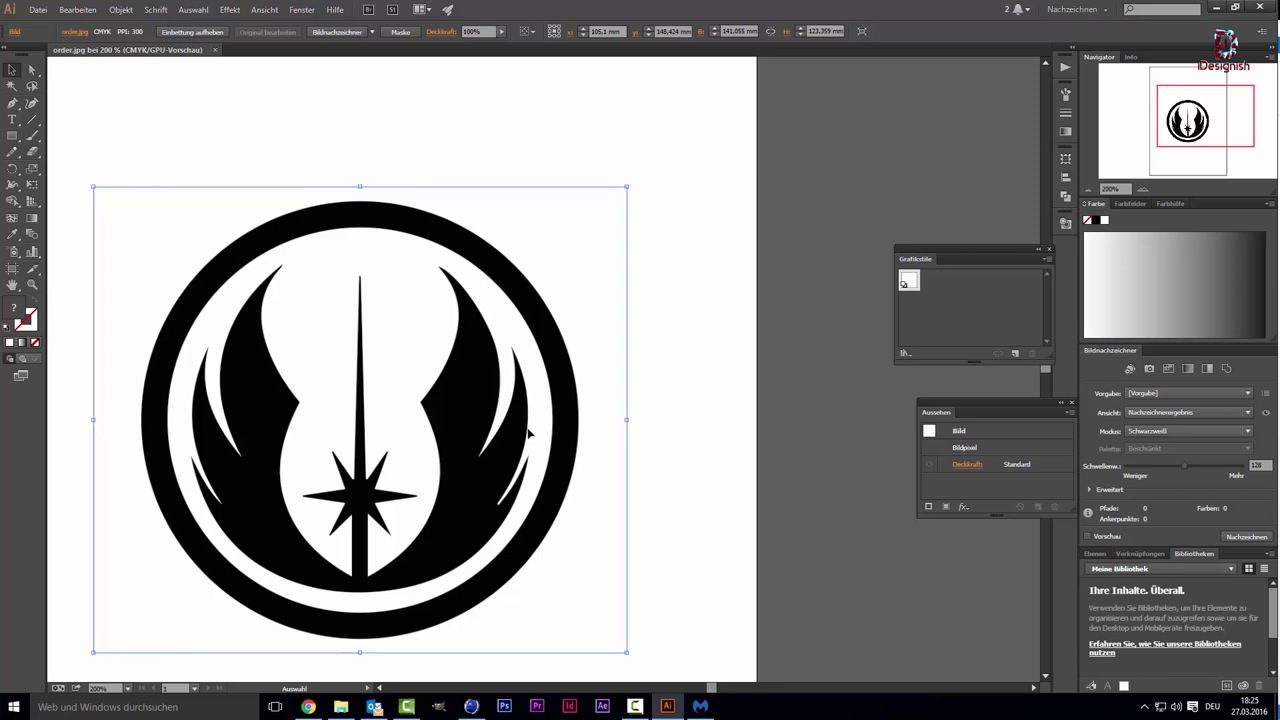
pyautogui.scroll(-1, 521, 427)
pyautogui.scroll(1, 521, 427)
pyautogui.keyDown('alt'); pyautogui.scroll(-1, 522, 427); pyautogui.keyUp('alt')
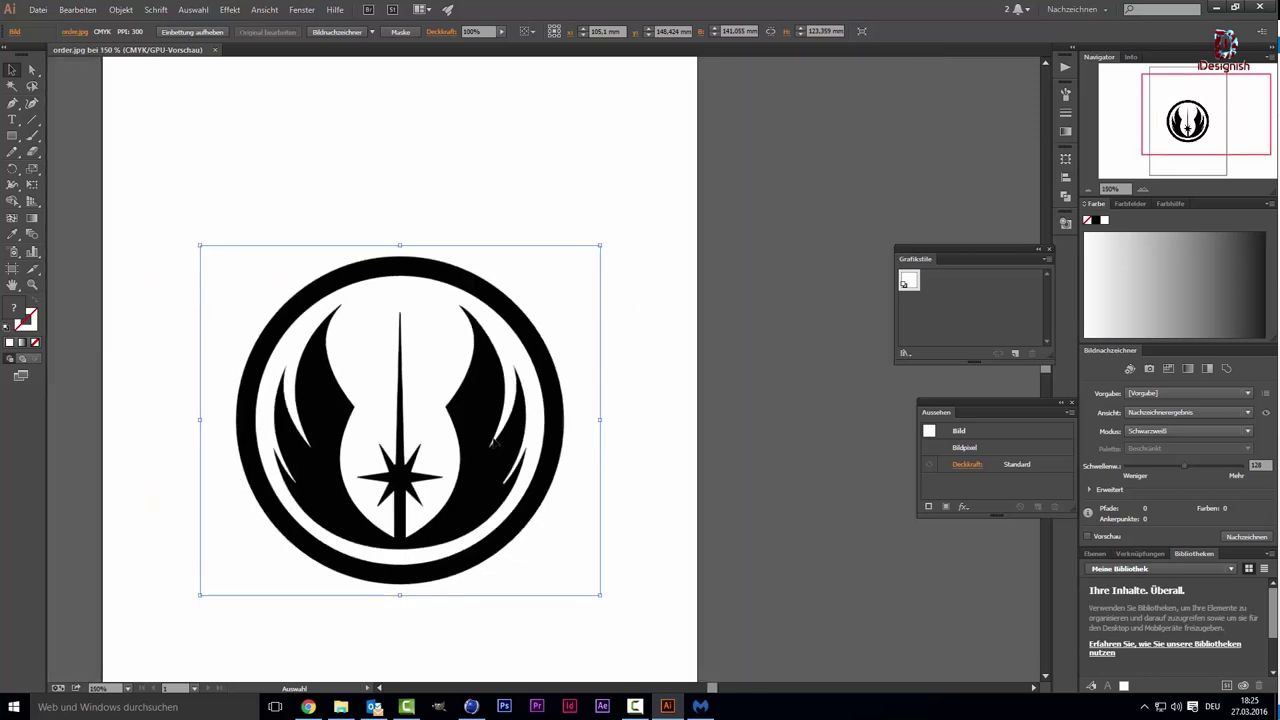
pyautogui.keyDown('alt'); pyautogui.scroll(3, 492, 440); pyautogui.keyUp('alt')
pyautogui.keyDown('alt'); pyautogui.scroll(2, 493, 440); pyautogui.keyUp('alt')
pyautogui.keyDown('alt'); pyautogui.scroll(-4, 496, 440); pyautogui.keyUp('alt')
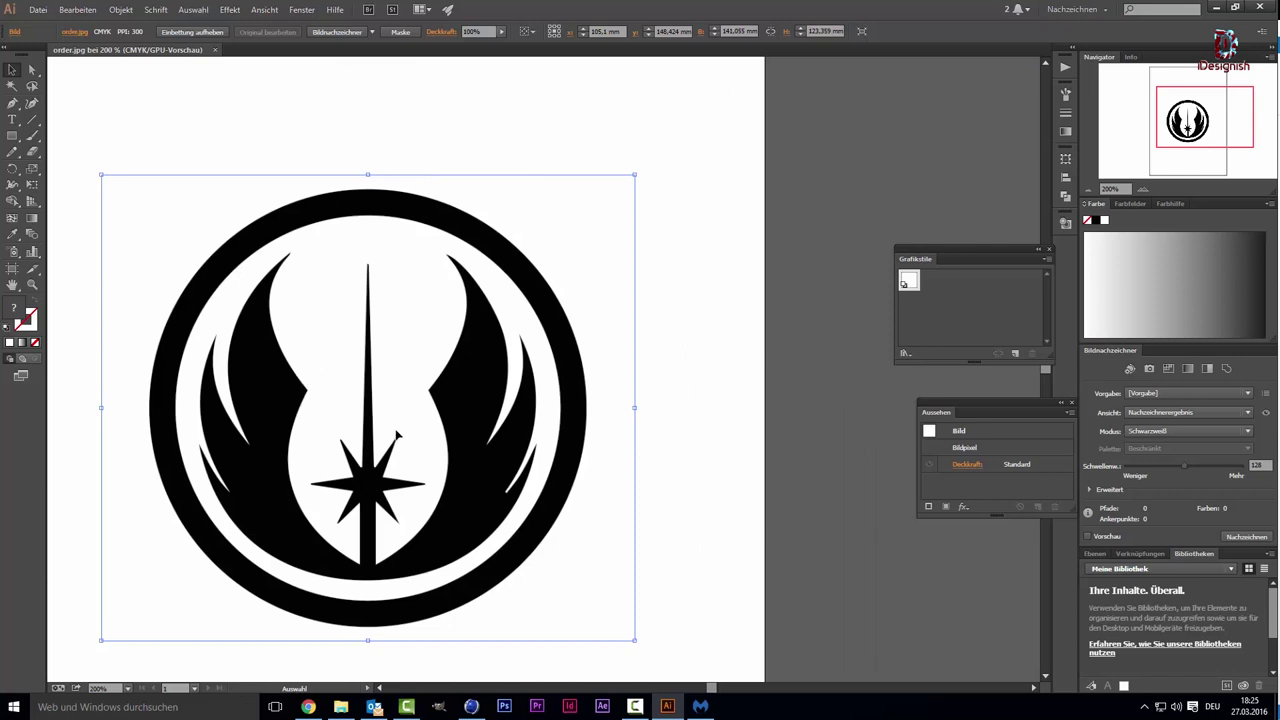
# Step: Image-trace the order.jpg emblem into a two-colour black-and-white vector and zoom in to check its edges
pyautogui.click(352, 32)
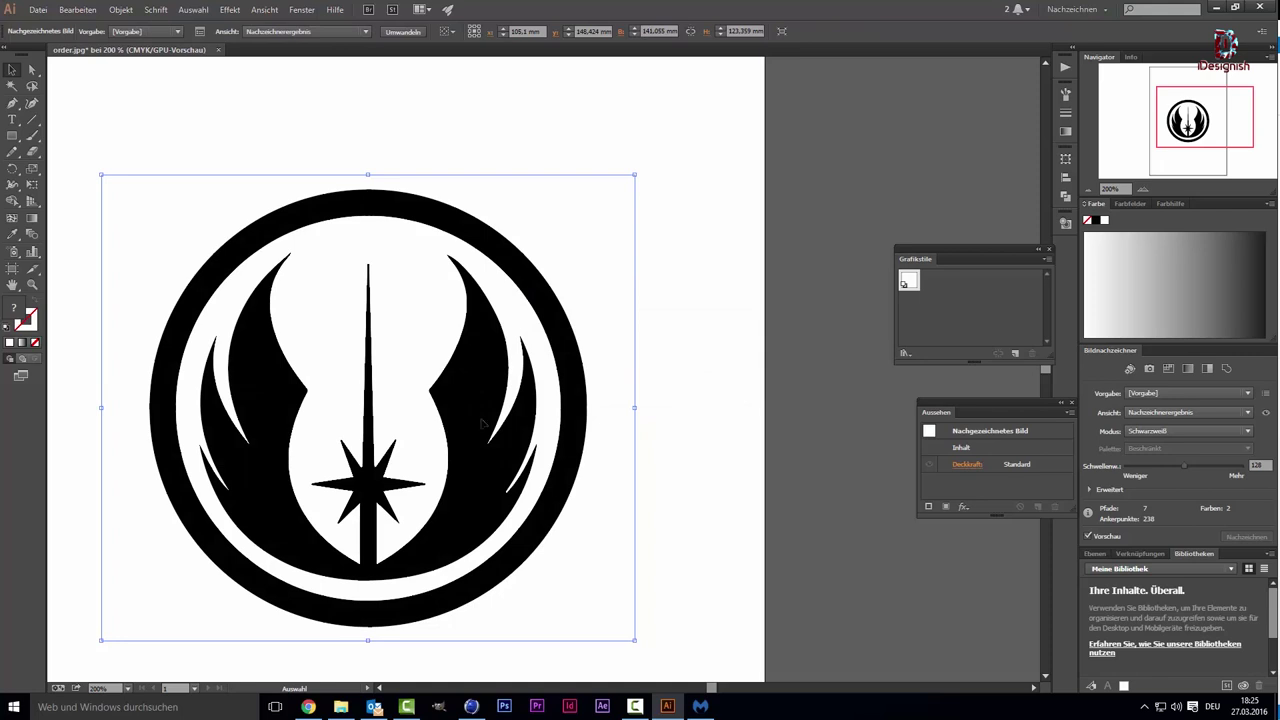
pyautogui.keyDown('alt'); pyautogui.scroll(2, 485, 420); pyautogui.keyUp('alt')
pyautogui.keyDown('alt'); pyautogui.scroll(1, 484, 418); pyautogui.keyUp('alt')
pyautogui.keyDown('alt'); pyautogui.scroll(-1, 484, 418); pyautogui.keyUp('alt')
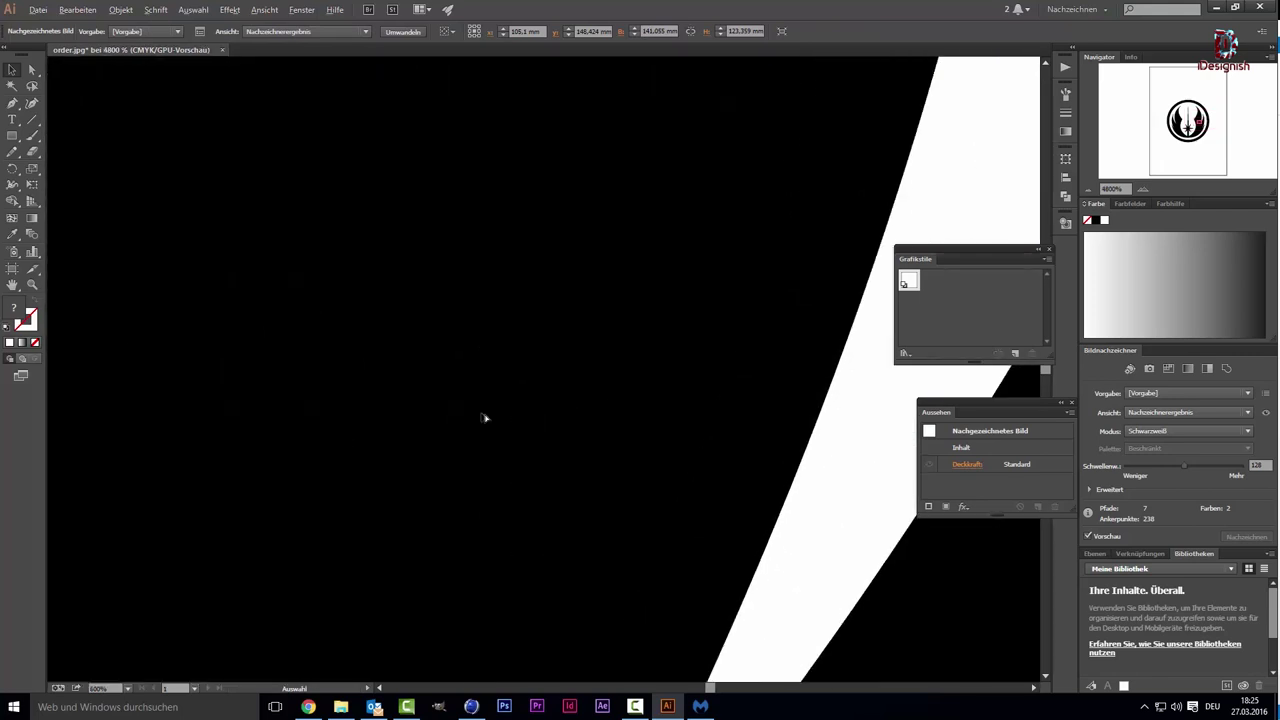
pyautogui.keyDown('alt'); pyautogui.scroll(-3, 483, 417); pyautogui.keyUp('alt')
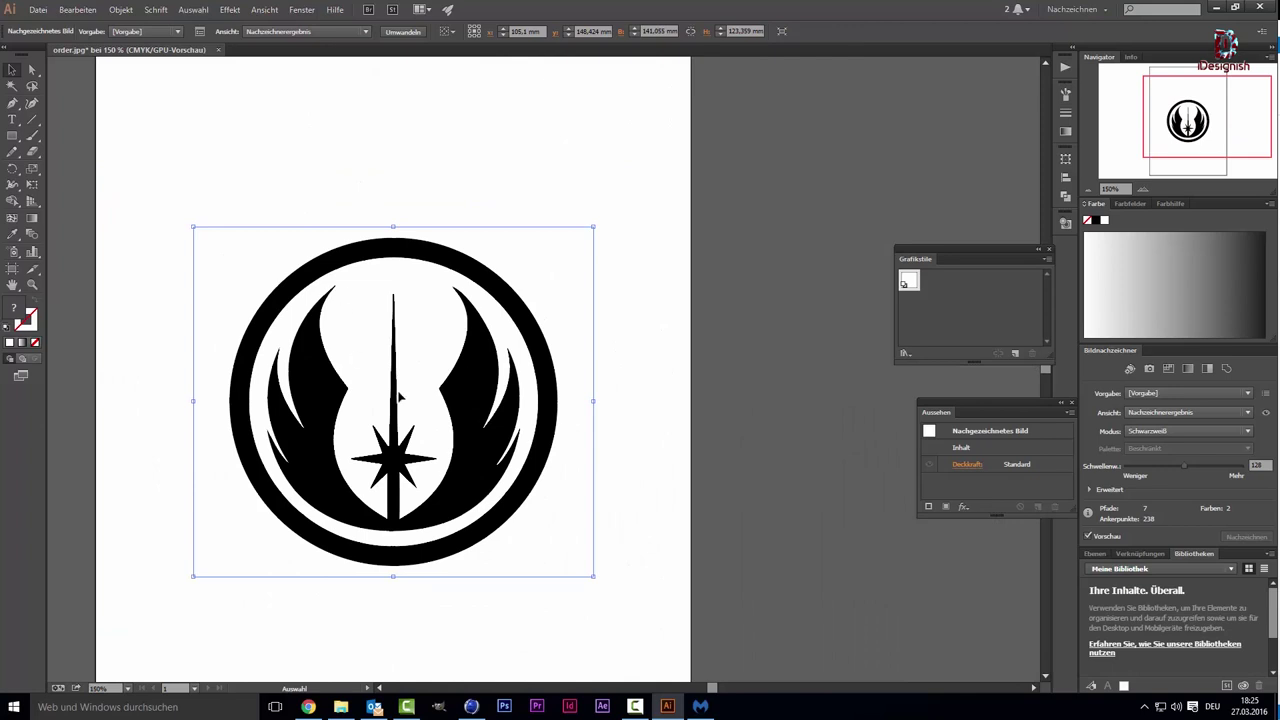
pyautogui.keyDown('alt'); pyautogui.scroll(4, 550, 390); pyautogui.keyUp('alt')
pyautogui.keyDown('alt'); pyautogui.scroll(5, 548, 390); pyautogui.keyUp('alt')
pyautogui.keyDown('alt'); pyautogui.scroll(1, 548, 390); pyautogui.keyUp('alt')
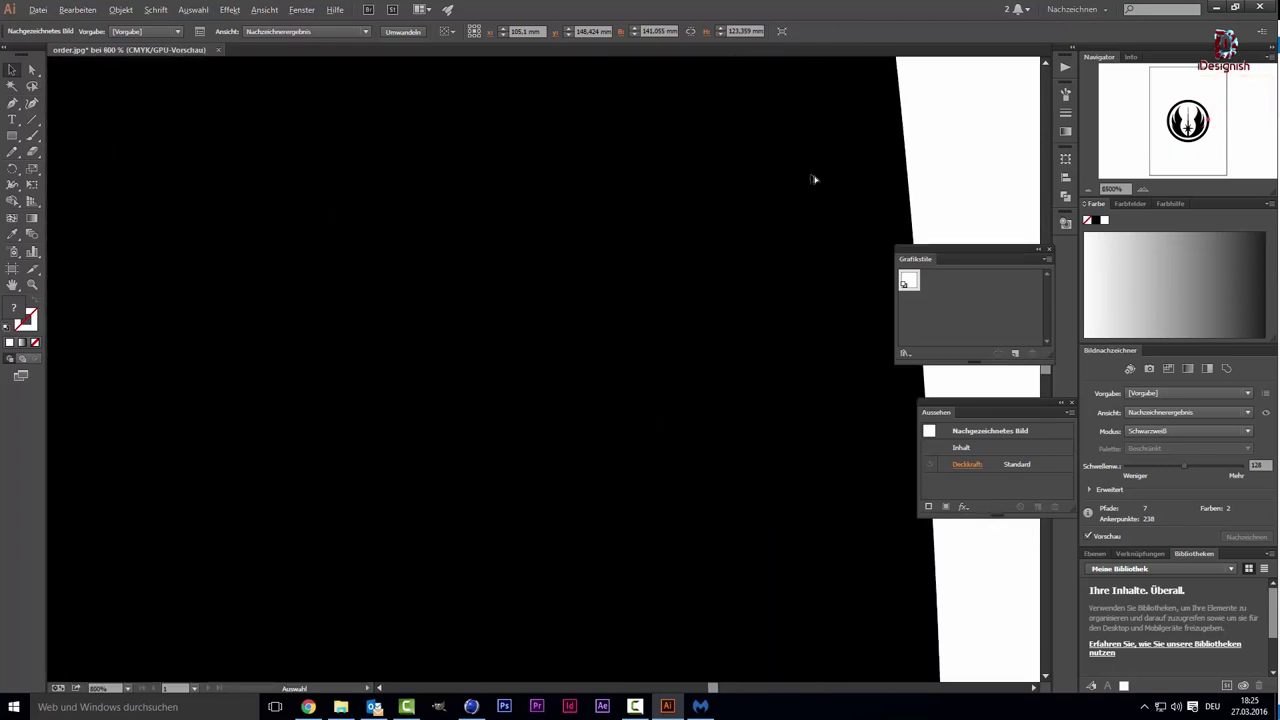
pyautogui.keyDown('alt'); pyautogui.scroll(1, 904, 186); pyautogui.keyUp('alt')
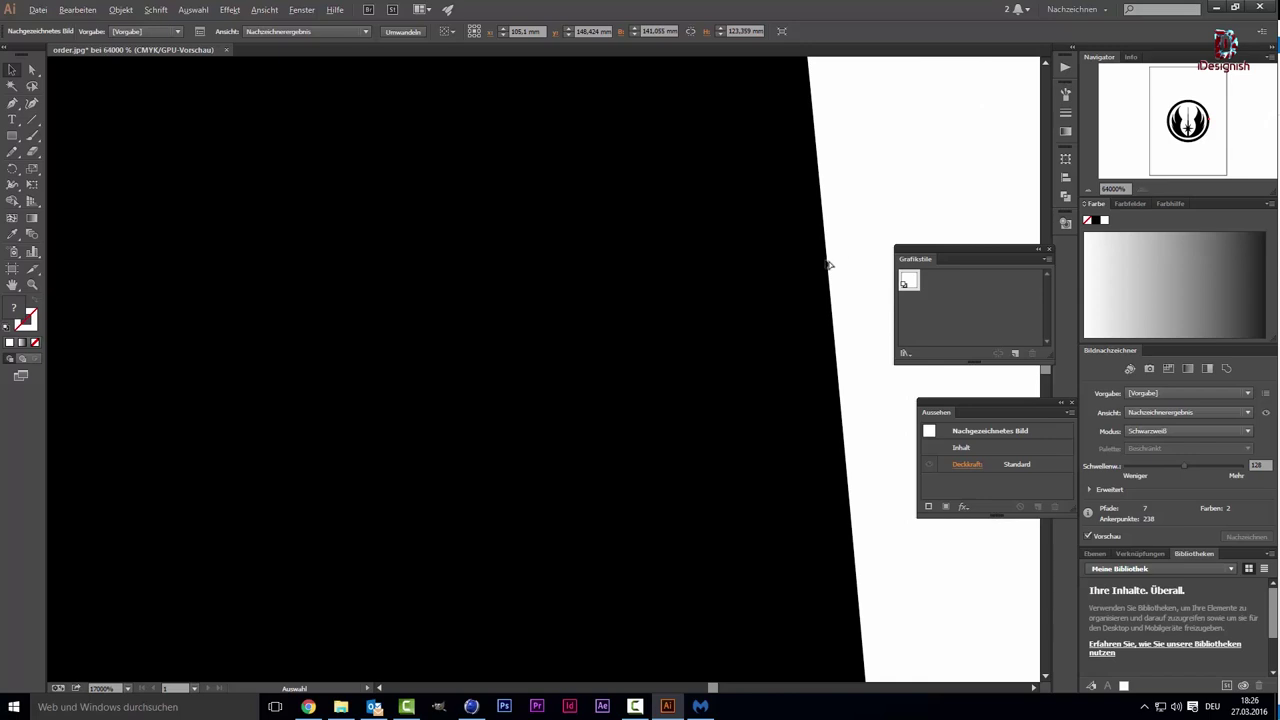
pyautogui.keyDown('alt'); pyautogui.scroll(-3, 826, 266); pyautogui.keyUp('alt')
pyautogui.keyDown('alt'); pyautogui.scroll(-3, 820, 266); pyautogui.keyUp('alt')
pyautogui.keyDown('alt'); pyautogui.scroll(-4, 820, 266); pyautogui.keyUp('alt')
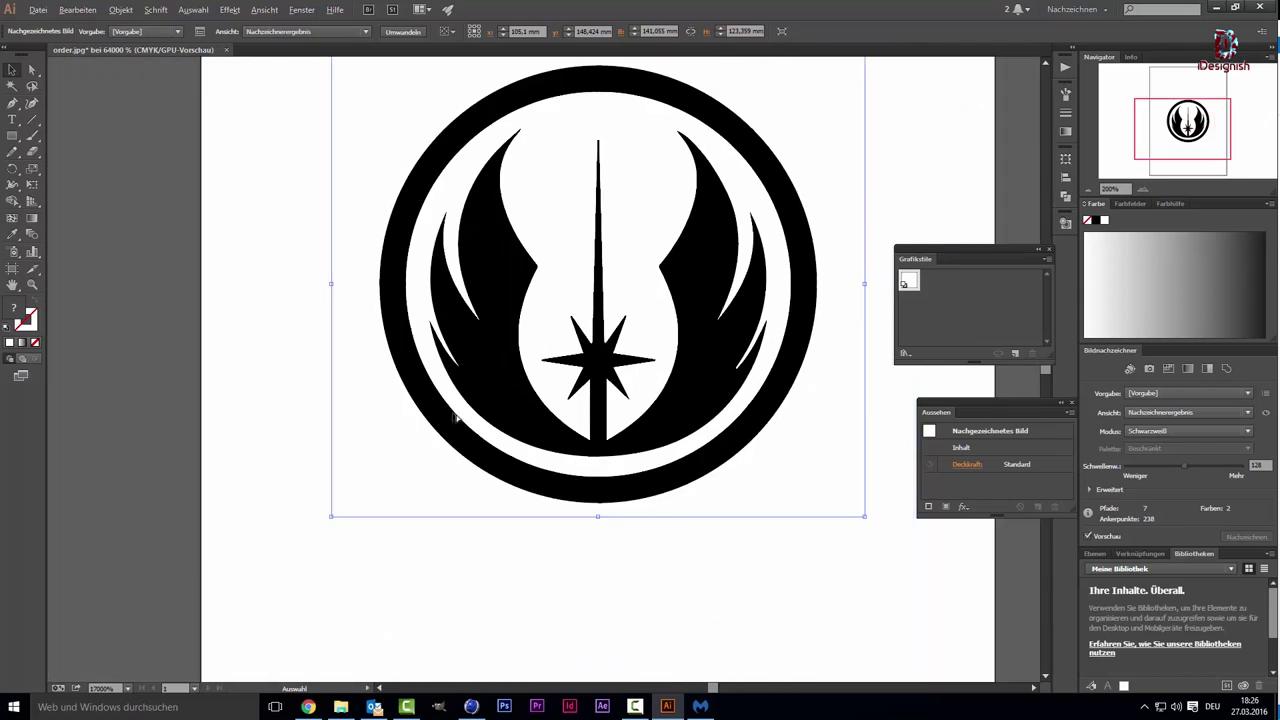
pyautogui.keyDown('alt'); pyautogui.scroll(3, 457, 417); pyautogui.keyUp('alt')
pyautogui.keyDown('alt'); pyautogui.scroll(3, 457, 417); pyautogui.keyUp('alt')
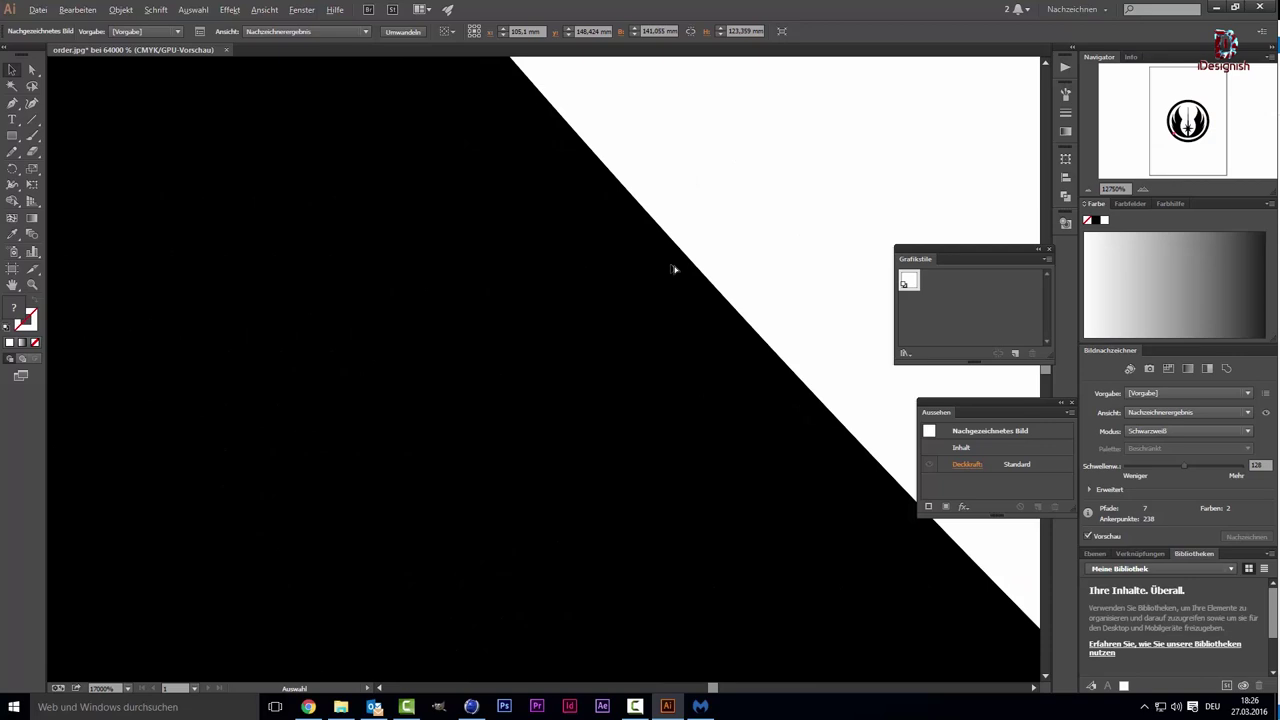
pyautogui.keyDown('alt'); pyautogui.scroll(-2, 763, 226); pyautogui.keyUp('alt')
pyautogui.keyDown('alt'); pyautogui.scroll(-2, 763, 226); pyautogui.keyUp('alt')
pyautogui.keyDown('alt'); pyautogui.scroll(-2, 818, 202); pyautogui.keyUp('alt')
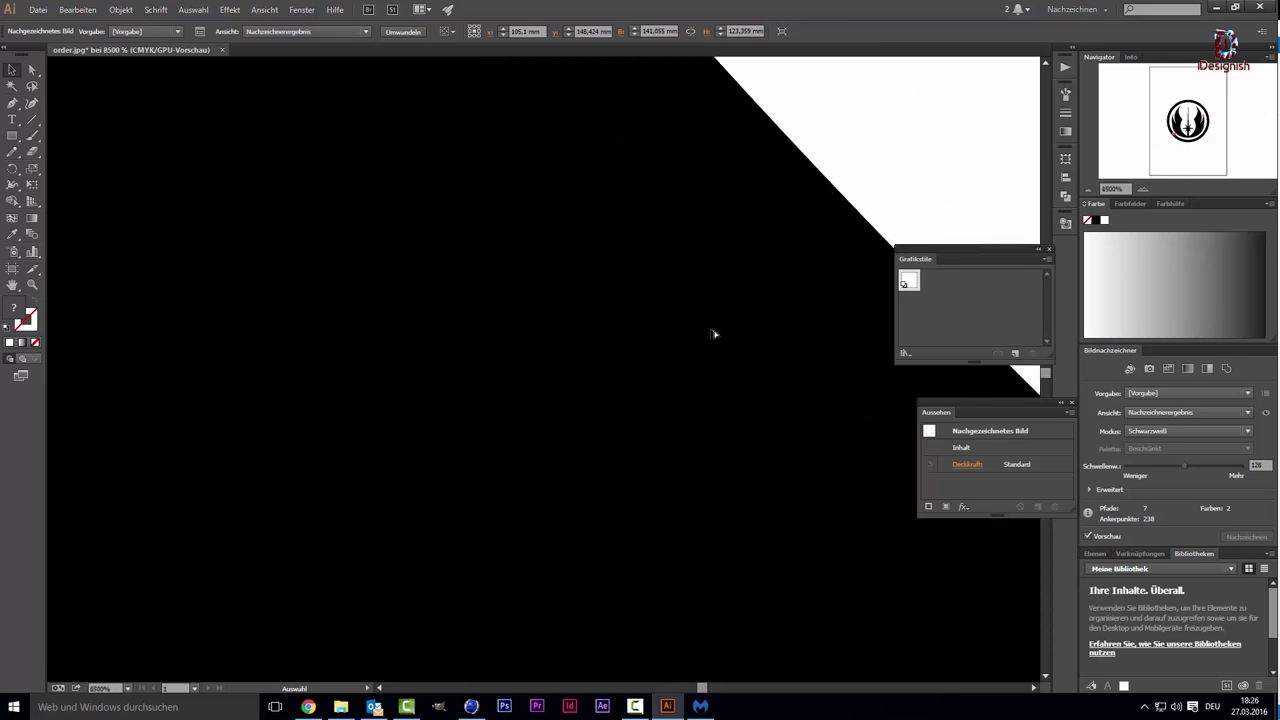
pyautogui.keyDown('alt'); pyautogui.scroll(-2, 714, 334); pyautogui.keyUp('alt')
pyautogui.keyDown('alt'); pyautogui.scroll(-3, 714, 334); pyautogui.keyUp('alt')
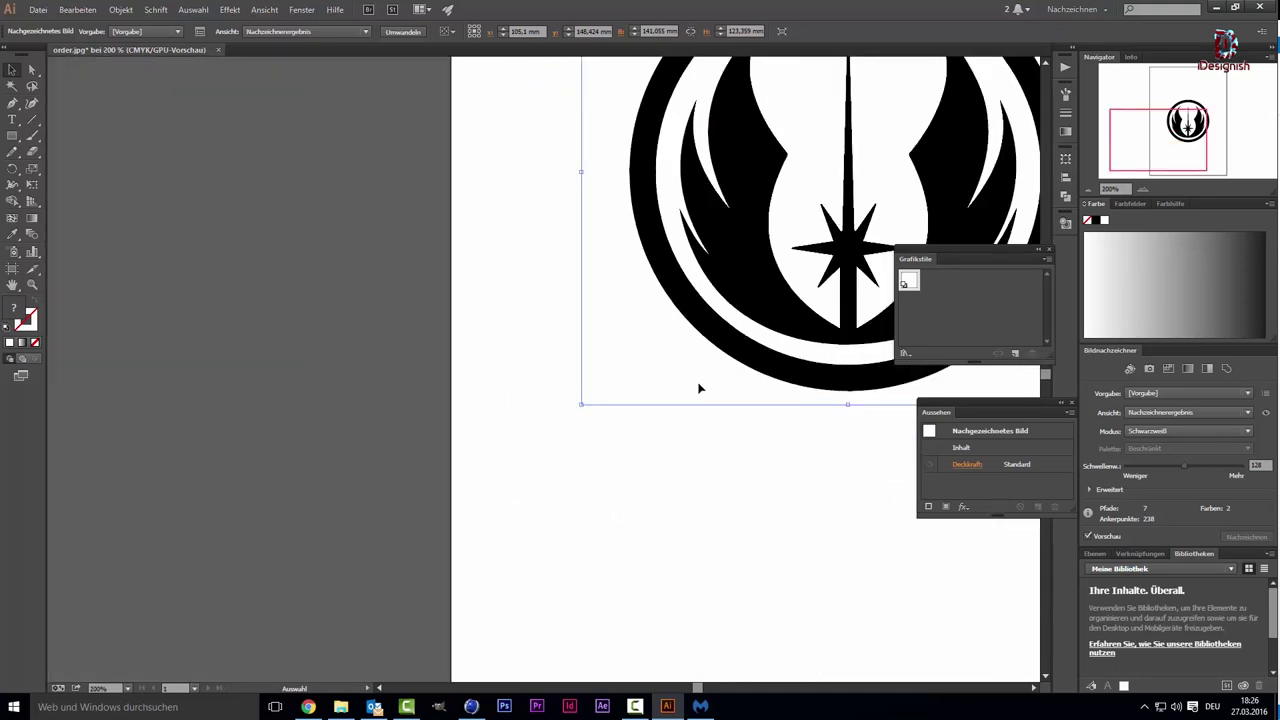
# Step: Save the traced logo as order.ai on the desktop, replacing the existing file
pyautogui.click(39, 11)
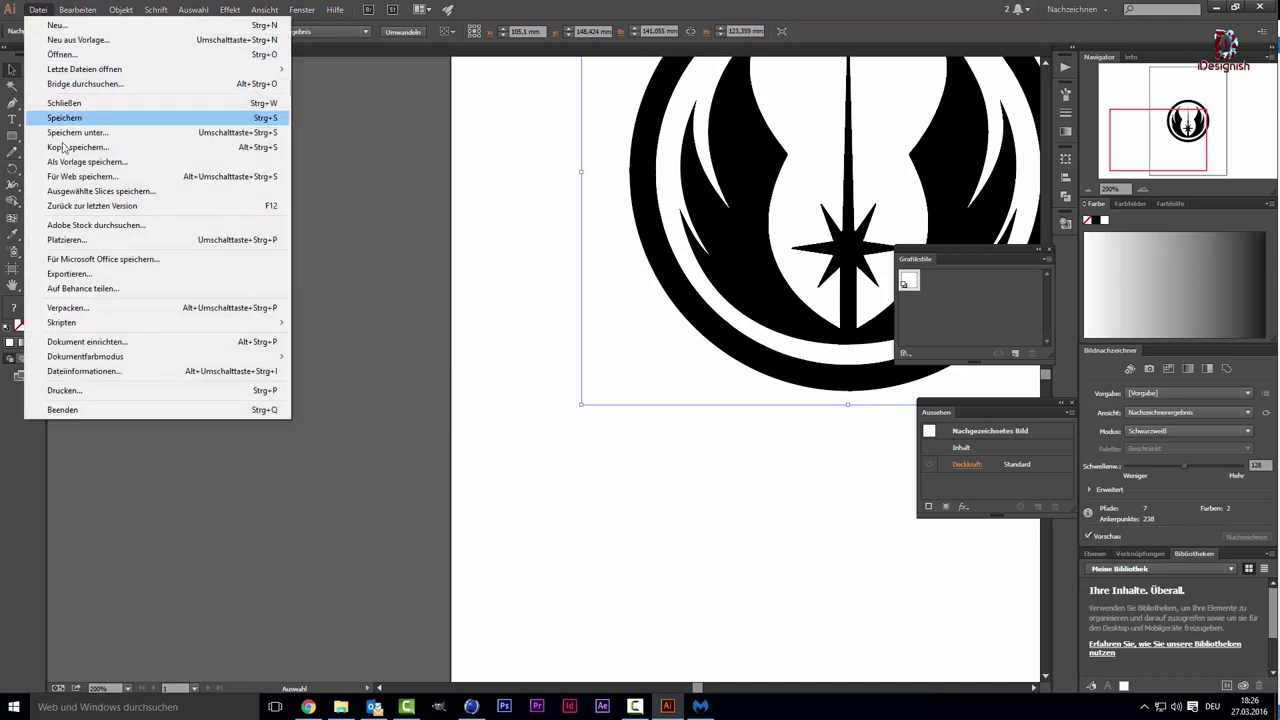
pyautogui.click(113, 132)
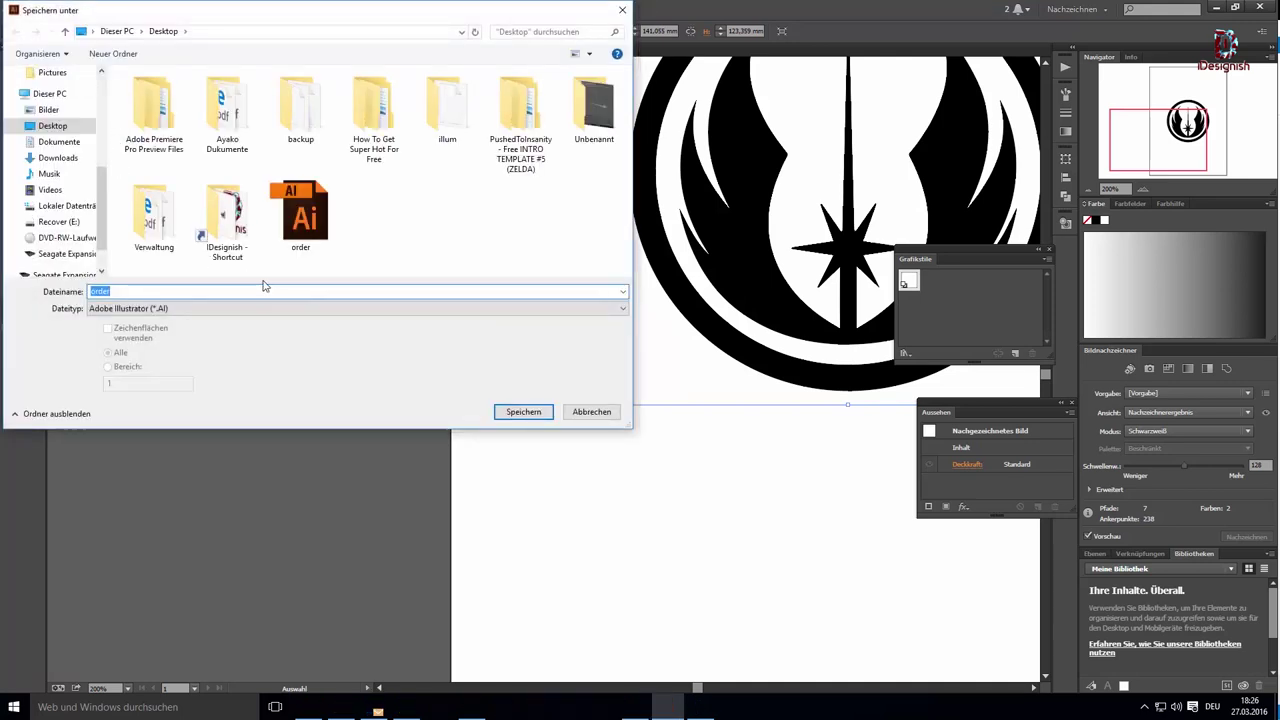
pyautogui.click(530, 417)
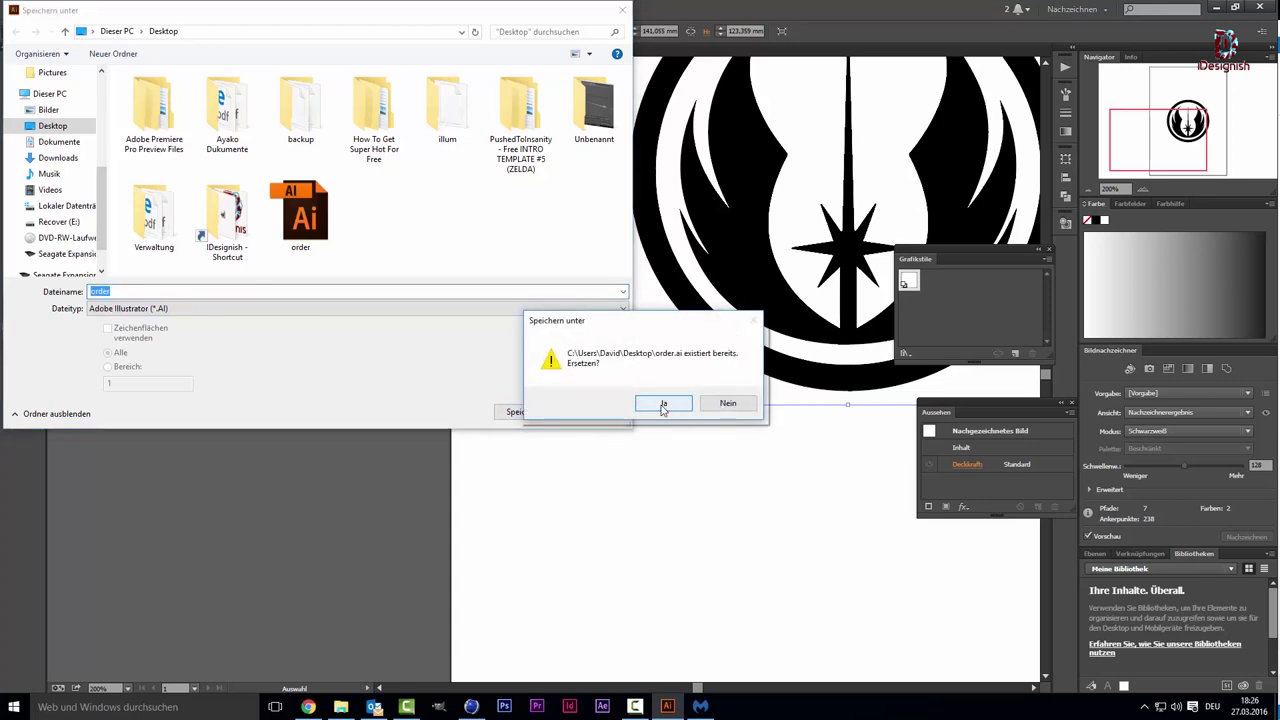
pyautogui.click(662, 405)
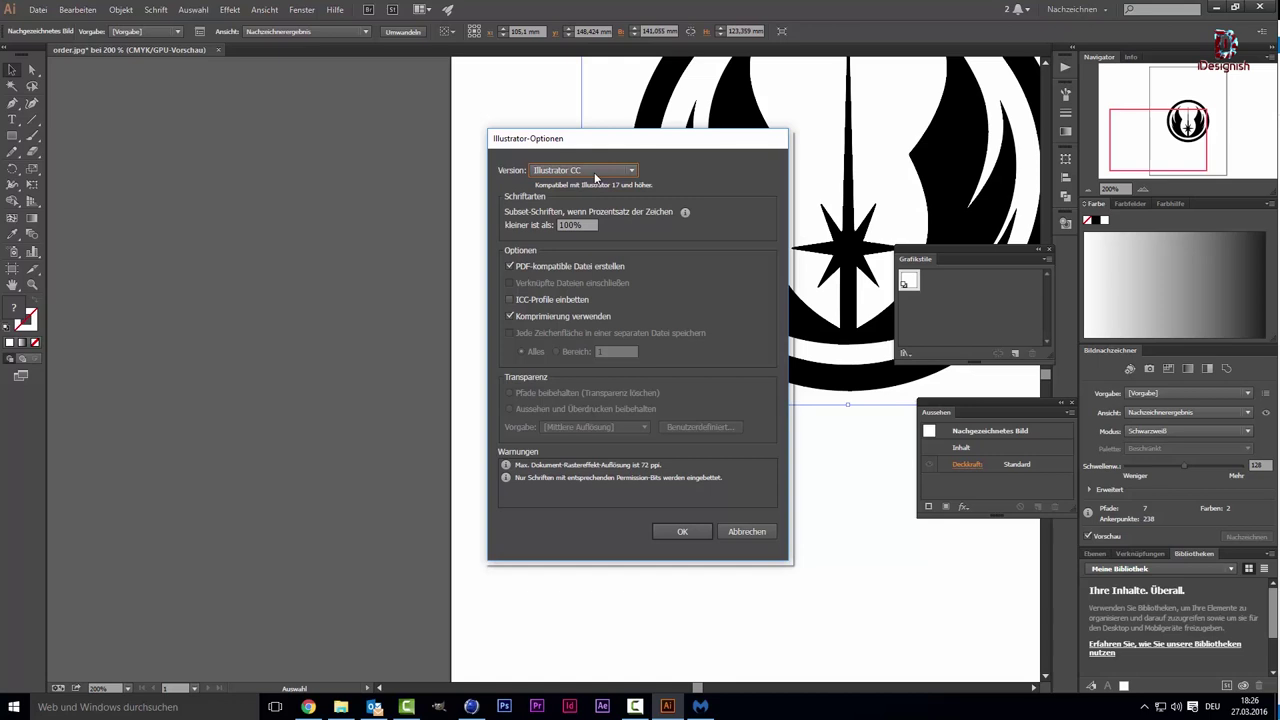
# Step: Choose Illustrator 8 as the file version, accept the older-format warning, then minimize Illustrator
pyautogui.click(594, 172)
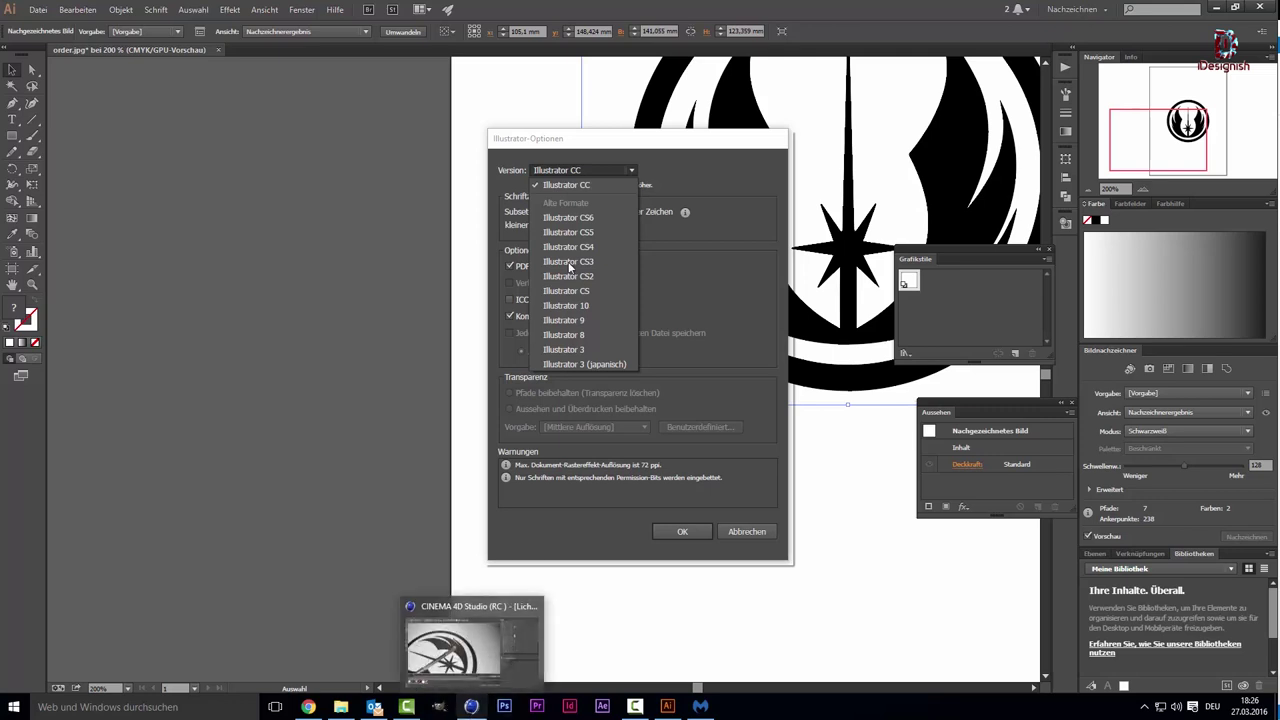
pyautogui.click(578, 336)
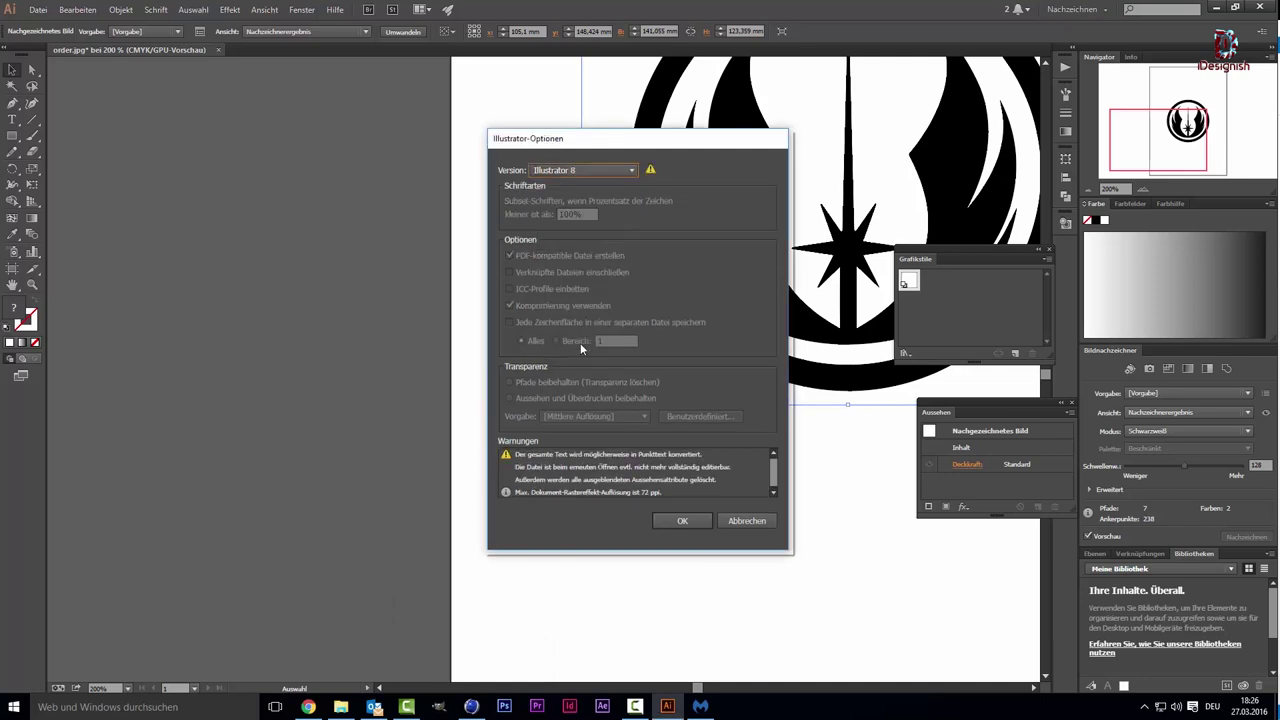
pyautogui.click(679, 524)
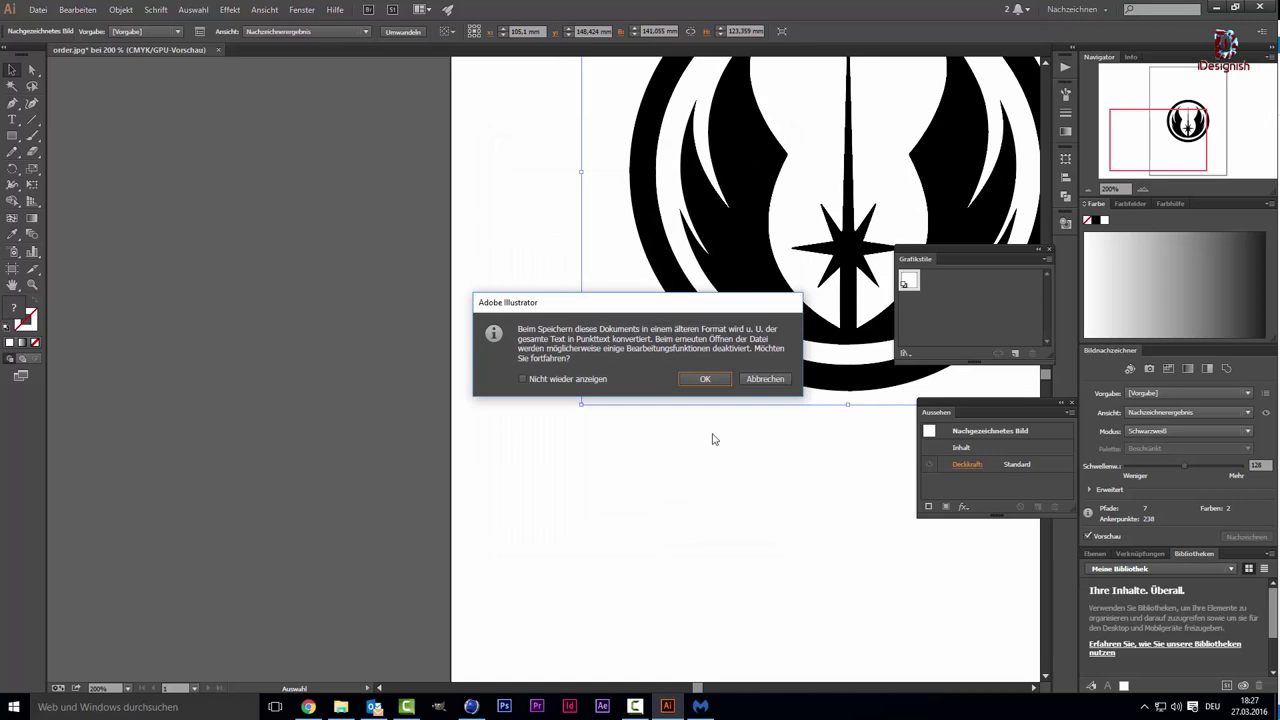
pyautogui.click(725, 380)
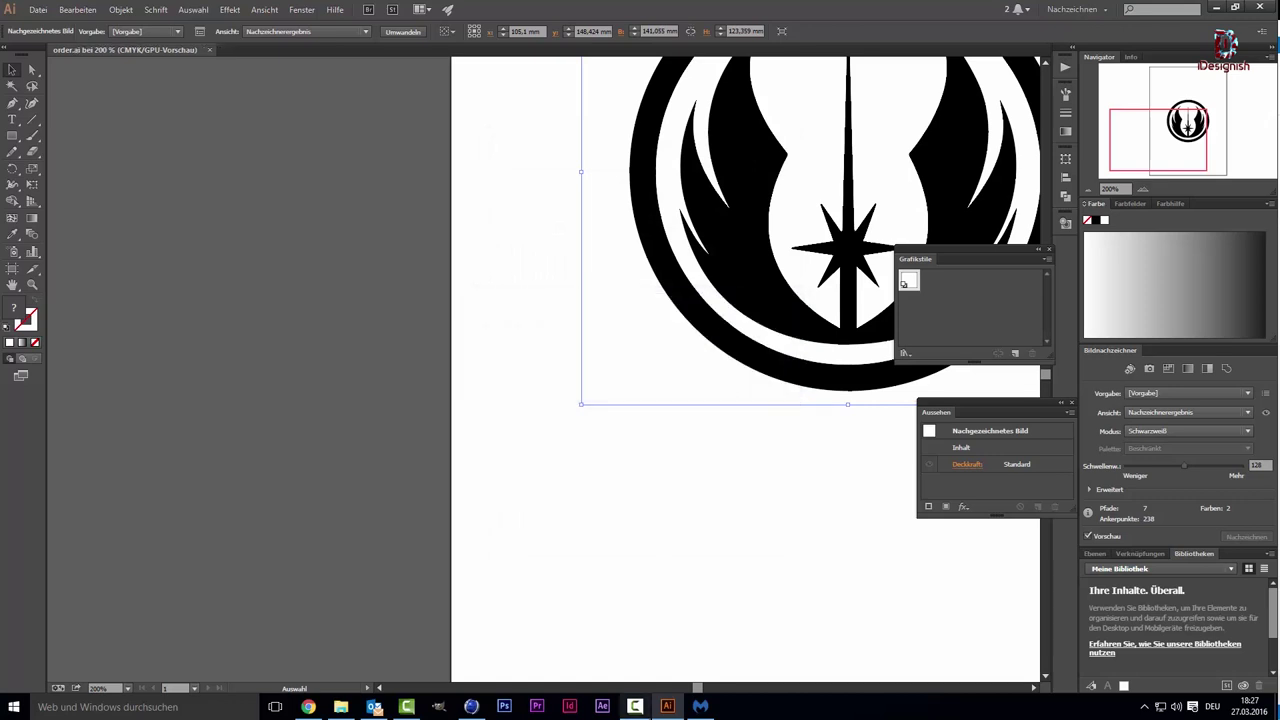
pyautogui.click(669, 706)
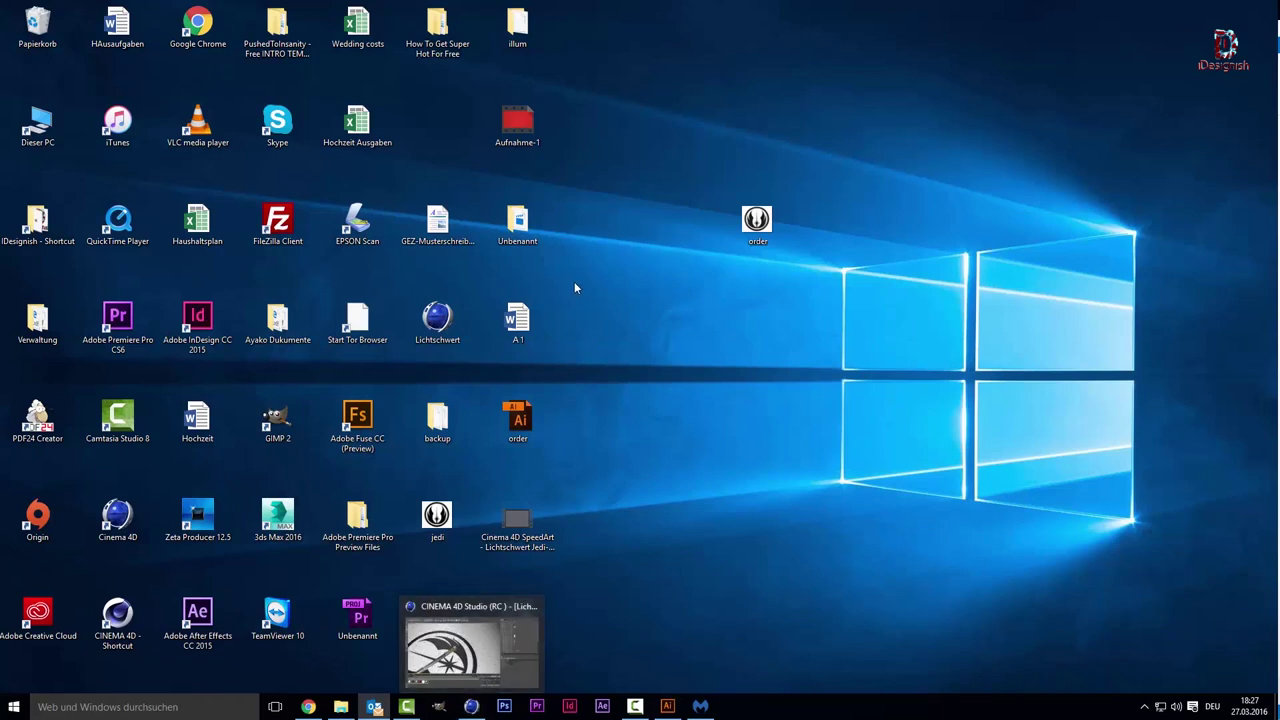
# Step: Drag order.ai from the desktop into Cinema 4D and confirm the Illustrator import
pyautogui.moveTo(523, 432)
pyautogui.mouseDown()
pyautogui.moveTo(600, 580)
pyautogui.moveTo(608, 217)
pyautogui.mouseUp()
pyautogui.click(572, 331)
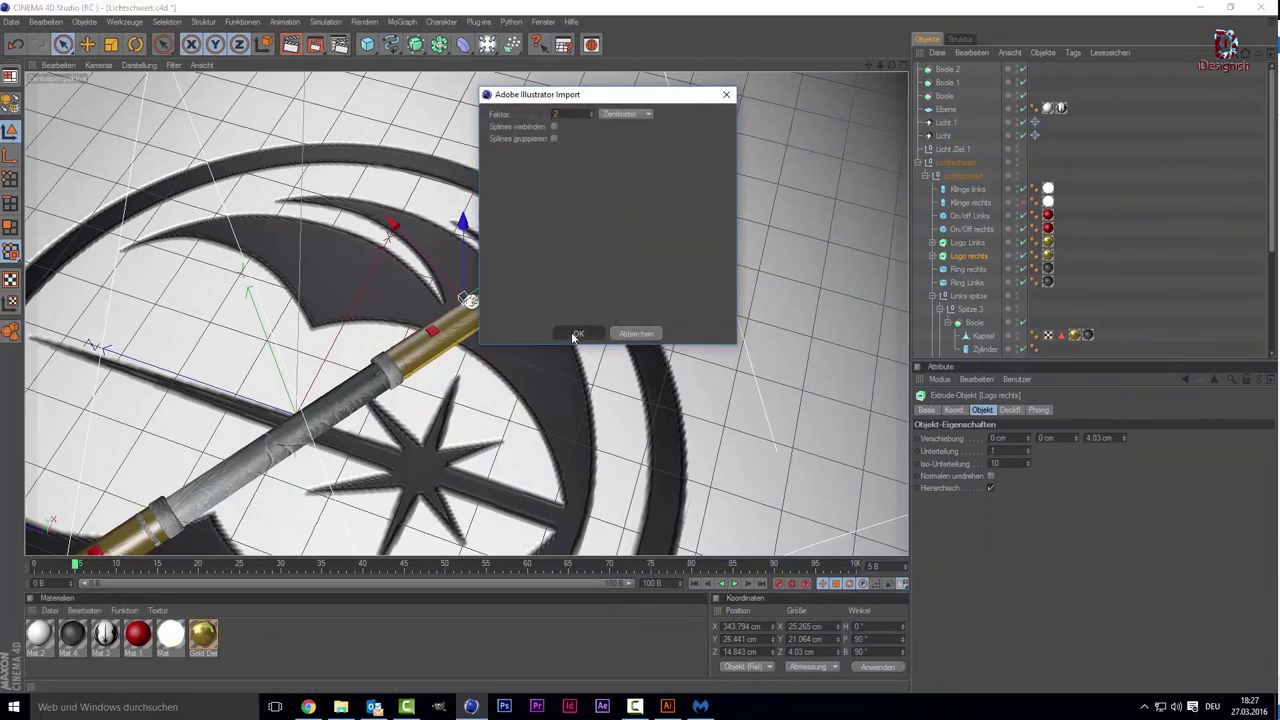
pyautogui.scroll(2, 564, 273)
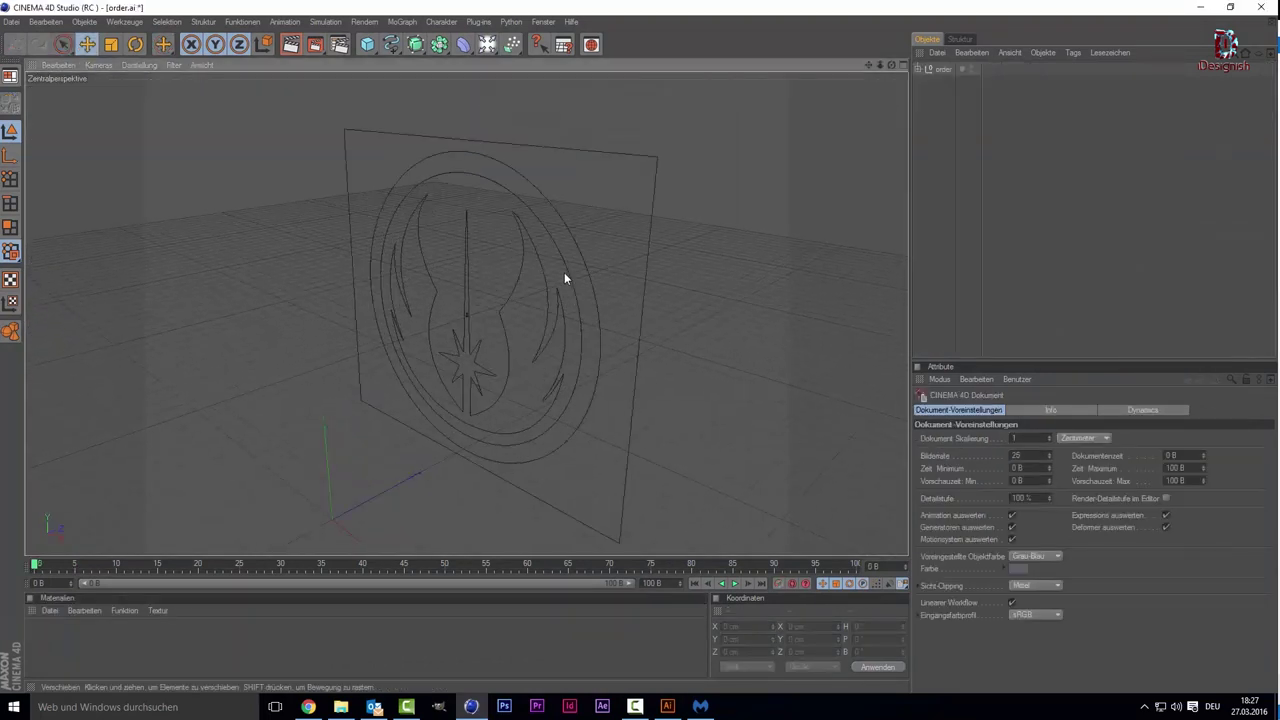
# Step: Select the imported logo splines to inspect them, then orbit to face the emblem
pyautogui.click(568, 275)
pyautogui.click(645, 184)
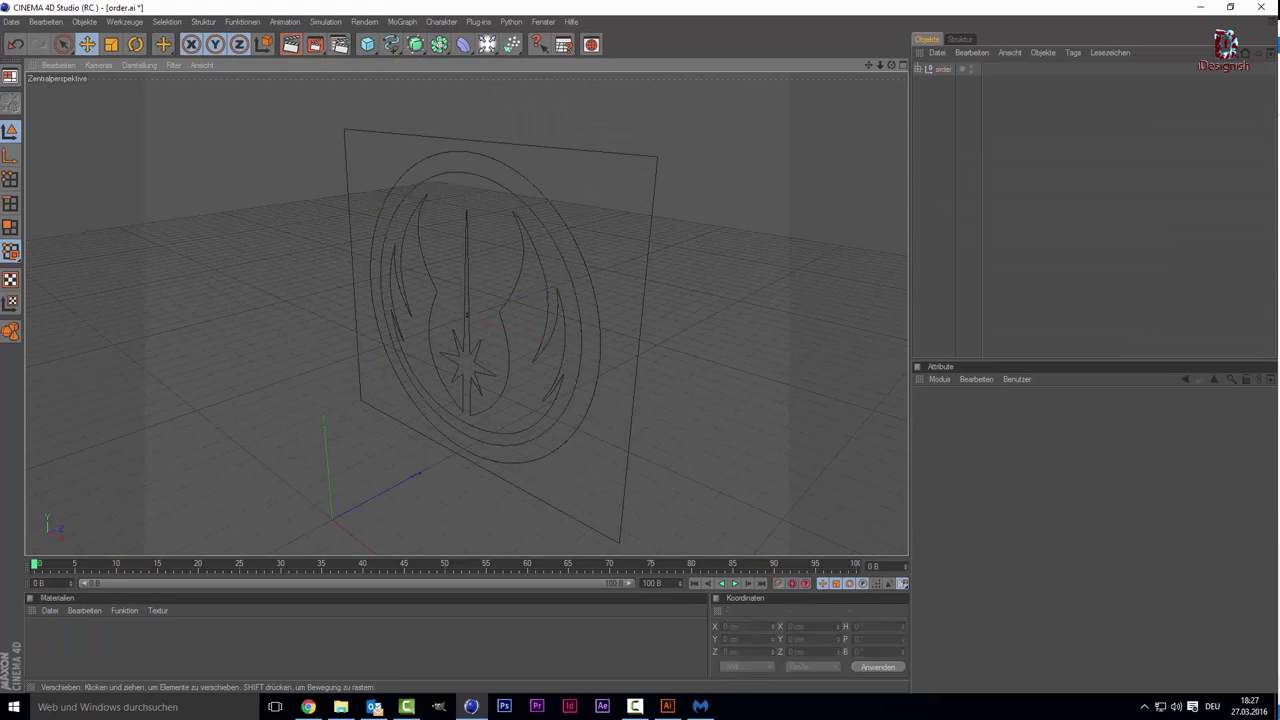
pyautogui.click(653, 188)
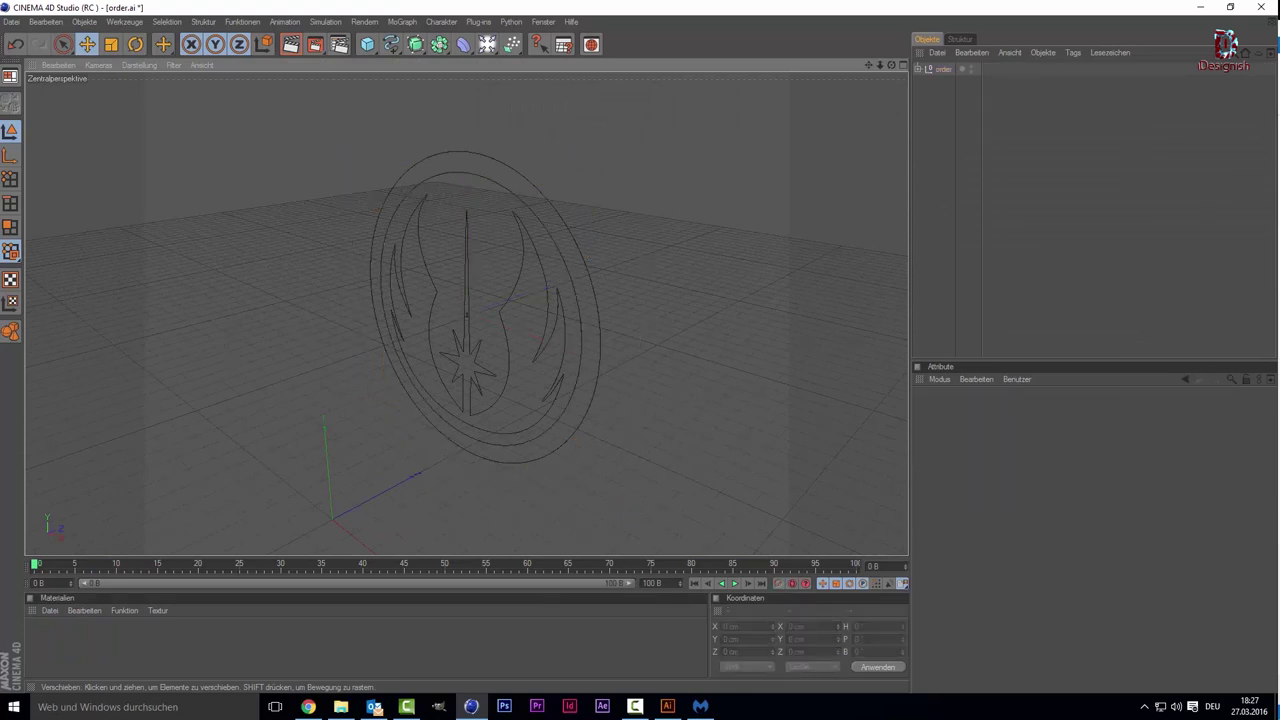
pyautogui.click(600, 203)
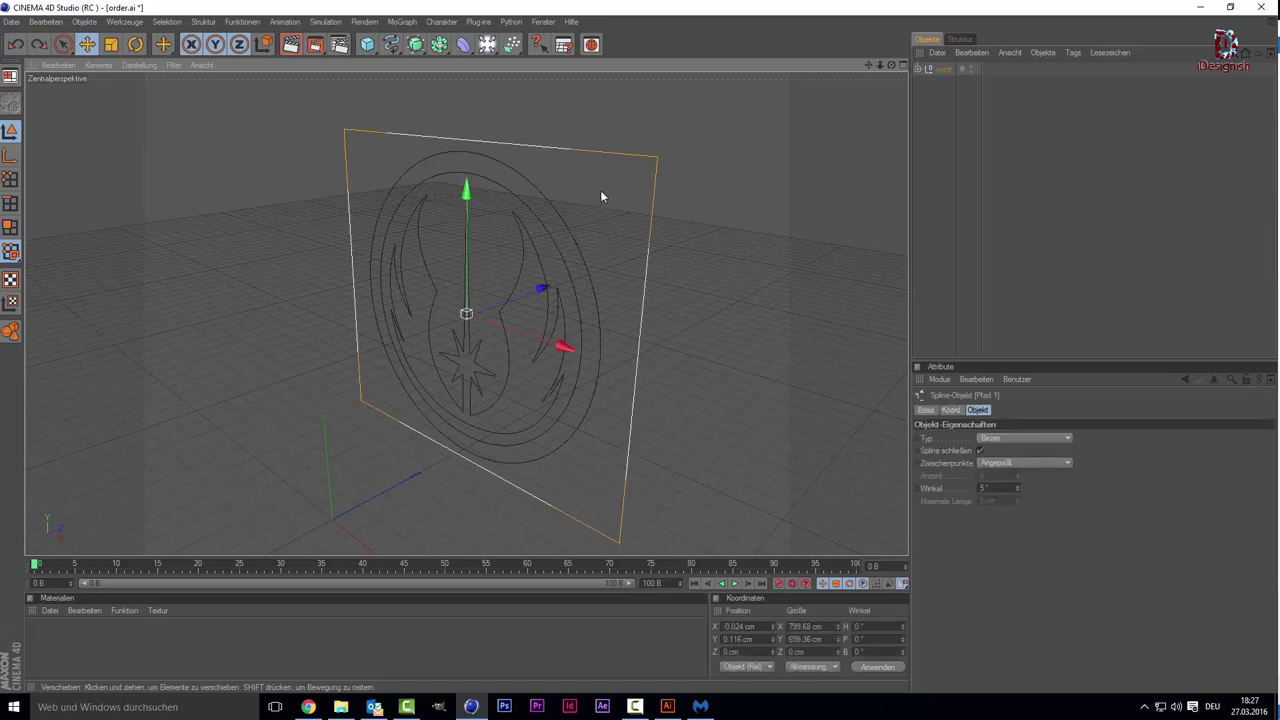
pyautogui.click(932, 180)
pyautogui.keyDown('alt'); pyautogui.moveTo(761, 196); pyautogui.dragTo(645, 166); pyautogui.keyUp('alt')
pyautogui.scroll(-2, 645, 166)
pyautogui.scroll(2, 645, 204)
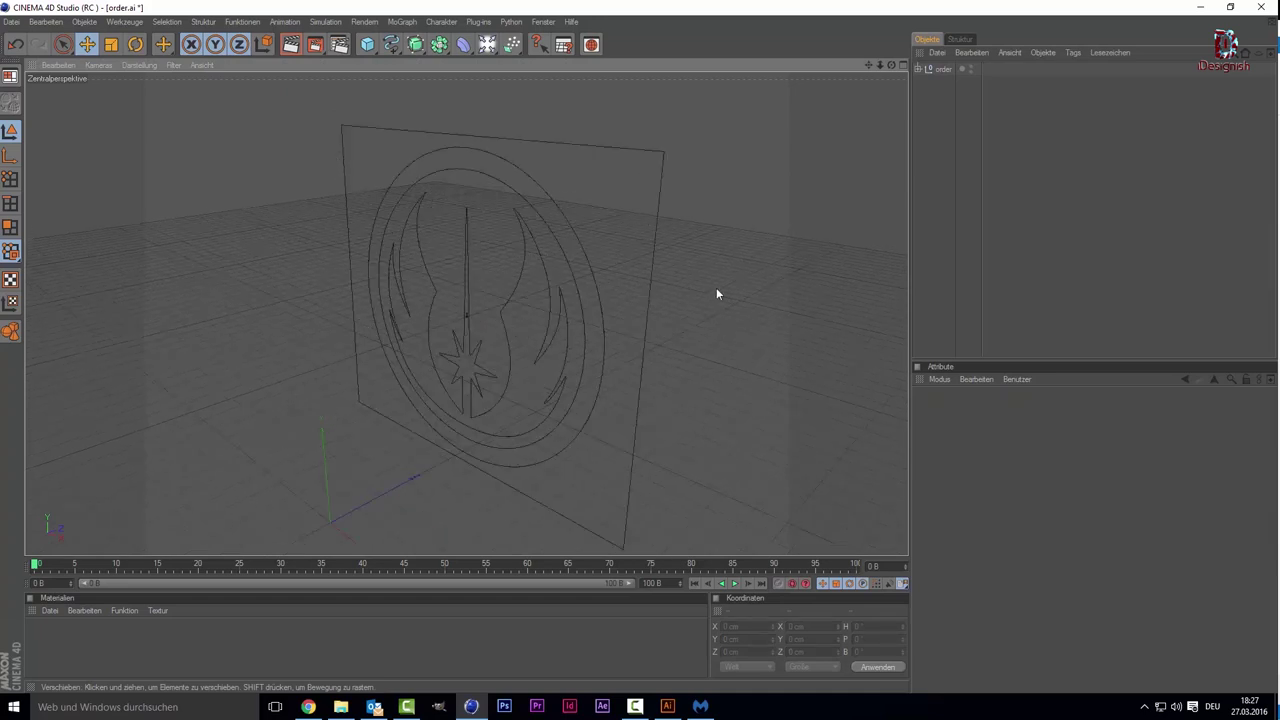
# Step: Expand the order group and Gruppe 3 in the Object Manager to reveal Pfad 2
pyautogui.click(659, 180)
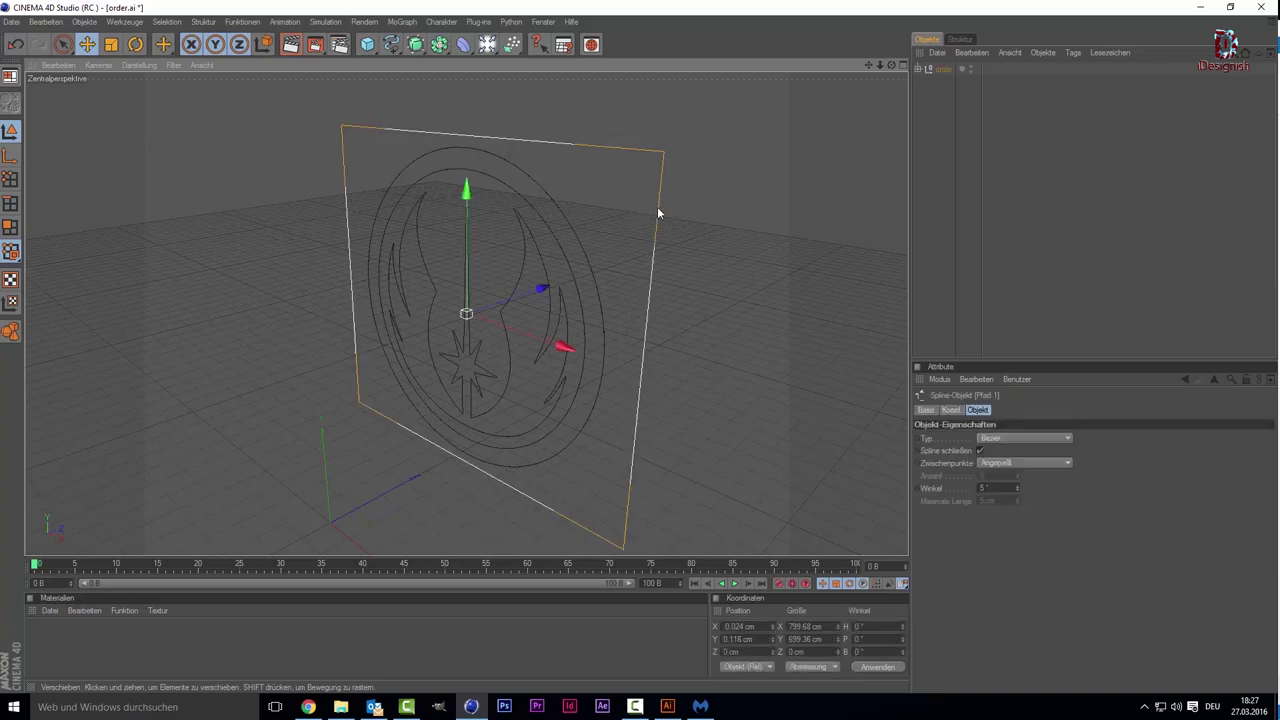
pyautogui.click(917, 108)
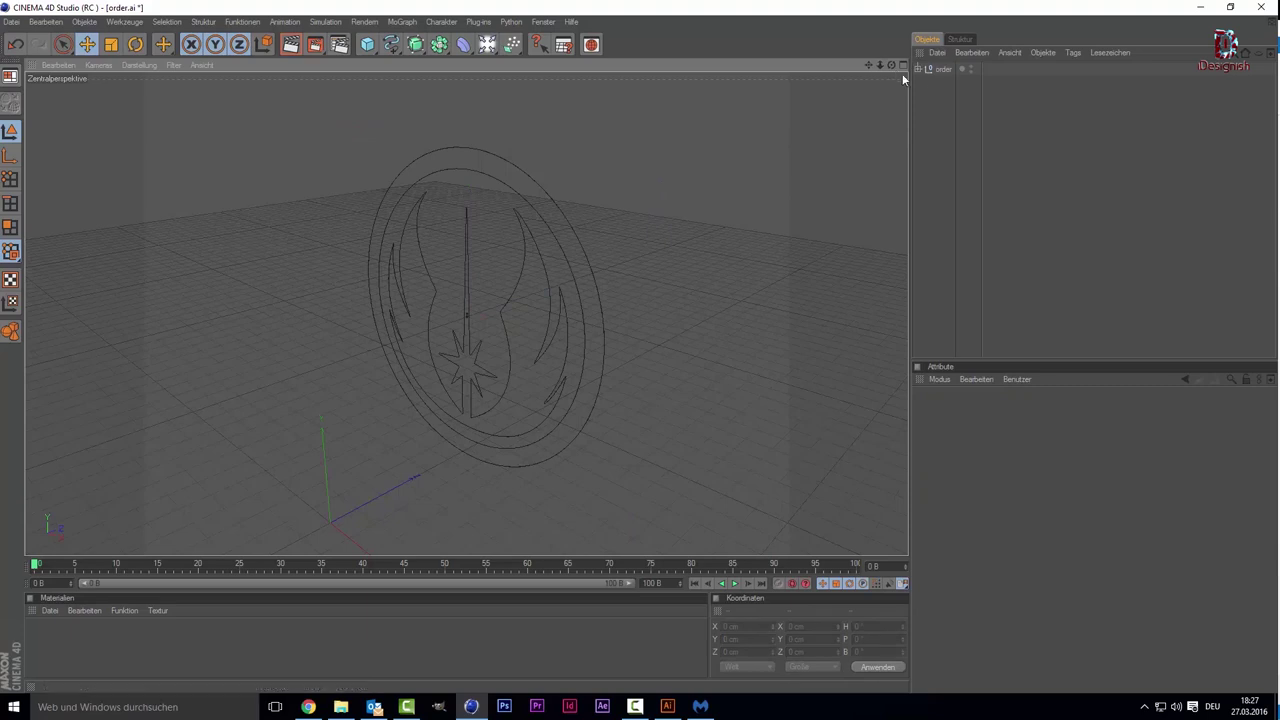
pyautogui.click(918, 68)
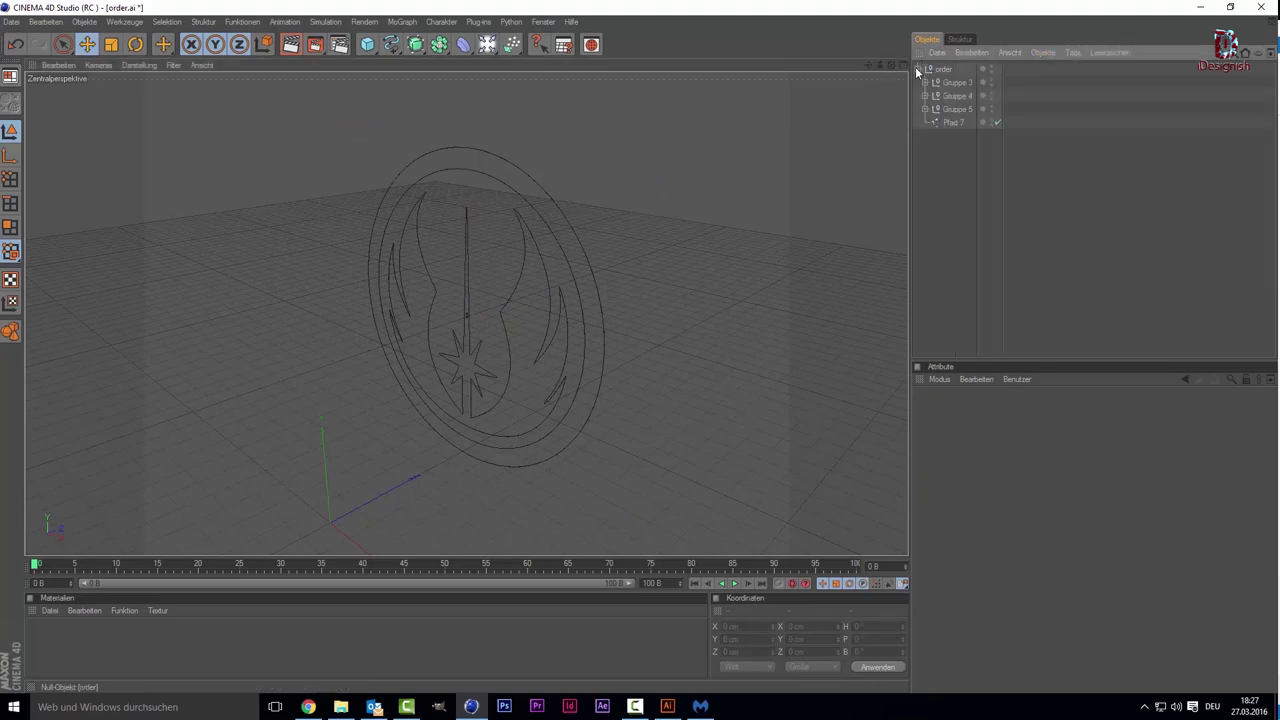
pyautogui.click(925, 82)
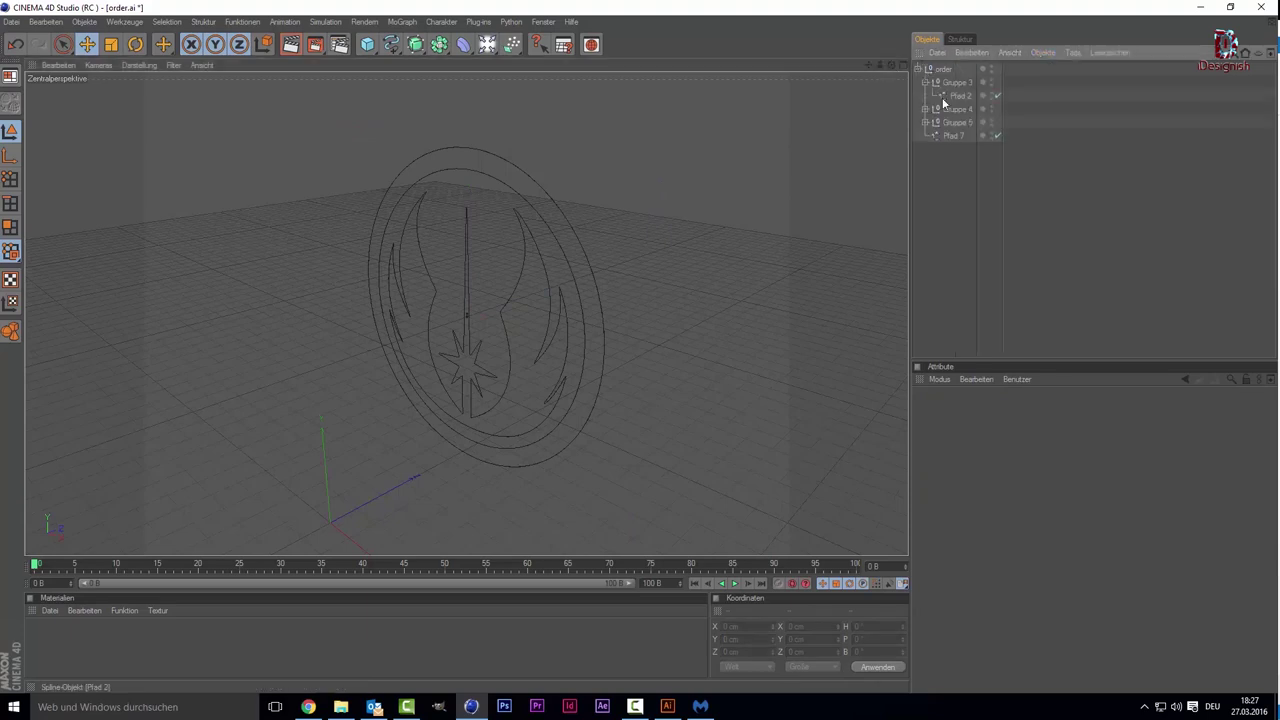
pyautogui.click(948, 96)
pyautogui.click(938, 189)
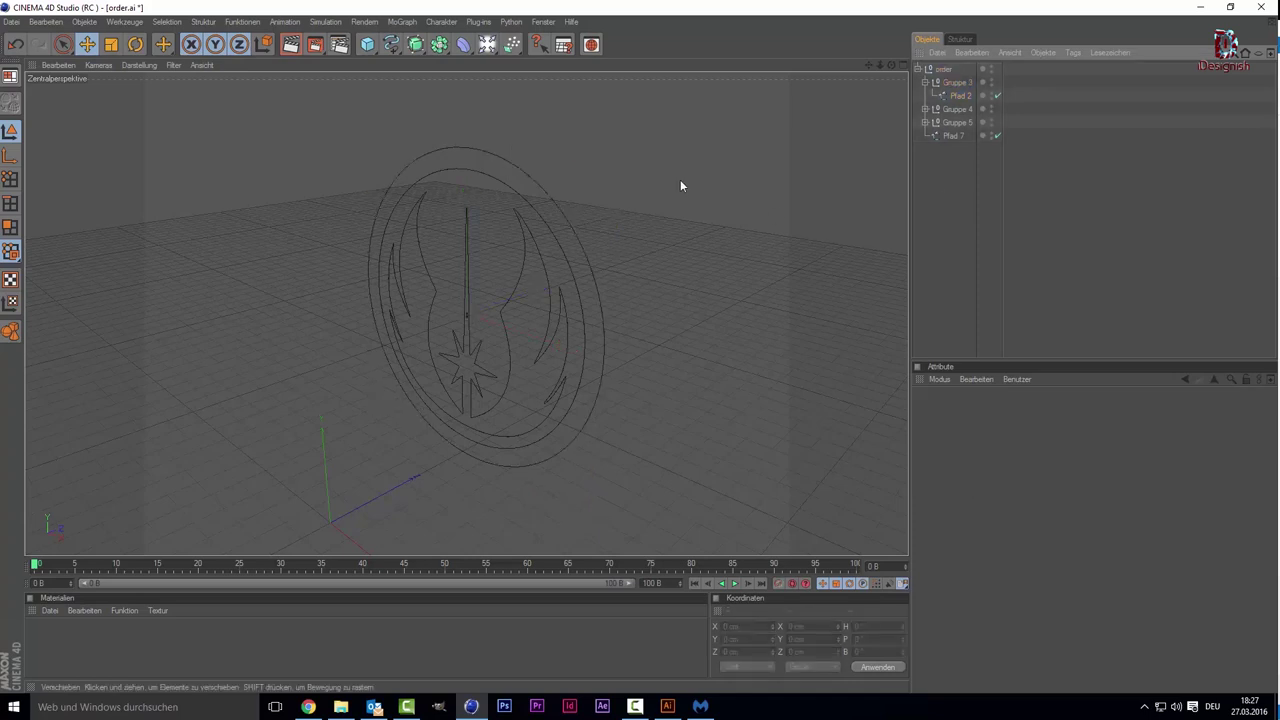
pyautogui.scroll(3, 680, 179)
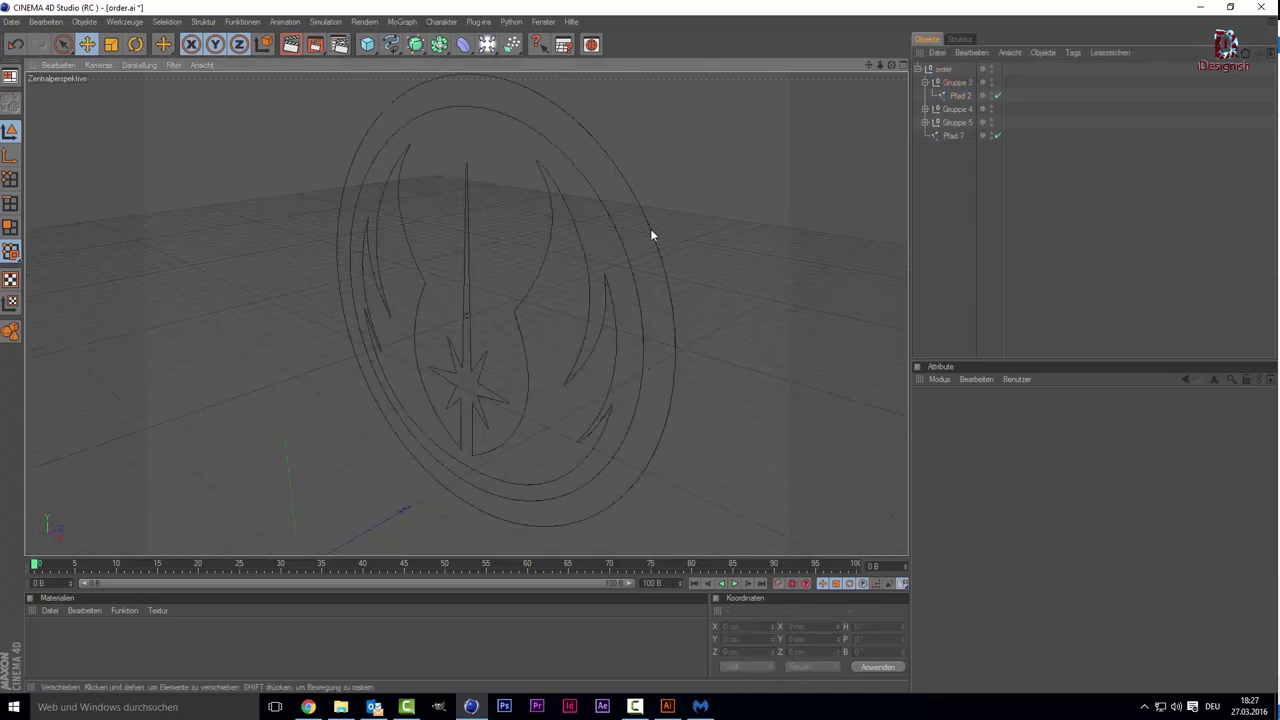
# Step: Delete the emblem's two outer ring splines and select all remaining objects
pyautogui.click(650, 231)
pyautogui.hotkey('ctrl', 'shift', 'a')
pyautogui.click(650, 235)
pyautogui.press('Delete')
pyautogui.click(624, 250)
pyautogui.hotkey('ctrl', 'shift', 'a')
pyautogui.click(624, 249)
pyautogui.press('Delete')
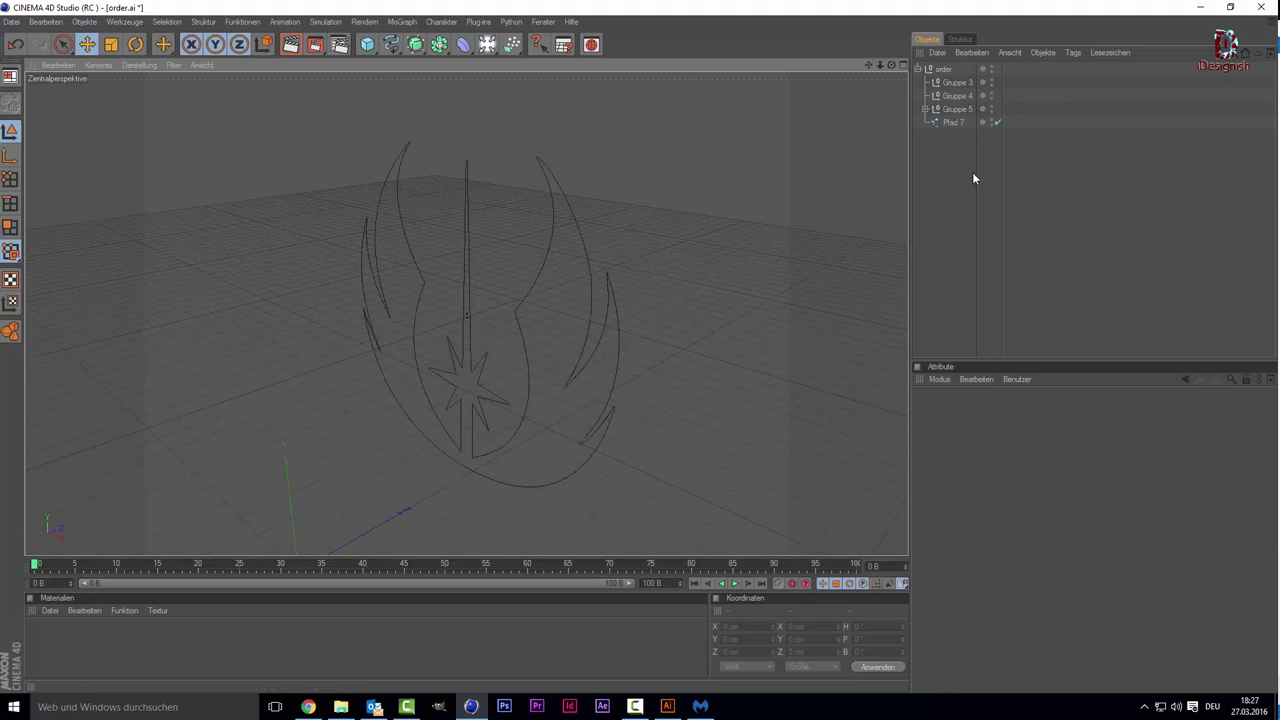
pyautogui.click(971, 174)
pyautogui.hotkey('ctrl', 'a')
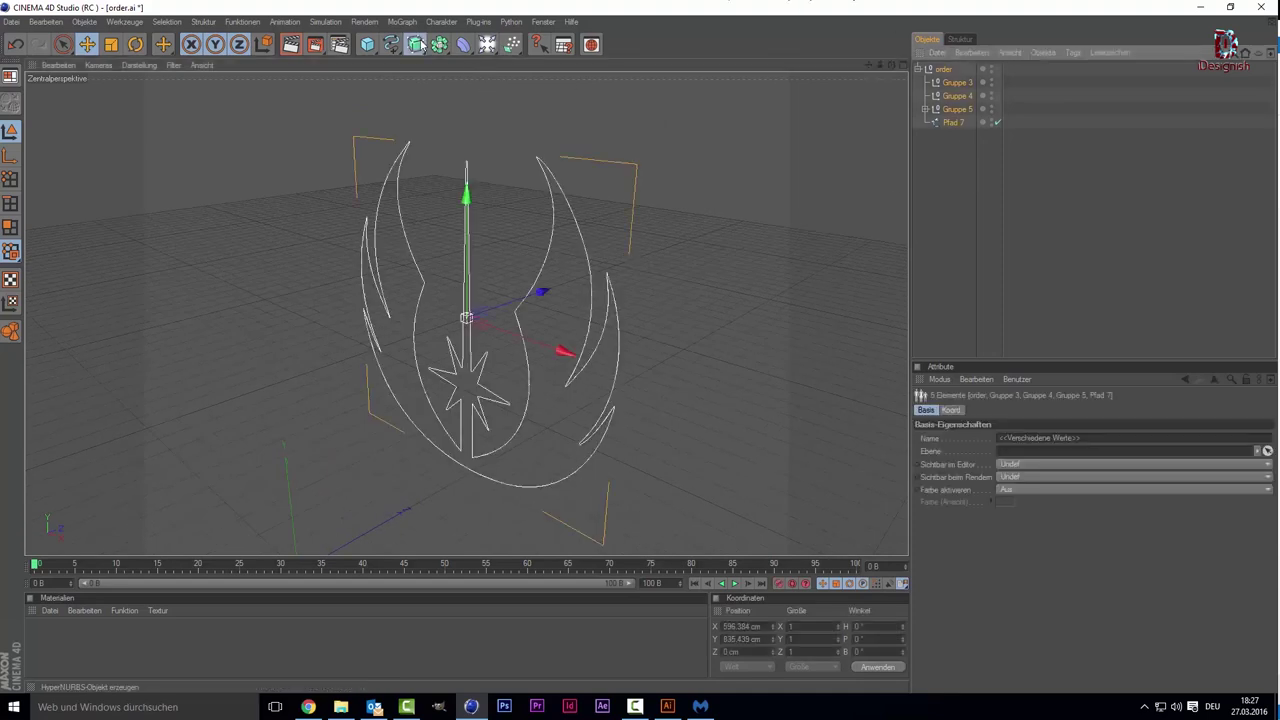
# Step: Add an Extrude-NURBS with the order group under it and Hierarchisch enabled
pyautogui.click(415, 44)
pyautogui.click(415, 44)
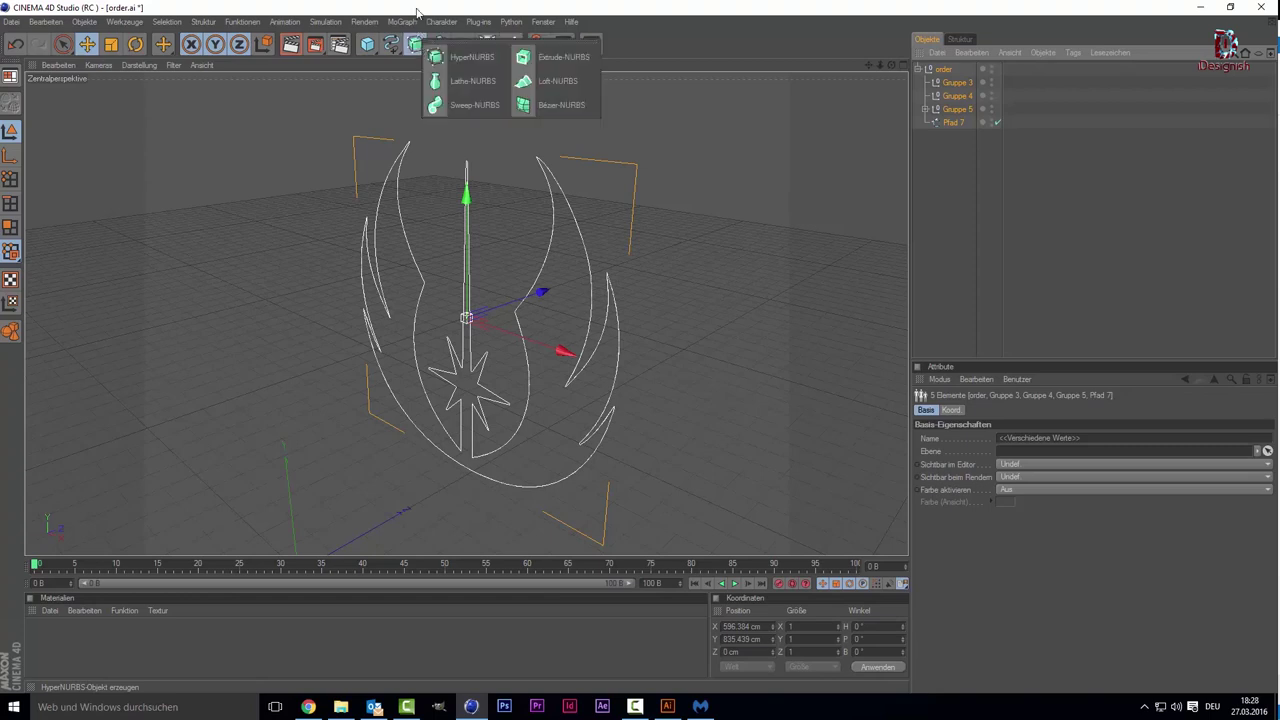
pyautogui.click(550, 56)
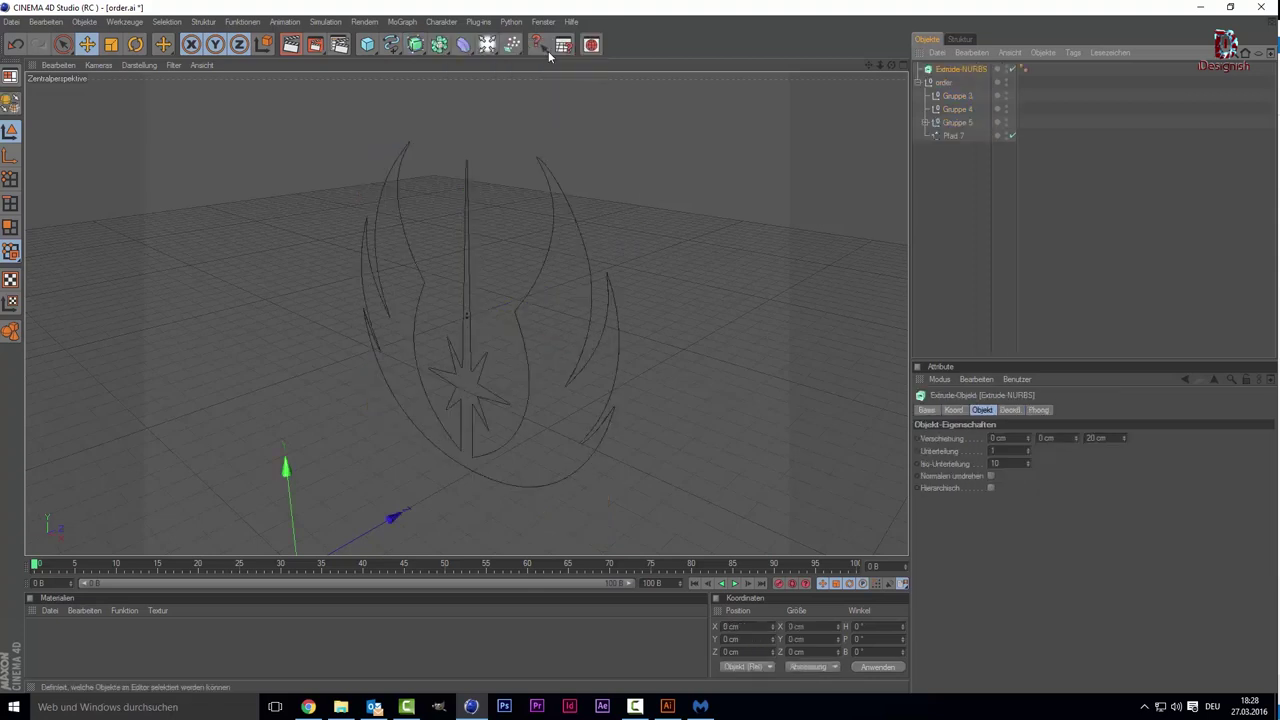
pyautogui.moveTo(950, 206); pyautogui.dragTo(957, 72)
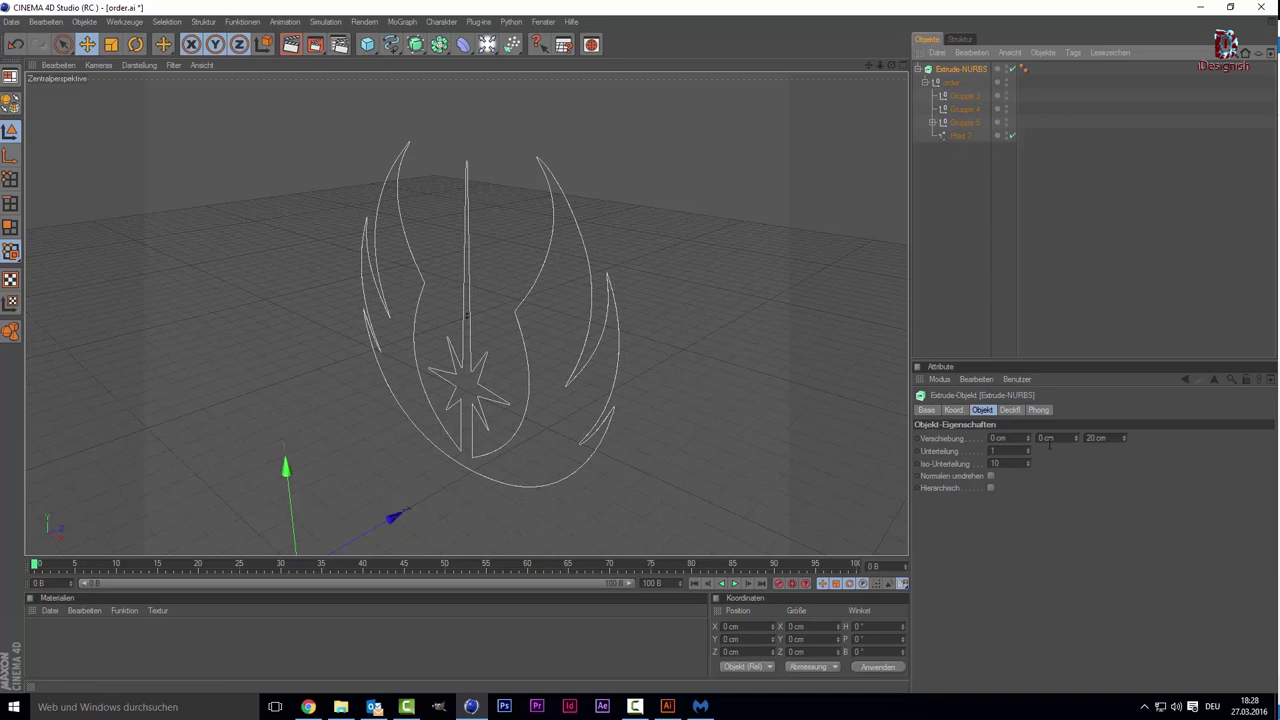
pyautogui.click(989, 487)
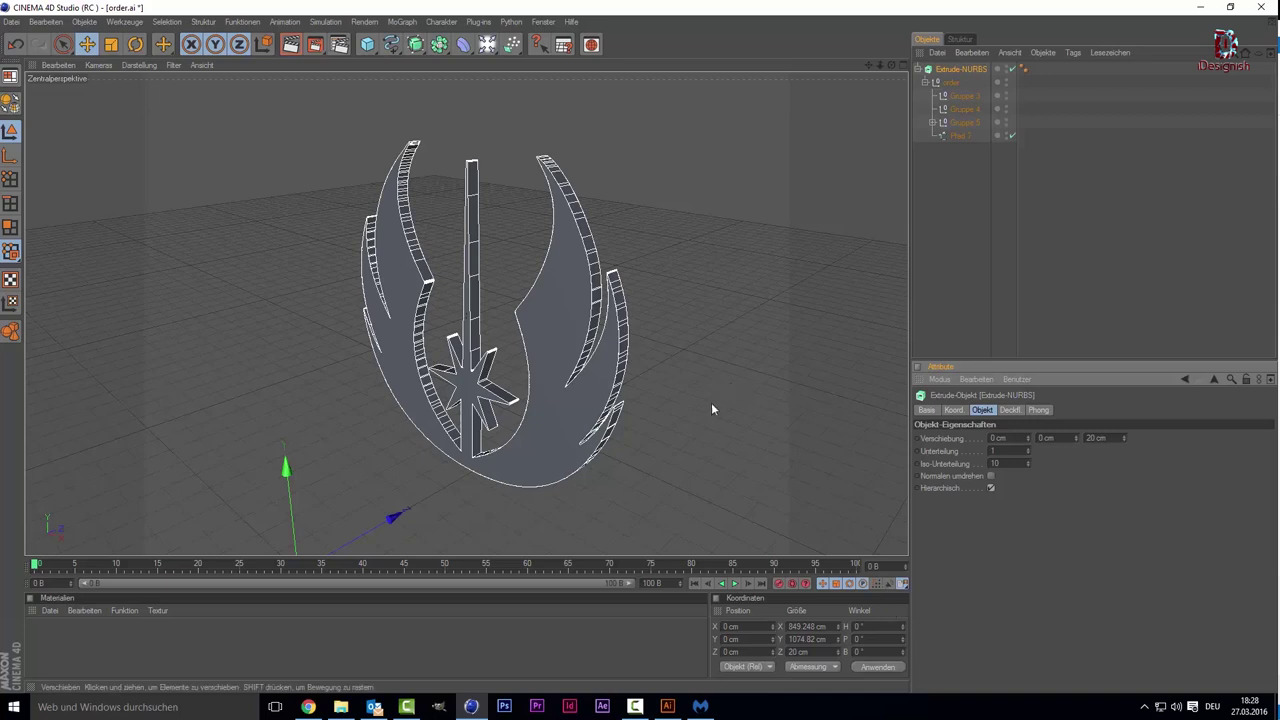
# Step: Select the extruded emblem objects and switch to the Lichtschwert.c4d document
pyautogui.click(585, 299)
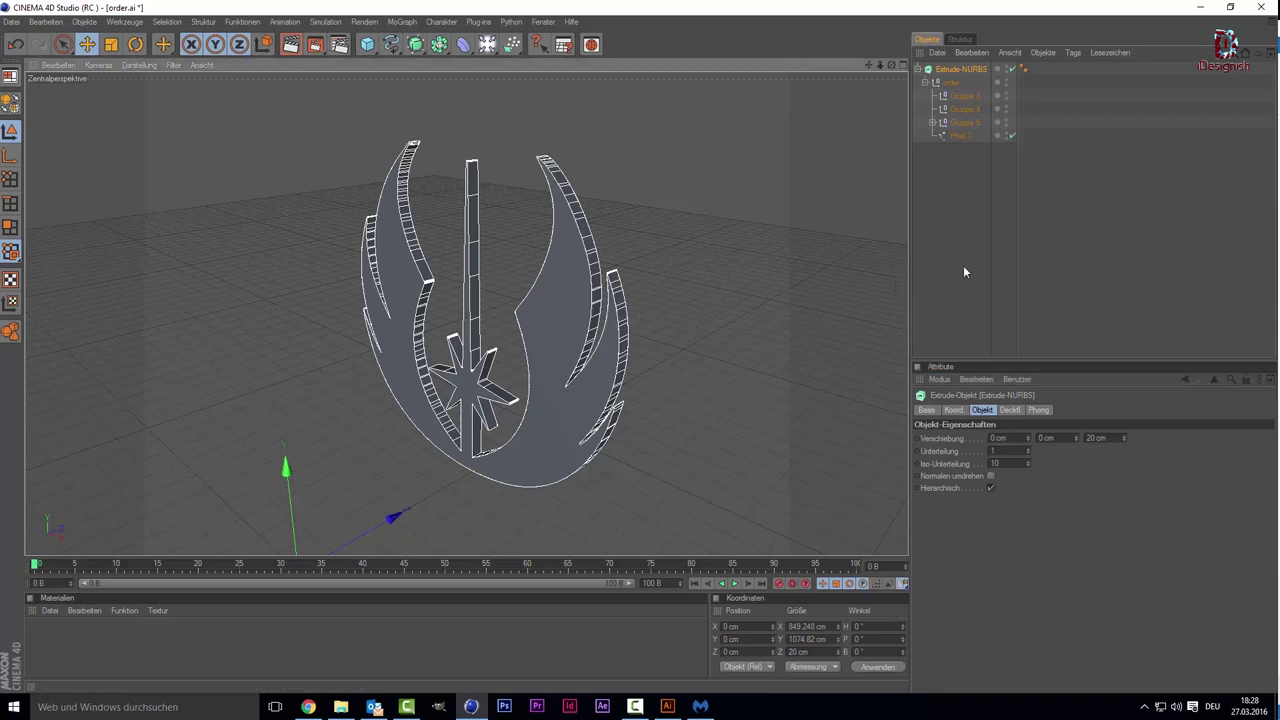
pyautogui.hotkey('ctrl', 'a')
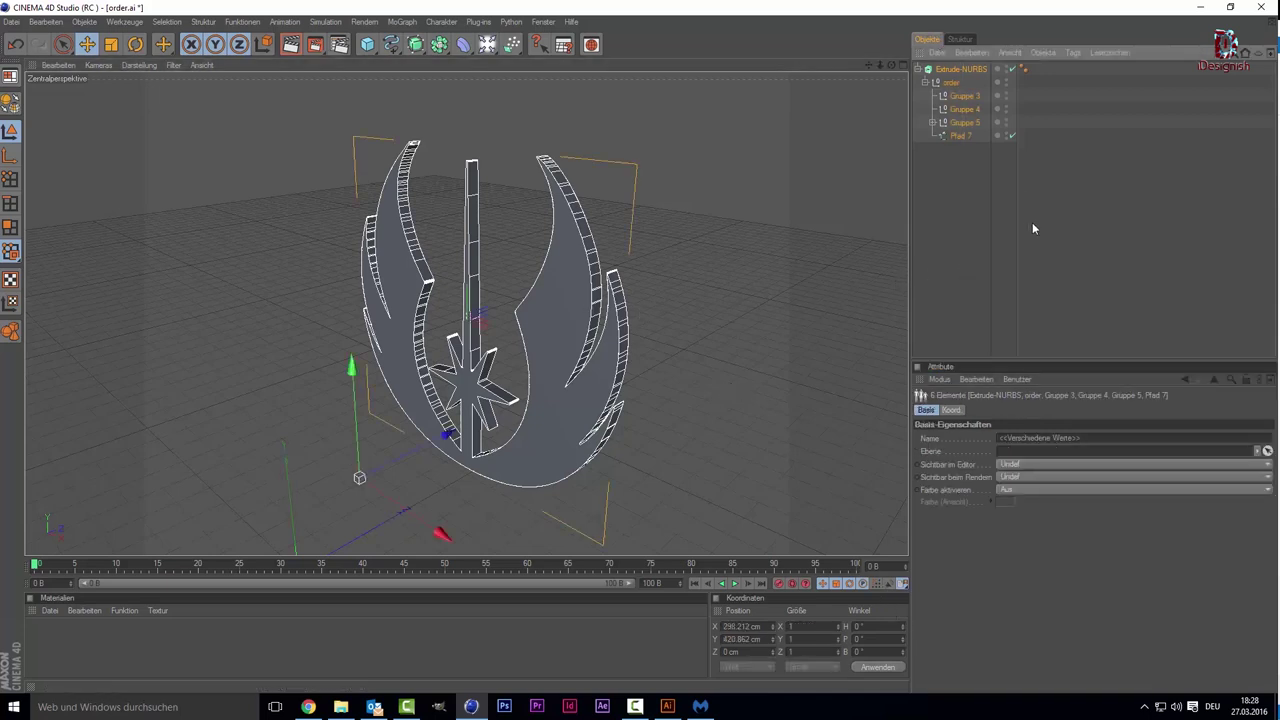
pyautogui.keyDown('ctrl'); pyautogui.click(952, 82); pyautogui.keyUp('ctrl')
pyautogui.click(541, 22)
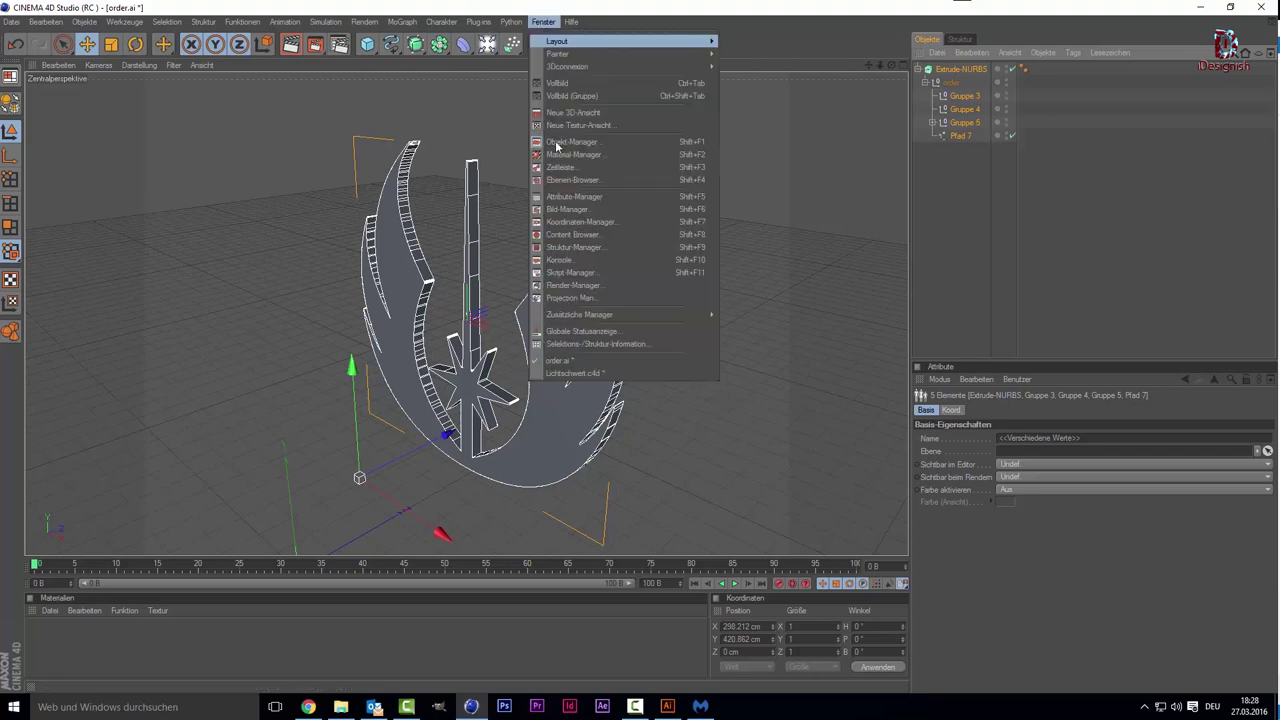
pyautogui.click(618, 377)
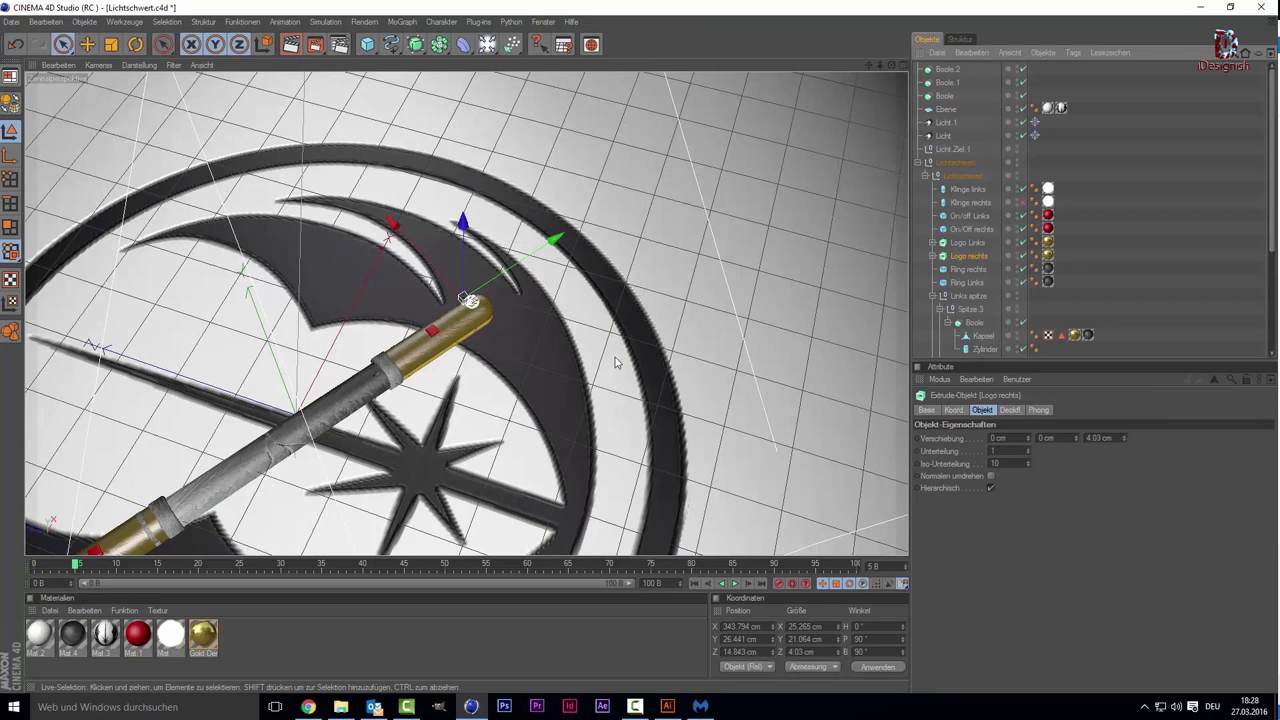
# Step: Paste the extruded emblem into the lightsaber scene and nudge it along X
pyautogui.hotkey('ctrl', 'z')
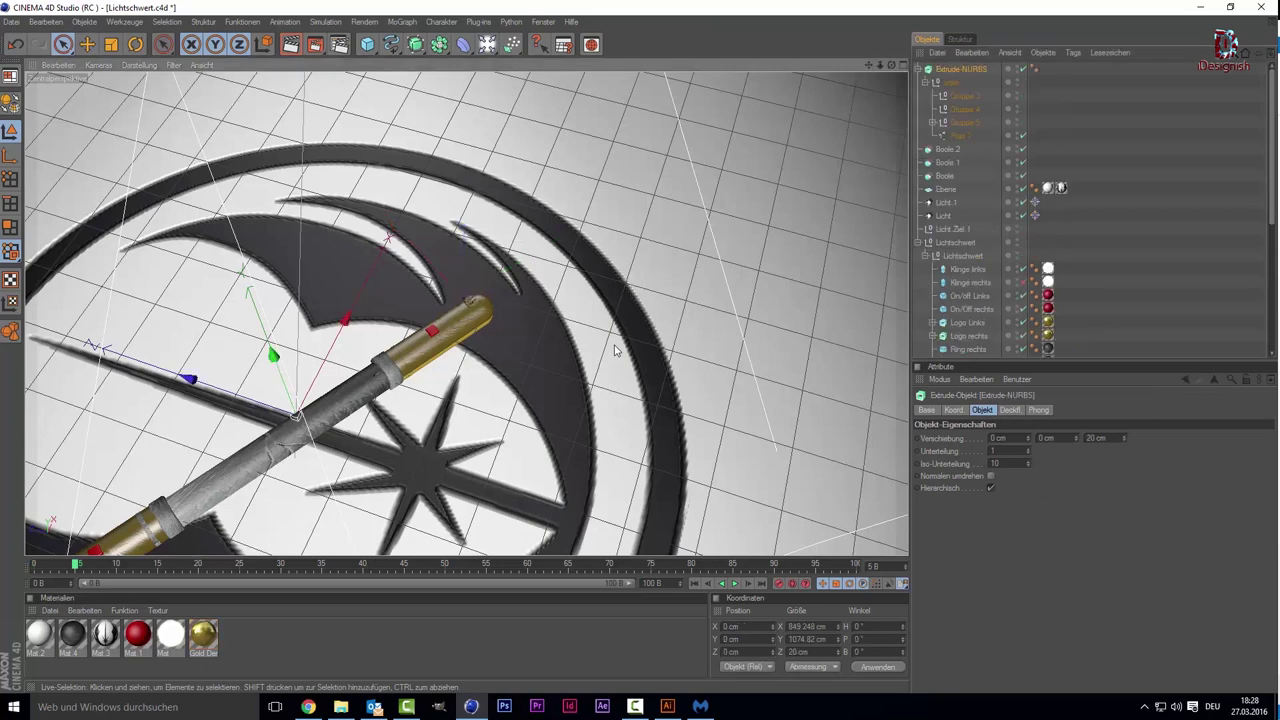
pyautogui.scroll(-2, 440, 280)
pyautogui.scroll(-3, 440, 280)
pyautogui.scroll(-3, 445, 275)
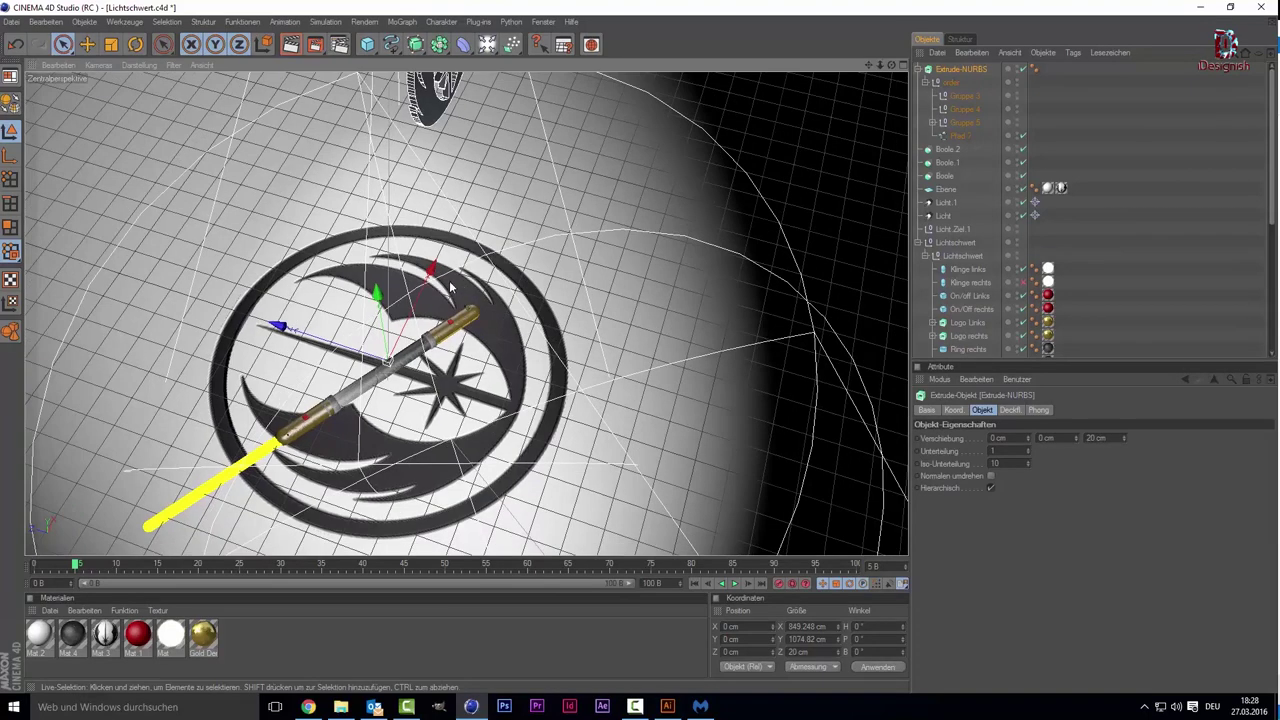
pyautogui.scroll(-3, 445, 265)
pyautogui.scroll(2, 533, 176)
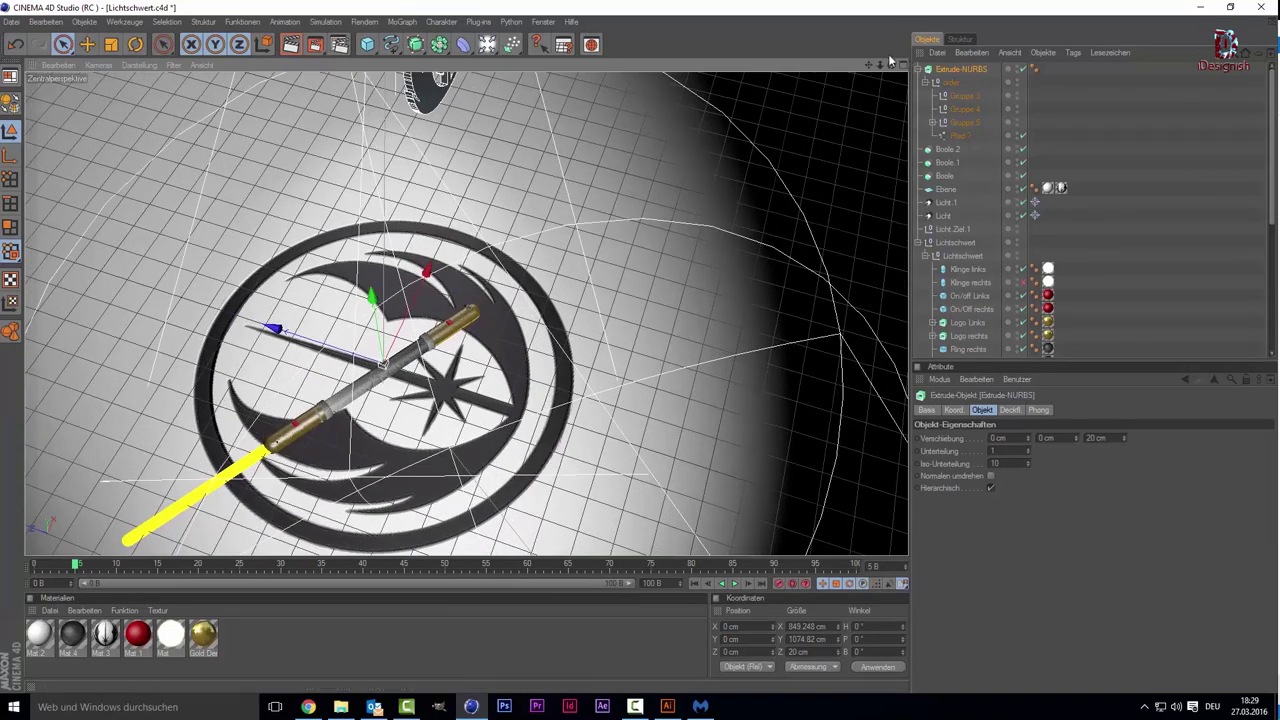
pyautogui.moveTo(891, 64); pyautogui.dragTo(452, 212)
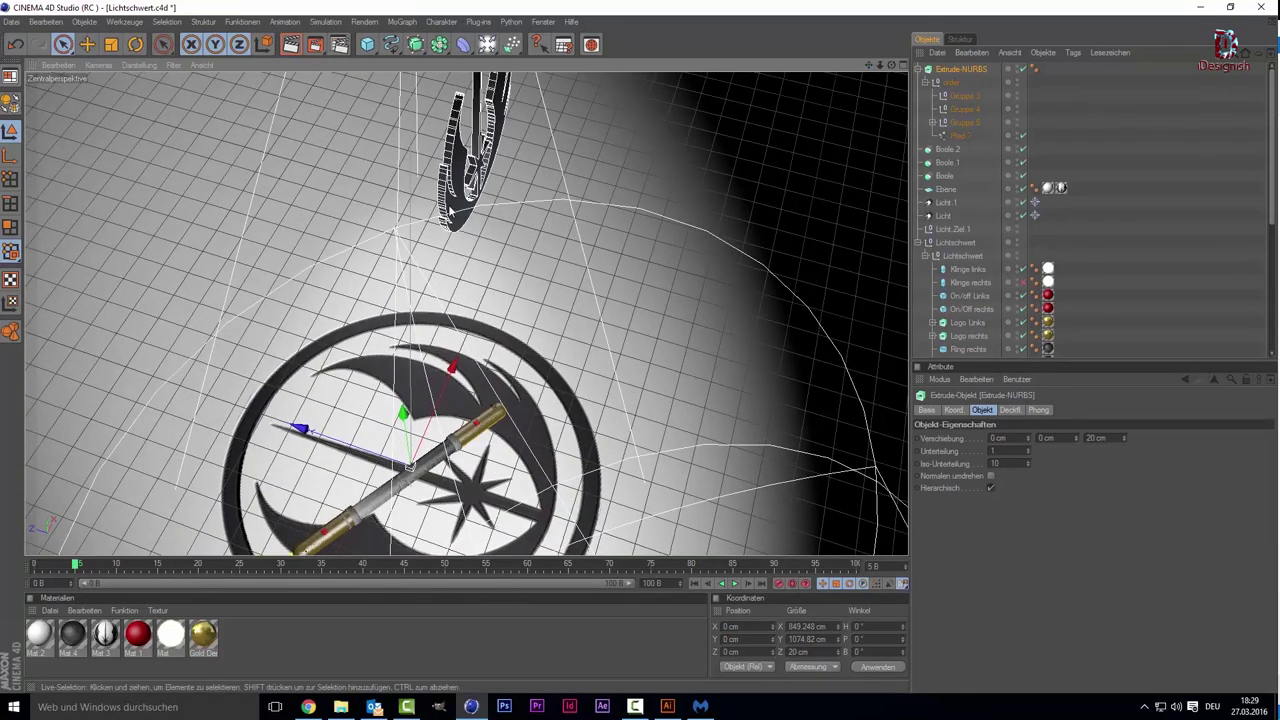
pyautogui.moveTo(440, 368)
pyautogui.mouseDown()
pyautogui.moveTo(495, 267)
pyautogui.moveTo(460, 350)
pyautogui.mouseUp()
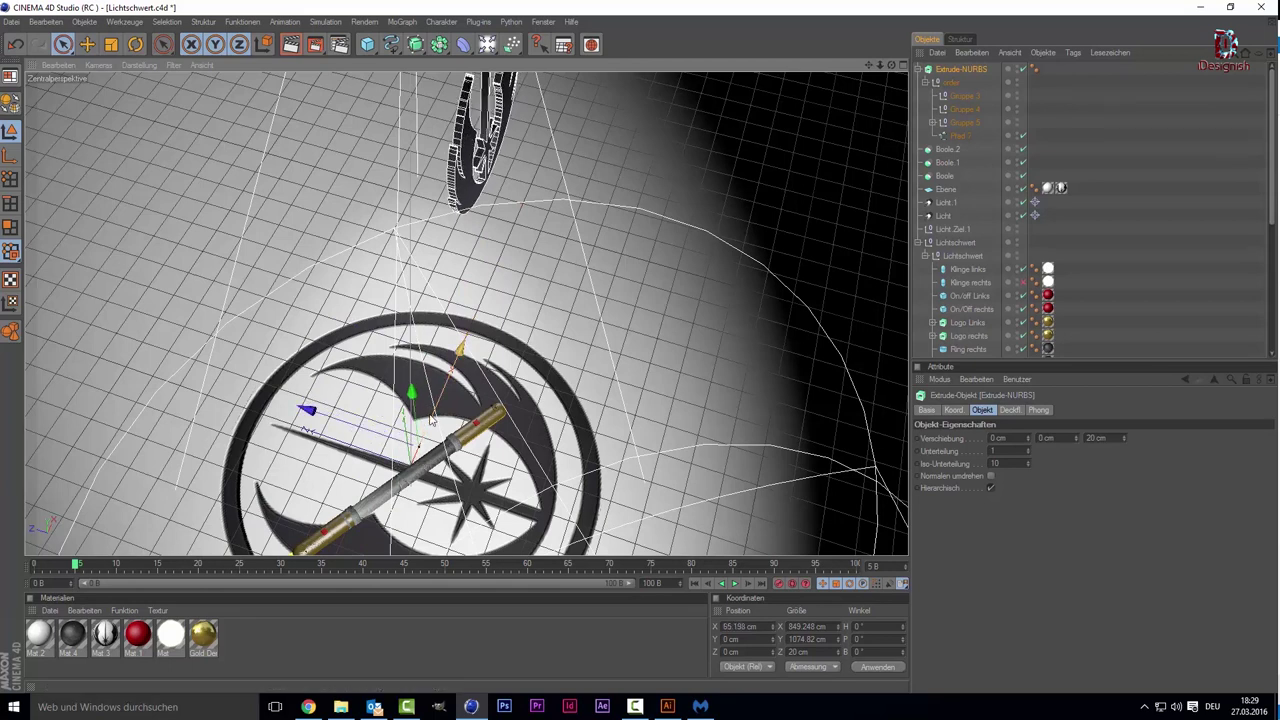
# Step: Move the emblem toward the view centre and reposition its pivot axis beside it
pyautogui.click(12, 152)
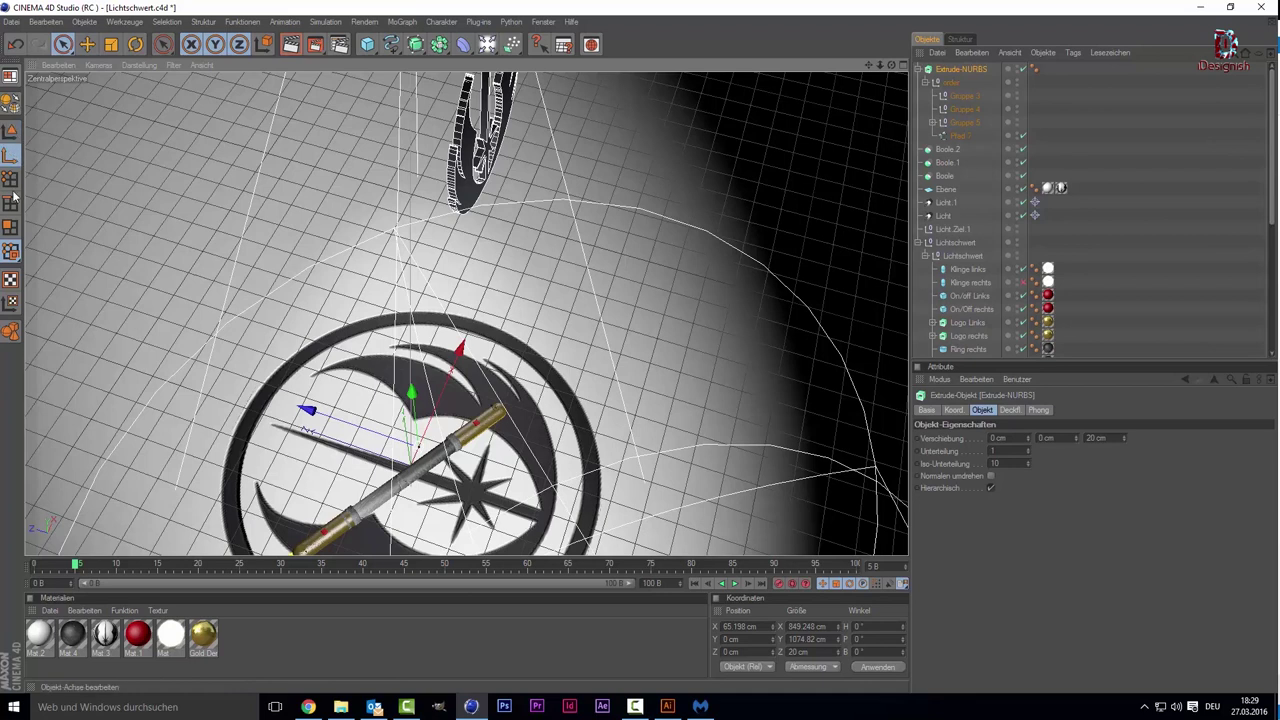
pyautogui.moveTo(450, 418); pyautogui.dragTo(458, 316)
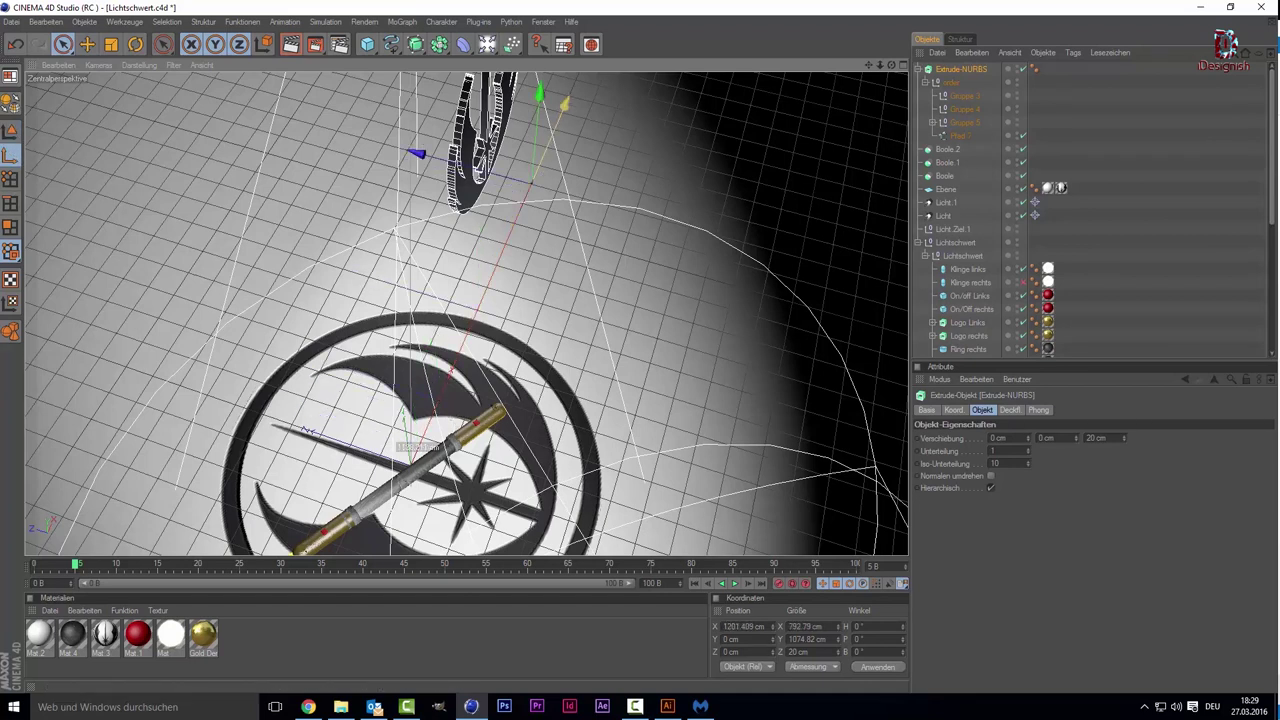
pyautogui.moveTo(537, 153); pyautogui.dragTo(530, 127)
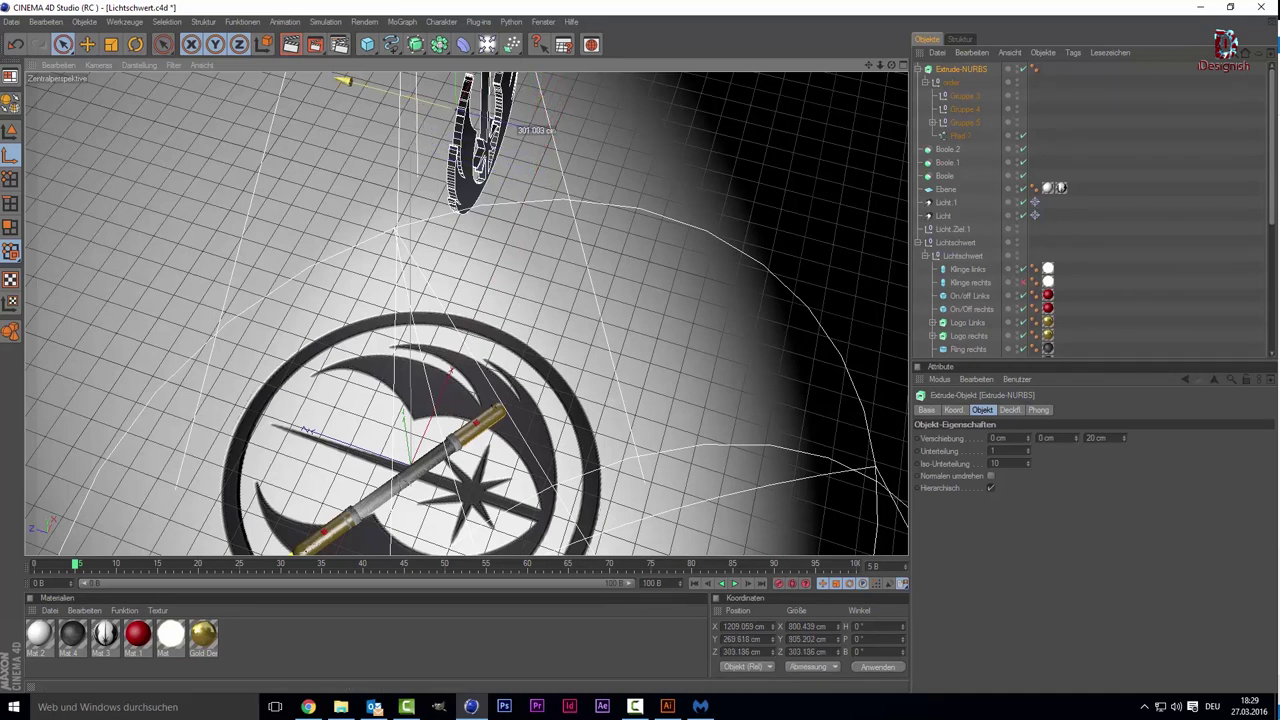
pyautogui.click(10, 130)
pyautogui.moveTo(541, 125)
pyautogui.mouseDown()
pyautogui.moveTo(498, 135)
pyautogui.moveTo(395, 291)
pyautogui.mouseUp()
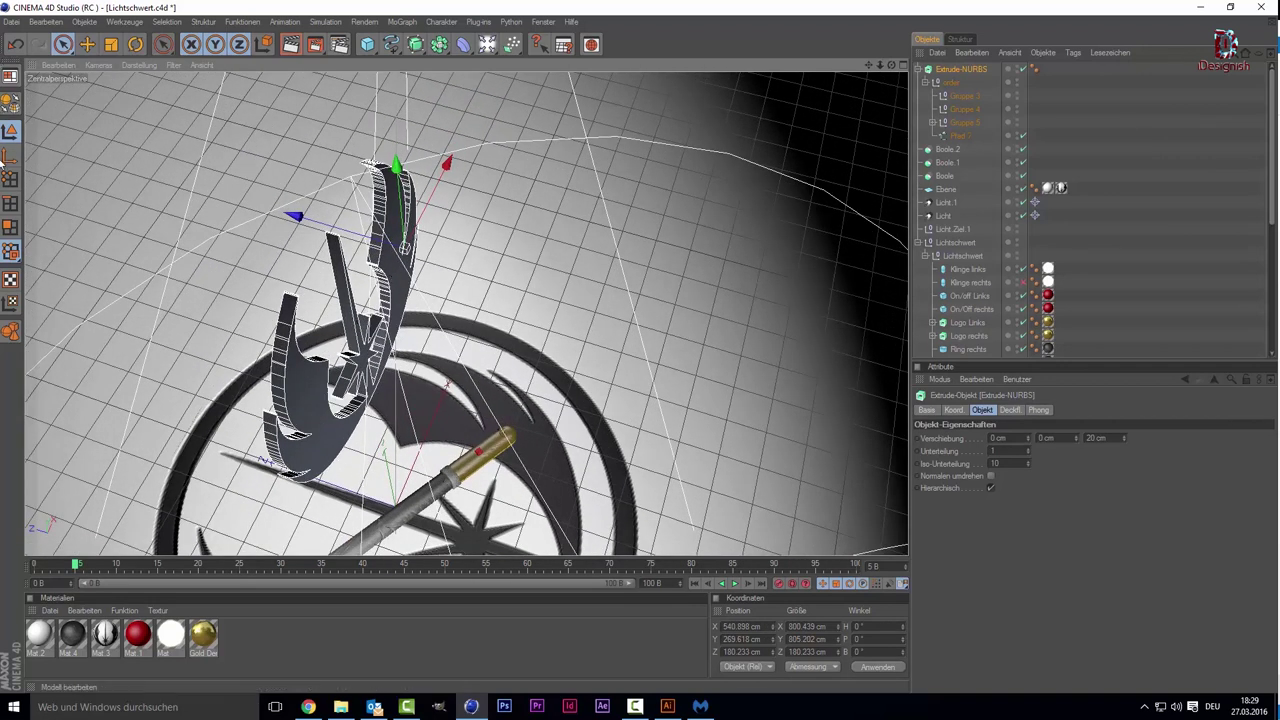
pyautogui.click(10, 155)
pyautogui.moveTo(440, 175); pyautogui.dragTo(395, 268)
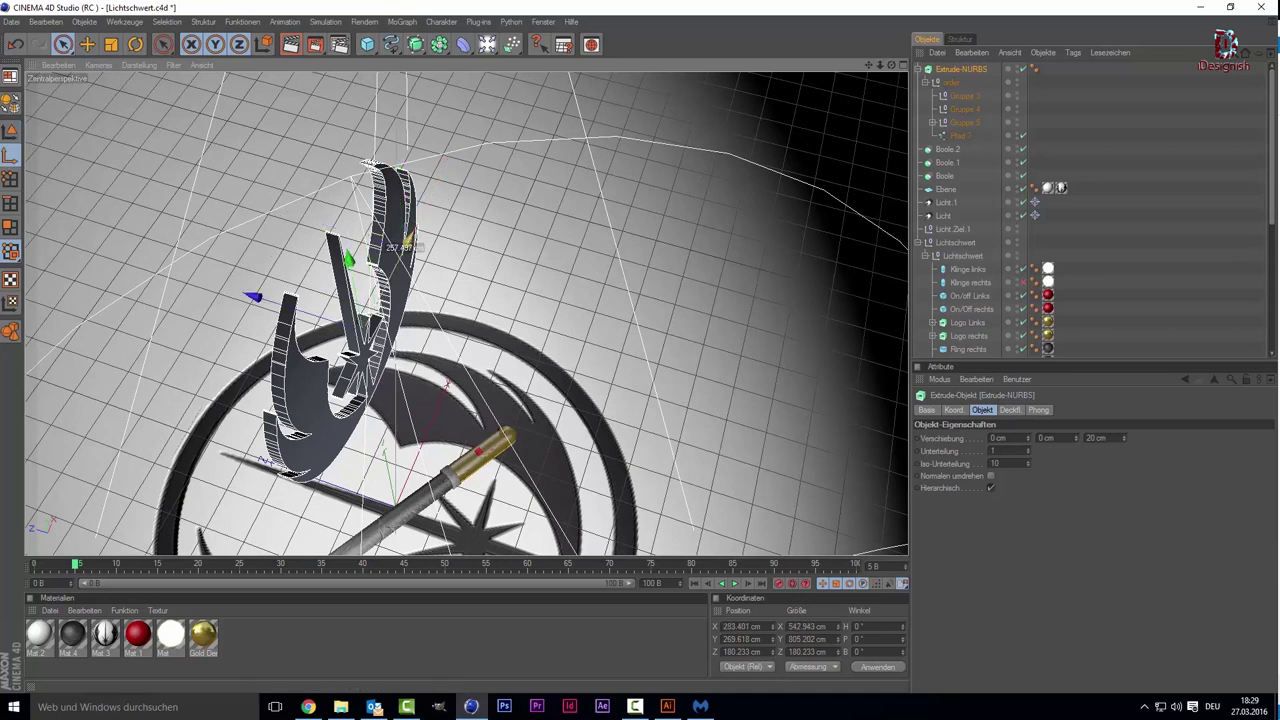
# Step: Scale the emblem down to about a quarter and move it back and lower
pyautogui.press('l')
pyautogui.moveTo(179, 251)
pyautogui.keyDown('alt'); pyautogui.mouseDown()
pyautogui.moveTo(249, 279)
pyautogui.moveTo(215, 230)
pyautogui.mouseUp(); pyautogui.keyUp('alt')
pyautogui.click(113, 45)
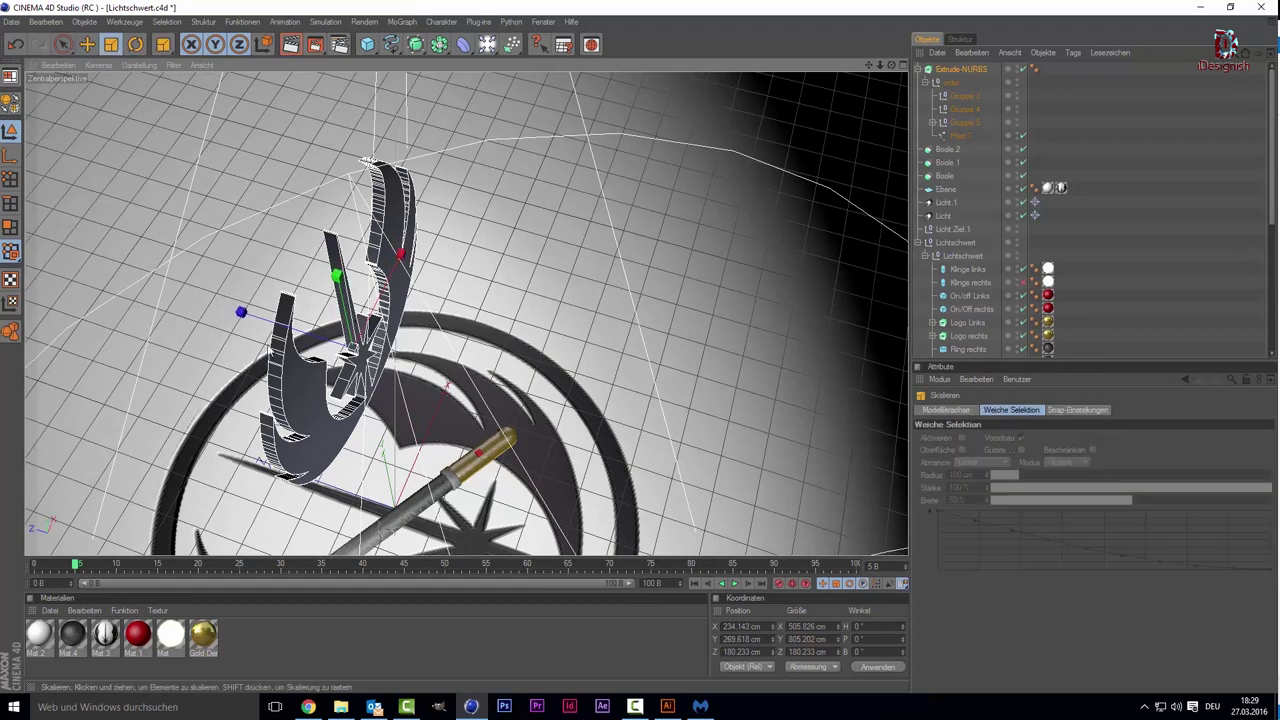
pyautogui.moveTo(560, 250)
pyautogui.mouseDown()
pyautogui.moveTo(424, 247)
pyautogui.moveTo(845, 50)
pyautogui.moveTo(825, 85)
pyautogui.mouseUp()
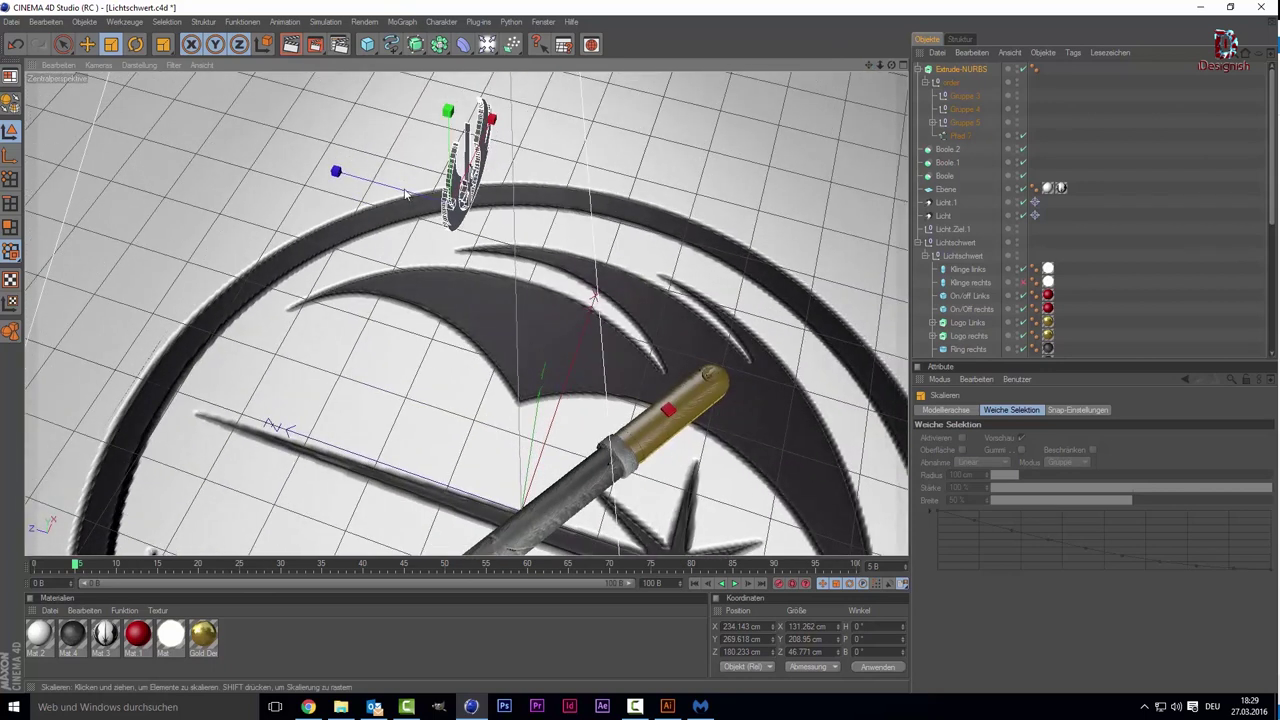
pyautogui.press('space')
pyautogui.moveTo(405, 195); pyautogui.dragTo(535, 187)
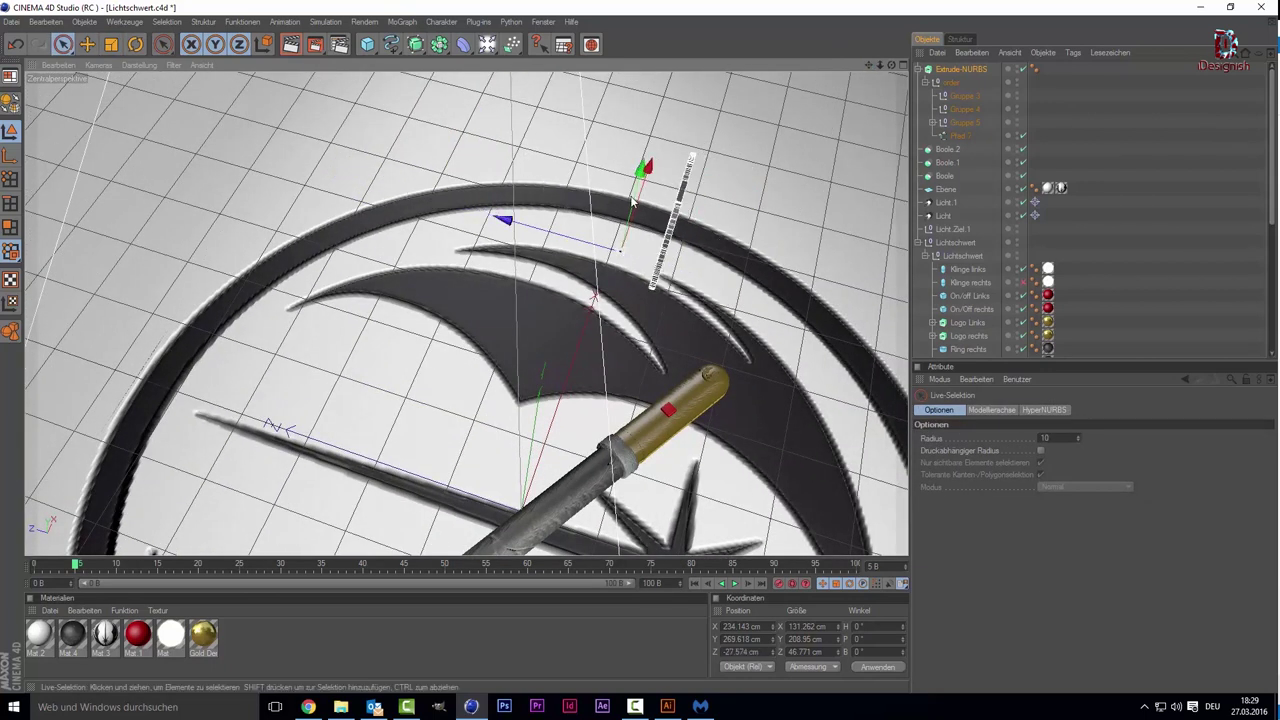
pyautogui.moveTo(632, 201)
pyautogui.mouseDown()
pyautogui.moveTo(625, 270)
pyautogui.moveTo(651, 214)
pyautogui.moveTo(949, 6)
pyautogui.mouseUp()
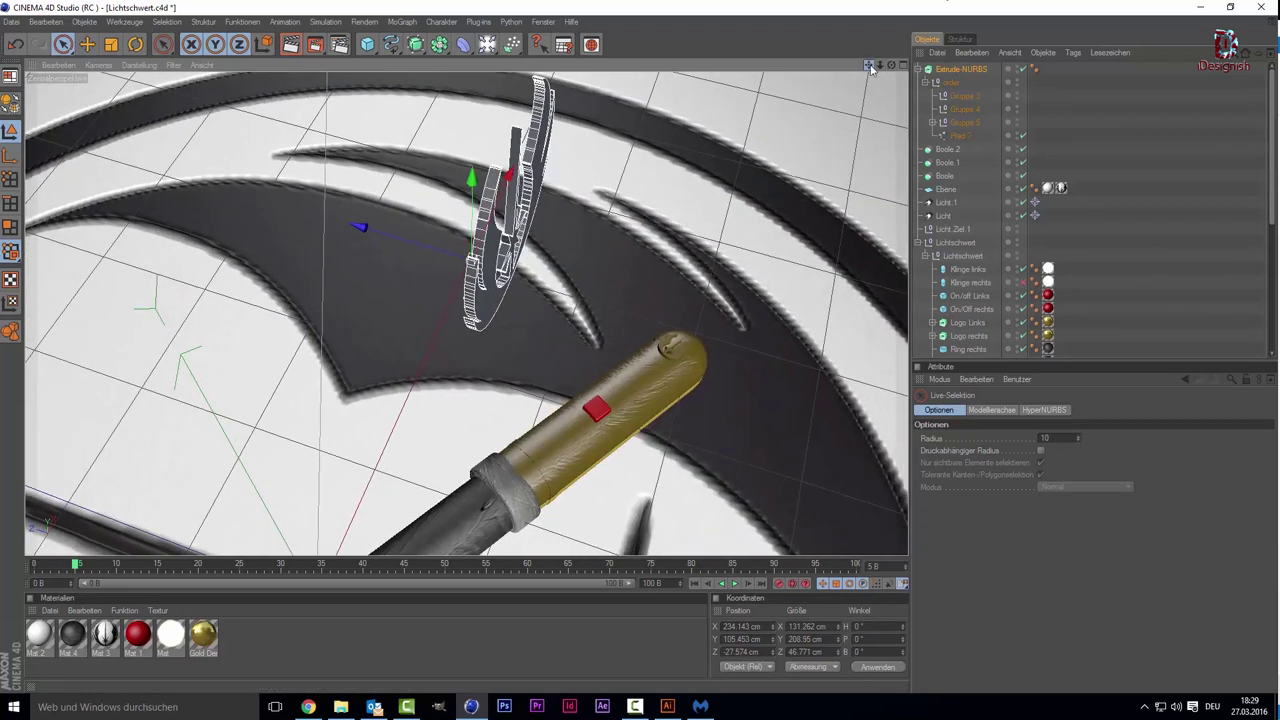
pyautogui.moveTo(872, 68); pyautogui.dragTo(157, 62)
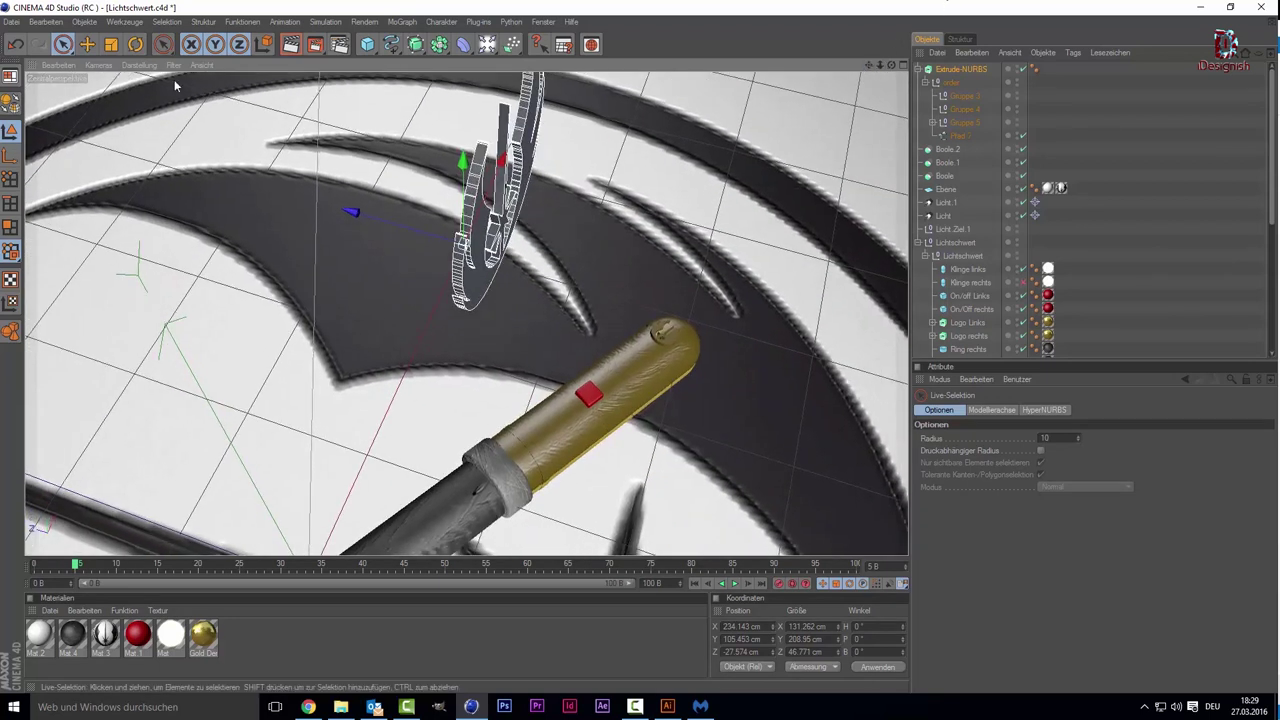
# Step: Rotate the emblem about 62° and 19°, lowering then raising it near the hilt
pyautogui.click(136, 46)
pyautogui.moveTo(508, 297); pyautogui.dragTo(643, 231)
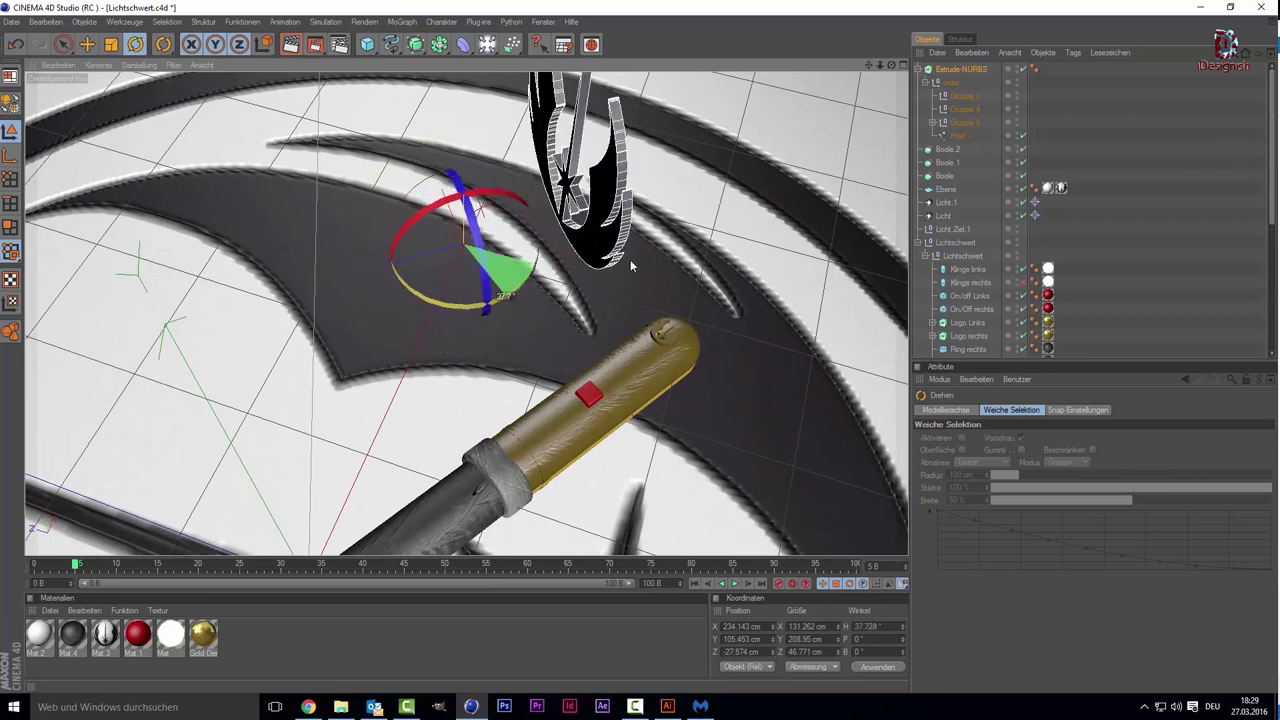
pyautogui.press('space')
pyautogui.moveTo(466, 162); pyautogui.dragTo(462, 285)
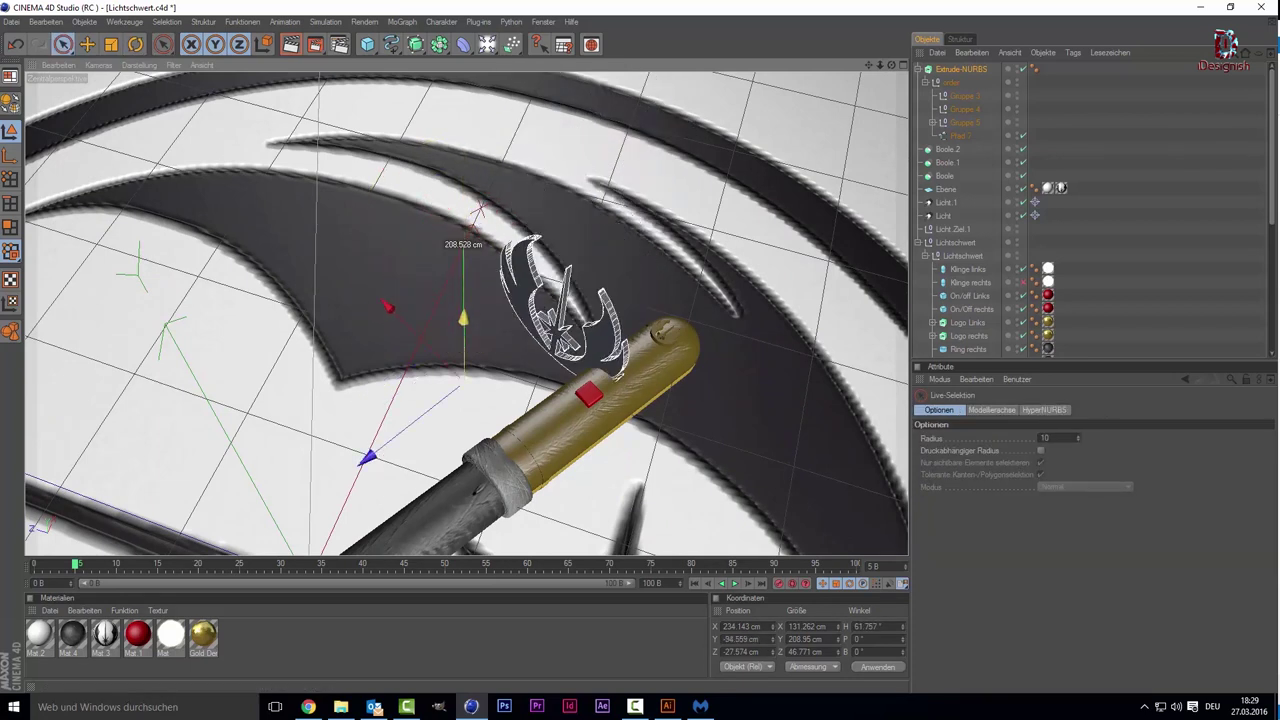
pyautogui.press('space')
pyautogui.moveTo(451, 376); pyautogui.dragTo(433, 369)
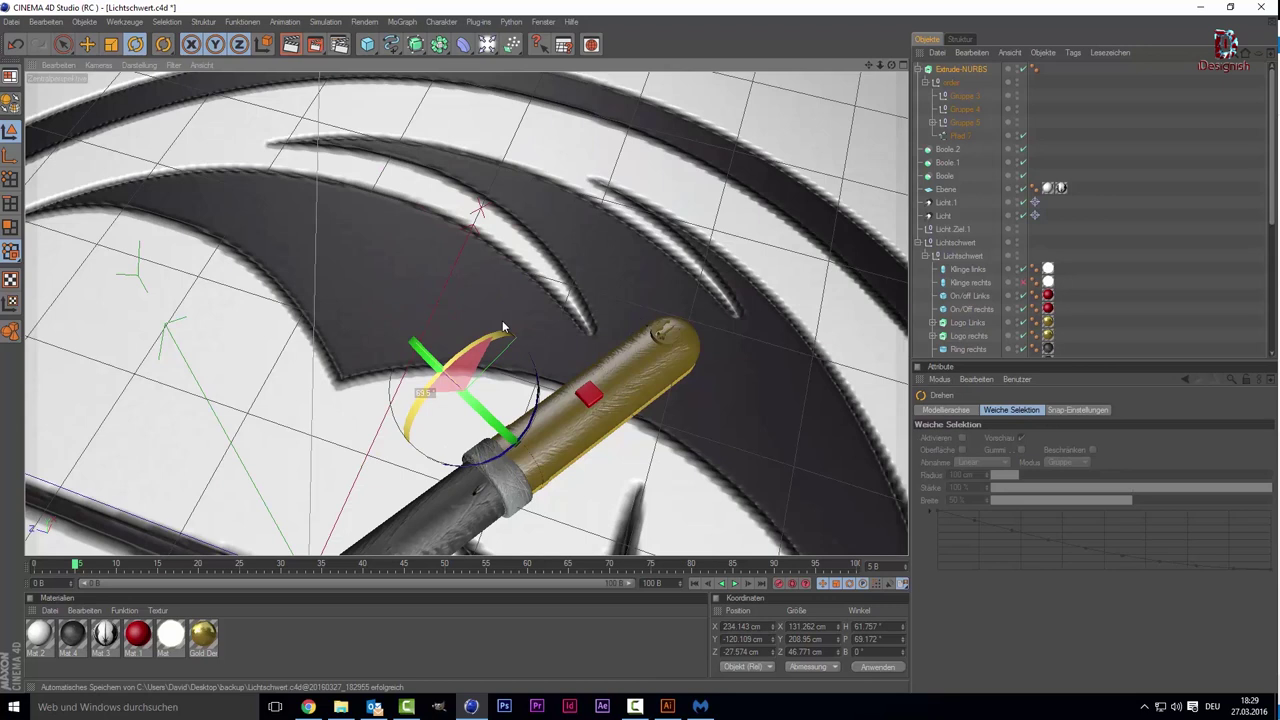
pyautogui.press('space')
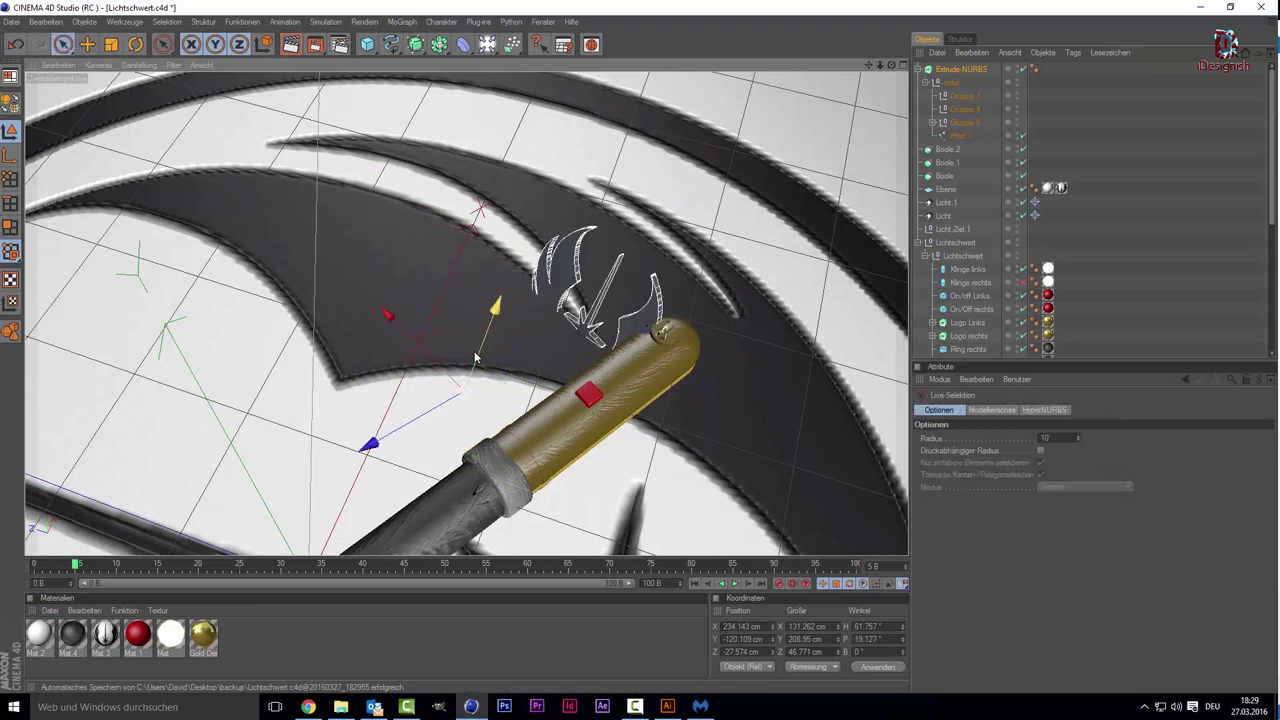
pyautogui.moveTo(491, 306); pyautogui.dragTo(500, 135)
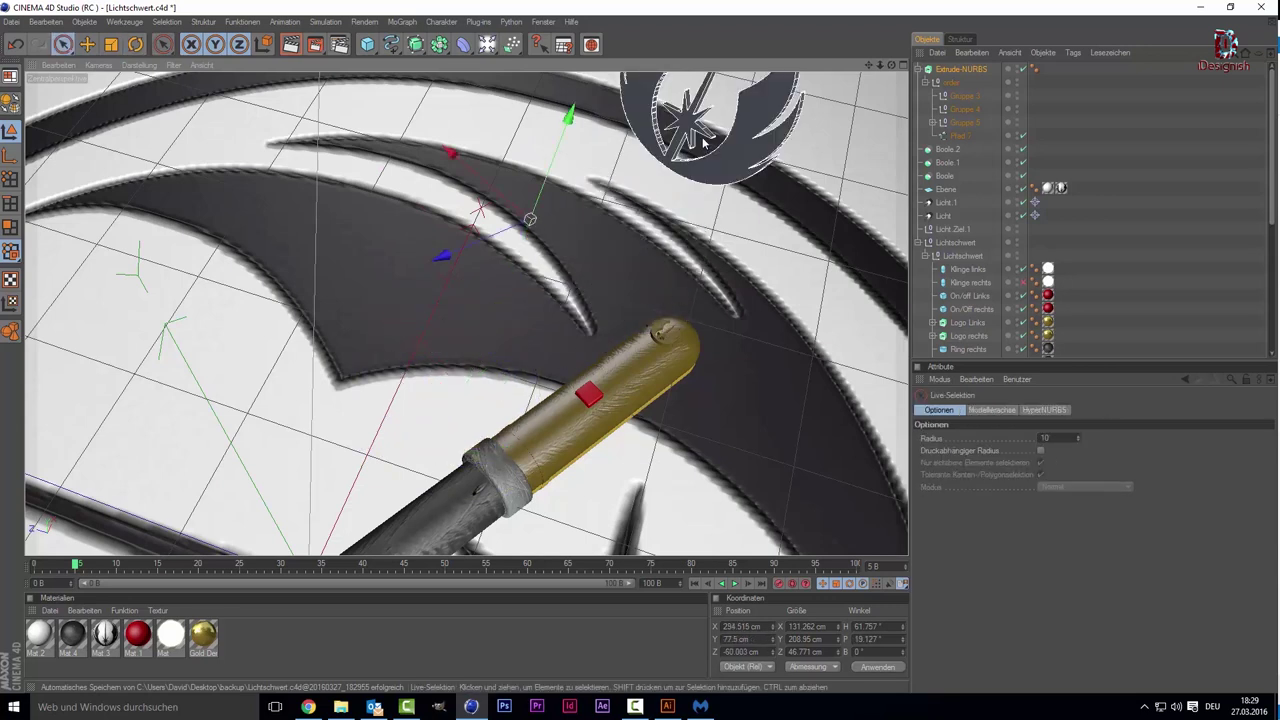
pyautogui.hotkey('ctrl', 'z')
pyautogui.hotkey('ctrl', 'z')
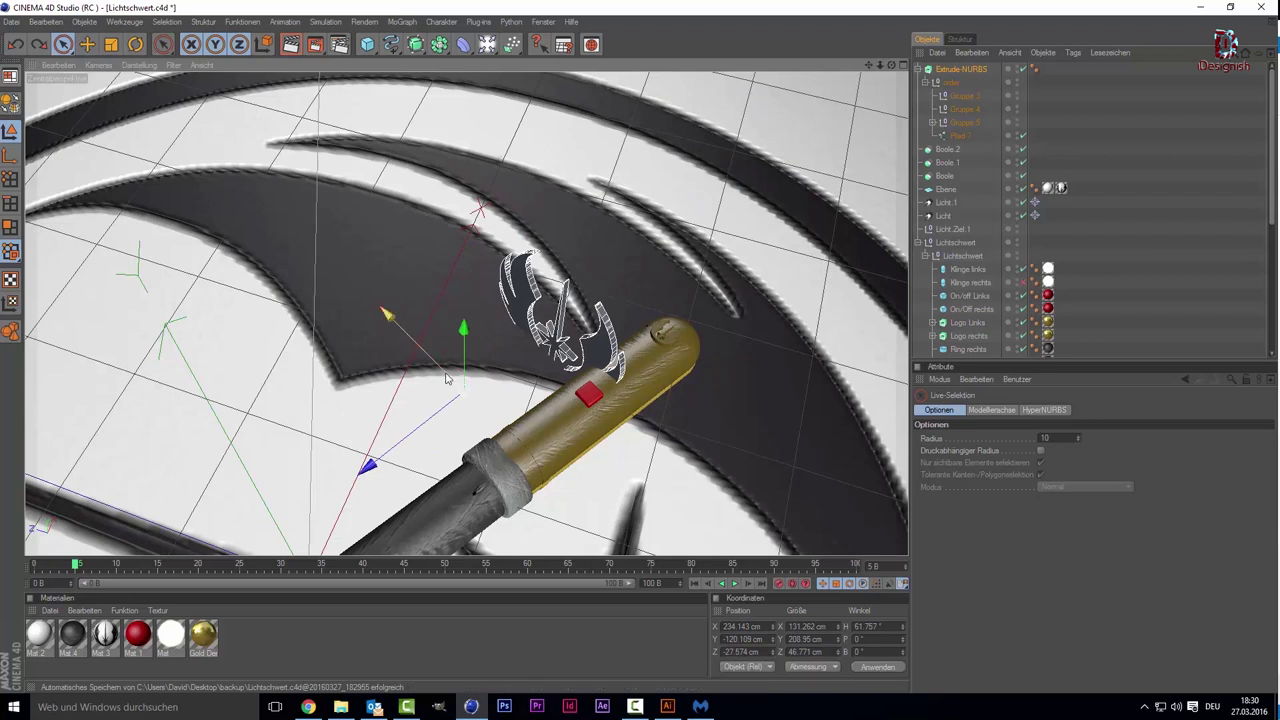
pyautogui.moveTo(463, 335); pyautogui.dragTo(463, 258)
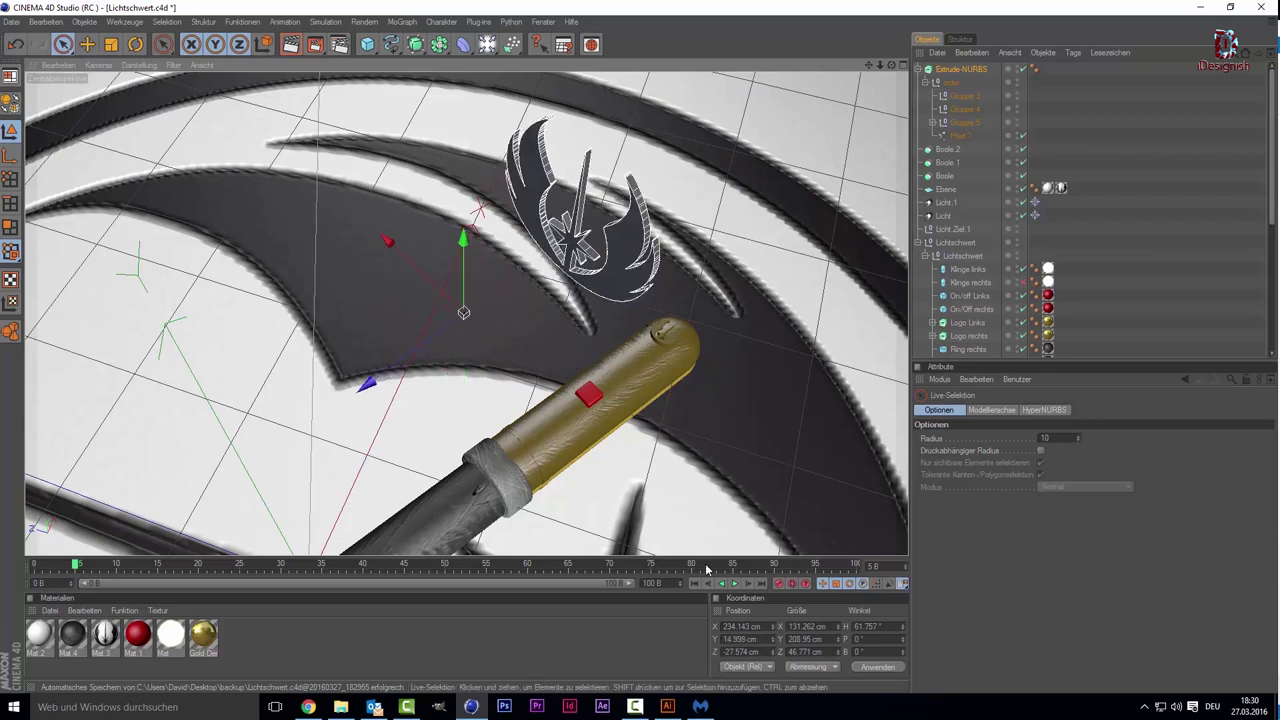
# Step: Set the emblem's P rotation to 90° and lift it higher above the plane
pyautogui.click(862, 639)
pyautogui.write('90')
pyautogui.press('Return')
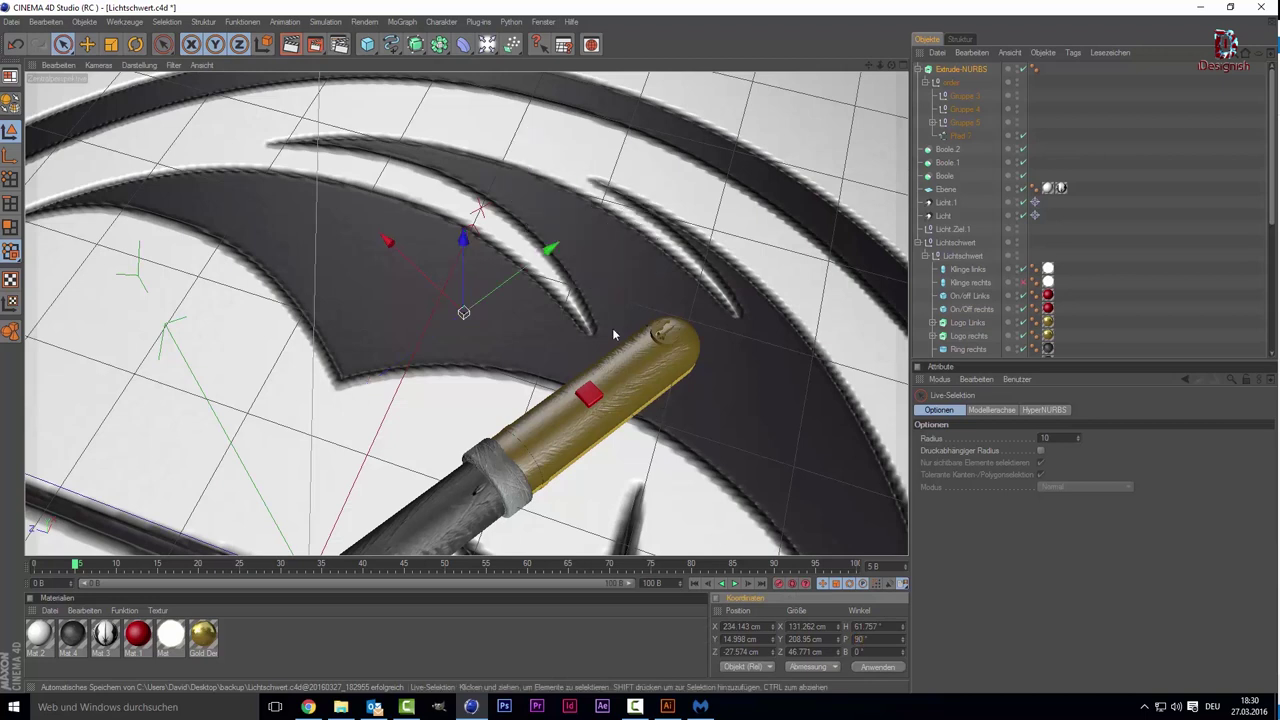
pyautogui.moveTo(463, 300); pyautogui.dragTo(463, 225)
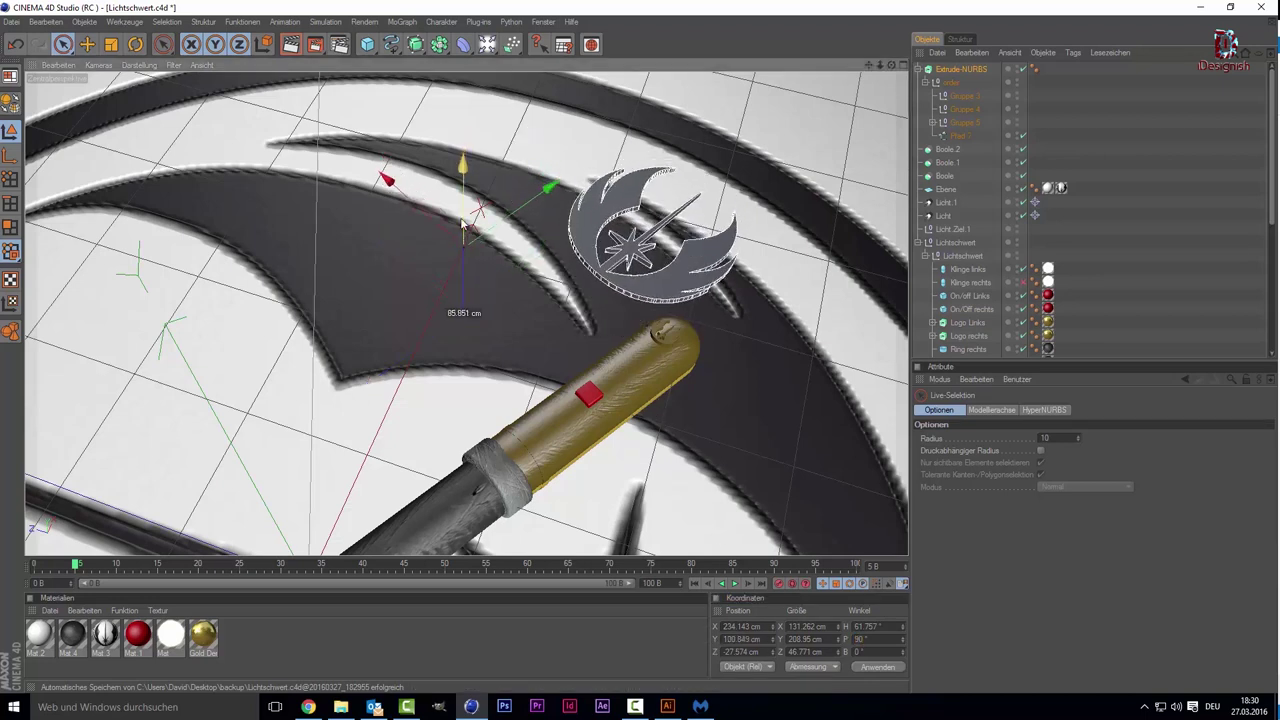
# Step: Shrink the emblem to a small size and move it toward the hilt's rounded end
pyautogui.click(135, 44)
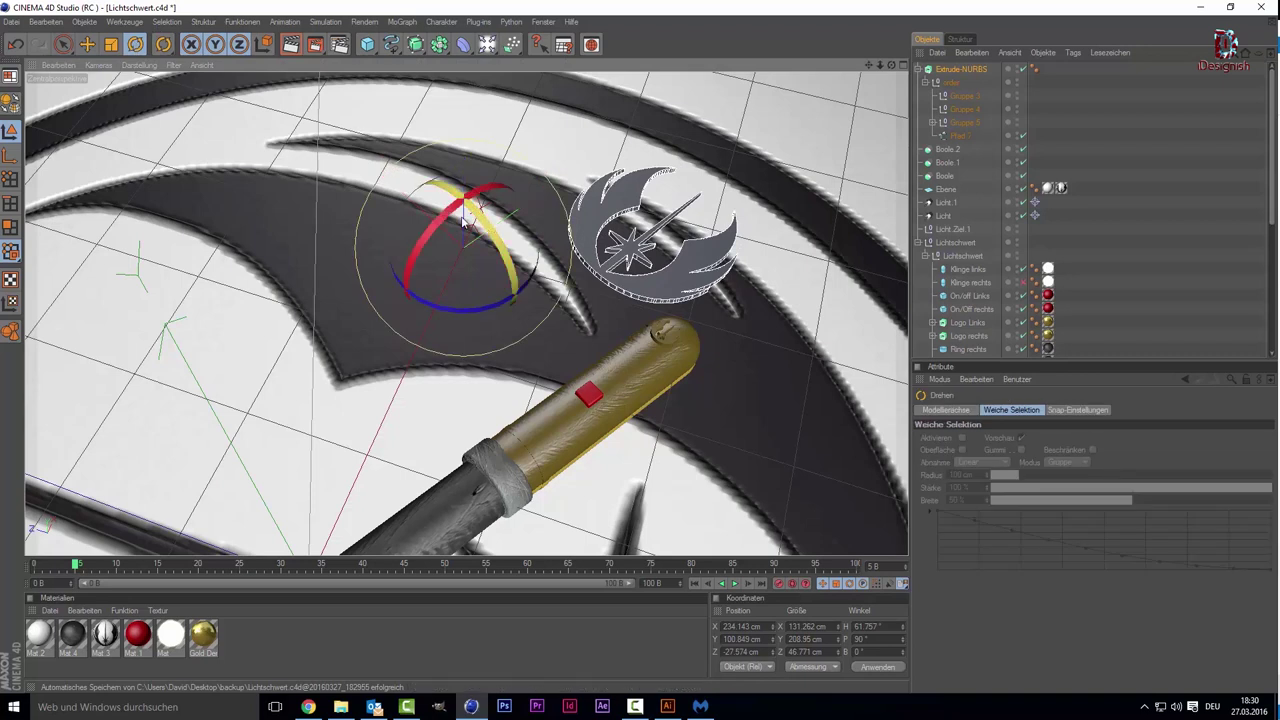
pyautogui.click(106, 47)
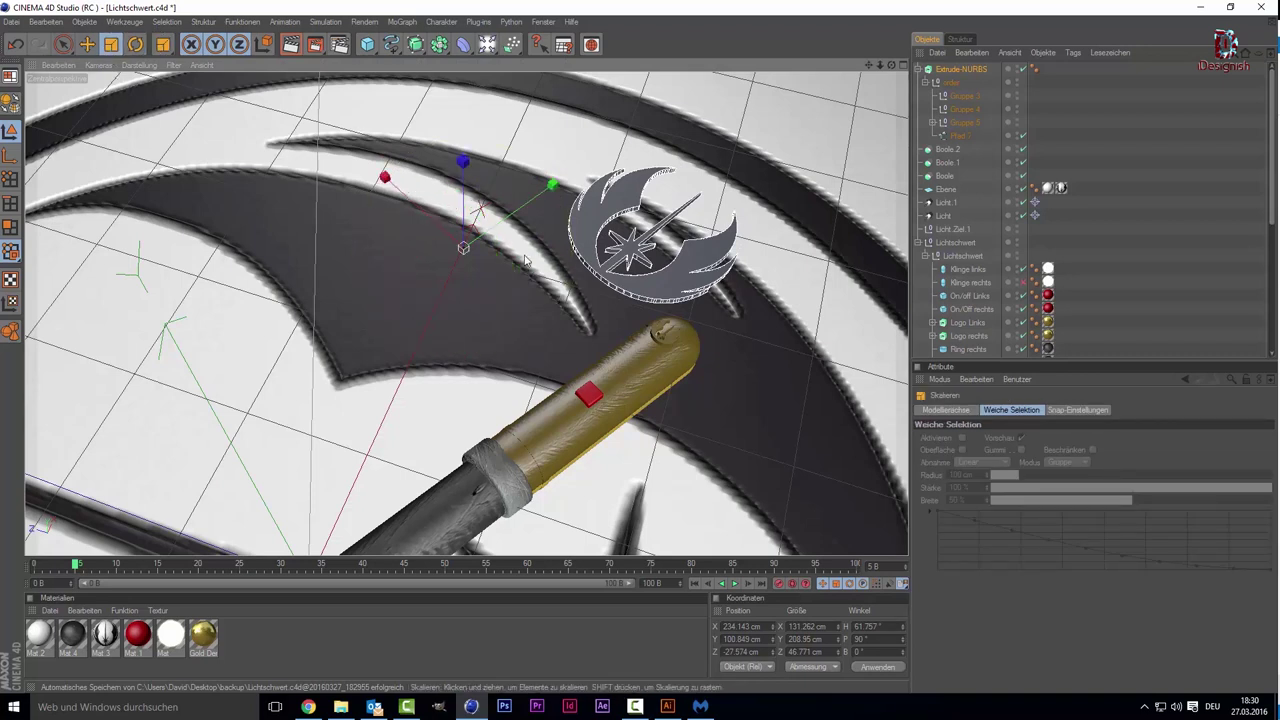
pyautogui.moveTo(466, 253); pyautogui.dragTo(487, 246)
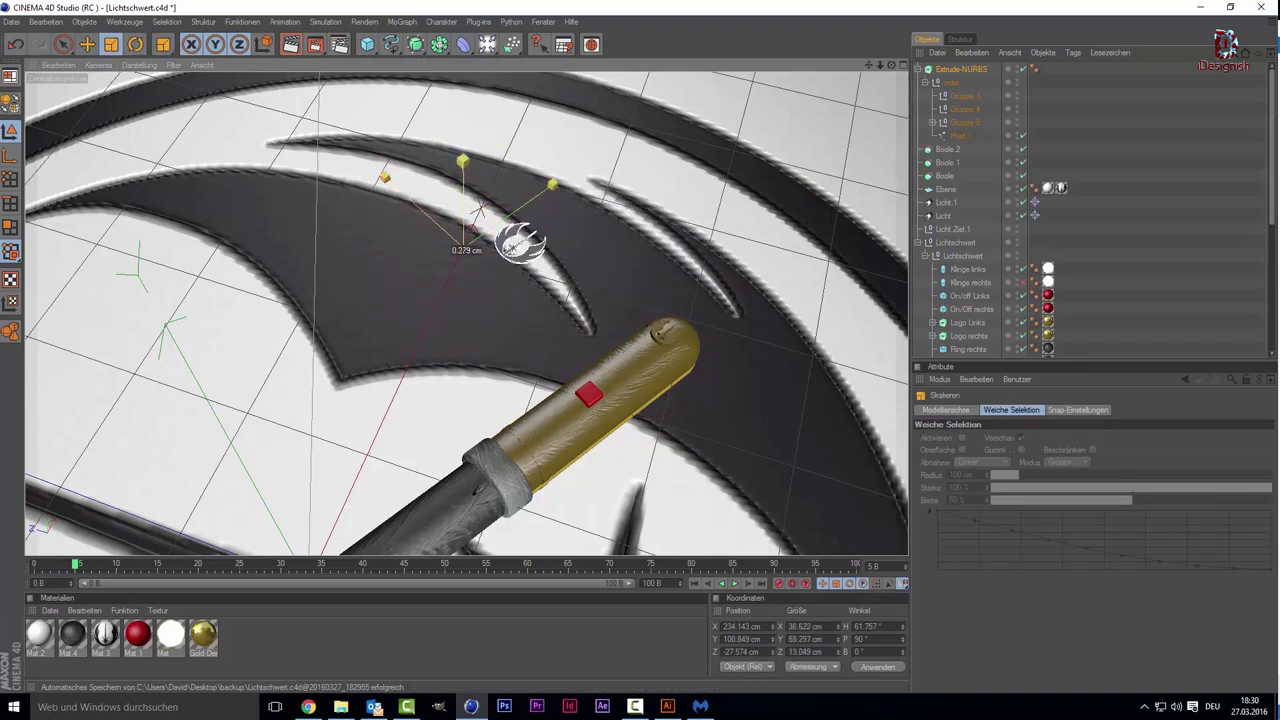
pyautogui.press('9')
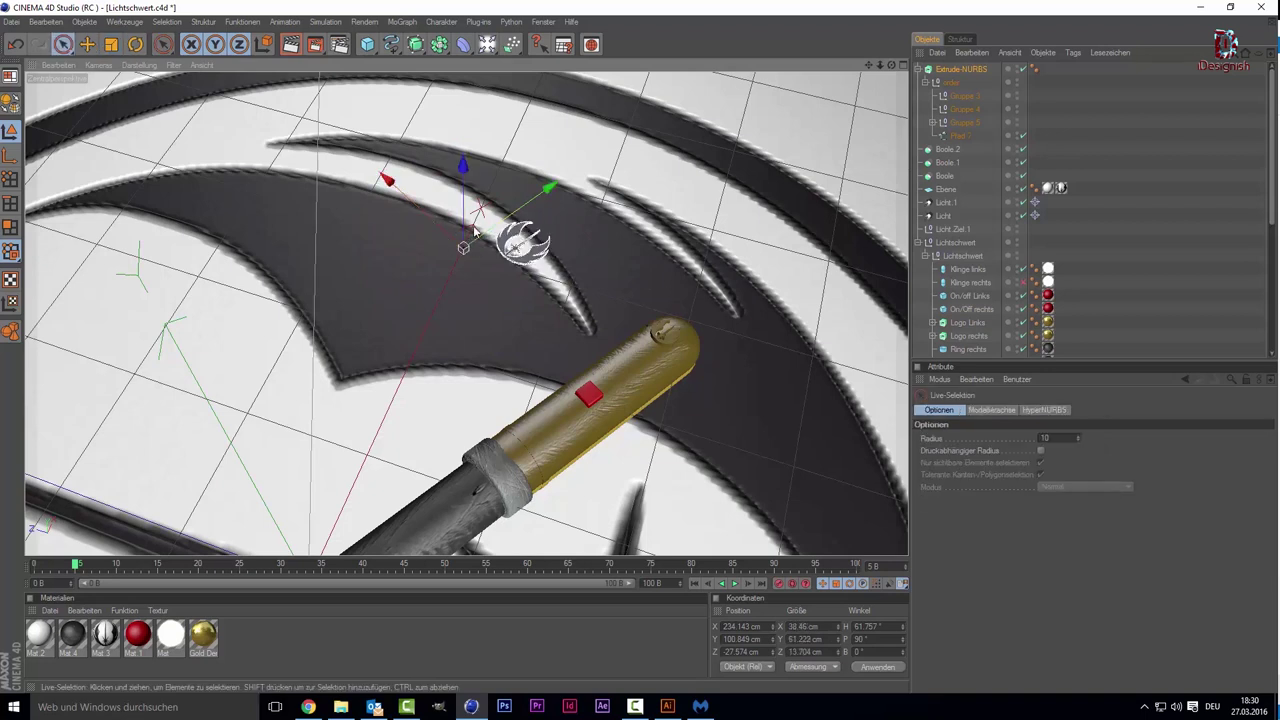
pyautogui.click(533, 304)
pyautogui.click(520, 250)
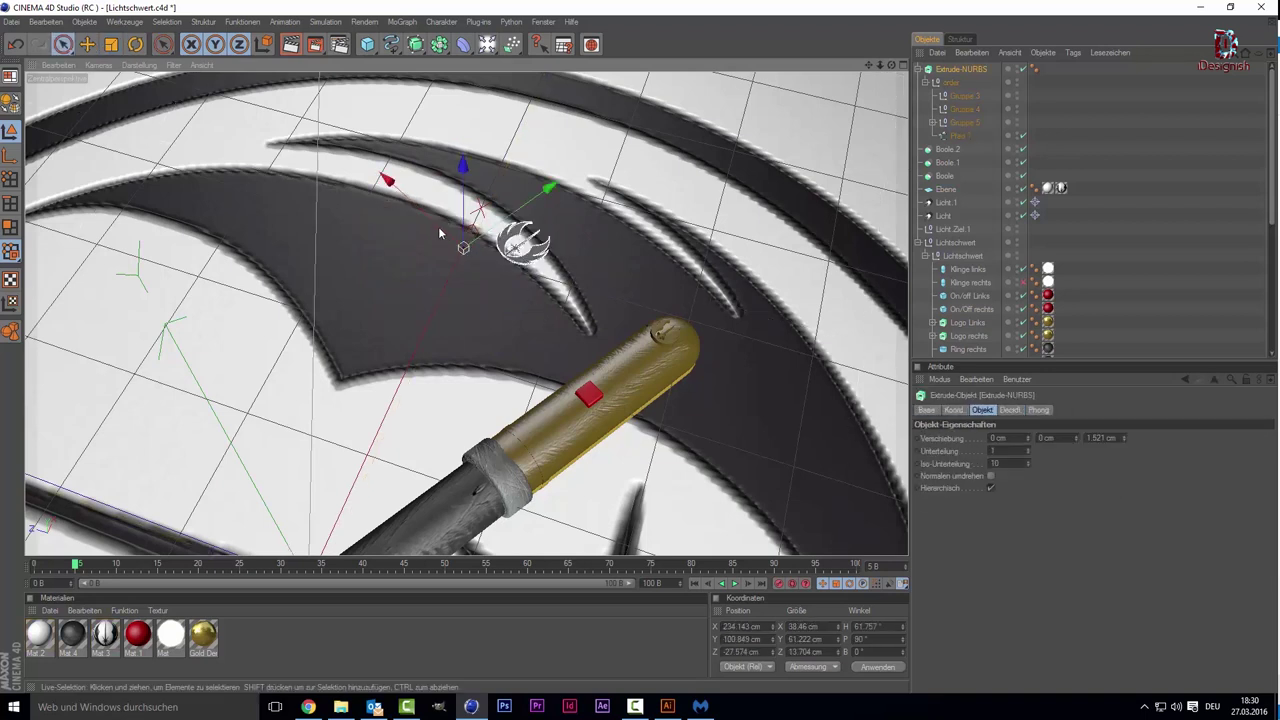
pyautogui.moveTo(386, 177)
pyautogui.mouseDown()
pyautogui.moveTo(480, 262)
pyautogui.moveTo(446, 240)
pyautogui.mouseUp()
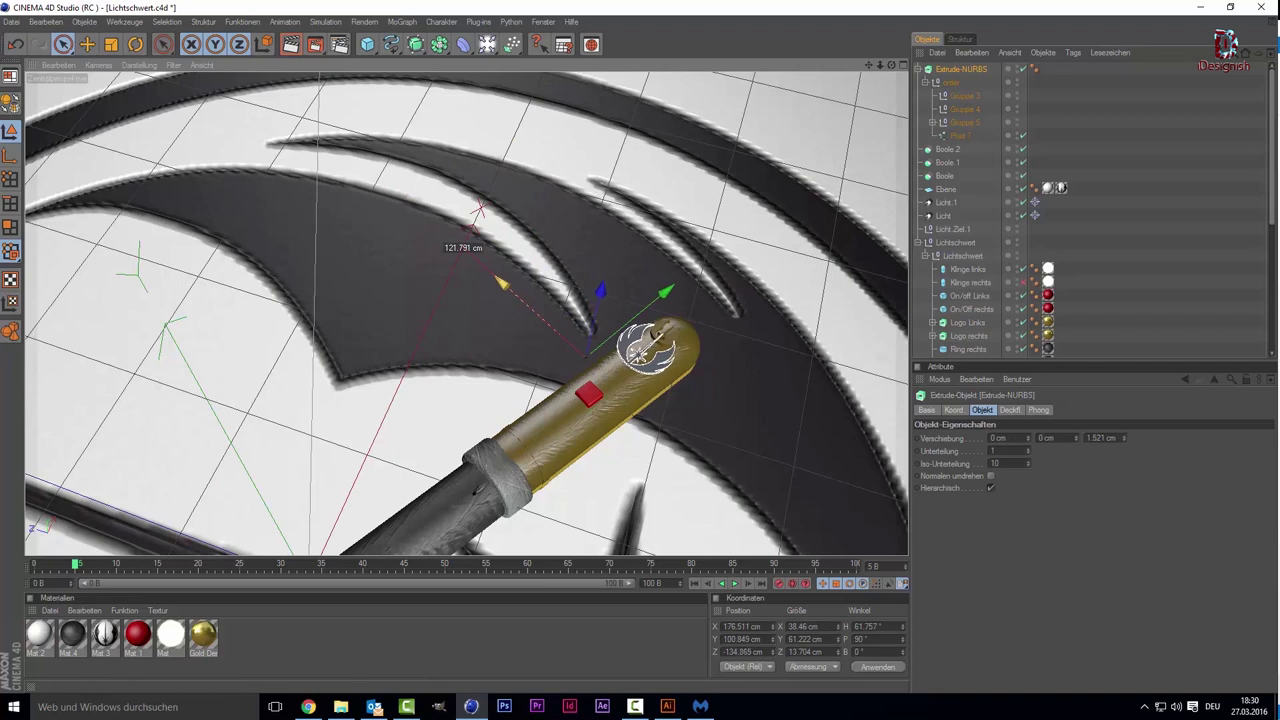
# Step: Lower the emblem onto the gold hilt beside the red button, at X 184.004 cm, Y 45.678 cm
pyautogui.scroll(3, 446, 240)
pyautogui.moveTo(676, 344); pyautogui.dragTo(660, 380)
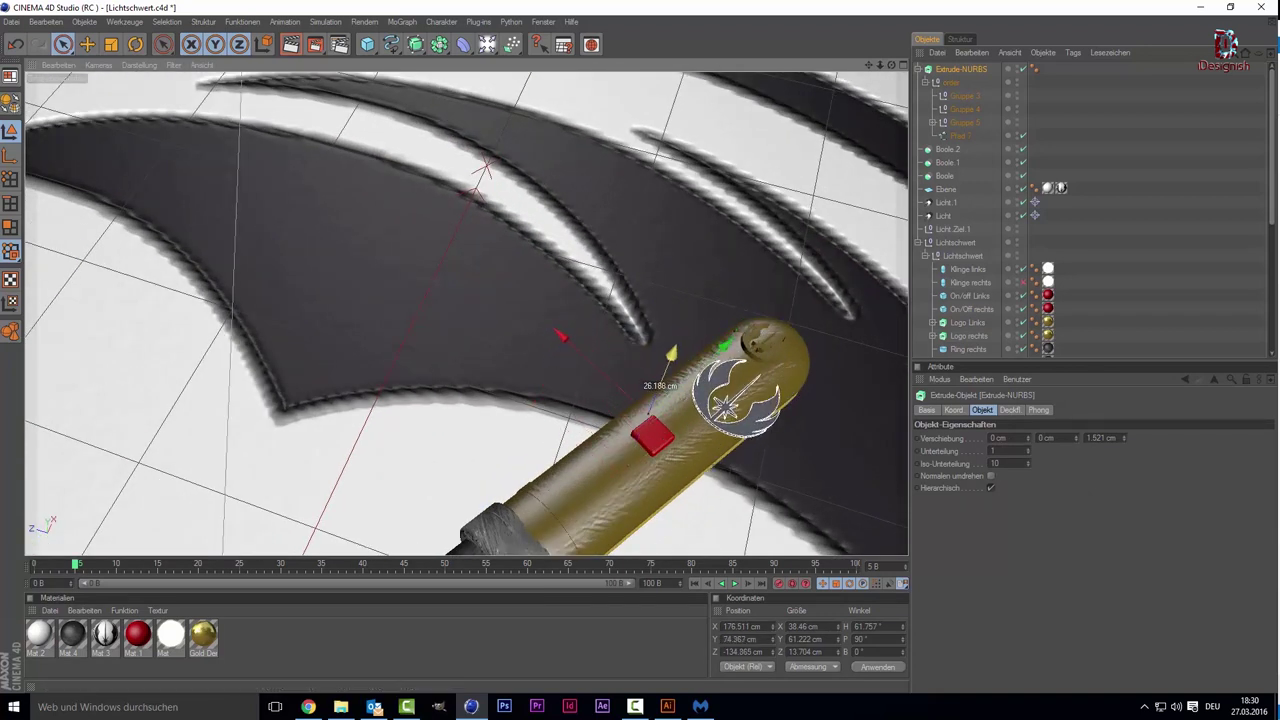
pyautogui.moveTo(660, 378); pyautogui.dragTo(640, 404)
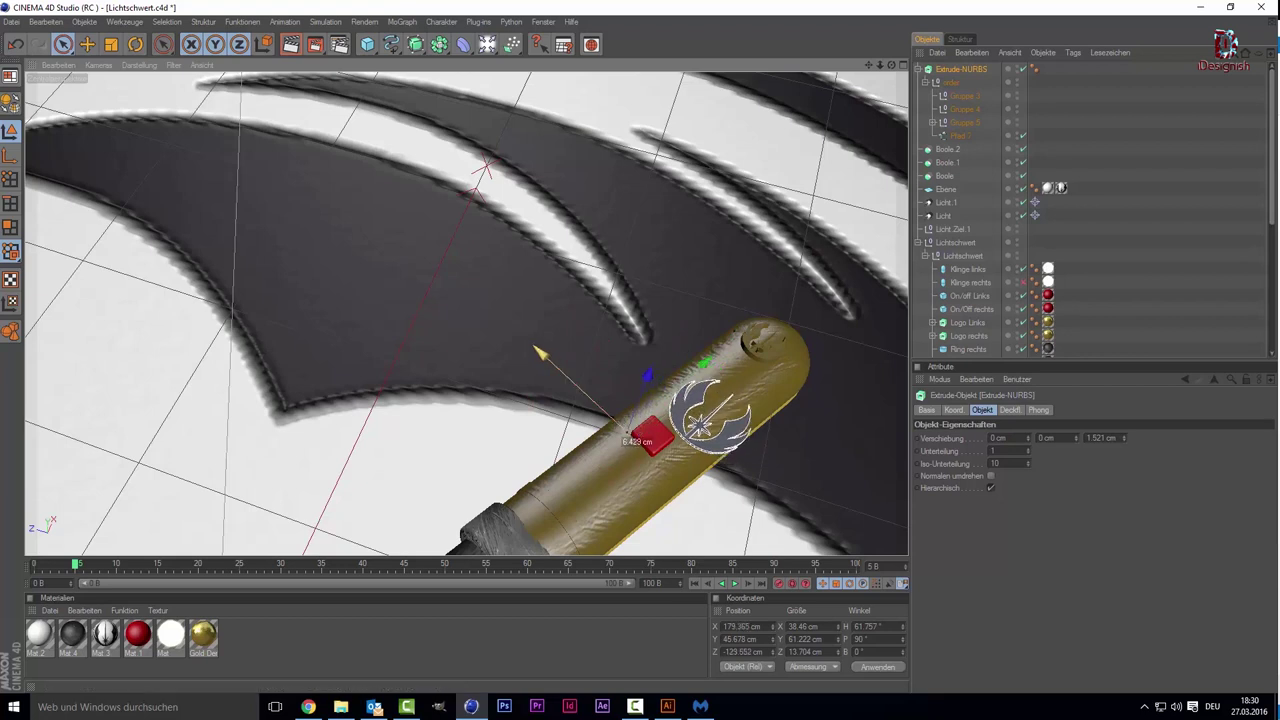
pyautogui.moveTo(550, 361); pyautogui.dragTo(527, 340)
pyautogui.scroll(3, 792, 258)
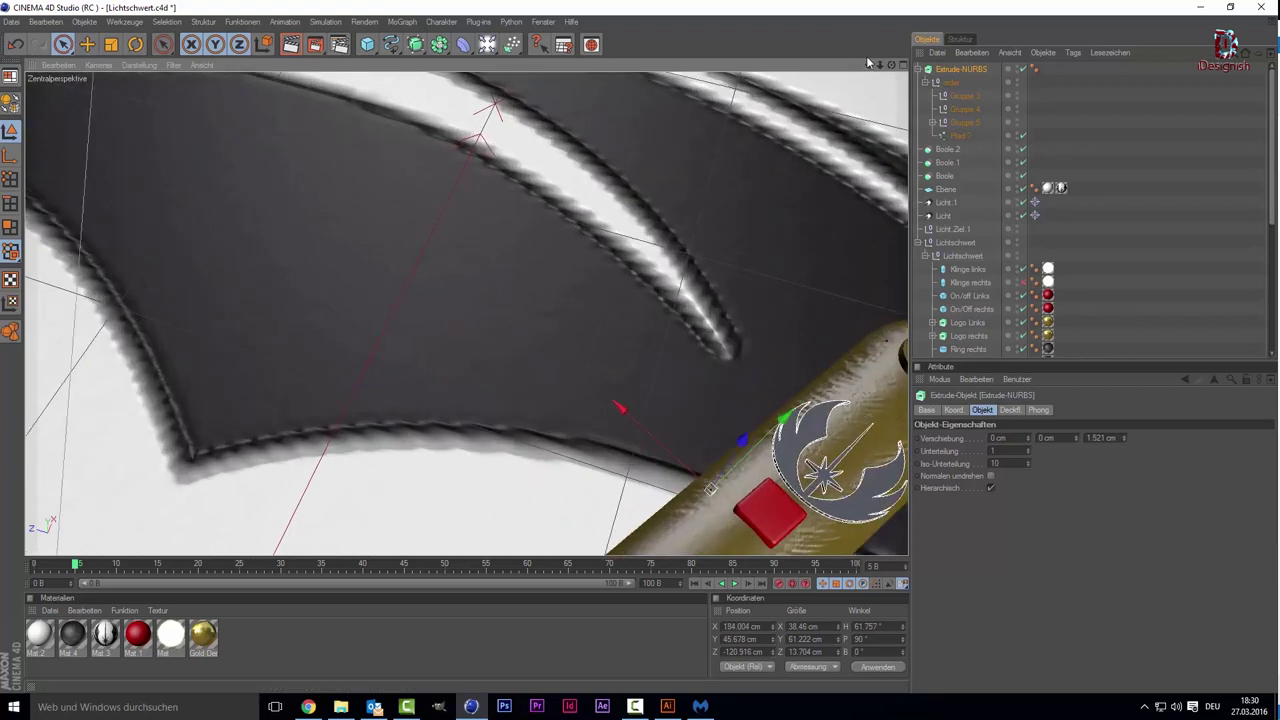
pyautogui.keyDown('alt'); pyautogui.moveTo(700, 300); pyautogui.dragTo(644, 209); pyautogui.keyUp('alt')
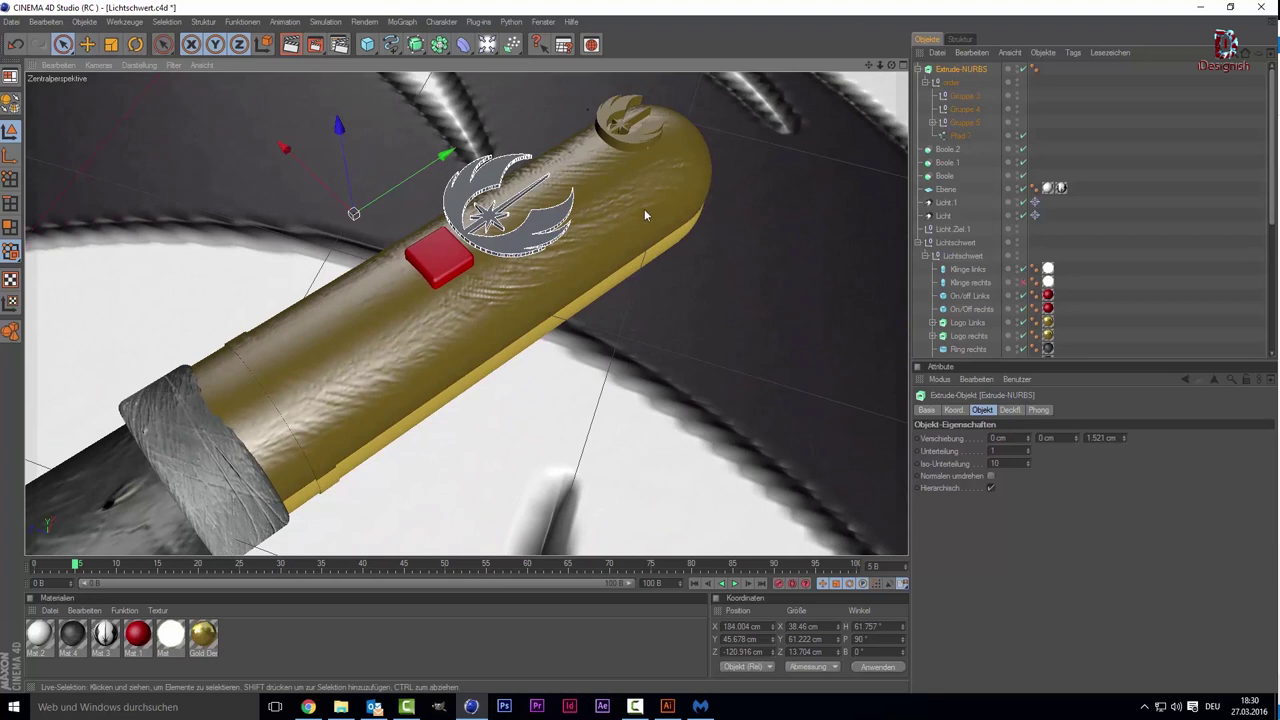
pyautogui.scroll(3, 644, 209)
pyautogui.keyDown('alt'); pyautogui.moveTo(436, 163); pyautogui.dragTo(837, 95, button='right'); pyautogui.keyUp('alt')
pyautogui.moveTo(868, 64); pyautogui.dragTo(955, 72)
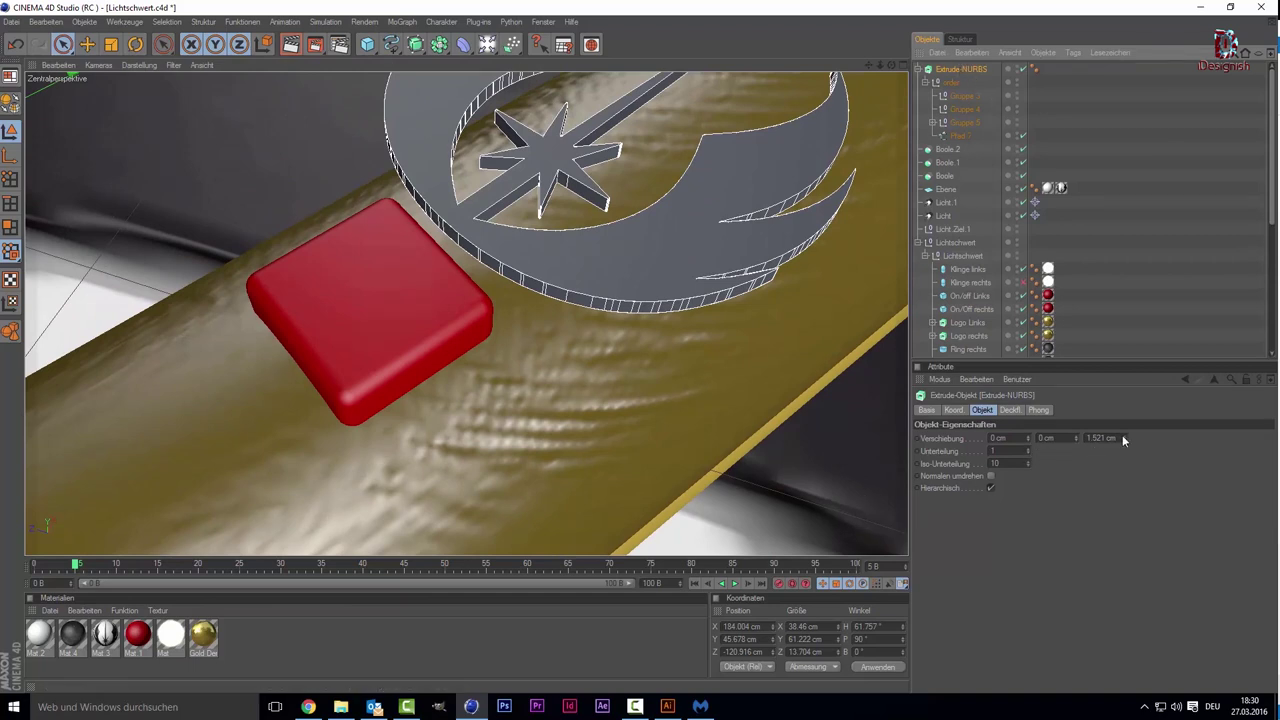
# Step: Deepen the emblem's extrusion offset and nudge it slightly lower onto the hilt
pyautogui.moveTo(1123, 437)
pyautogui.mouseDown()
pyautogui.moveTo(1123, 480)
pyautogui.moveTo(1123, 420)
pyautogui.moveTo(1122, 437)
pyautogui.mouseUp()
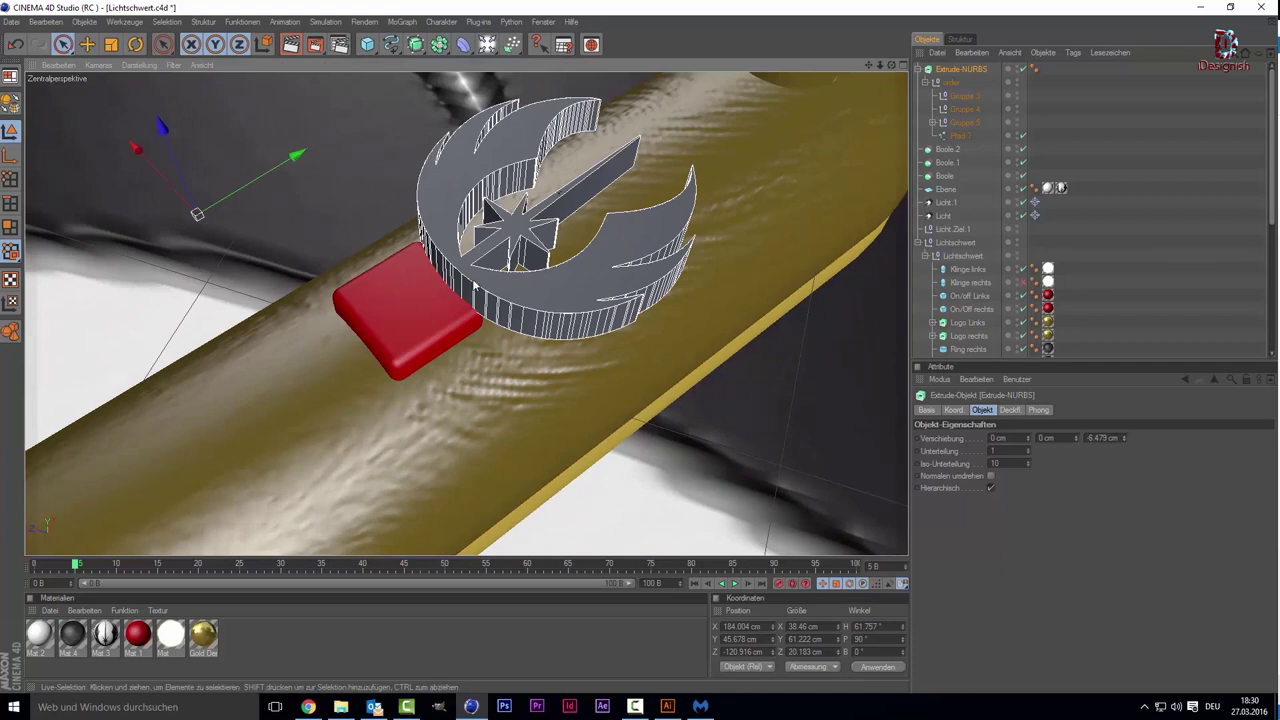
pyautogui.scroll(-3, 689, 240)
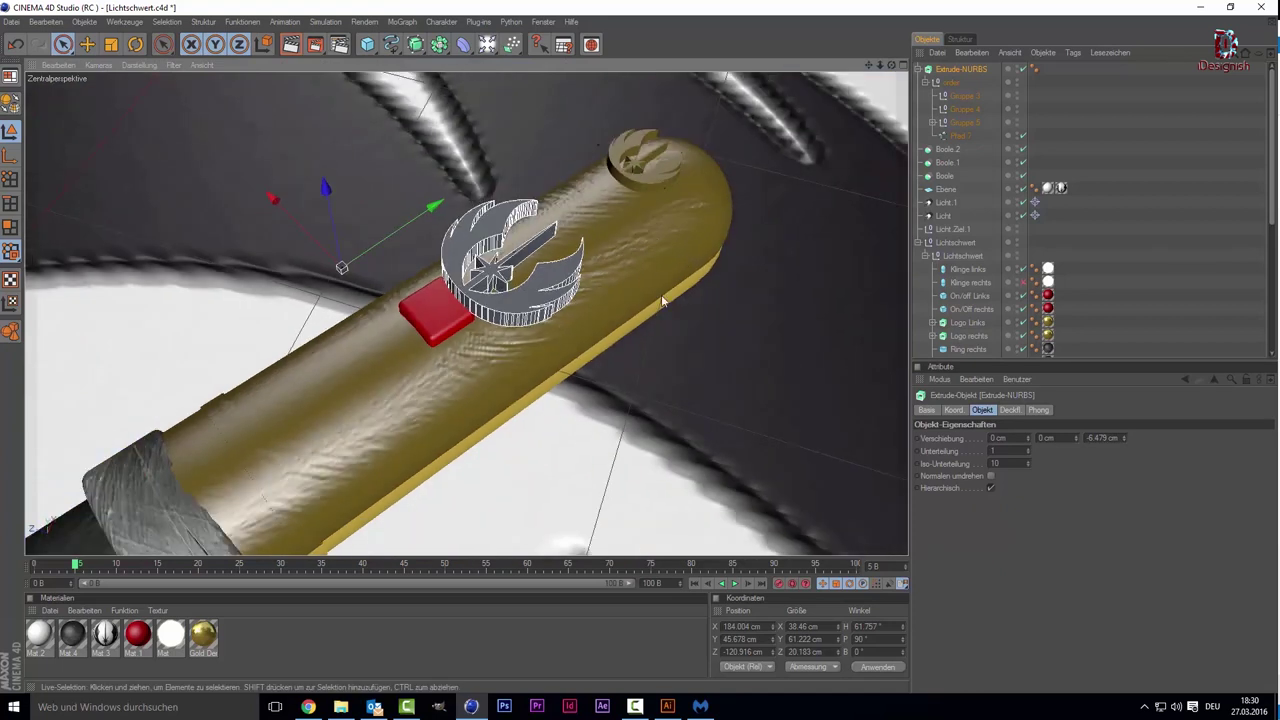
pyautogui.moveTo(433, 207); pyautogui.dragTo(478, 181)
pyautogui.scroll(3, 384, 228)
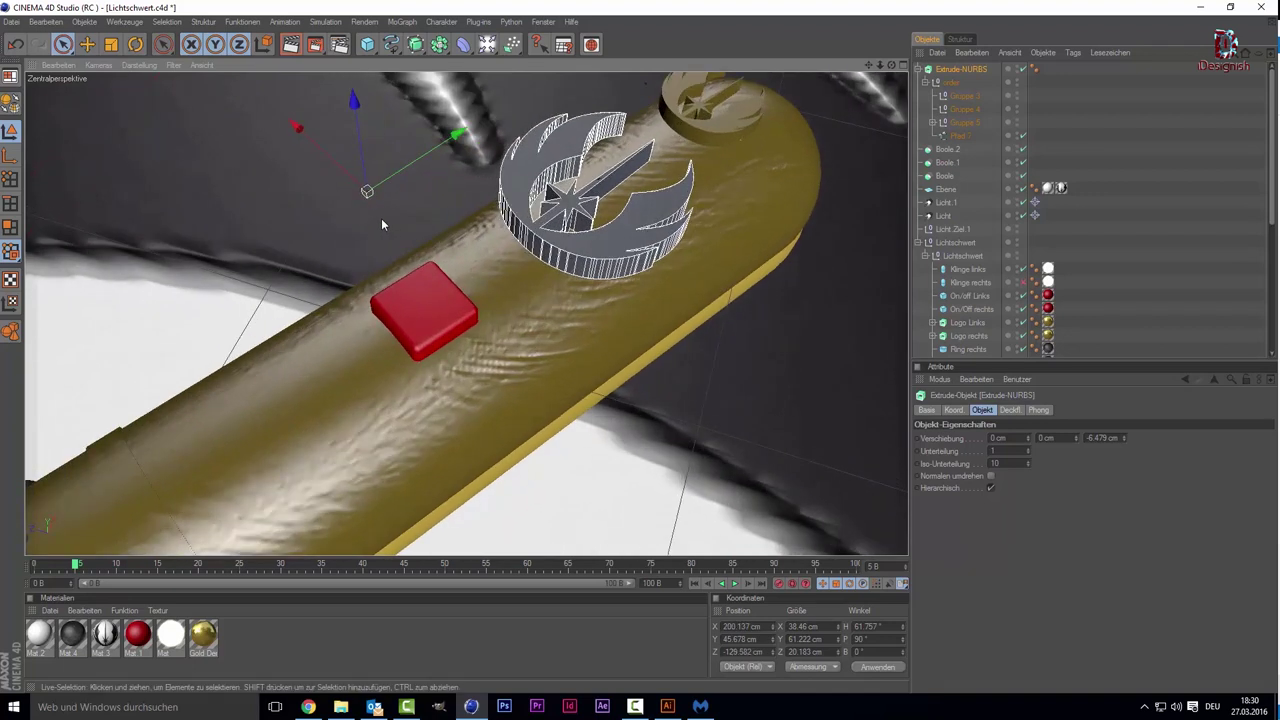
pyautogui.moveTo(333, 113); pyautogui.dragTo(338, 147)
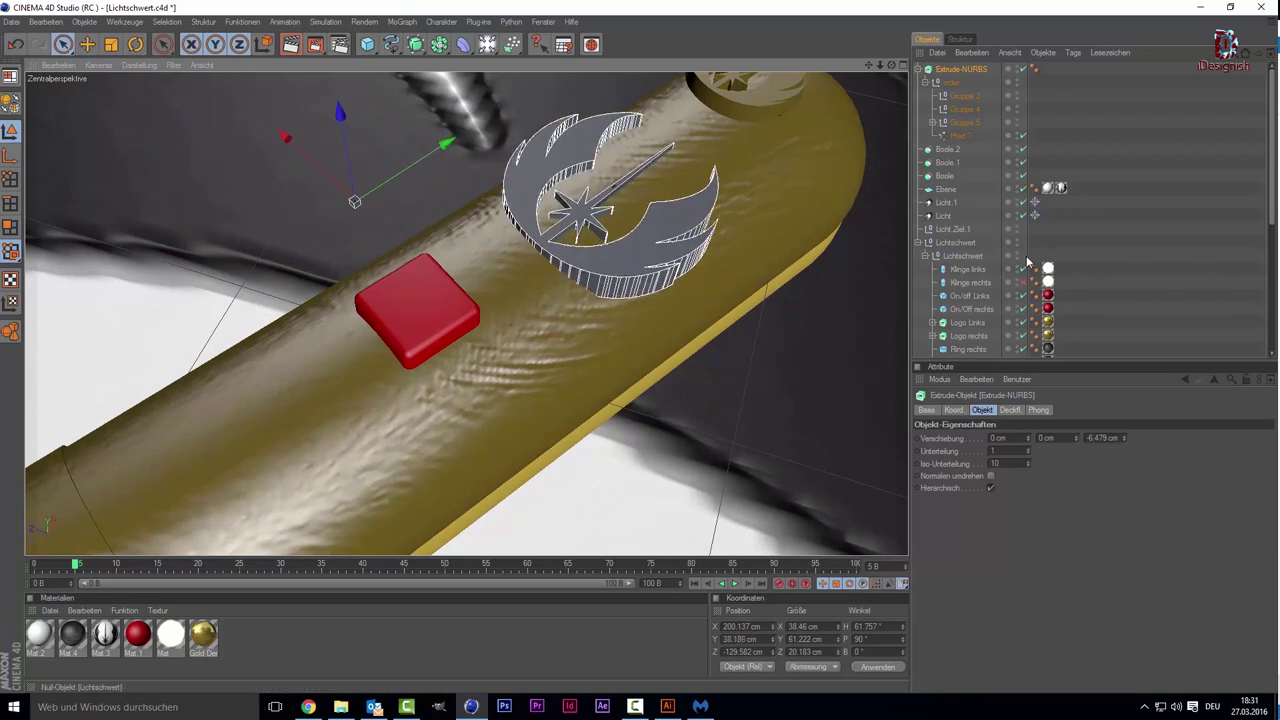
# Step: Fine-tune the Extrude-NURBS Verschiebung Z offset to -11.479 cm
pyautogui.moveTo(1123, 438); pyautogui.dragTo(1123, 470)
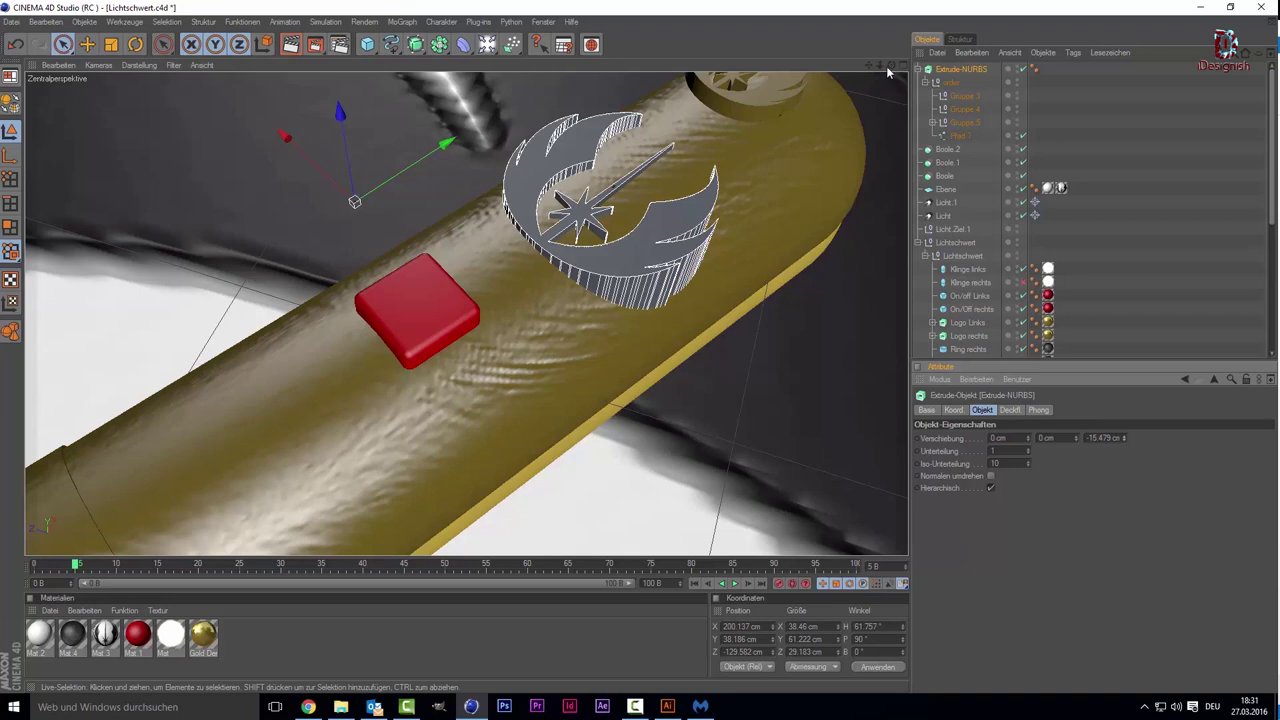
pyautogui.moveTo(888, 64)
pyautogui.mouseDown()
pyautogui.moveTo(760, 90)
pyautogui.moveTo(101, 295)
pyautogui.mouseUp()
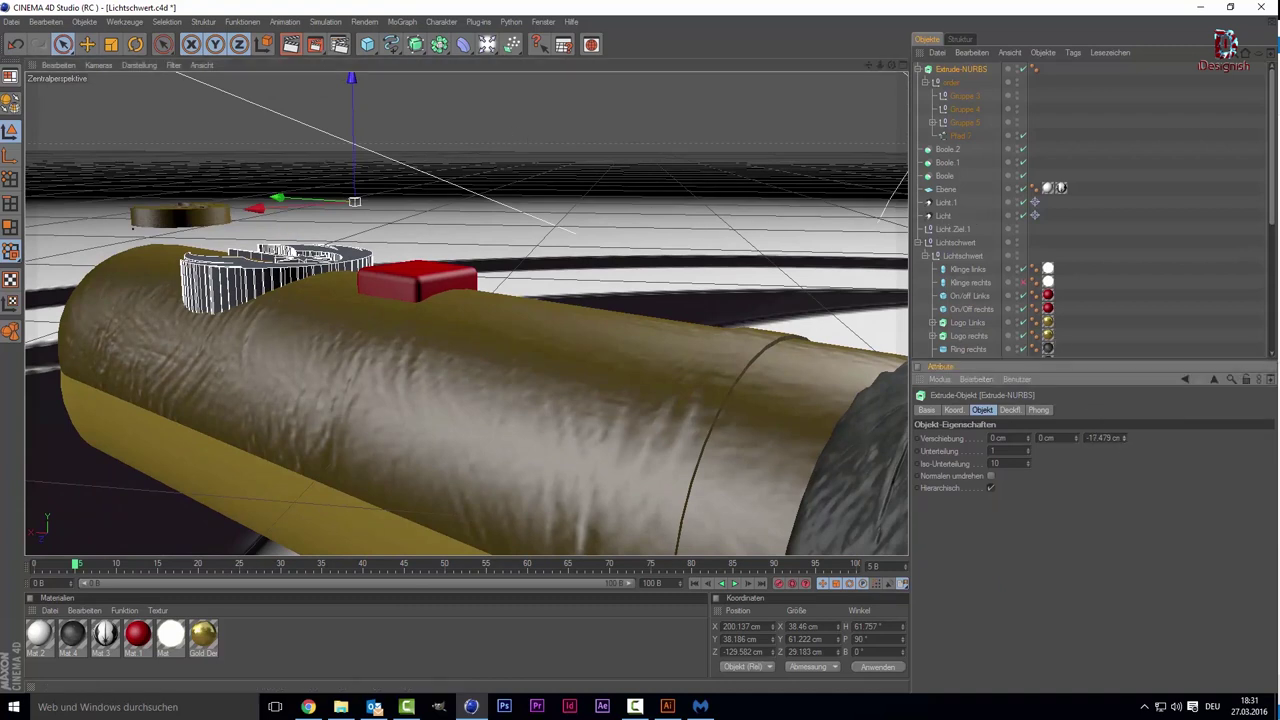
pyautogui.moveTo(1124, 437); pyautogui.dragTo(1124, 437)
pyautogui.moveTo(1124, 437); pyautogui.dragTo(1124, 437)
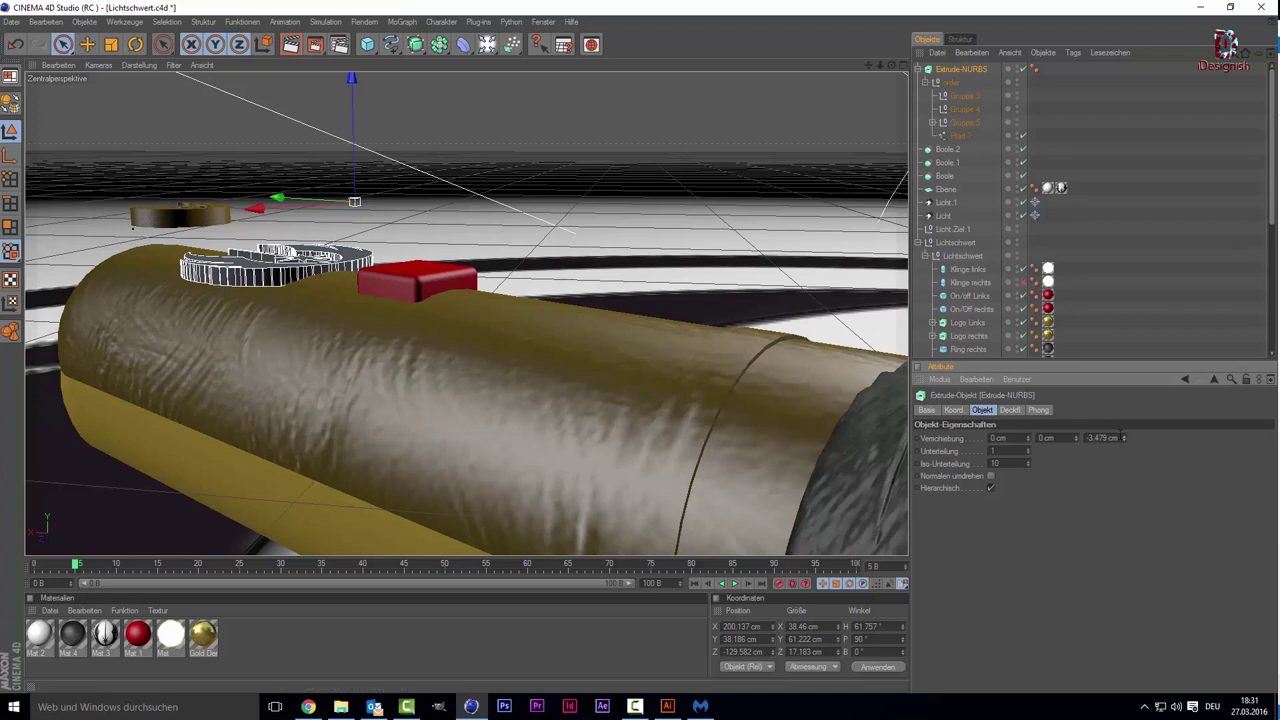
pyautogui.moveTo(1124, 437); pyautogui.dragTo(1124, 437)
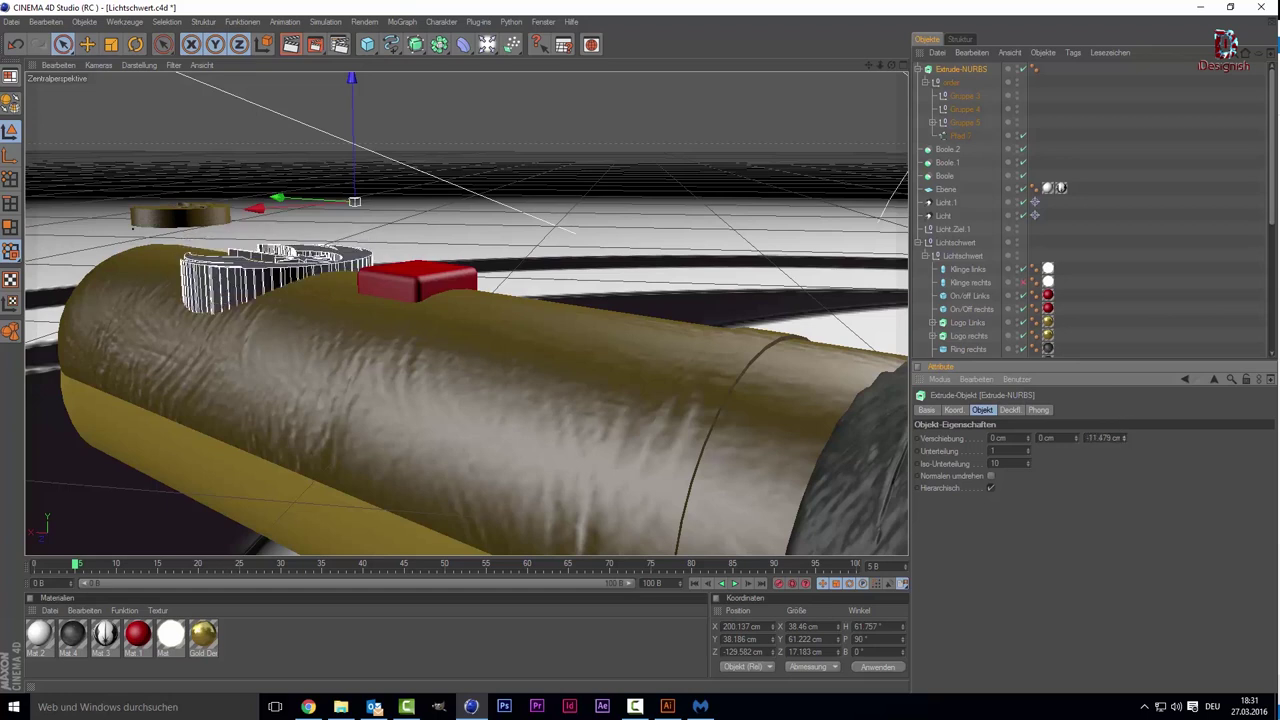
# Step: Orbit around the hilt and duplicate the emblem with copy and paste
pyautogui.moveTo(626, 321)
pyautogui.keyDown('alt'); pyautogui.mouseDown()
pyautogui.moveTo(624, 307)
pyautogui.moveTo(805, 132)
pyautogui.mouseUp(); pyautogui.keyUp('alt')
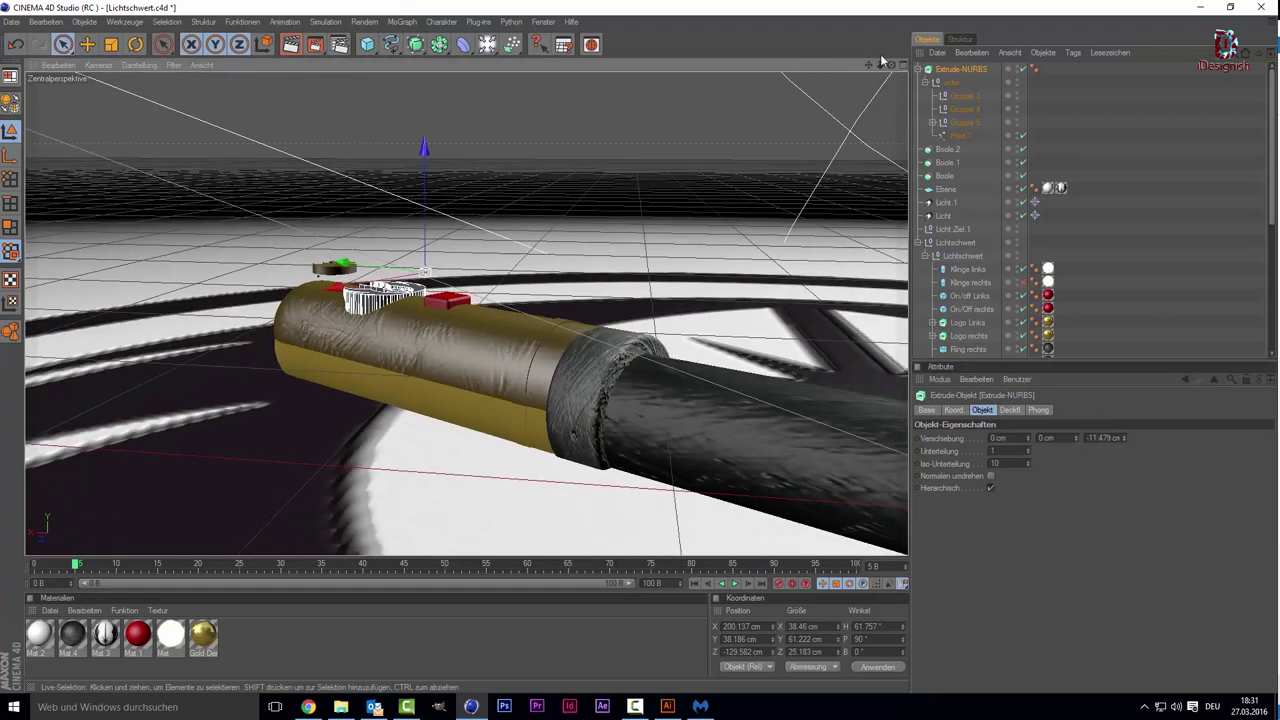
pyautogui.moveTo(874, 65); pyautogui.dragTo(789, 116)
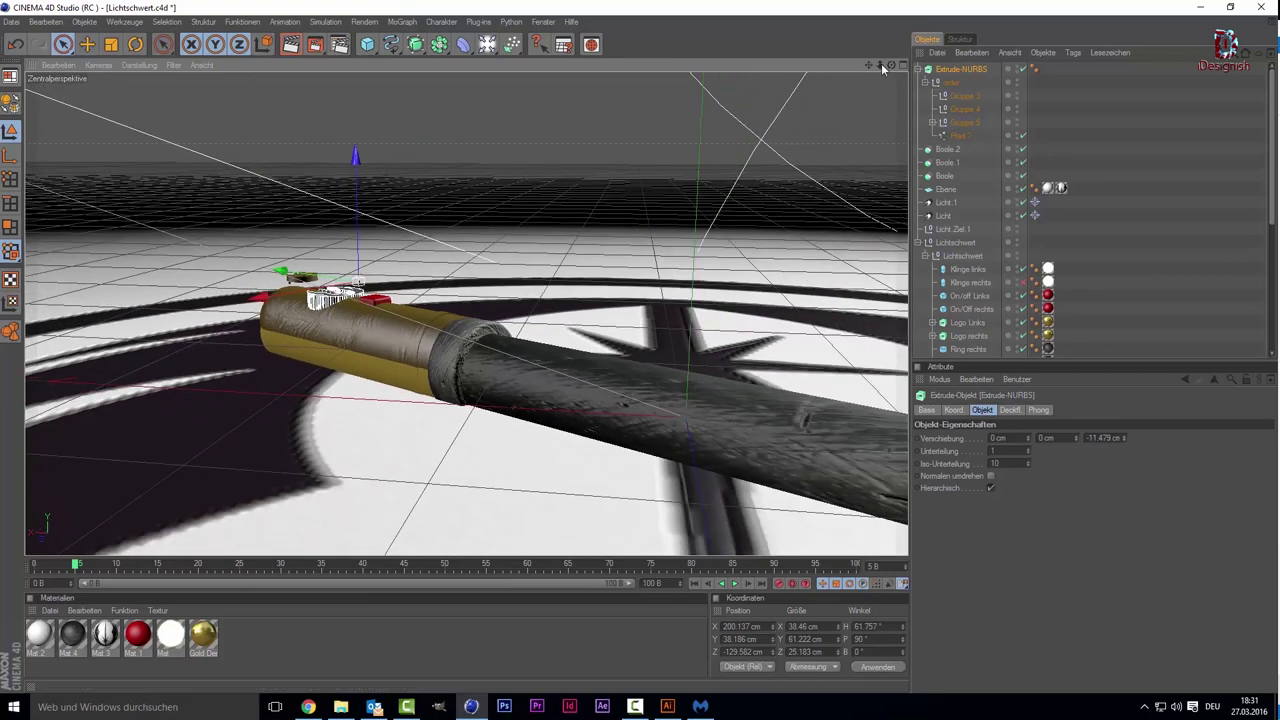
pyautogui.moveTo(890, 68); pyautogui.dragTo(850, 130)
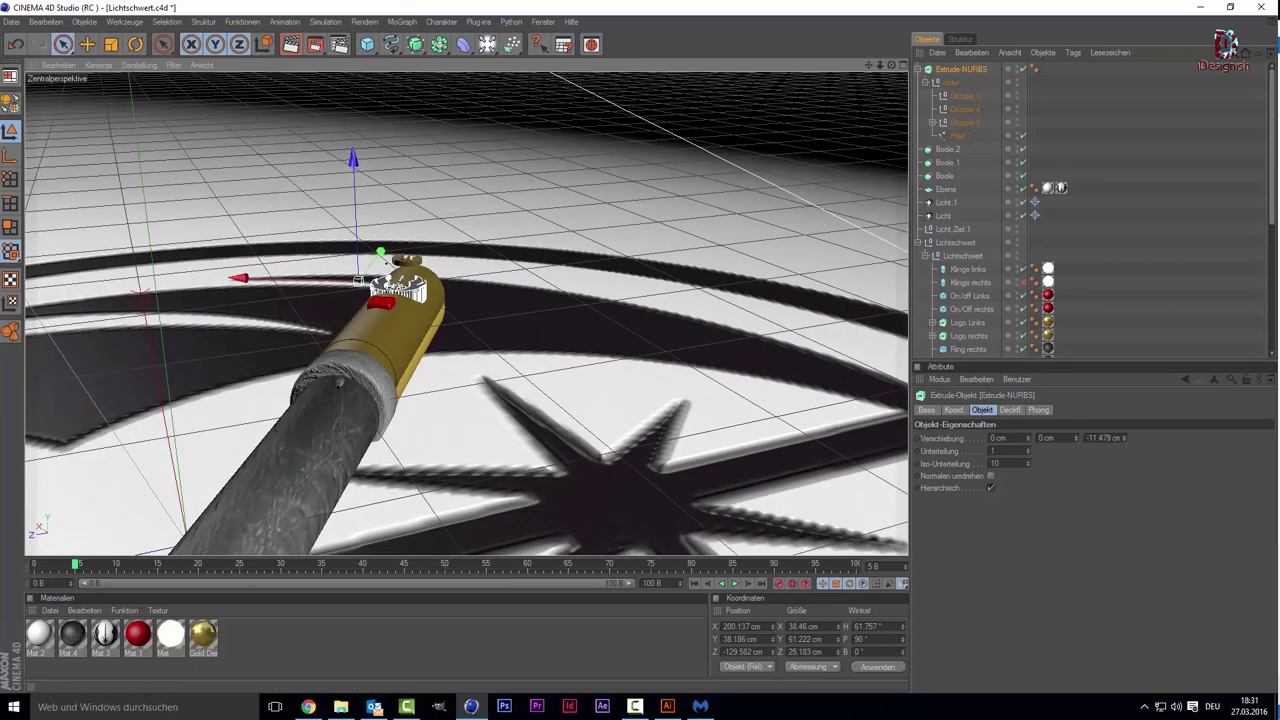
pyautogui.hotkey('ctrl', 'c')
pyautogui.hotkey('ctrl', 'v')
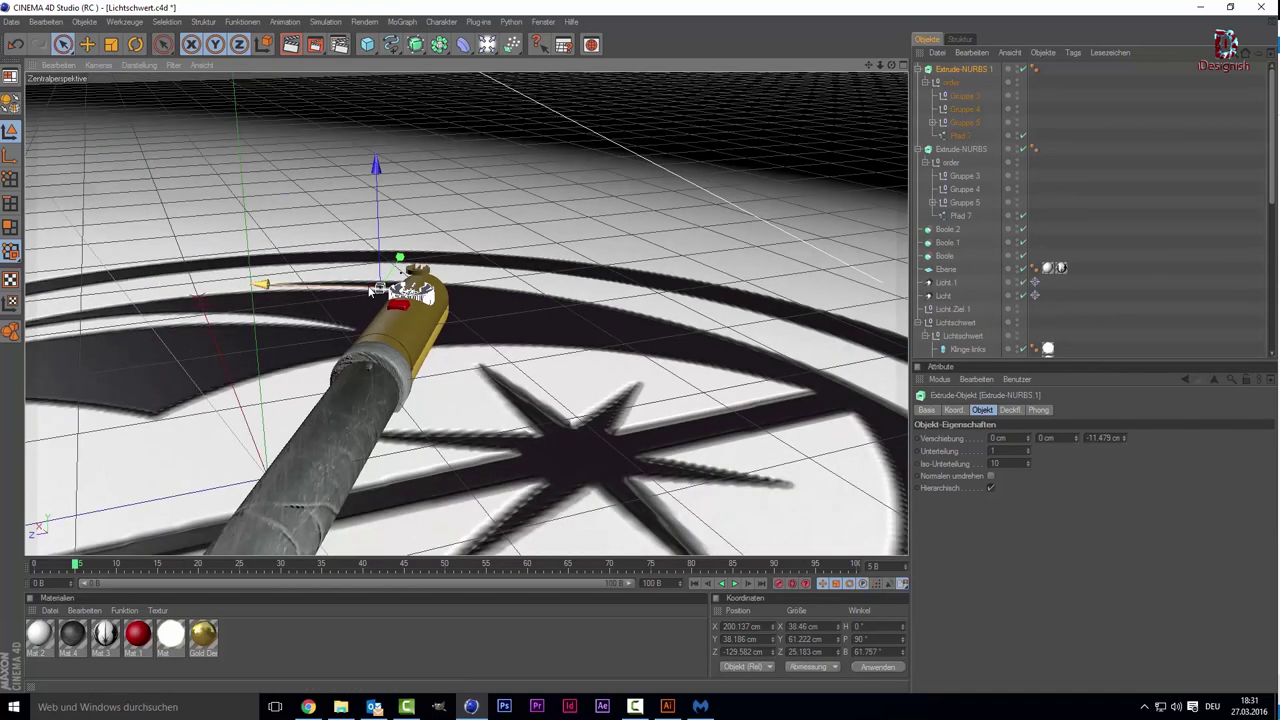
# Step: Move the duplicate emblem down onto the handle and zoom out to see the whole saber
pyautogui.moveTo(390, 285); pyautogui.dragTo(300, 425)
pyautogui.moveTo(432, 234)
pyautogui.keyDown('alt'); pyautogui.mouseDown()
pyautogui.moveTo(379, 360)
pyautogui.moveTo(296, 428)
pyautogui.moveTo(230, 435)
pyautogui.mouseUp(); pyautogui.keyUp('alt')
pyautogui.scroll(-2, 379, 360)
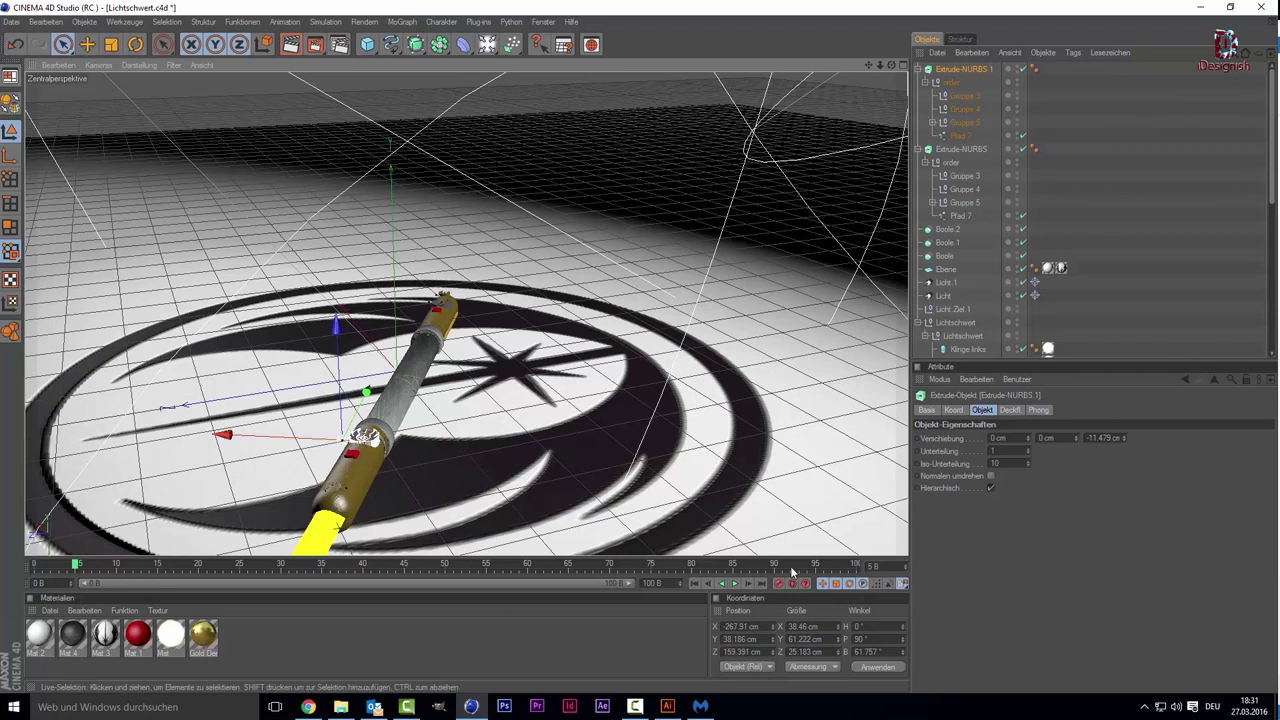
# Step: Rotate the emblem about 21°, then try a 180° bank angle and undo it
pyautogui.click(135, 44)
pyautogui.moveTo(368, 484); pyautogui.dragTo(336, 496)
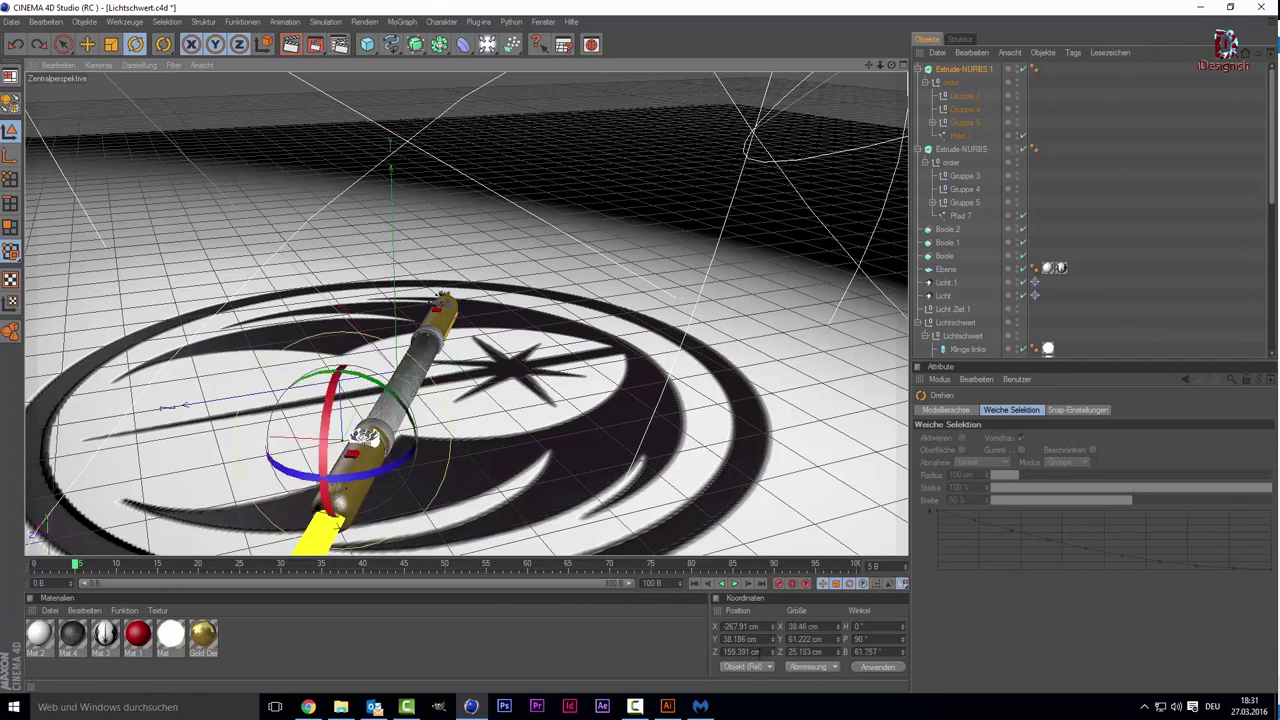
pyautogui.click(866, 652)
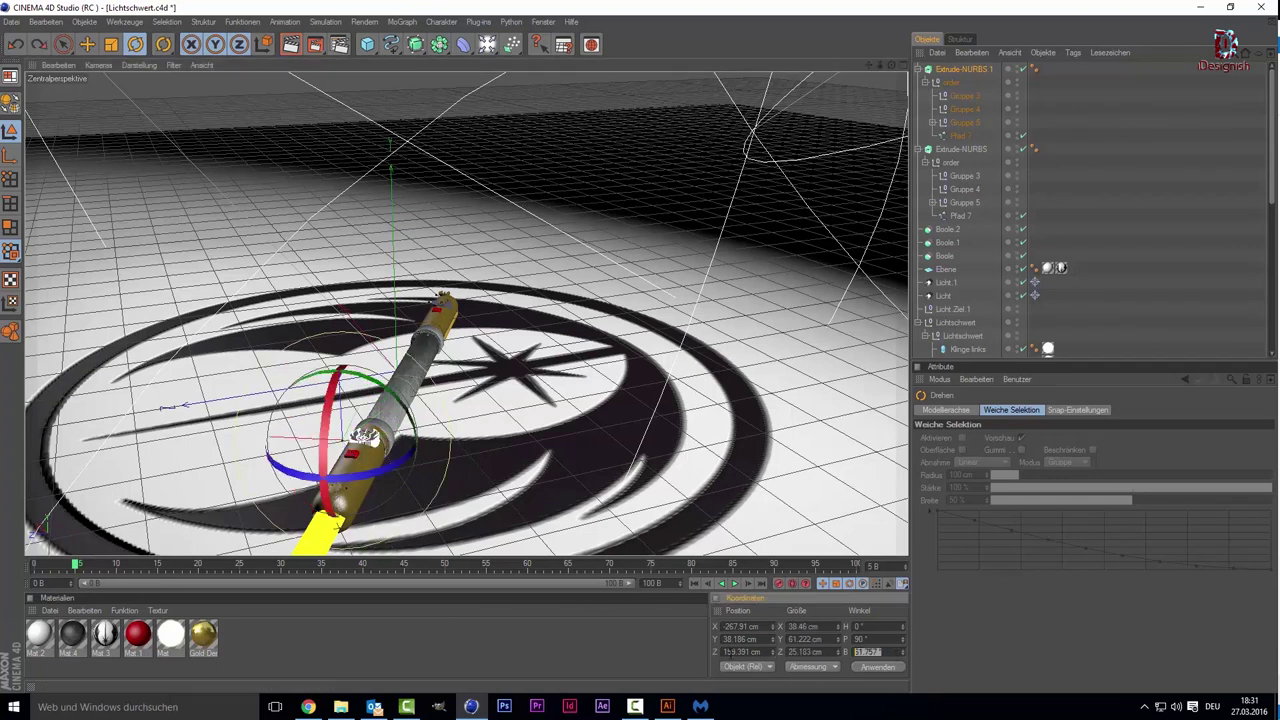
pyautogui.write('180')
pyautogui.press('Return')
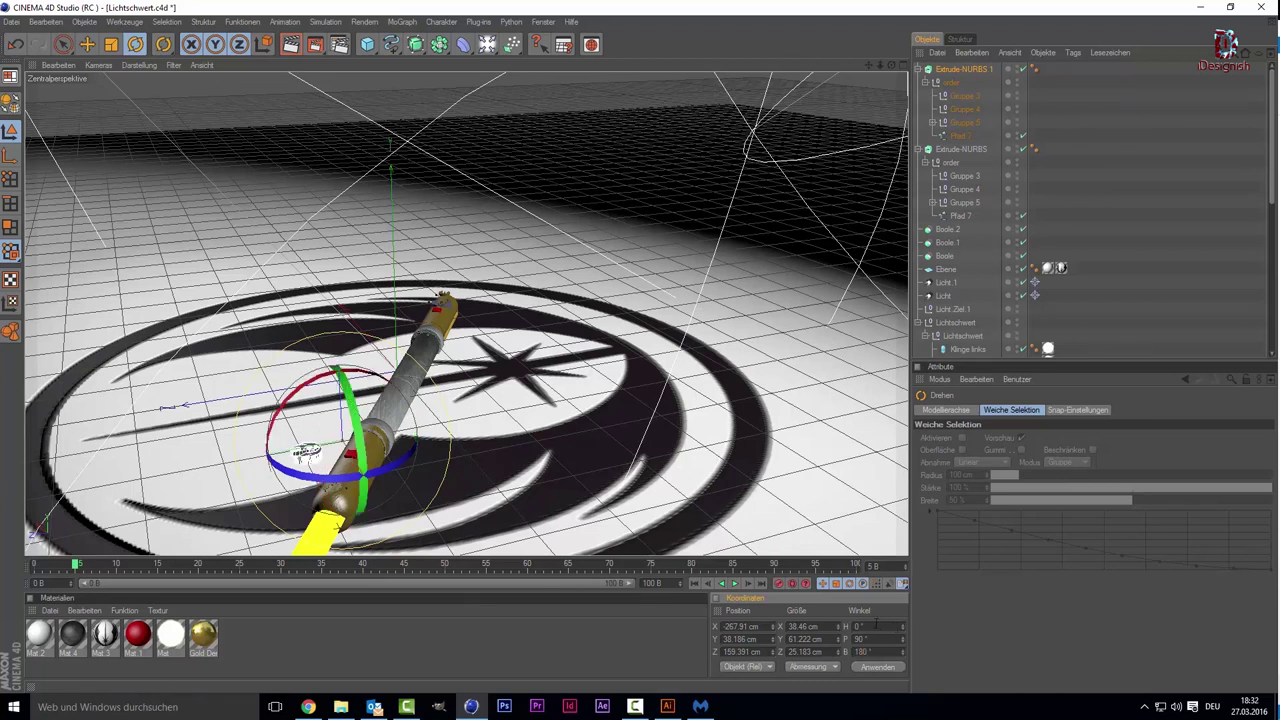
pyautogui.hotkey('ctrl', 'z')
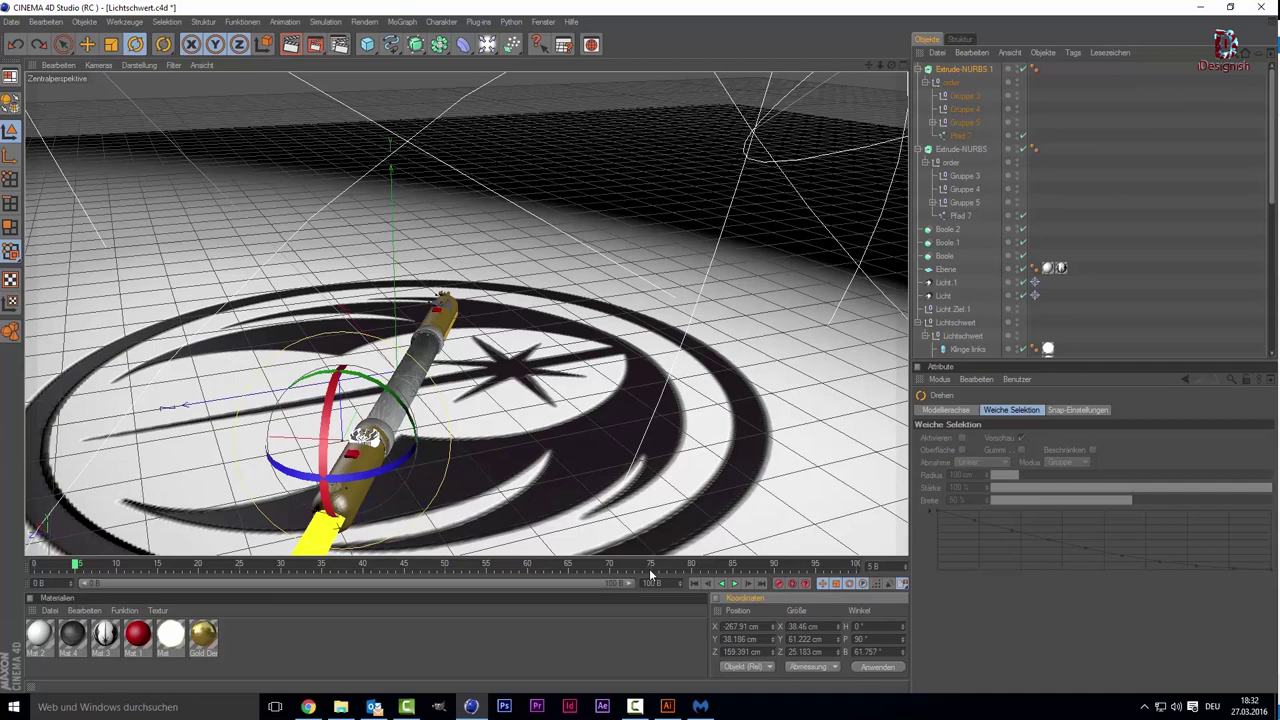
# Step: Rotate the emblem around the hilt until its bank angle reads -125.971°
pyautogui.keyDown('alt'); pyautogui.moveTo(338, 414); pyautogui.dragTo(905, 130); pyautogui.keyUp('alt')
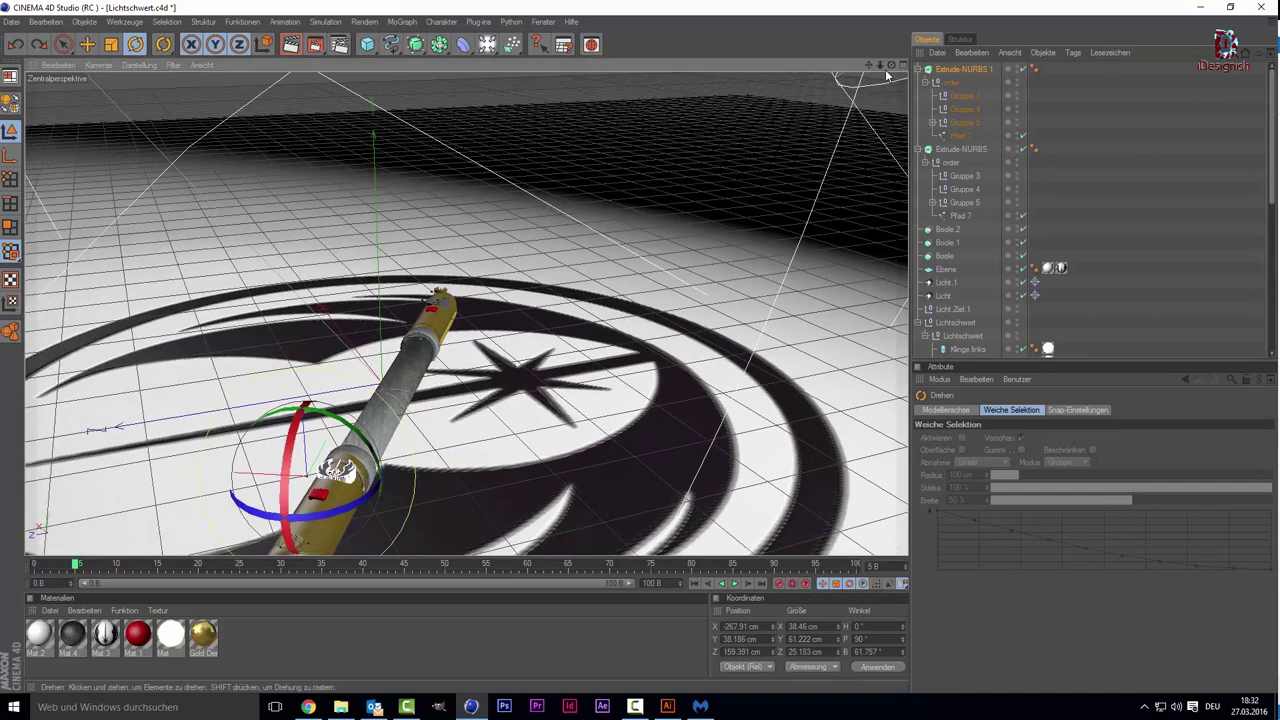
pyautogui.moveTo(873, 66)
pyautogui.mouseDown()
pyautogui.moveTo(371, 456)
pyautogui.moveTo(387, 446)
pyautogui.moveTo(314, 483)
pyautogui.moveTo(5, 305)
pyautogui.mouseUp()
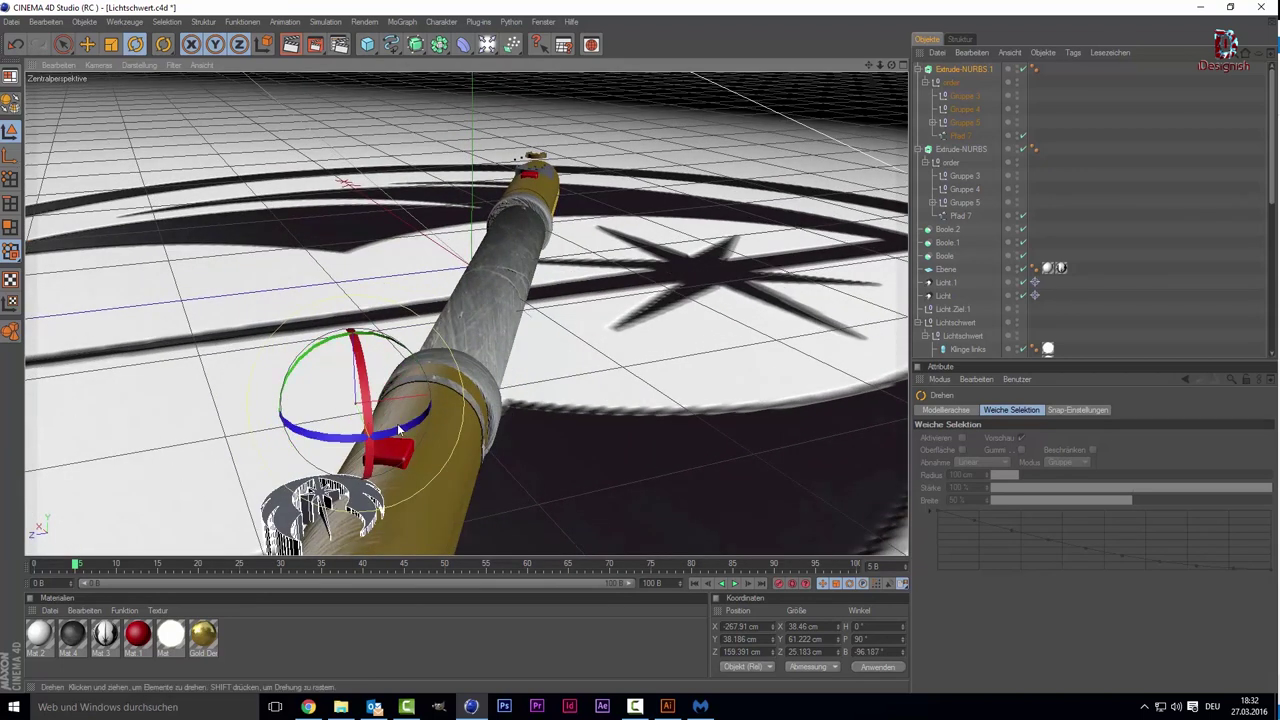
pyautogui.moveTo(397, 424); pyautogui.dragTo(360, 437)
pyautogui.moveTo(361, 437); pyautogui.dragTo(366, 440)
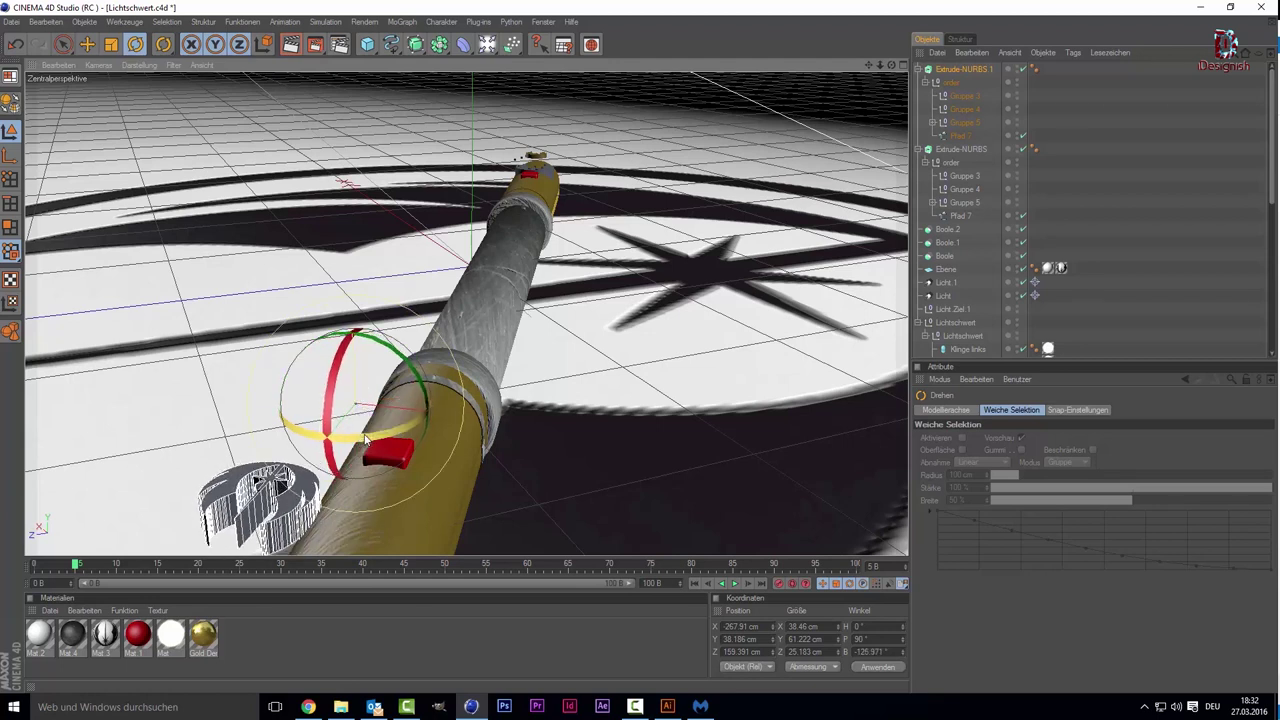
pyautogui.scroll(-3, 470, 295)
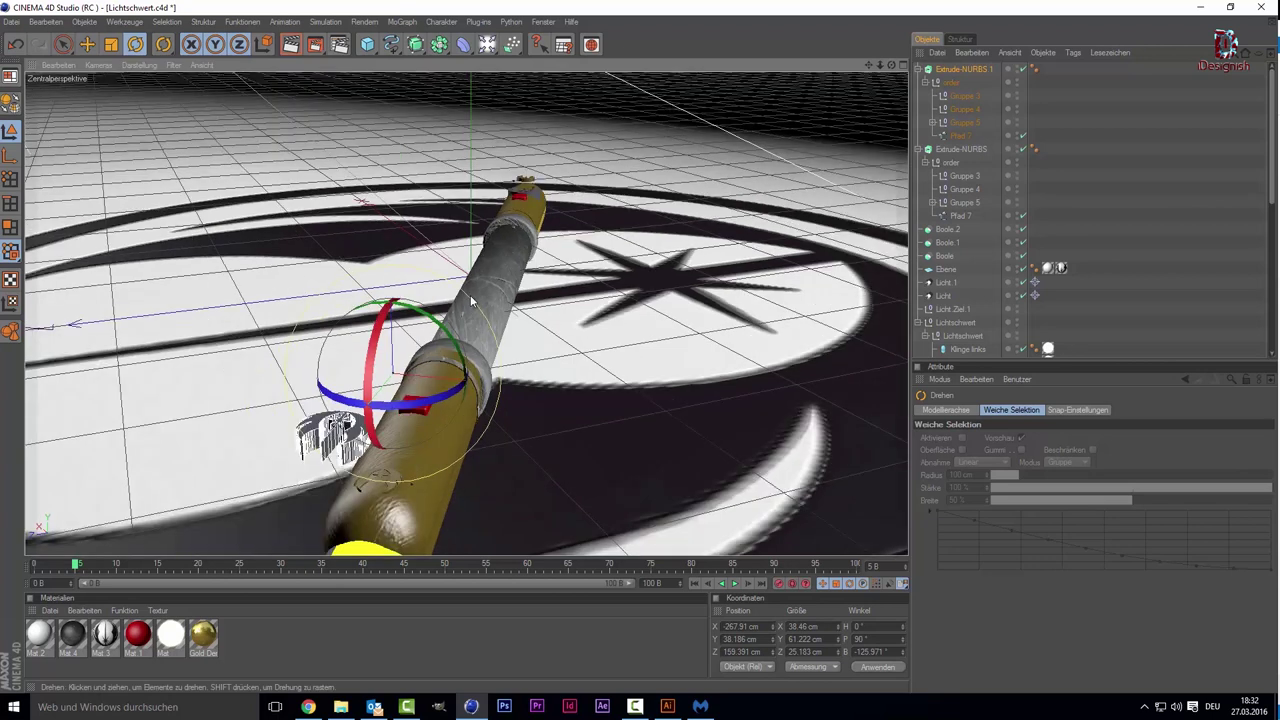
pyautogui.scroll(-3, 470, 298)
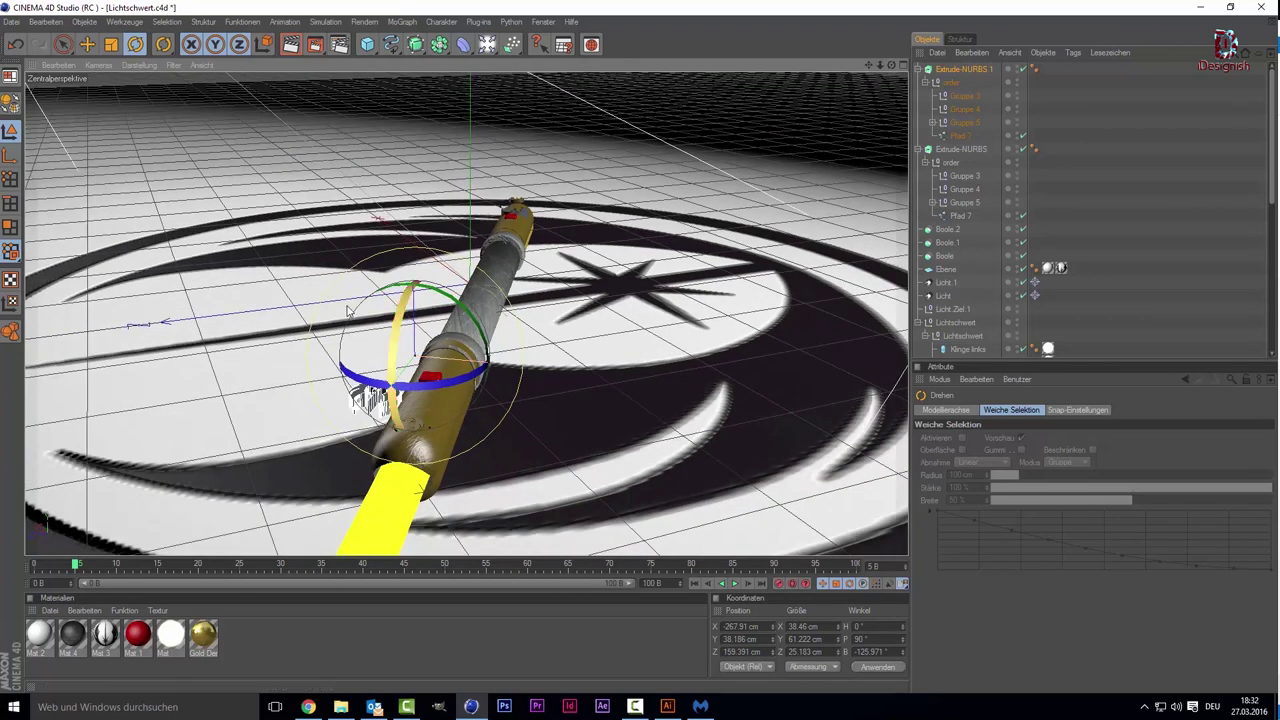
pyautogui.scroll(3, 420, 295)
pyautogui.scroll(2, 420, 295)
pyautogui.scroll(1, 420, 295)
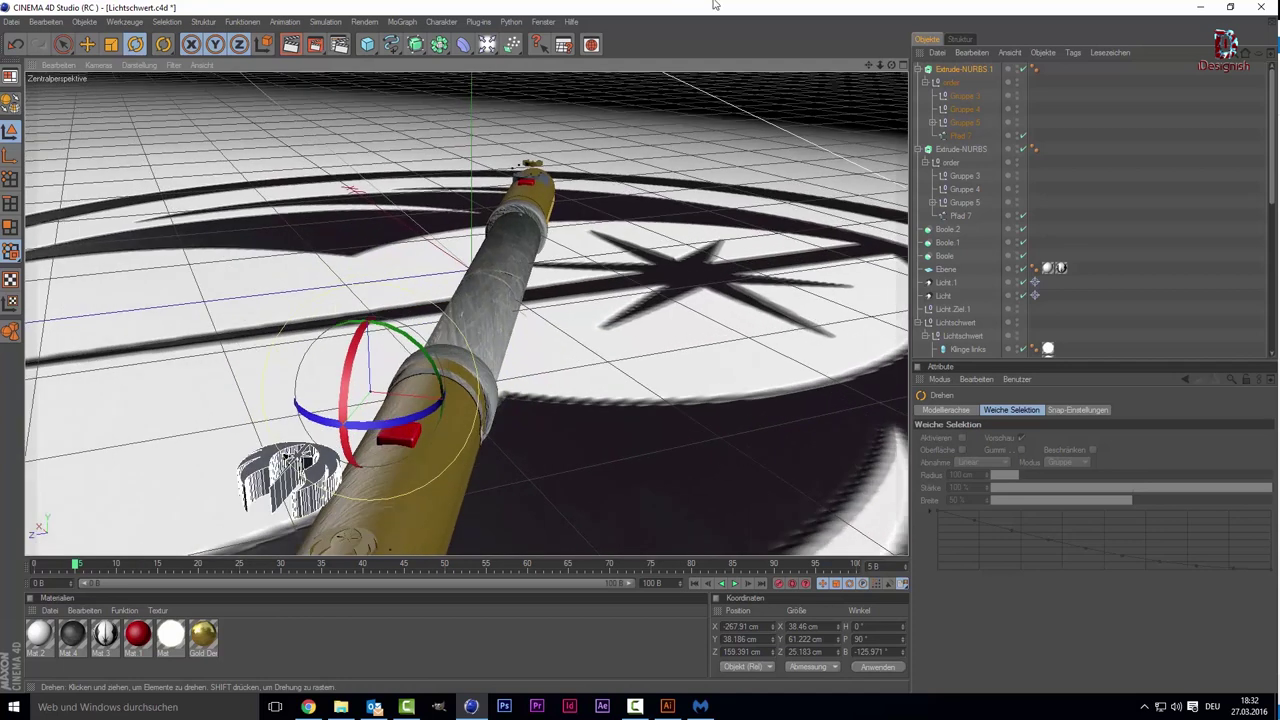
pyautogui.scroll(2, 343, 323)
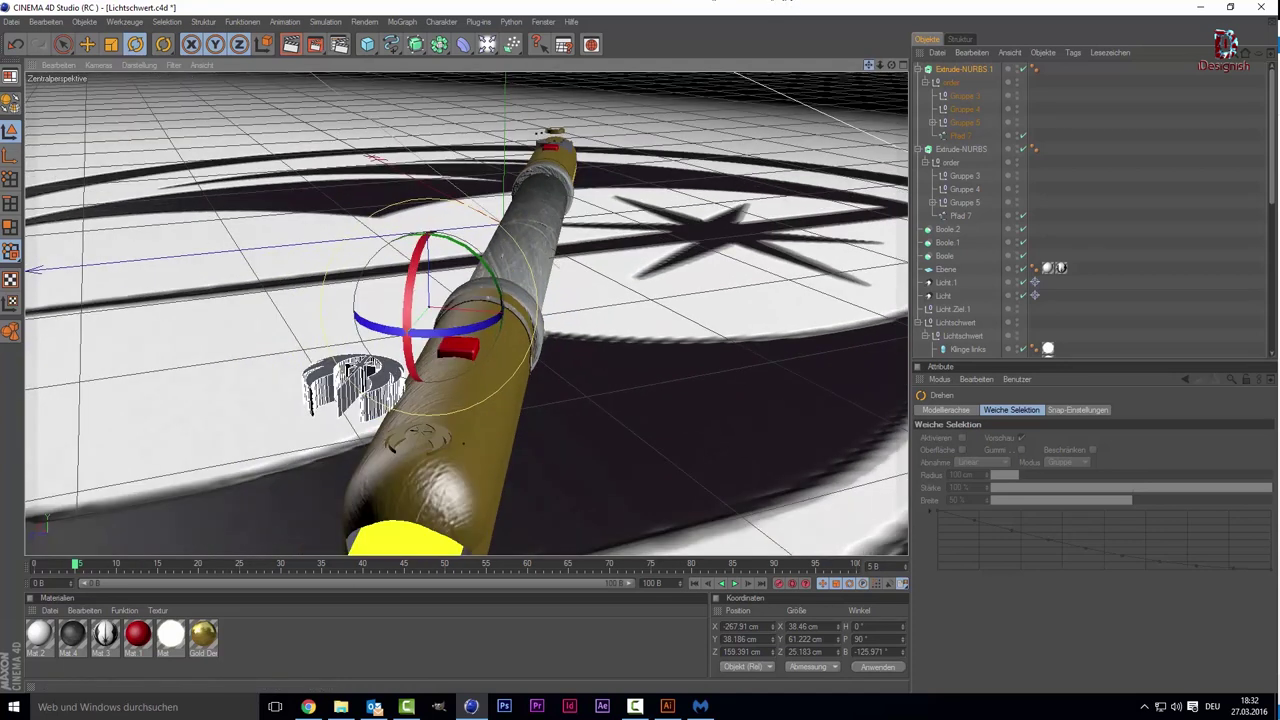
pyautogui.scroll(2, 345, 325)
pyautogui.press('space')
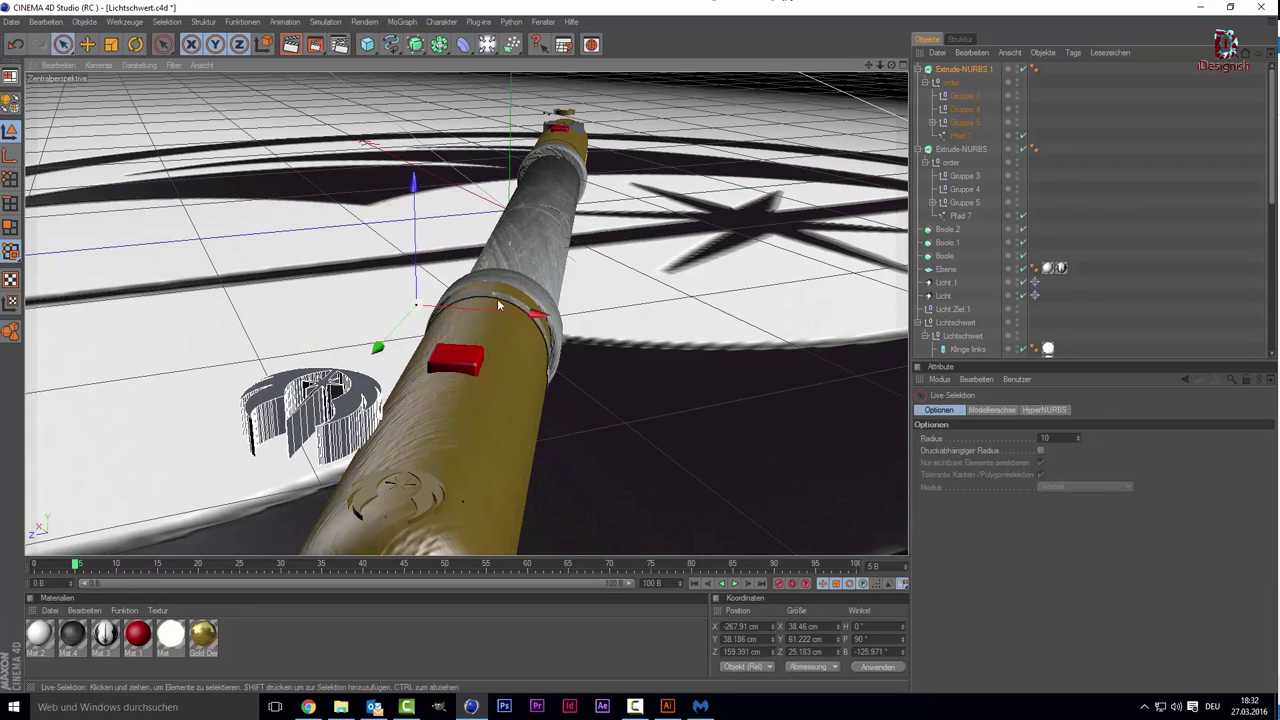
# Step: Delete the grey ring at the hilt joint, then undo that deletion
pyautogui.hotkey('ctrl', 'z')
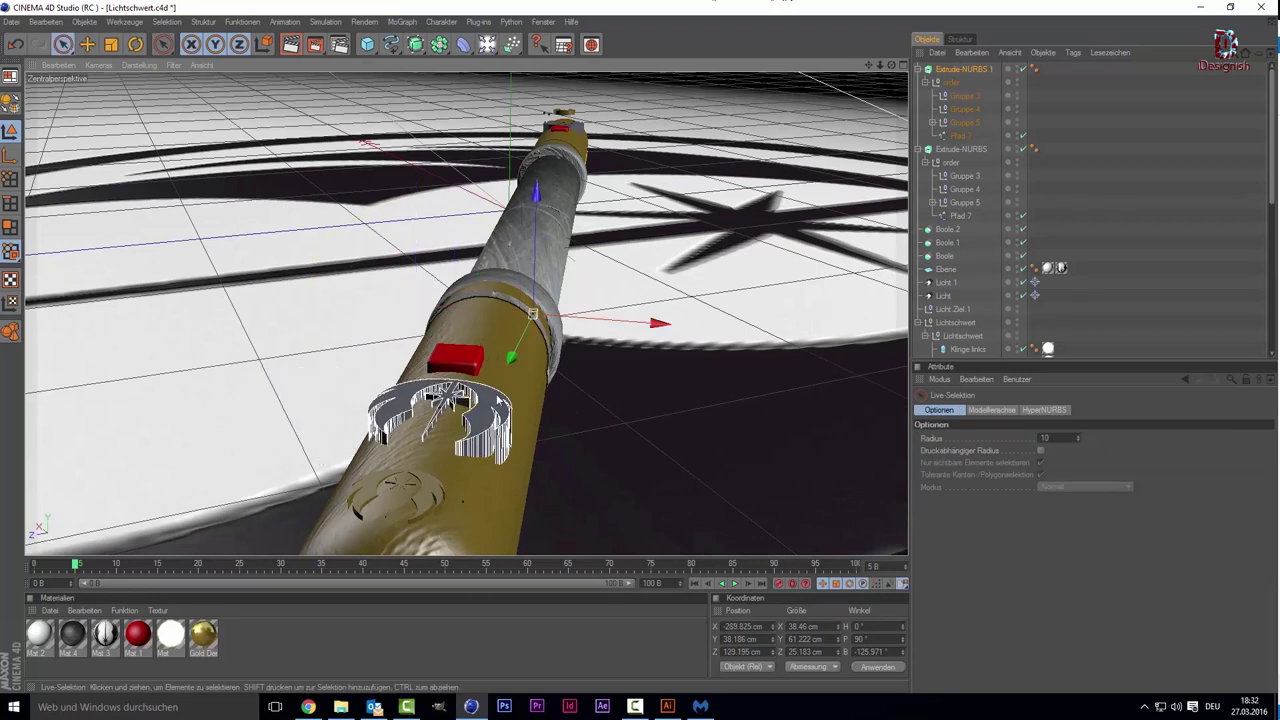
pyautogui.scroll(-3, 498, 311)
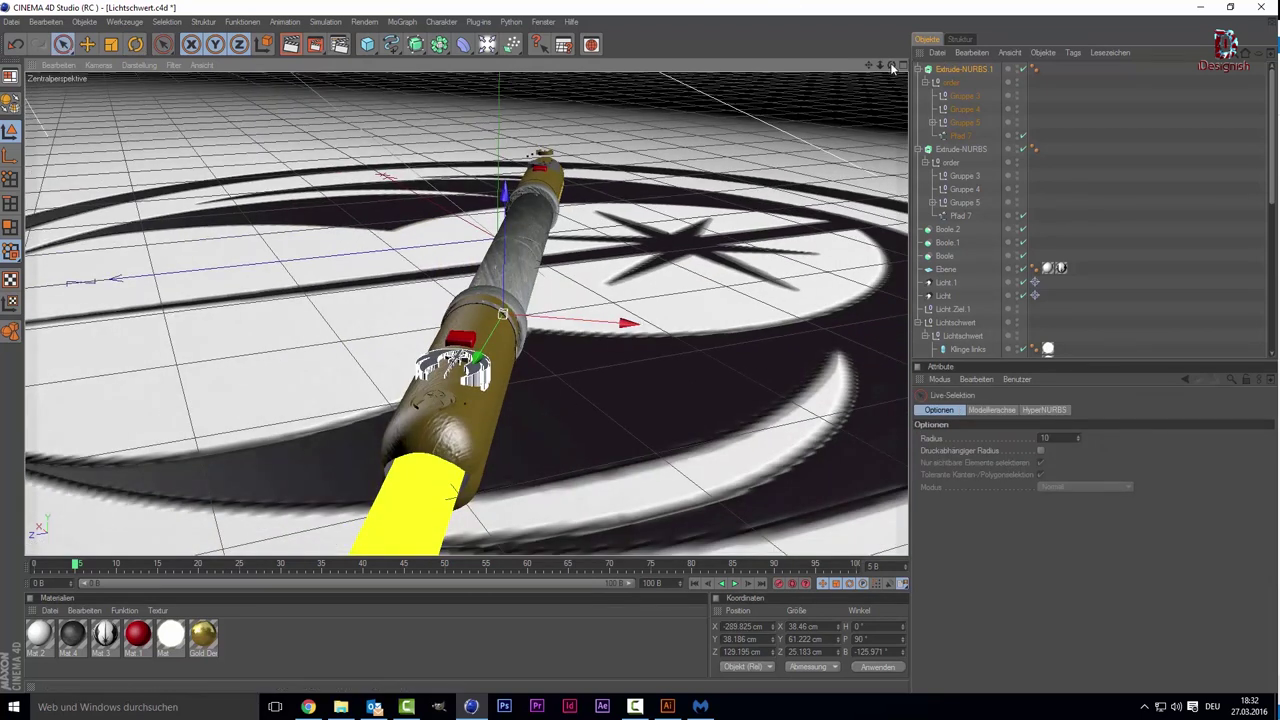
pyautogui.moveTo(891, 65); pyautogui.dragTo(893, 289)
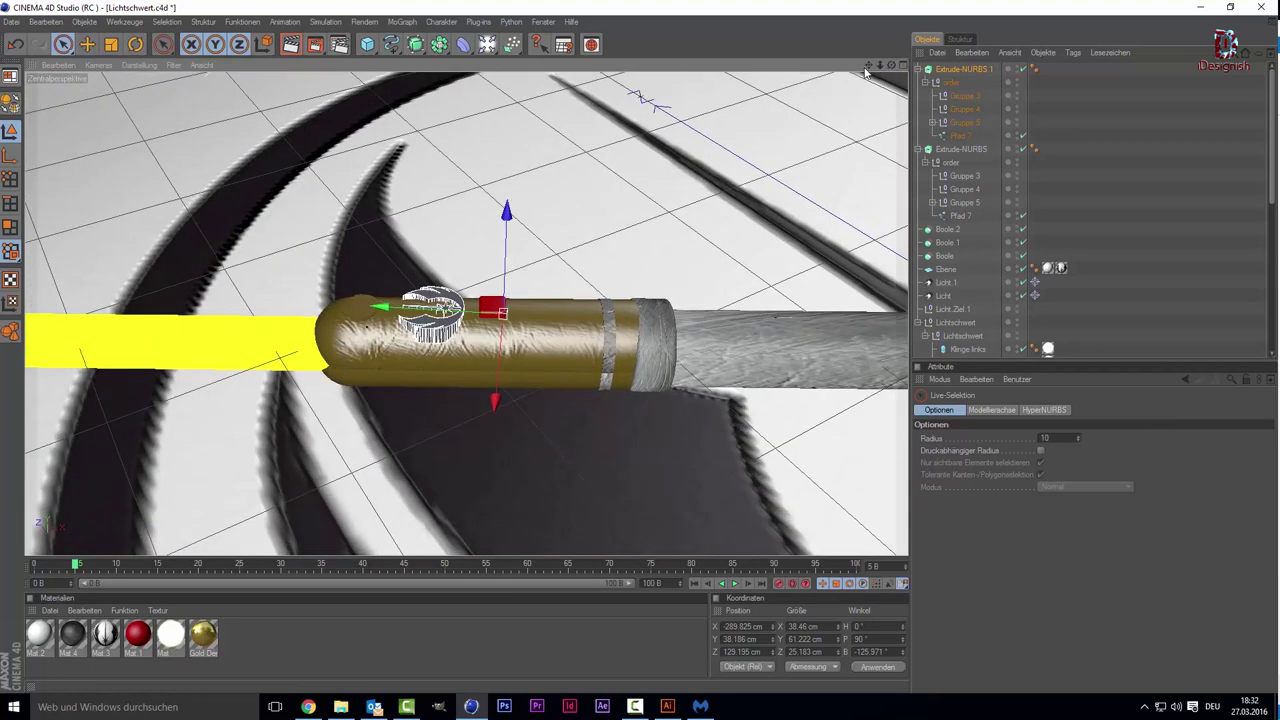
pyautogui.moveTo(867, 70); pyautogui.dragTo(700, 120)
pyautogui.click(422, 305)
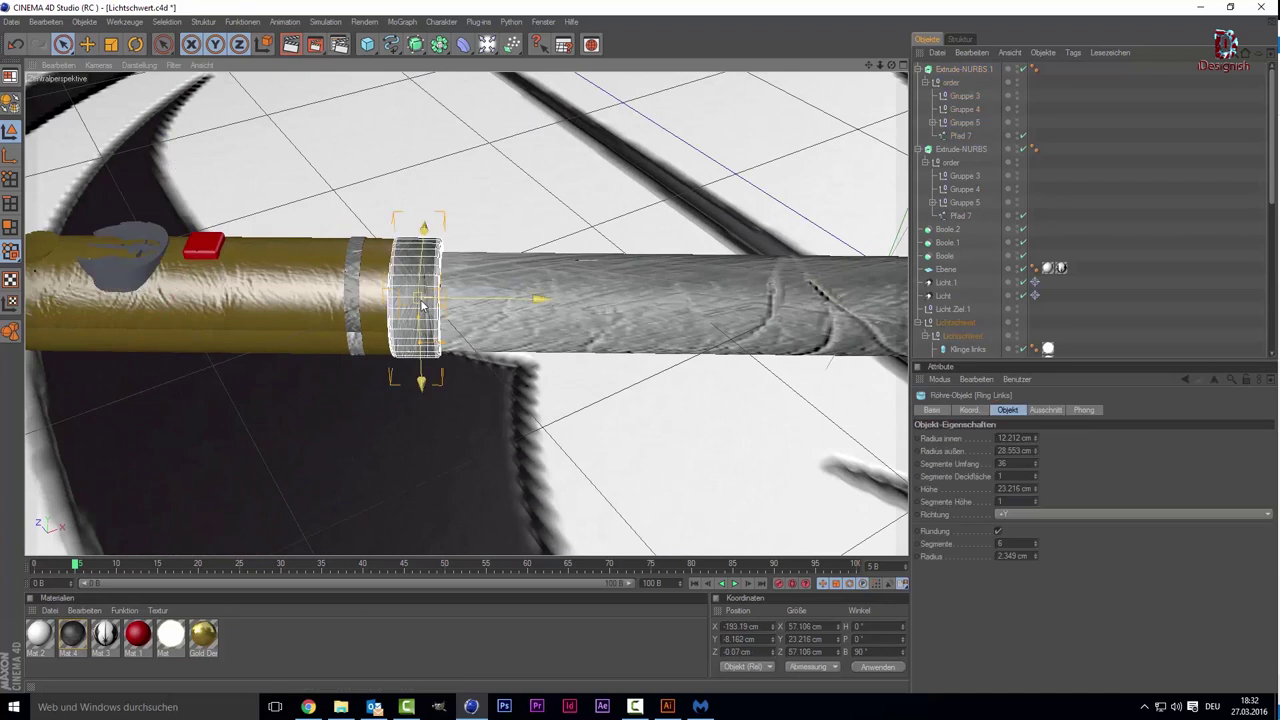
pyautogui.scroll(5, 422, 305)
pyautogui.scroll(-2, 421, 301)
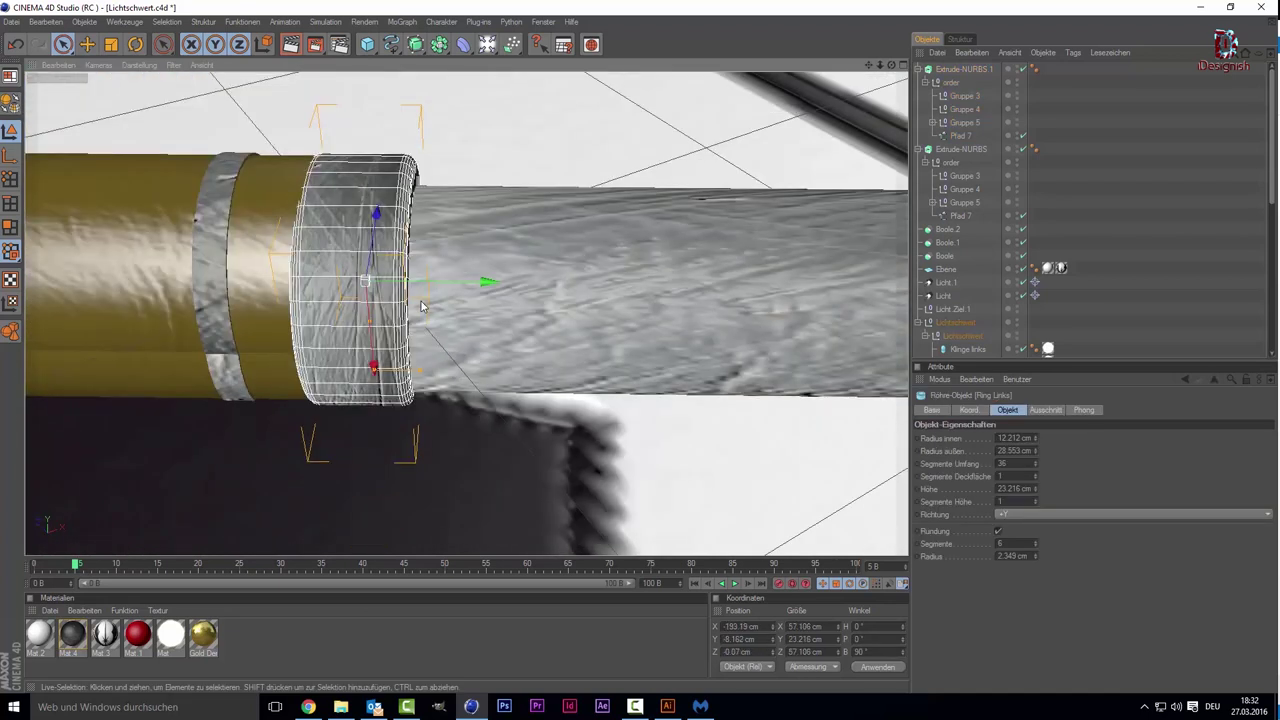
pyautogui.scroll(-3, 986, 292)
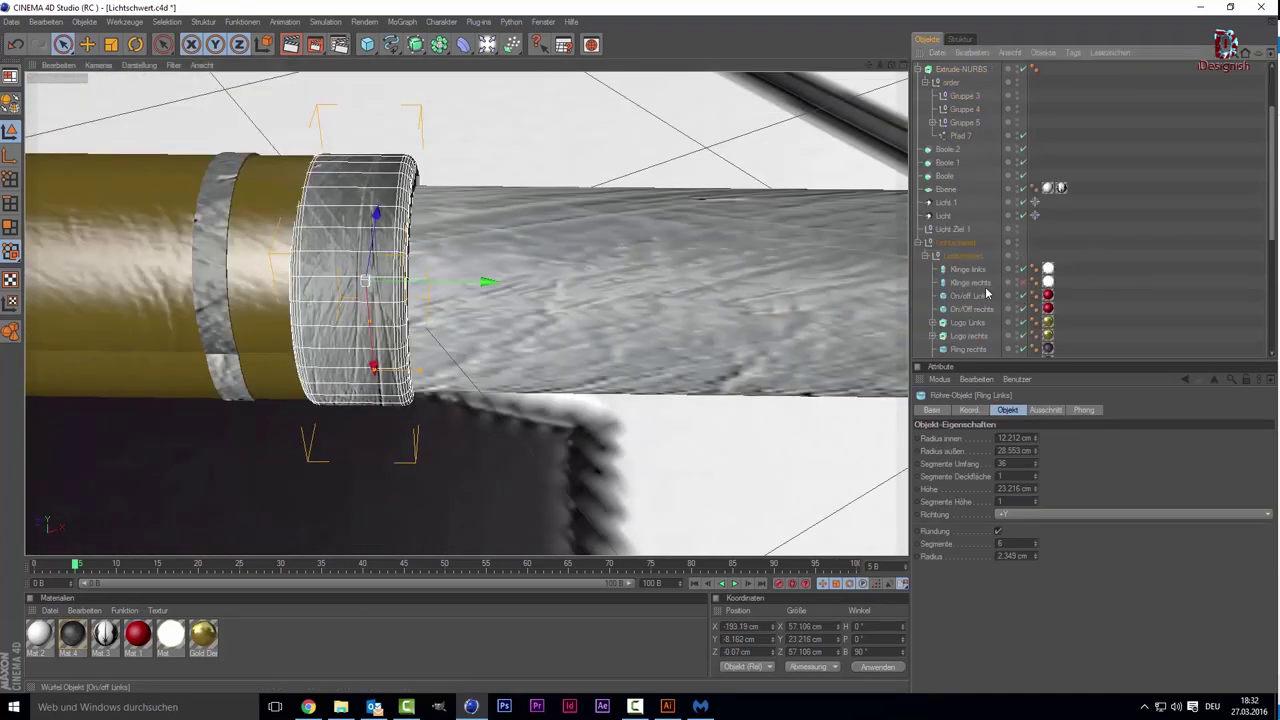
pyautogui.press('Delete')
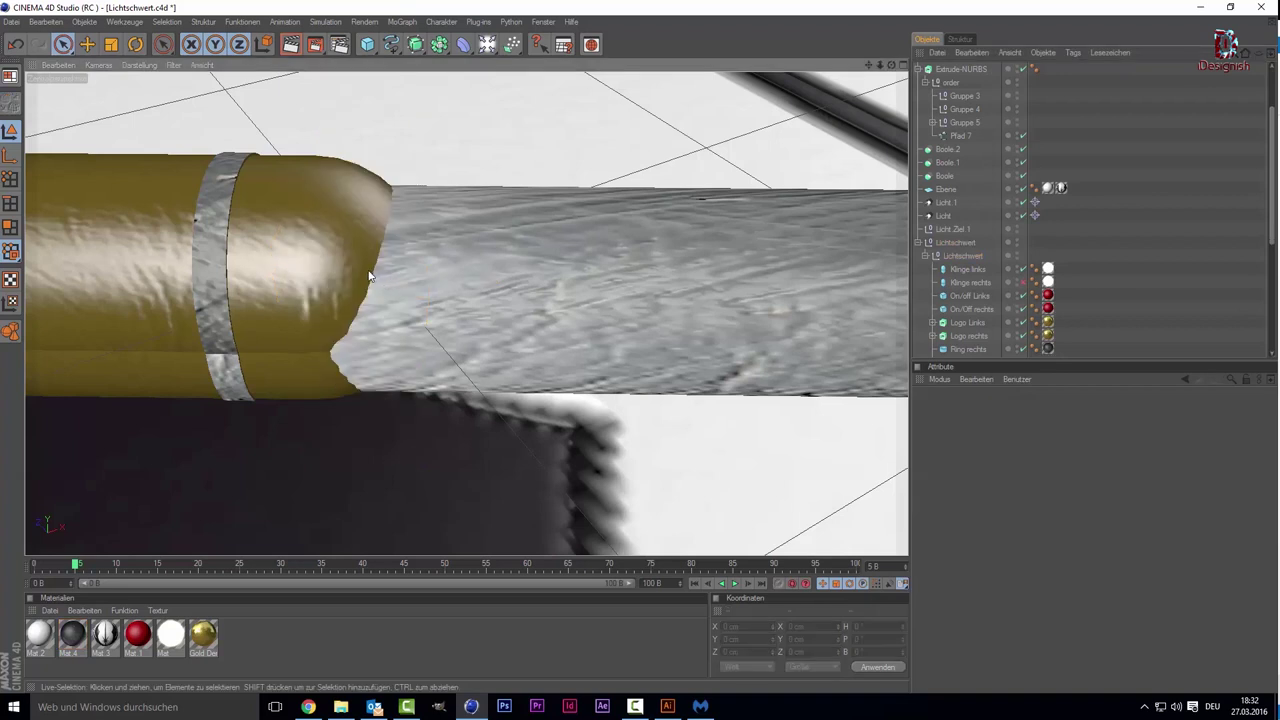
pyautogui.click(358, 340)
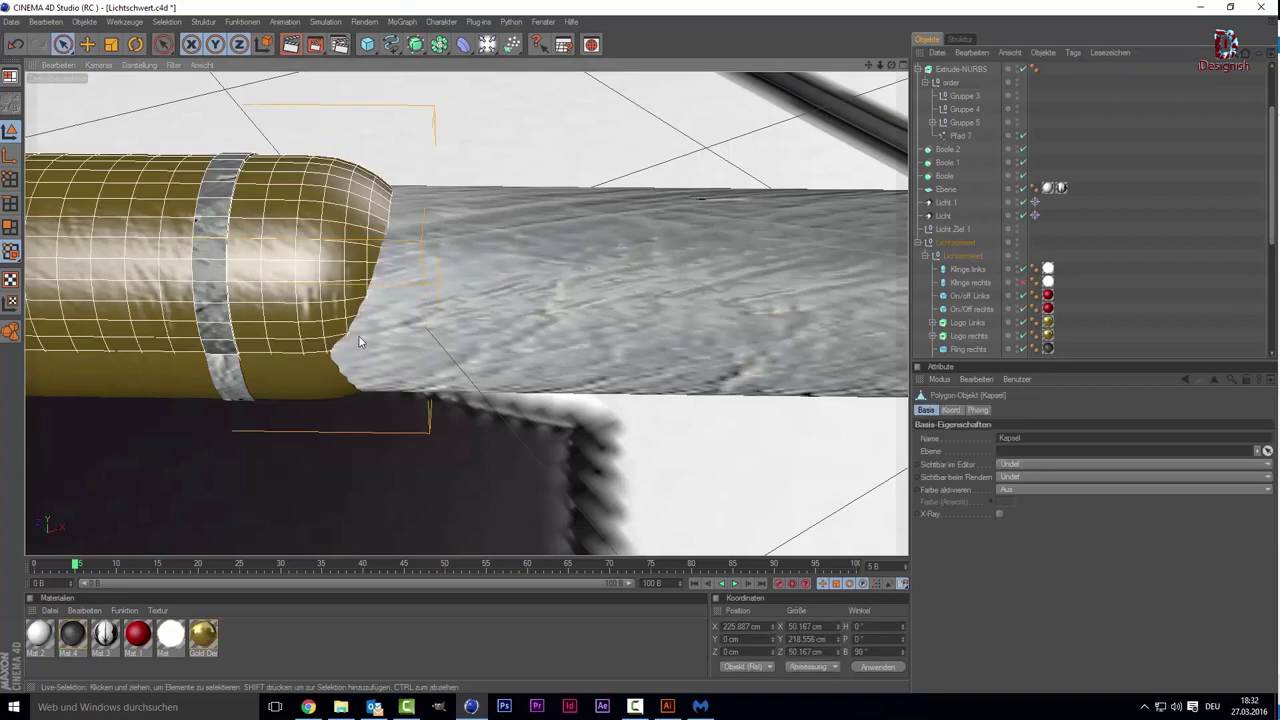
pyautogui.hotkey('ctrl', 'z')
pyautogui.hotkey('ctrl', 'z')
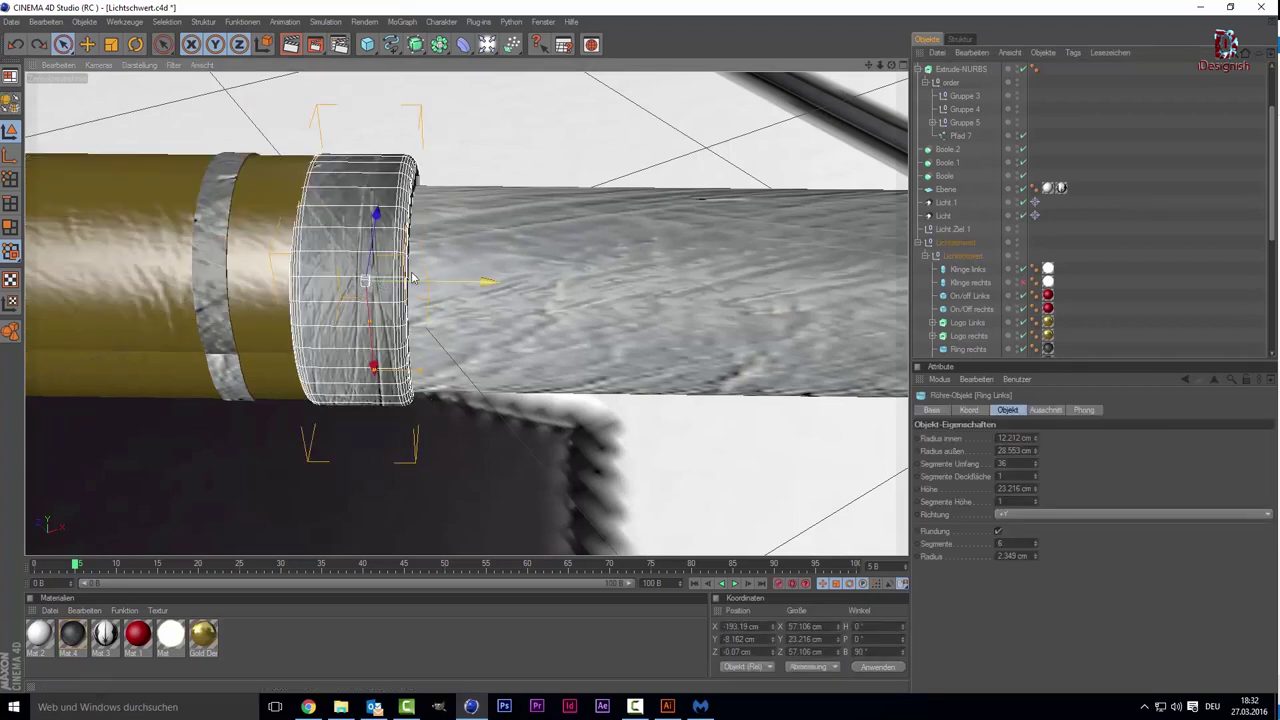
# Step: Reposition the grey core cylinder in the hilts so it sits at Y -16.131 cm
pyautogui.scroll(-3, 455, 280)
pyautogui.scroll(2, 455, 280)
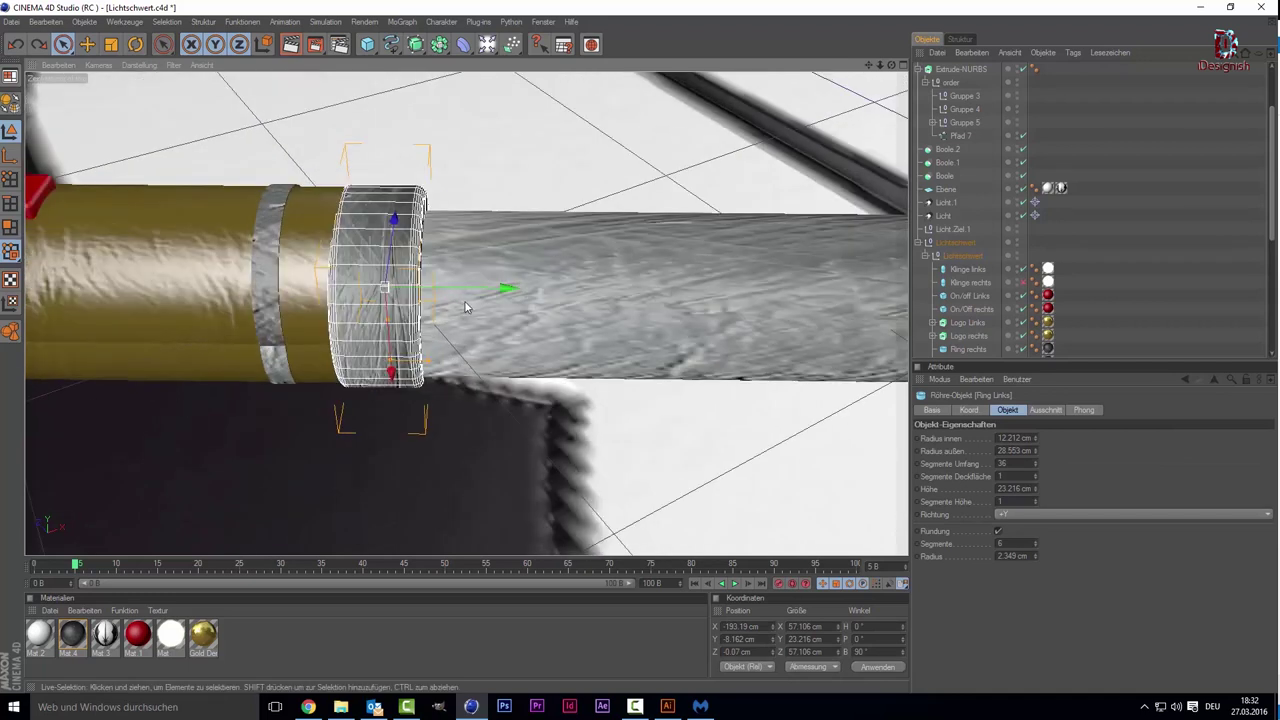
pyautogui.click(465, 307)
pyautogui.scroll(-2, 490, 298)
pyautogui.scroll(-2, 490, 298)
pyautogui.scroll(-2, 545, 328)
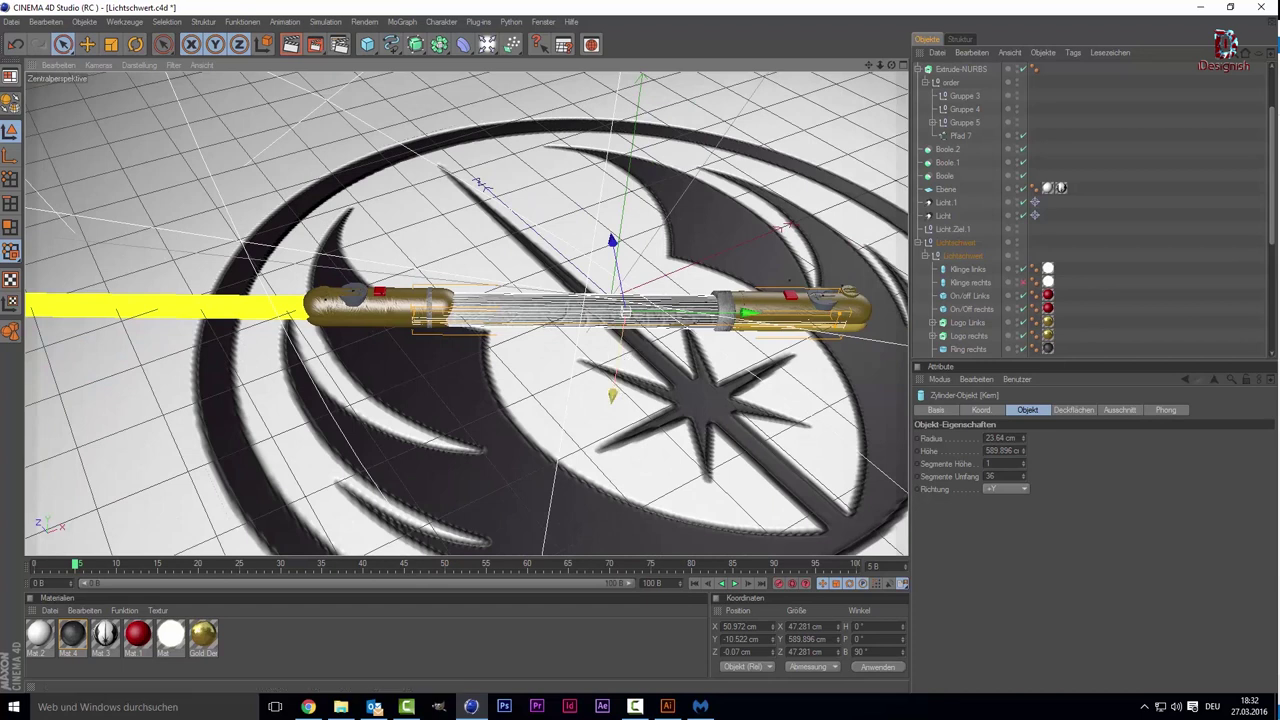
pyautogui.moveTo(626, 360); pyautogui.dragTo(543, 310)
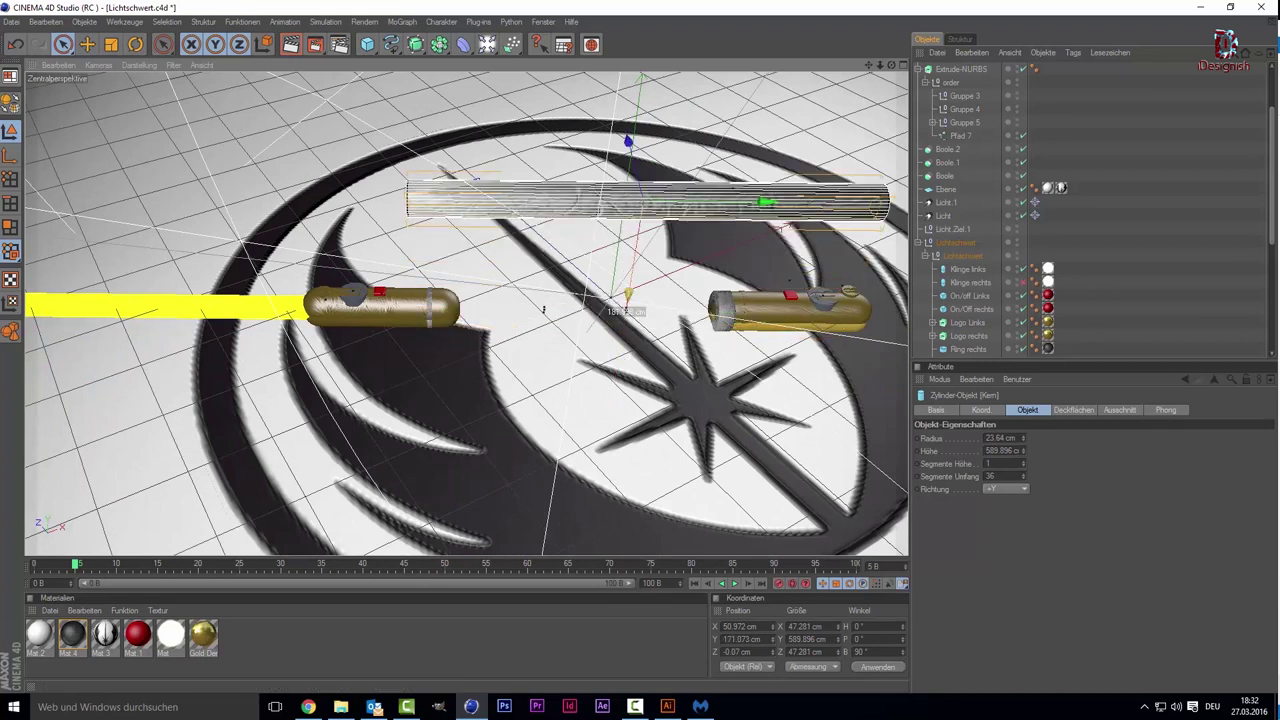
pyautogui.moveTo(543, 310); pyautogui.dragTo(617, 347)
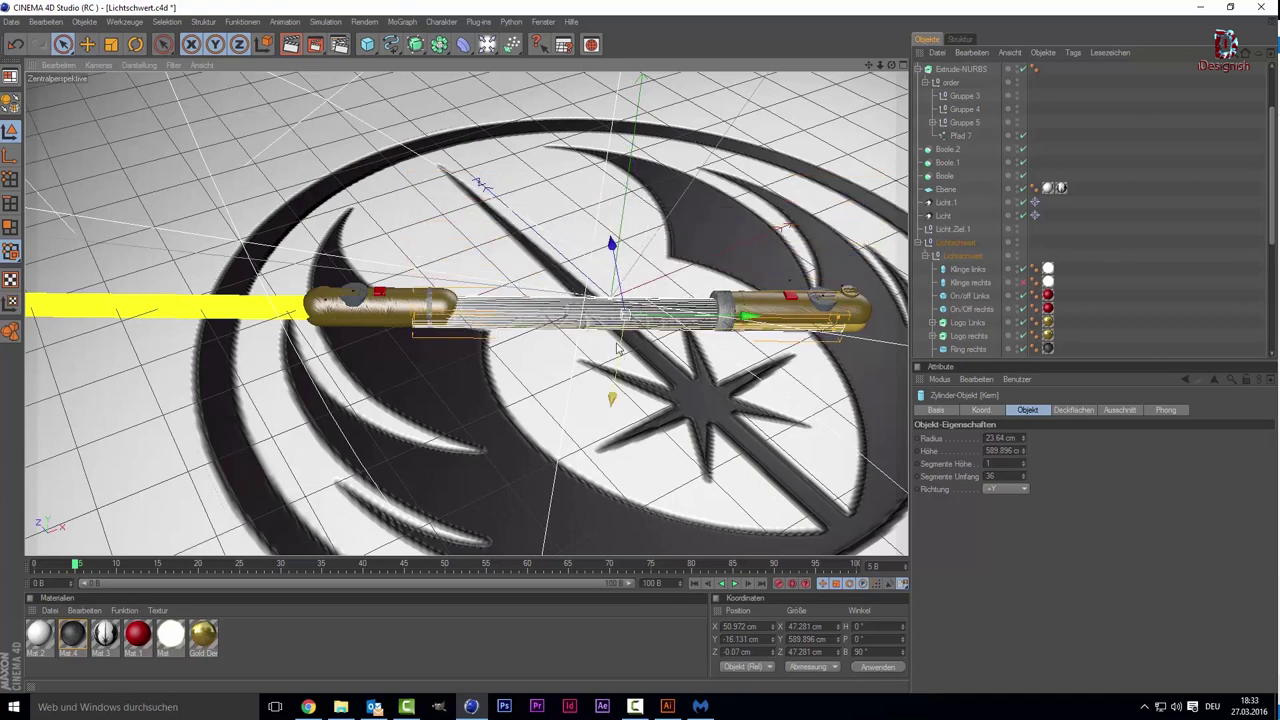
# Step: Select the Ring Links ring at the left hilt joint and delete it
pyautogui.click(615, 335)
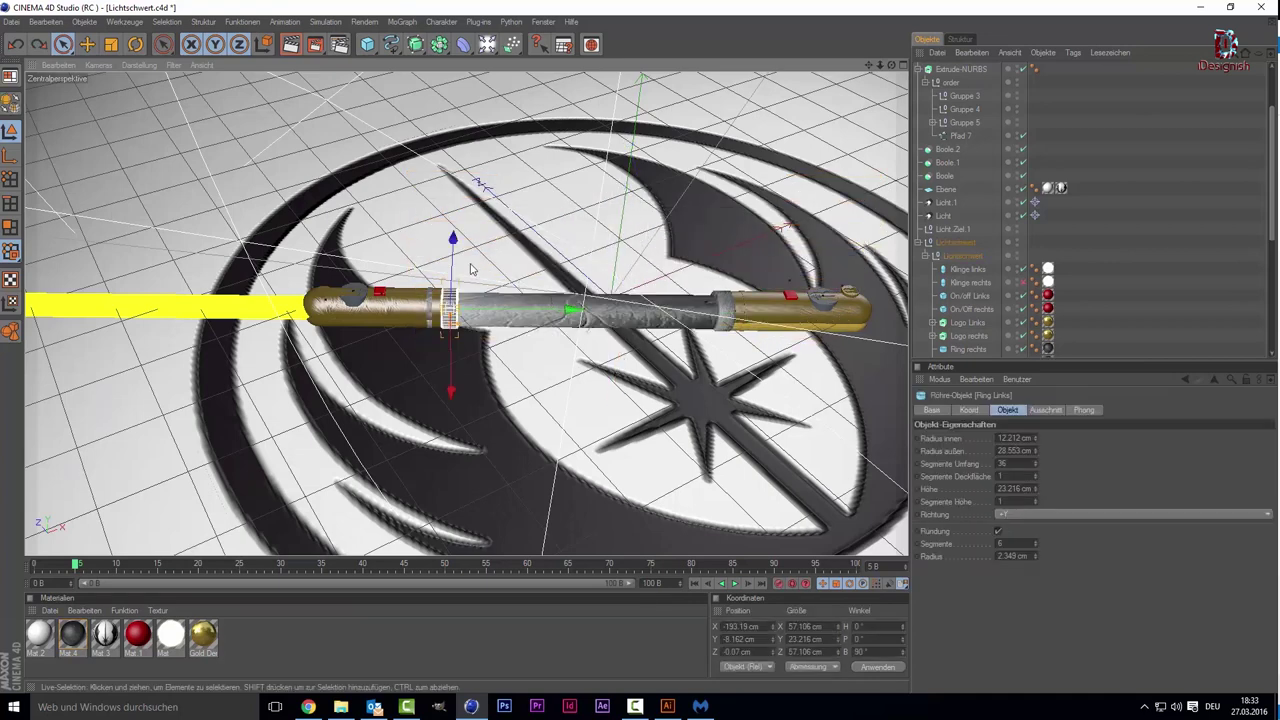
pyautogui.scroll(2, 470, 268)
pyautogui.scroll(3, 440, 274)
pyautogui.scroll(3, 400, 280)
pyautogui.scroll(2, 370, 286)
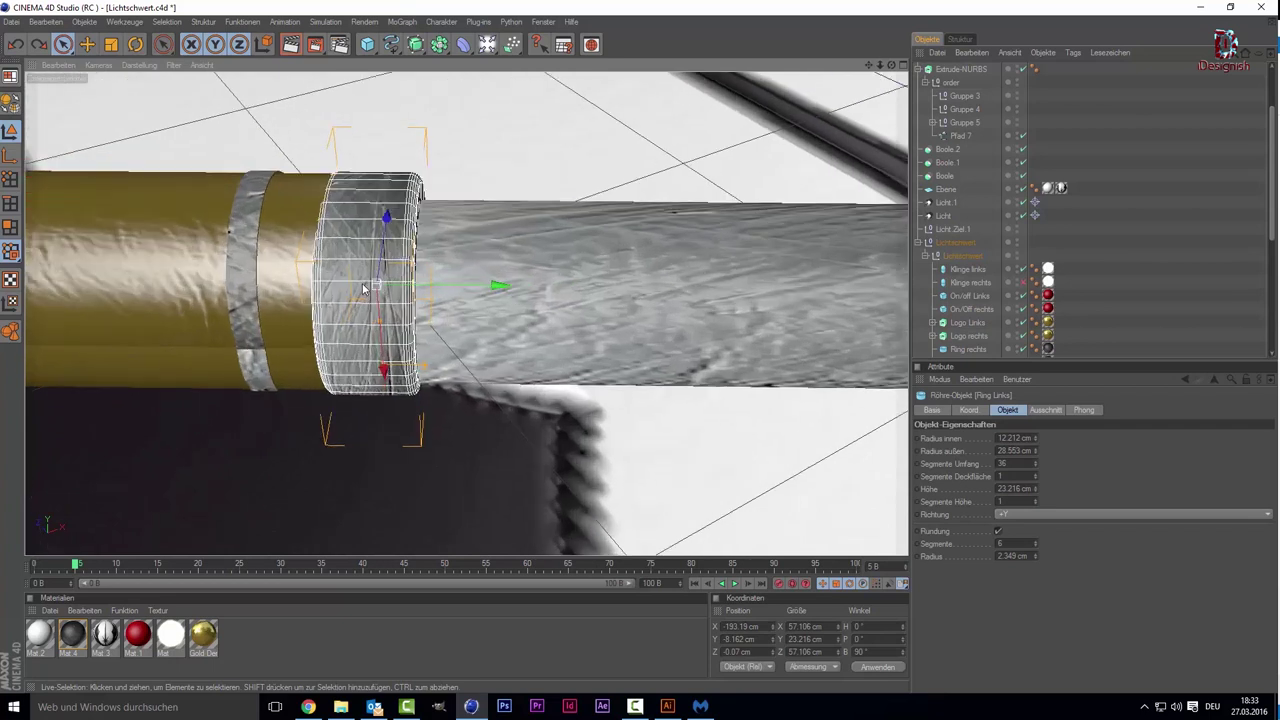
pyautogui.scroll(-3, 349, 289)
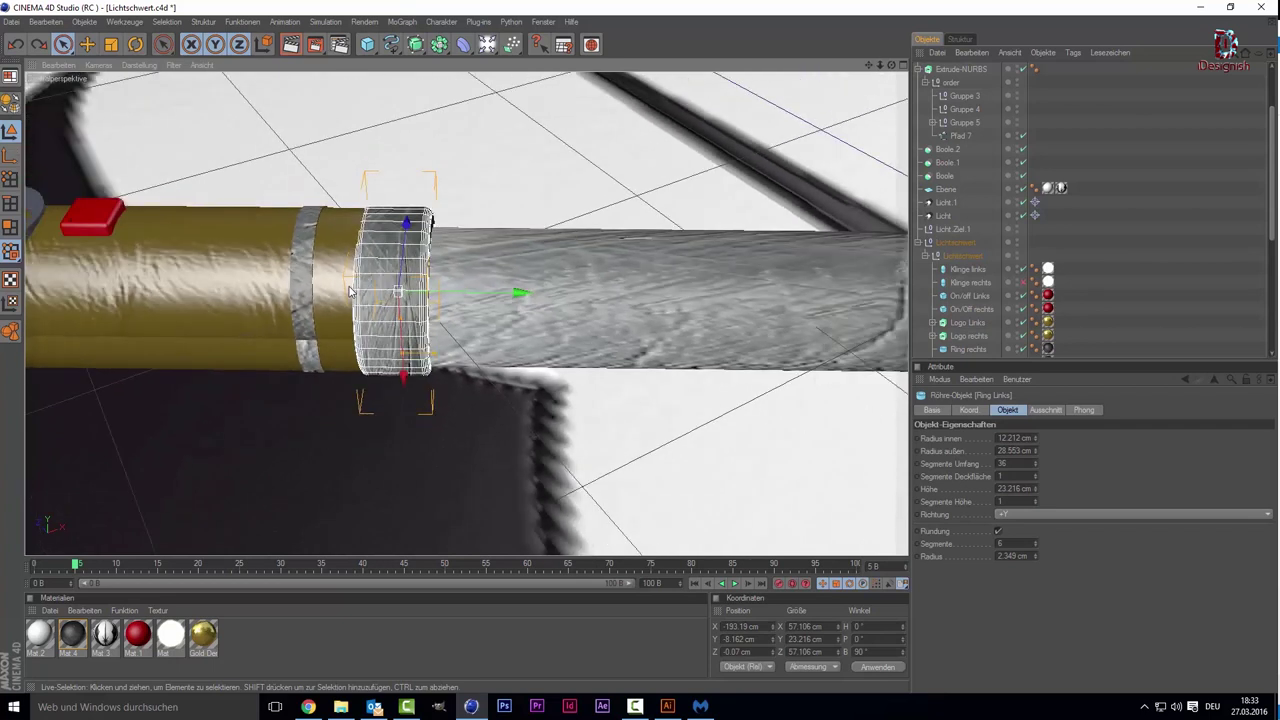
pyautogui.scroll(3, 348, 288)
pyautogui.press('Delete')
pyautogui.scroll(-2, 349, 271)
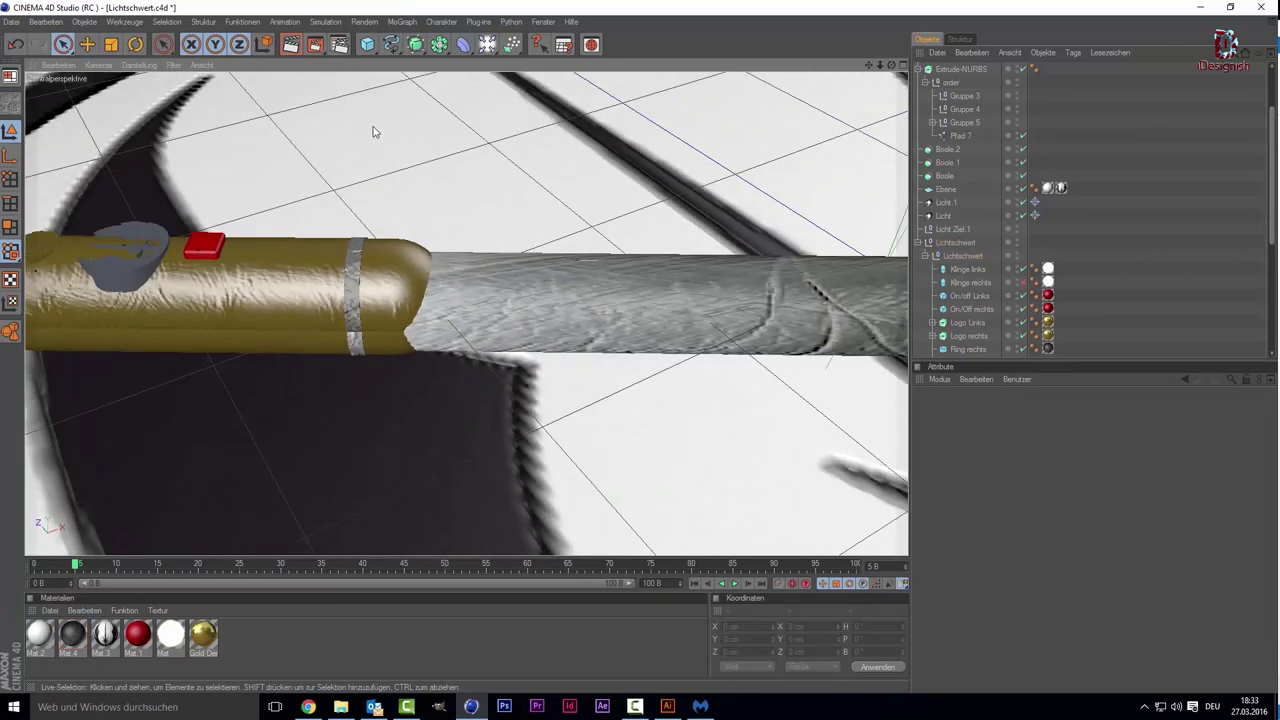
pyautogui.scroll(-2, 371, 129)
# Step: Add a new tube primitive to the scene
pyautogui.click(367, 44)
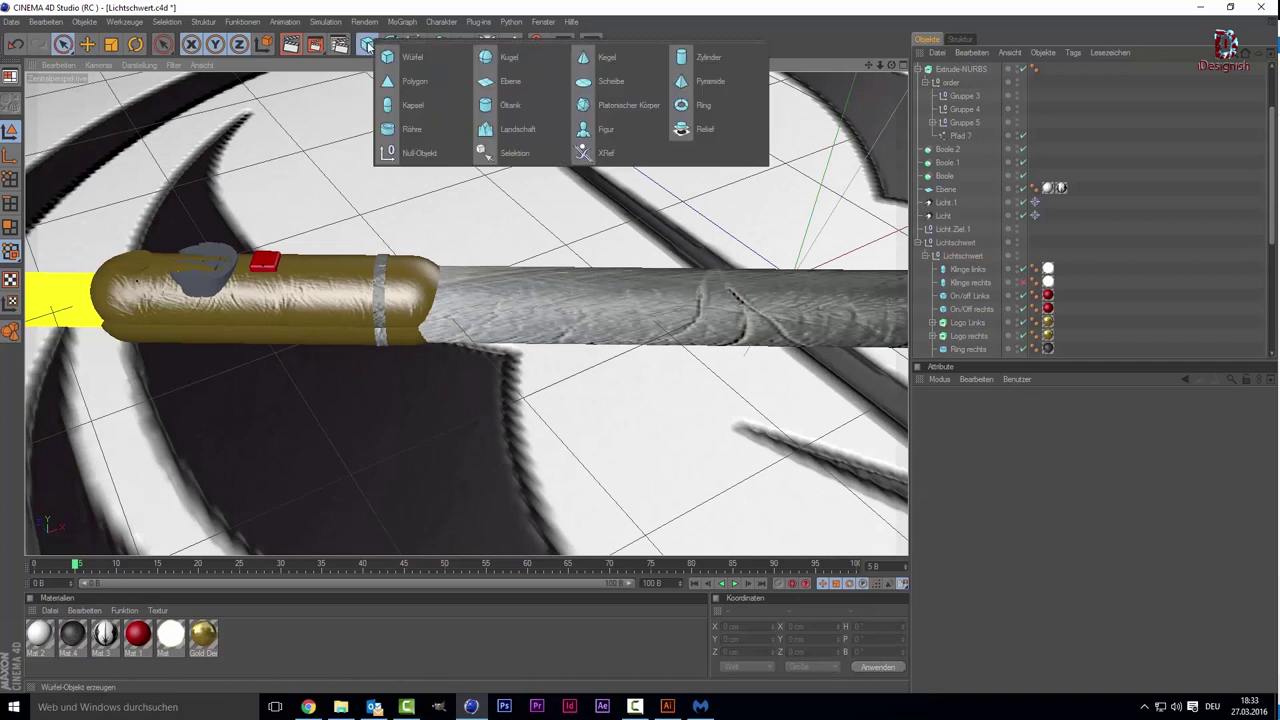
pyautogui.click(414, 129)
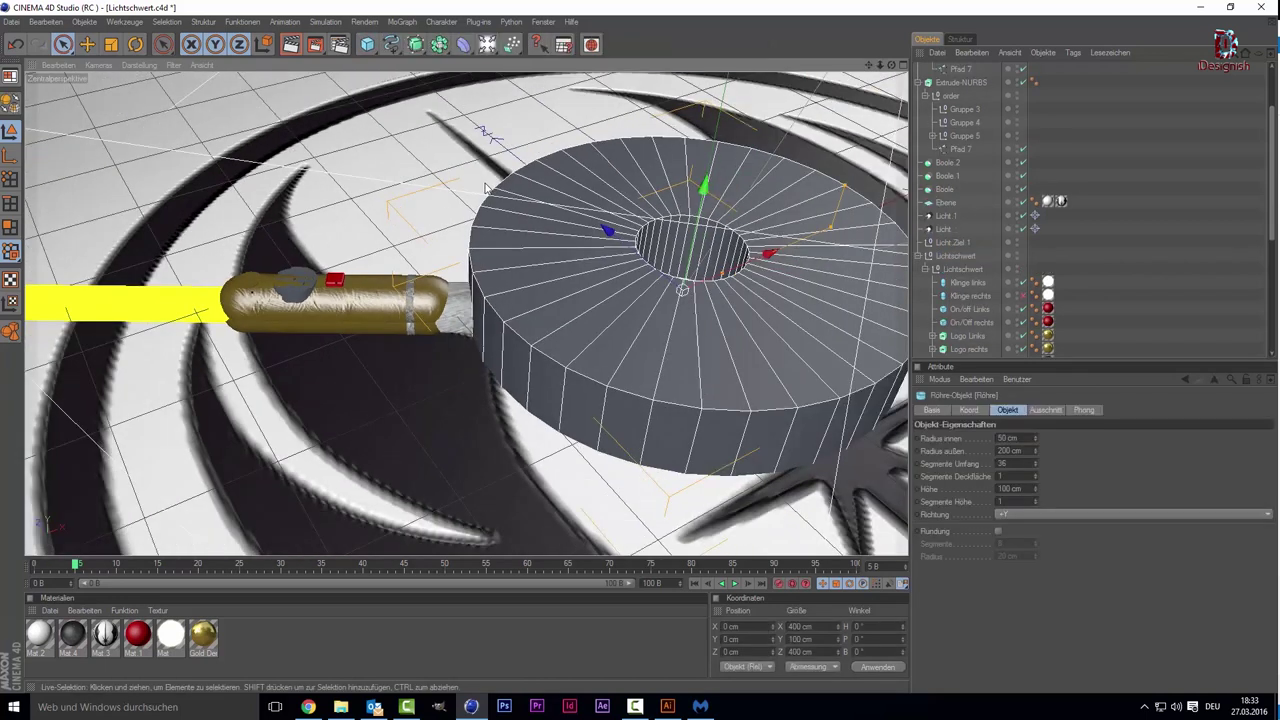
pyautogui.scroll(-2, 487, 188)
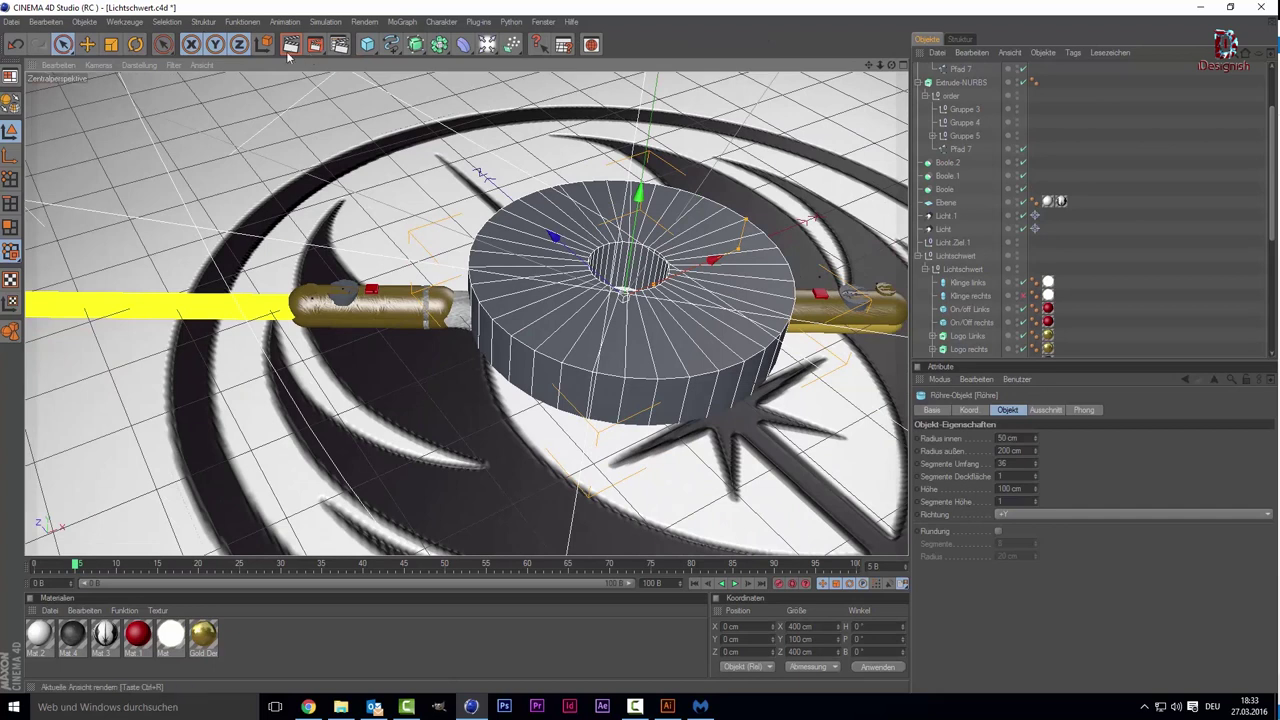
# Step: Pitch the tube 90°, tilt it, and shrink it to 59.022 cm across around the blade
pyautogui.click(135, 44)
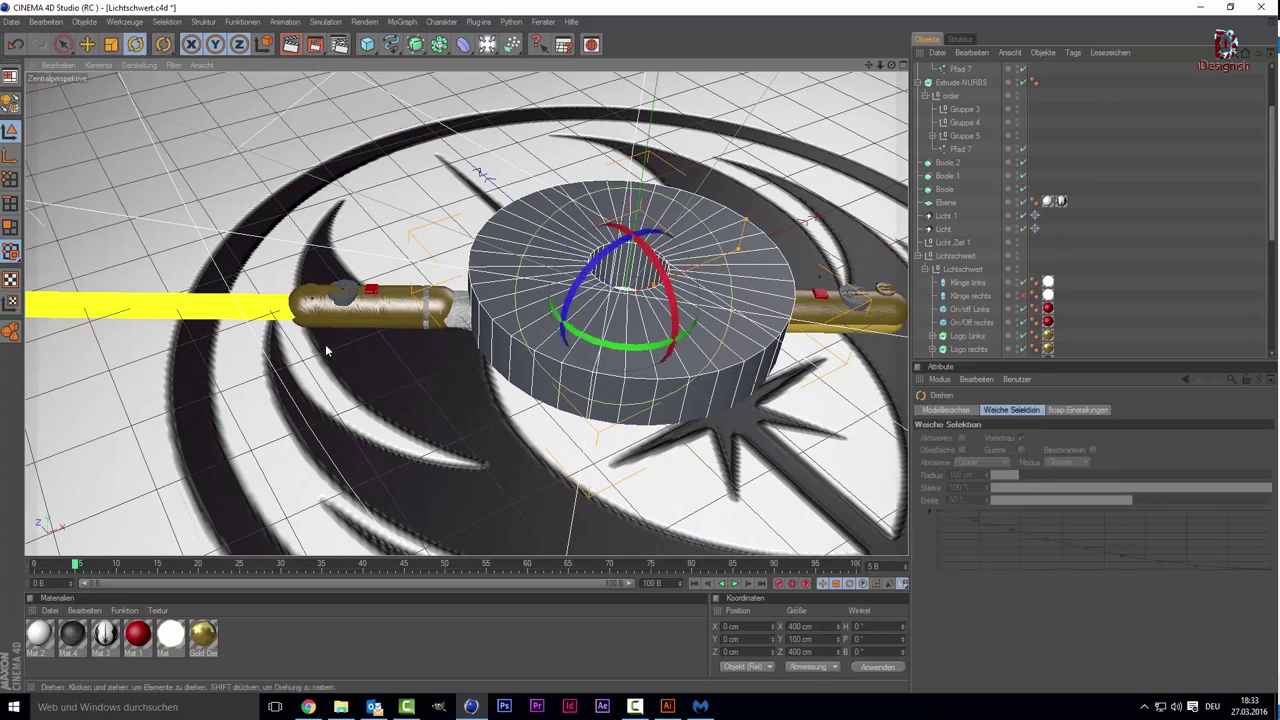
pyautogui.click(872, 638)
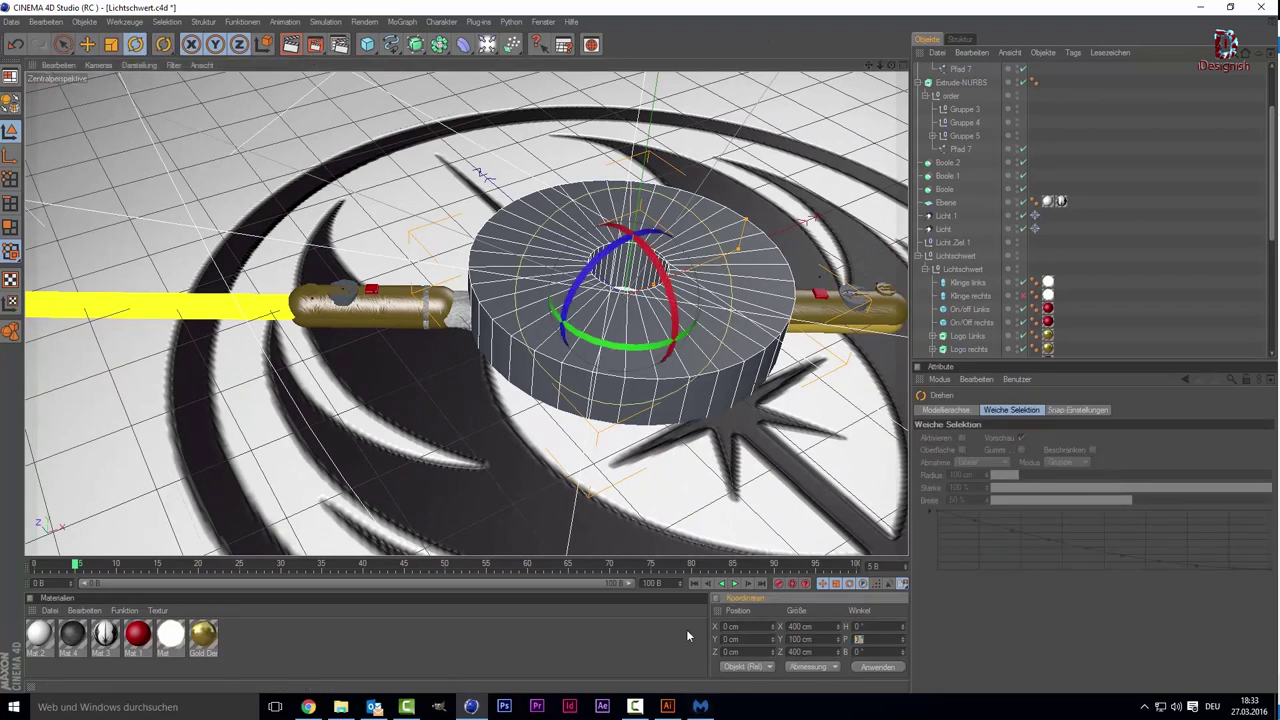
pyautogui.write('90')
pyautogui.press('Return')
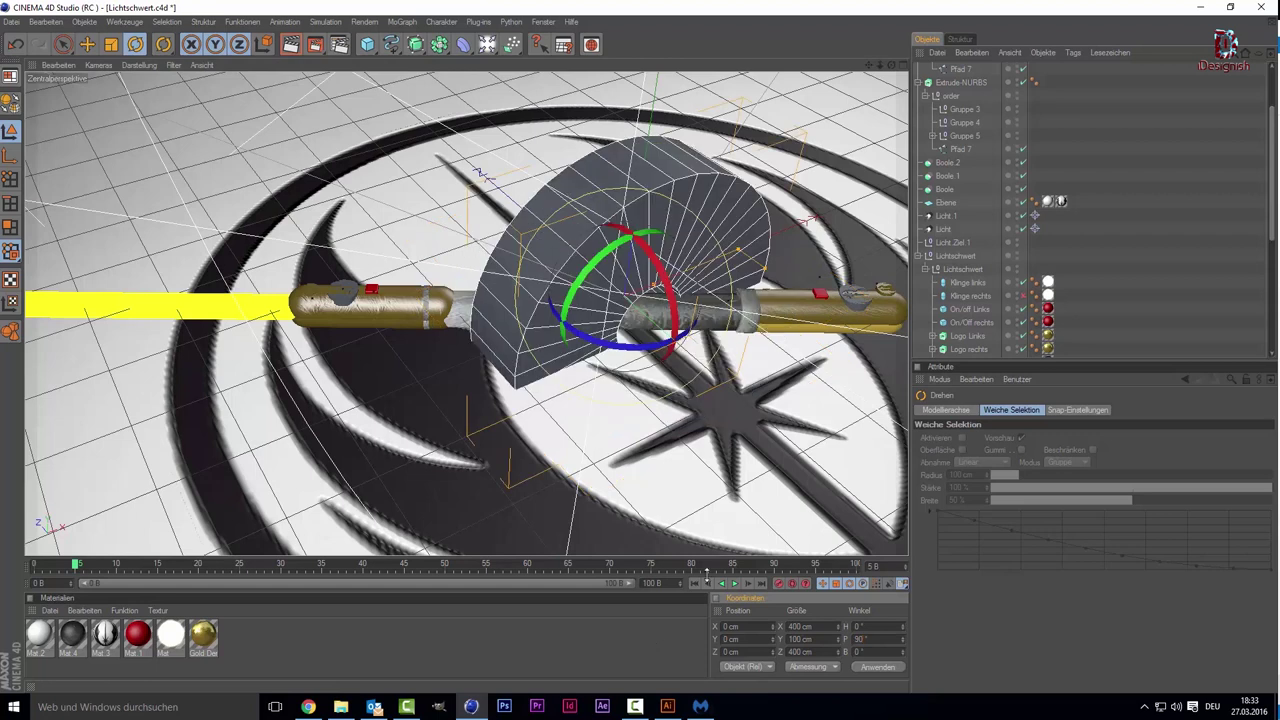
pyautogui.moveTo(624, 362); pyautogui.dragTo(693, 343)
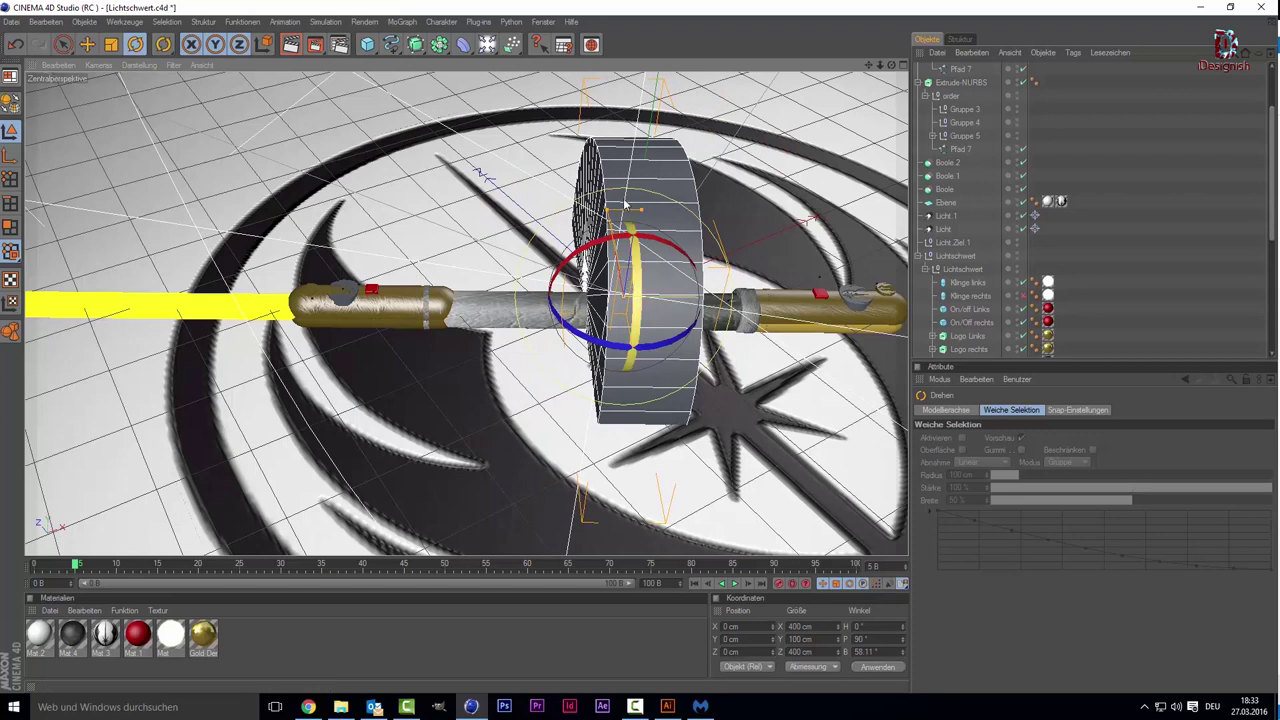
pyautogui.moveTo(615, 212); pyautogui.dragTo(614, 274)
pyautogui.press('space')
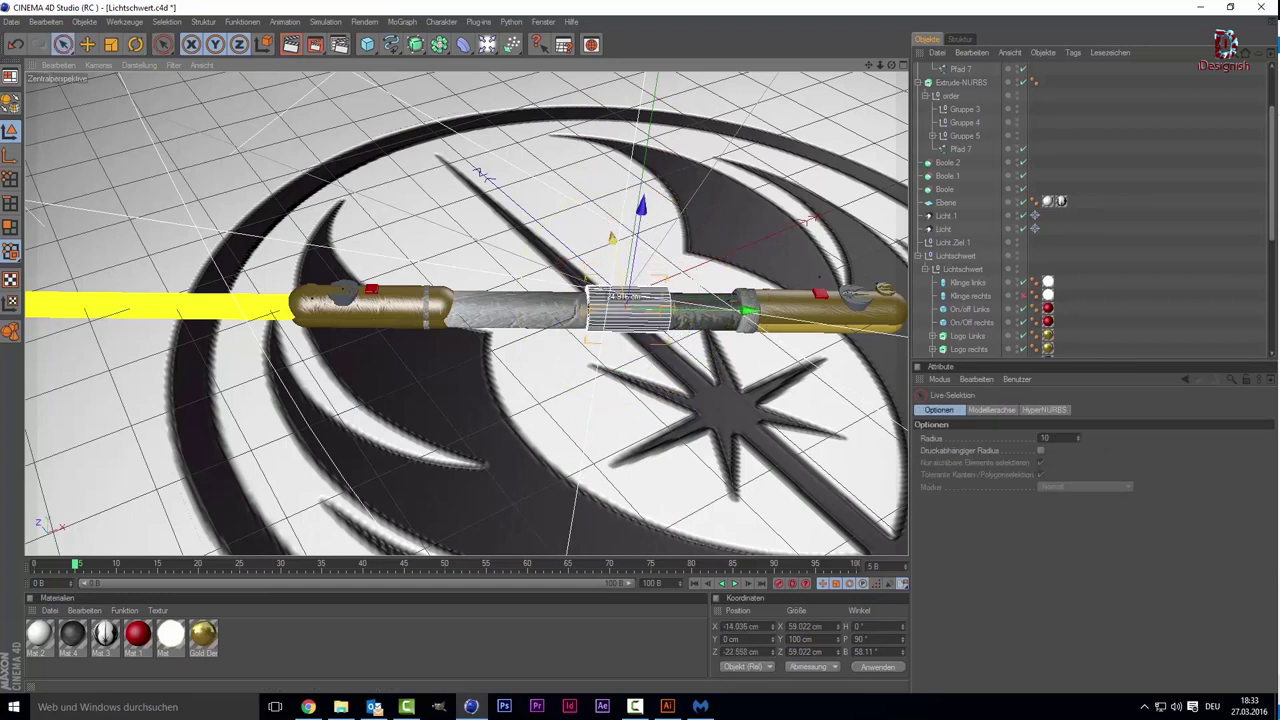
# Step: Slide the ring against the left hilt and flatten it to 24.656 cm high
pyautogui.scroll(2, 613, 278)
pyautogui.scroll(2, 613, 278)
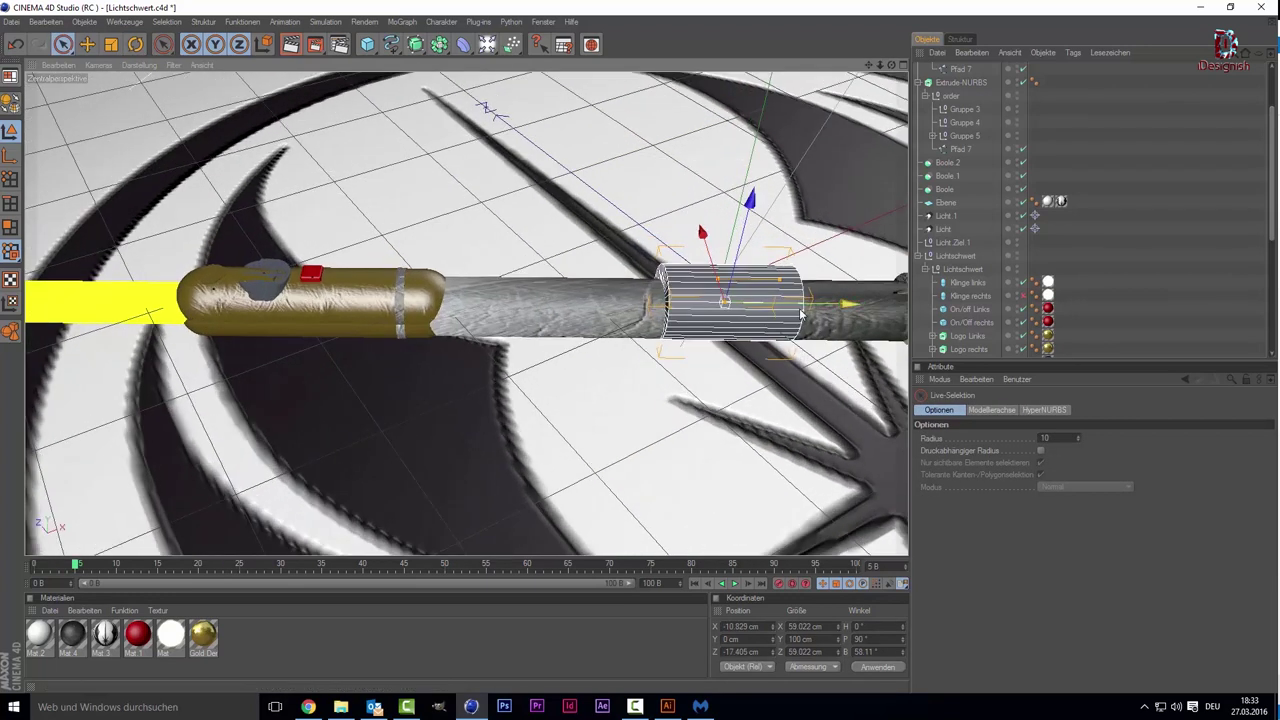
pyautogui.moveTo(803, 313); pyautogui.dragTo(520, 300)
pyautogui.scroll(2, 560, 264)
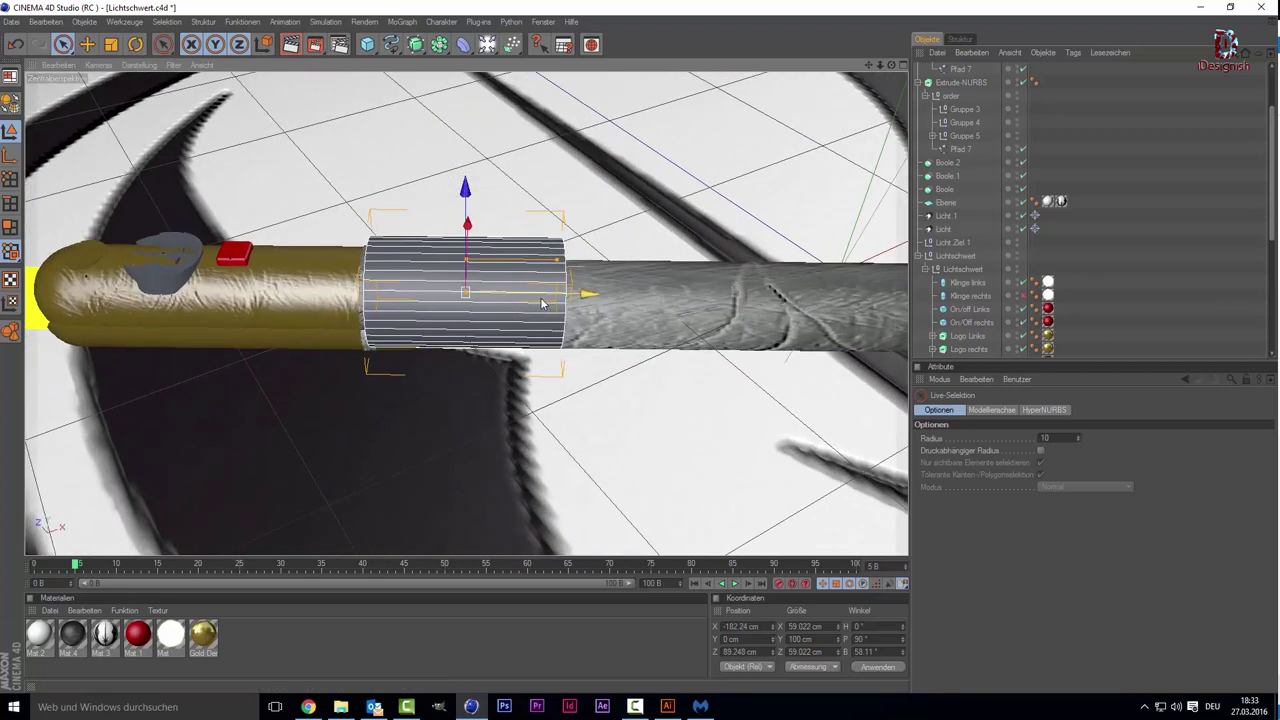
pyautogui.scroll(2, 560, 264)
pyautogui.moveTo(584, 243); pyautogui.dragTo(497, 243)
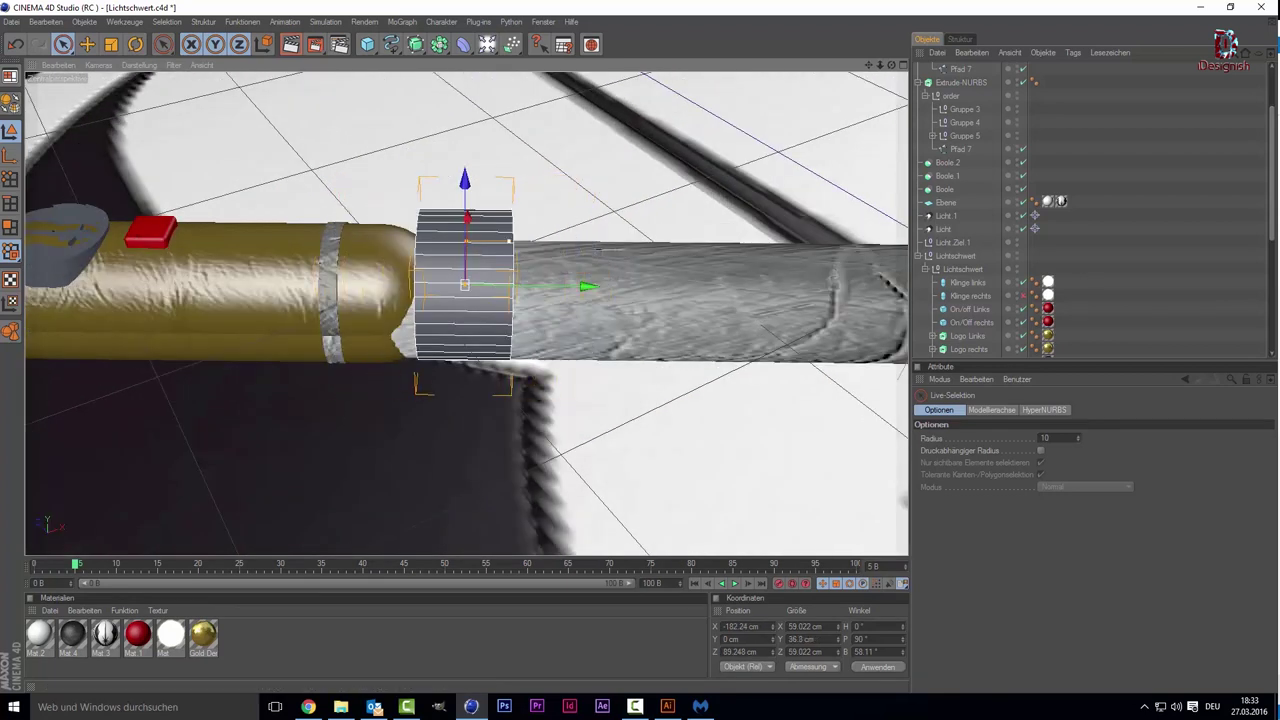
pyautogui.moveTo(598, 291); pyautogui.dragTo(546, 289)
pyautogui.moveTo(404, 185); pyautogui.dragTo(407, 193)
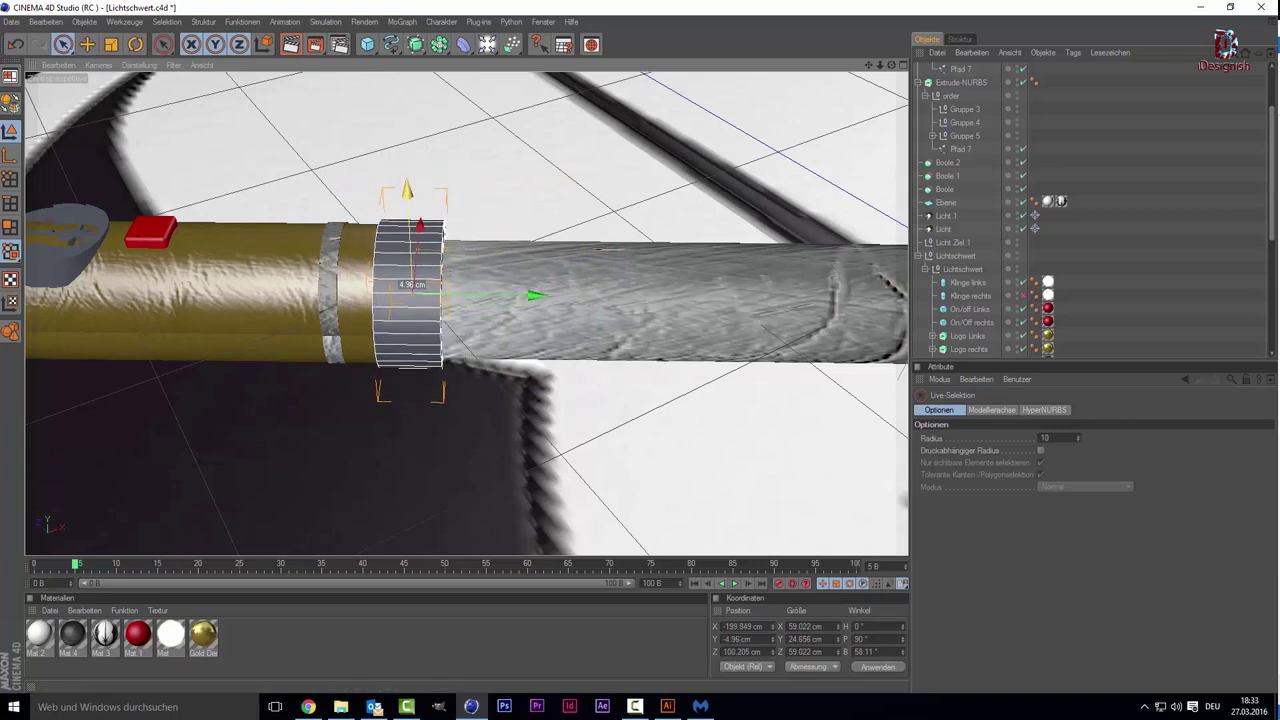
pyautogui.scroll(3, 364, 250)
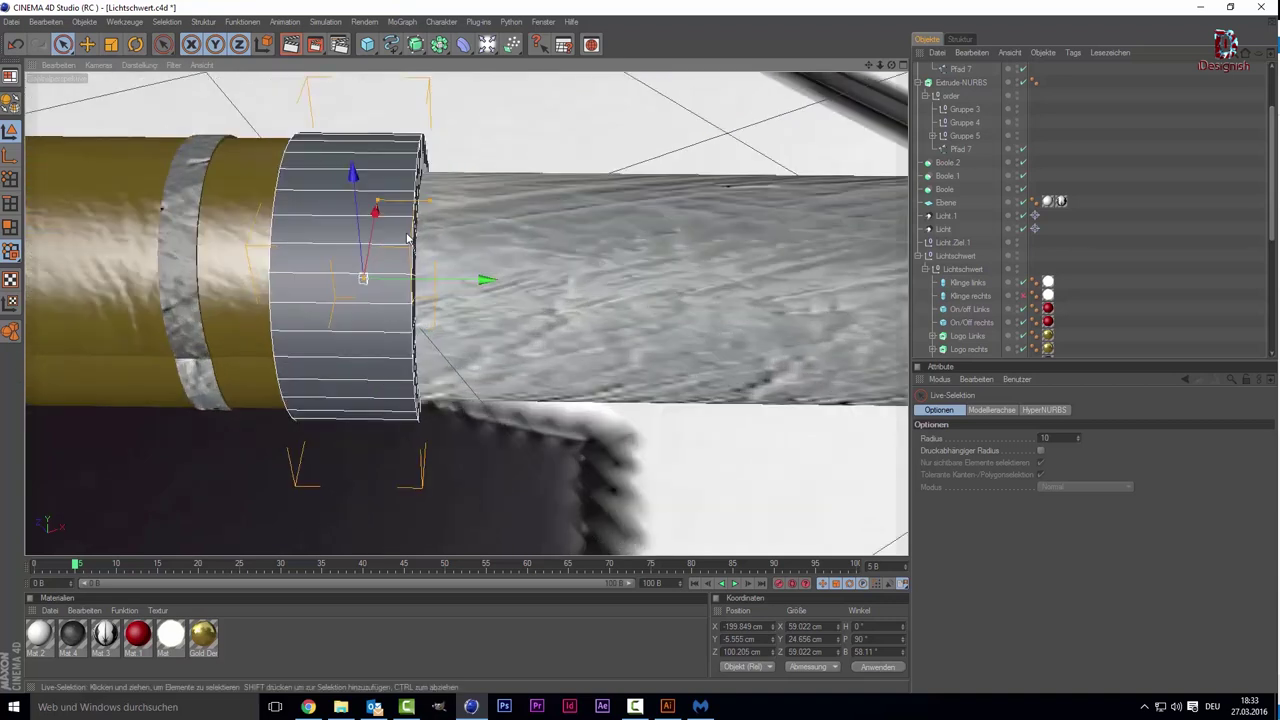
pyautogui.scroll(-1, 366, 258)
# Step: Enable rounded edges on the ring with 8 fillet segments and a smaller 2.328 cm radius
pyautogui.click(368, 264)
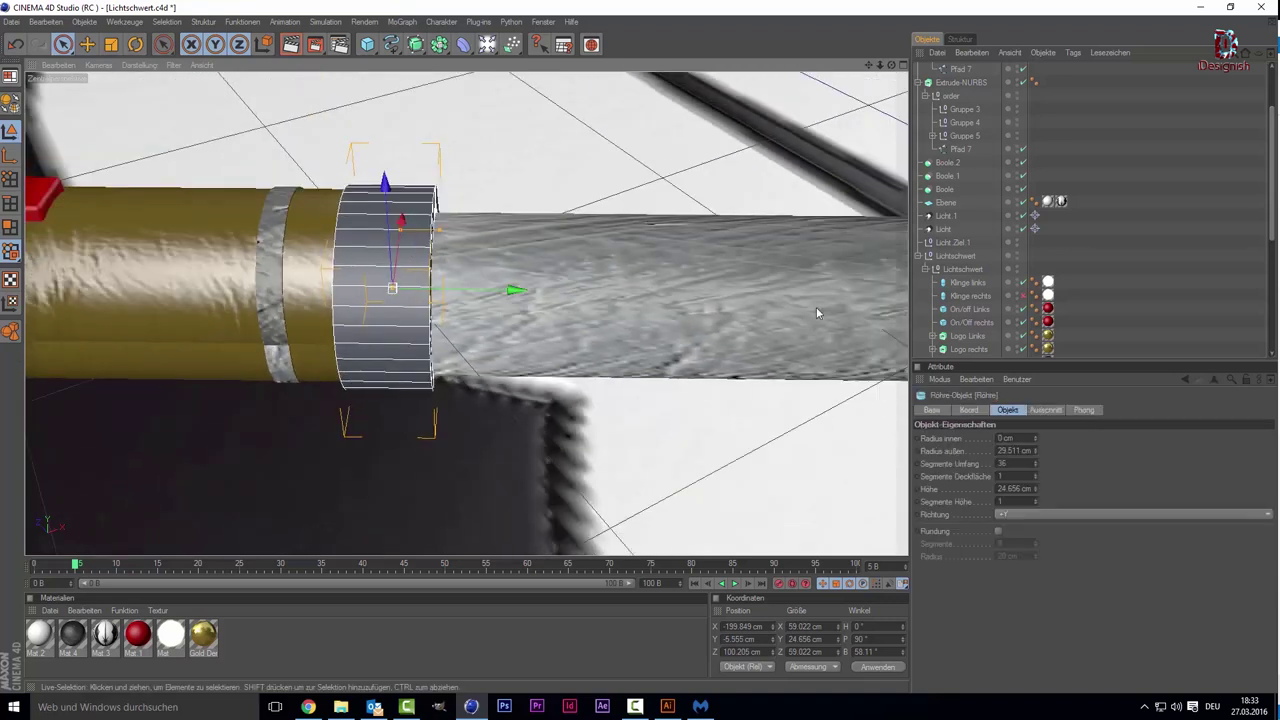
pyautogui.click(998, 531)
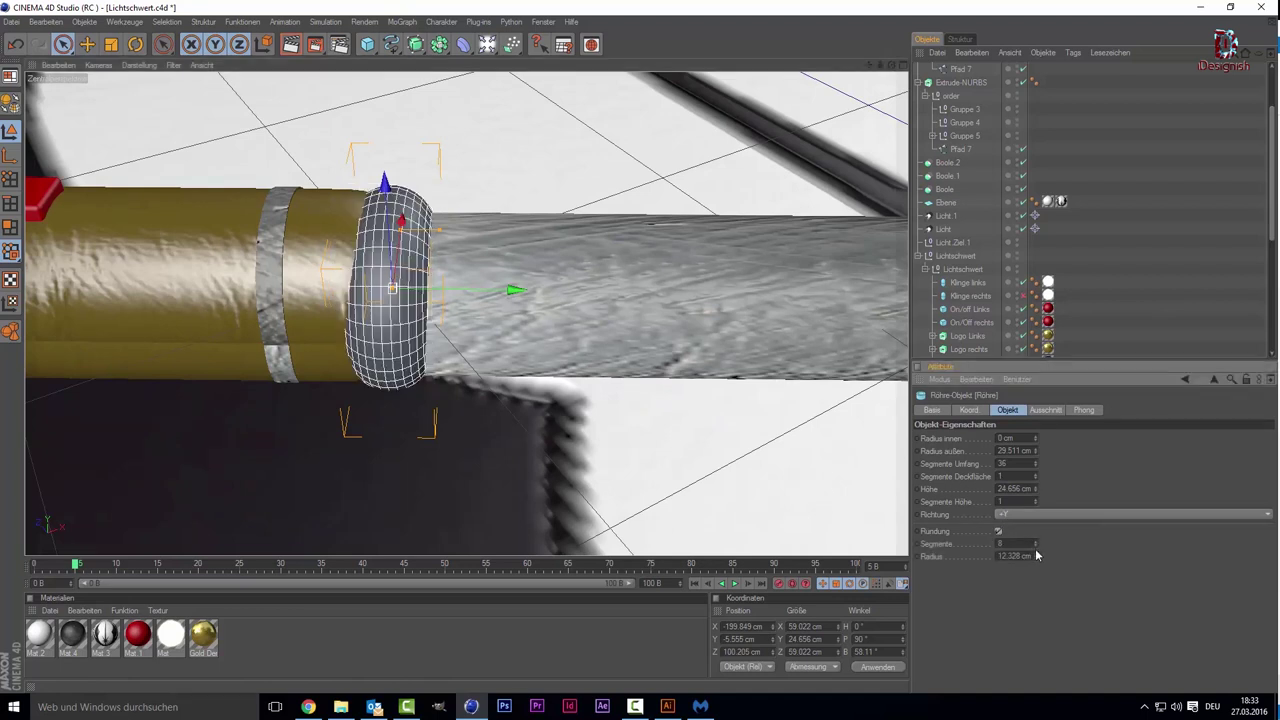
pyautogui.moveTo(1035, 555); pyautogui.dragTo(1035, 555)
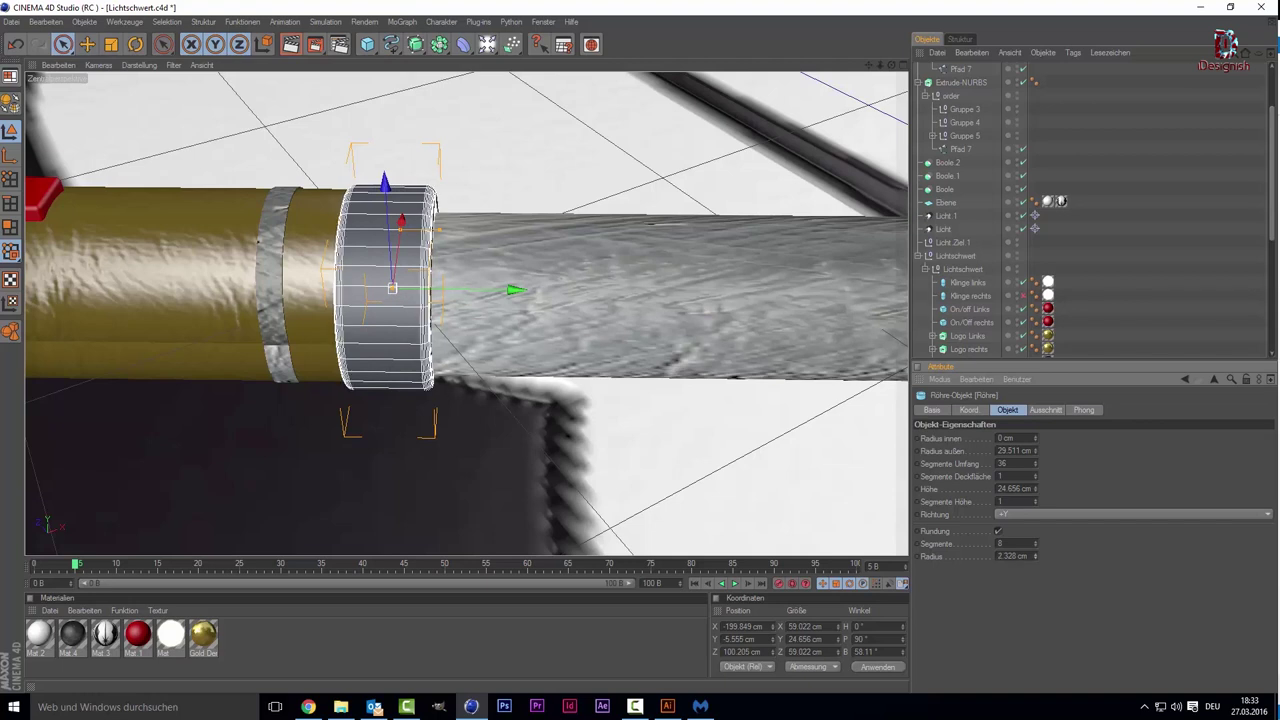
# Step: Duplicate the ring as Röhre.1 and fit it against the right gold hilt's joint
pyautogui.click(706, 486)
pyautogui.keyDown('alt'); pyautogui.moveTo(706, 486); pyautogui.dragTo(508, 349); pyautogui.keyUp('alt')
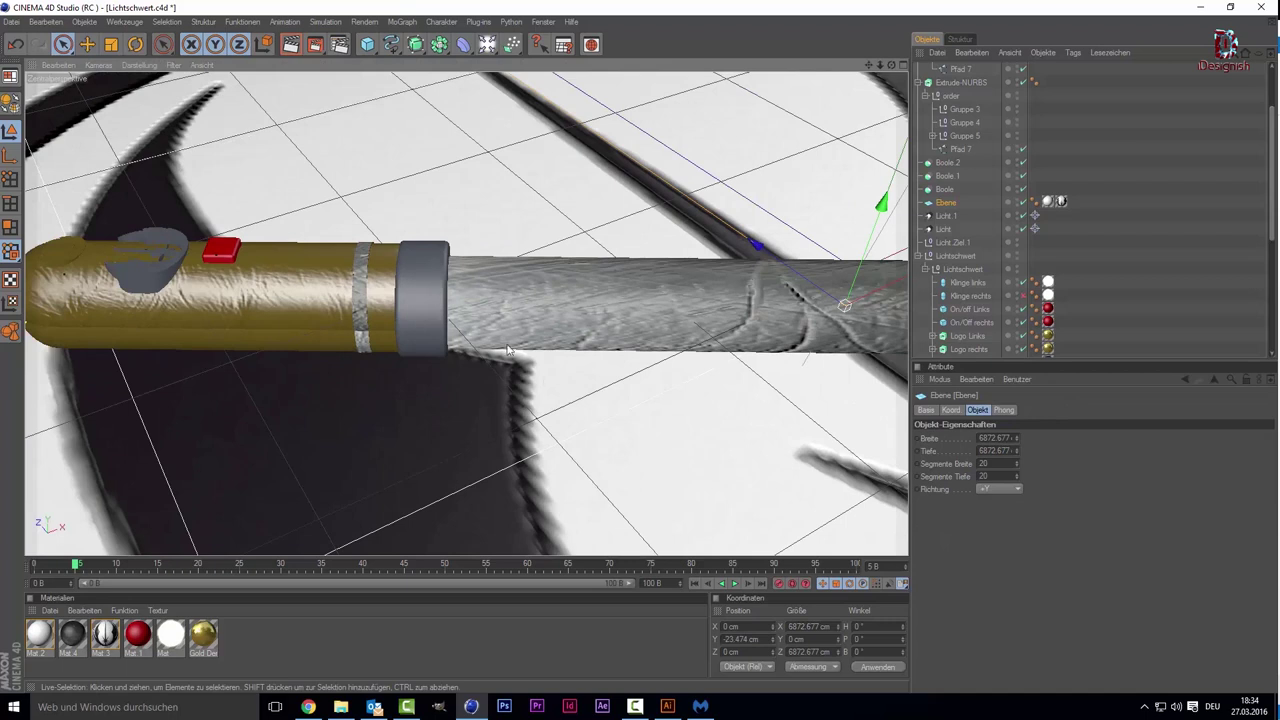
pyautogui.click(405, 290)
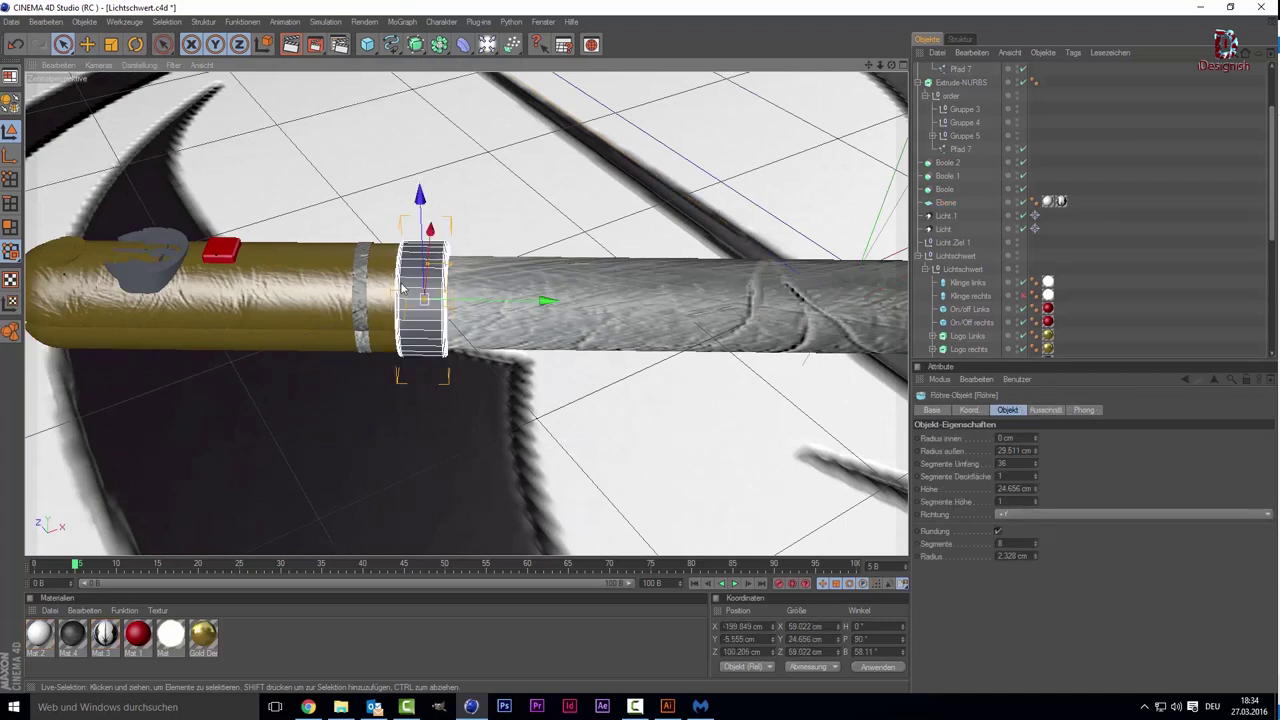
pyautogui.moveTo(410, 292); pyautogui.dragTo(735, 300)
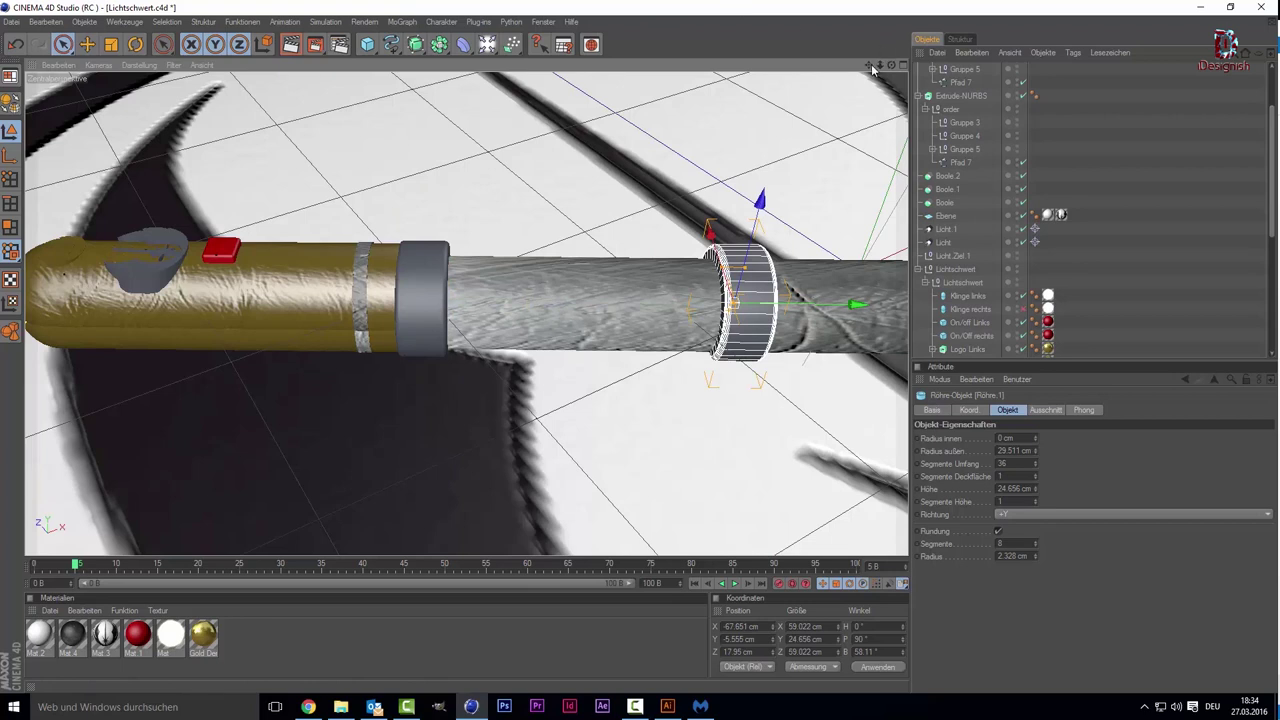
pyautogui.moveTo(872, 68); pyautogui.dragTo(872, 68)
pyautogui.moveTo(199, 266); pyautogui.dragTo(650, 266)
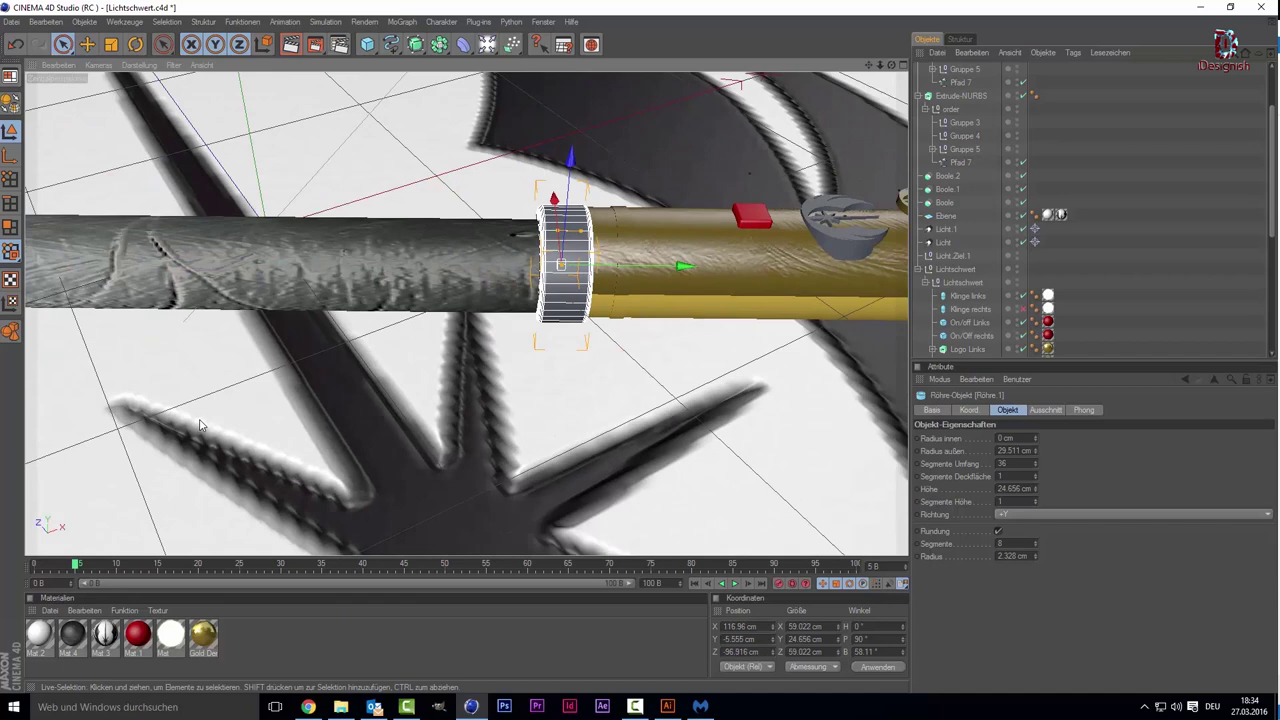
pyautogui.click(500, 398)
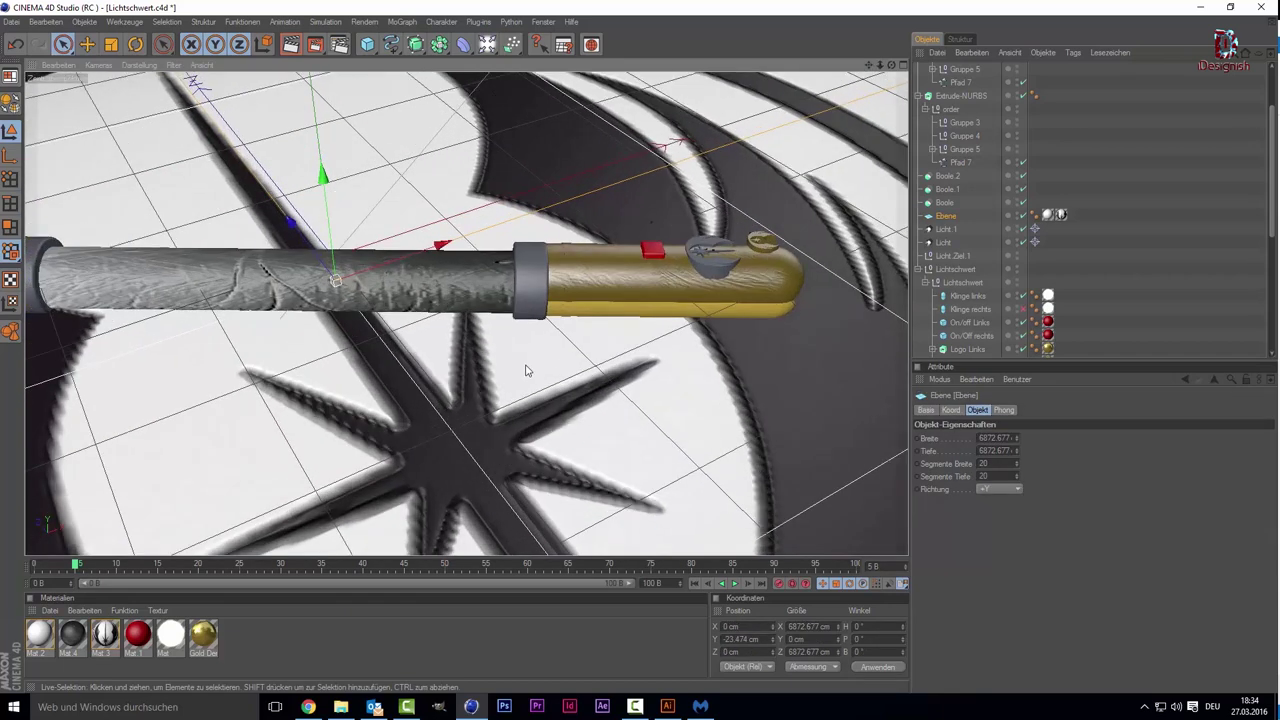
pyautogui.moveTo(872, 68); pyautogui.dragTo(880, 160)
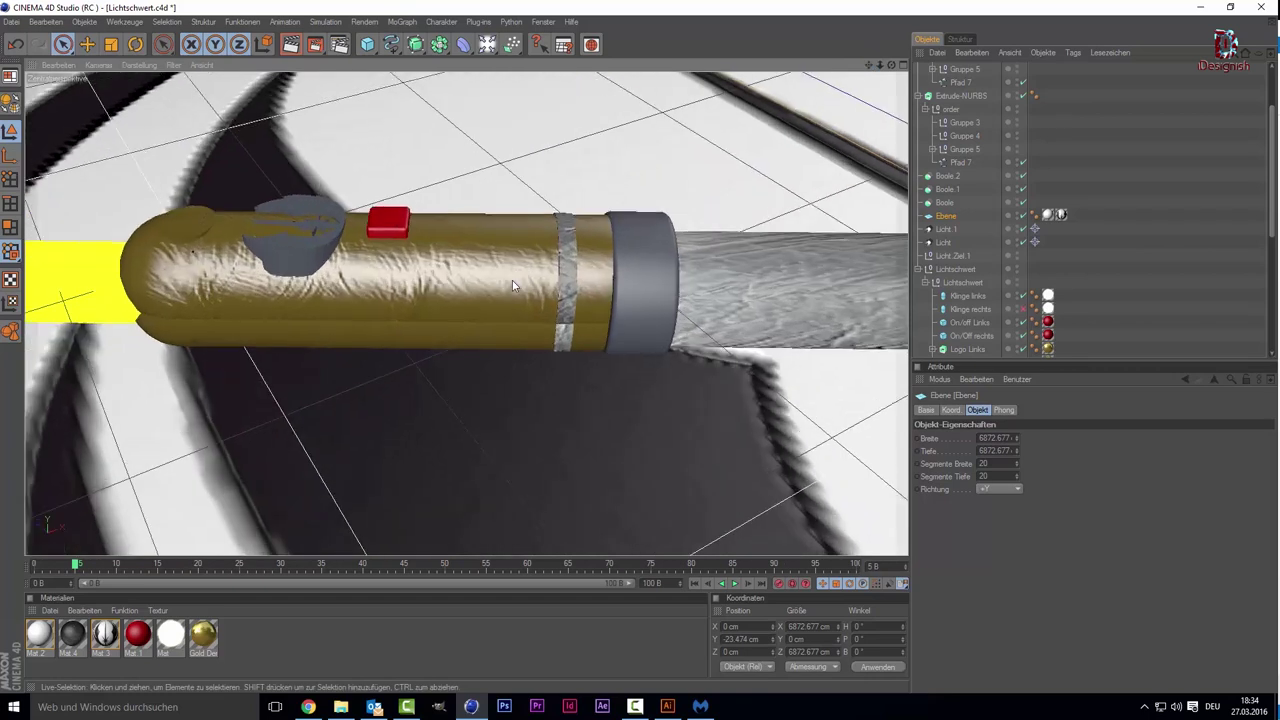
pyautogui.scroll(5, 512, 279)
# Step: Select the red On/Off button and lift it up off the hilt
pyautogui.scroll(-3, 512, 279)
pyautogui.click(383, 222)
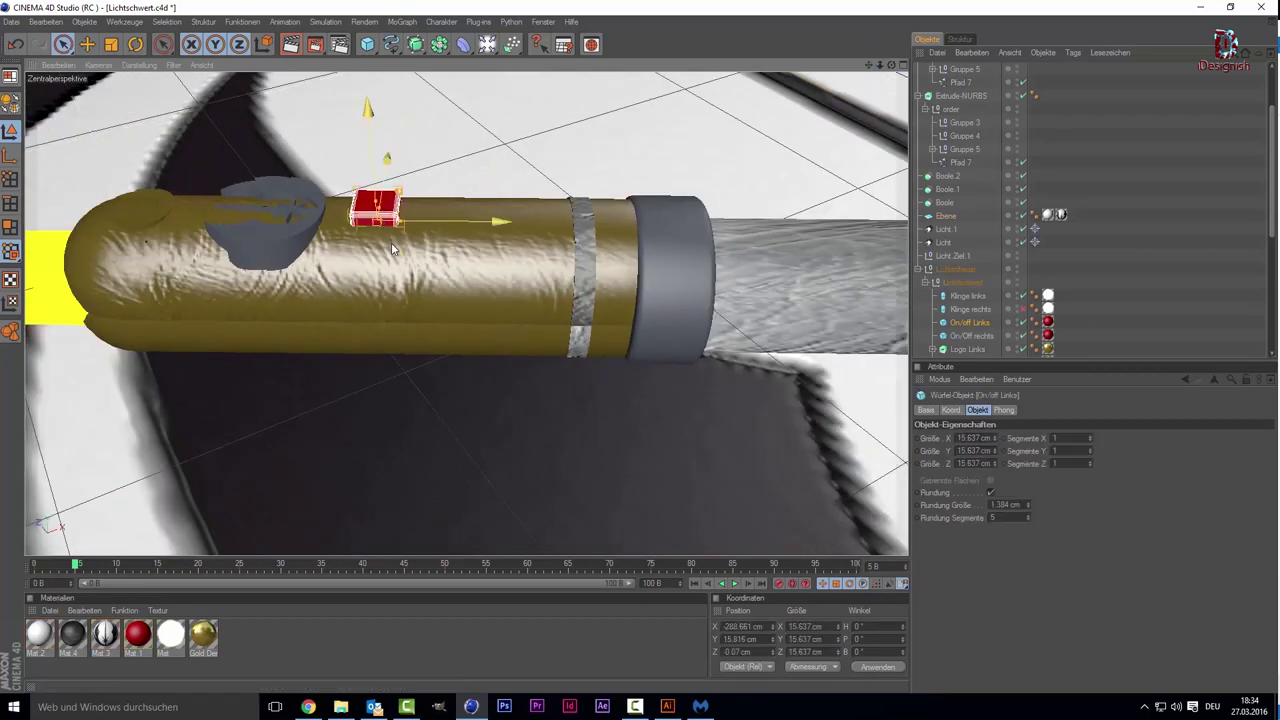
pyautogui.keyDown('alt'); pyautogui.moveTo(392, 249); pyautogui.dragTo(399, 258); pyautogui.keyUp('alt')
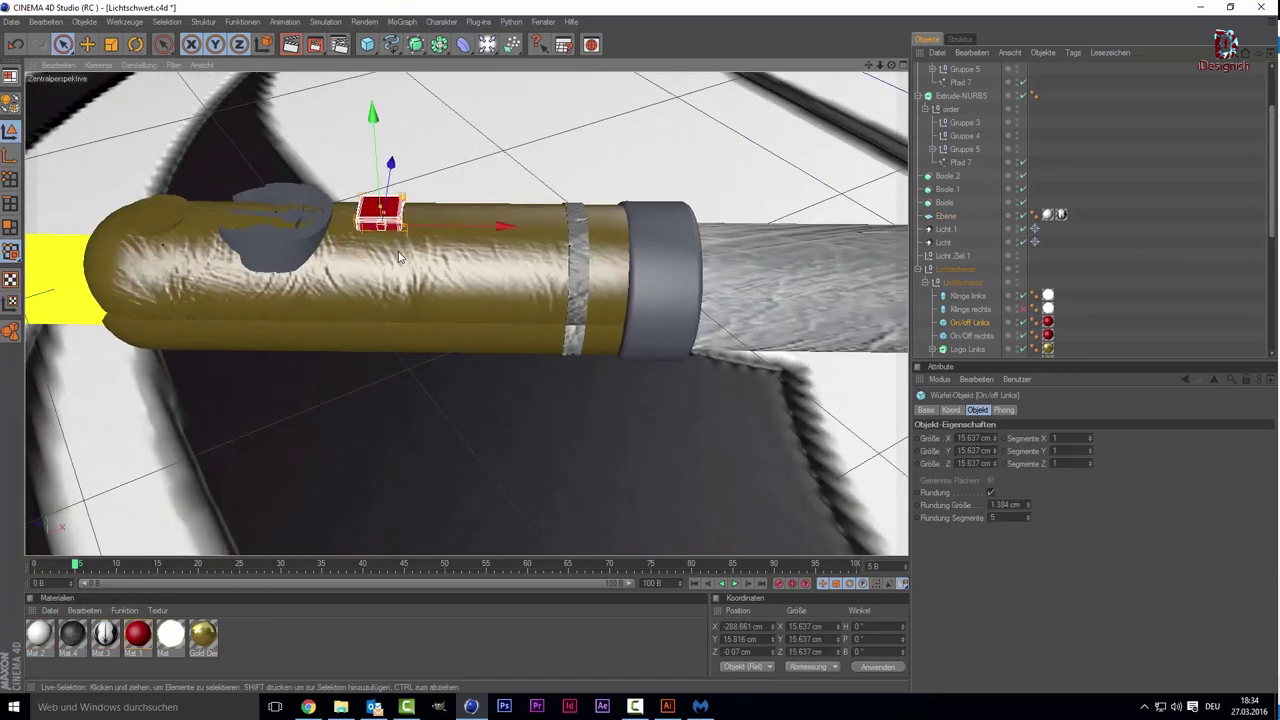
pyautogui.scroll(3, 399, 258)
pyautogui.keyDown('alt'); pyautogui.moveTo(399, 258); pyautogui.dragTo(601, 139); pyautogui.keyUp('alt')
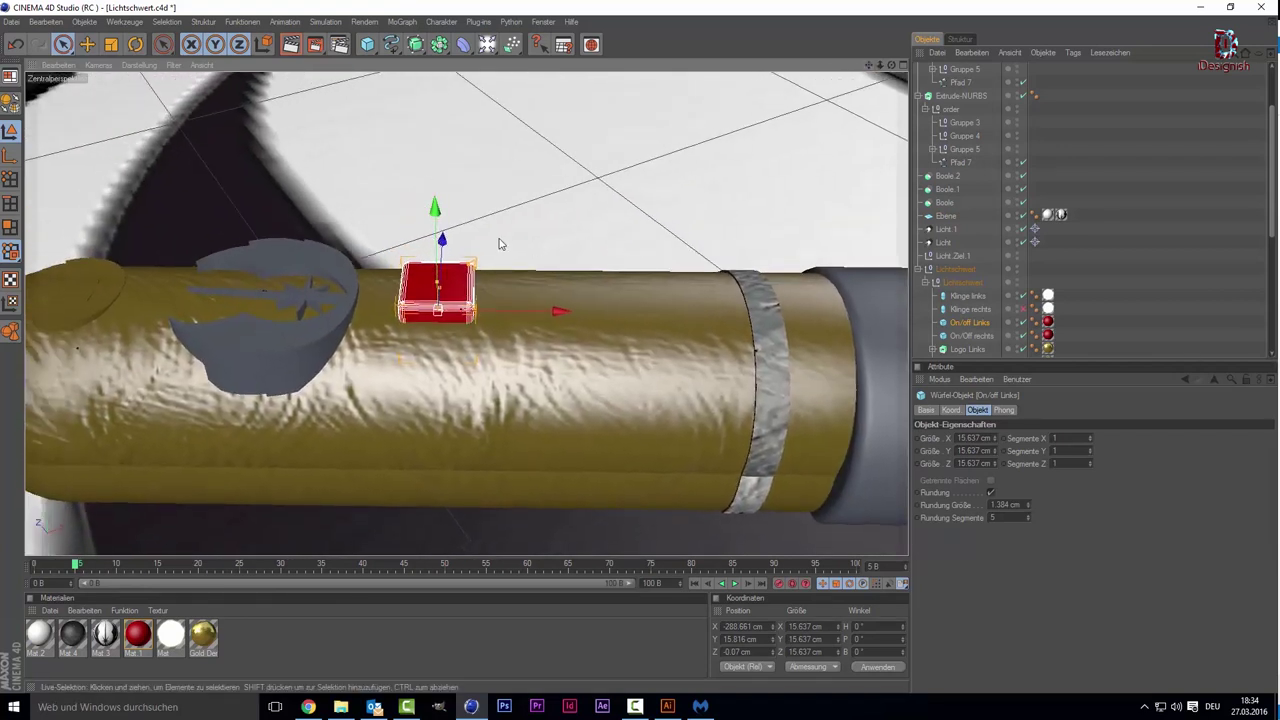
pyautogui.moveTo(433, 228); pyautogui.dragTo(431, 153)
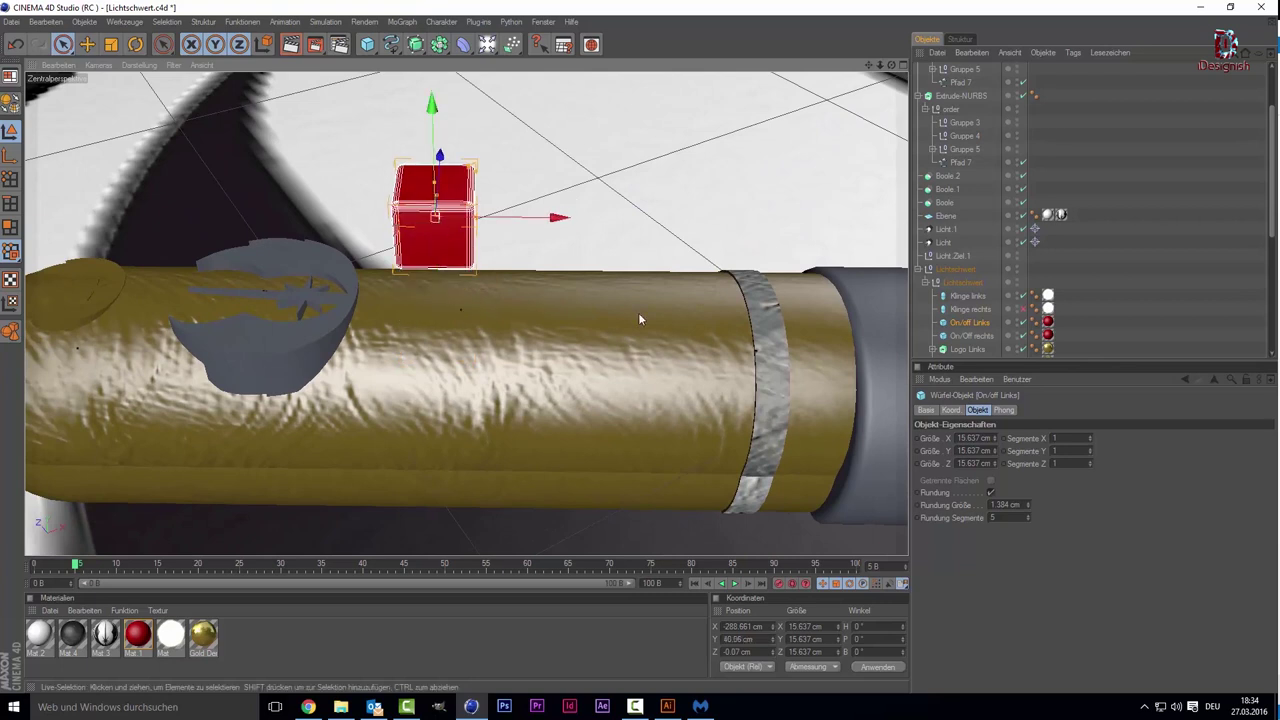
# Step: Keep the button's rounded edges at 5 segments and lower it back onto the hilt
pyautogui.click(991, 494)
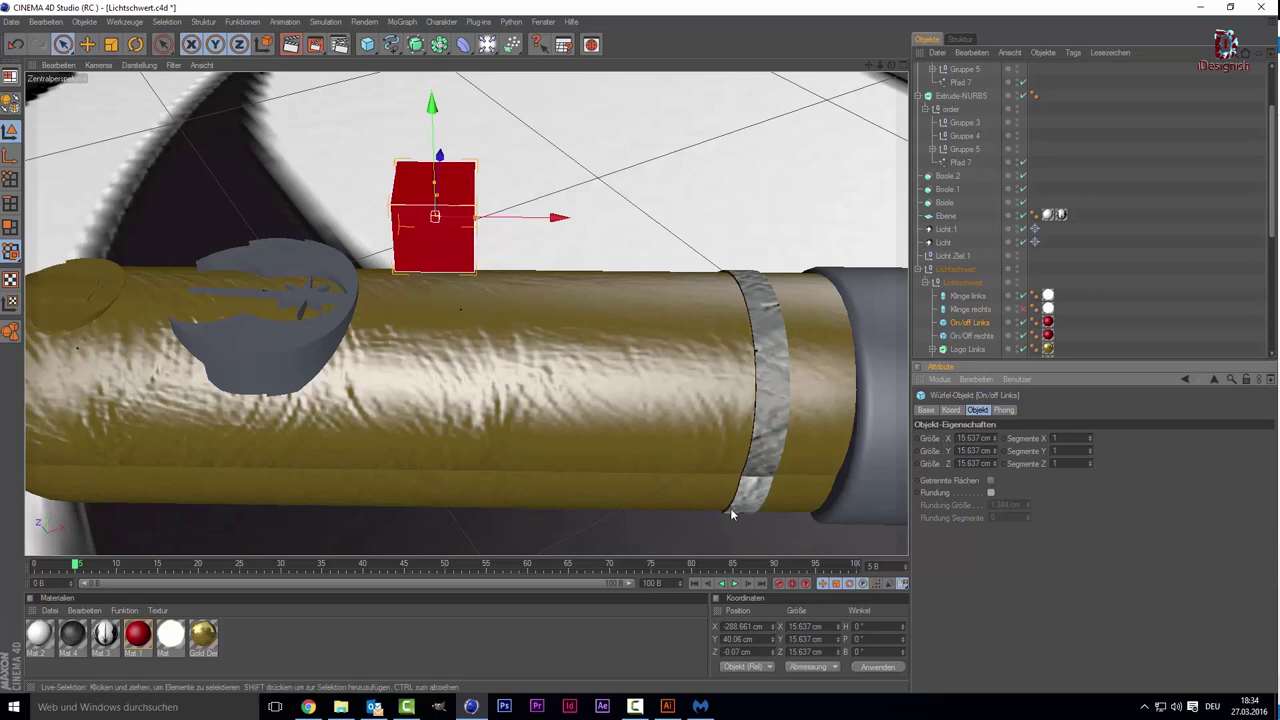
pyautogui.click(991, 494)
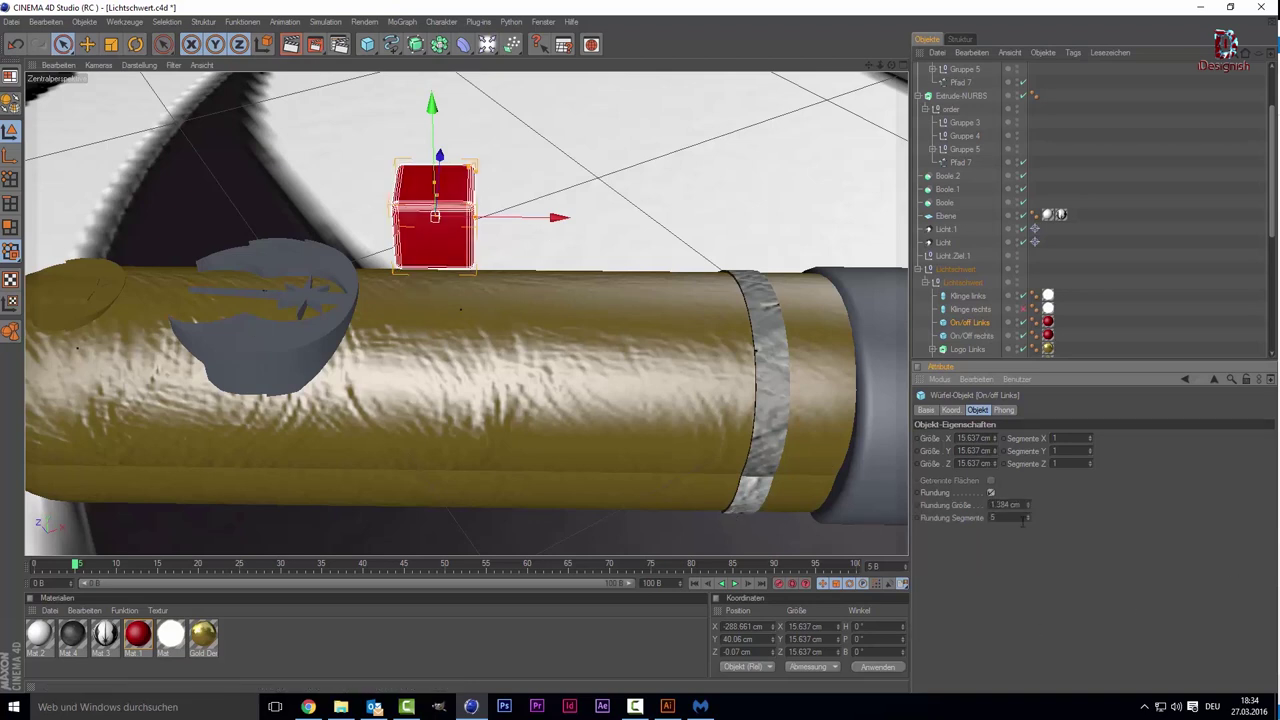
pyautogui.moveTo(1025, 519); pyautogui.dragTo(1026, 493)
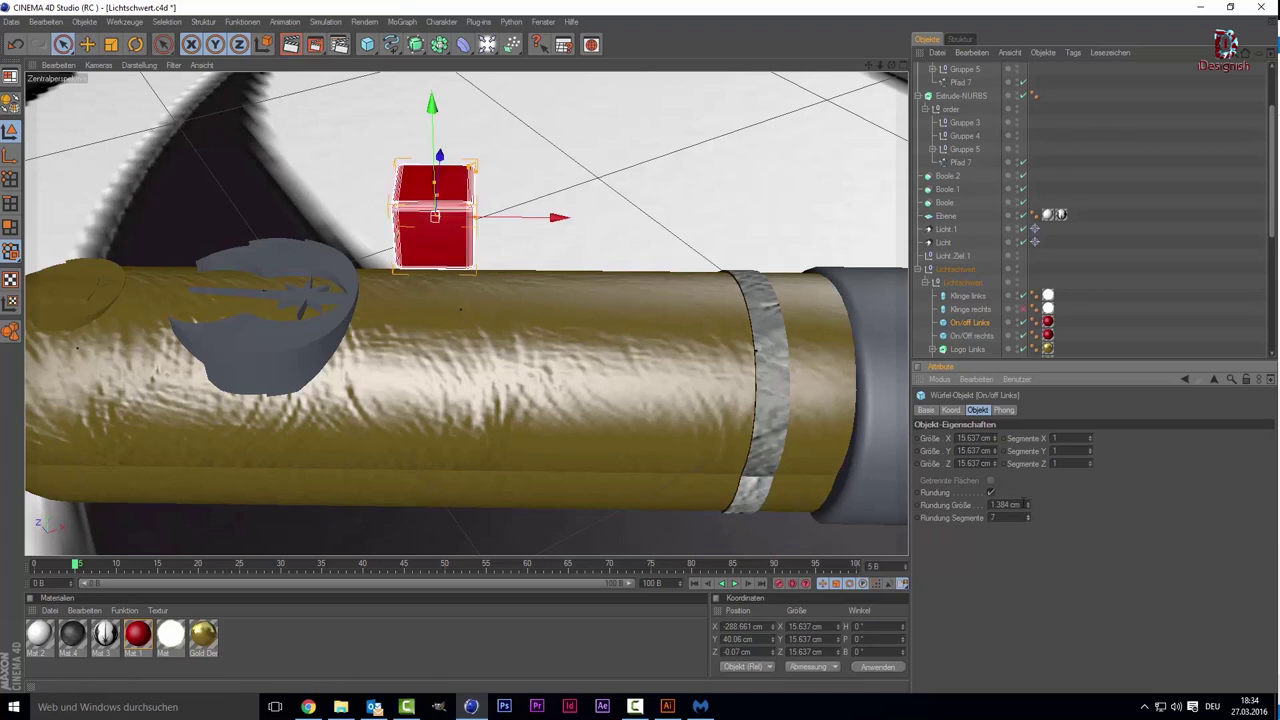
pyautogui.hotkey('ctrl', 'z')
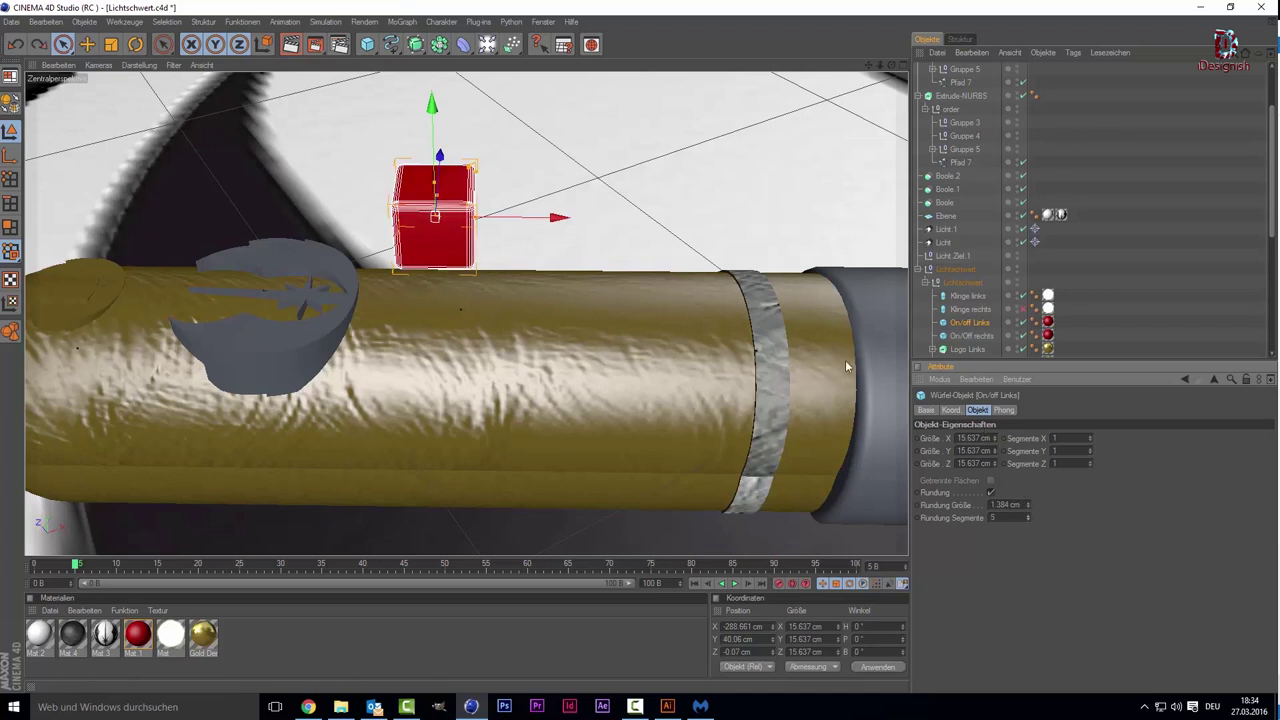
pyautogui.moveTo(433, 105); pyautogui.dragTo(451, 188)
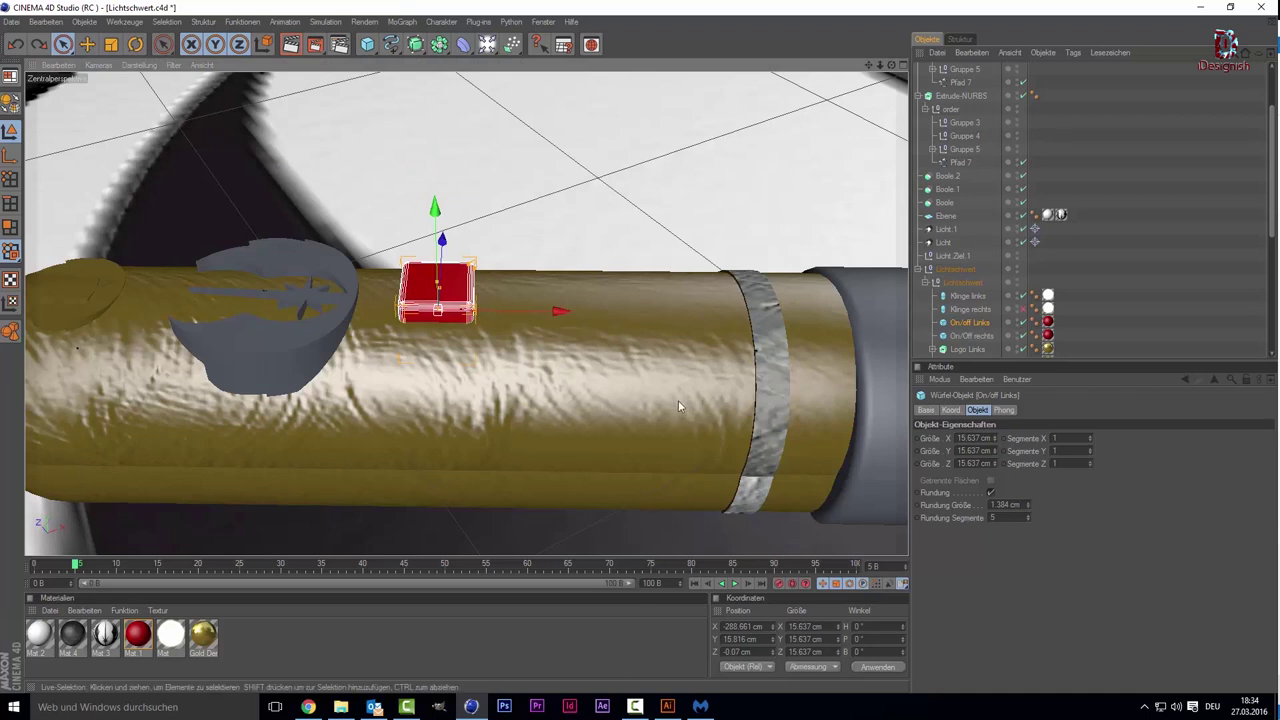
# Step: Select the gold Kapsel capsule near the grey cap and zoom in on it
pyautogui.keyDown('alt'); pyautogui.moveTo(678, 400); pyautogui.dragTo(790, 29); pyautogui.keyUp('alt')
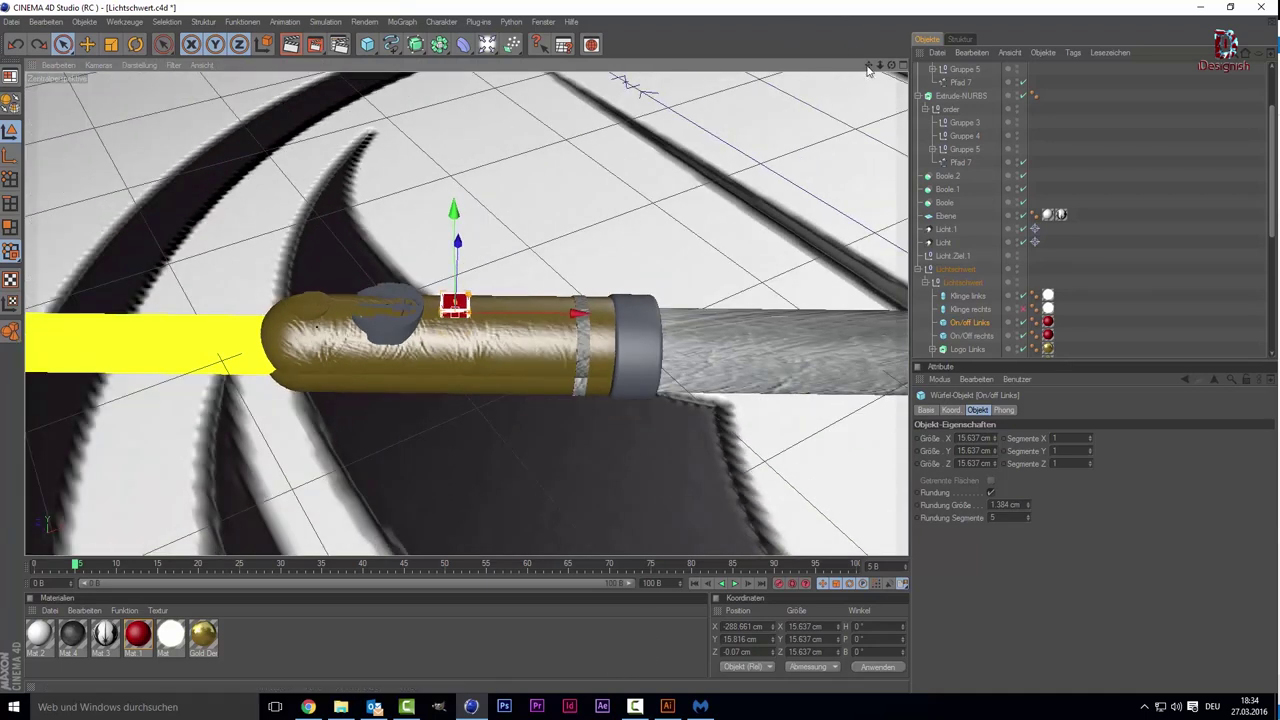
pyautogui.scroll(10, 554, 253)
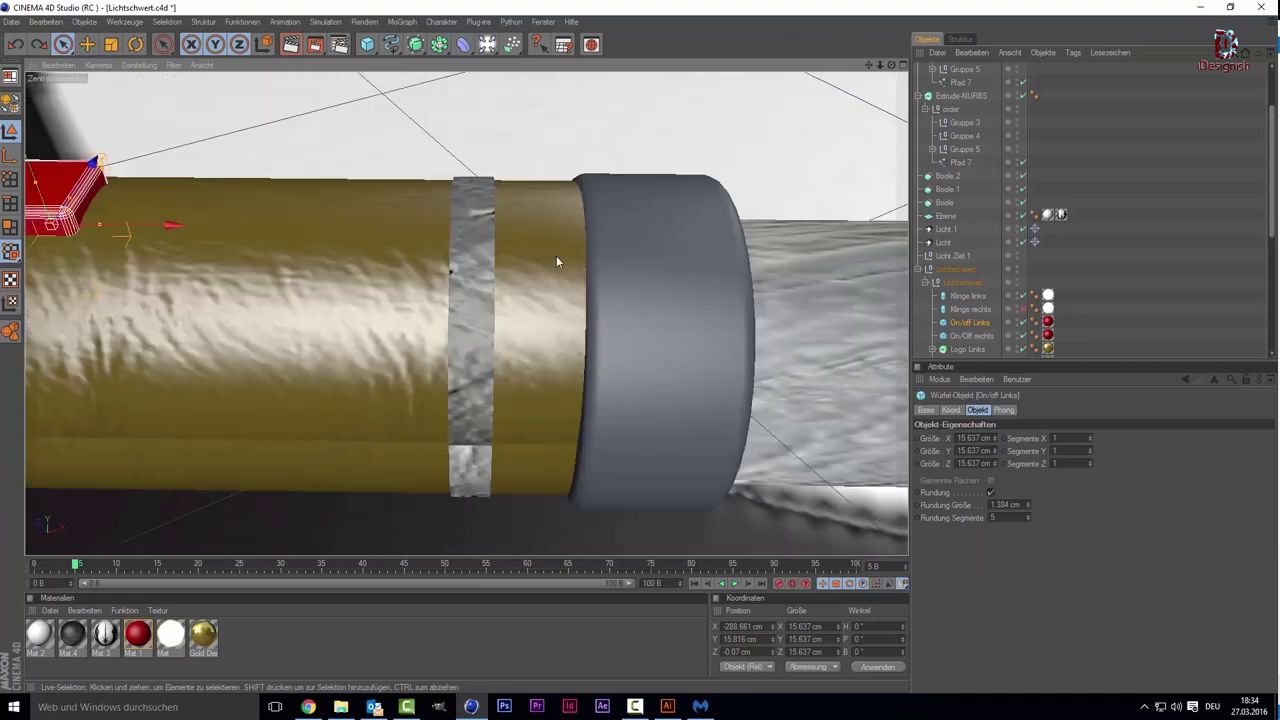
pyautogui.click(482, 329)
pyautogui.scroll(5, 482, 329)
pyautogui.scroll(-3, 482, 329)
pyautogui.scroll(-4, 482, 329)
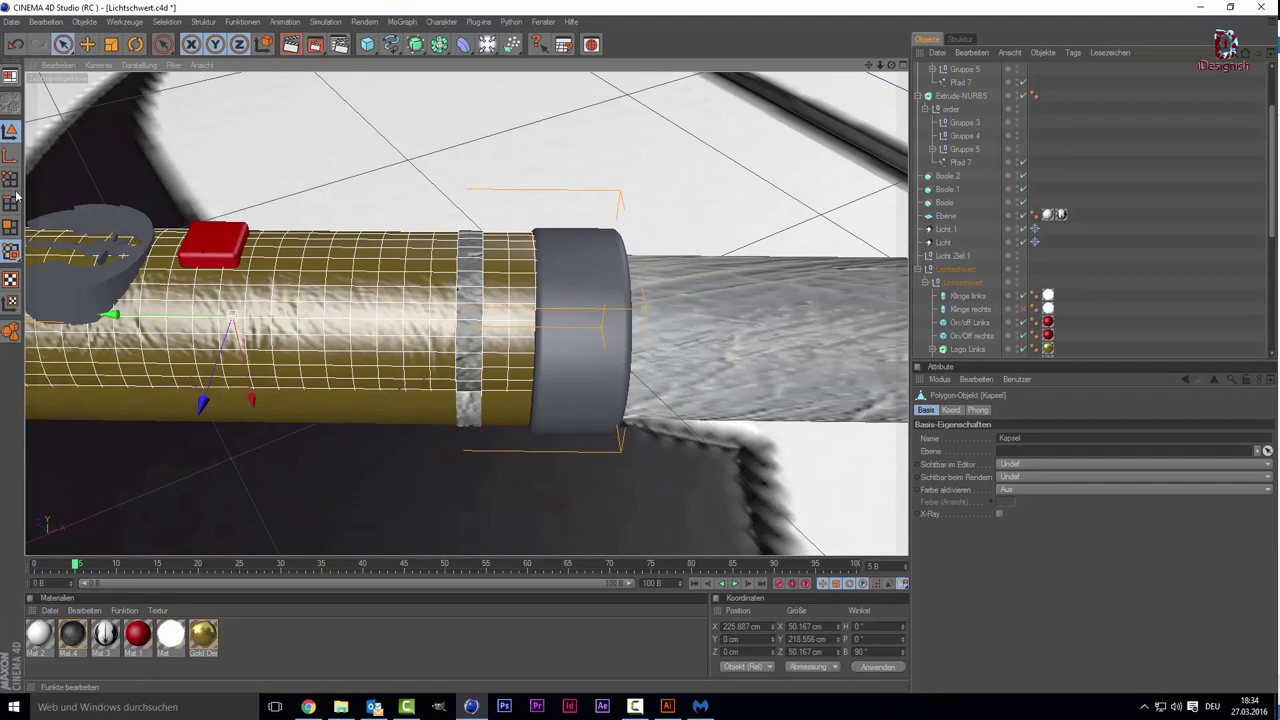
# Step: Switch to Edge mode and select the edge loop around the grip ring
pyautogui.click(10, 228)
pyautogui.click(474, 298)
pyautogui.moveTo(898, 66); pyautogui.dragTo(456, 252)
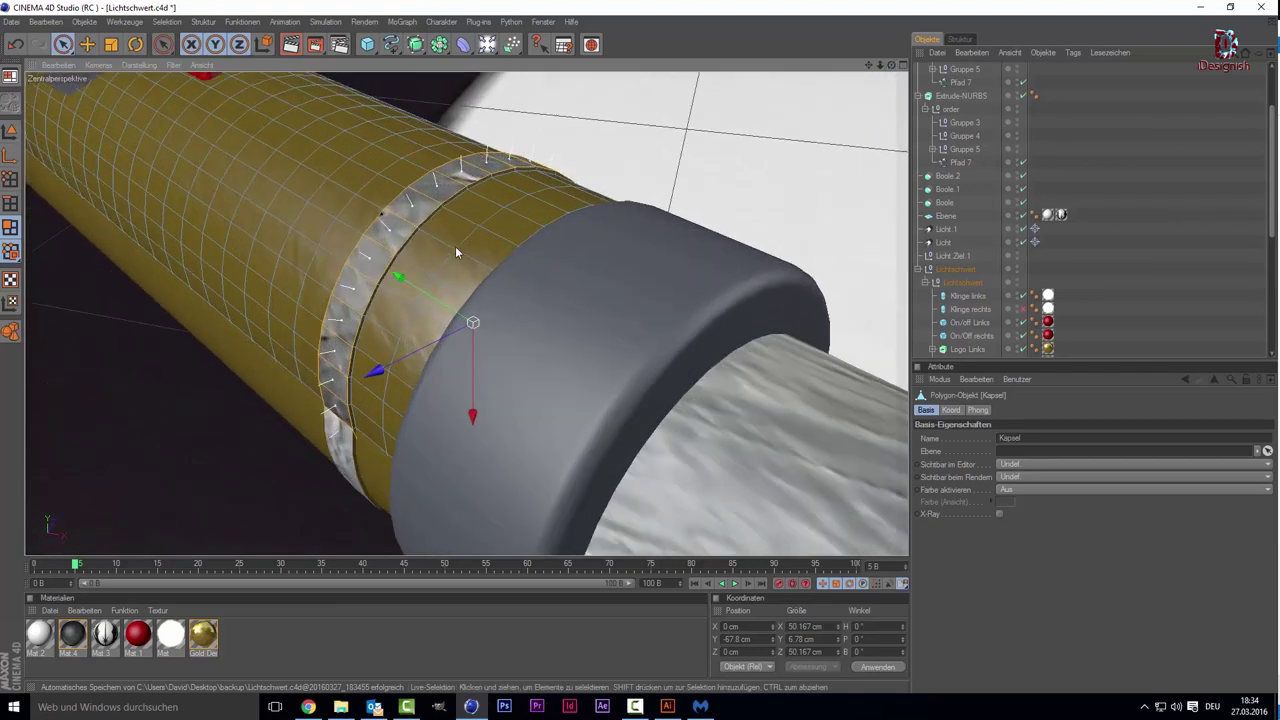
pyautogui.scroll(-3, 410, 224)
pyautogui.hotkey('ctrl', 'shift', 'z')
pyautogui.hotkey('ctrl', 'shift', 'z')
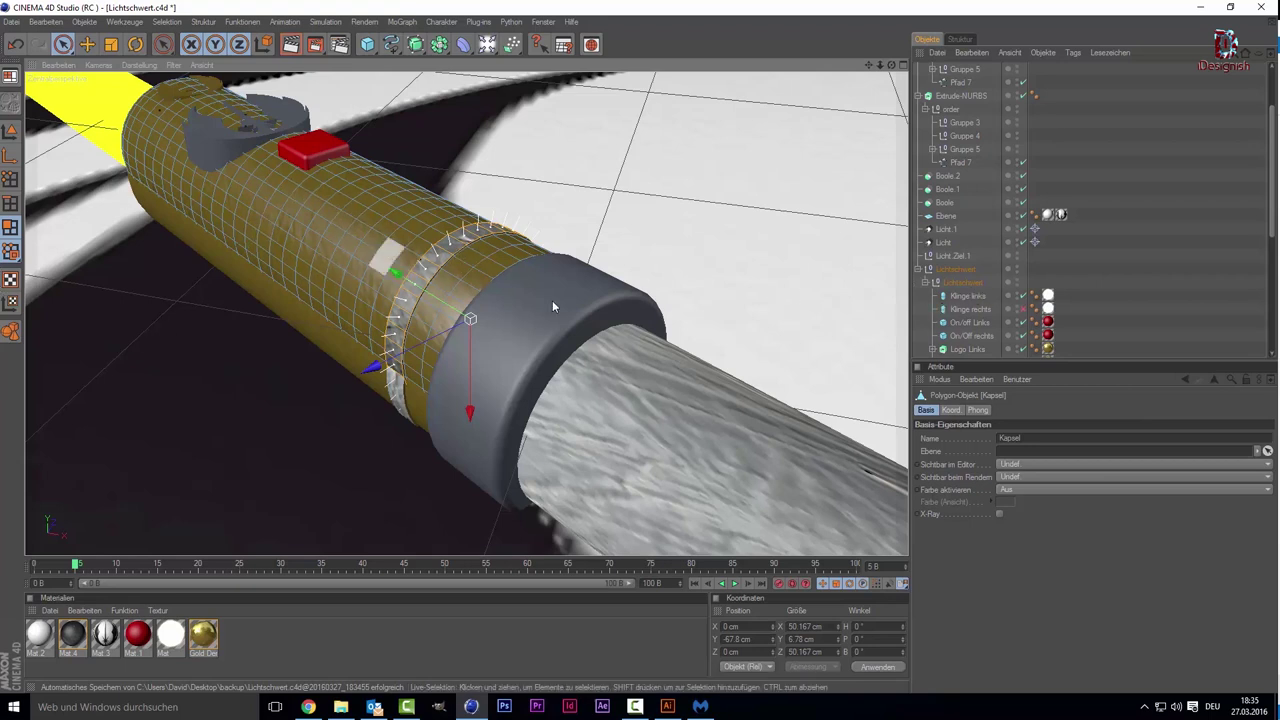
pyautogui.scroll(-4, 1000, 330)
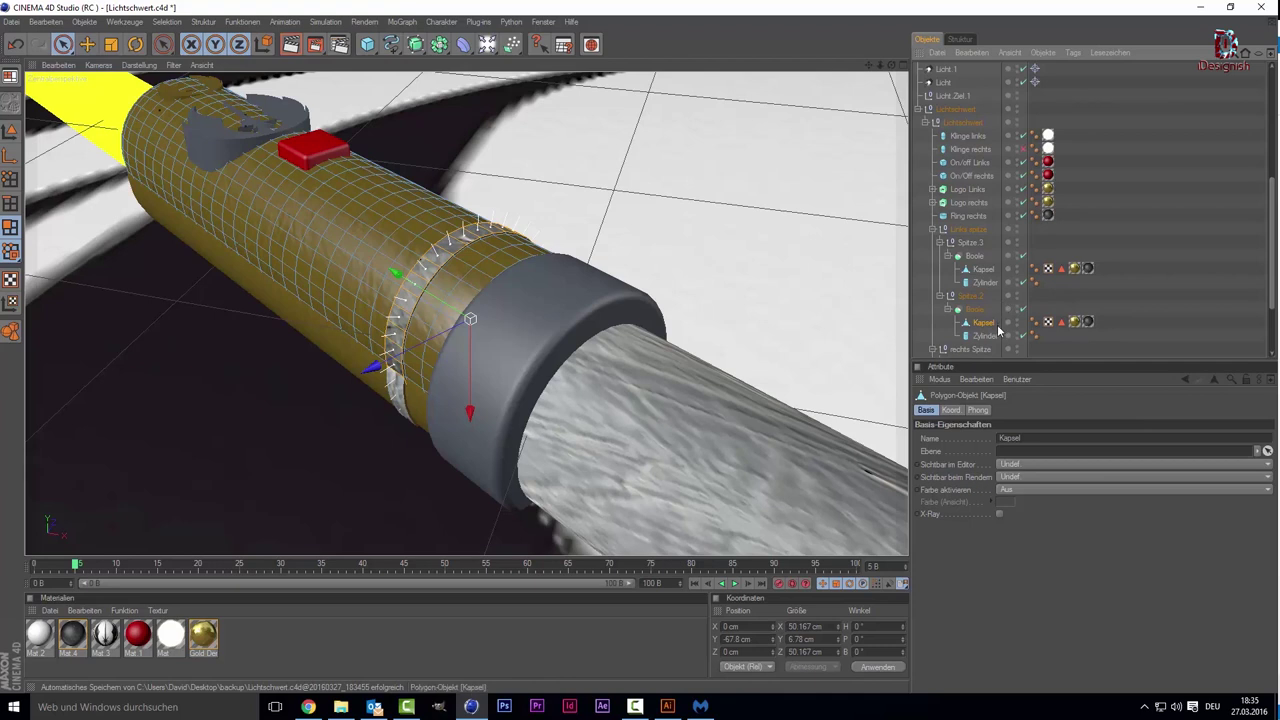
# Step: Browse the Spitze groups and select the Kapsel capsule under Spitze 3
pyautogui.keyDown('ctrl'); pyautogui.click(990, 337); pyautogui.keyUp('ctrl')
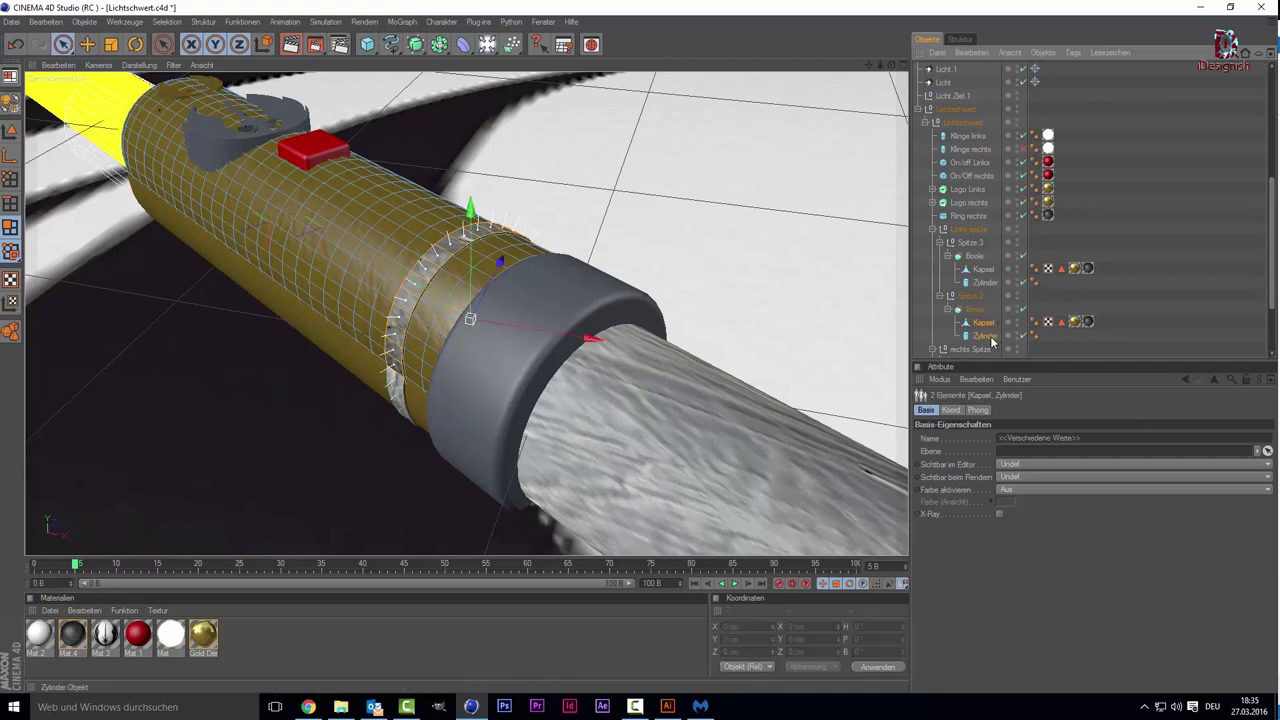
pyautogui.click(985, 324)
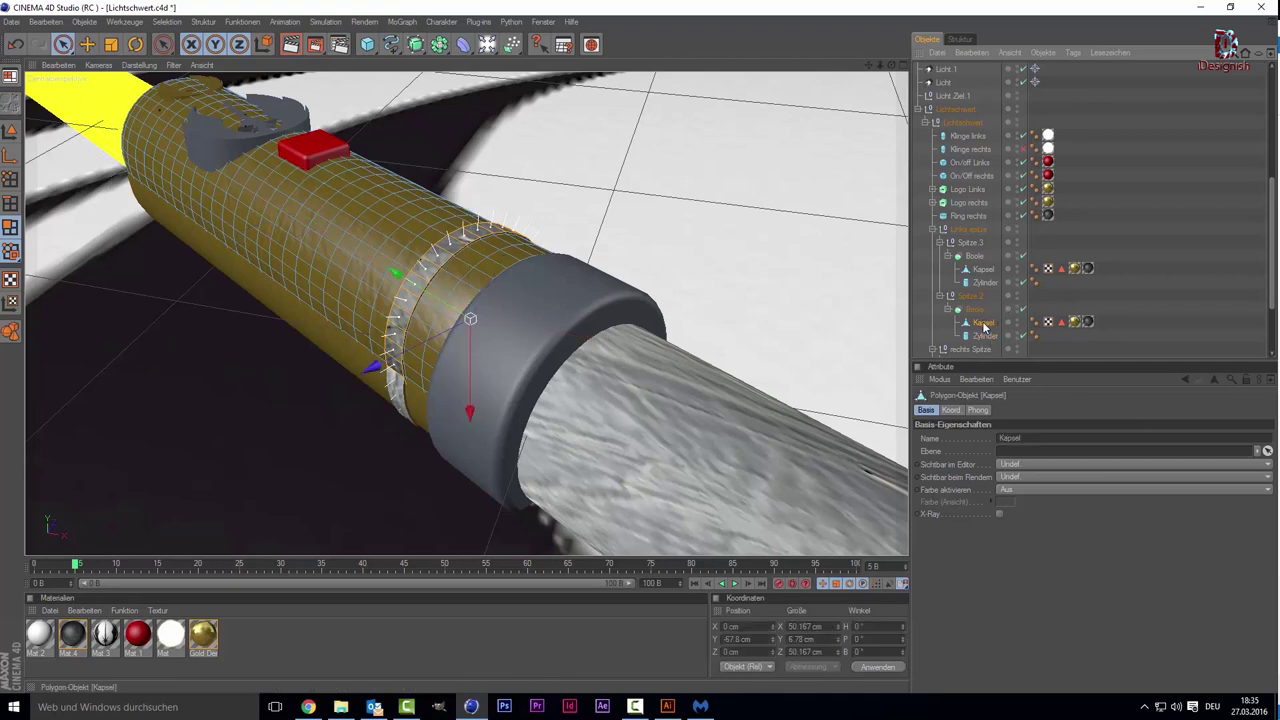
pyautogui.scroll(-2, 985, 326)
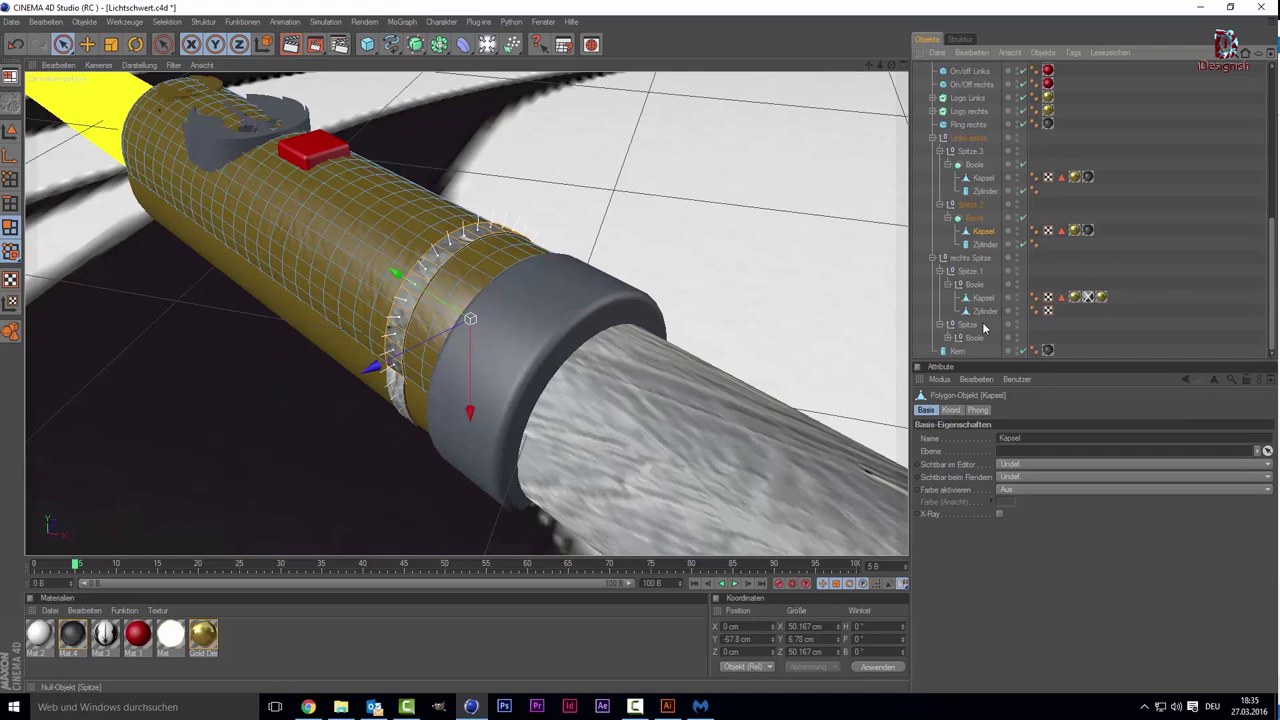
pyautogui.click(977, 327)
pyautogui.click(973, 287)
pyautogui.click(971, 260)
pyautogui.click(8, 130)
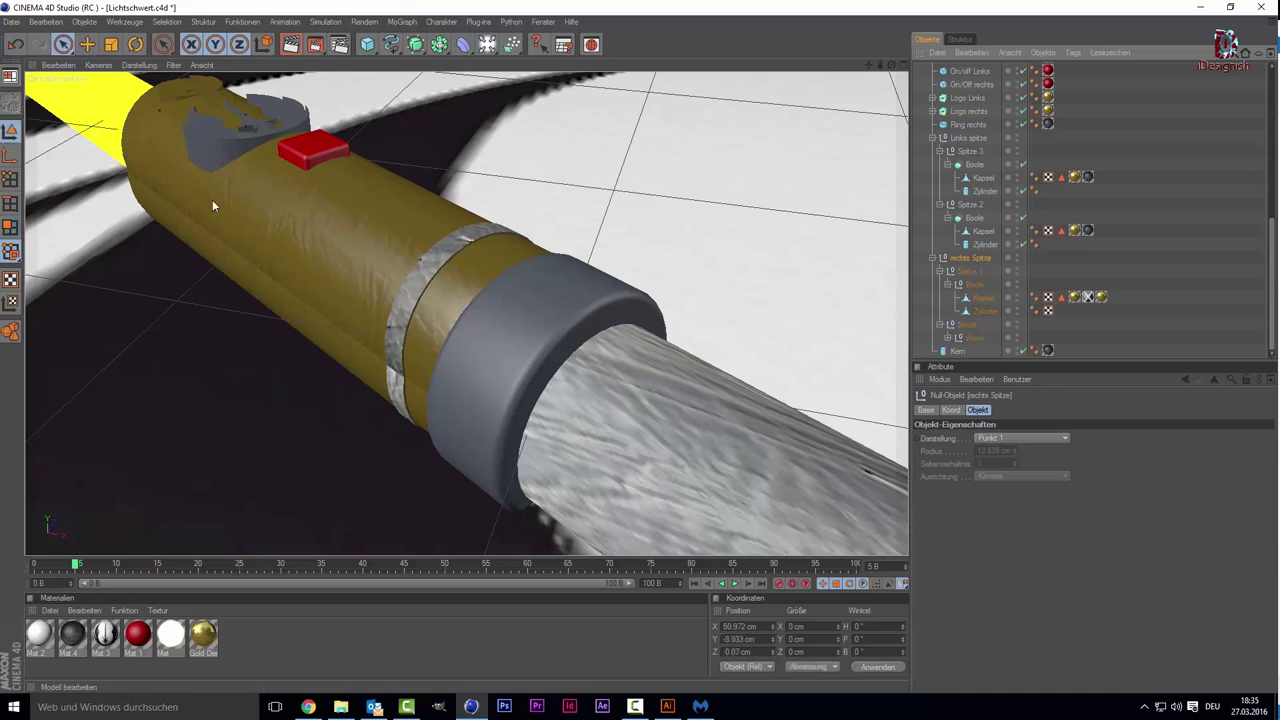
pyautogui.click(212, 199)
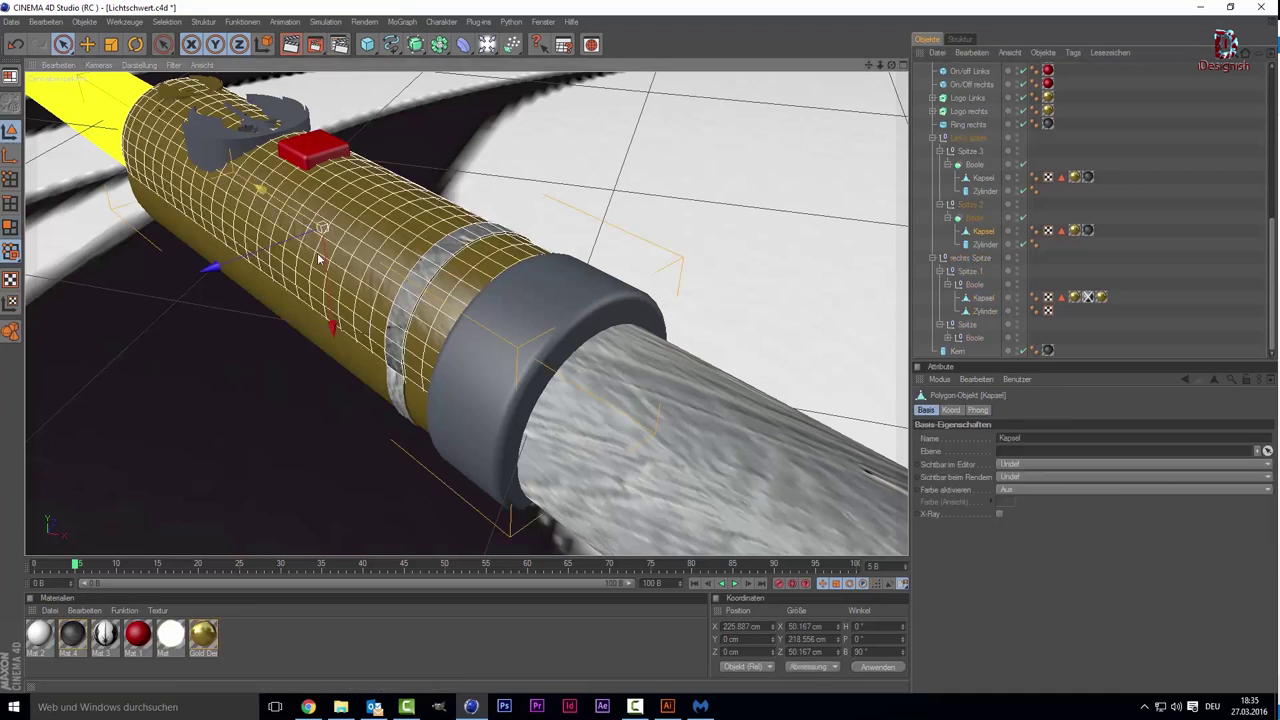
pyautogui.click(310, 328)
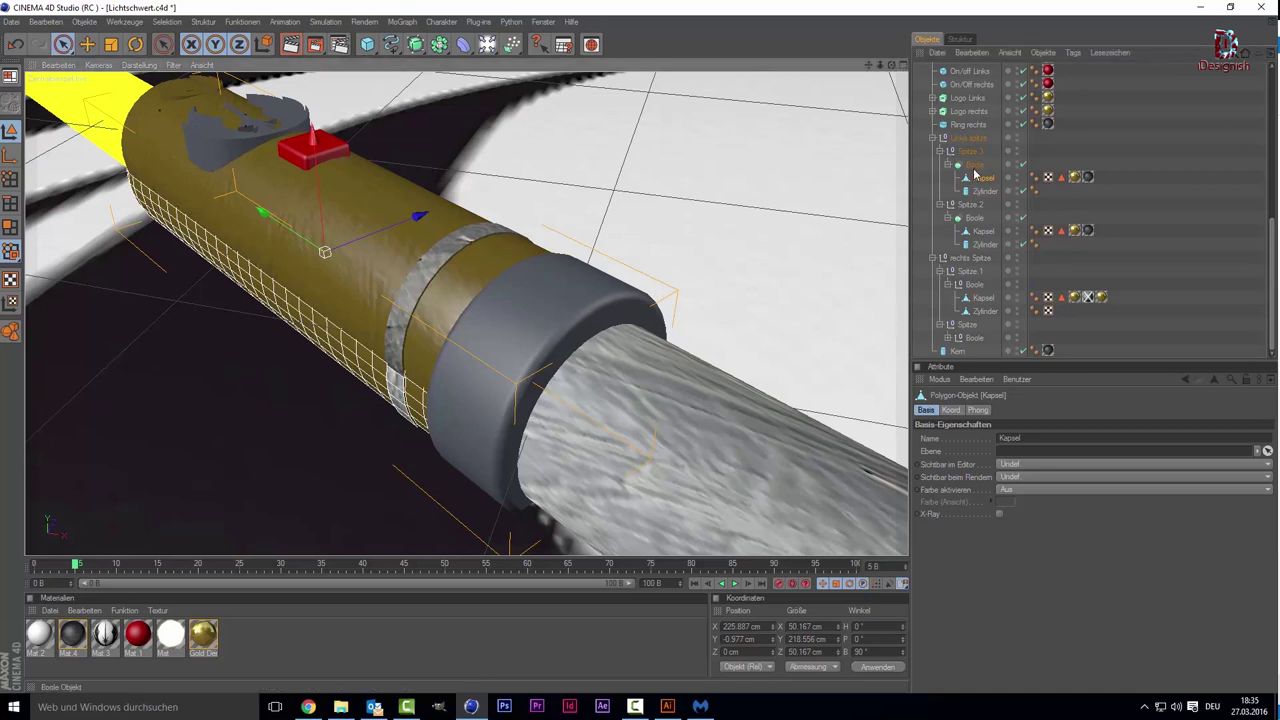
# Step: Add the second Kapsel to the selection, then narrow it back to a single Kapsel
pyautogui.keyDown('ctrl'); pyautogui.click(980, 297); pyautogui.keyUp('ctrl')
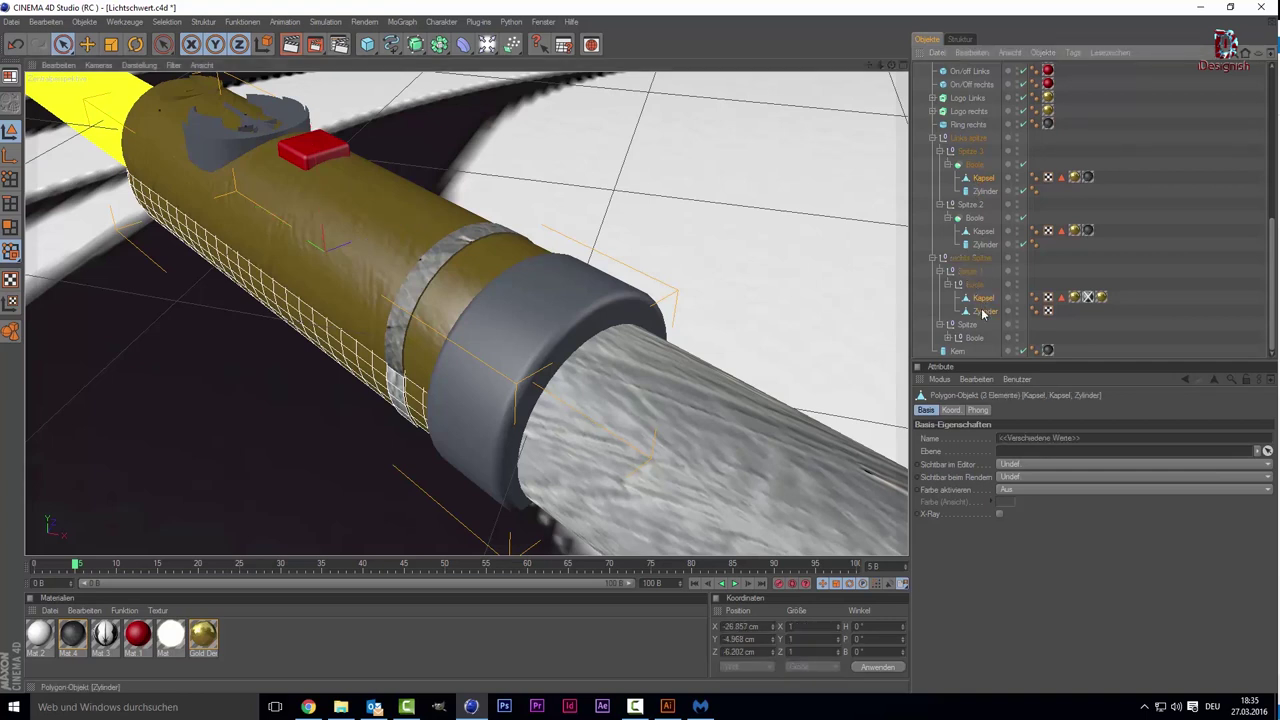
pyautogui.scroll(-3, 880, 341)
pyautogui.scroll(-3, 850, 370)
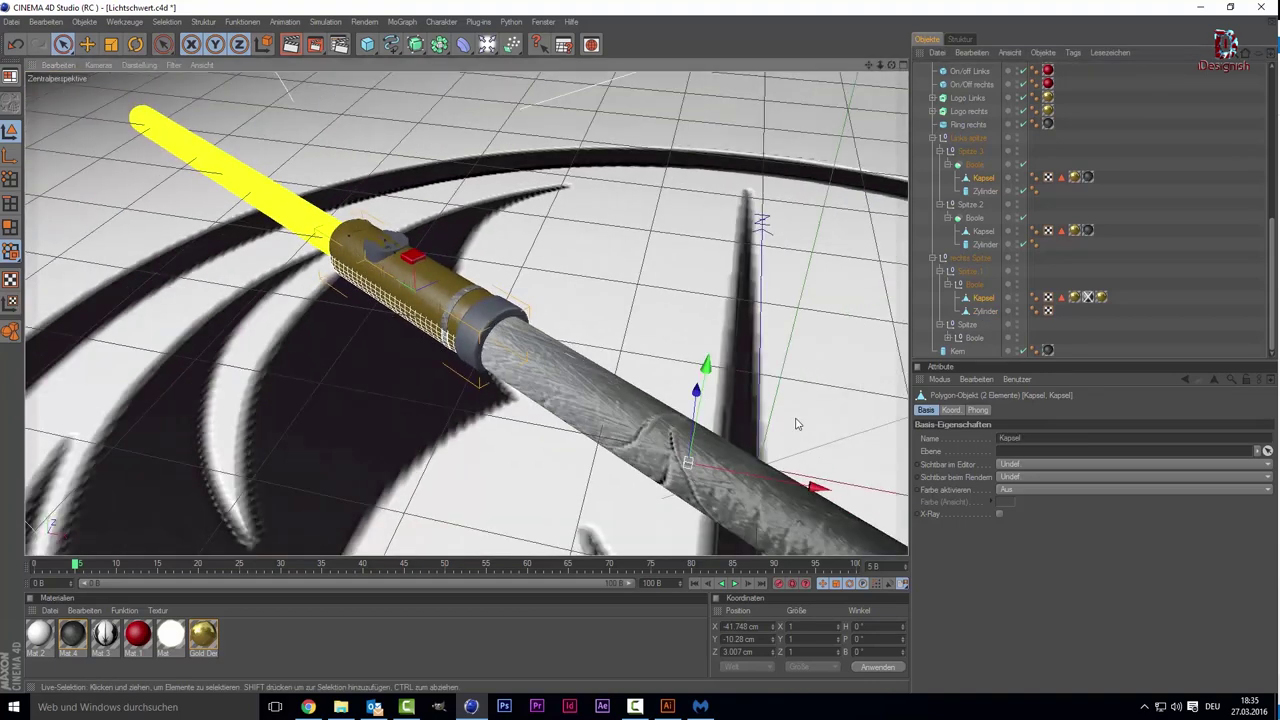
pyautogui.scroll(-3, 810, 410)
pyautogui.scroll(-2, 760, 457)
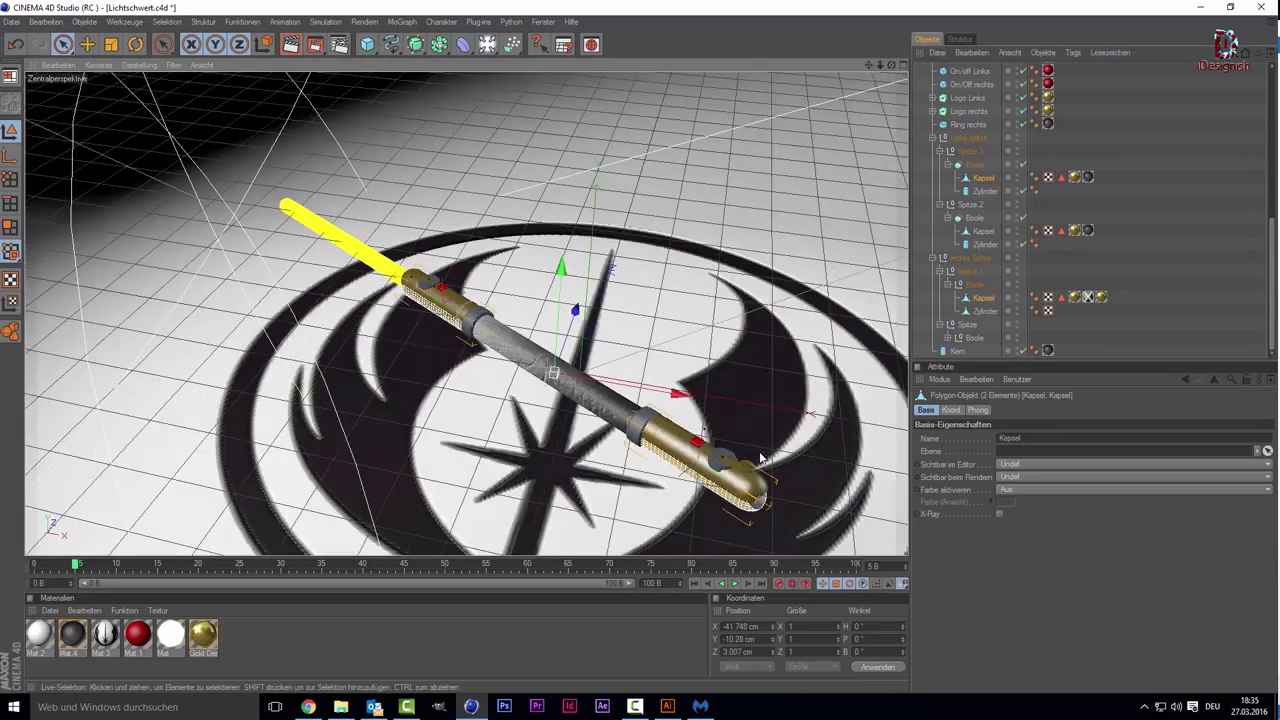
pyautogui.scroll(3, 760, 457)
pyautogui.scroll(3, 755, 430)
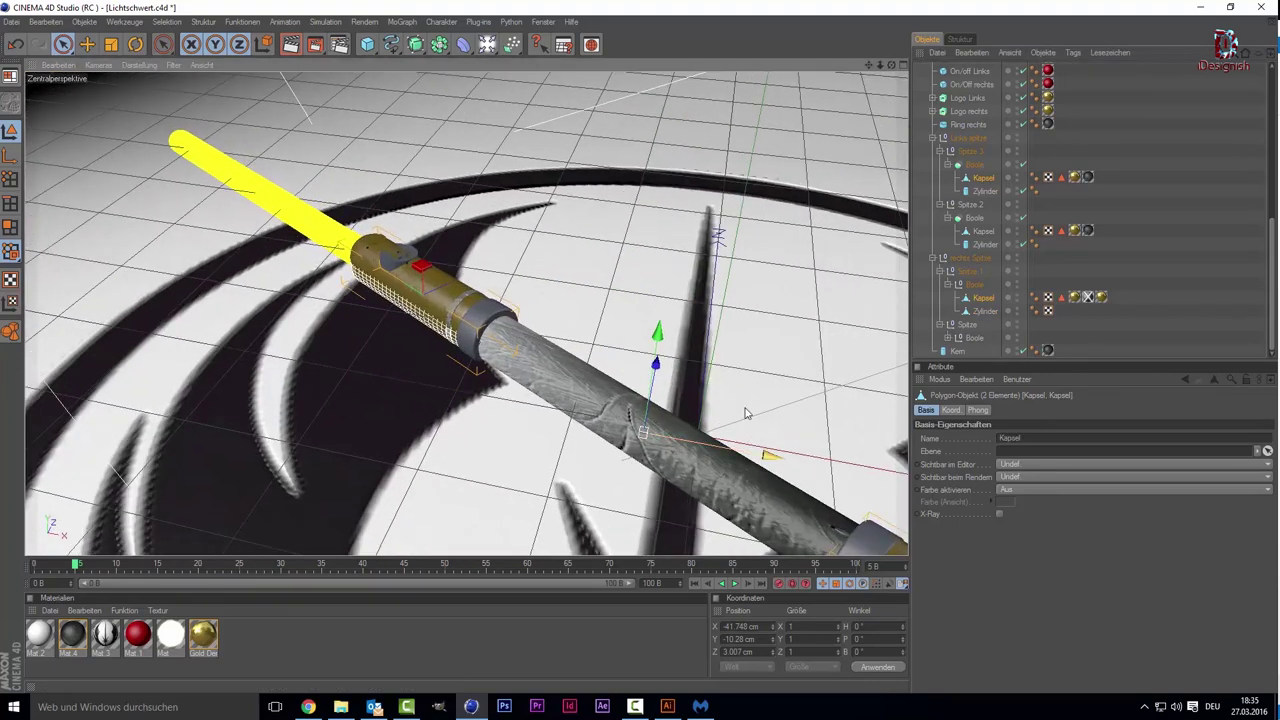
pyautogui.scroll(3, 750, 410)
pyautogui.scroll(3, 760, 403)
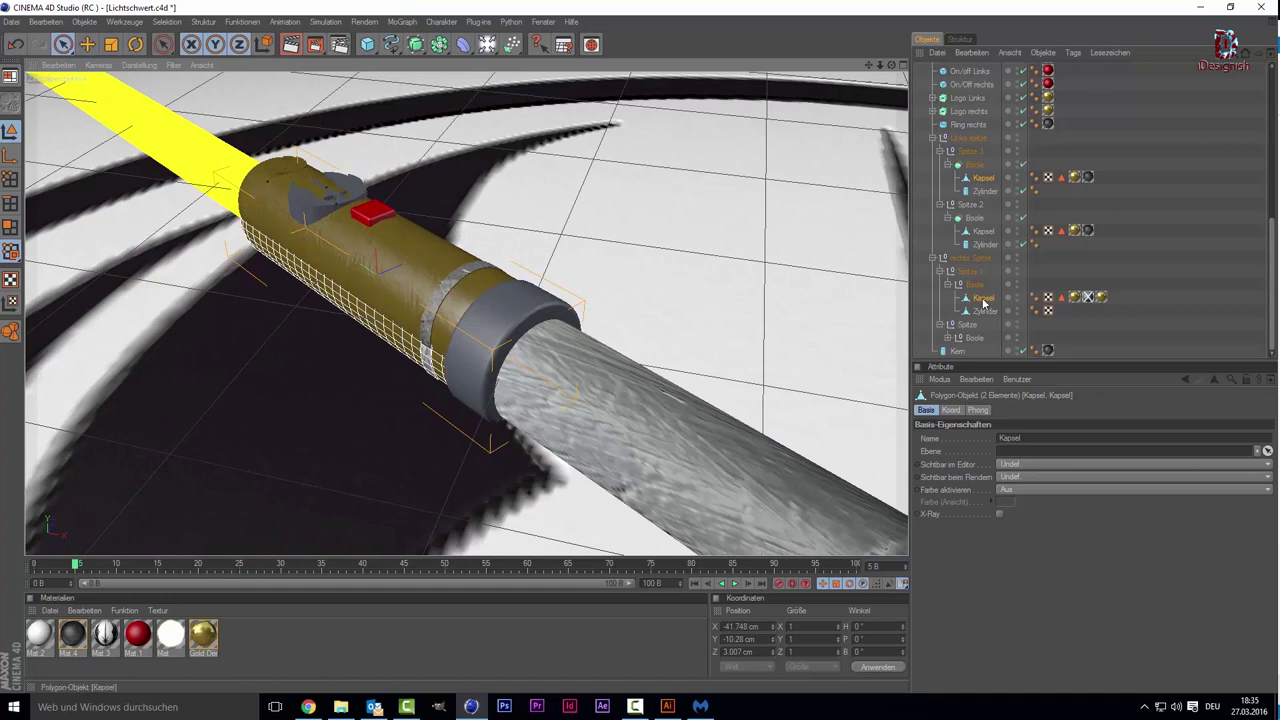
pyautogui.click(984, 300)
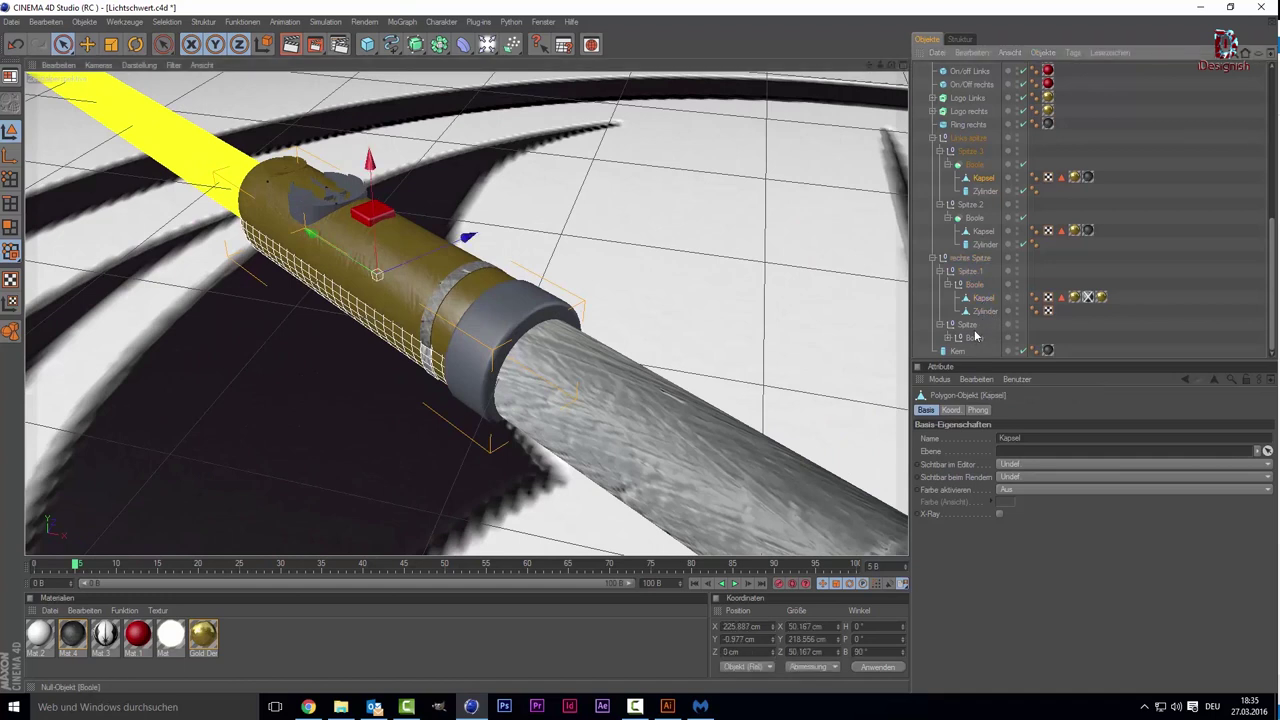
pyautogui.click(968, 276)
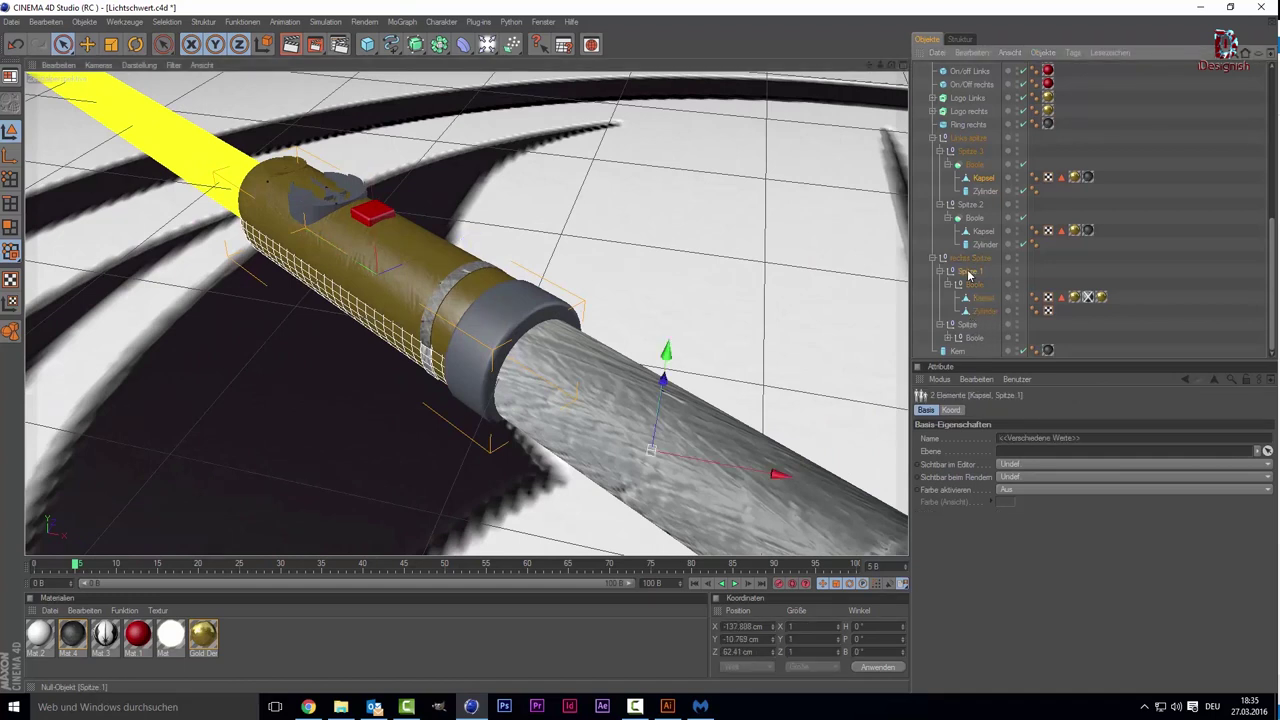
pyautogui.hotkey('ctrl', 'z')
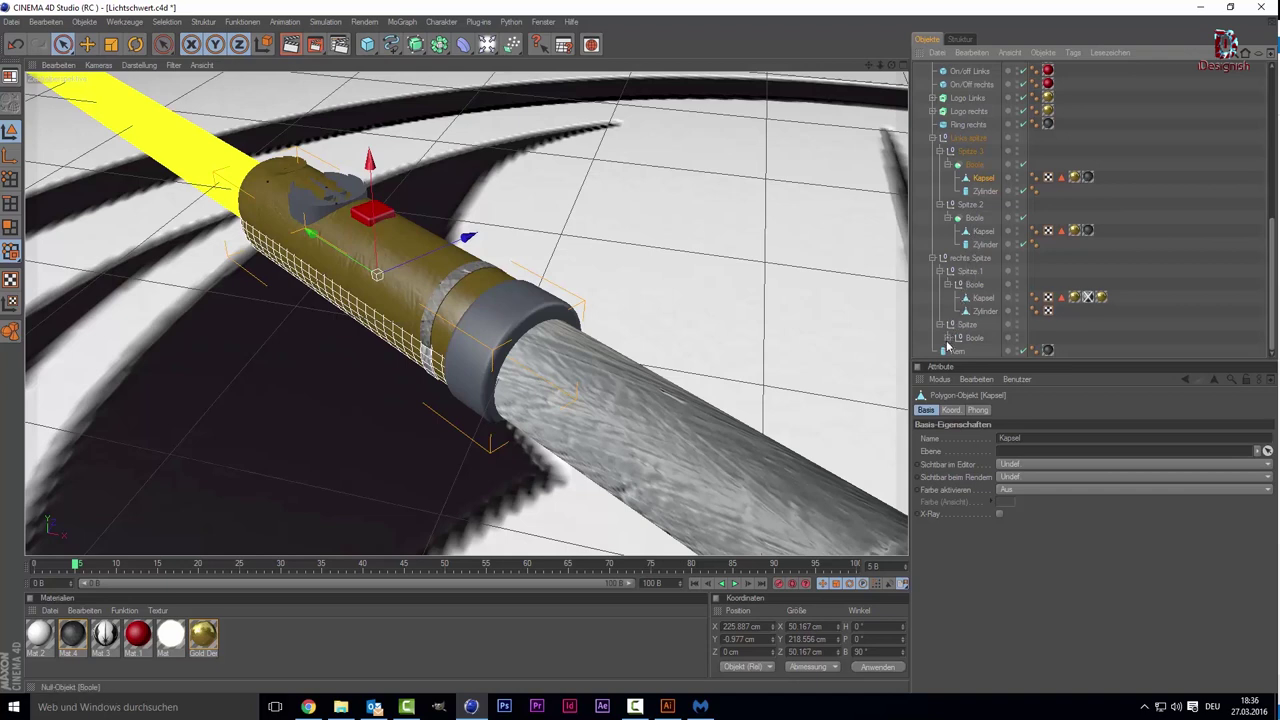
pyautogui.scroll(1, 940, 330)
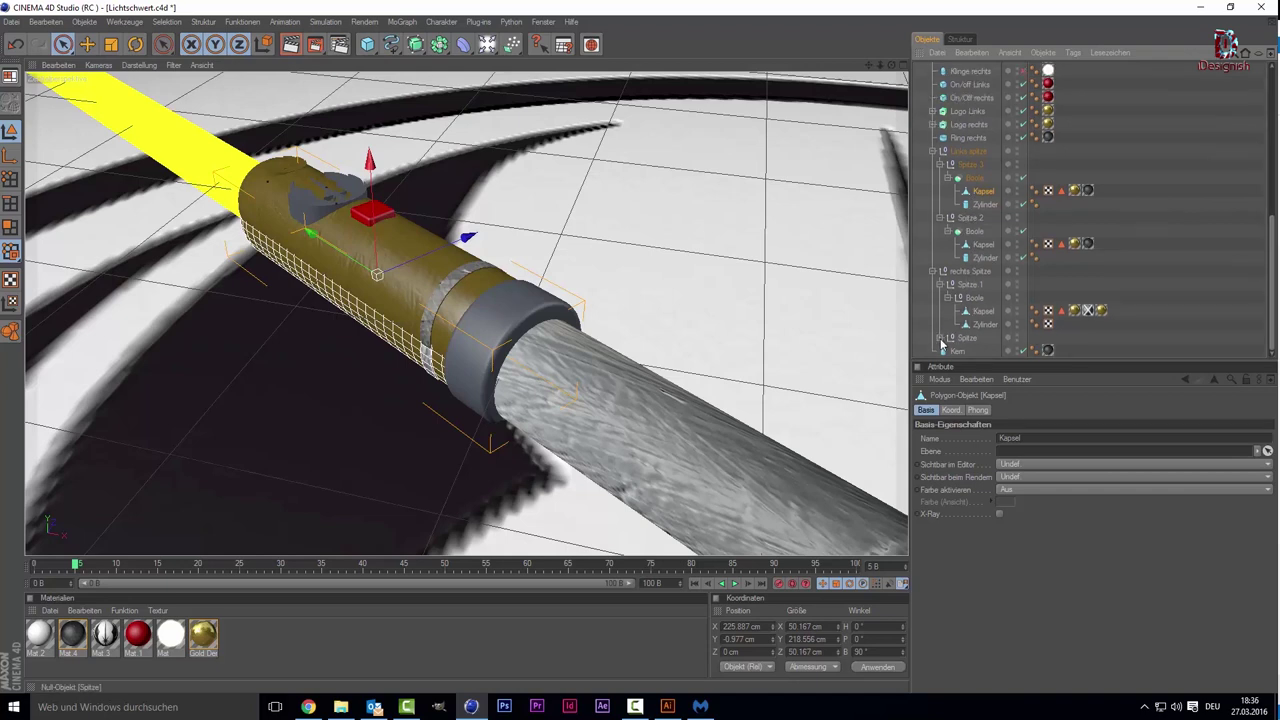
pyautogui.scroll(-3, 951, 354)
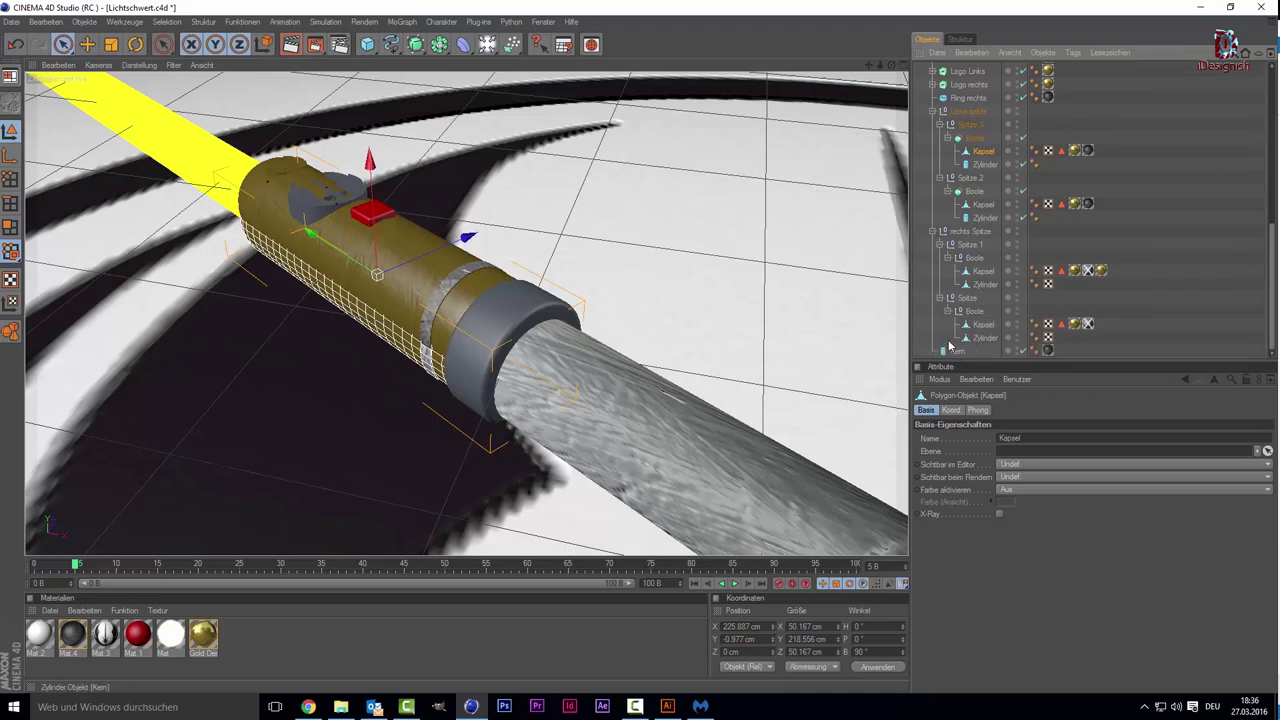
# Step: Select the Spitze 3 Kapsel and add the Spitze 2 Kapsel to the selection
pyautogui.keyDown('ctrl'); pyautogui.click(983, 328); pyautogui.keyUp('ctrl')
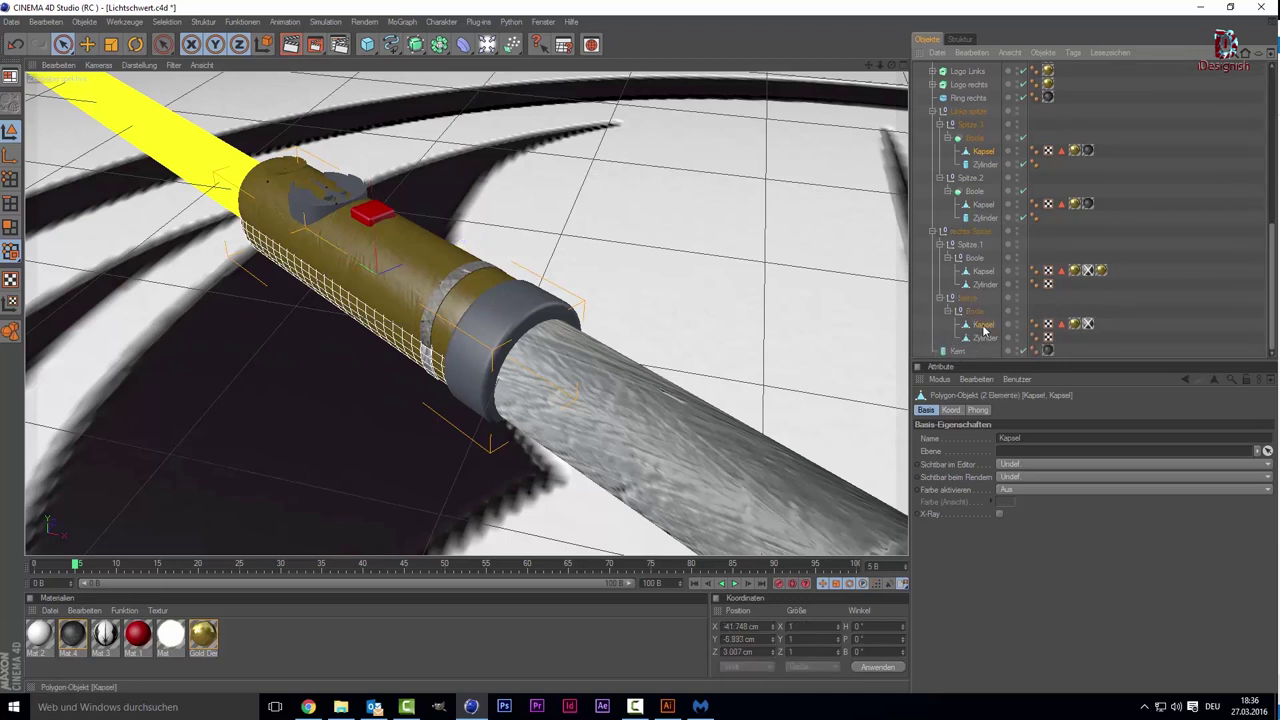
pyautogui.click(403, 299)
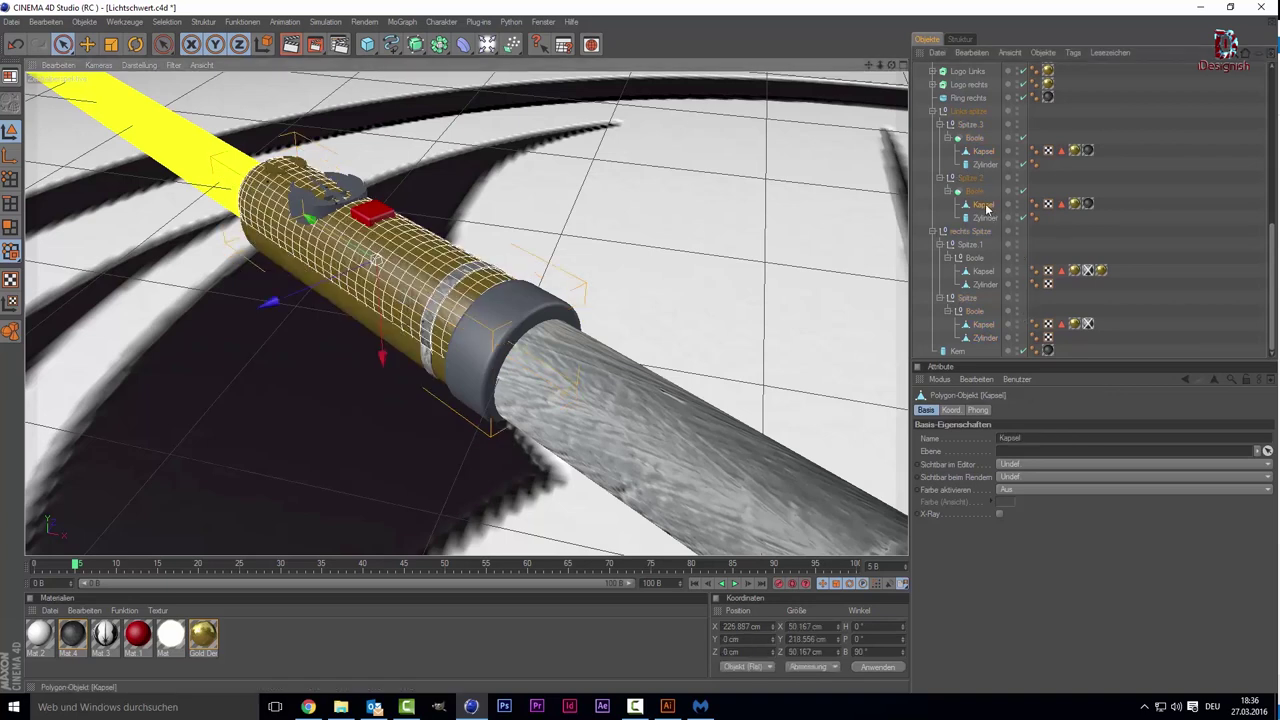
pyautogui.click(352, 318)
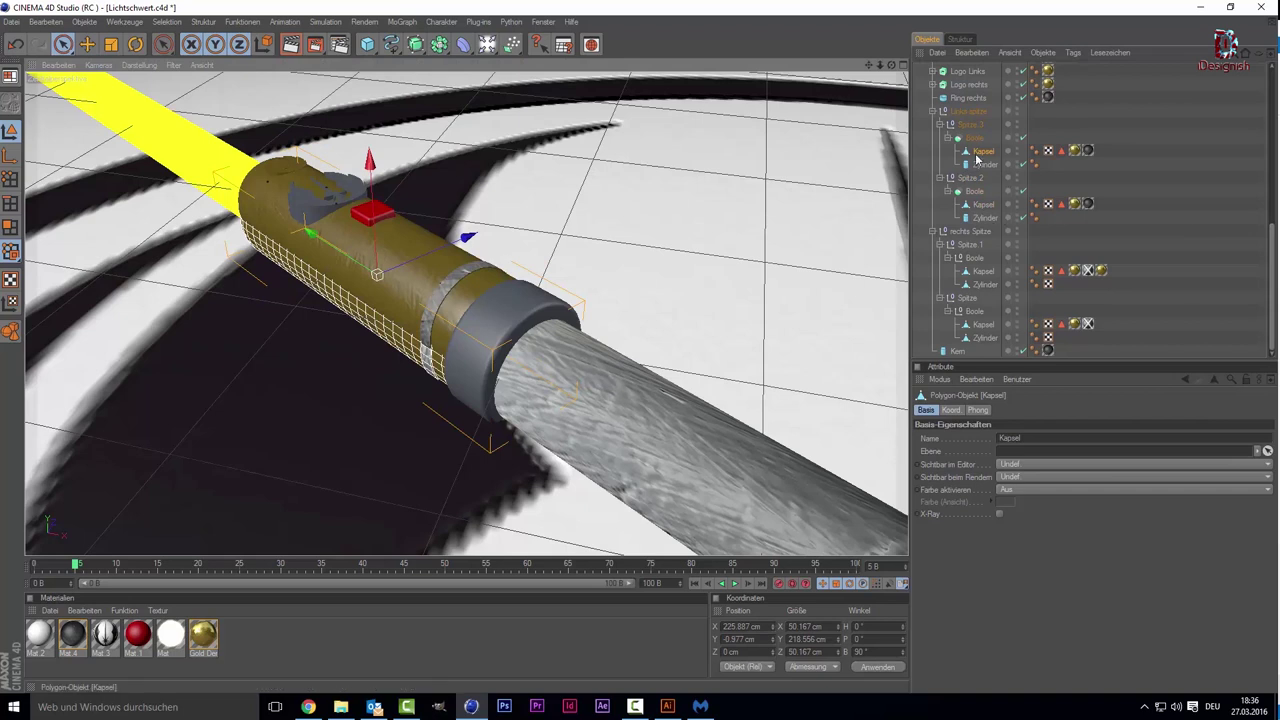
pyautogui.keyDown('ctrl'); pyautogui.click(983, 205); pyautogui.keyUp('ctrl')
pyautogui.scroll(3, 561, 224)
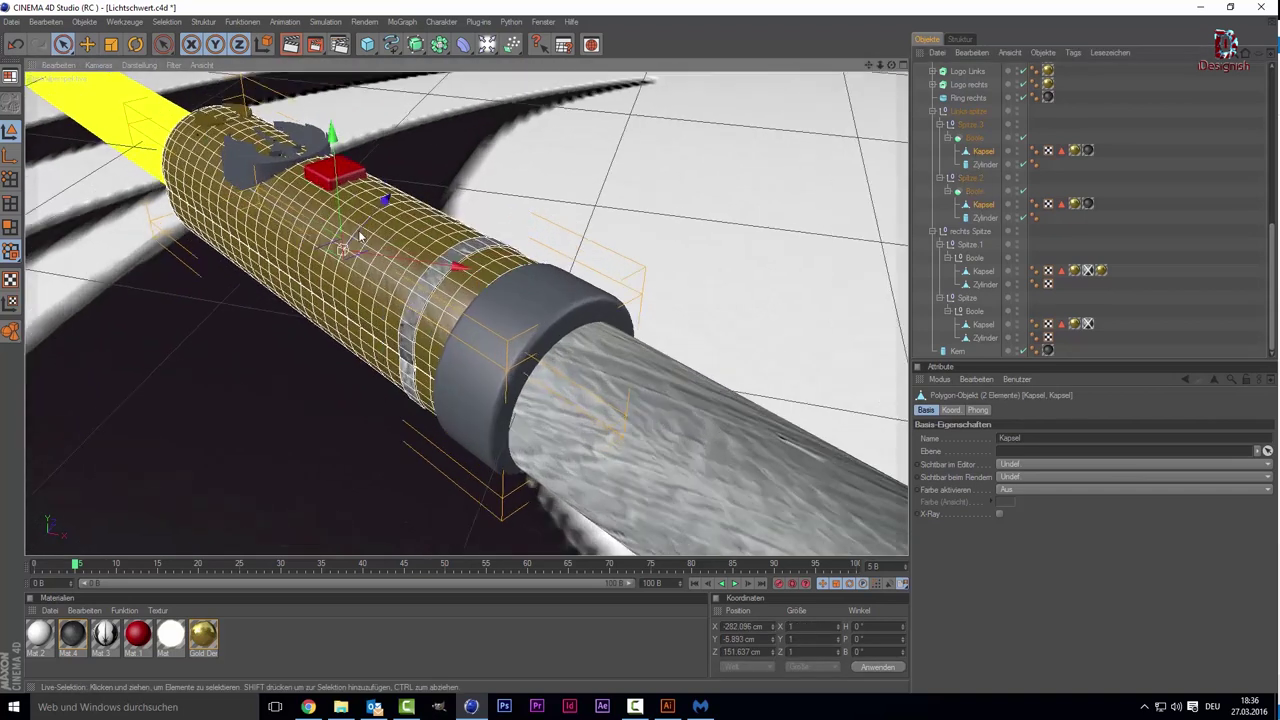
pyautogui.scroll(3, 561, 224)
pyautogui.scroll(2, 561, 224)
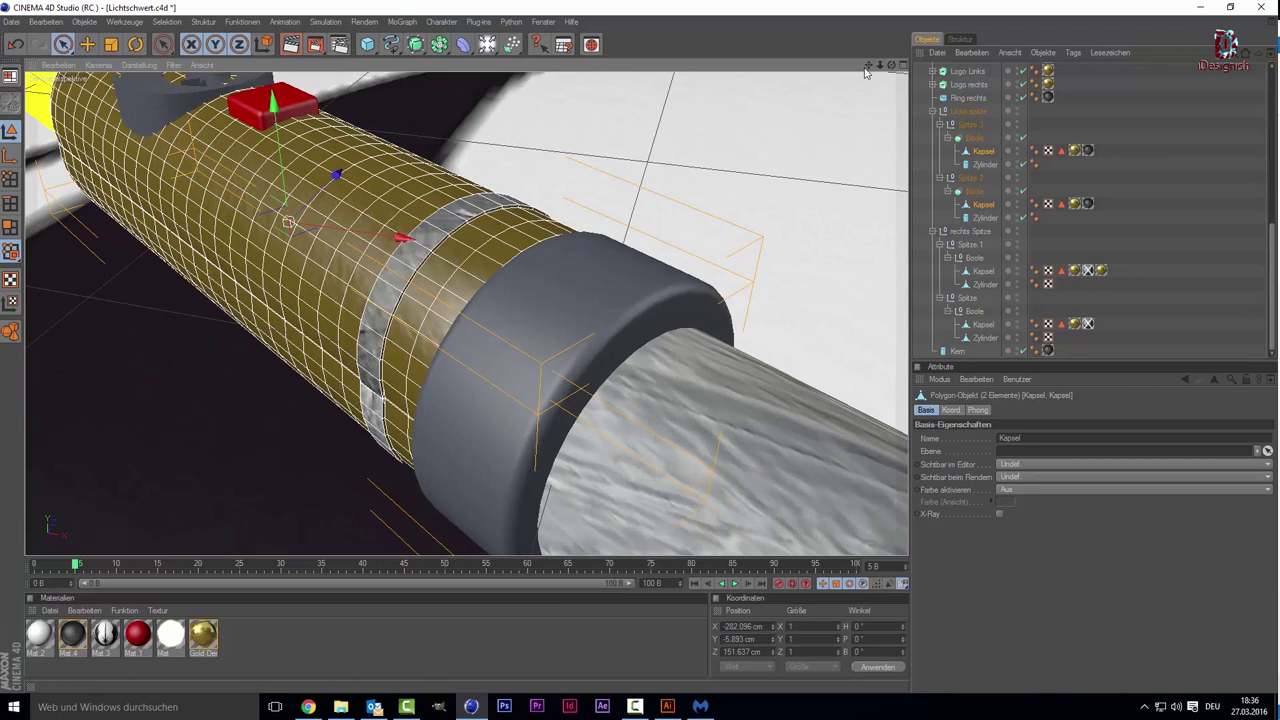
# Step: Orbit in on the hilt and select polygons on the metal ring in Polygon mode
pyautogui.moveTo(866, 66); pyautogui.dragTo(420, 170)
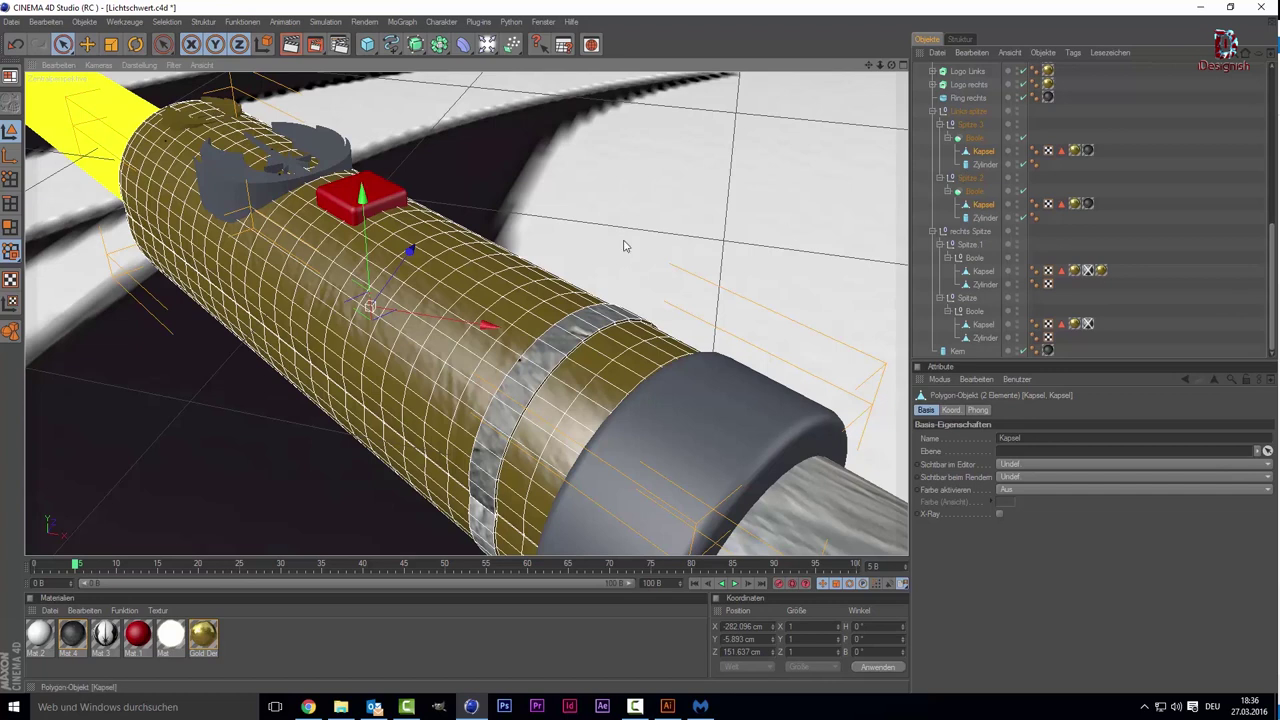
pyautogui.click(11, 228)
pyautogui.click(580, 340)
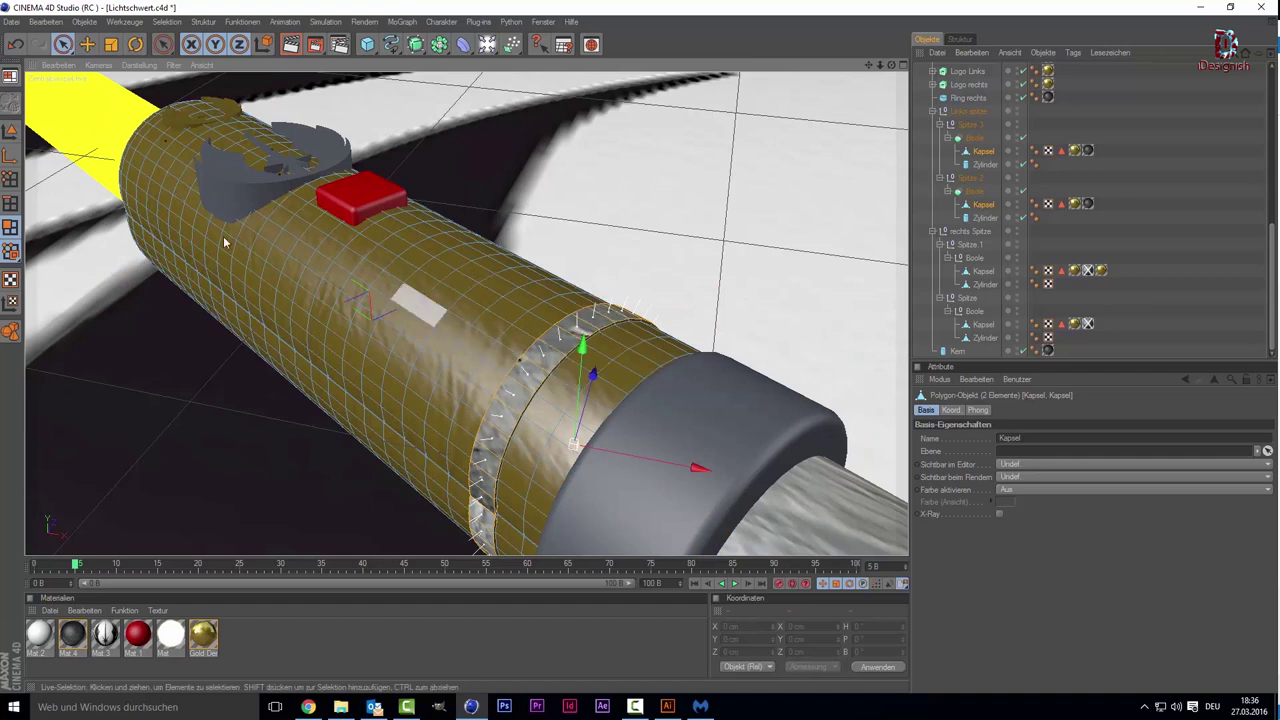
# Step: Use Loop Selection to select the full polygon loop on the gold capsule left of the ring
pyautogui.click(167, 21)
pyautogui.click(195, 82)
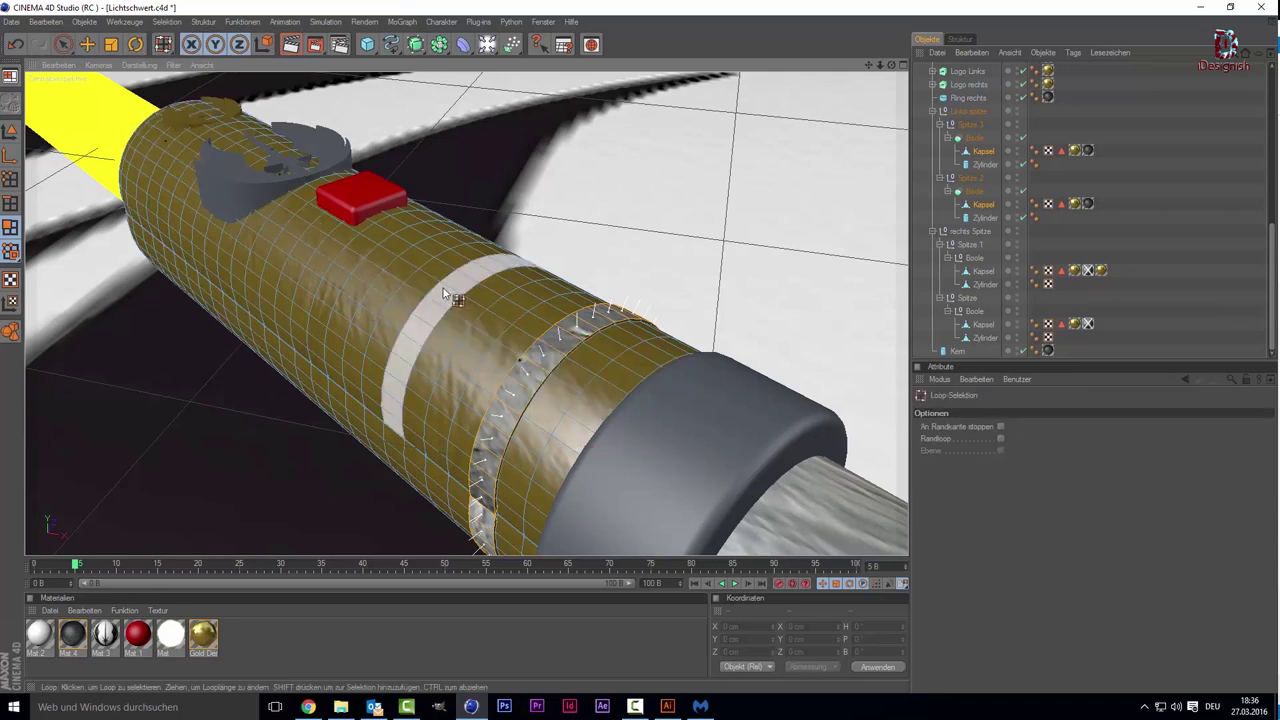
pyautogui.click(388, 472)
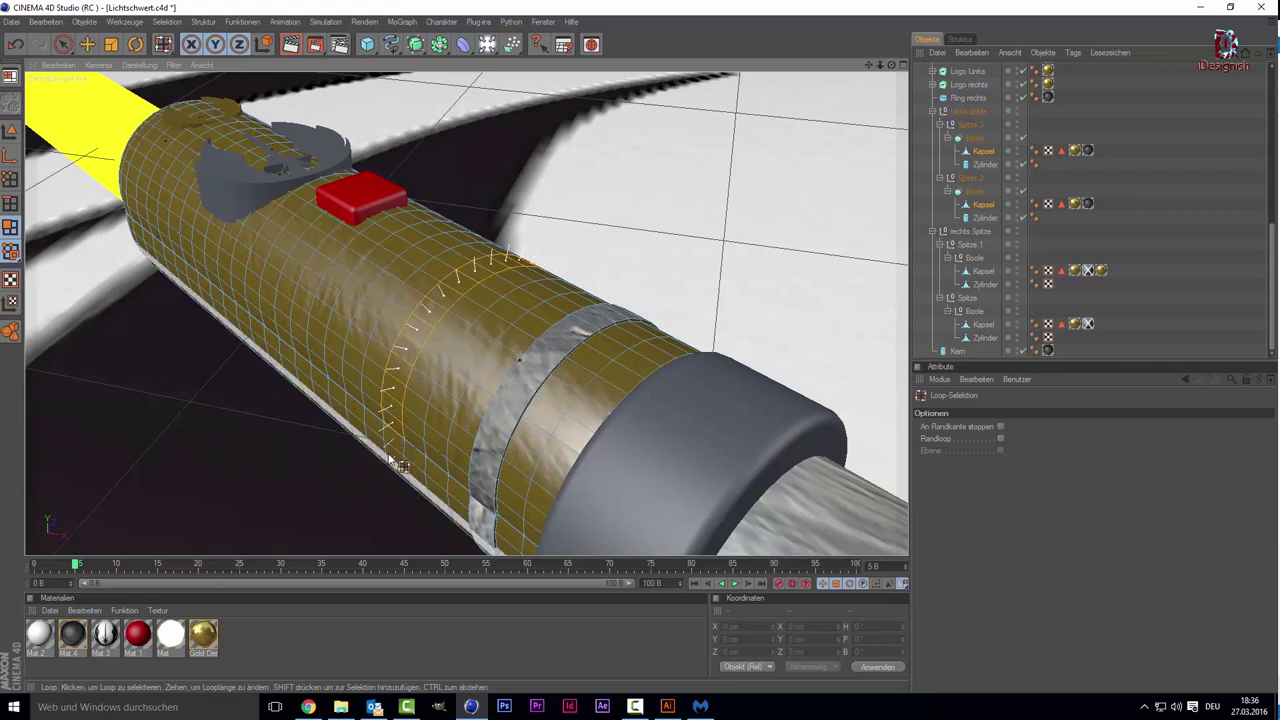
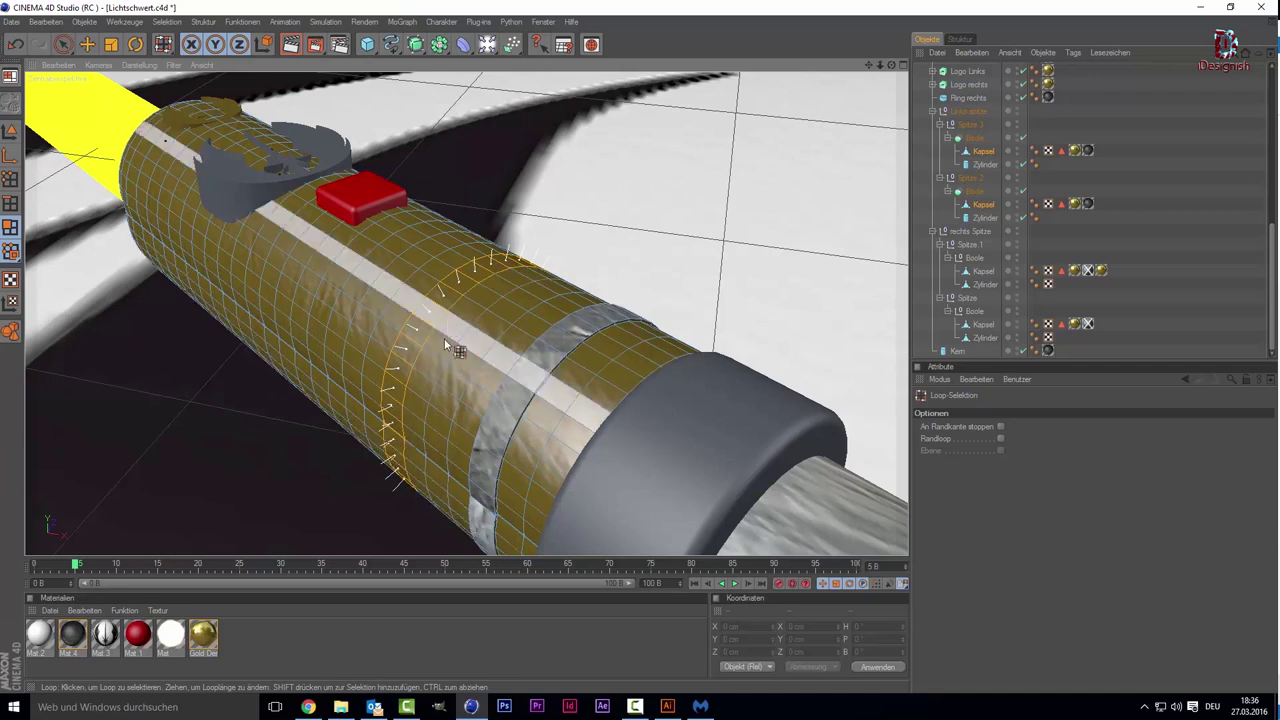
# Step: Extrude the loop-selected polygon ring on the hilt outward by 0.6 cm
pyautogui.scroll(1, 435, 352)
pyautogui.scroll(1, 430, 355)
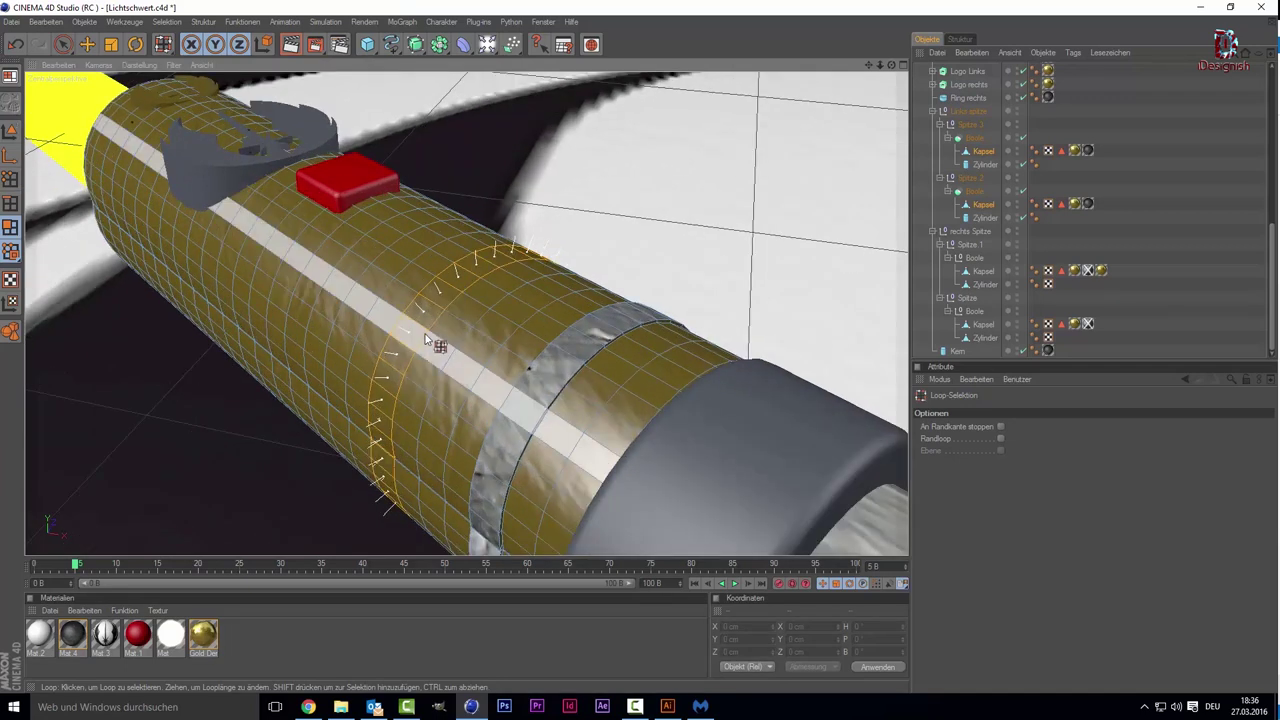
pyautogui.rightClick(429, 347)
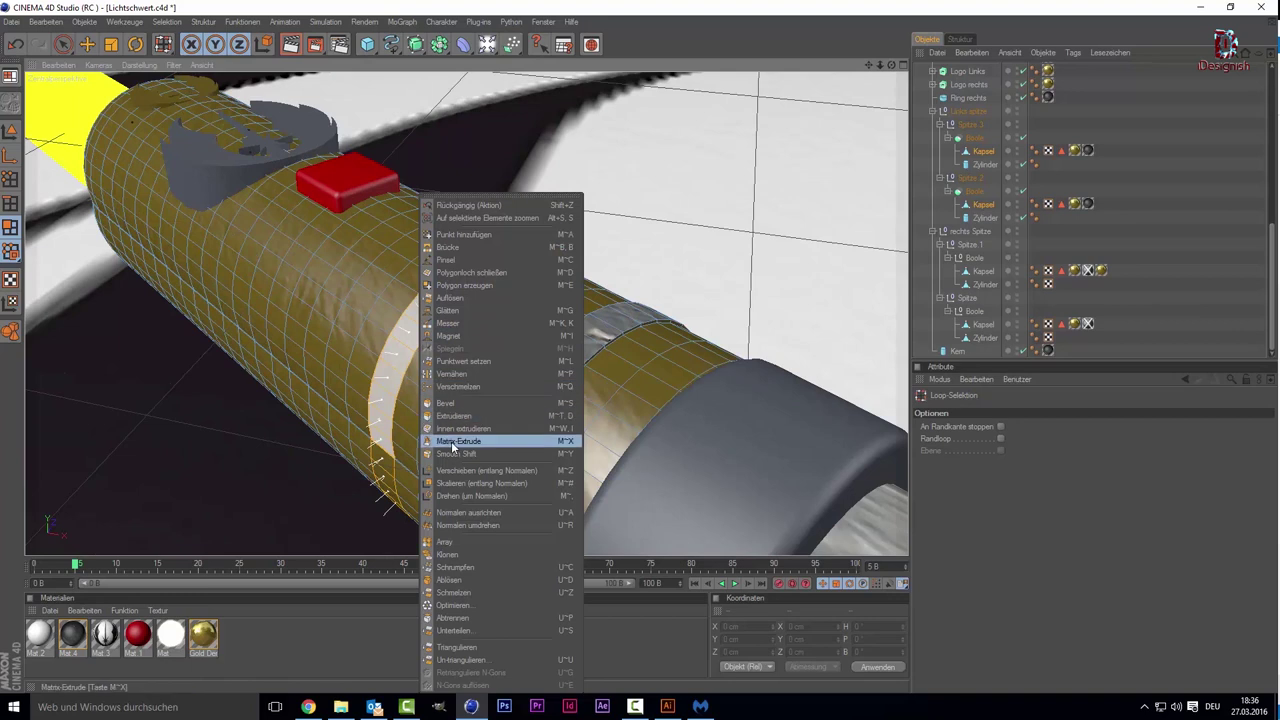
pyautogui.click(455, 415)
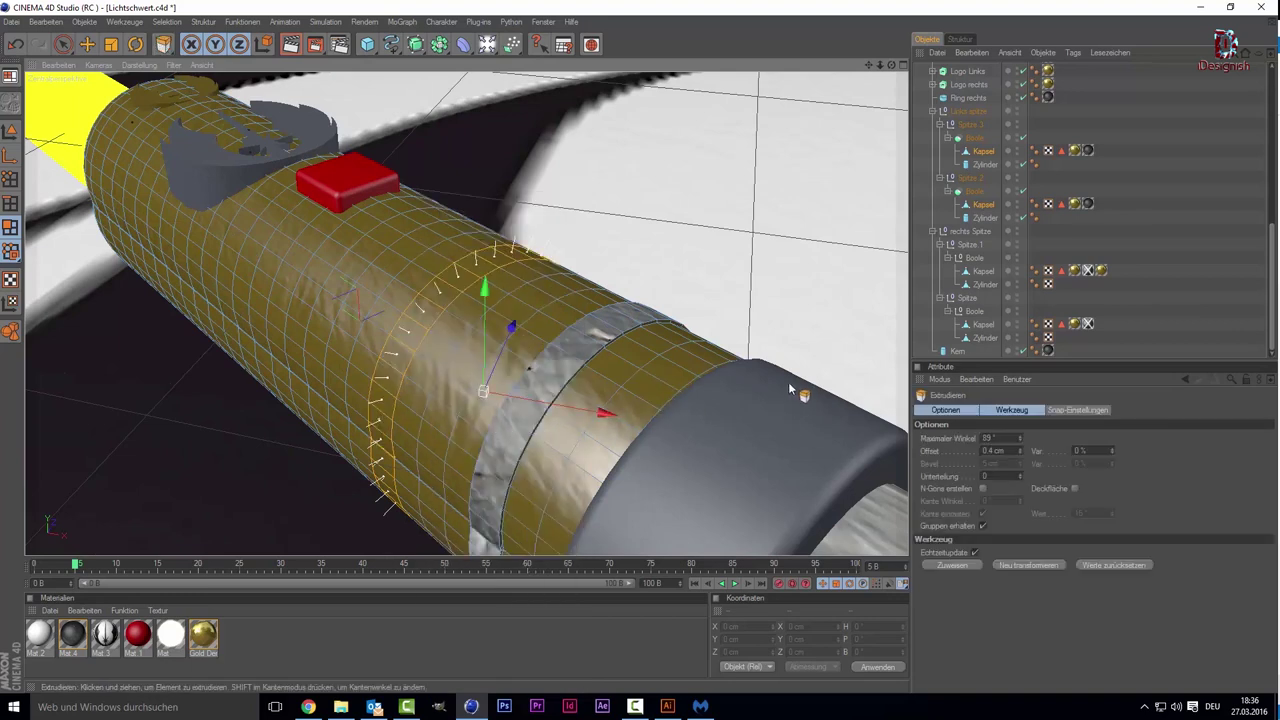
pyautogui.click(678, 266)
pyautogui.moveTo(528, 368); pyautogui.dragTo(720, 368)
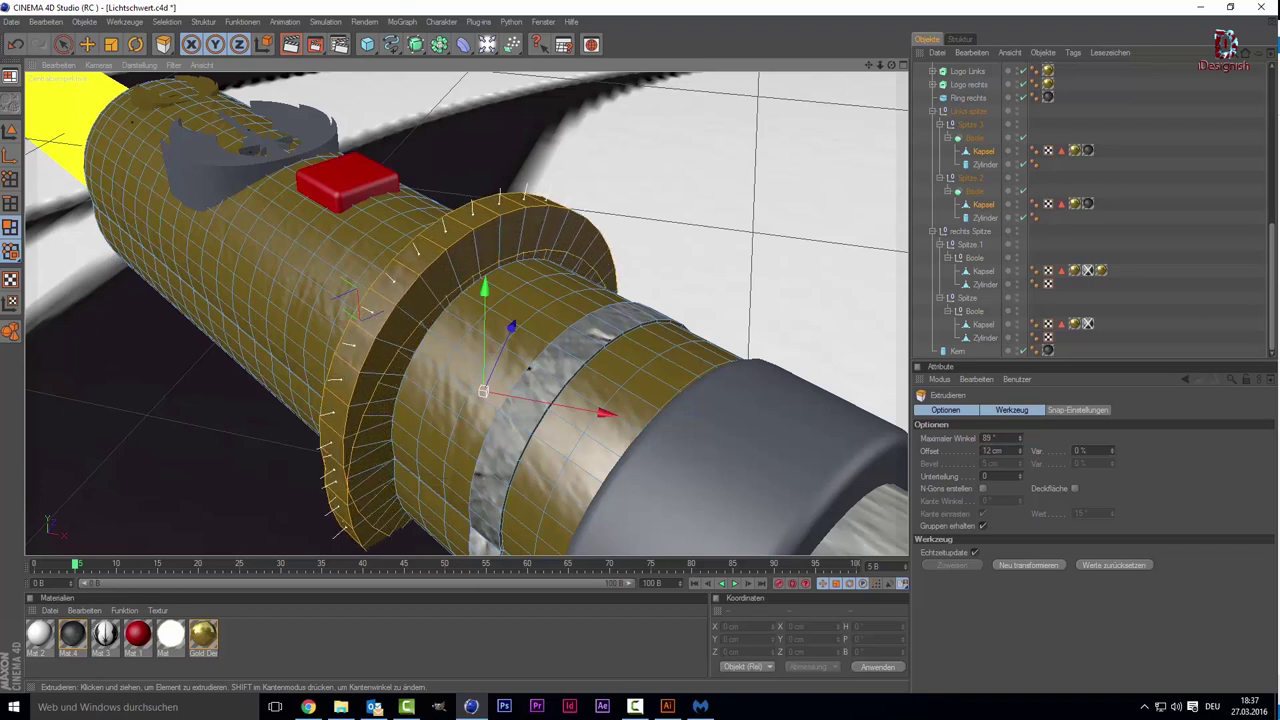
pyautogui.moveTo(720, 368)
pyautogui.mouseDown()
pyautogui.moveTo(790, 368)
pyautogui.moveTo(610, 368)
pyautogui.mouseUp()
pyautogui.moveTo(528, 368); pyautogui.dragTo(527, 368)
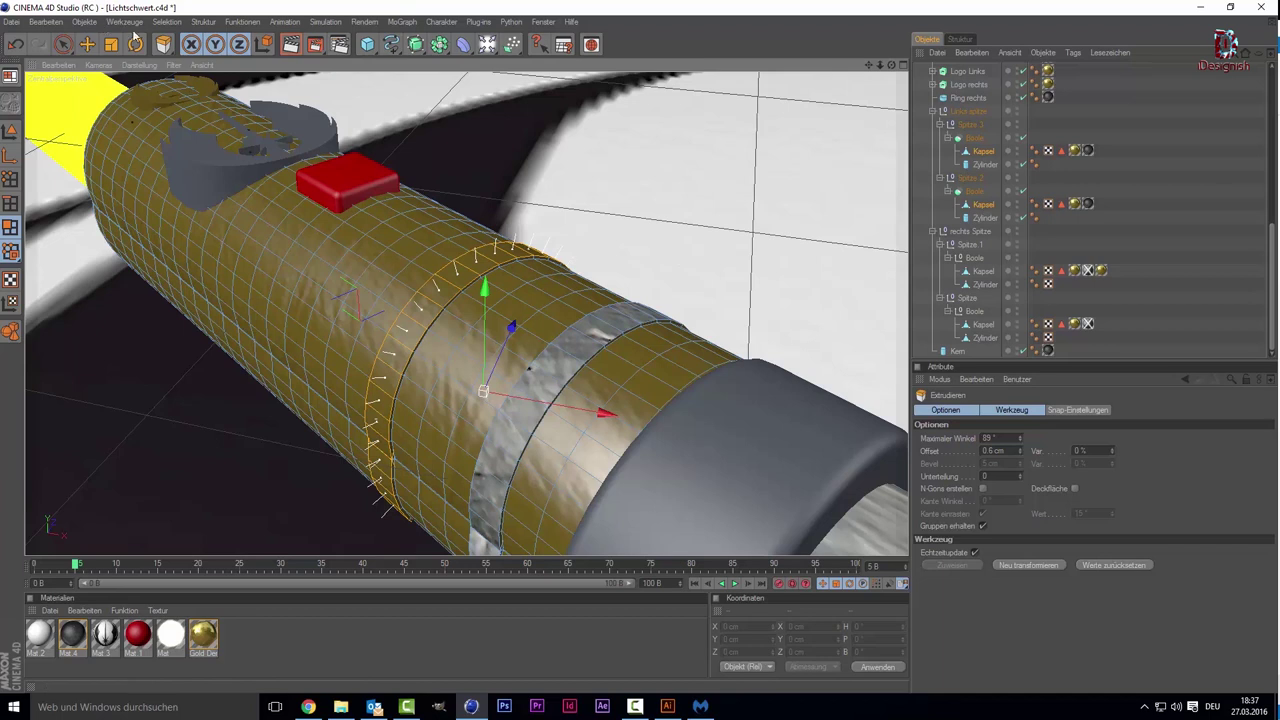
pyautogui.click(176, 22)
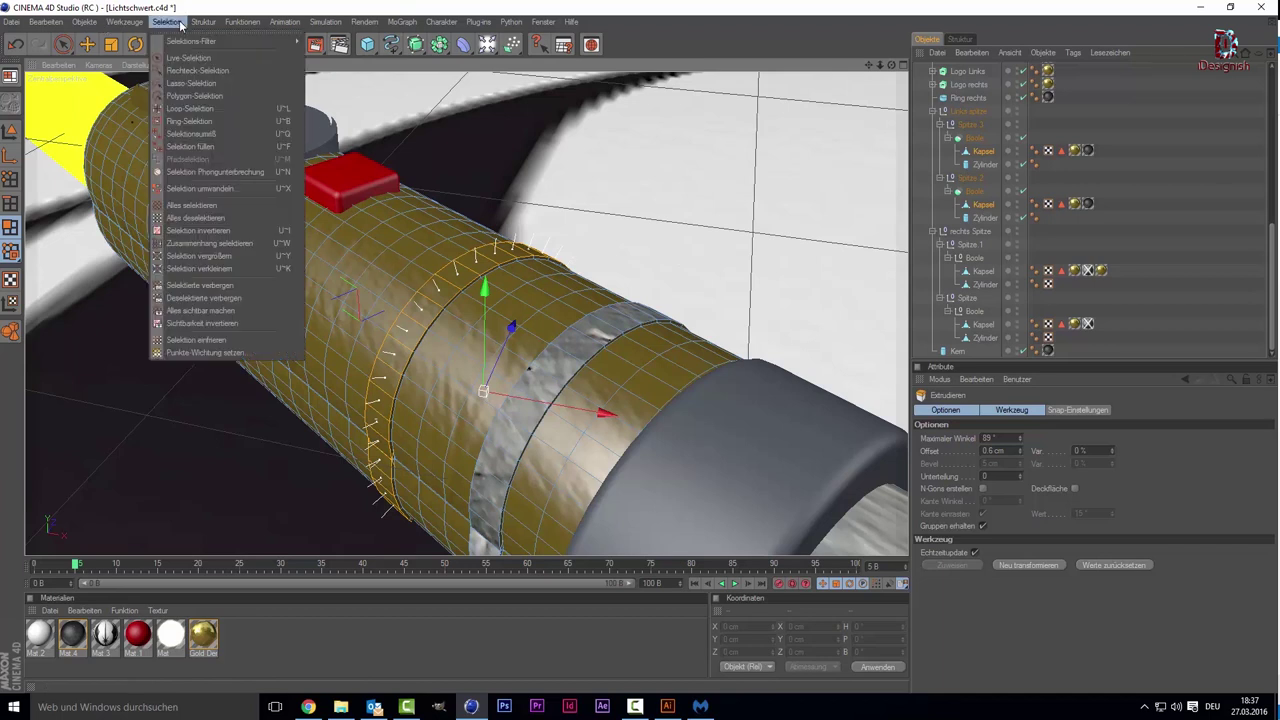
# Step: Freeze the ring's polygons into a 'Polygon-Auswahl.1' tag and check Kapsel's selection tags
pyautogui.click(199, 342)
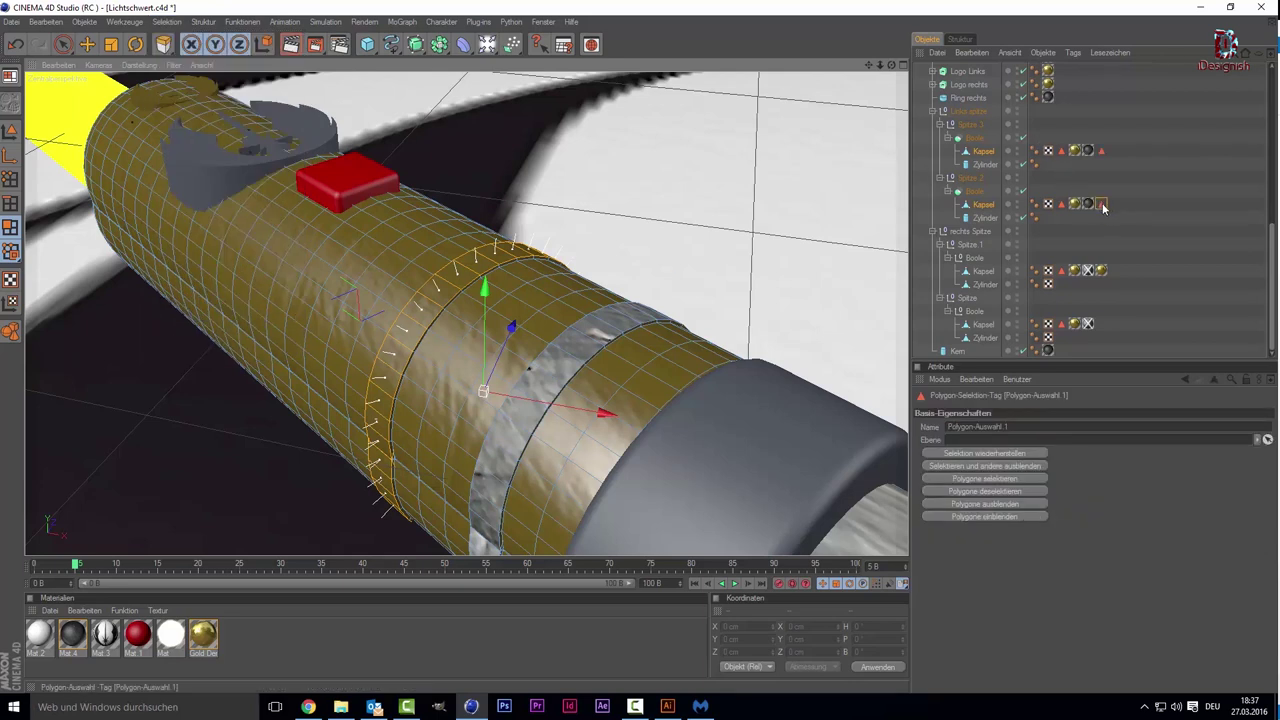
pyautogui.click(1062, 205)
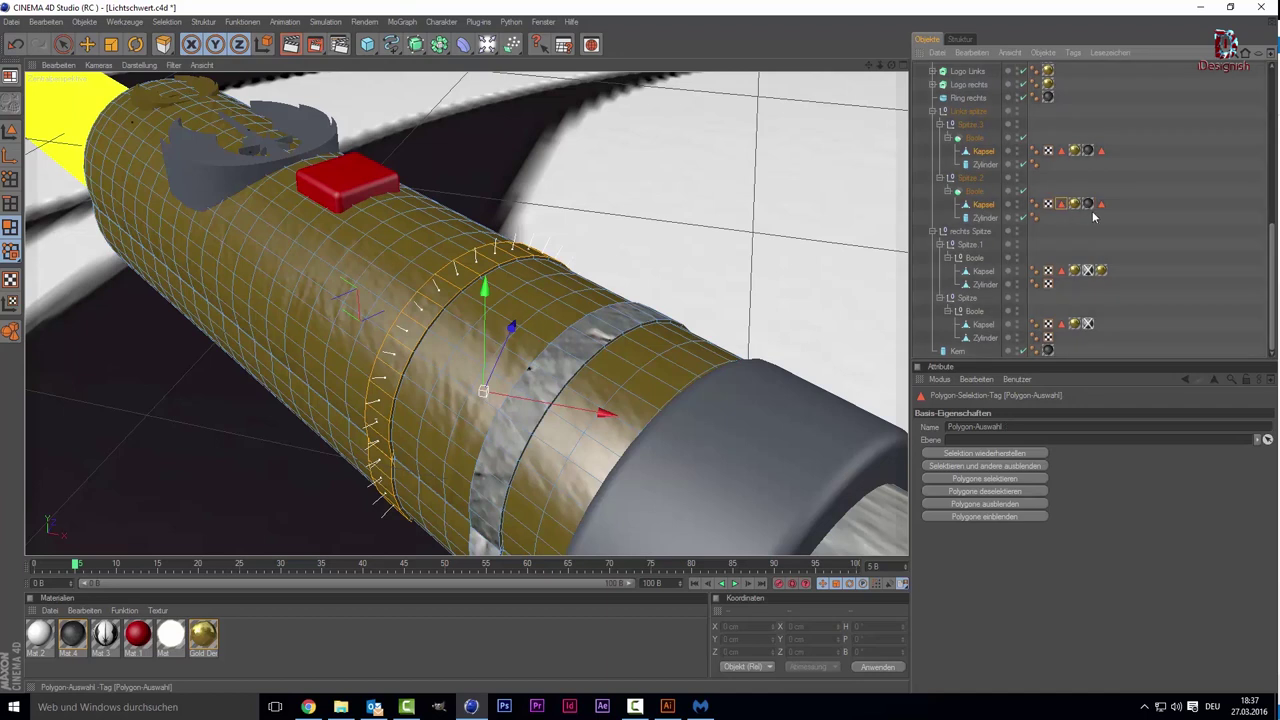
pyautogui.click(1103, 205)
pyautogui.scroll(-2, 705, 395)
pyautogui.scroll(-1, 690, 375)
pyautogui.scroll(2, 672, 330)
pyautogui.scroll(2, 666, 312)
pyautogui.scroll(-2, 665, 310)
pyautogui.scroll(-2, 670, 308)
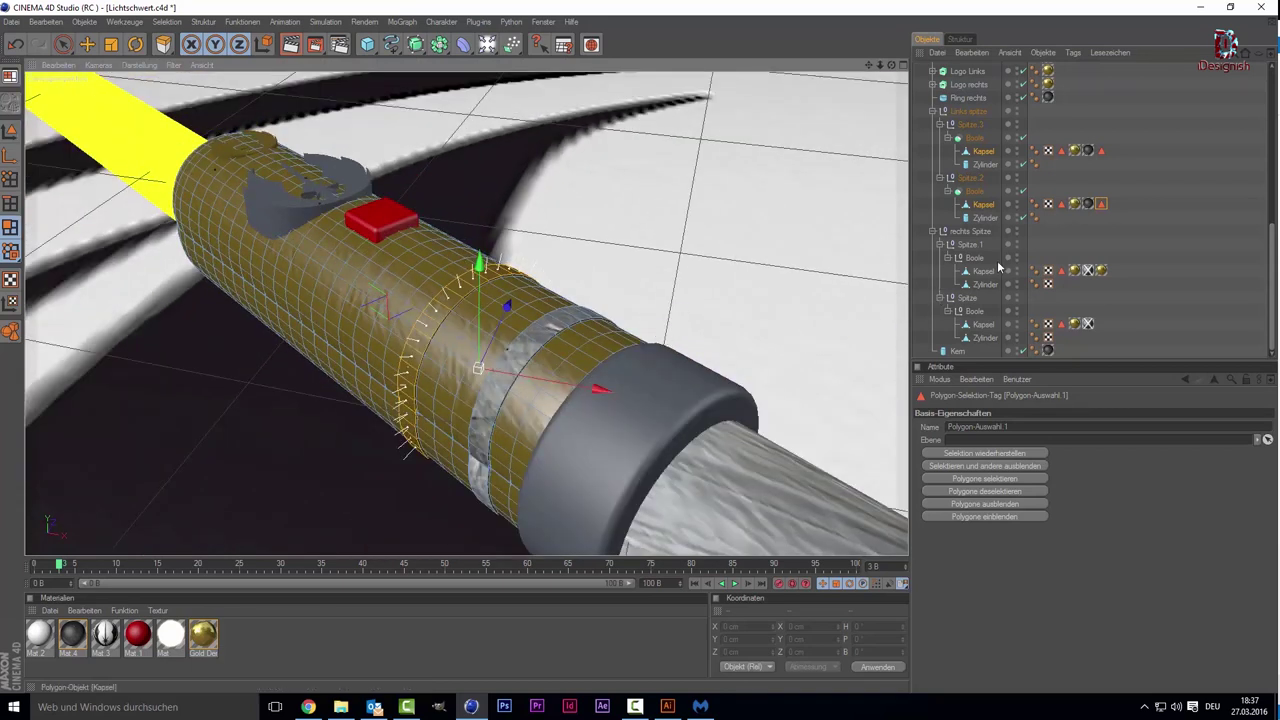
pyautogui.scroll(-2, 709, 263)
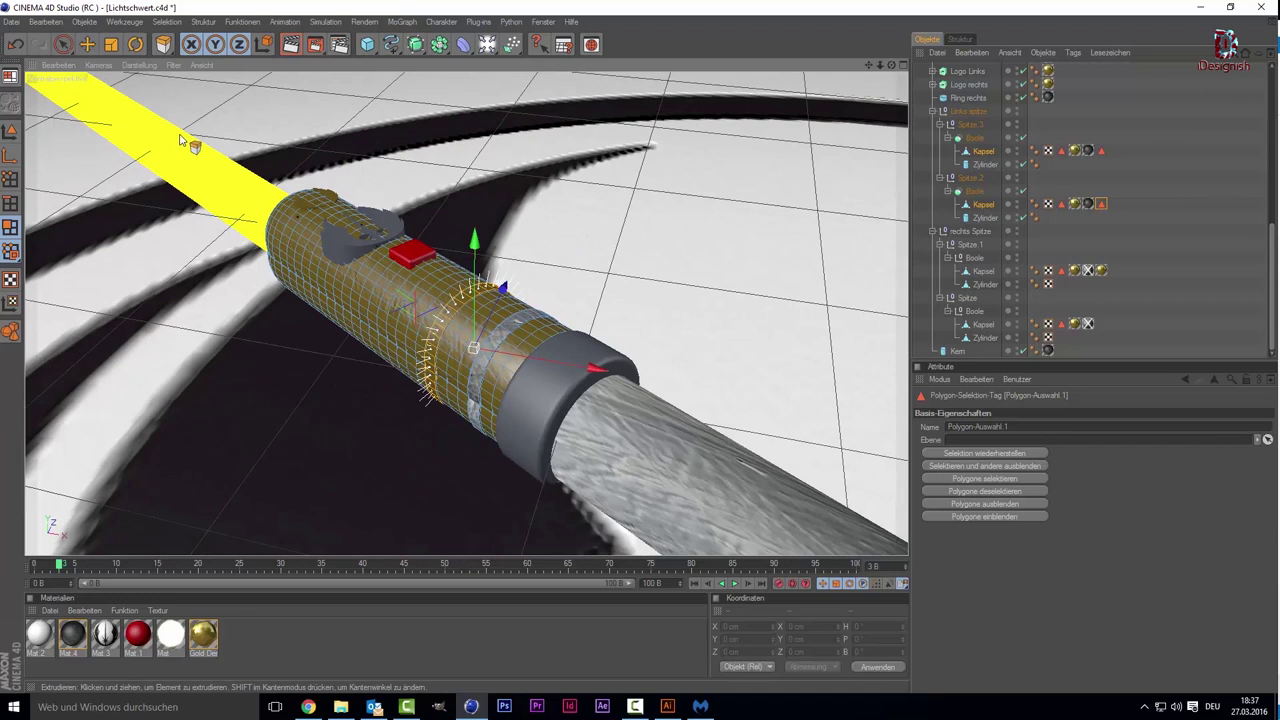
pyautogui.scroll(1, 293, 276)
pyautogui.scroll(1, 293, 276)
pyautogui.scroll(1, 293, 276)
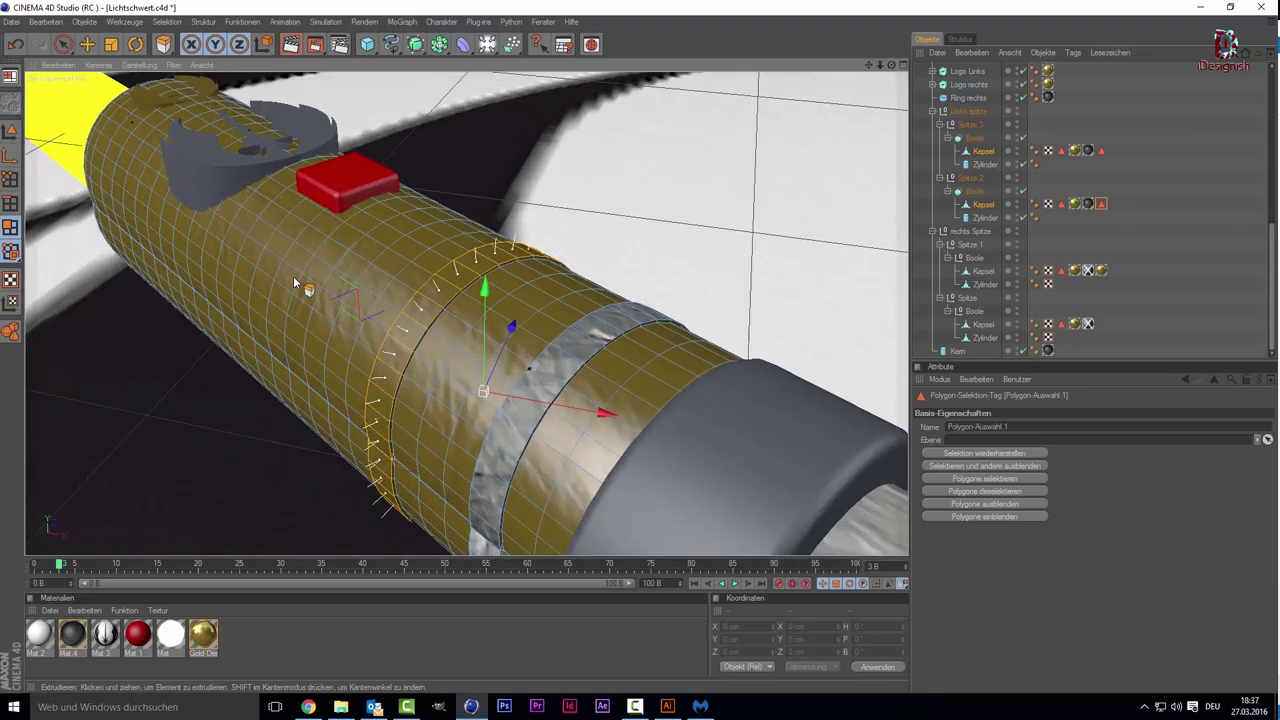
pyautogui.scroll(1, 293, 276)
pyautogui.scroll(-1, 311, 164)
pyautogui.click(368, 45)
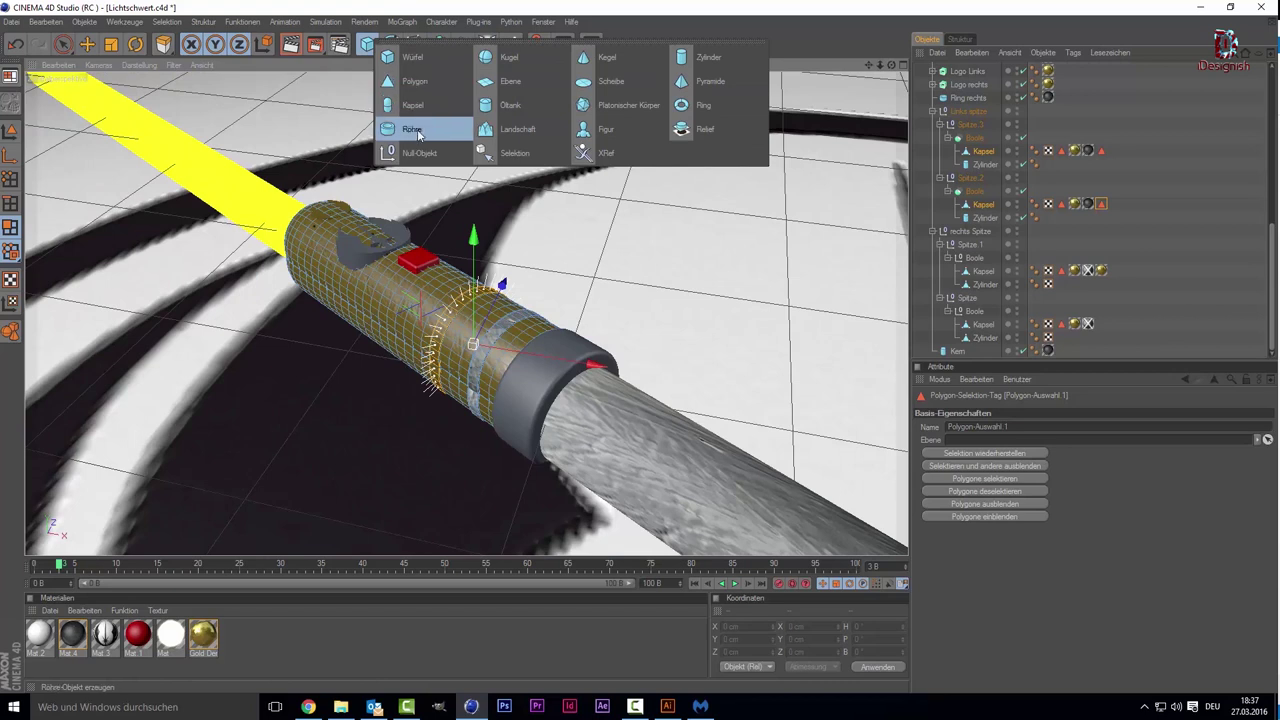
# Step: Add a new Kapsel primitive and slide it left along X and along Z
pyautogui.click(413, 105)
pyautogui.scroll(-3, 643, 271)
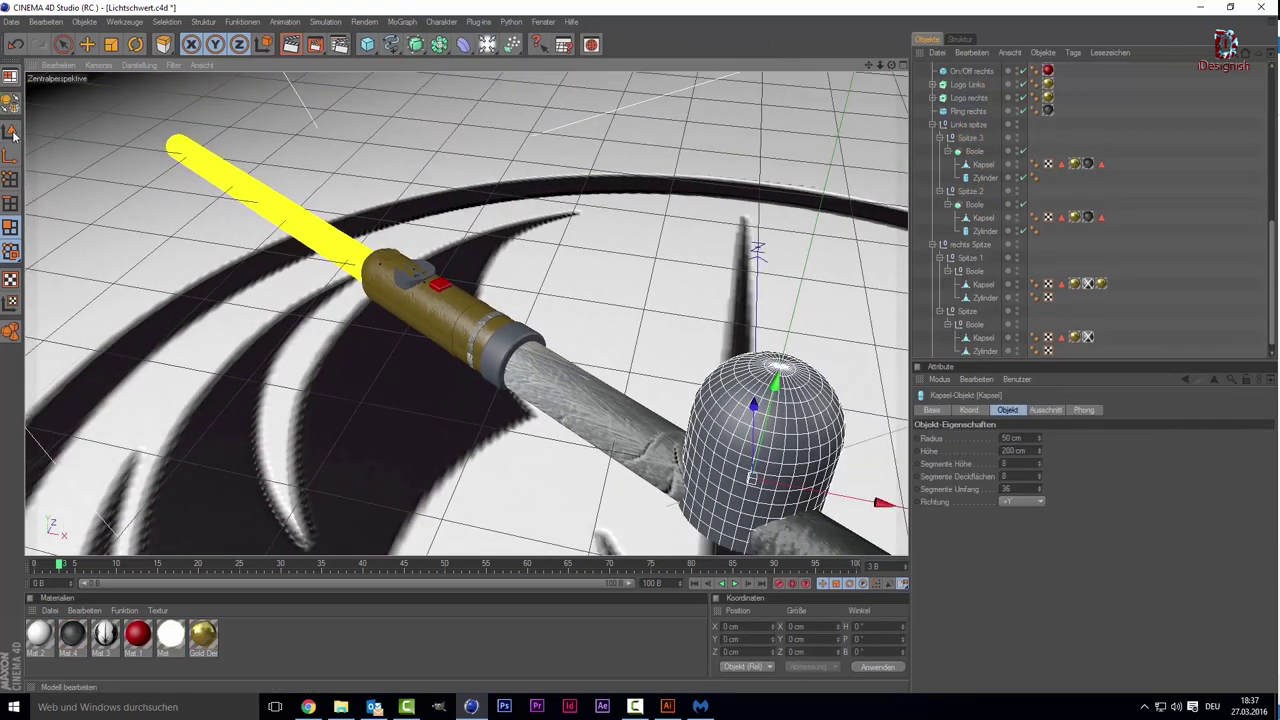
pyautogui.click(10, 131)
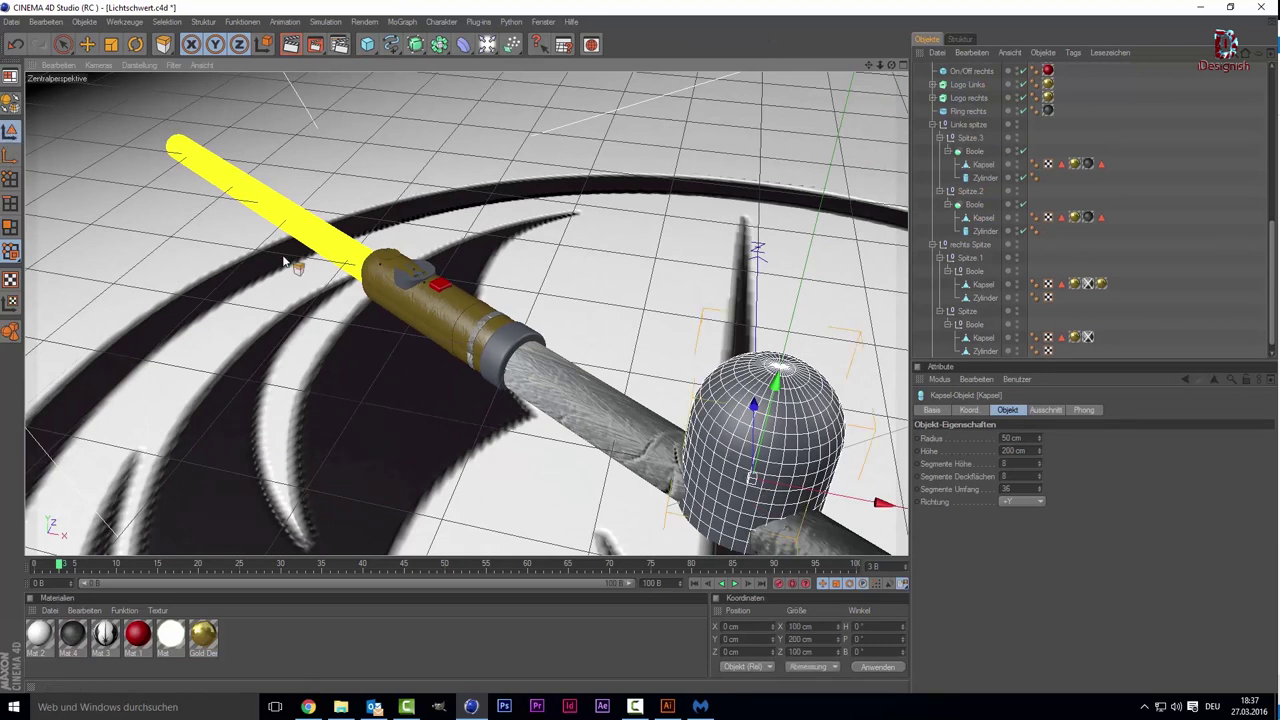
pyautogui.click(64, 45)
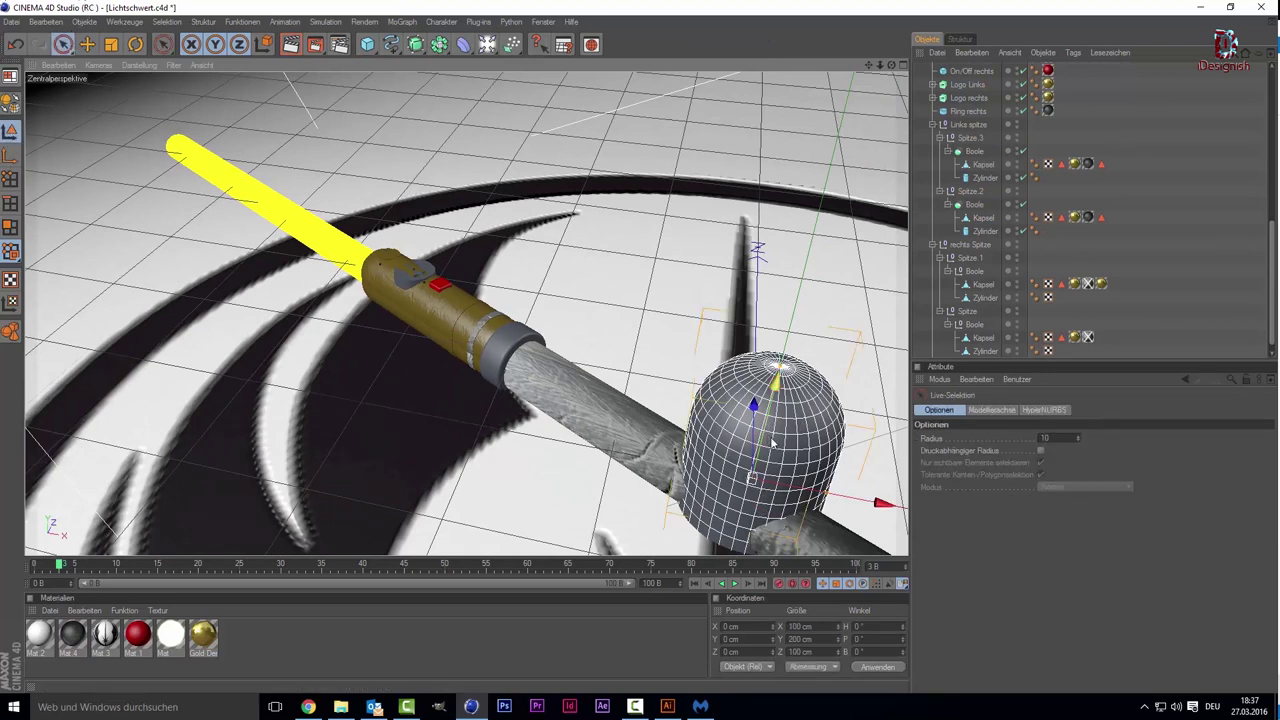
pyautogui.moveTo(878, 502); pyautogui.dragTo(392, 410)
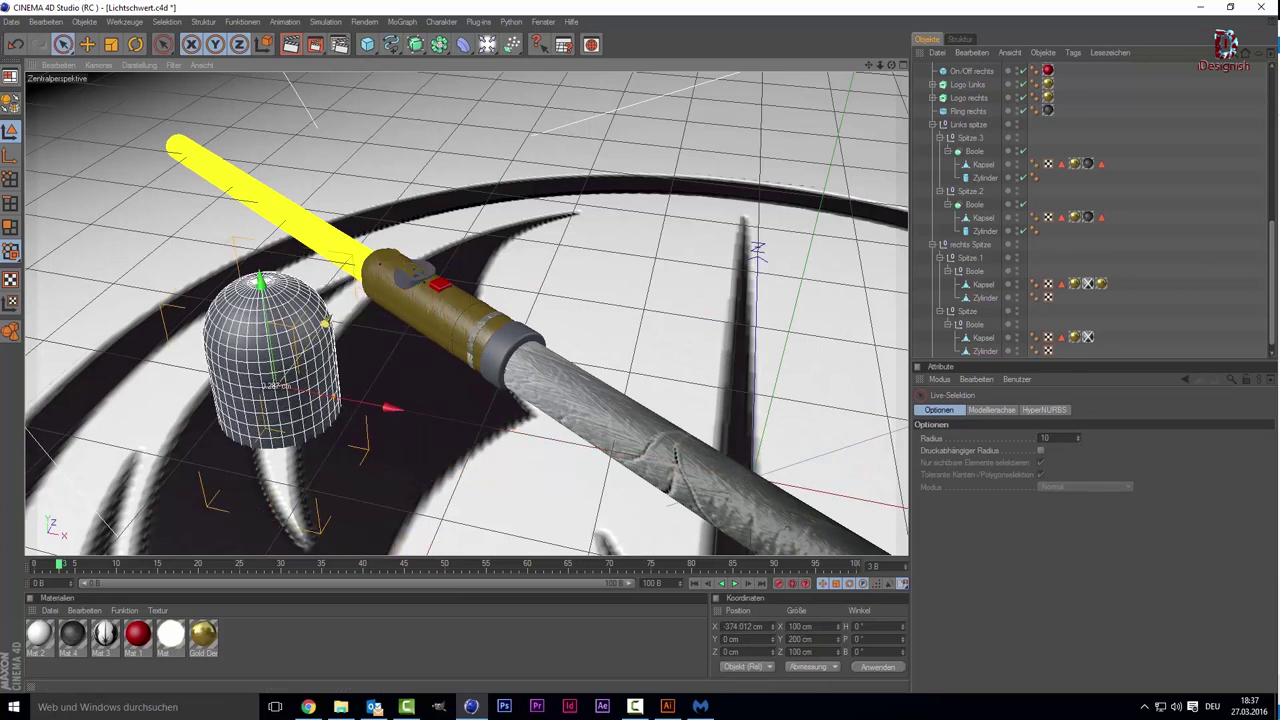
pyautogui.moveTo(325, 323); pyautogui.dragTo(344, 302)
# Step: Set the capsule's B rotation to 90° so it lies flat, then move it toward the hilt
pyautogui.click(858, 652)
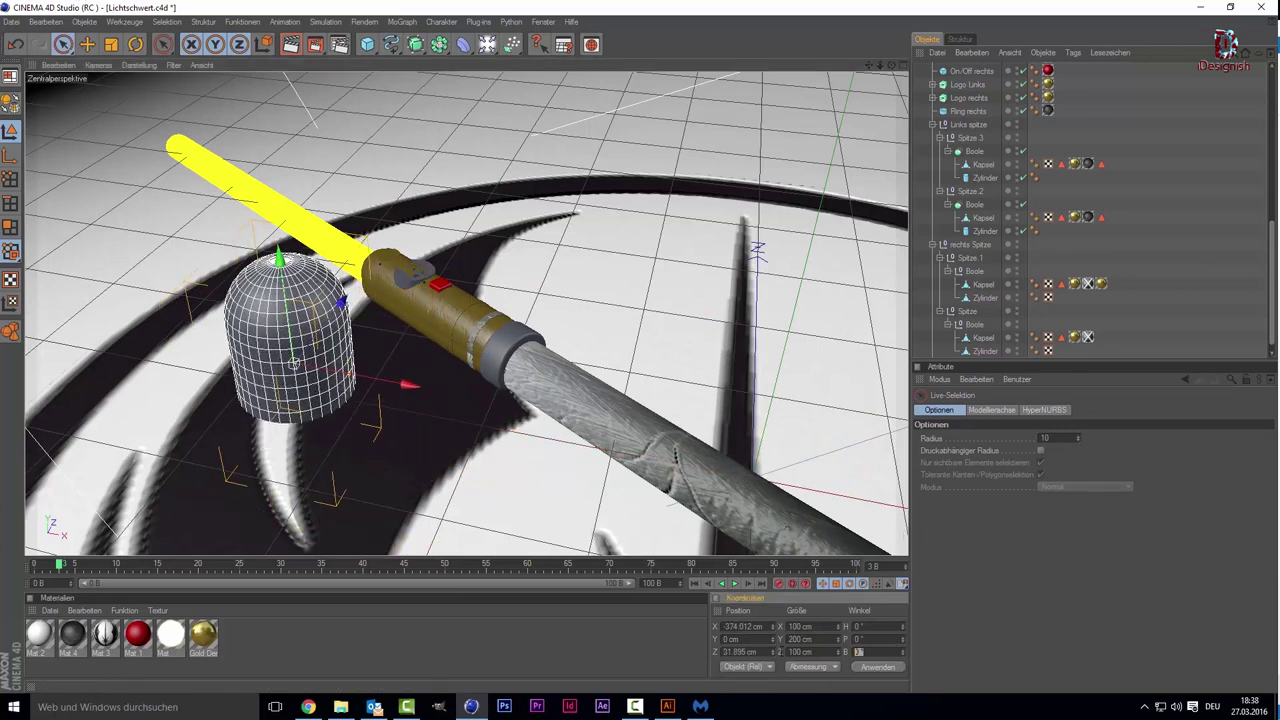
pyautogui.write('90')
pyautogui.press('Return')
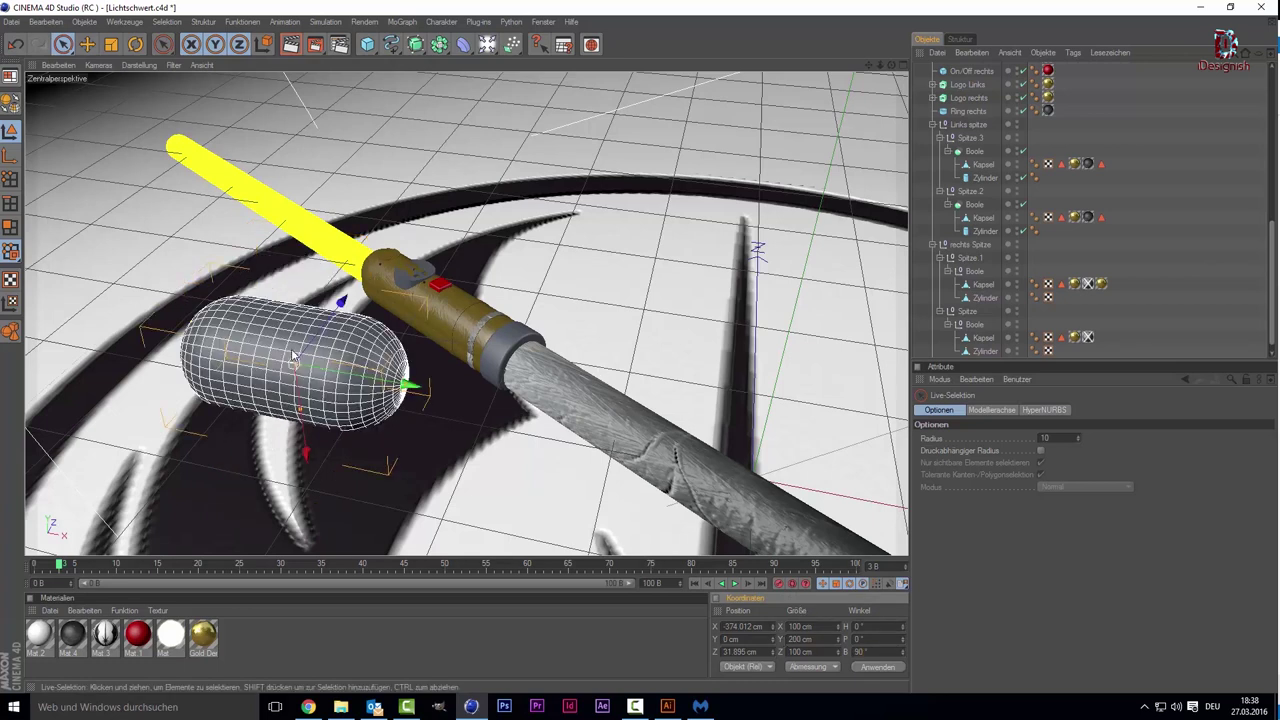
pyautogui.scroll(2, 270, 350)
pyautogui.scroll(1, 270, 350)
pyautogui.moveTo(272, 325); pyautogui.dragTo(312, 280)
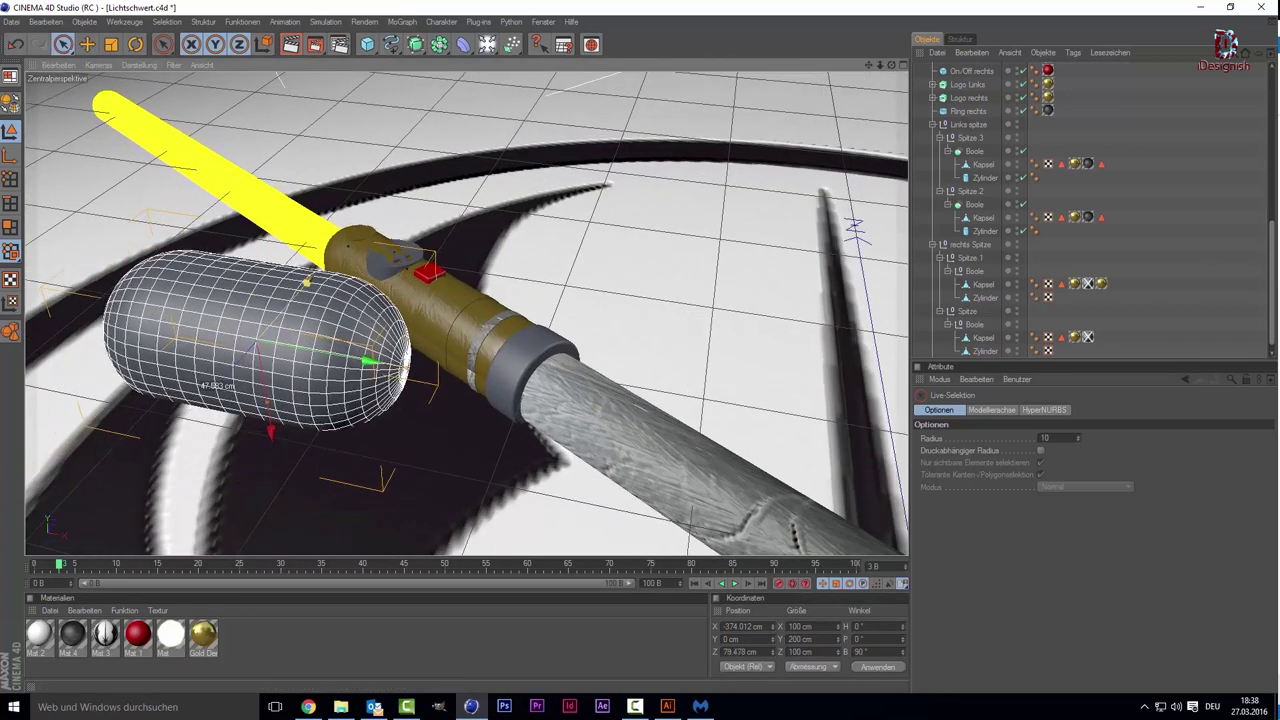
# Step: Select the hilt's Kapsel object for comparison, then reselect the new capsule
pyautogui.click(479, 307)
pyautogui.scroll(1, 460, 244)
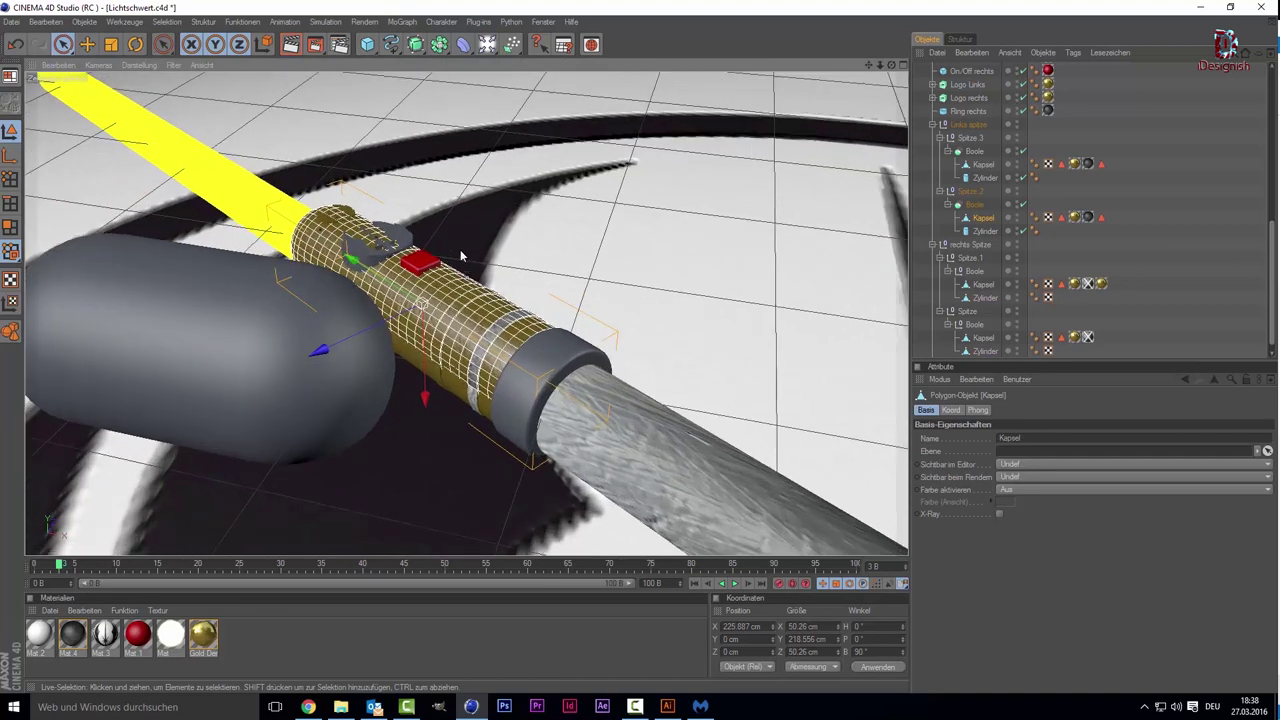
pyautogui.scroll(1, 466, 278)
pyautogui.scroll(1, 467, 347)
pyautogui.scroll(1, 467, 347)
pyautogui.scroll(-2, 456, 370)
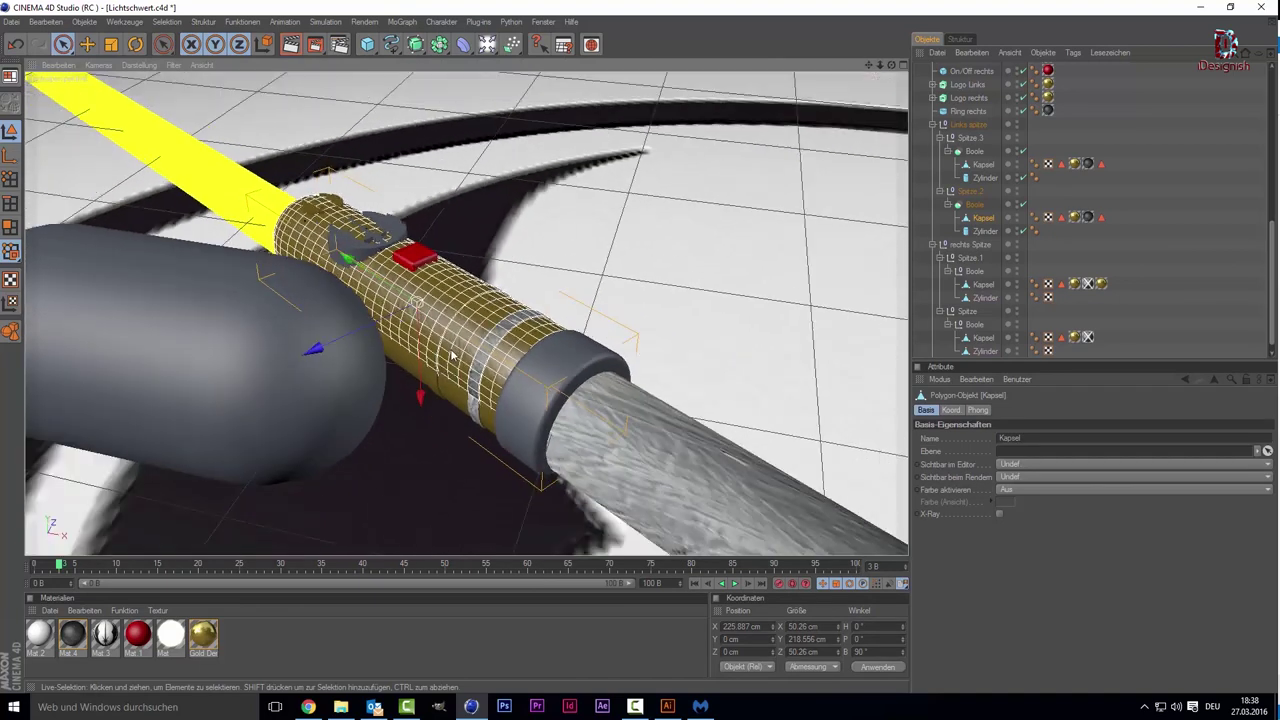
pyautogui.scroll(-1, 450, 375)
pyautogui.click(233, 320)
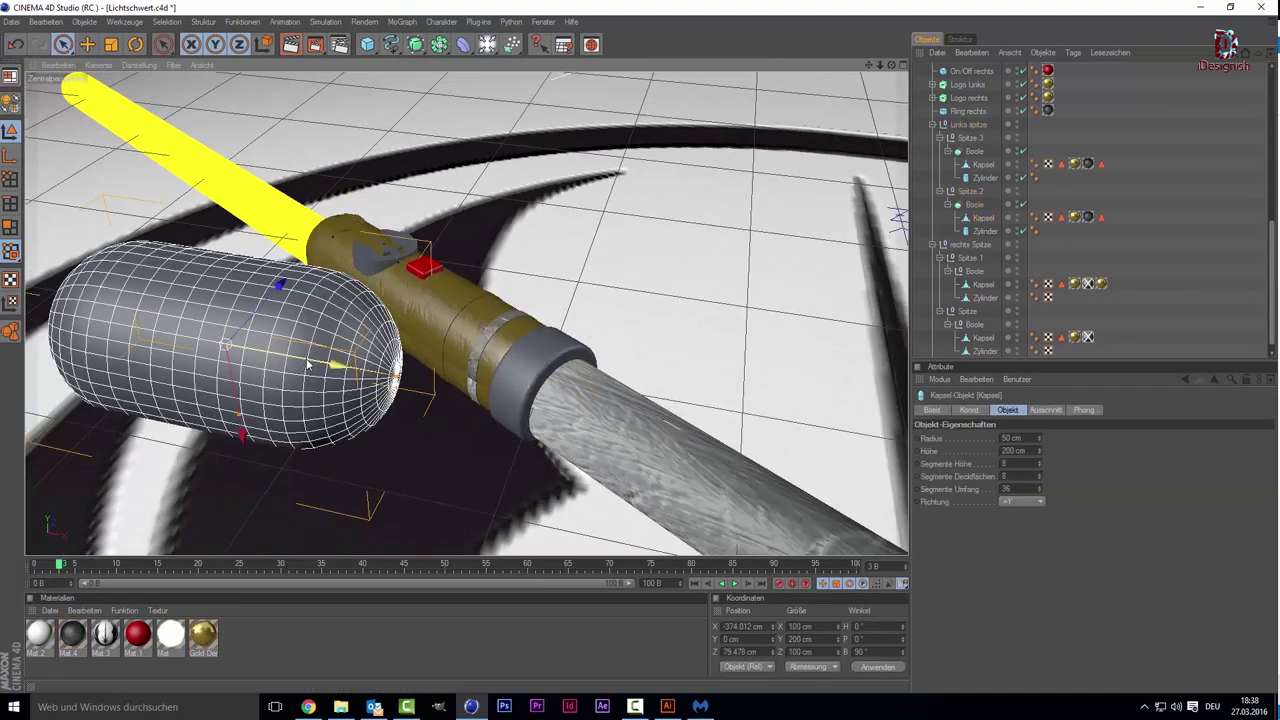
# Step: Slide the capsule over the hilt and raise it to 29 height, 33 cap, 70 circumference segments
pyautogui.moveTo(288, 371); pyautogui.dragTo(470, 400)
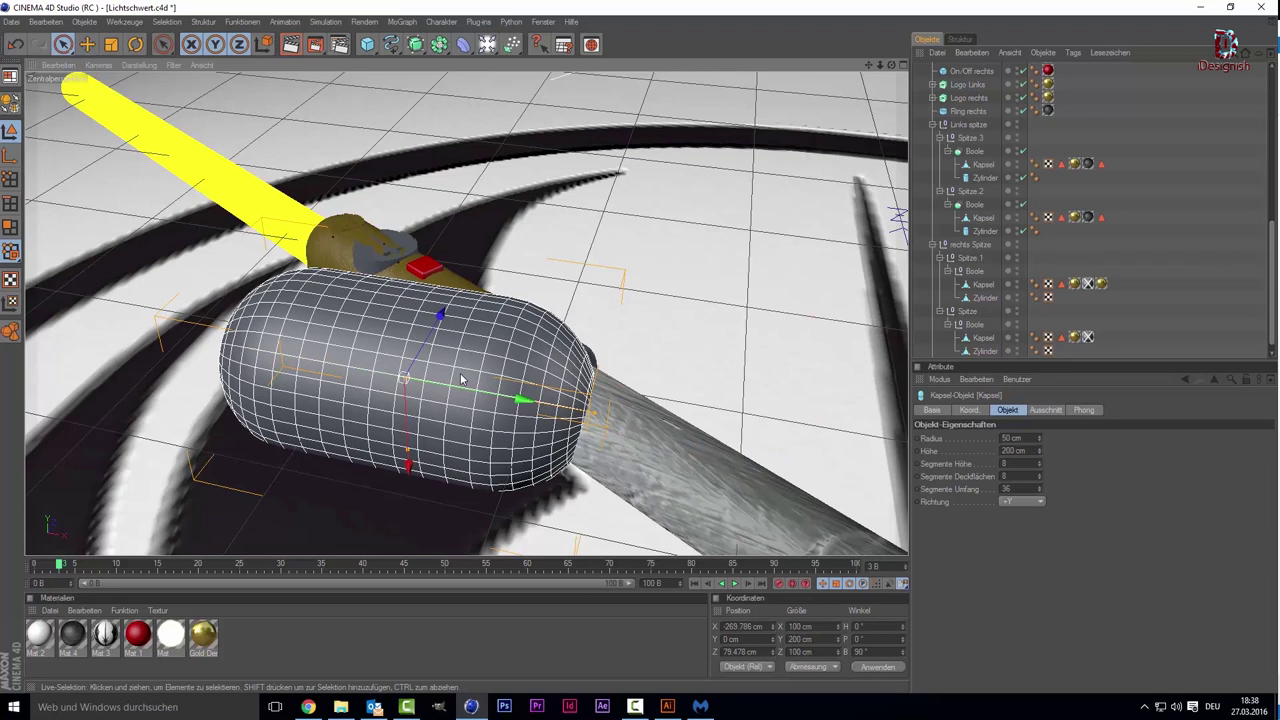
pyautogui.moveTo(524, 400)
pyautogui.mouseDown()
pyautogui.moveTo(458, 388)
pyautogui.moveTo(548, 404)
pyautogui.mouseUp()
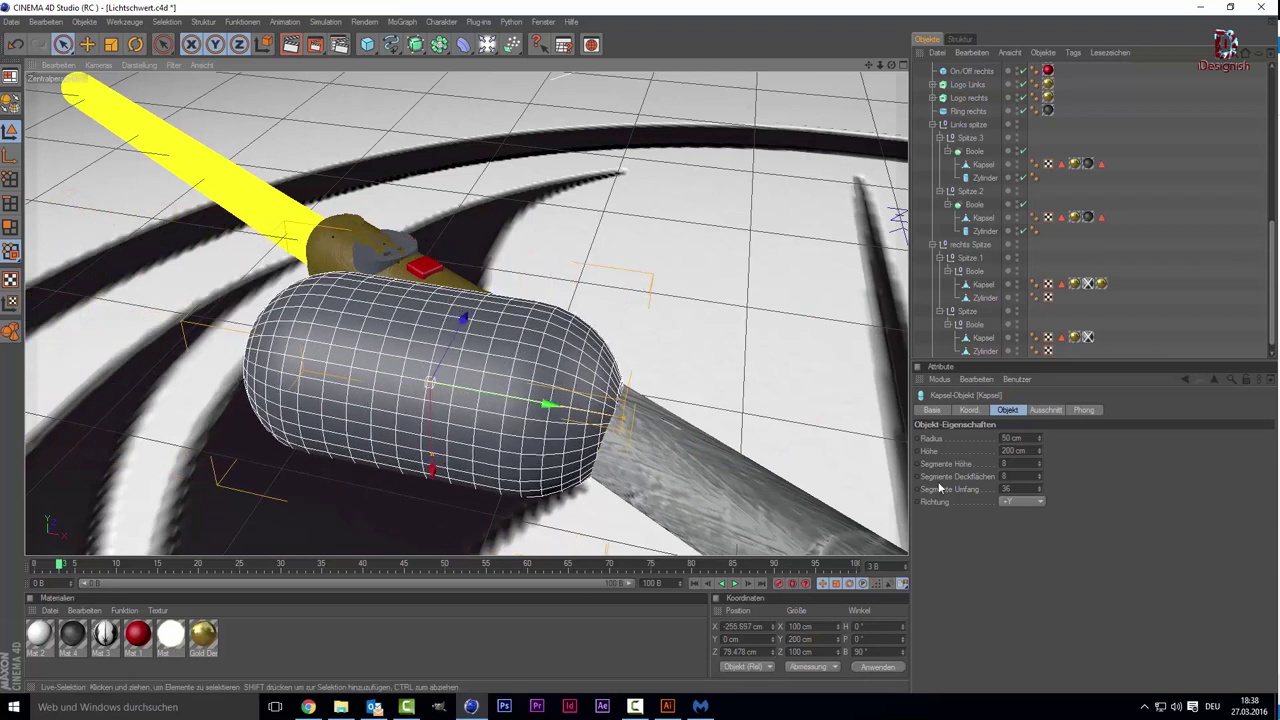
pyautogui.moveTo(1039, 466); pyautogui.dragTo(1039, 445)
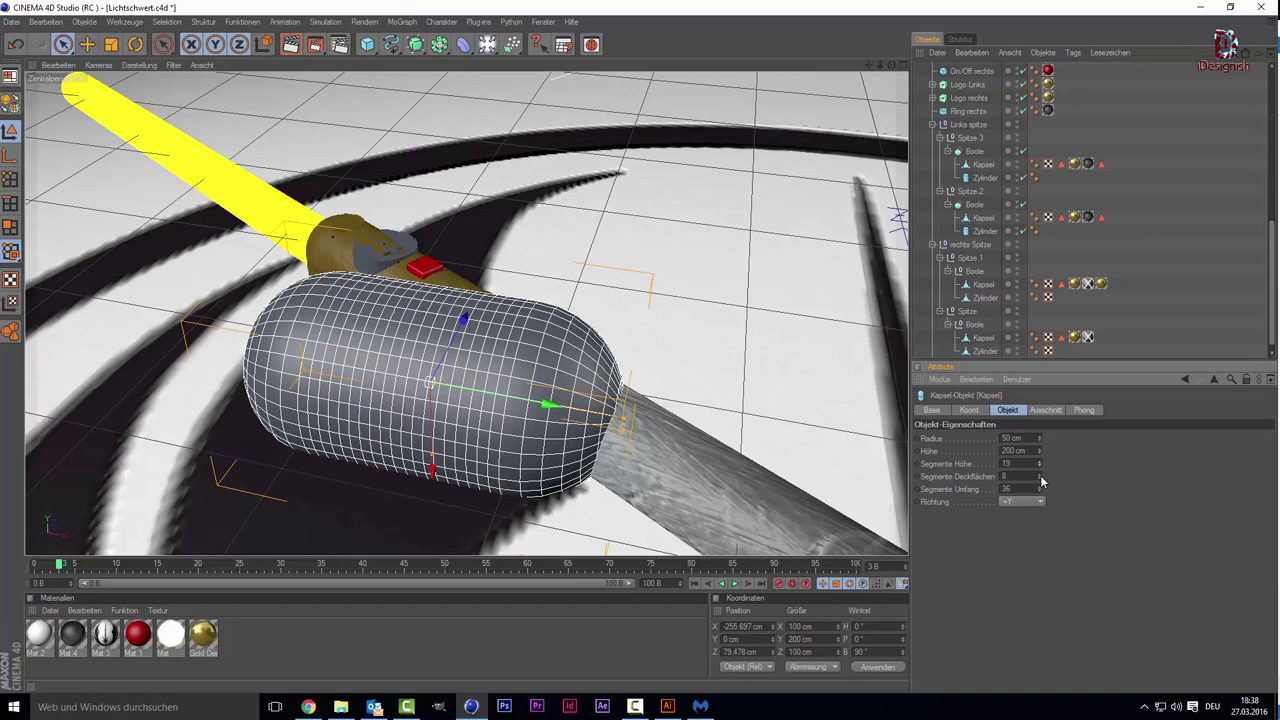
pyautogui.moveTo(1040, 494); pyautogui.dragTo(1039, 458)
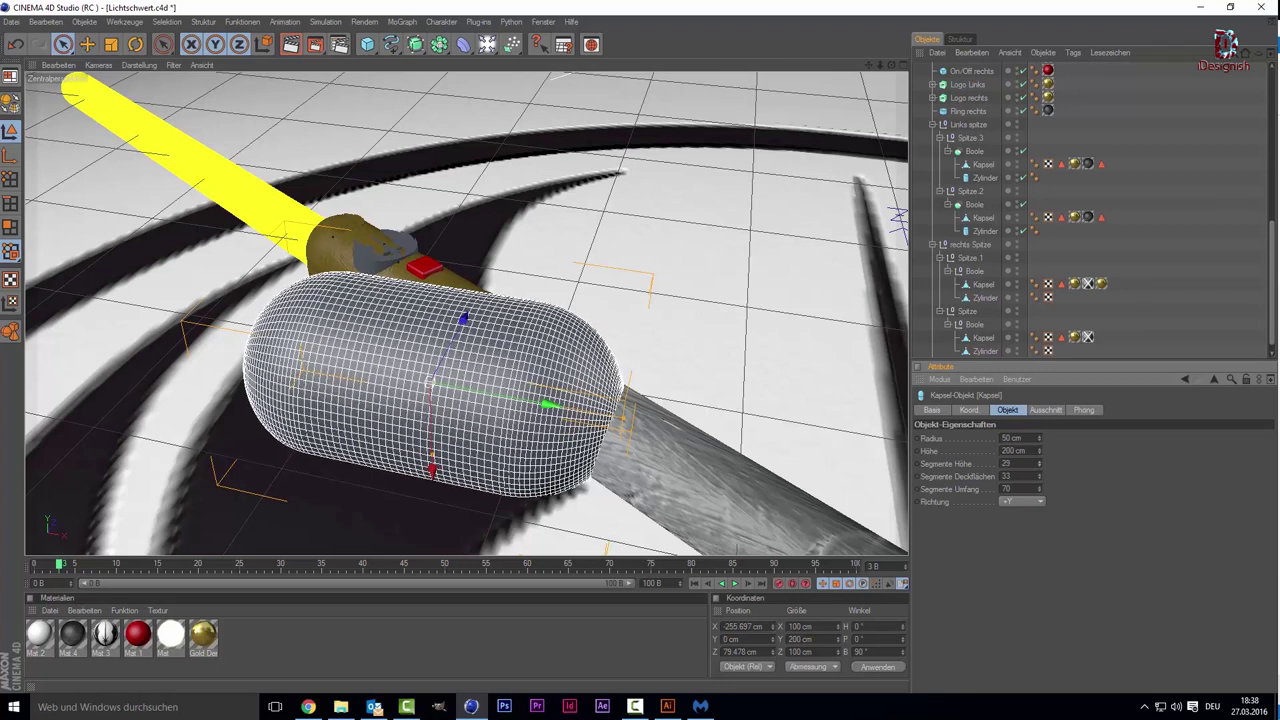
# Step: Delete the test capsule from the scene
pyautogui.scroll(2, 417, 358)
pyautogui.scroll(2, 417, 358)
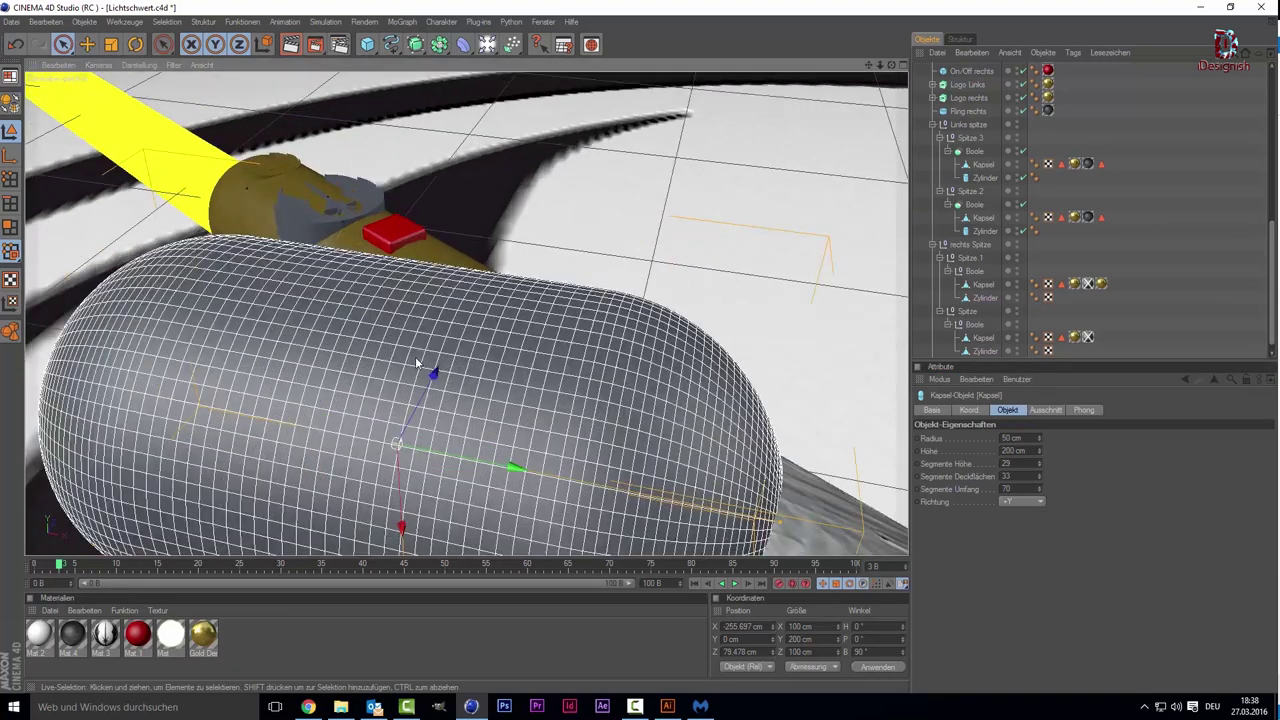
pyautogui.scroll(2, 417, 358)
pyautogui.scroll(2, 560, 390)
pyautogui.scroll(-3, 760, 416)
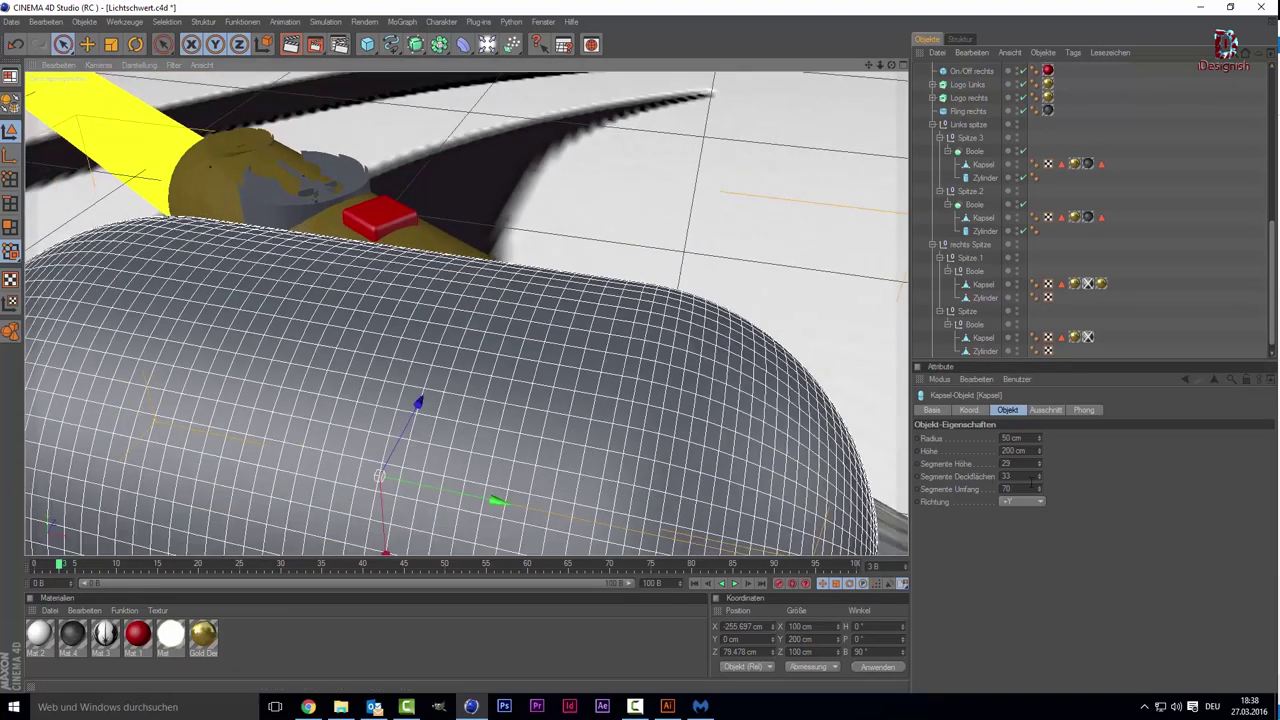
pyautogui.scroll(-3, 264, 433)
pyautogui.scroll(-2, 264, 433)
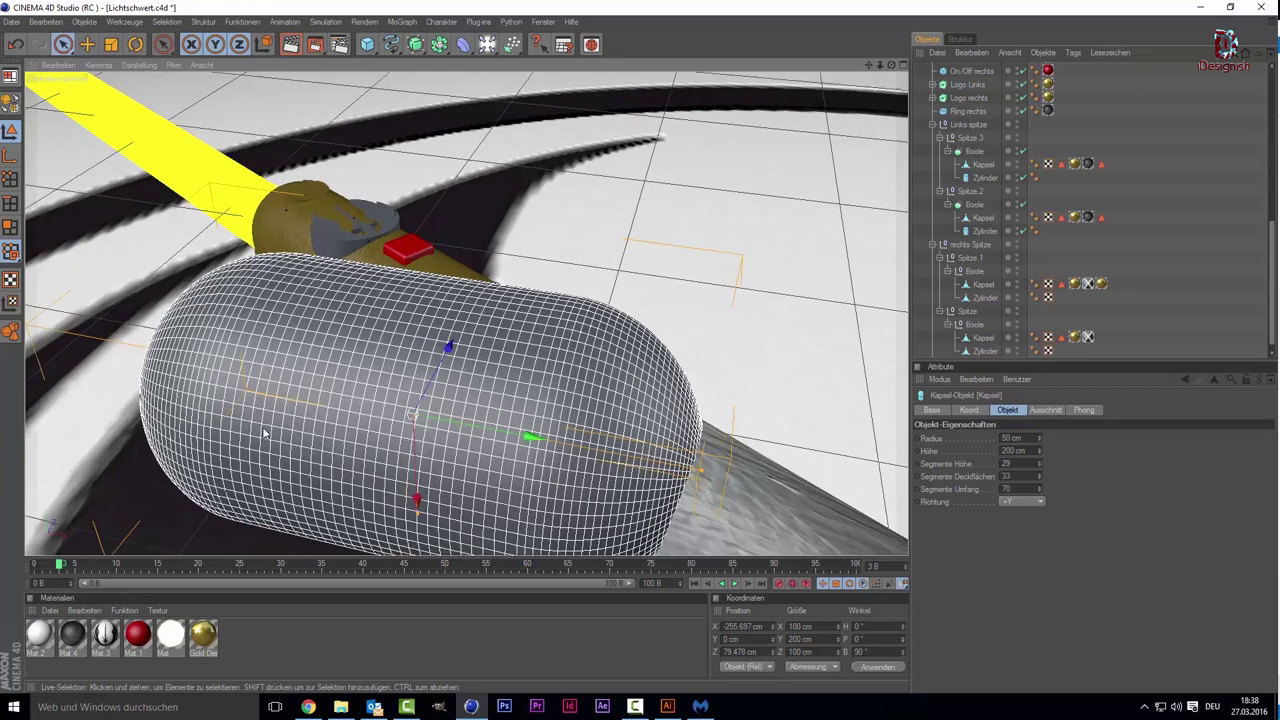
pyautogui.press('Delete')
pyautogui.scroll(2, 261, 424)
pyautogui.scroll(-3, 259, 421)
# Step: Select the hilt capsule and then the ground plane to inspect their materials
pyautogui.scroll(3, 280, 405)
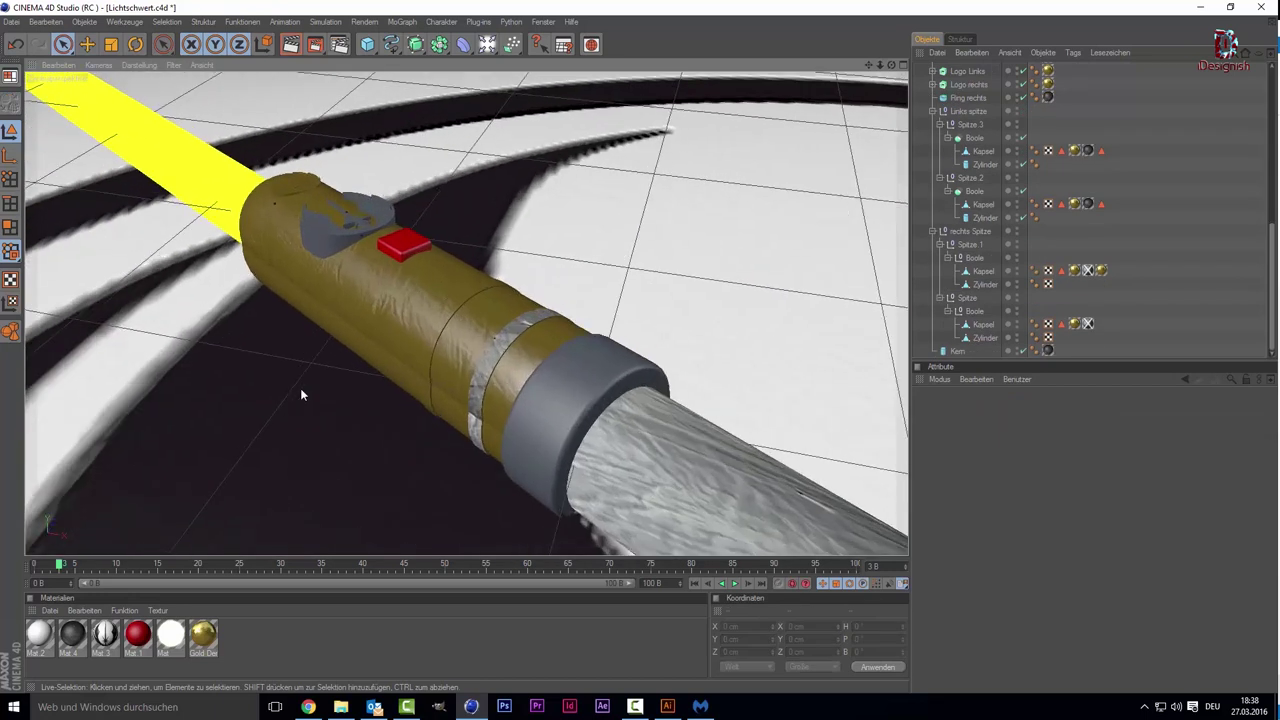
pyautogui.scroll(2, 424, 316)
pyautogui.click(438, 306)
pyautogui.scroll(-2, 426, 336)
pyautogui.scroll(3, 426, 336)
pyautogui.scroll(-3, 424, 338)
pyautogui.scroll(-2, 420, 346)
pyautogui.scroll(-1, 410, 355)
pyautogui.scroll(1, 407, 356)
pyautogui.scroll(2, 404, 350)
pyautogui.scroll(3, 400, 358)
pyautogui.scroll(1, 394, 364)
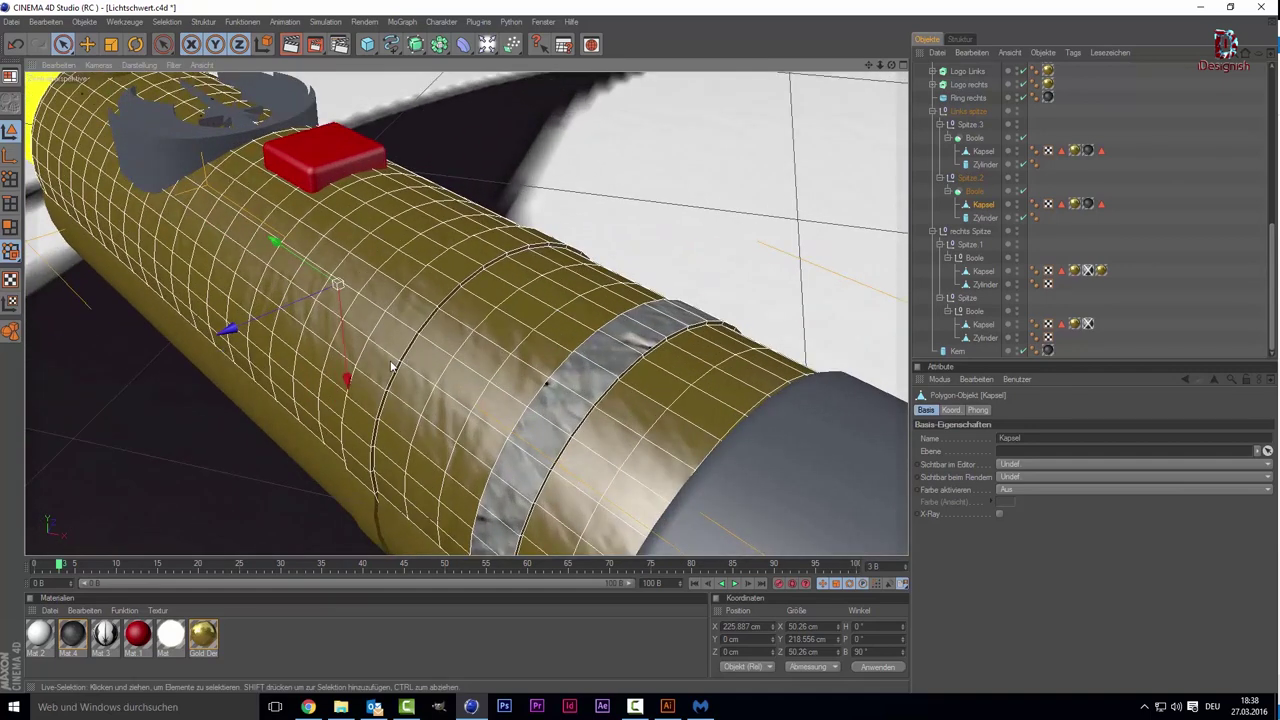
pyautogui.scroll(-3, 390, 370)
pyautogui.click(381, 426)
pyautogui.scroll(2, 414, 350)
pyautogui.scroll(1, 418, 350)
pyautogui.scroll(3, 418, 347)
pyautogui.scroll(-3, 422, 359)
pyautogui.scroll(1, 422, 354)
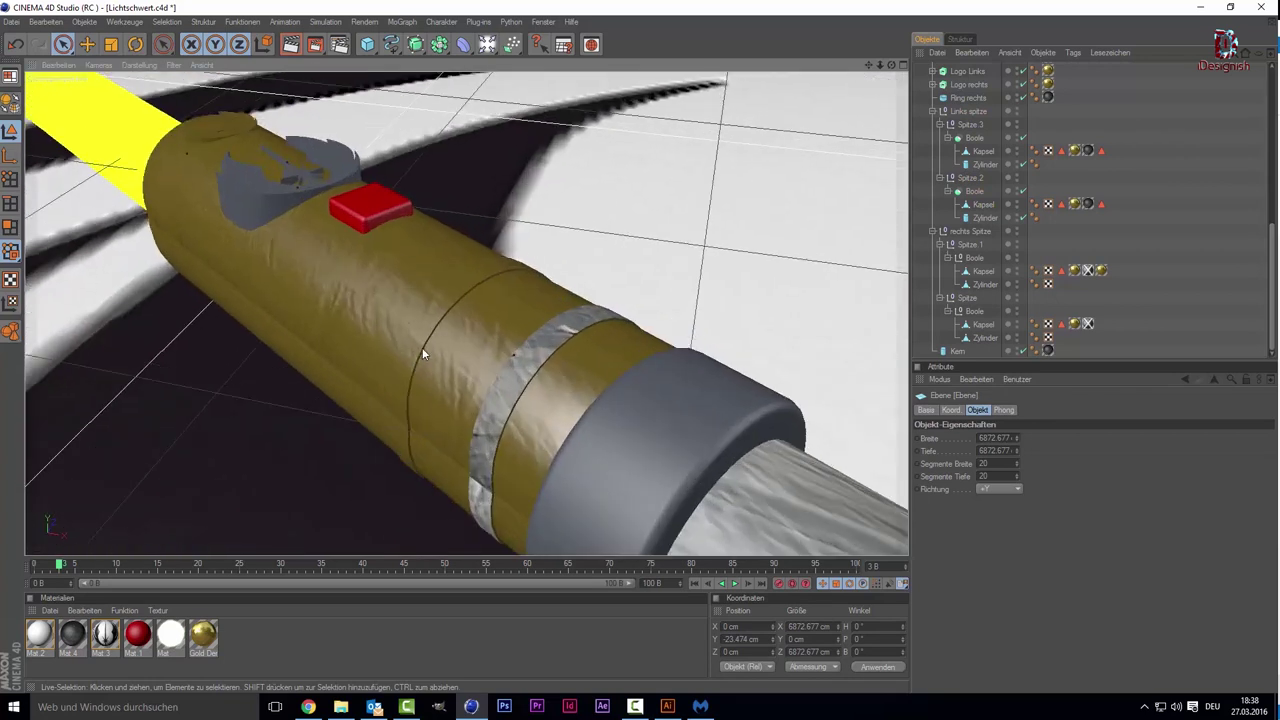
# Step: Delete and restore the Gold material, then drag its texture tags off two hilt capsules
pyautogui.click(203, 634)
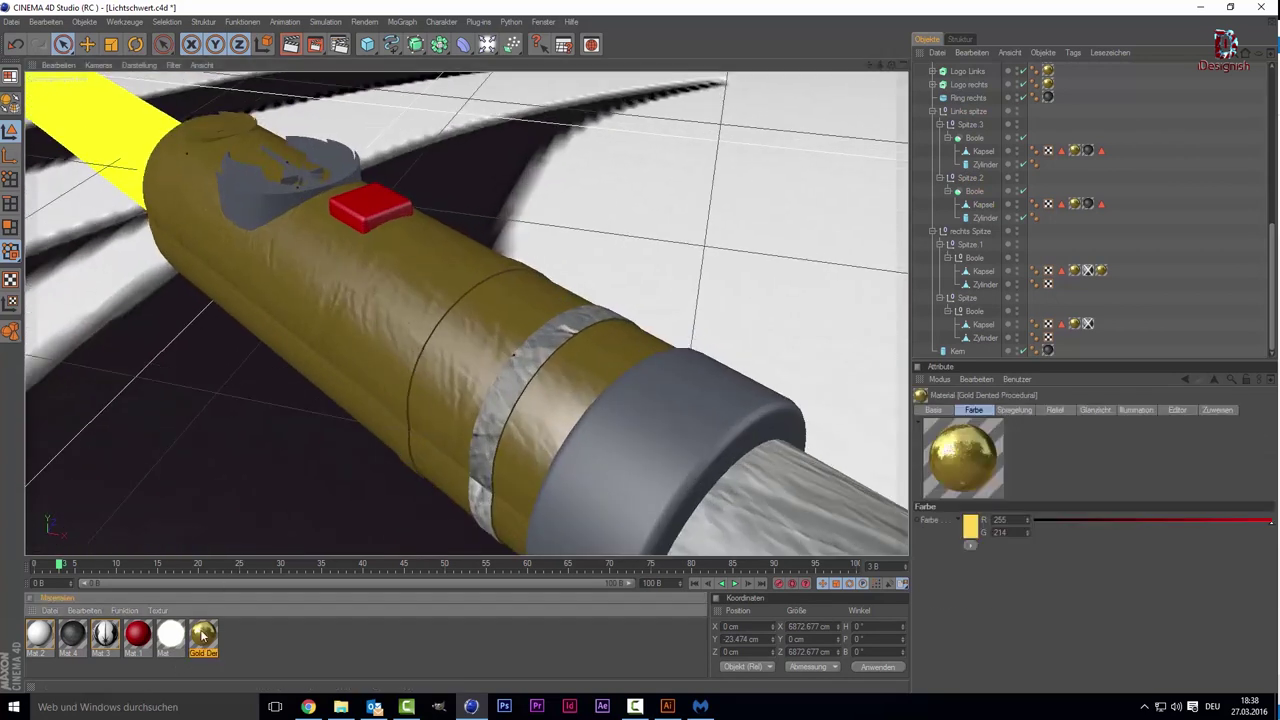
pyautogui.press('Delete')
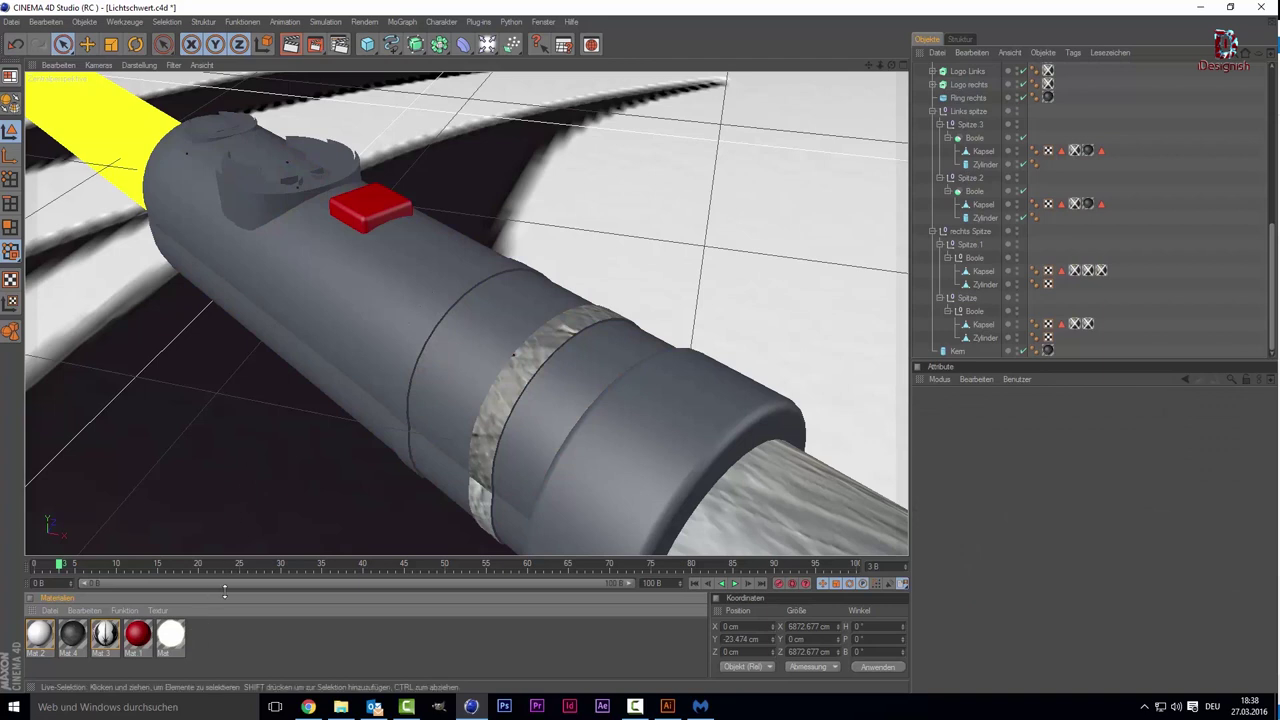
pyautogui.hotkey('ctrl', 'z')
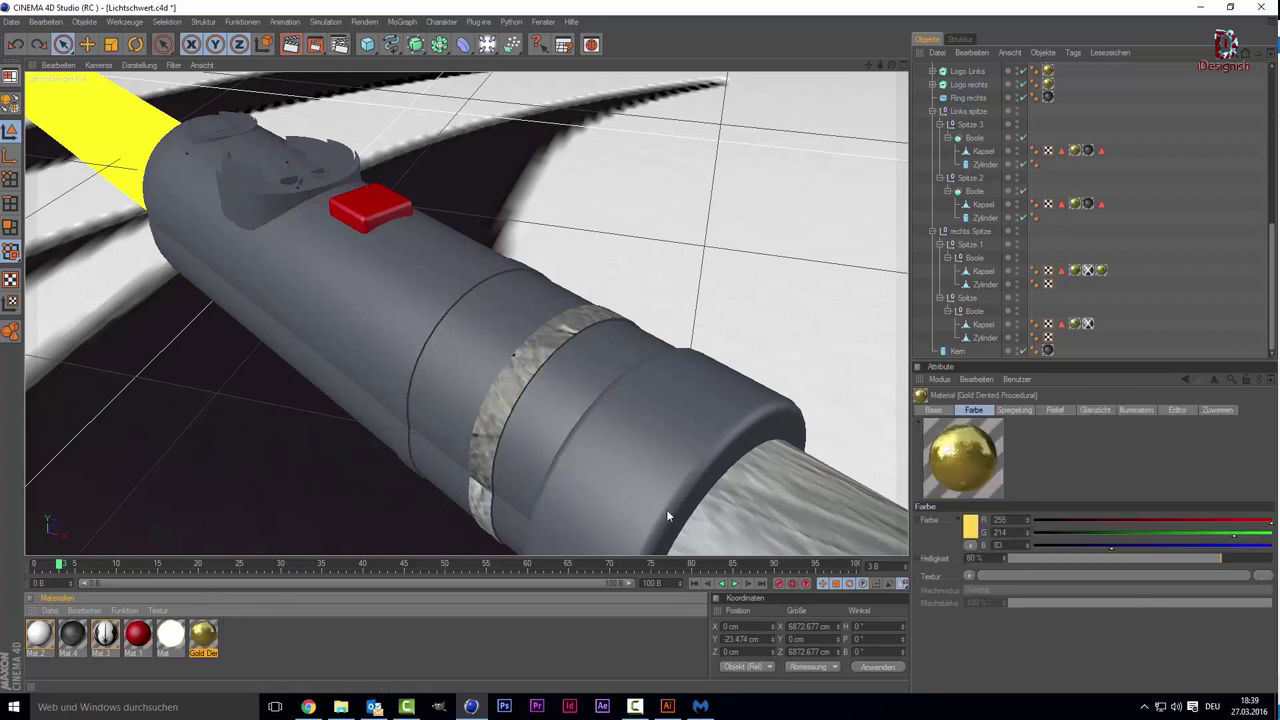
pyautogui.moveTo(1075, 323)
pyautogui.mouseDown()
pyautogui.moveTo(1101, 272)
pyautogui.moveTo(1072, 271)
pyautogui.moveTo(1074, 204)
pyautogui.mouseUp()
pyautogui.moveTo(1075, 151); pyautogui.dragTo(1047, 78)
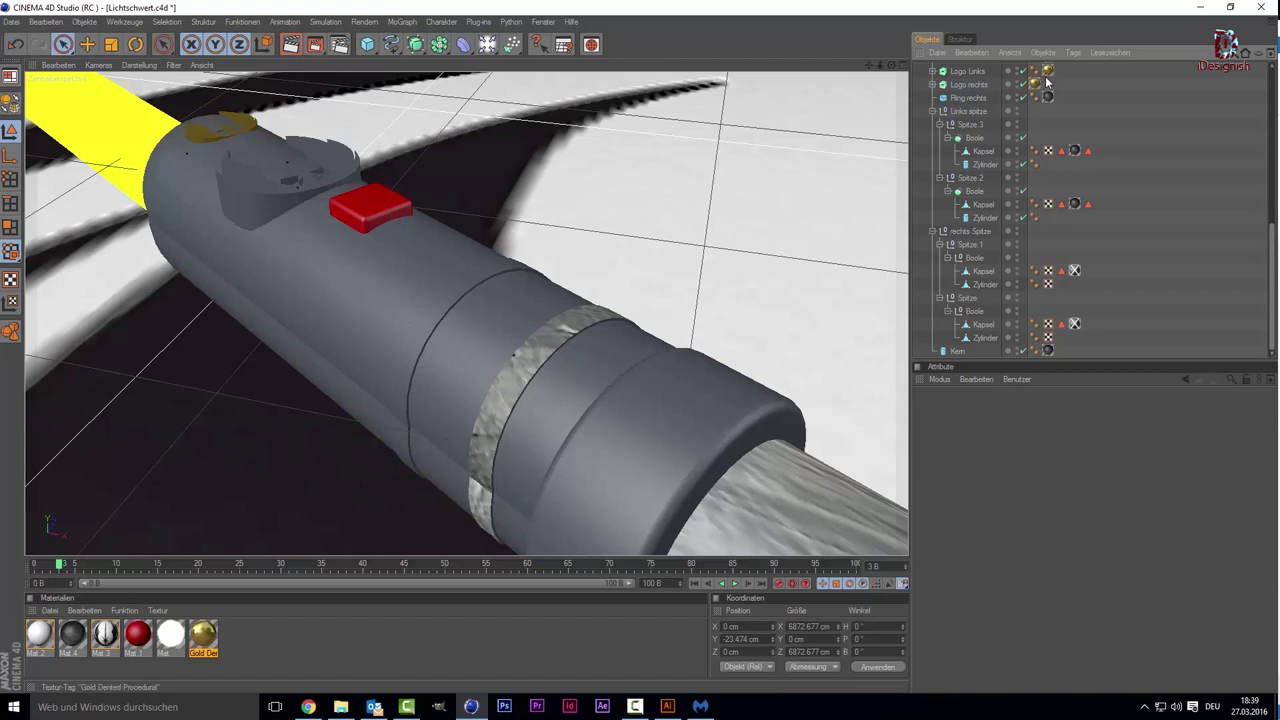
pyautogui.click(1047, 78)
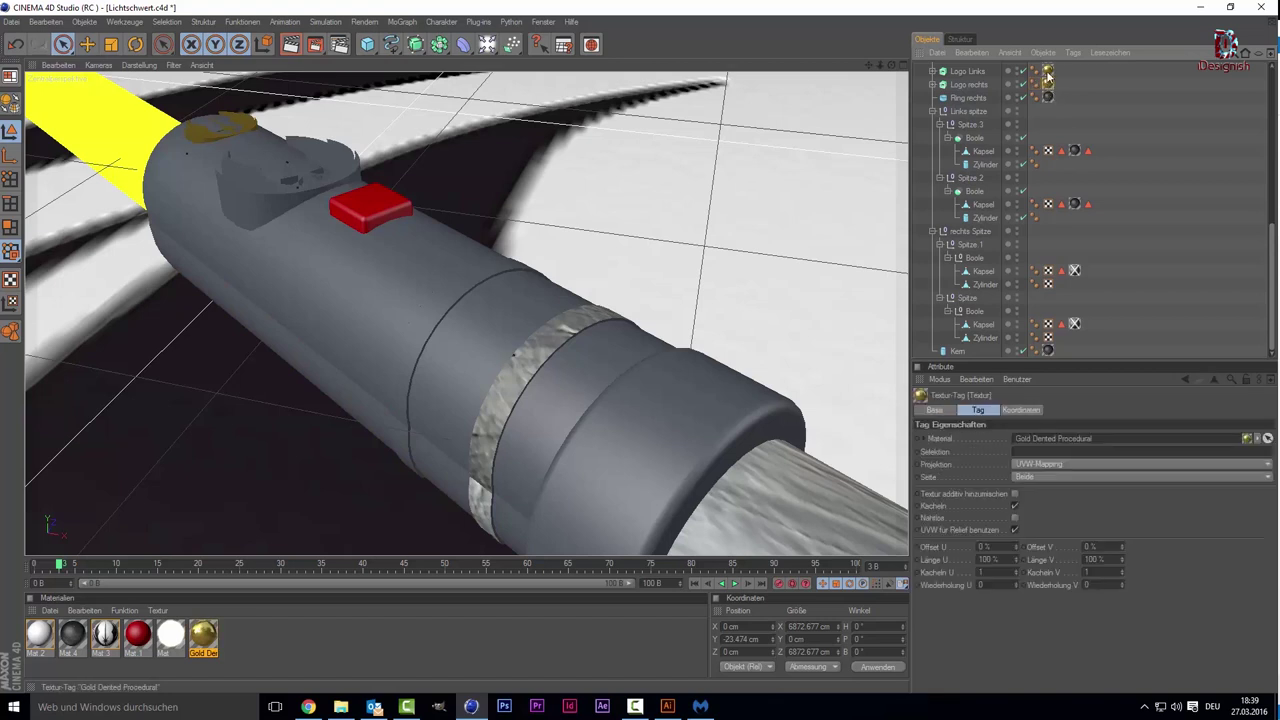
# Step: Reselect the hilt capsule and the ground plane to check the now-grey hilt
pyautogui.scroll(-3, 480, 297)
pyautogui.click(400, 360)
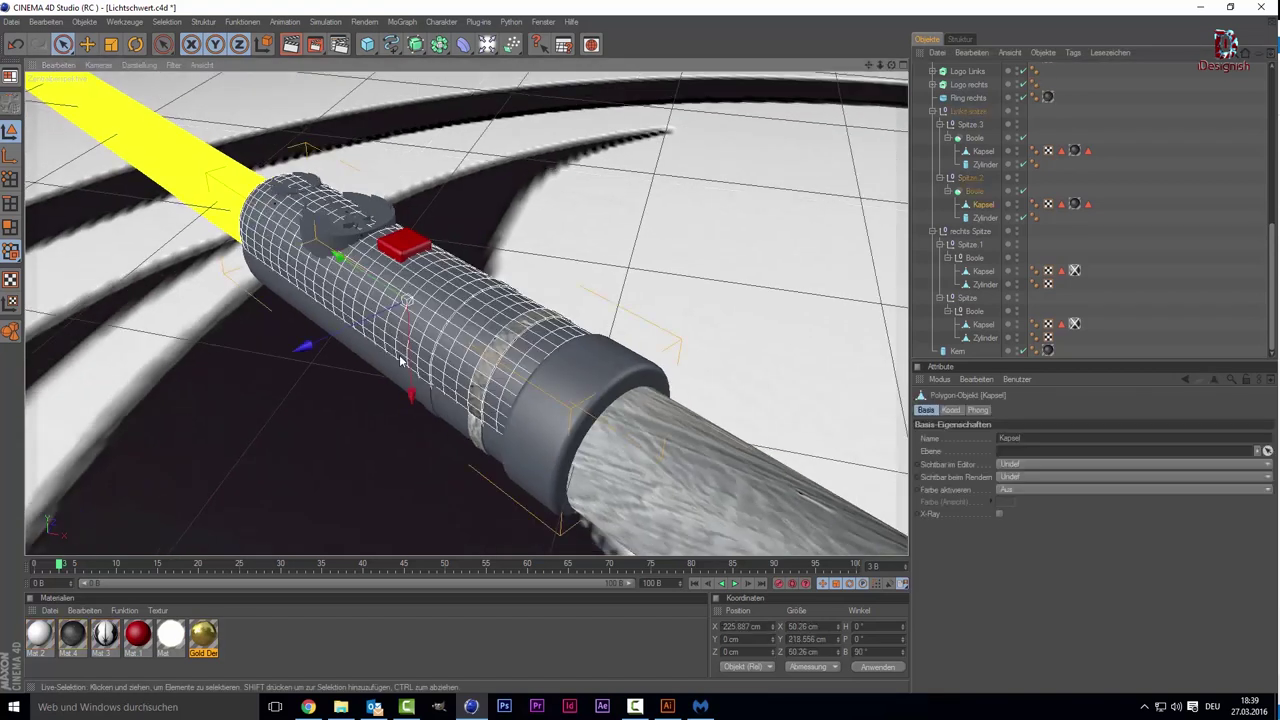
pyautogui.scroll(2, 400, 358)
pyautogui.scroll(1, 399, 352)
pyautogui.scroll(2, 392, 362)
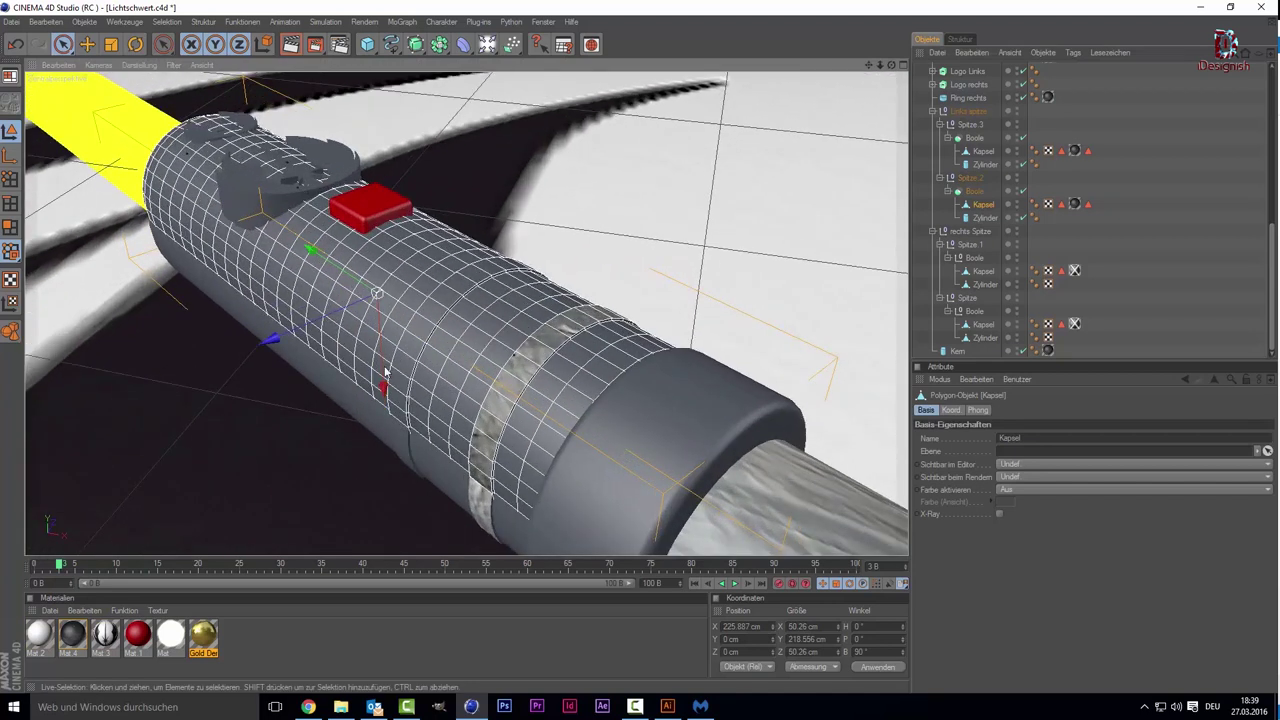
pyautogui.scroll(1, 302, 451)
pyautogui.scroll(2, 317, 398)
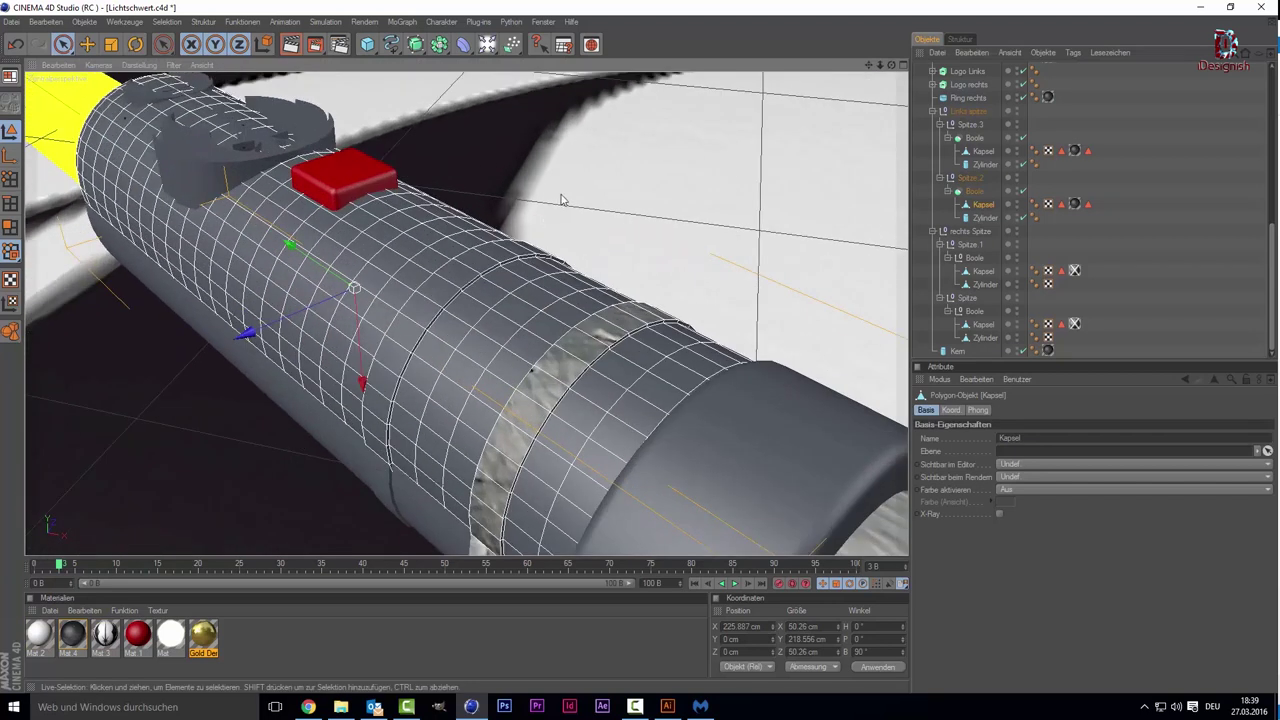
pyautogui.click(290, 540)
# Step: Open the Gold Dented Procedural material and review its Color, Reflectance and Relief channels
pyautogui.doubleClick(203, 633)
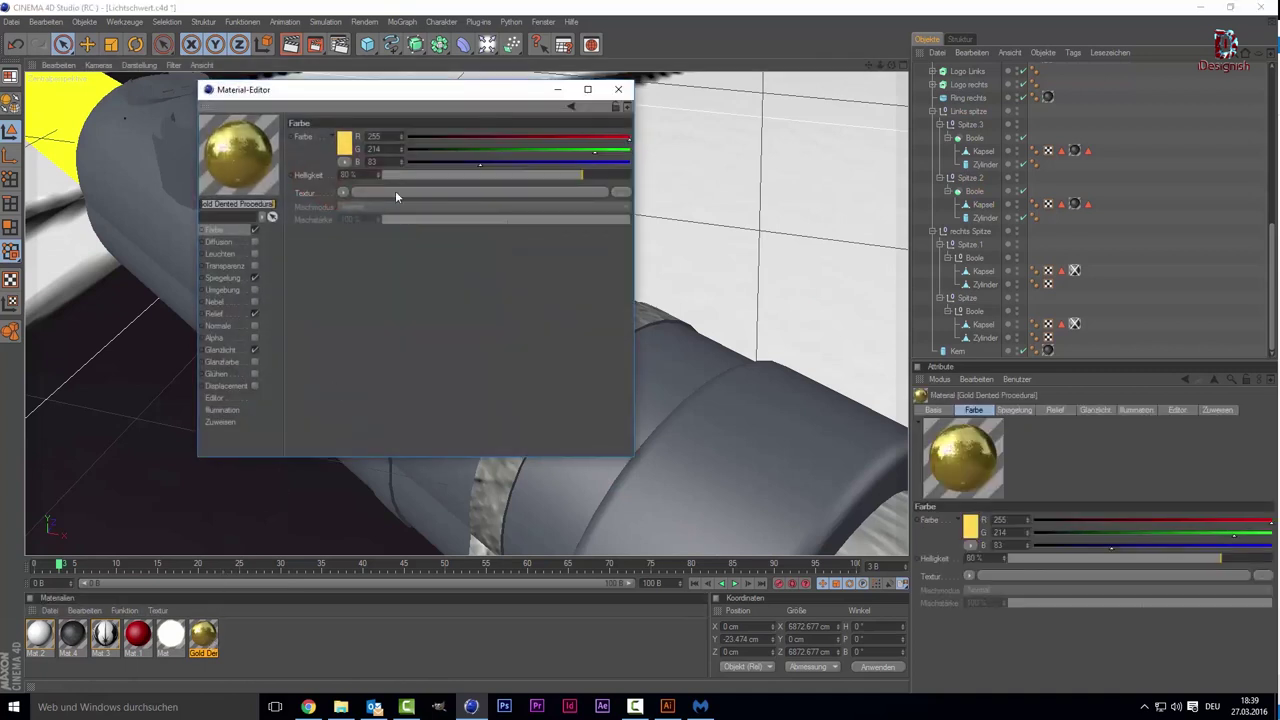
pyautogui.moveTo(432, 99); pyautogui.dragTo(563, 189)
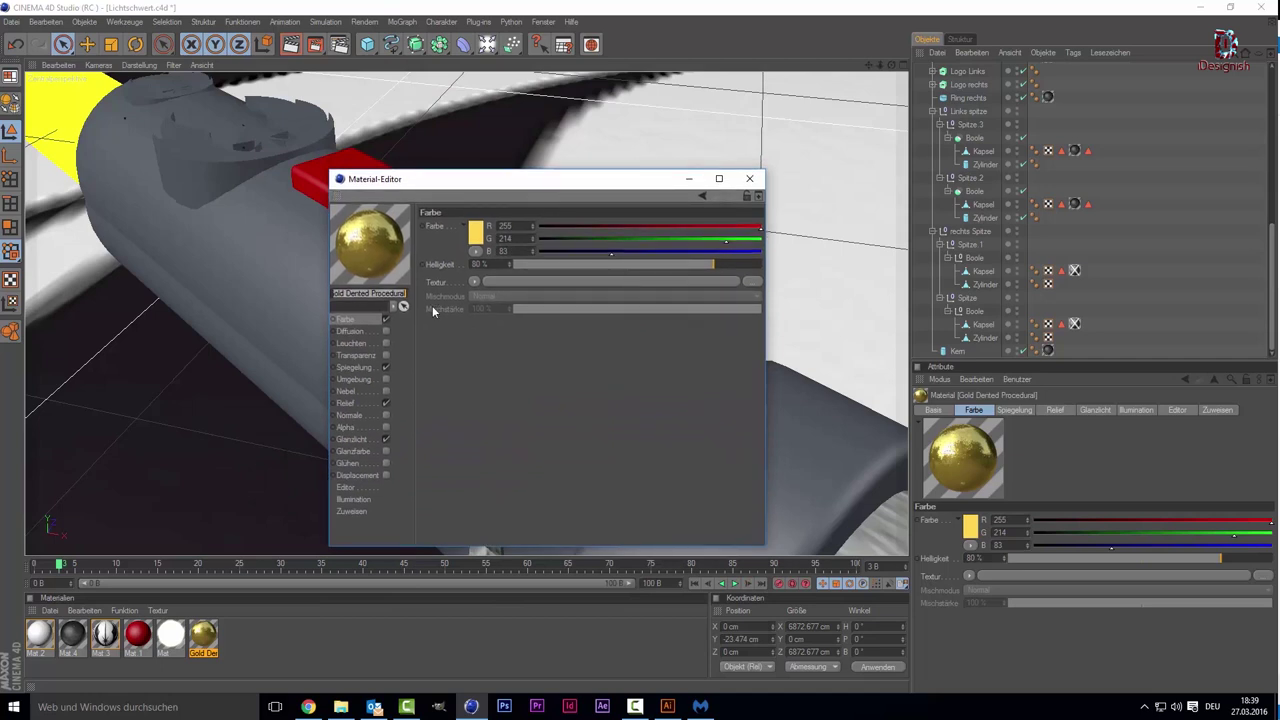
pyautogui.click(366, 322)
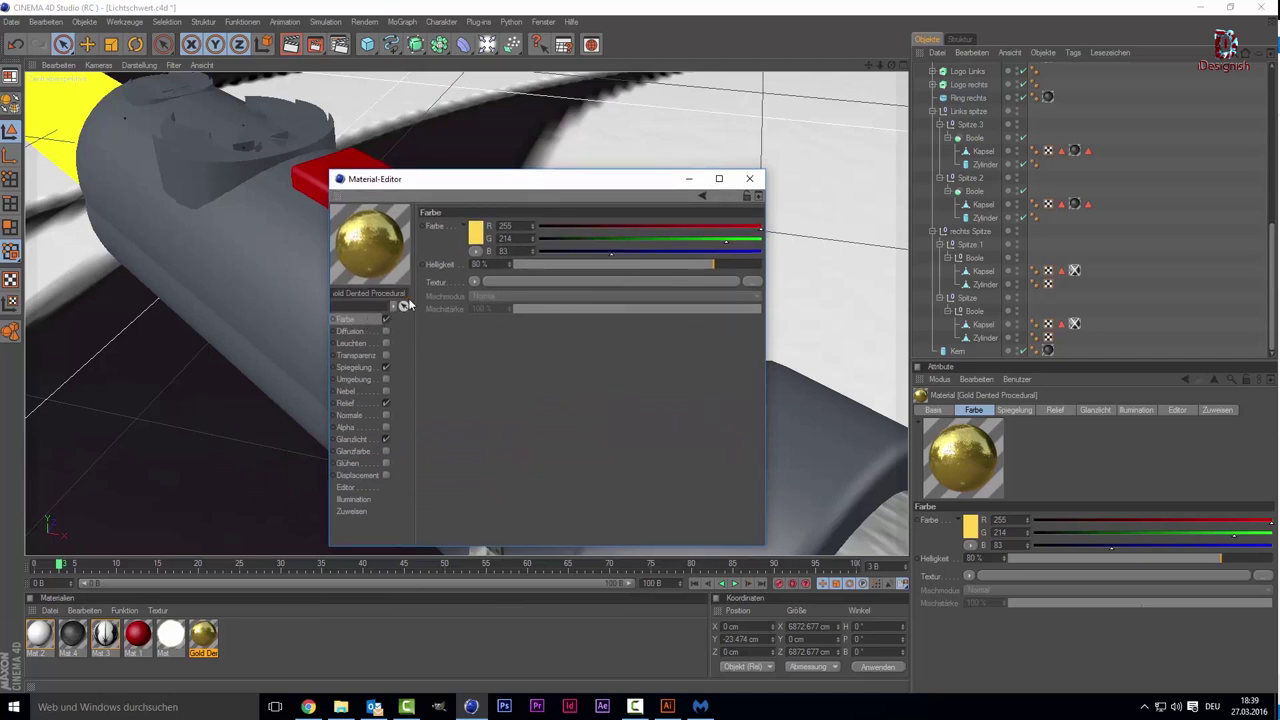
pyautogui.click(479, 232)
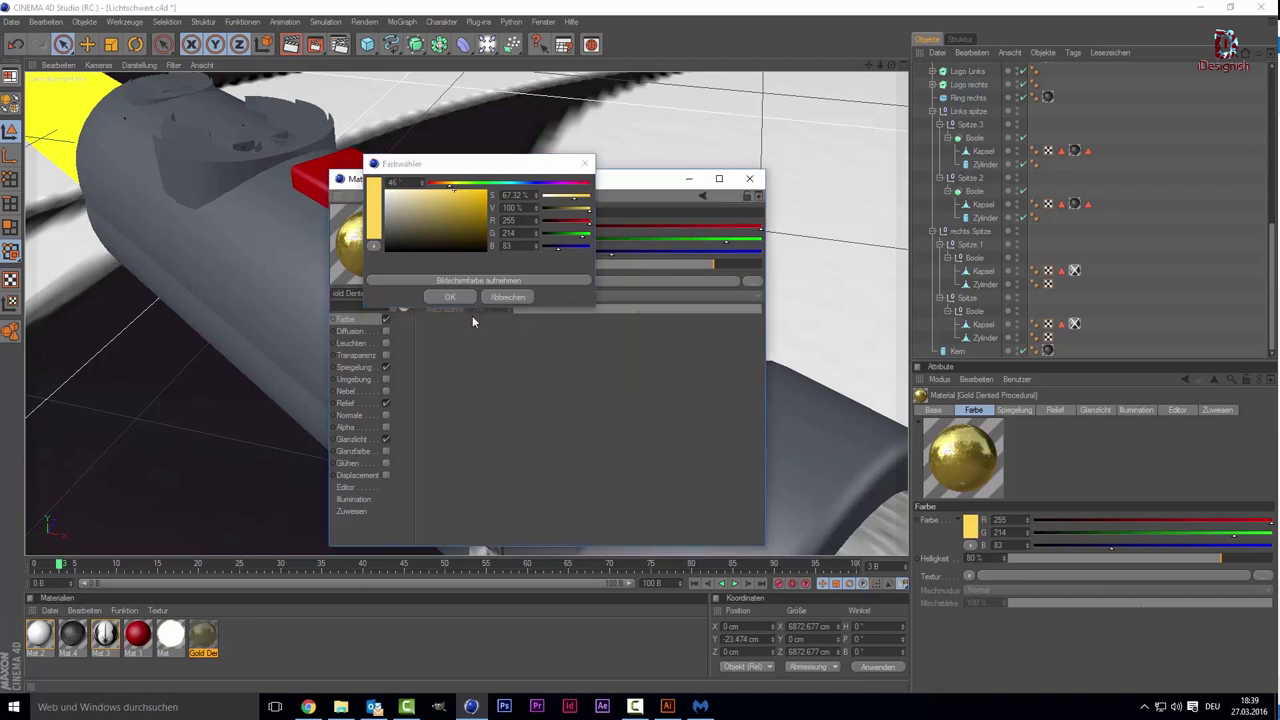
pyautogui.click(500, 298)
pyautogui.click(370, 368)
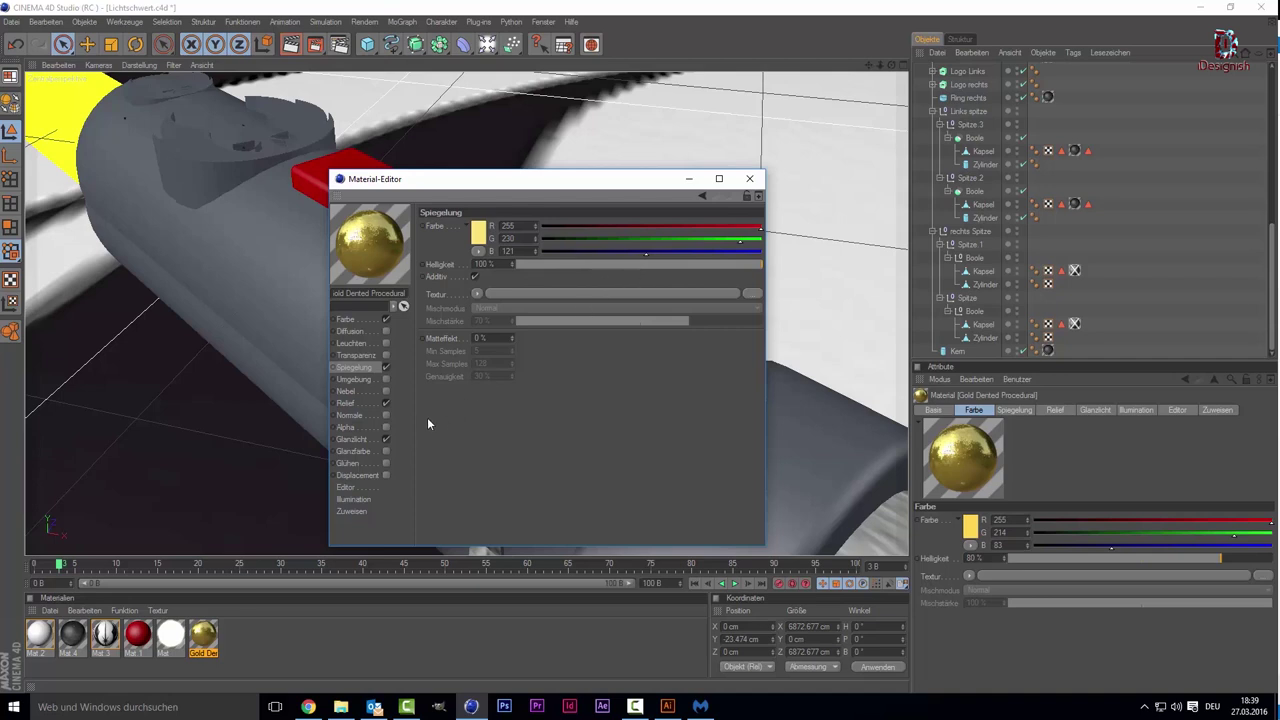
pyautogui.click(366, 404)
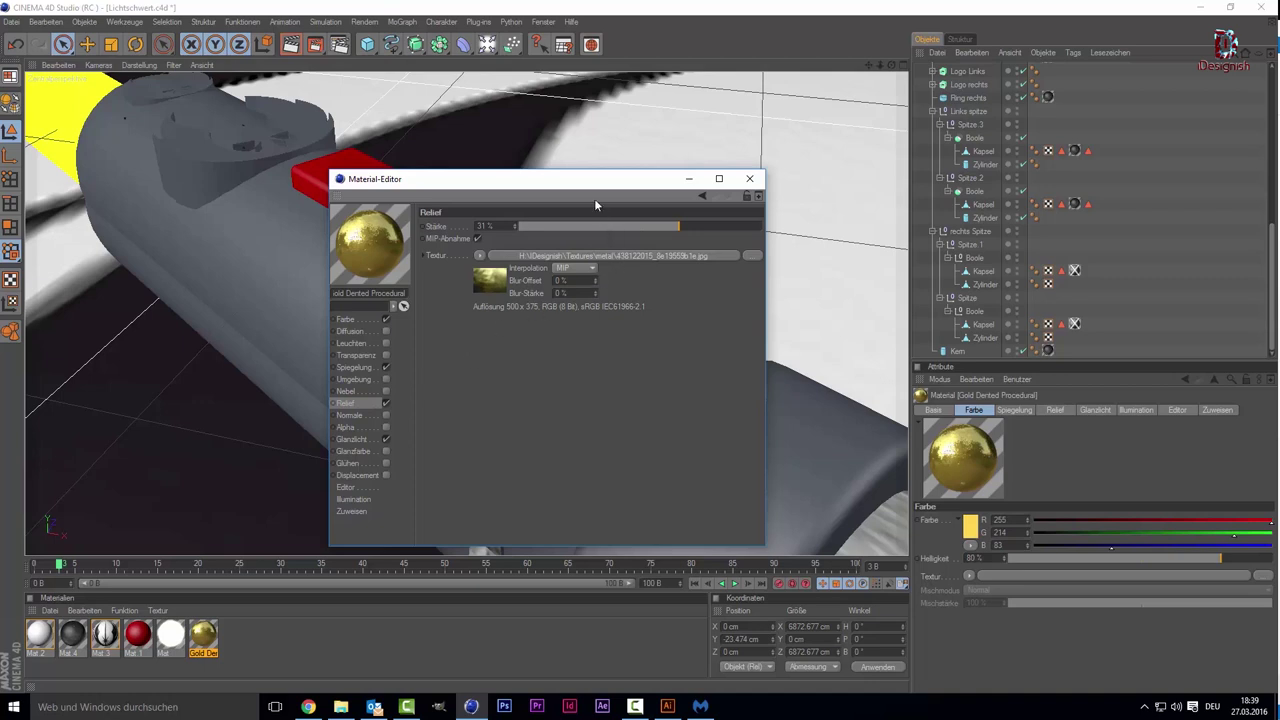
# Step: Enable Relief and load metal (2).jpg as its texture, declining the copy to the project
pyautogui.moveTo(590, 193); pyautogui.dragTo(739, 192)
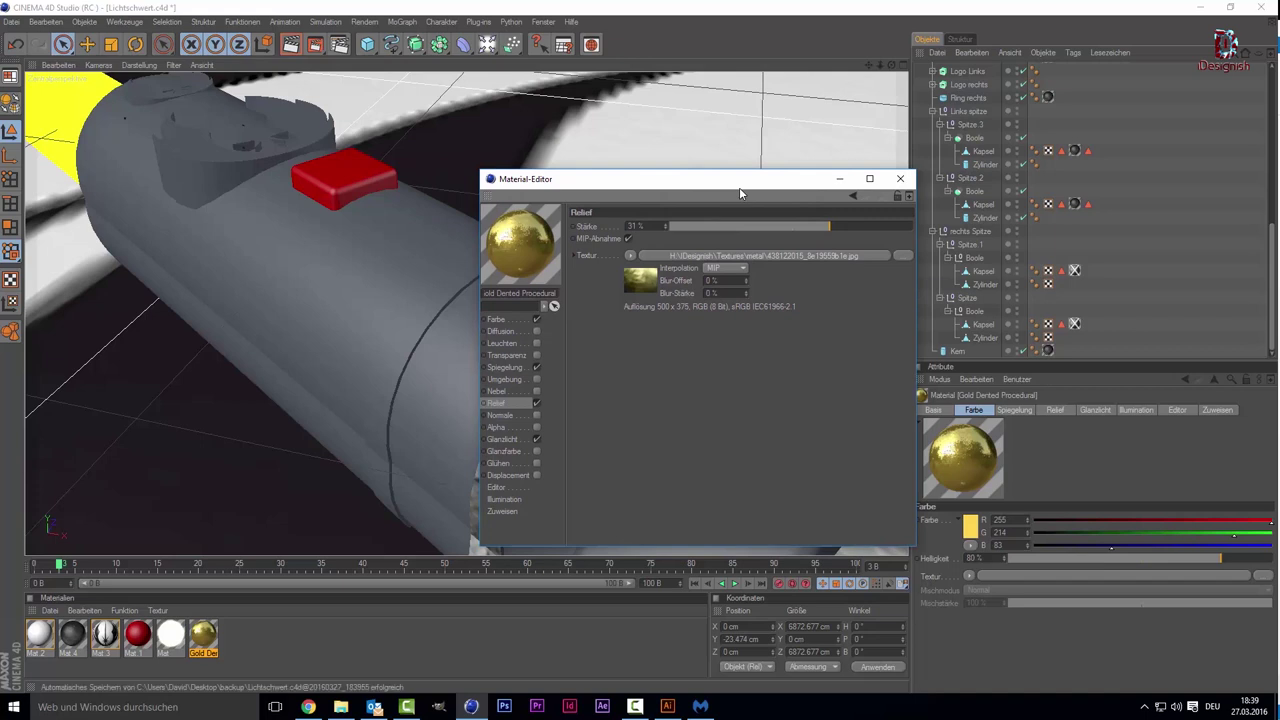
pyautogui.click(537, 401)
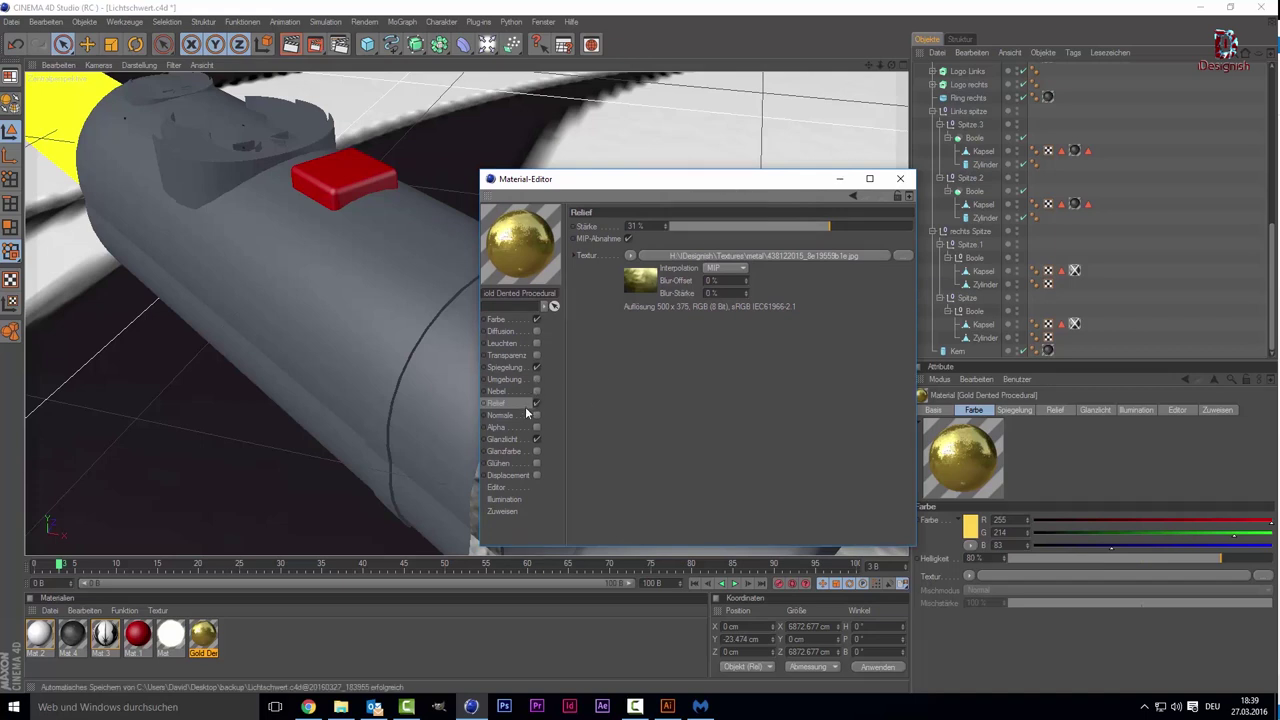
pyautogui.click(643, 286)
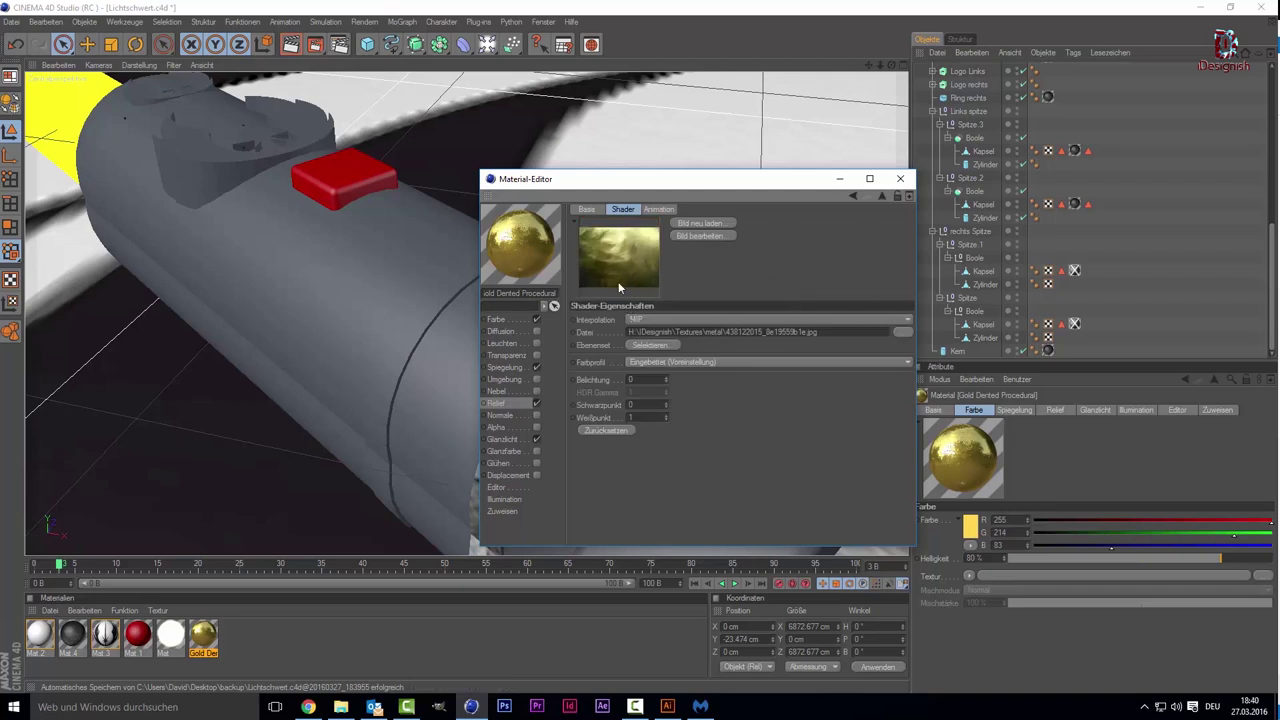
pyautogui.click(899, 334)
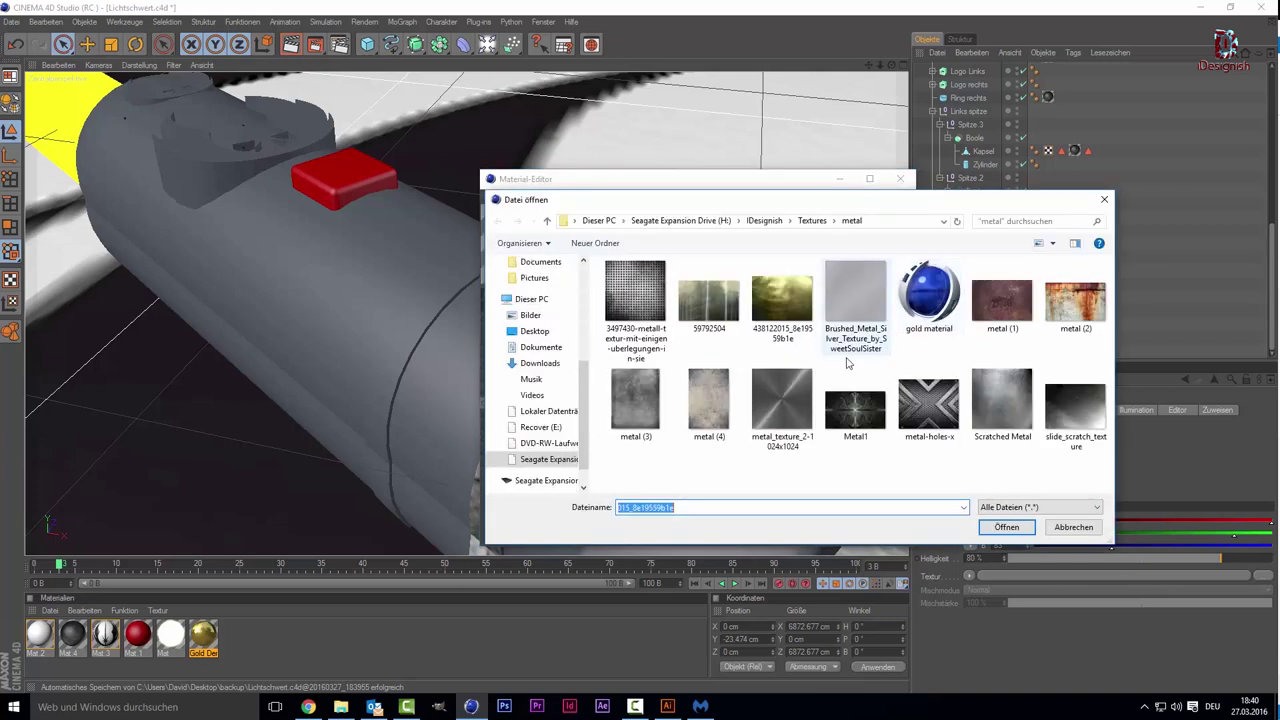
pyautogui.click(935, 407)
pyautogui.click(878, 418)
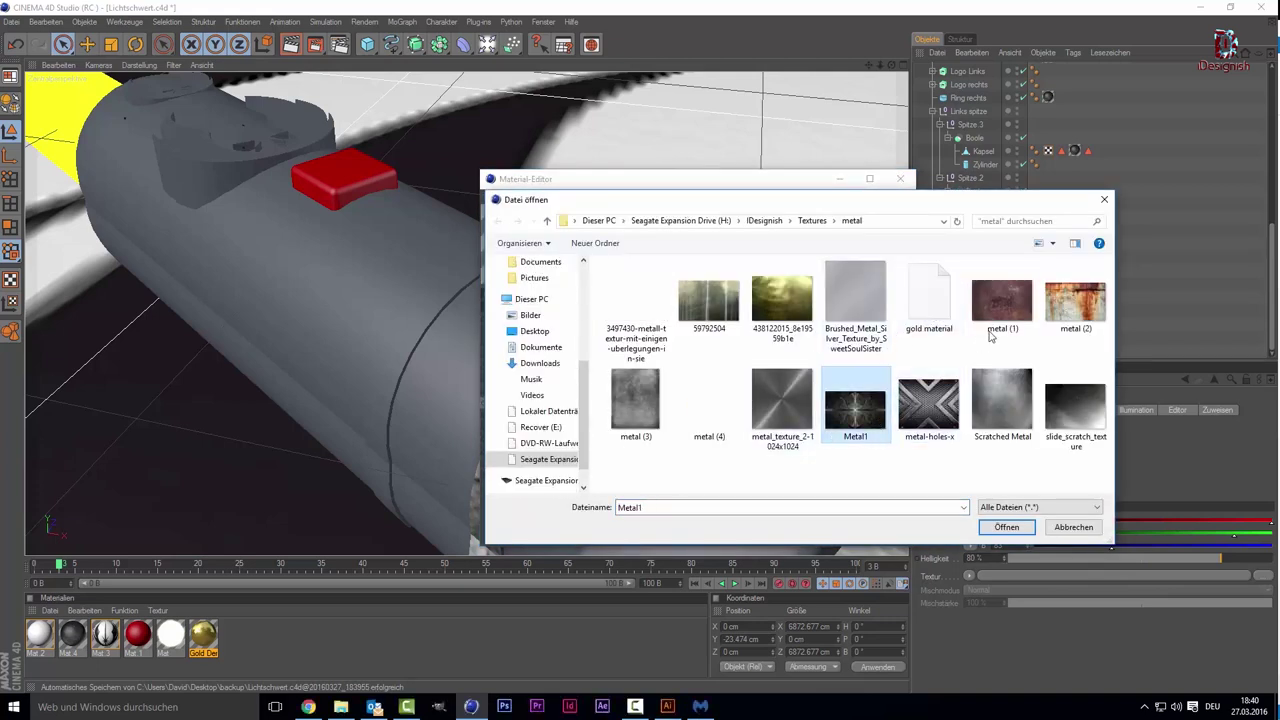
pyautogui.click(1010, 310)
pyautogui.click(1075, 316)
pyautogui.doubleClick(1075, 316)
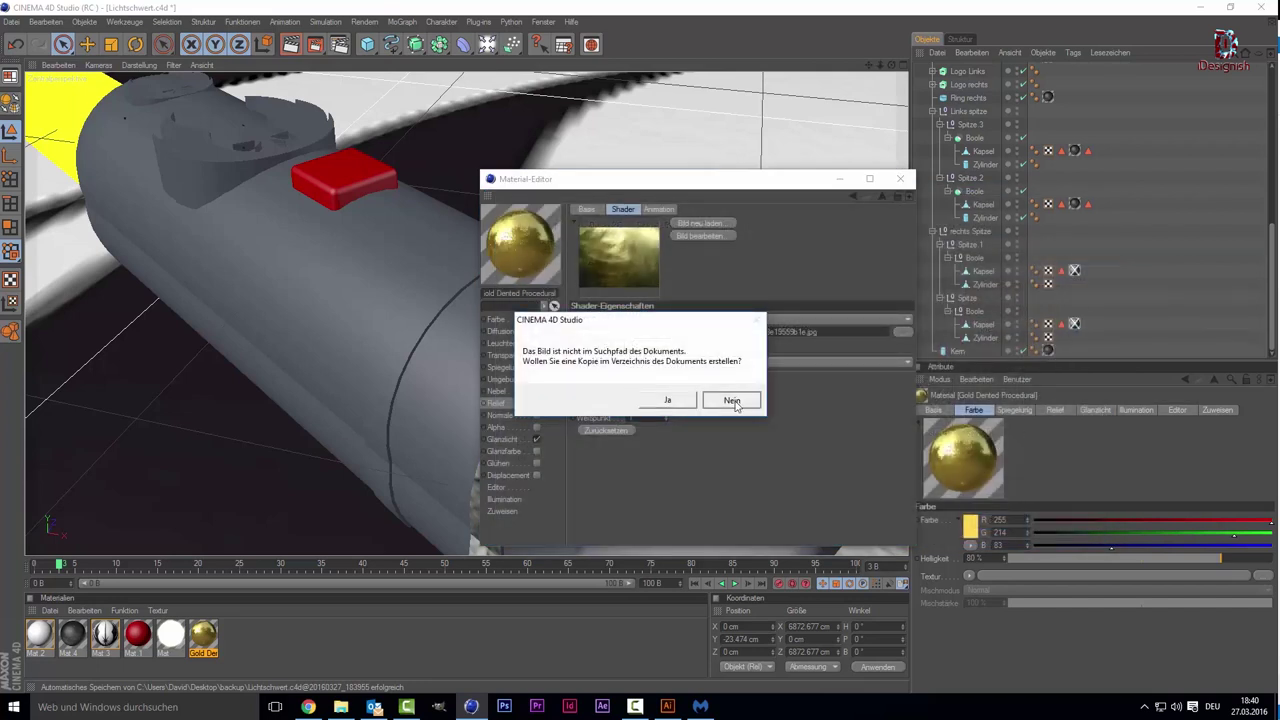
pyautogui.click(704, 402)
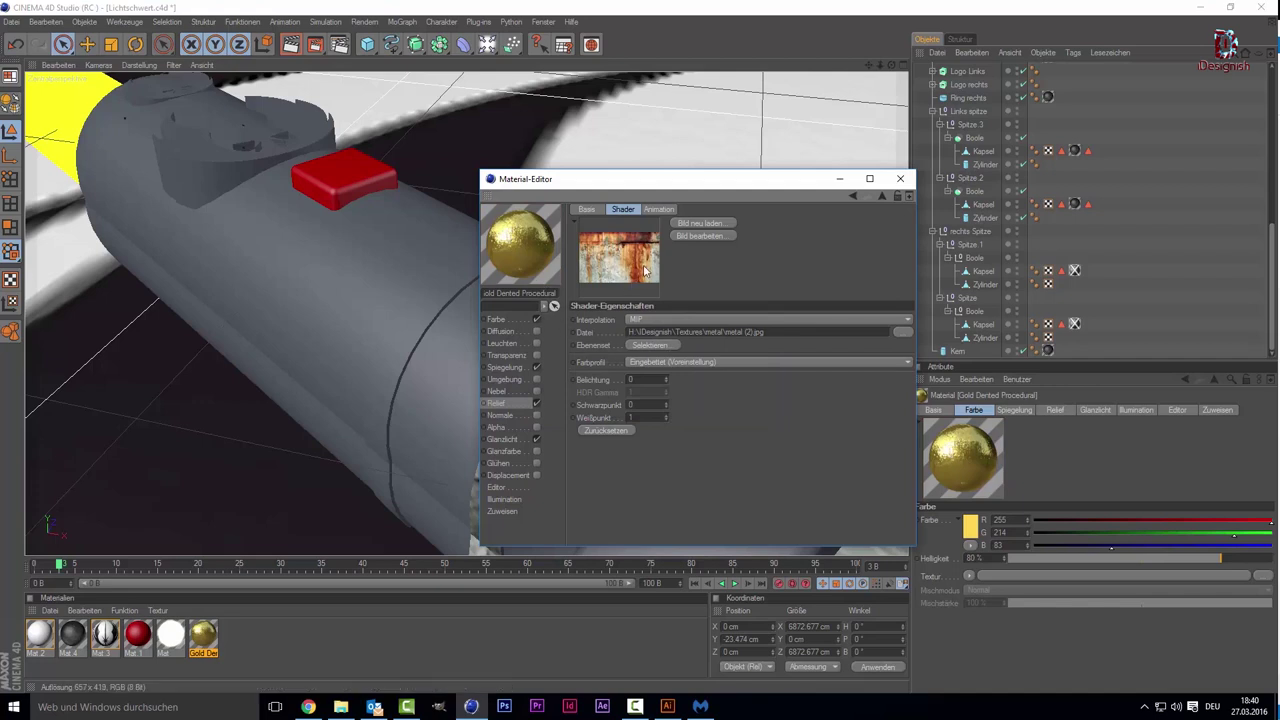
# Step: Reload the metal (2) image as the relief texture and return to the Relief channel
pyautogui.click(898, 333)
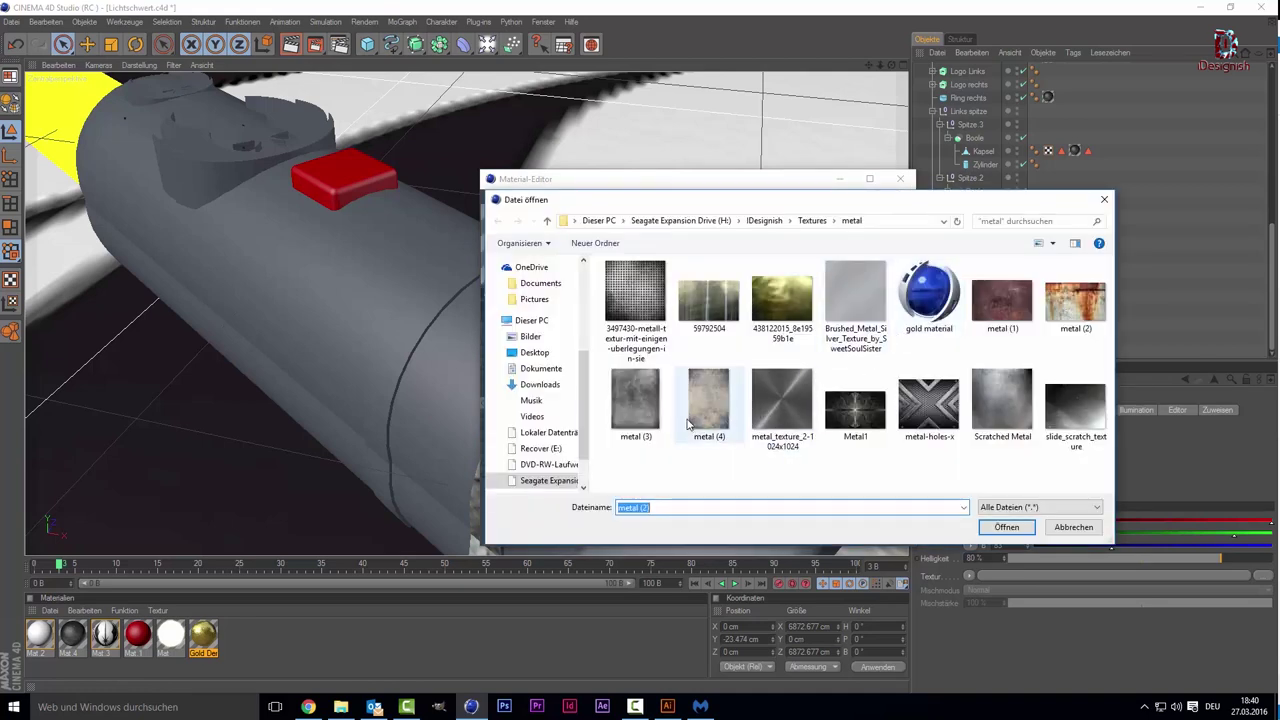
pyautogui.press('Return')
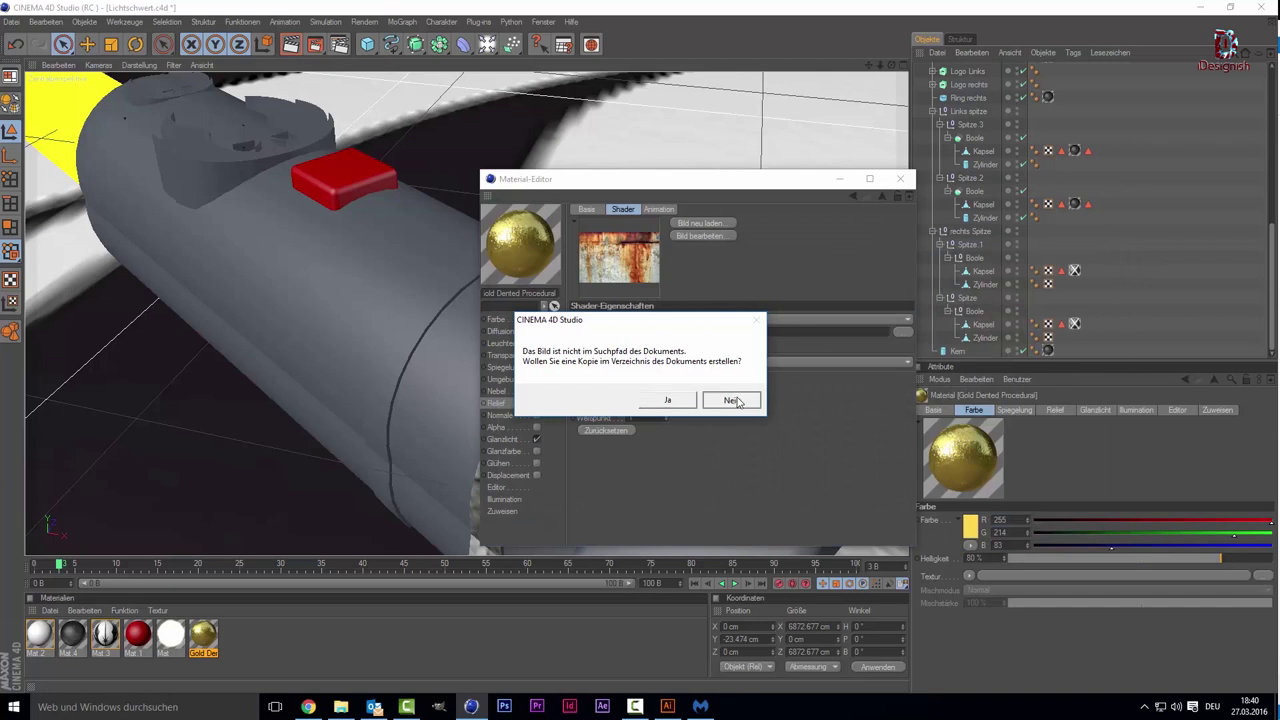
pyautogui.click(732, 400)
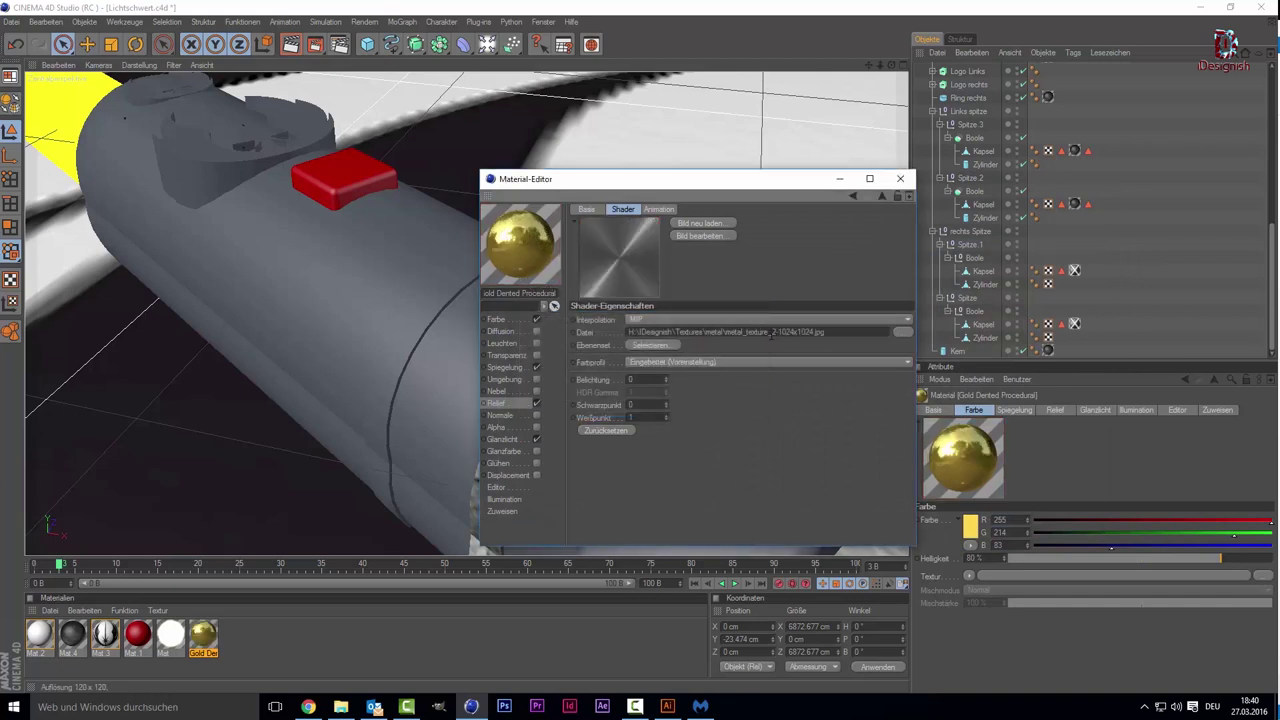
pyautogui.click(905, 336)
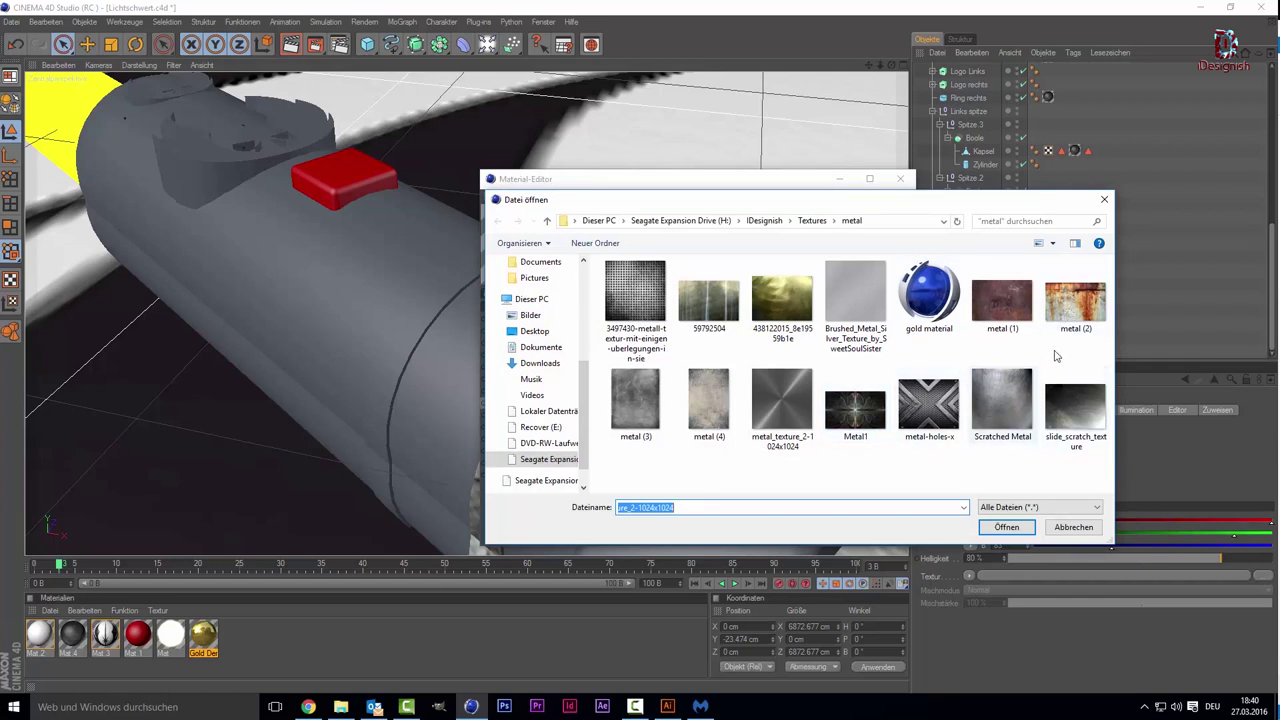
pyautogui.doubleClick(1060, 316)
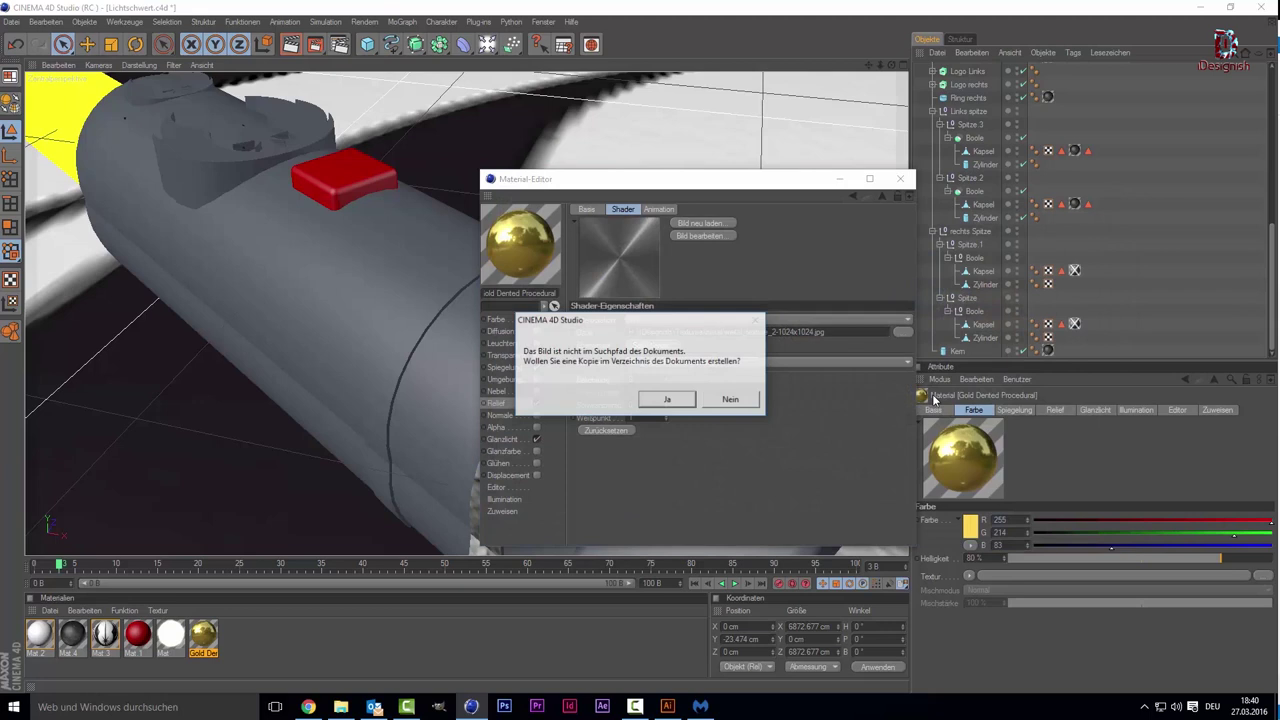
pyautogui.click(733, 399)
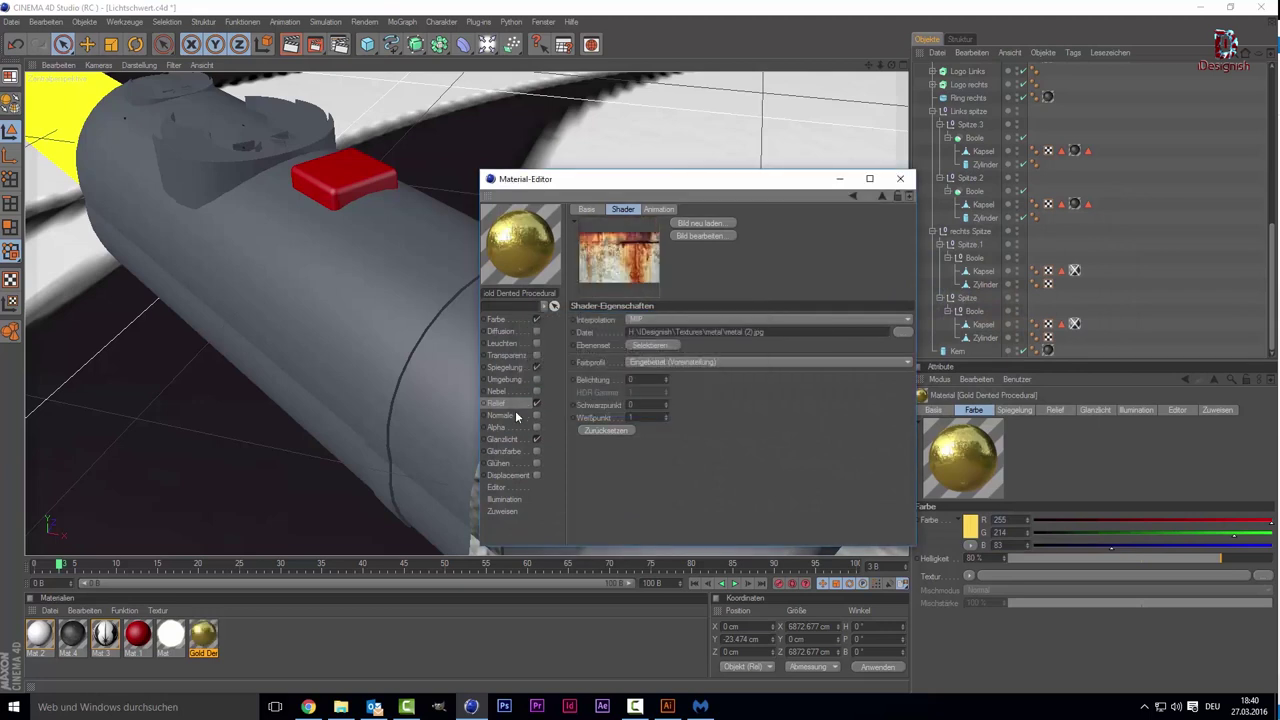
pyautogui.click(516, 402)
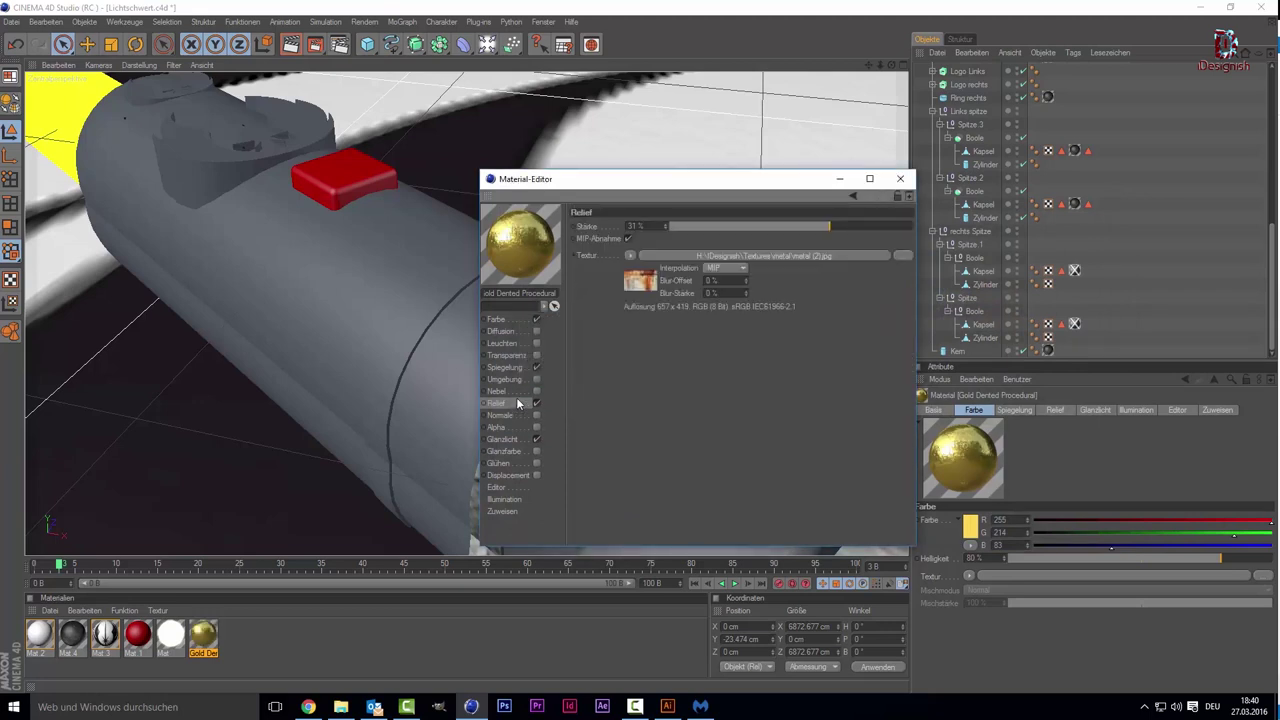
# Step: Set the gold relief Stärke to 100 % and close the Gold Dented Procedural editor
pyautogui.click(754, 228)
pyautogui.moveTo(743, 232); pyautogui.dragTo(800, 230)
pyautogui.moveTo(918, 227); pyautogui.dragTo(914, 227)
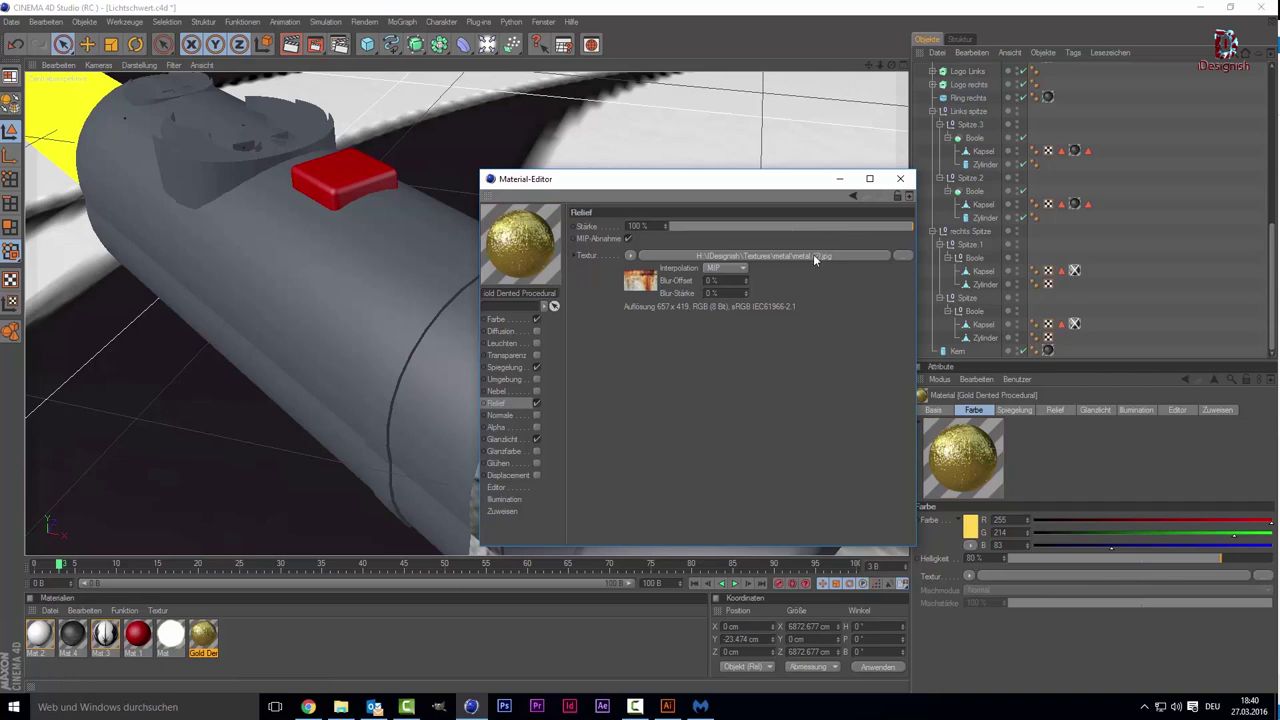
pyautogui.moveTo(808, 227); pyautogui.dragTo(613, 218)
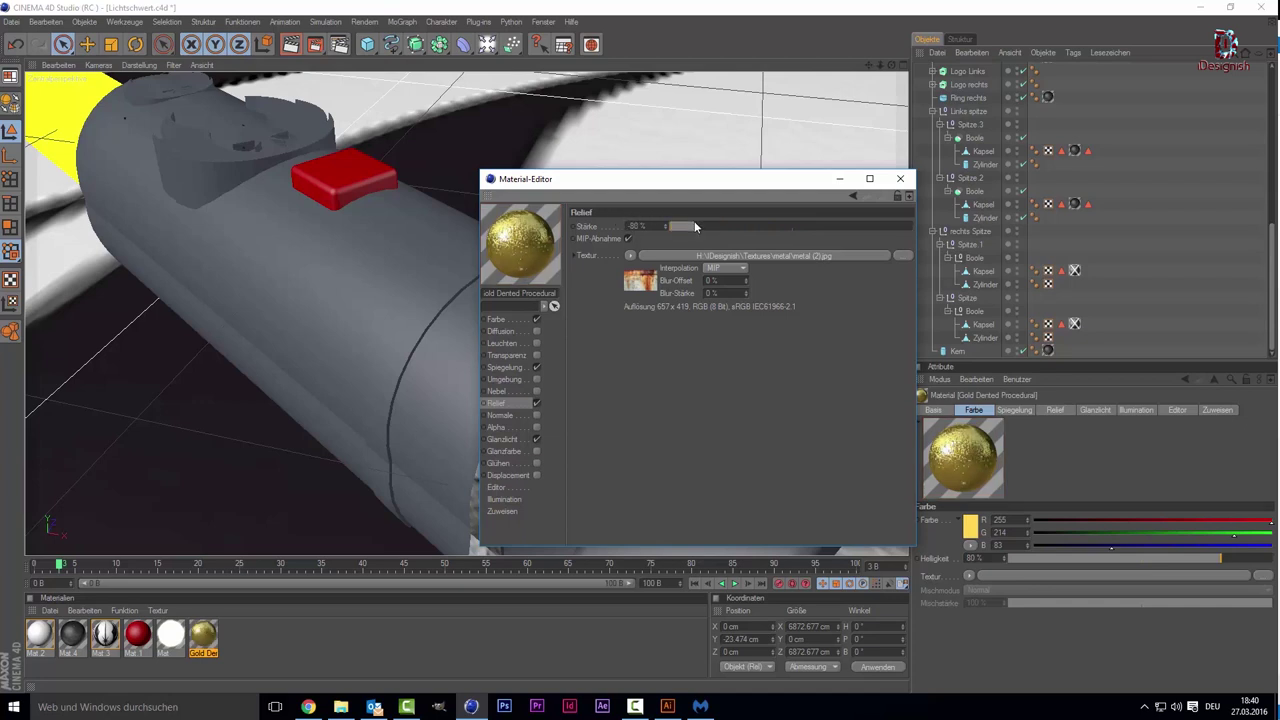
pyautogui.moveTo(878, 226); pyautogui.dragTo(925, 226)
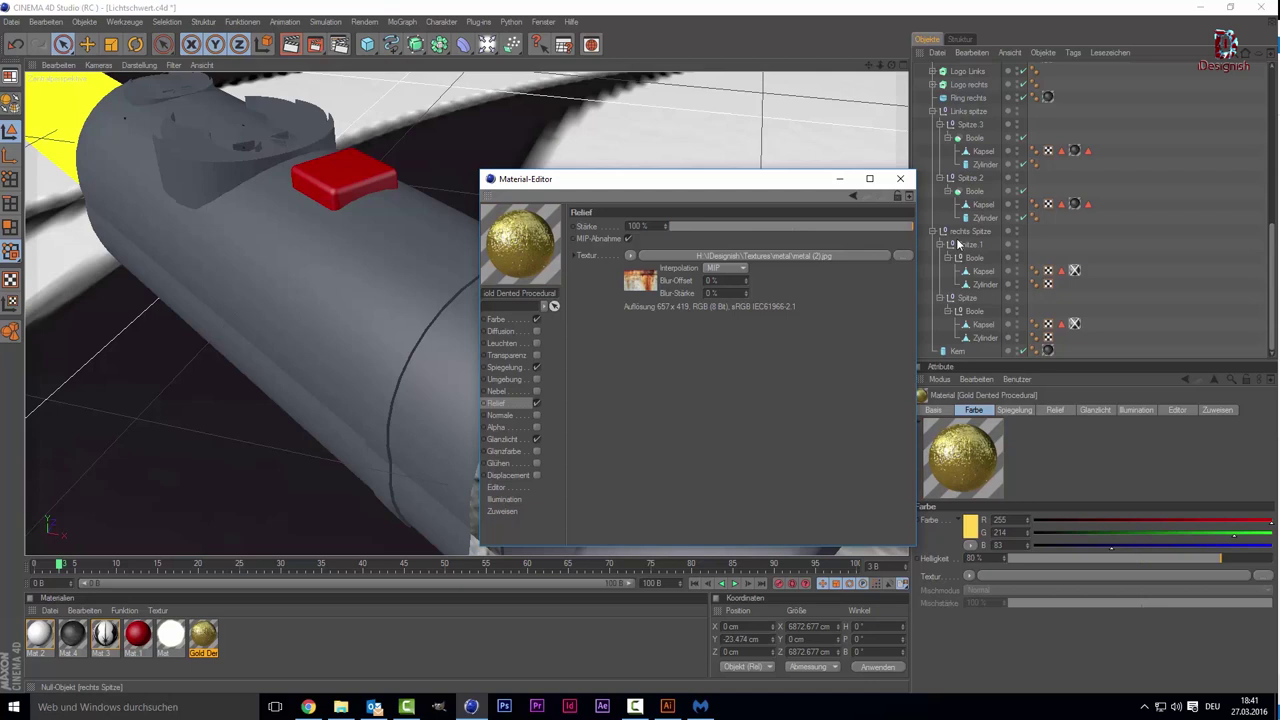
pyautogui.click(901, 178)
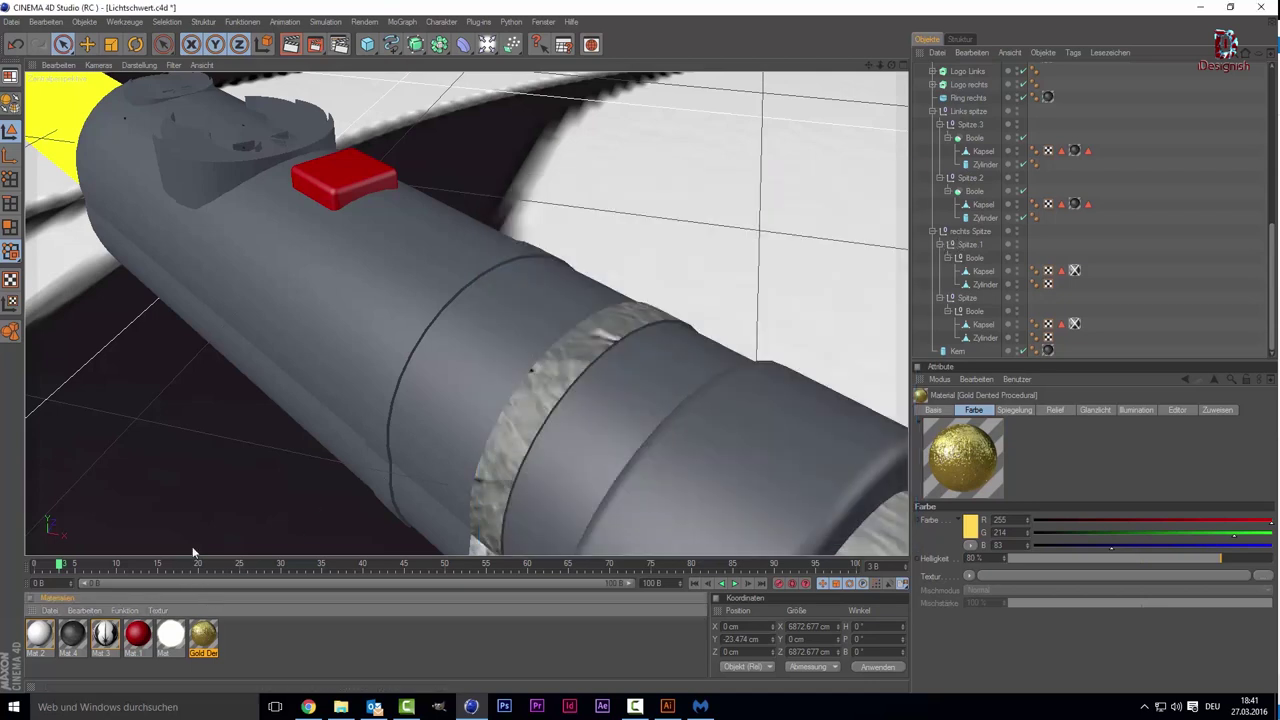
# Step: Drag the Gold Dented Procedural material onto the hilt Kapsel and select its Polygon-Auswahl tag
pyautogui.keyDown('alt'); pyautogui.moveTo(191, 414); pyautogui.dragTo(230, 405); pyautogui.keyUp('alt')
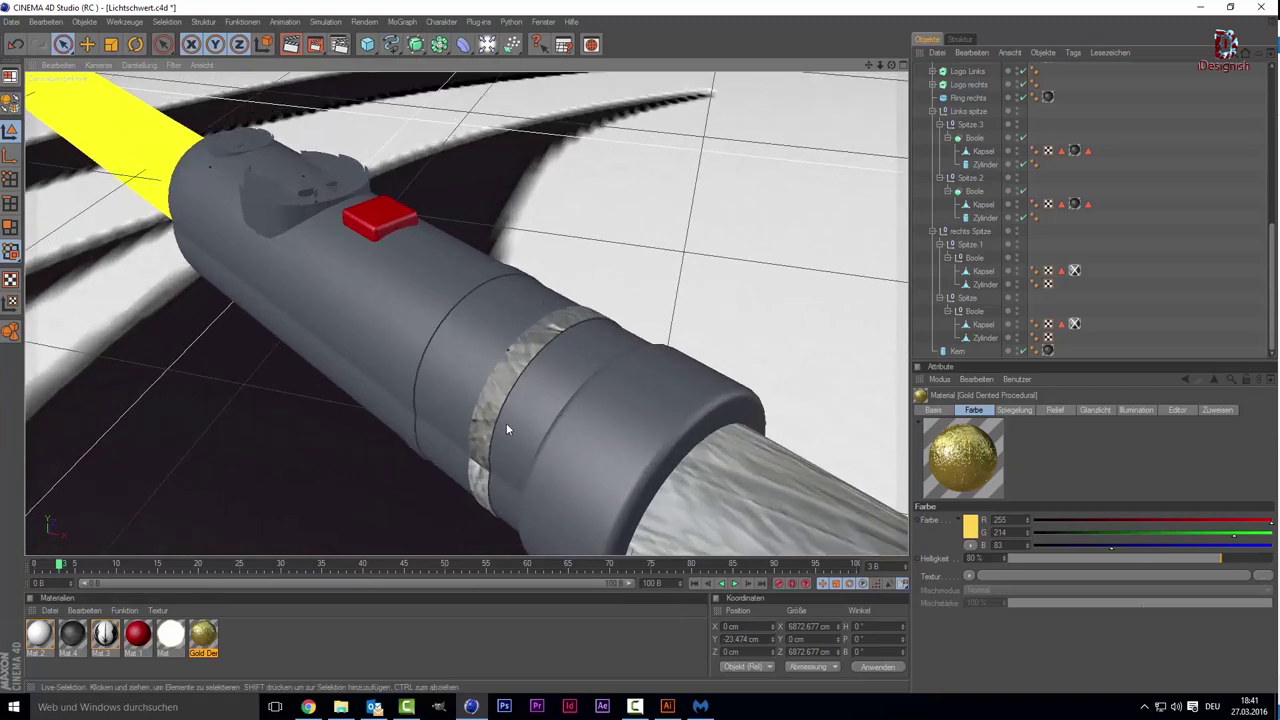
pyautogui.moveTo(203, 633); pyautogui.dragTo(403, 304)
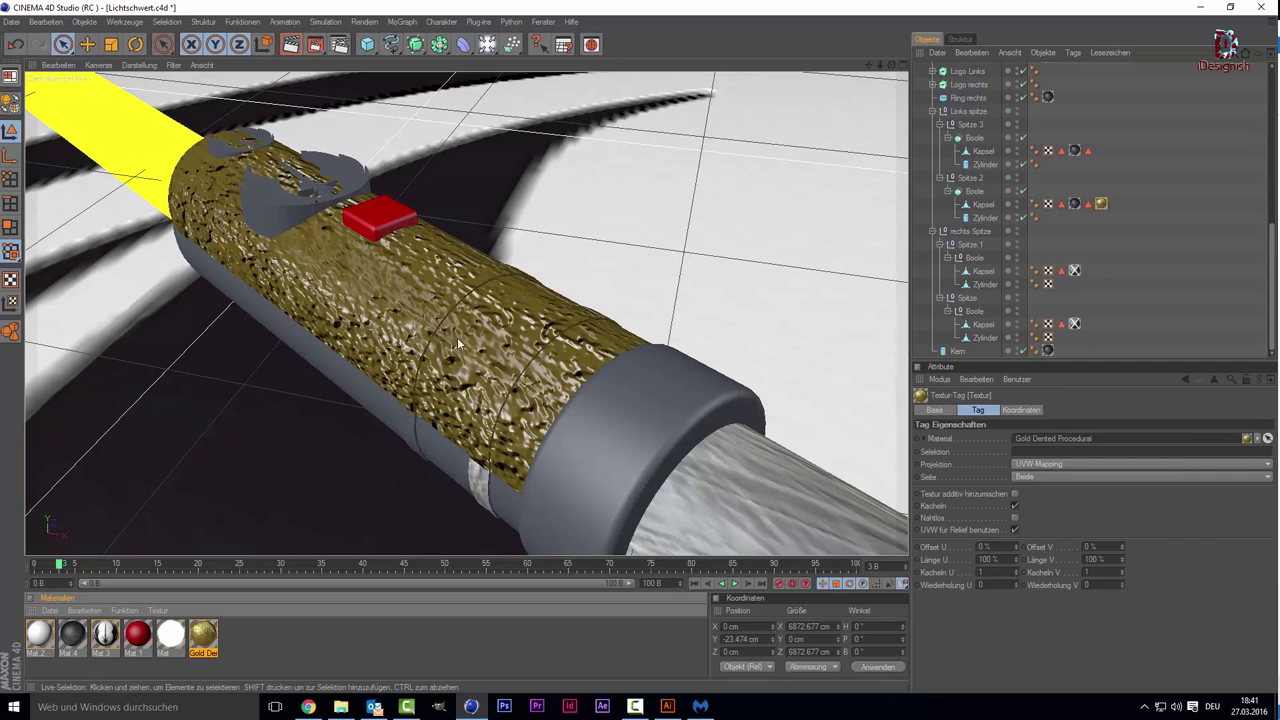
pyautogui.click(413, 305)
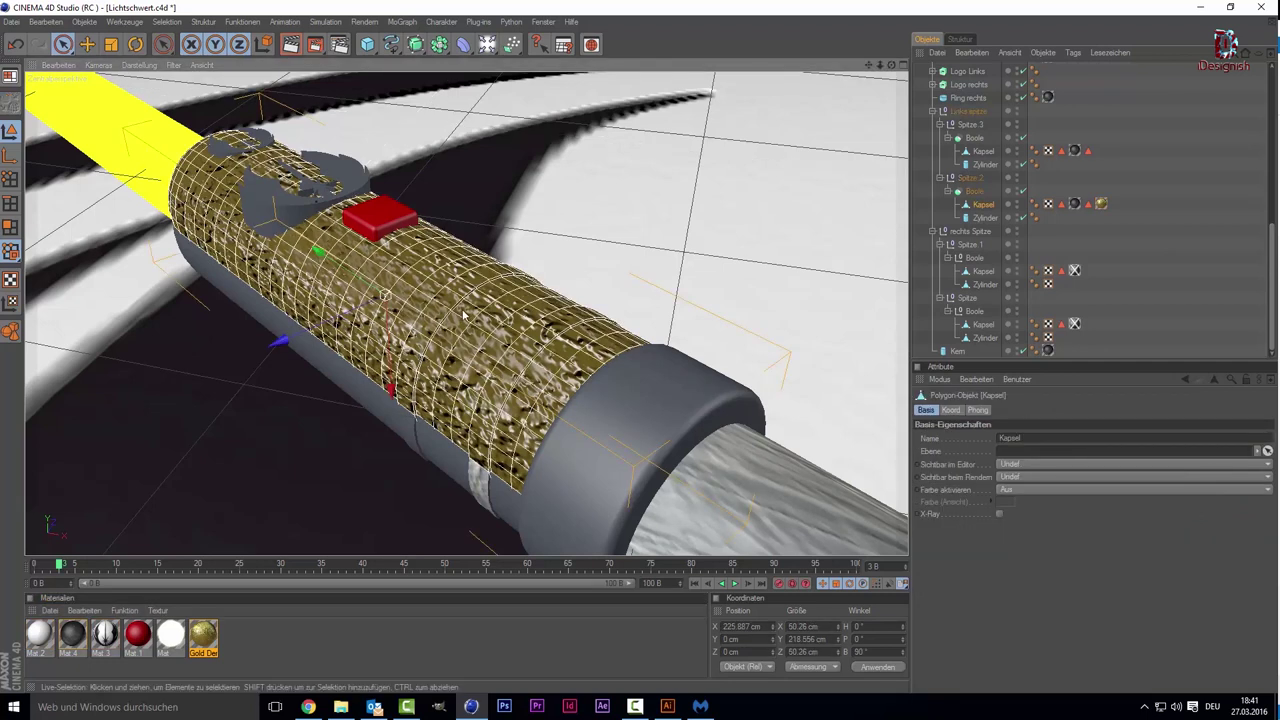
pyautogui.scroll(2, 464, 312)
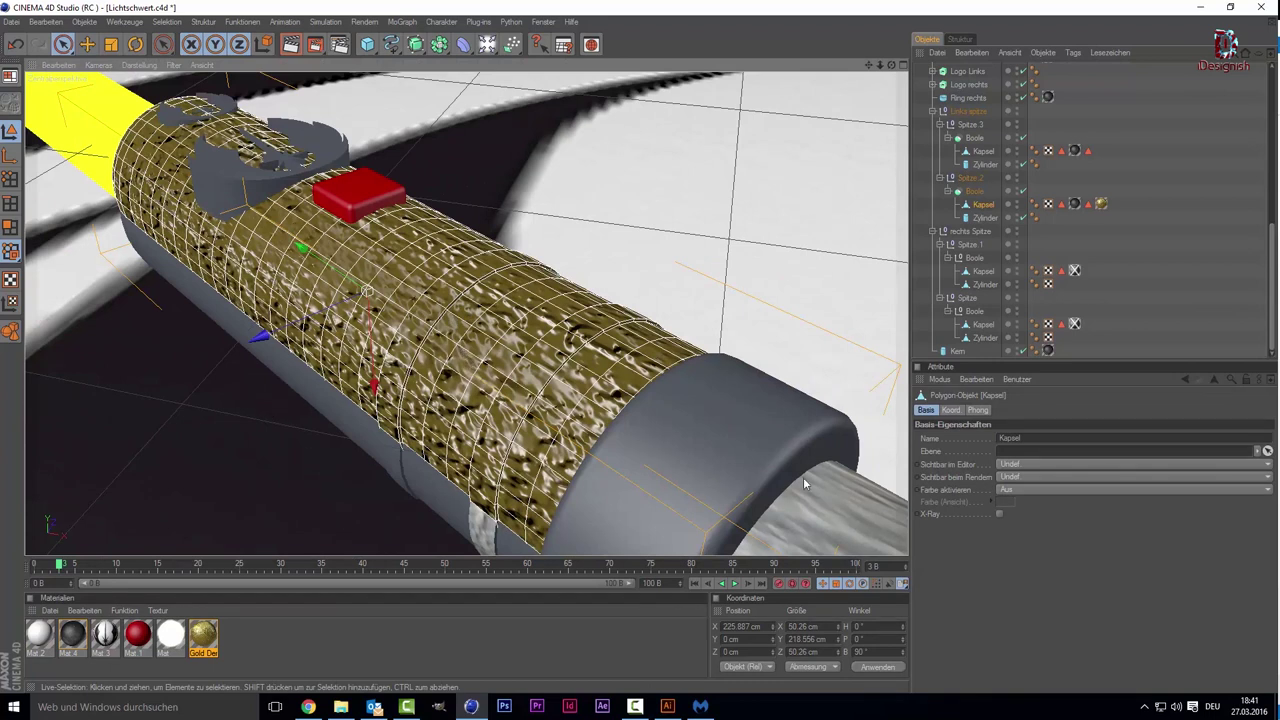
pyautogui.click(1088, 205)
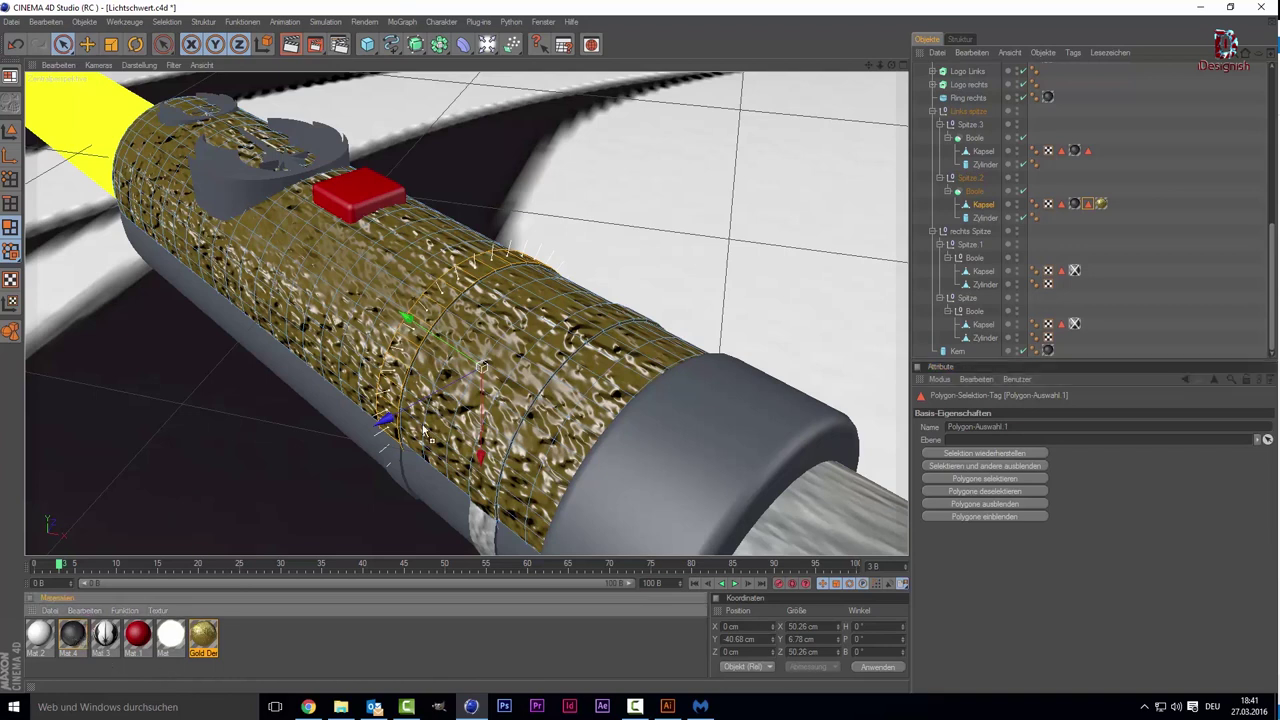
# Step: Apply Mat 4 to the hilt's polygon ring and set its relief texture to slide_scratch_texture.jpg
pyautogui.moveTo(83, 641); pyautogui.dragTo(416, 360)
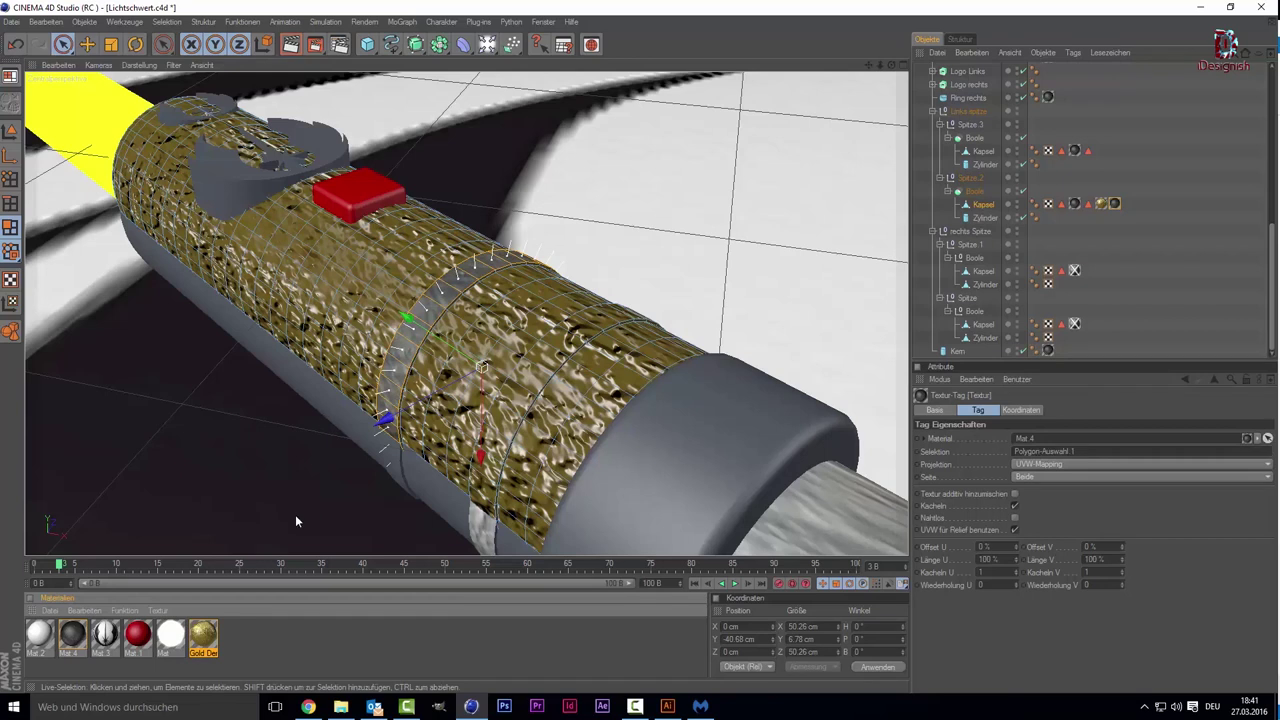
pyautogui.doubleClick(72, 634)
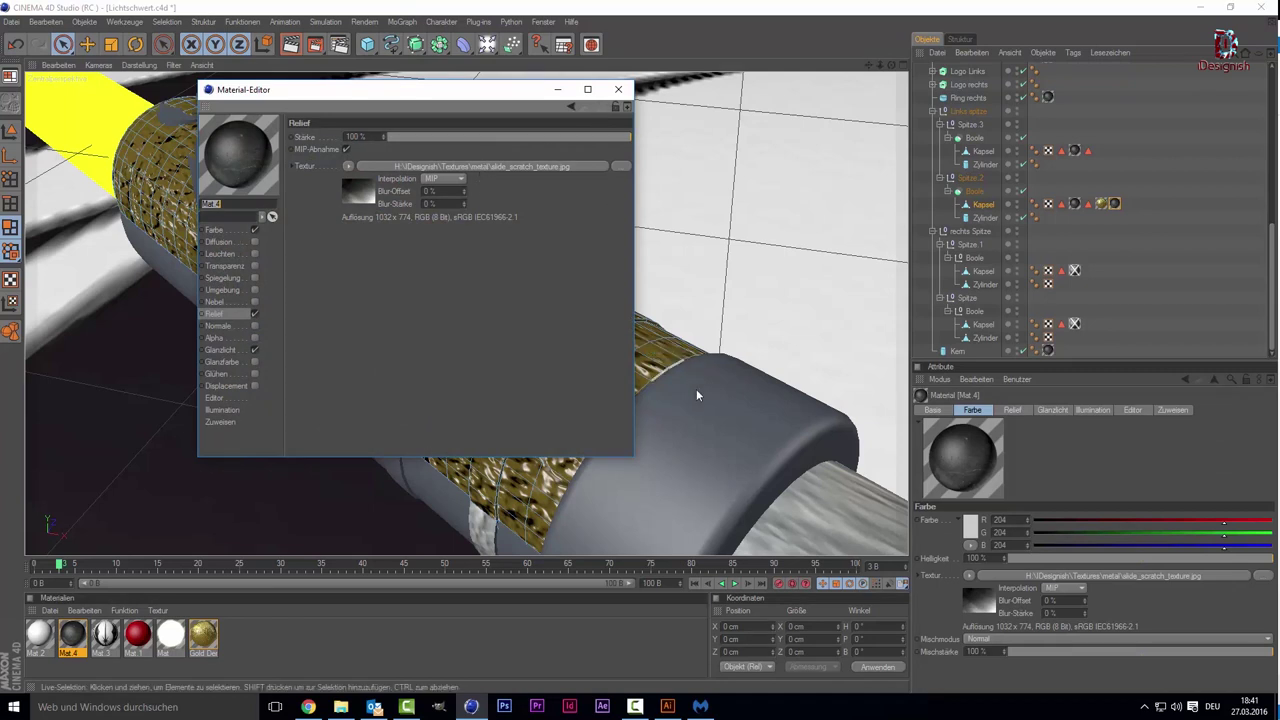
pyautogui.scroll(2, 748, 486)
pyautogui.scroll(2, 748, 486)
pyautogui.scroll(1, 748, 486)
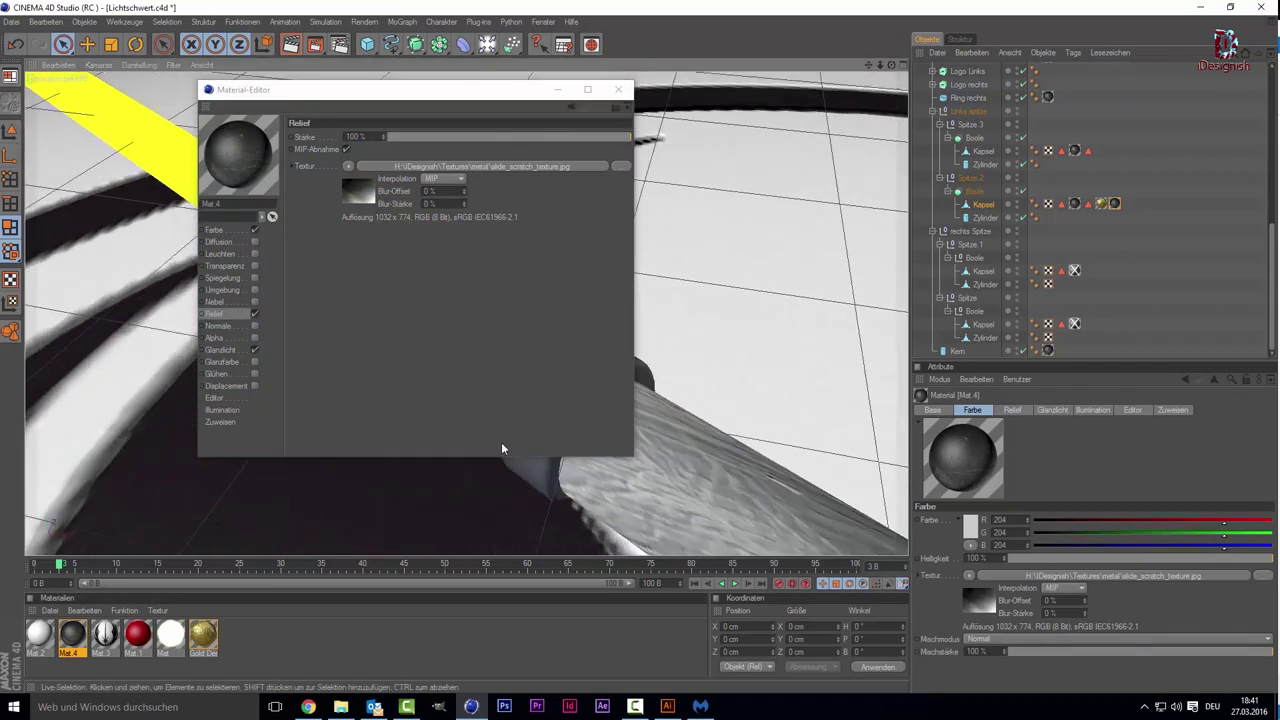
pyautogui.click(470, 166)
pyautogui.click(622, 243)
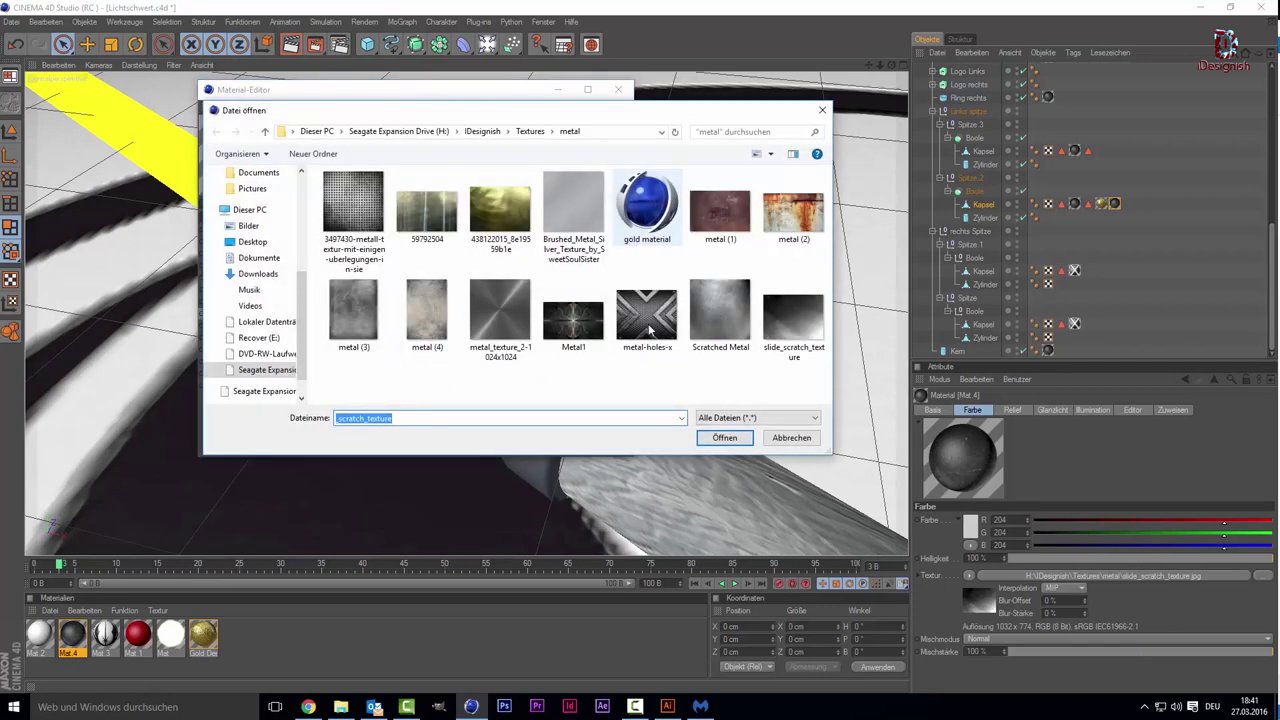
pyautogui.click(793, 318)
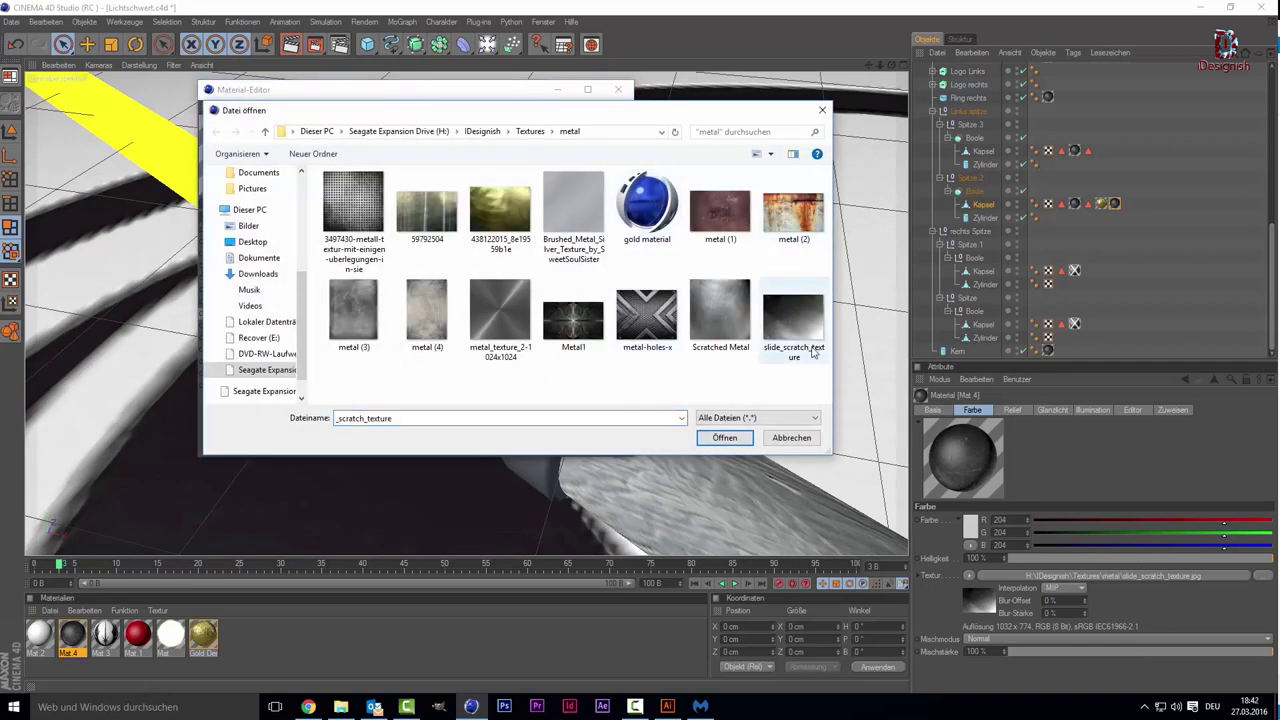
pyautogui.click(792, 440)
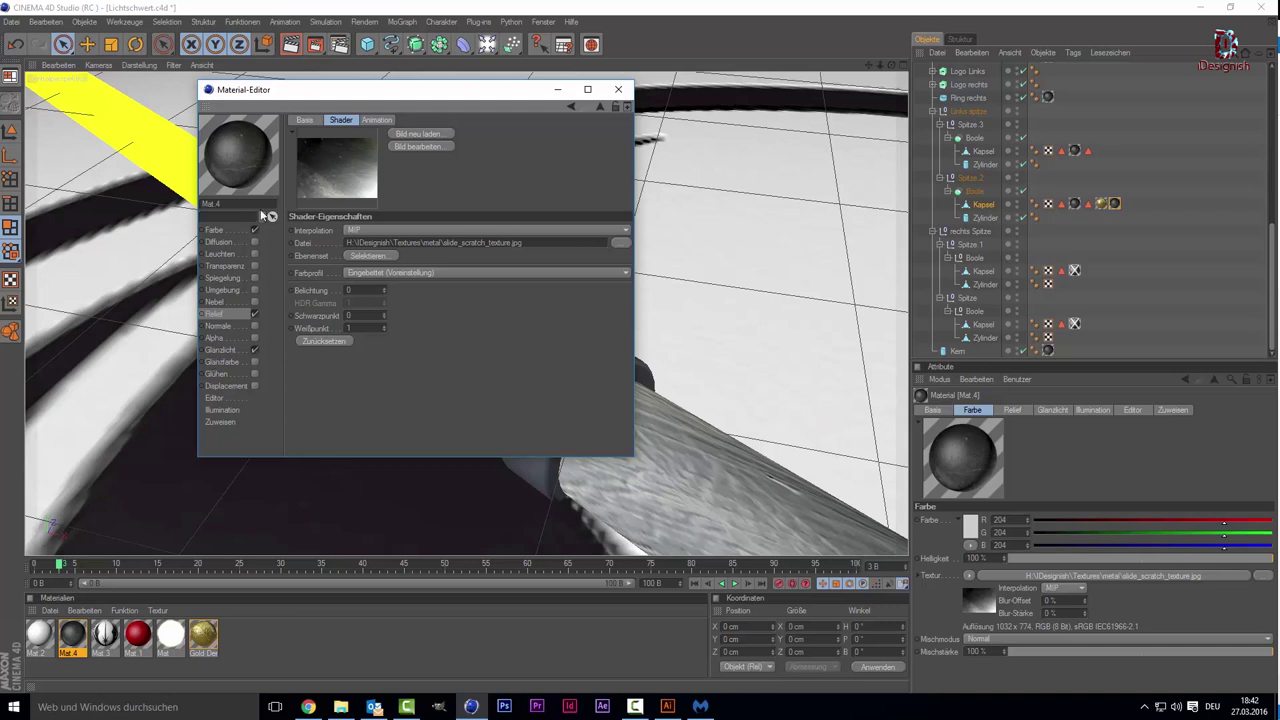
pyautogui.click(618, 89)
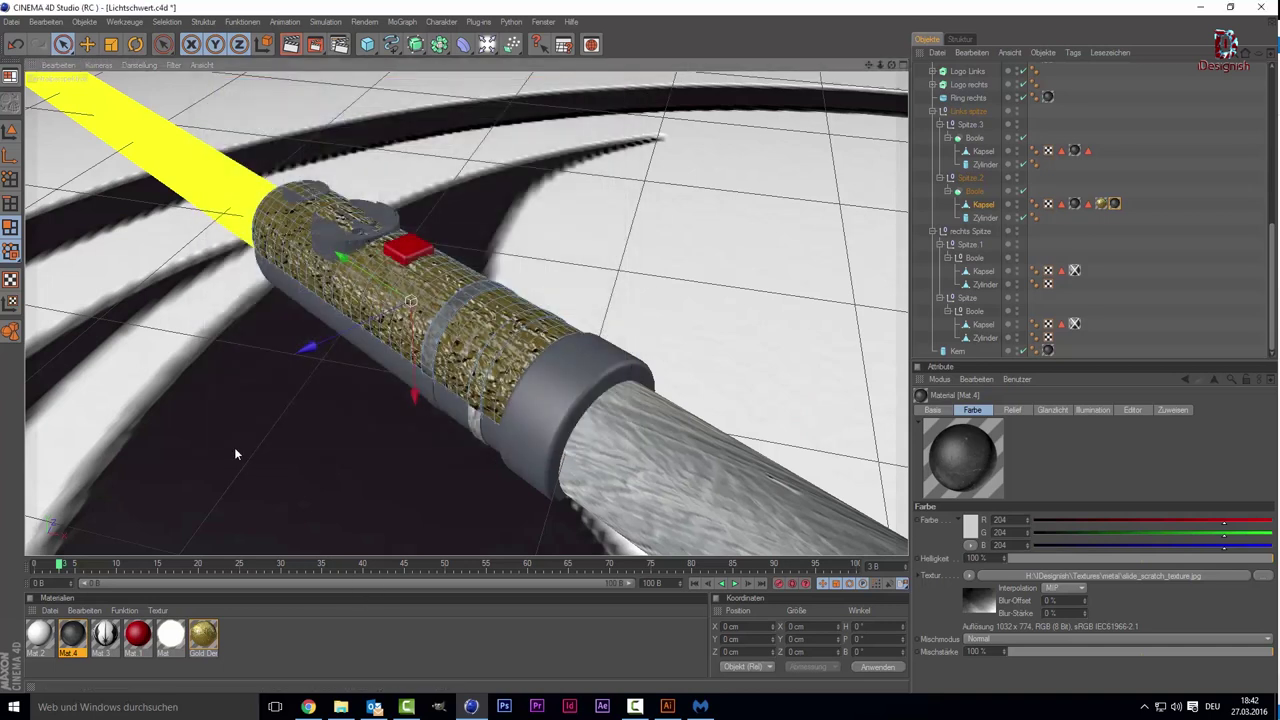
# Step: Open the Gold Dented Procedural material's highlight settings, leaving the mode on Metall
pyautogui.keyDown('alt'); pyautogui.moveTo(236, 454); pyautogui.dragTo(210, 480); pyautogui.keyUp('alt')
pyautogui.click(203, 636)
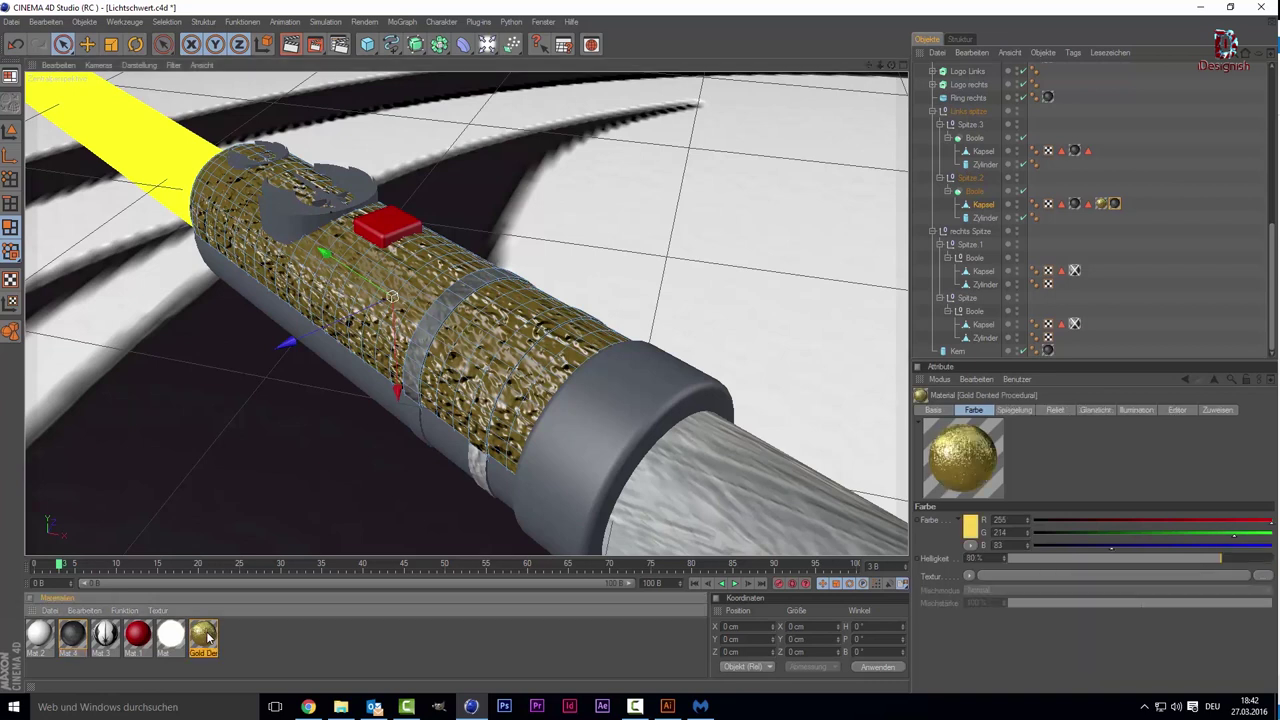
pyautogui.doubleClick(205, 634)
pyautogui.click(231, 350)
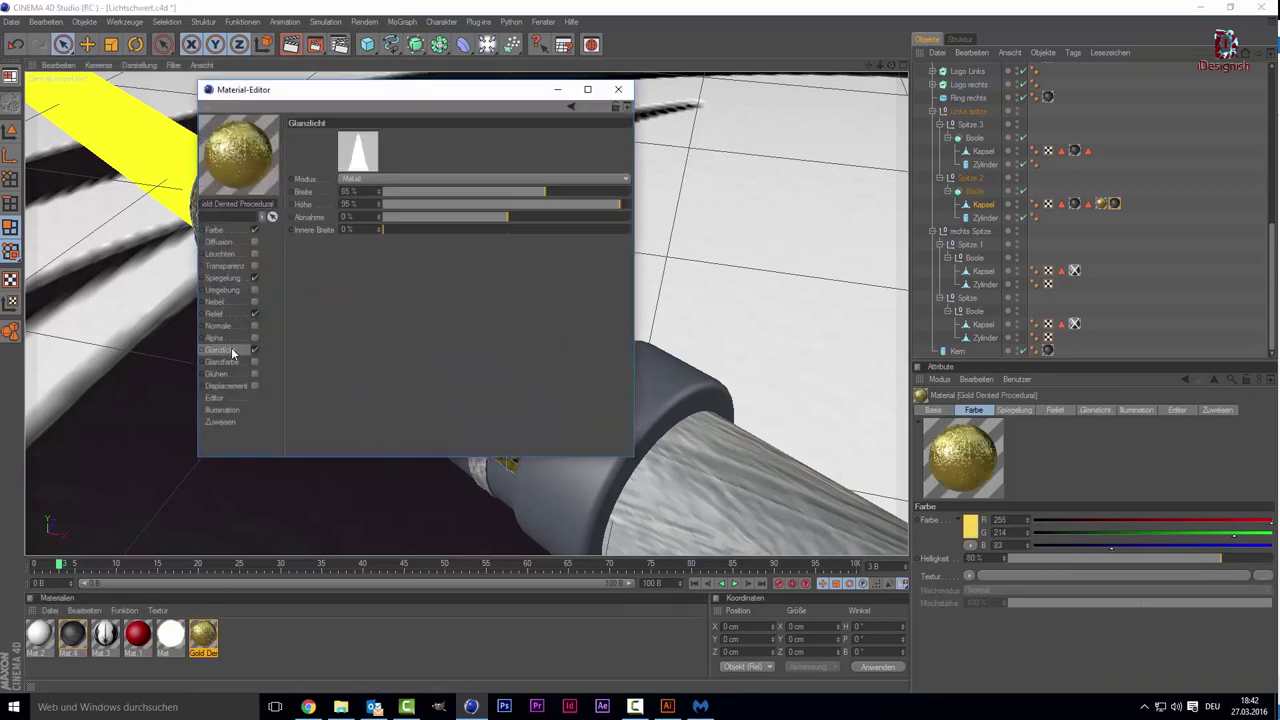
pyautogui.click(376, 178)
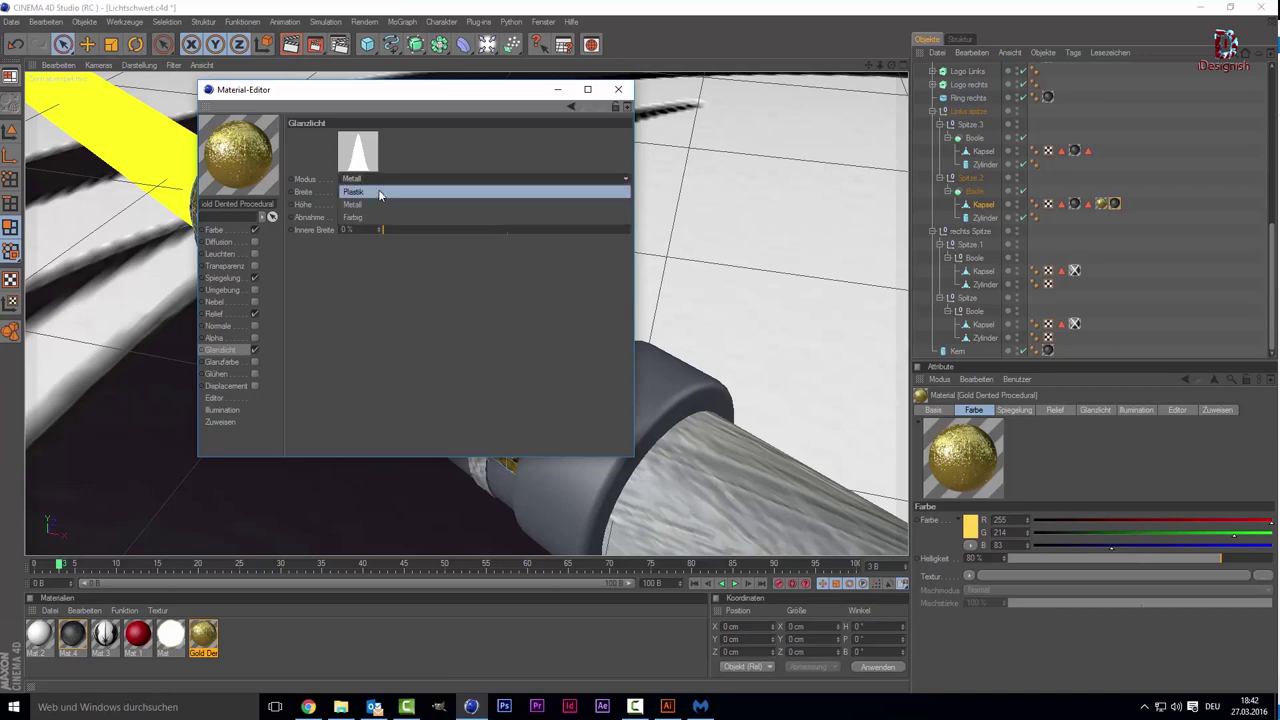
pyautogui.click(374, 191)
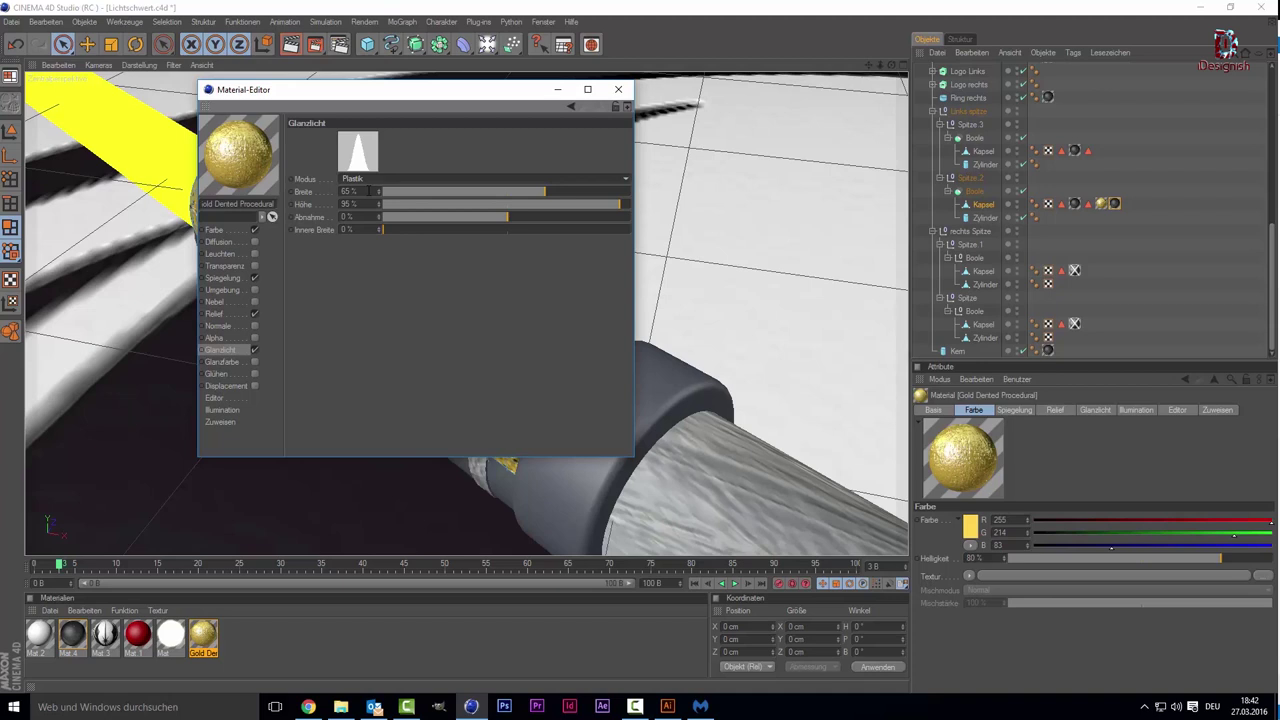
pyautogui.doubleClick(369, 190)
pyautogui.click(393, 178)
pyautogui.click(391, 203)
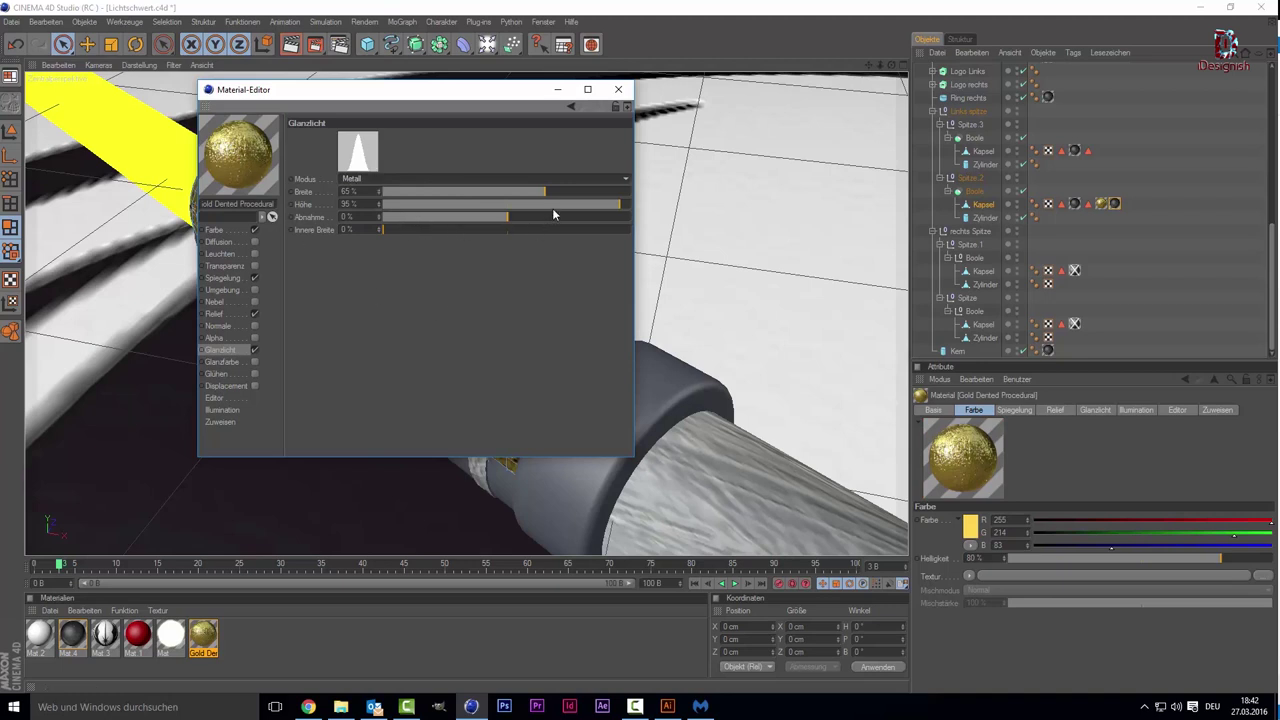
# Step: Set the metal highlight to 66% width, 100% height and 14% falloff, then close the editor
pyautogui.moveTo(553, 209)
pyautogui.mouseDown()
pyautogui.moveTo(442, 210)
pyautogui.moveTo(629, 210)
pyautogui.mouseUp()
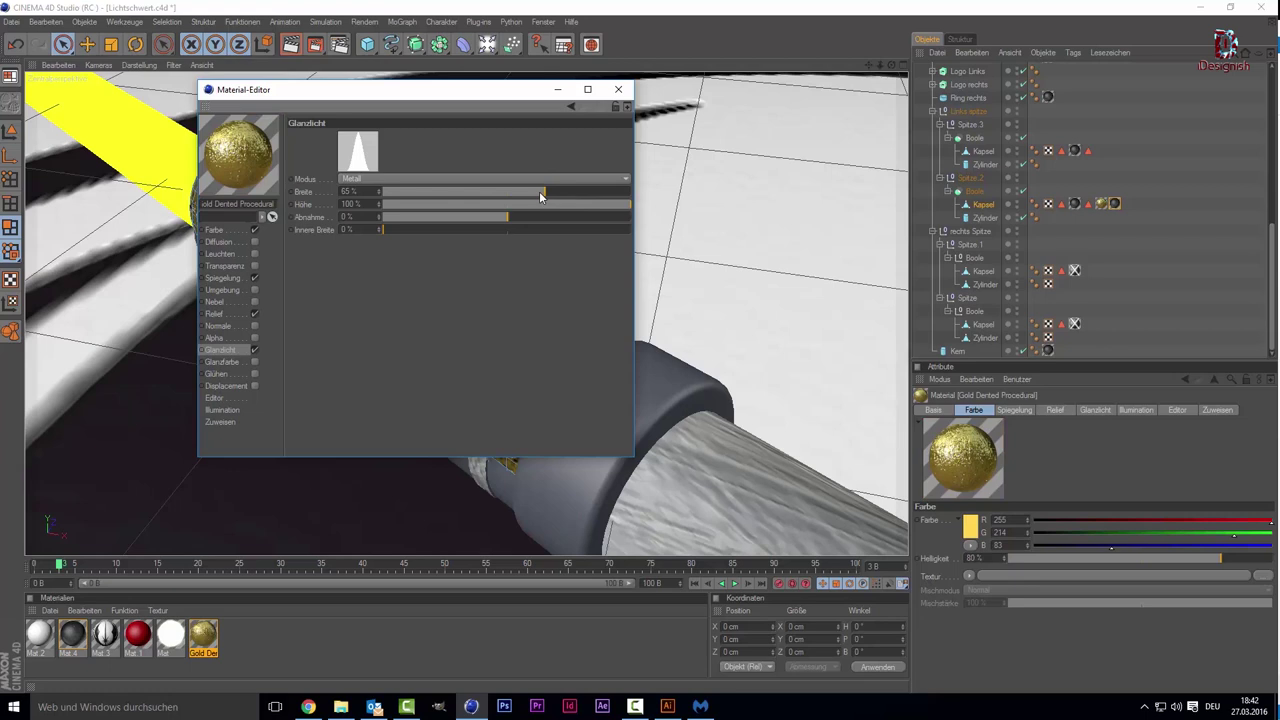
pyautogui.moveTo(540, 195); pyautogui.dragTo(472, 200)
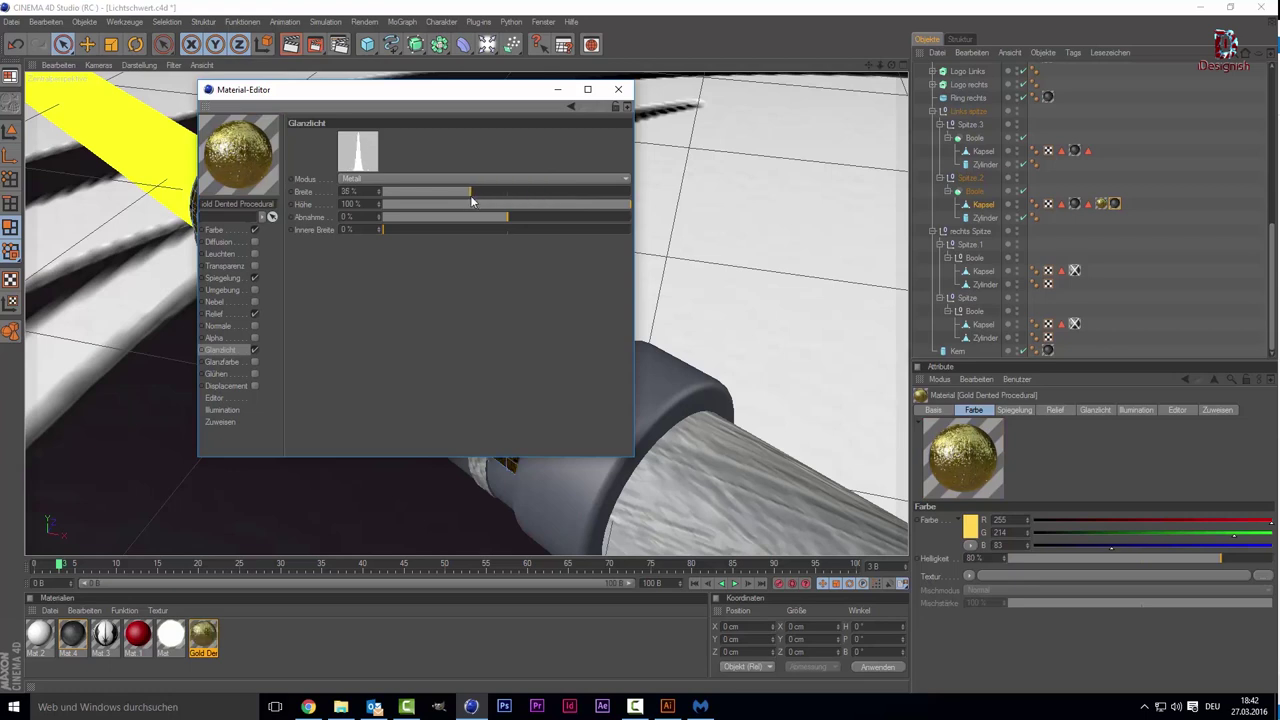
pyautogui.moveTo(474, 203)
pyautogui.mouseDown()
pyautogui.moveTo(712, 186)
pyautogui.moveTo(548, 200)
pyautogui.mouseUp()
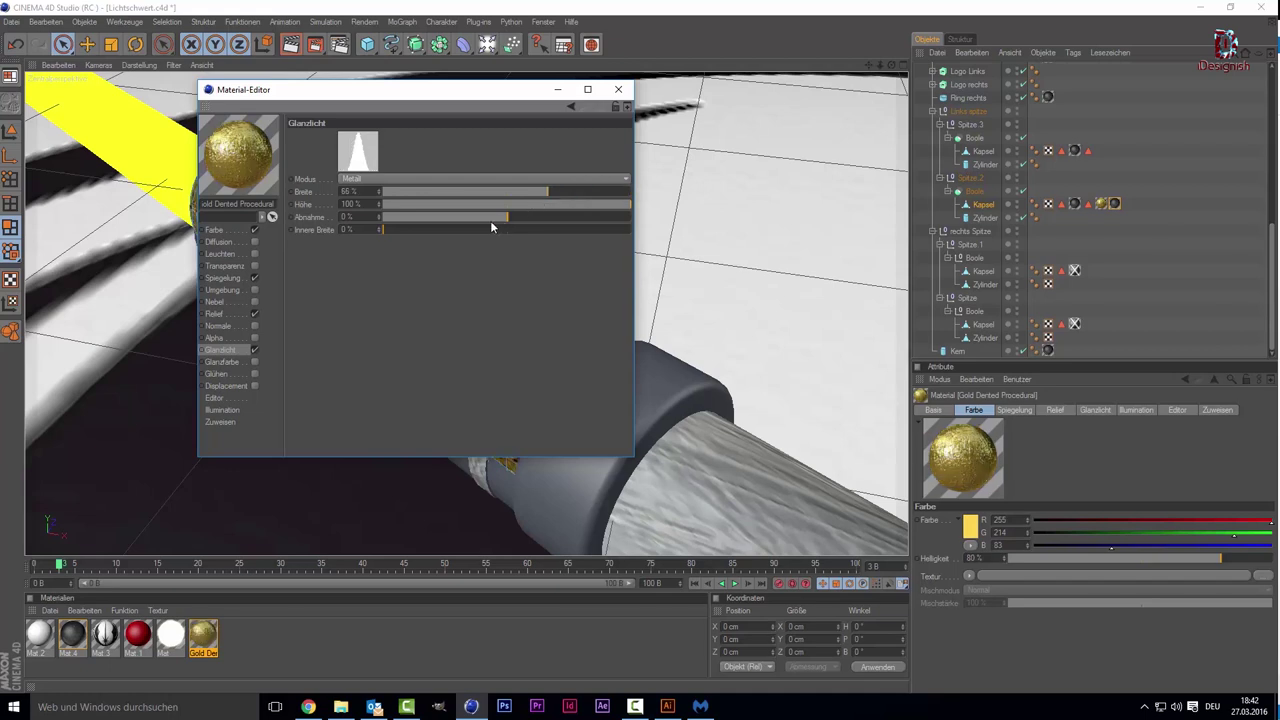
pyautogui.moveTo(479, 217)
pyautogui.mouseDown()
pyautogui.moveTo(604, 218)
pyautogui.moveTo(477, 218)
pyautogui.mouseUp()
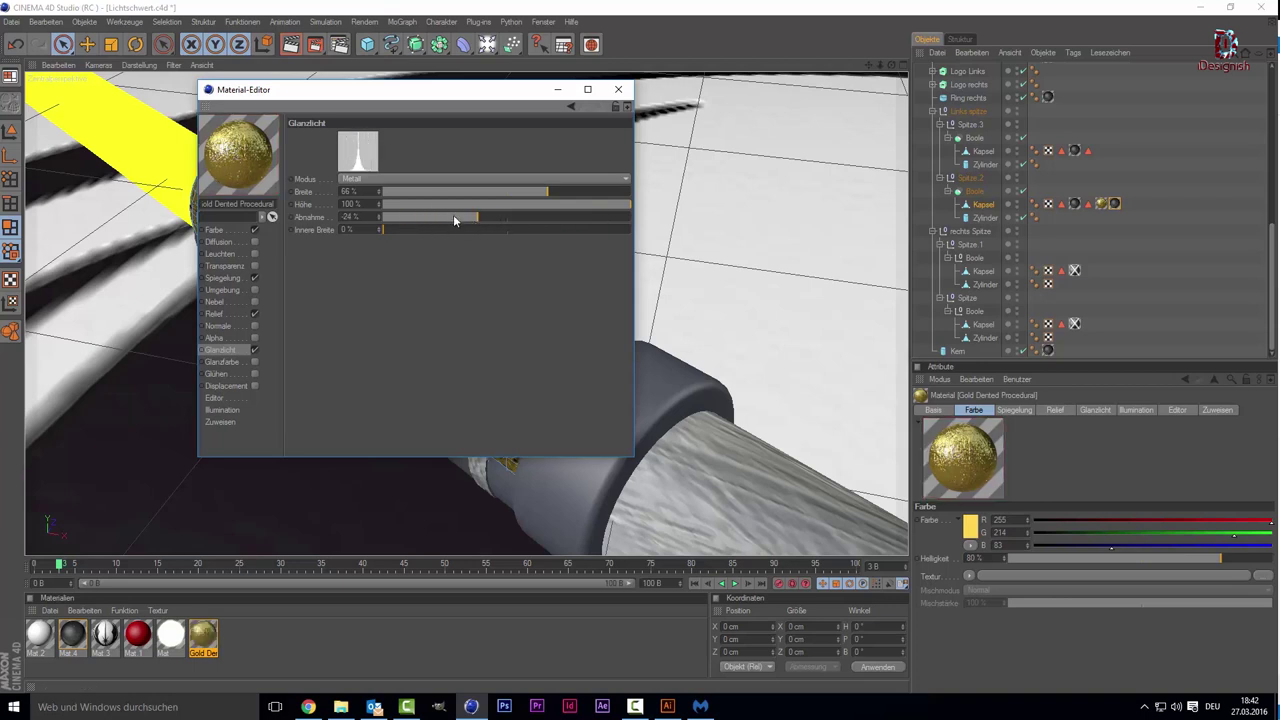
pyautogui.moveTo(468, 219)
pyautogui.mouseDown()
pyautogui.moveTo(380, 227)
pyautogui.moveTo(572, 217)
pyautogui.moveTo(525, 214)
pyautogui.mouseUp()
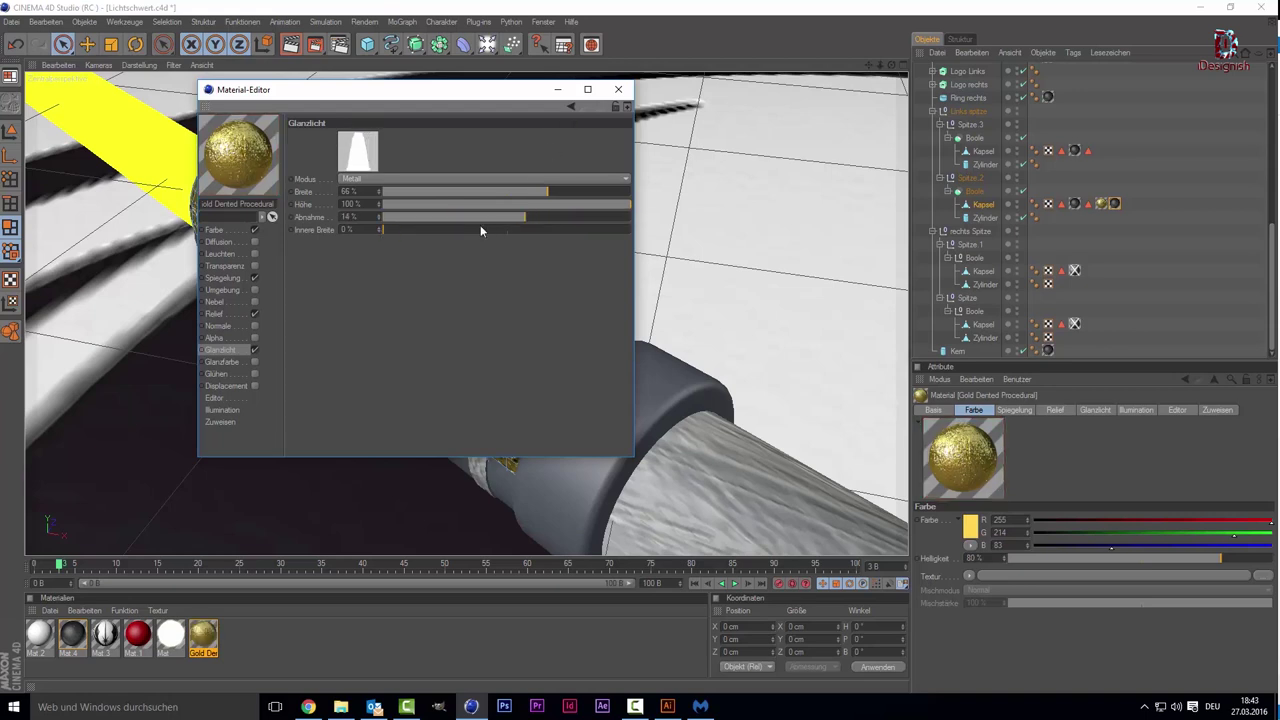
pyautogui.click(618, 89)
pyautogui.moveTo(591, 288)
pyautogui.keyDown('alt'); pyautogui.mouseDown()
pyautogui.moveTo(313, 290)
pyautogui.moveTo(403, 328)
pyautogui.moveTo(411, 438)
pyautogui.moveTo(395, 395)
pyautogui.moveTo(440, 372)
pyautogui.mouseUp(); pyautogui.keyUp('alt')
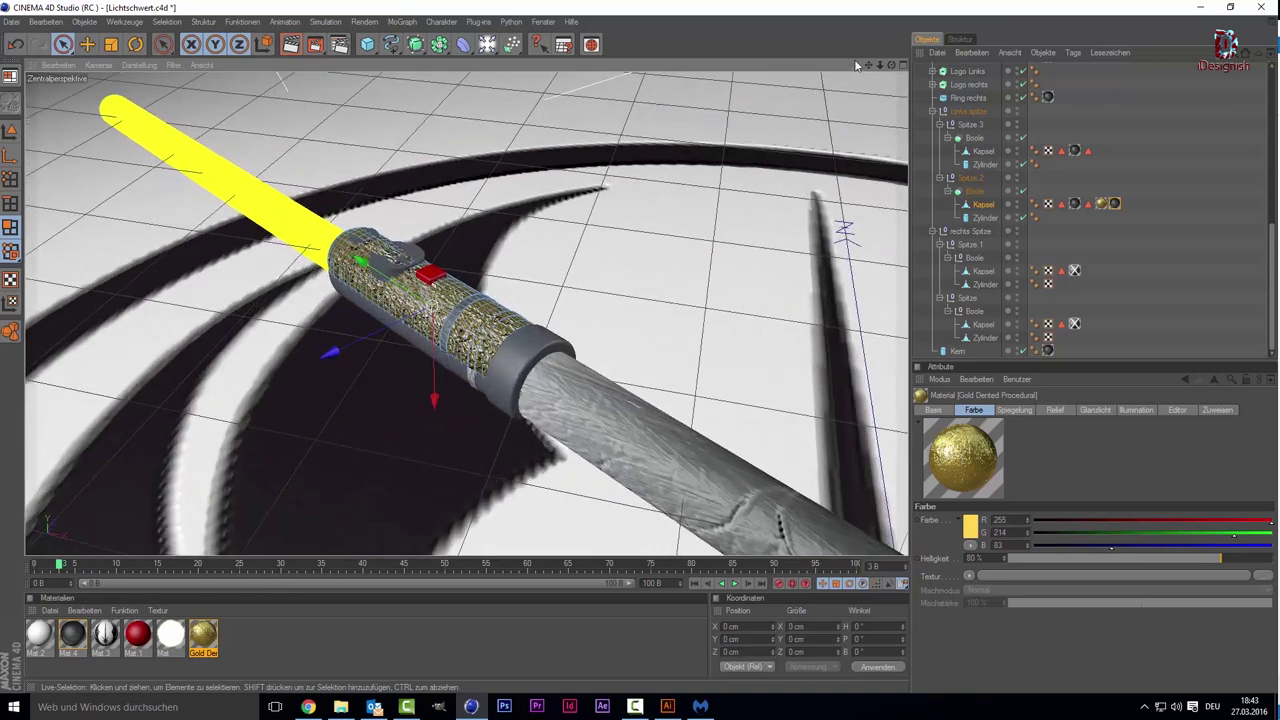
# Step: Frame the yellow blade and gold hilt in the viewport and deselect the gold material
pyautogui.moveTo(867, 67)
pyautogui.mouseDown()
pyautogui.moveTo(405, 315)
pyautogui.moveTo(408, 326)
pyautogui.moveTo(408, 311)
pyautogui.moveTo(405, 326)
pyautogui.moveTo(460, 337)
pyautogui.moveTo(451, 351)
pyautogui.mouseUp()
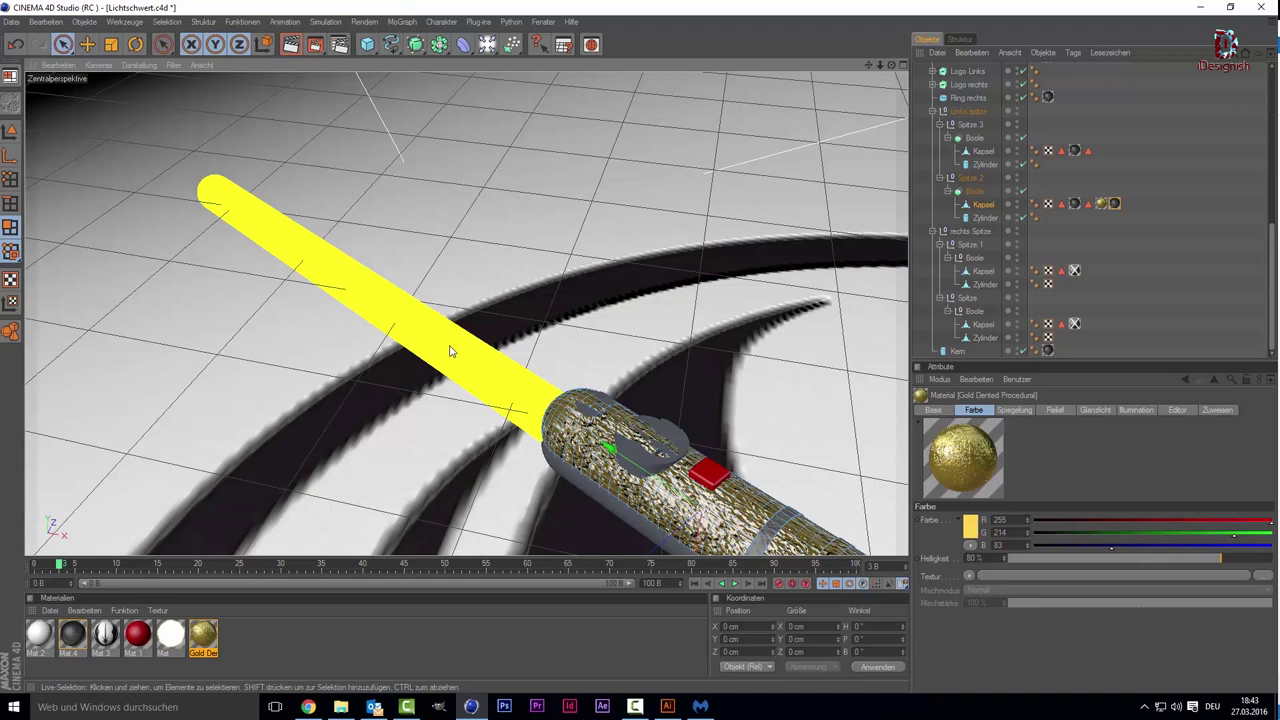
pyautogui.scroll(2, 450, 345)
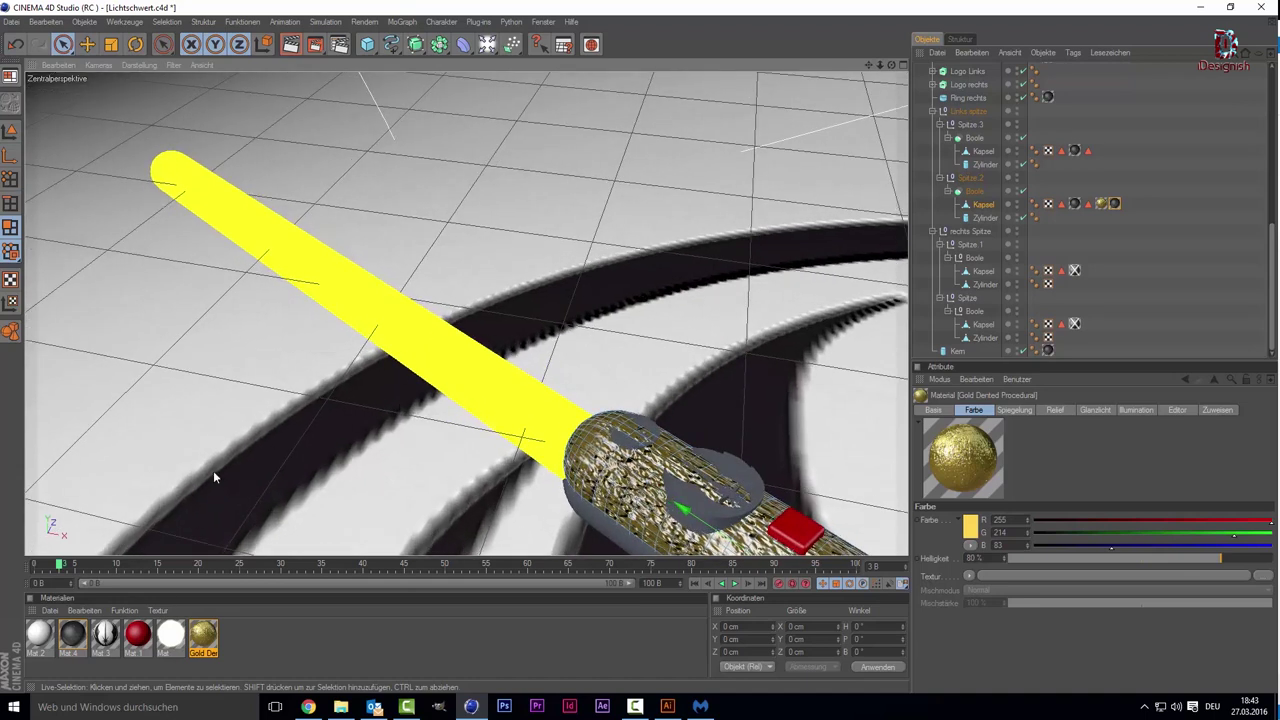
pyautogui.click(300, 642)
pyautogui.scroll(-1, 277, 240)
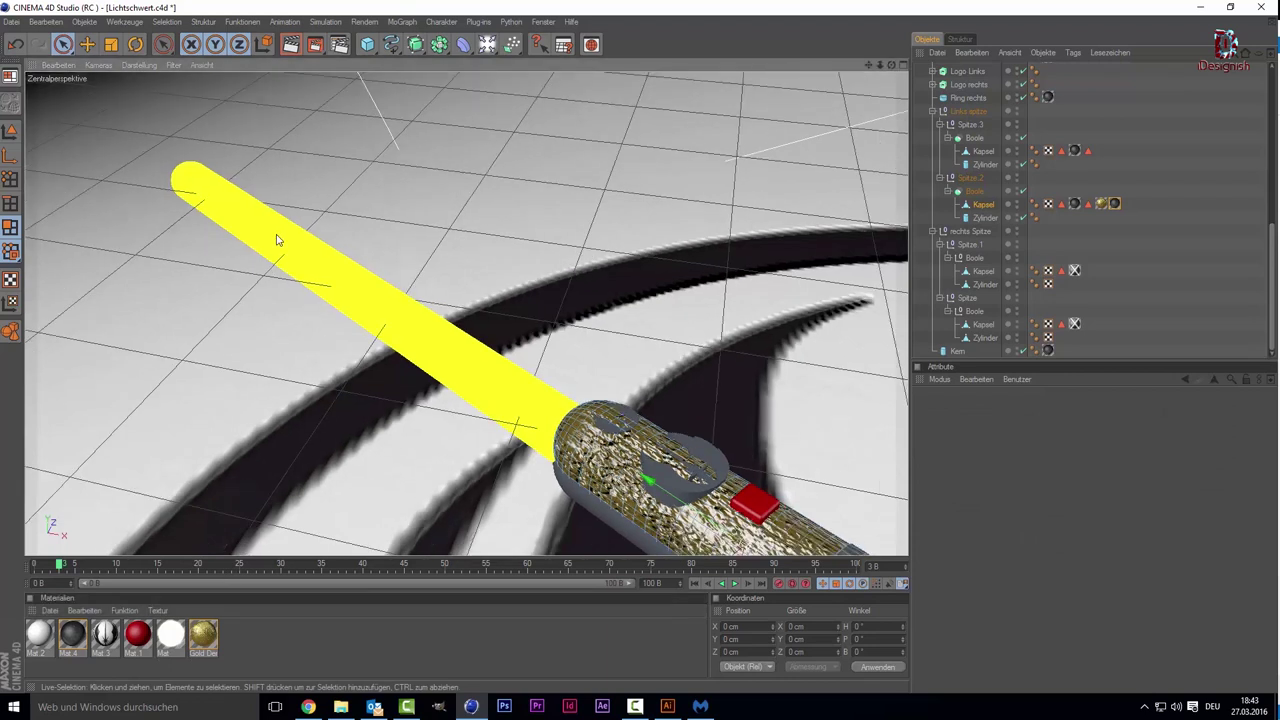
pyautogui.scroll(-1, 277, 240)
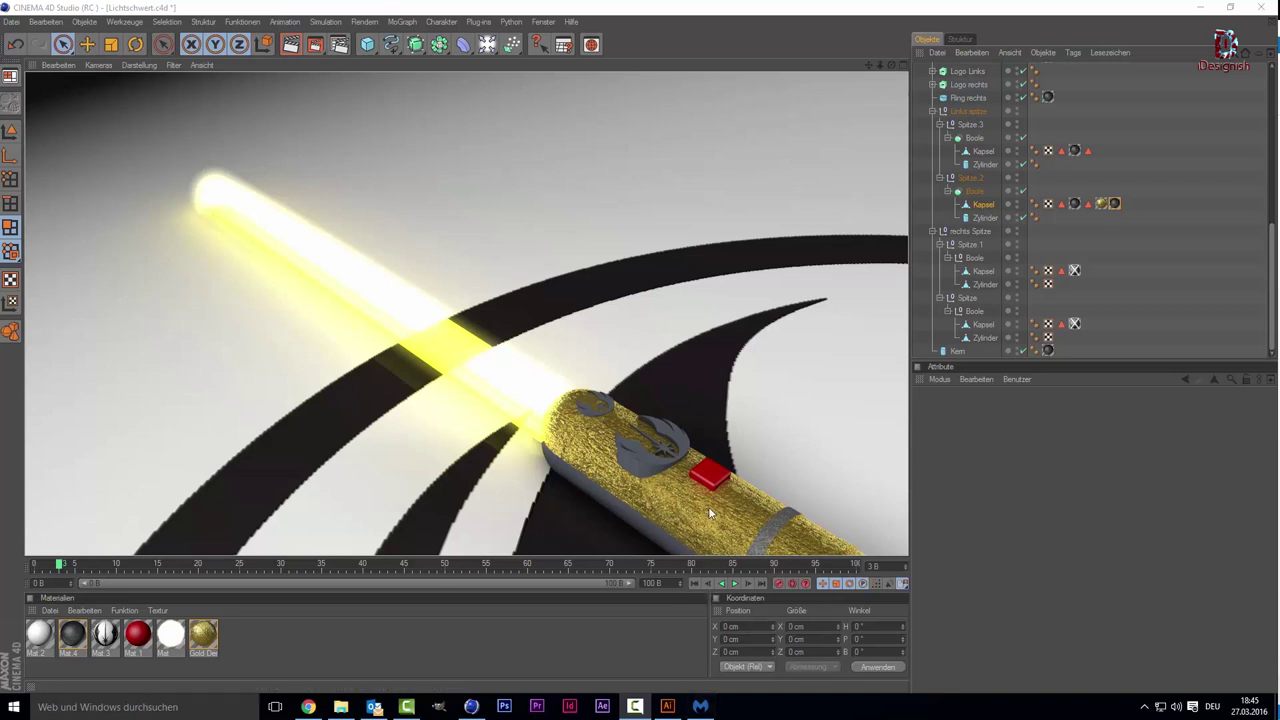
pyautogui.click(312, 480)
pyautogui.click(172, 634)
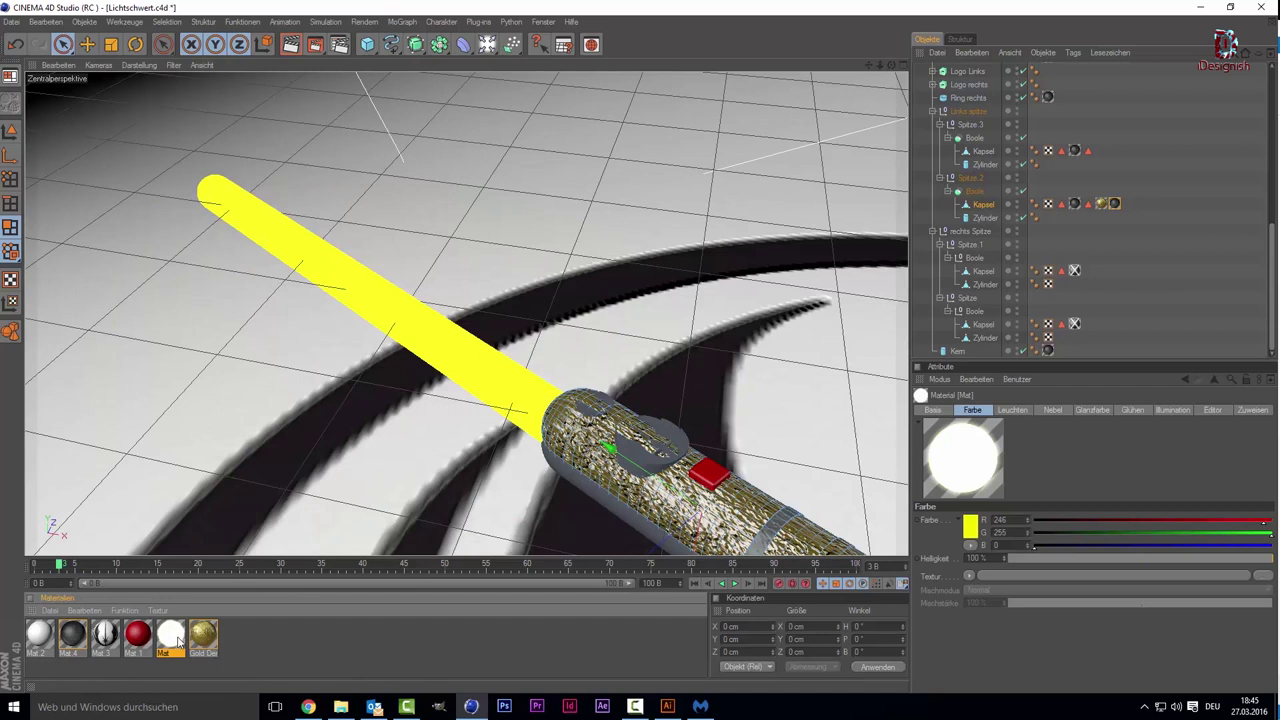
pyautogui.doubleClick(174, 637)
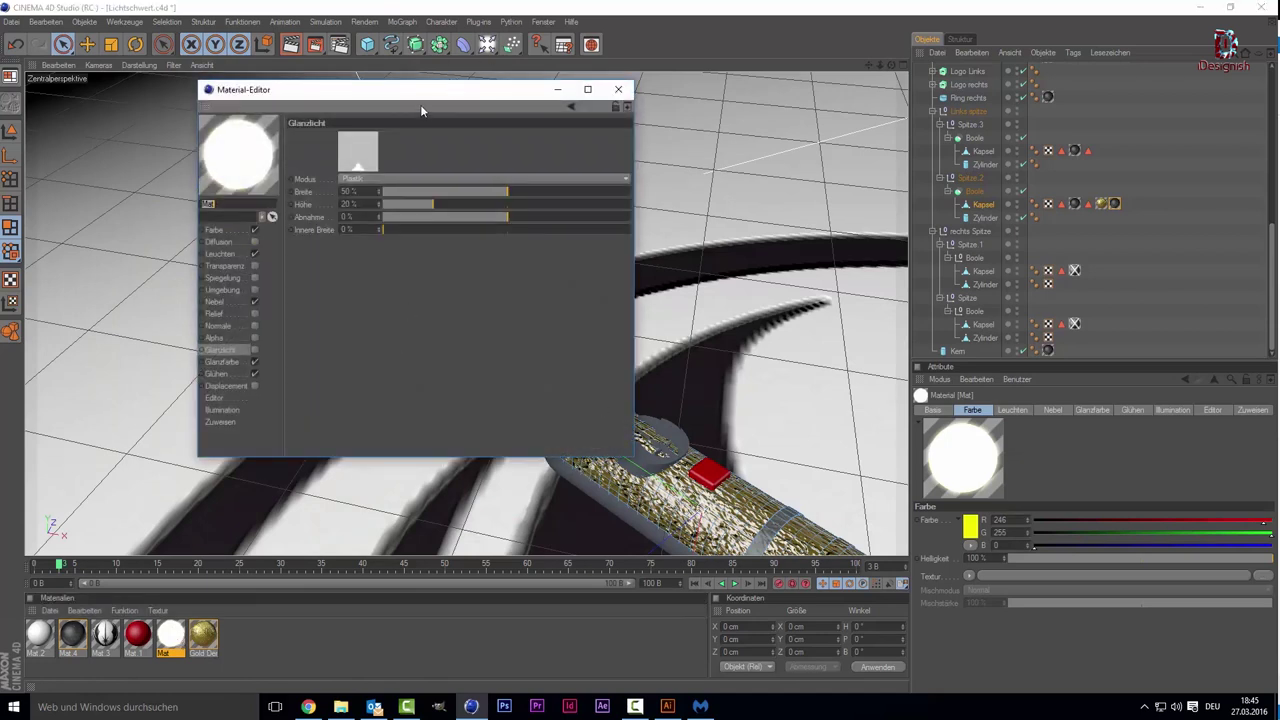
pyautogui.moveTo(521, 91); pyautogui.dragTo(790, 87)
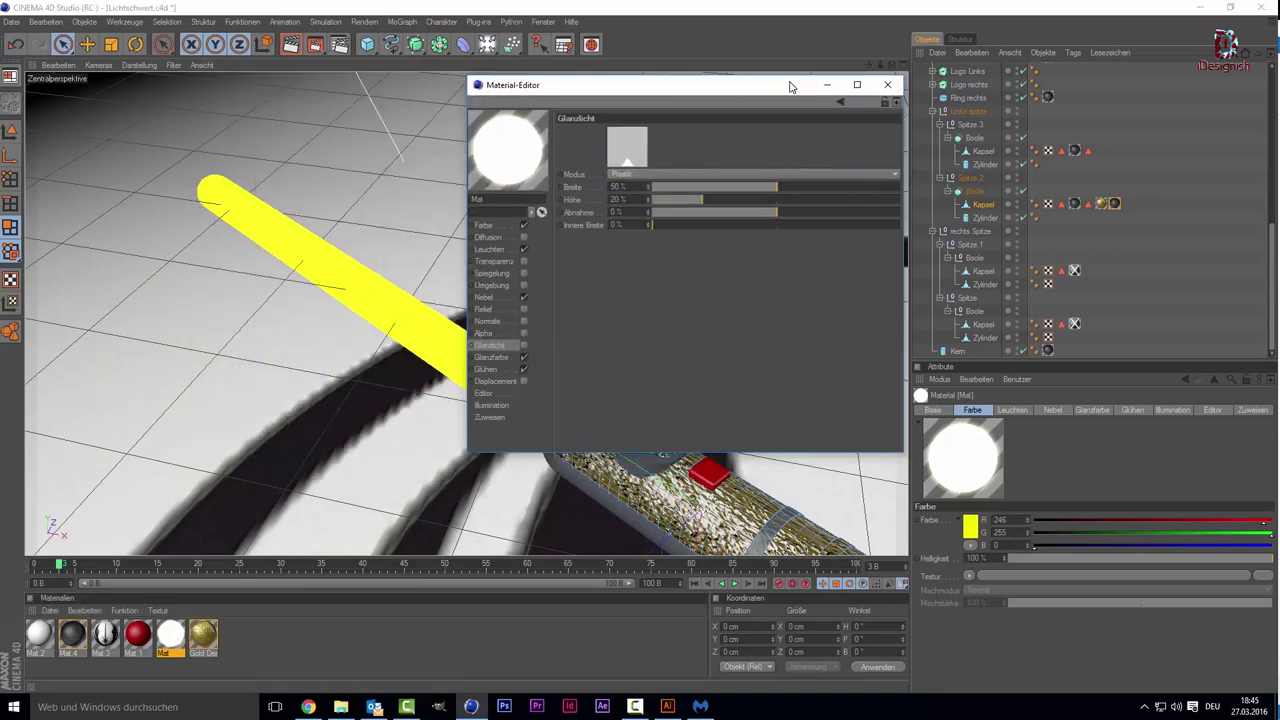
pyautogui.click(490, 225)
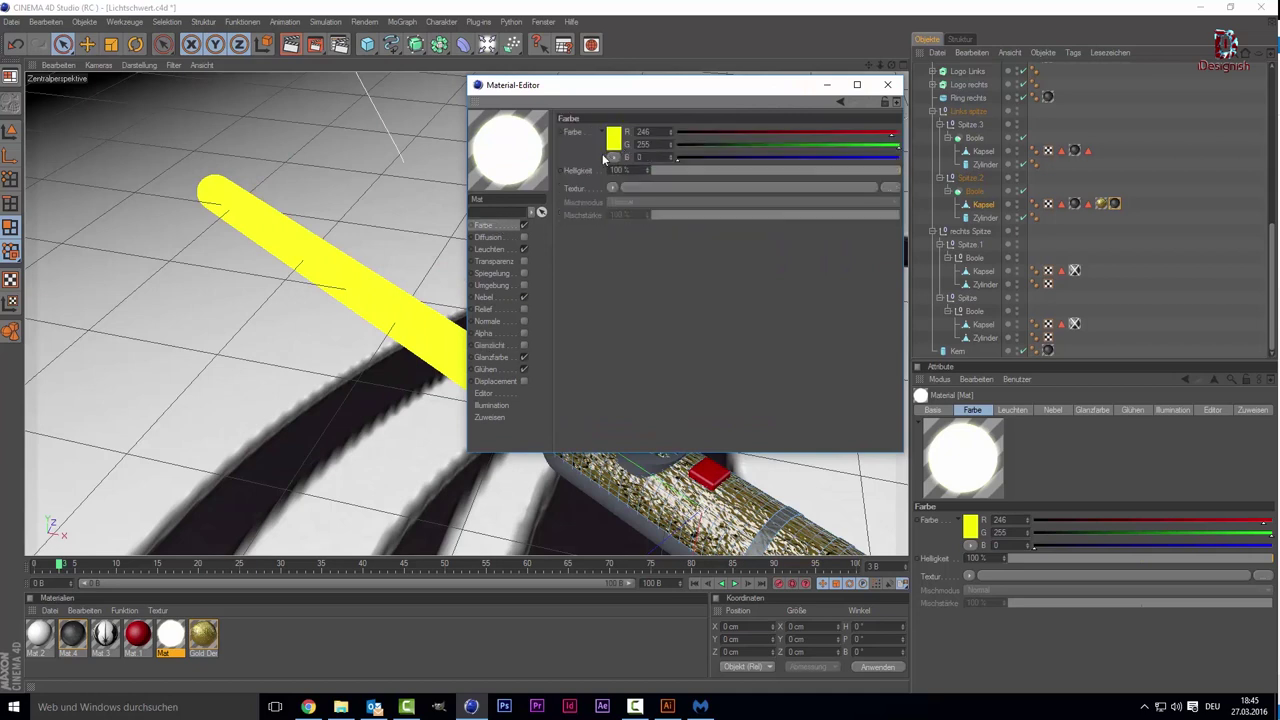
pyautogui.click(500, 247)
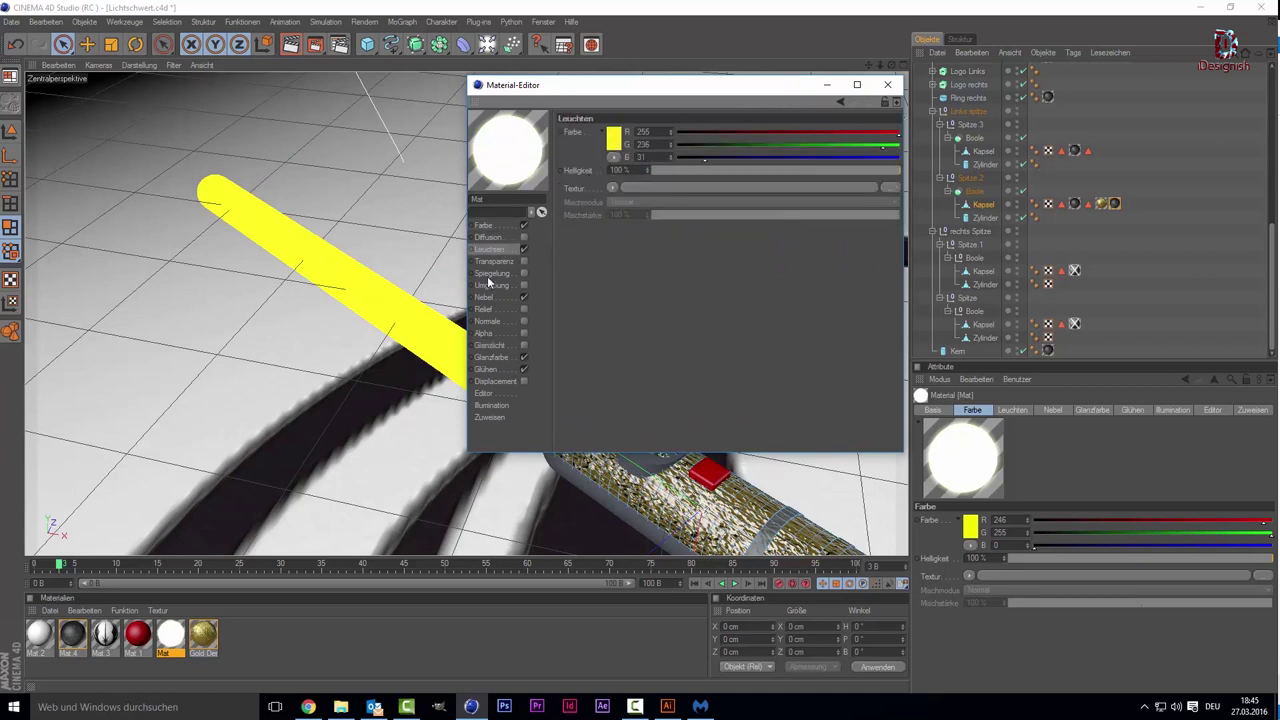
pyautogui.click(494, 296)
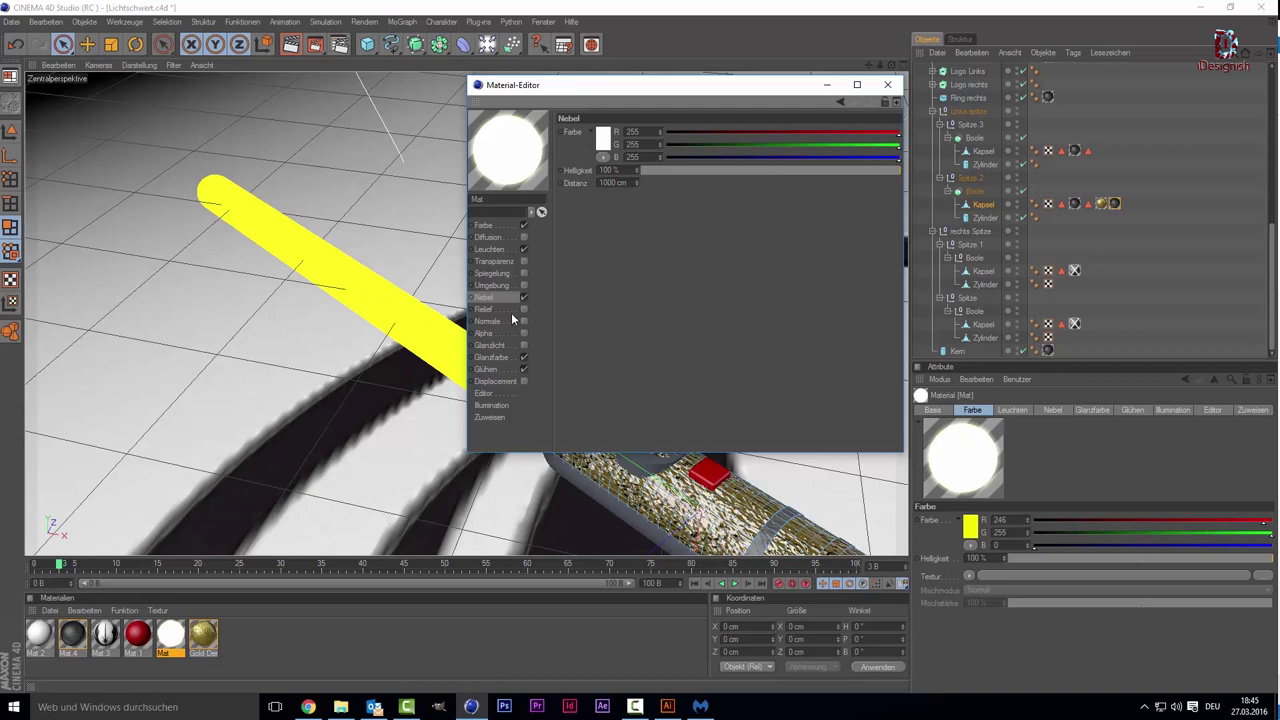
pyautogui.click(500, 356)
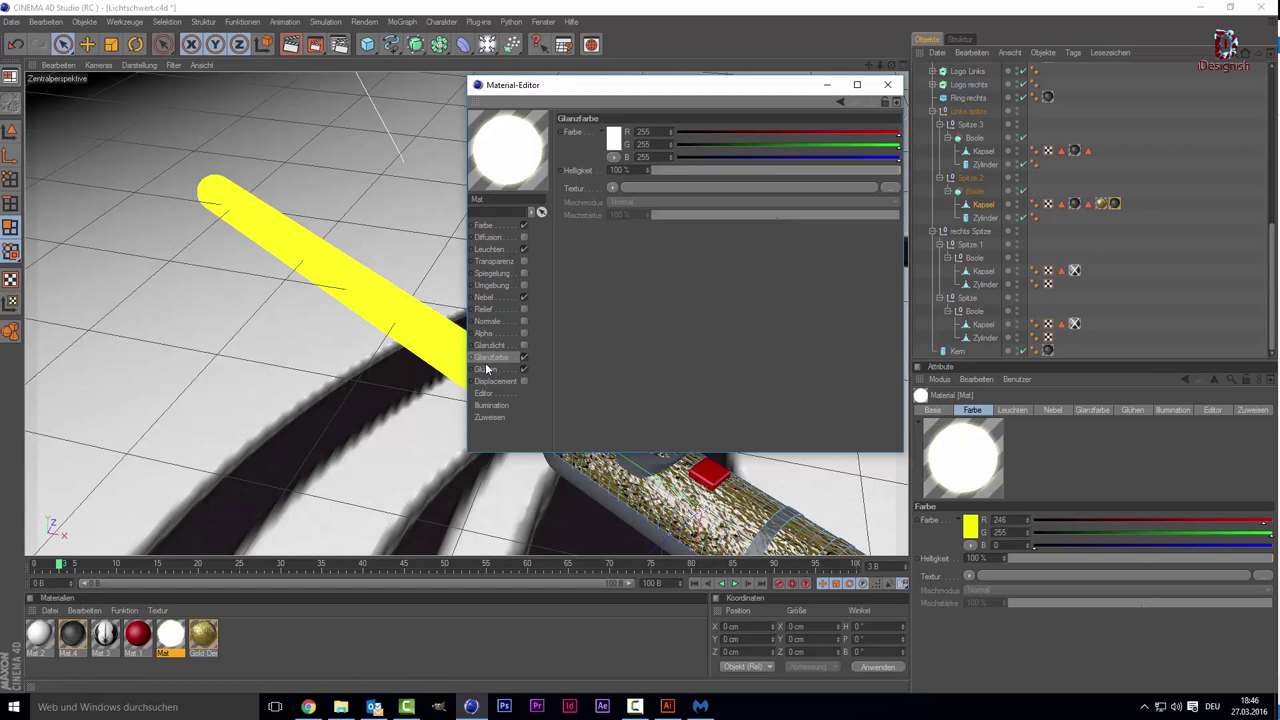
pyautogui.click(487, 369)
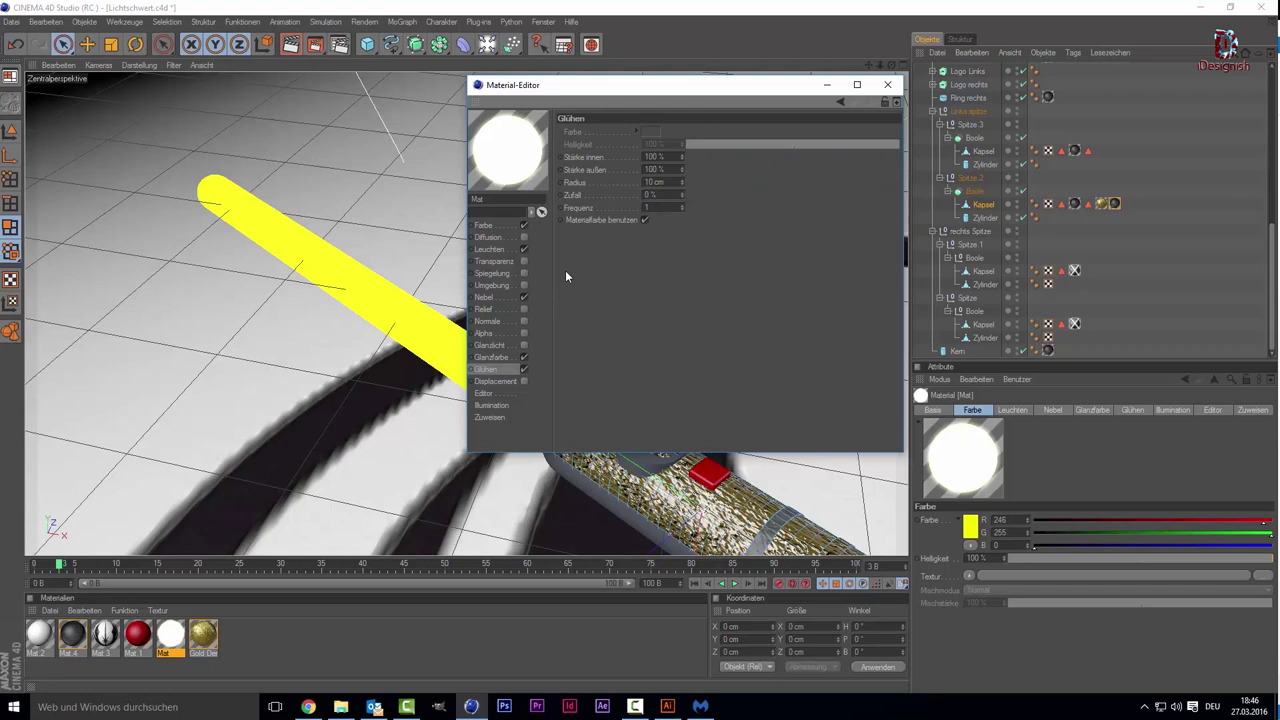
pyautogui.press('Return')
pyautogui.write('500')
pyautogui.press('Return')
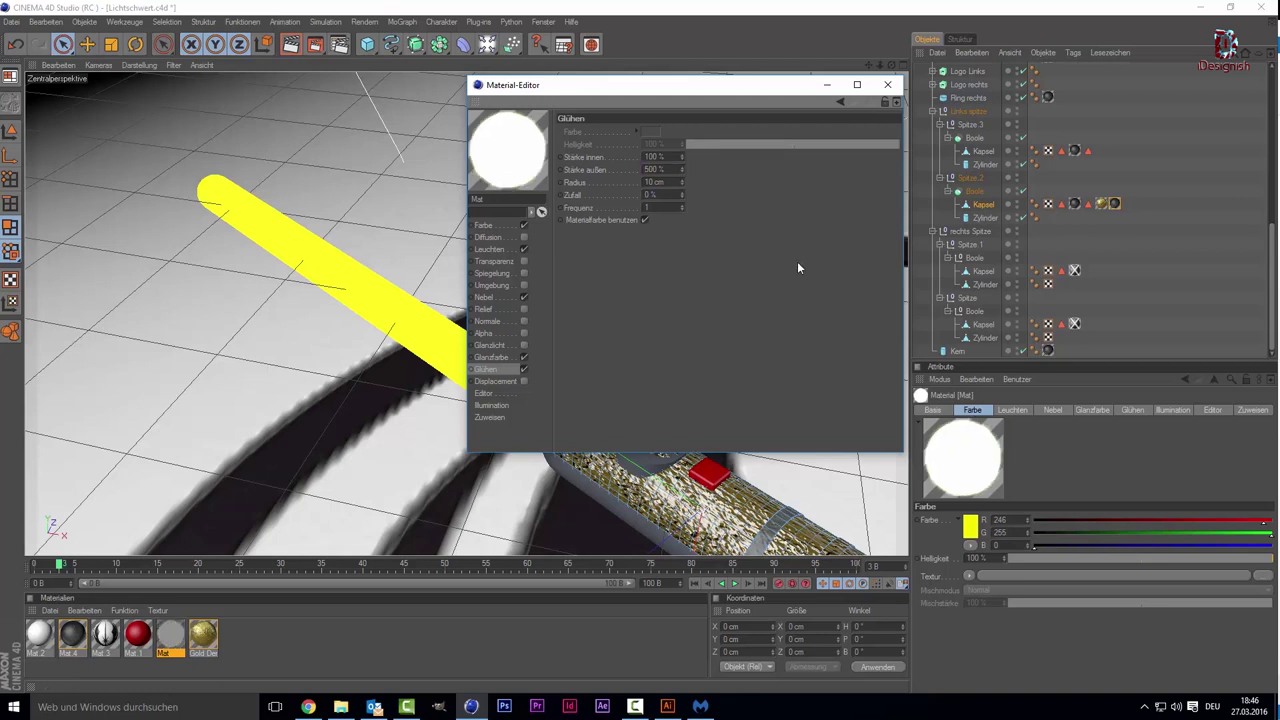
pyautogui.click(672, 167)
pyautogui.write('100')
pyautogui.press('Return')
# Step: Close the material editor and delete the ground plane carrying the Jedi emblem
pyautogui.click(887, 84)
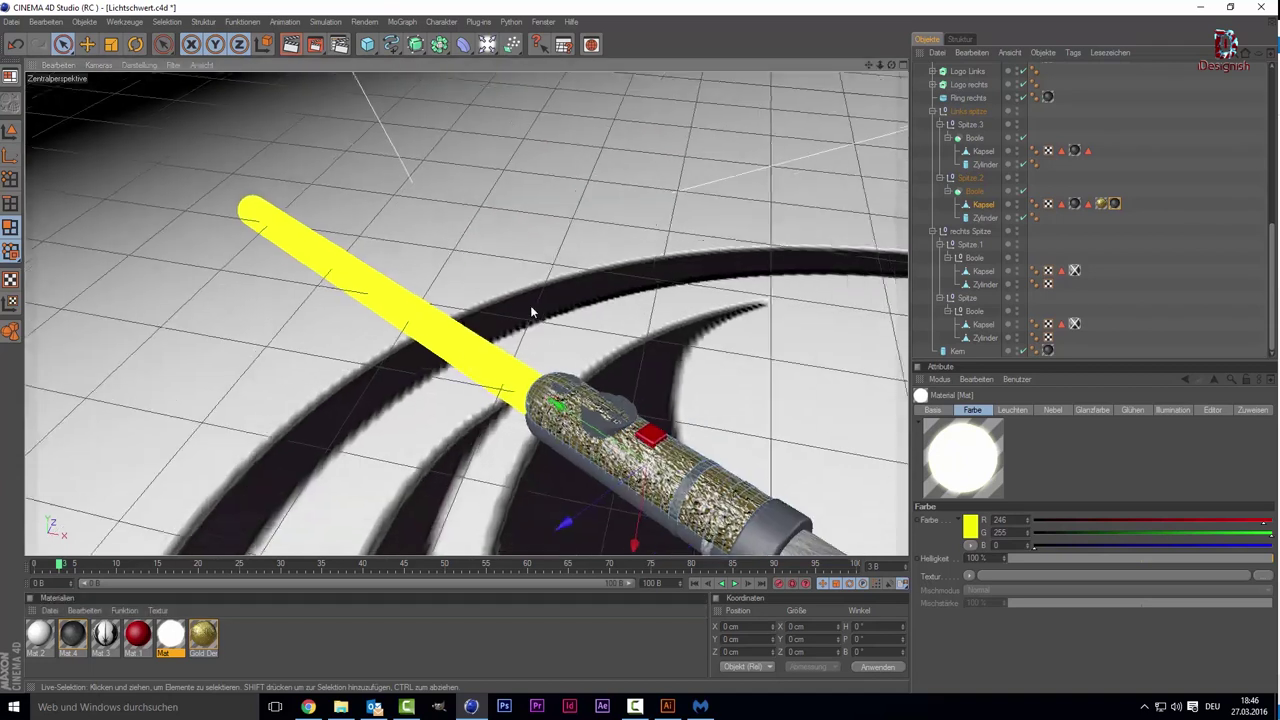
pyautogui.moveTo(530, 305)
pyautogui.keyDown('alt'); pyautogui.mouseDown()
pyautogui.moveTo(553, 303)
pyautogui.moveTo(478, 450)
pyautogui.moveTo(490, 410)
pyautogui.mouseUp(); pyautogui.keyUp('alt')
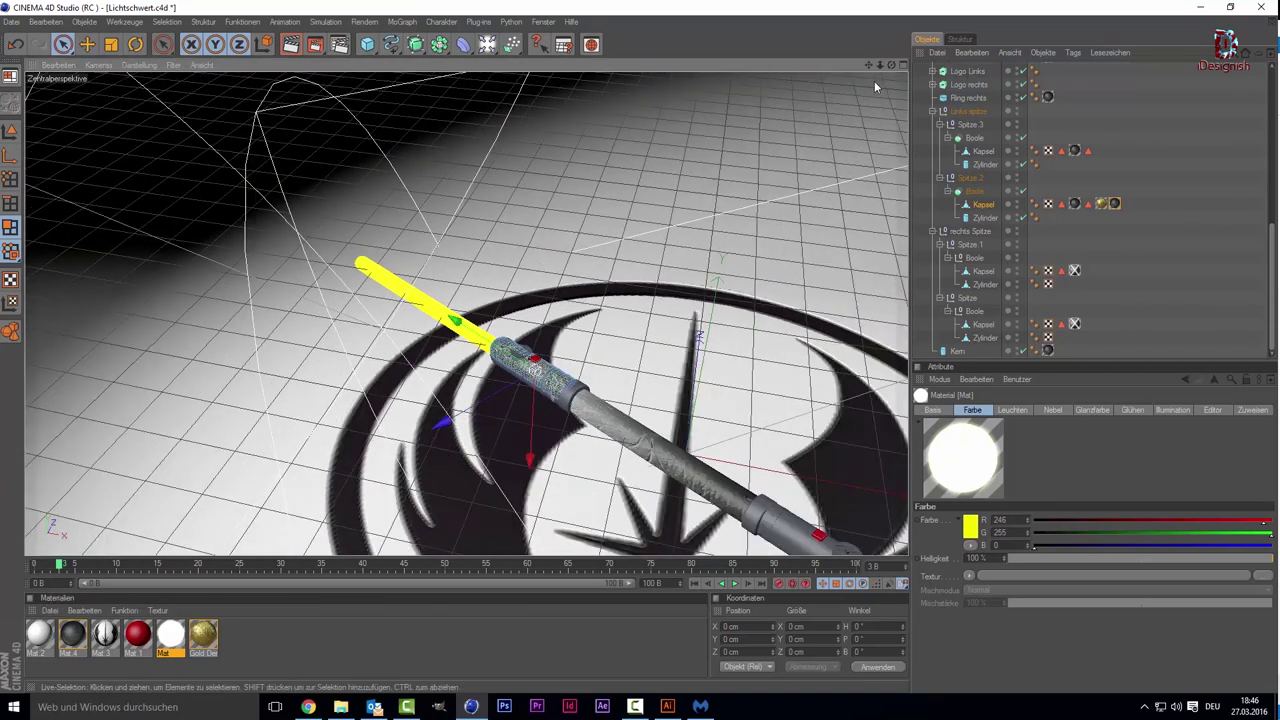
pyautogui.moveTo(868, 64)
pyautogui.mouseDown()
pyautogui.moveTo(800, 10)
pyautogui.moveTo(810, 20)
pyautogui.mouseUp()
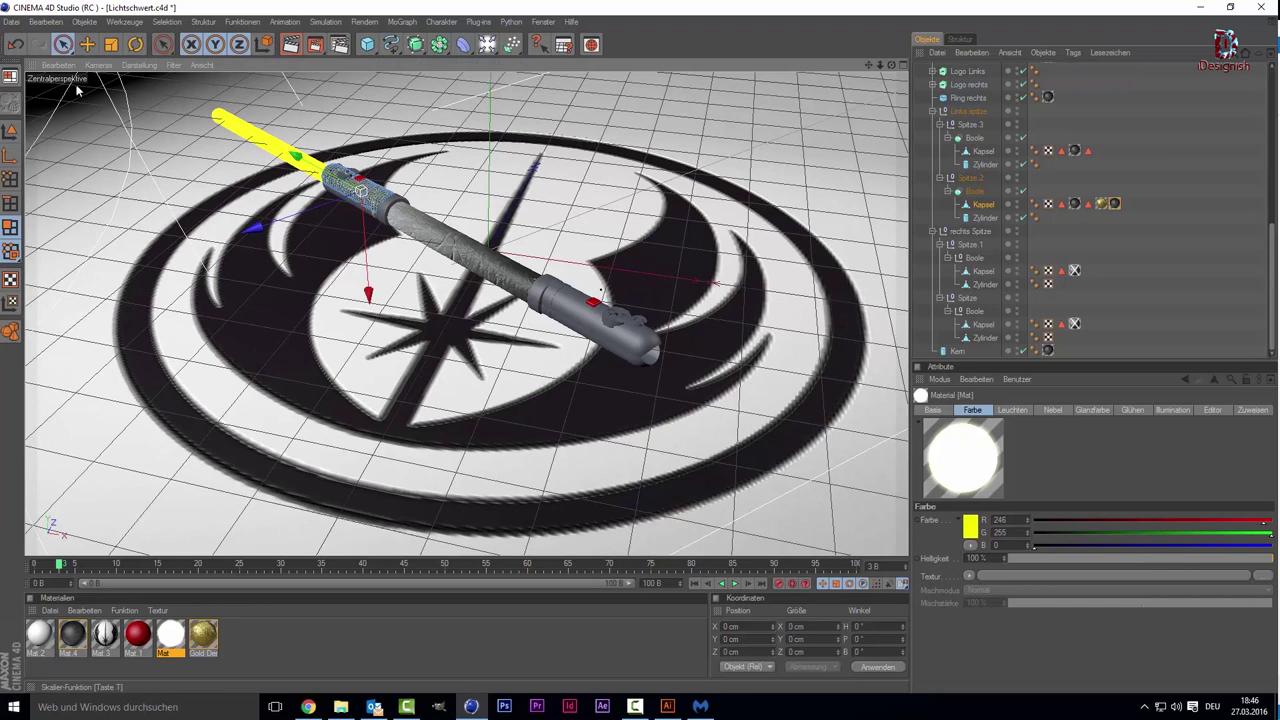
pyautogui.click(480, 128)
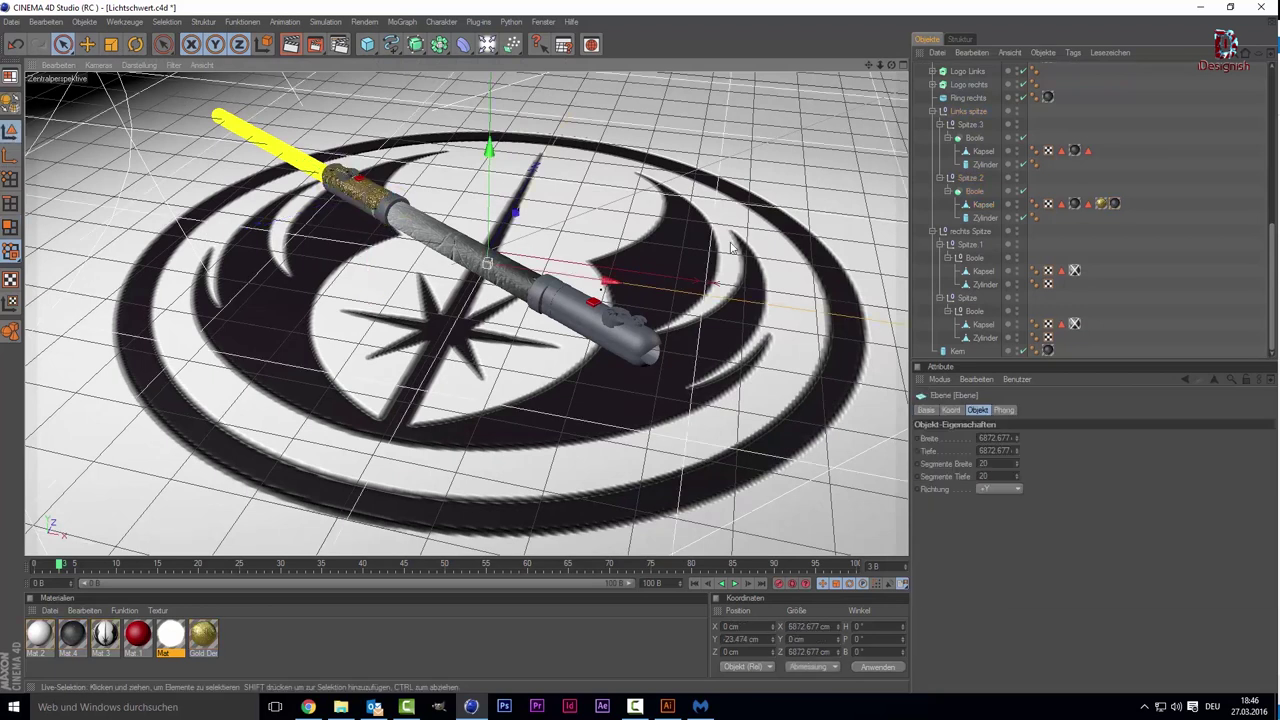
pyautogui.scroll(3, 970, 150)
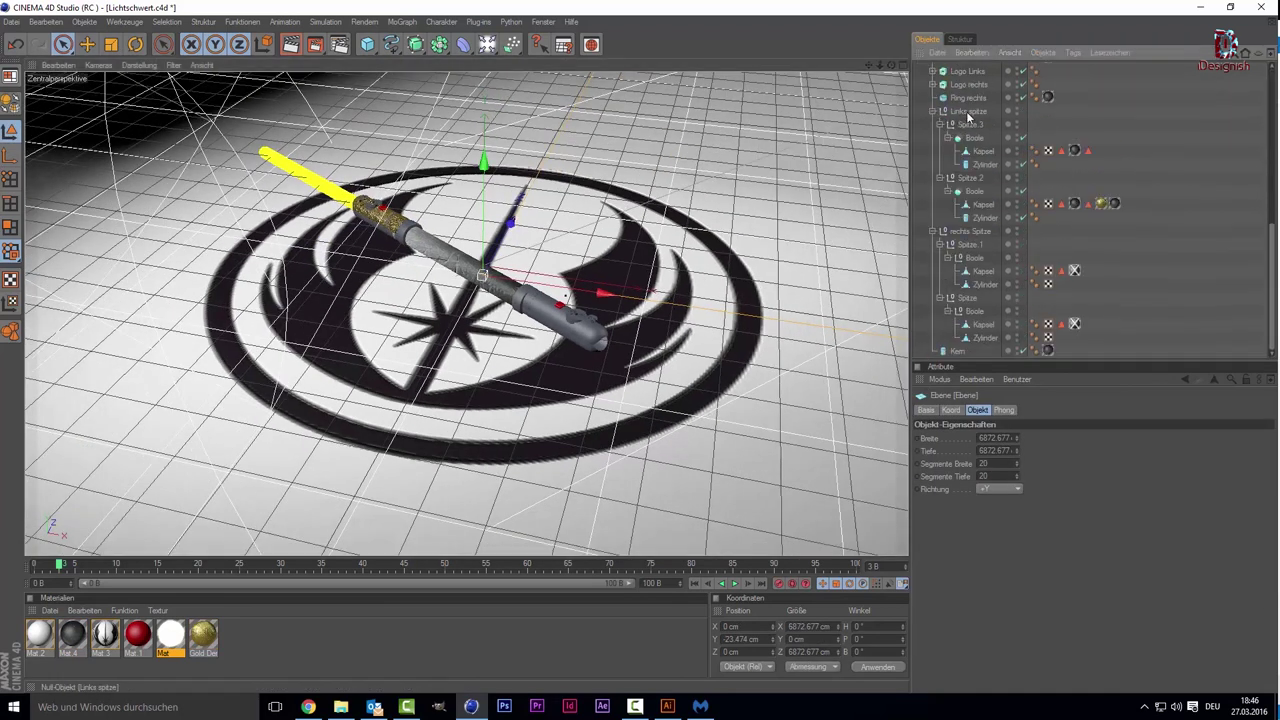
pyautogui.scroll(1, 976, 290)
pyautogui.scroll(3, 978, 301)
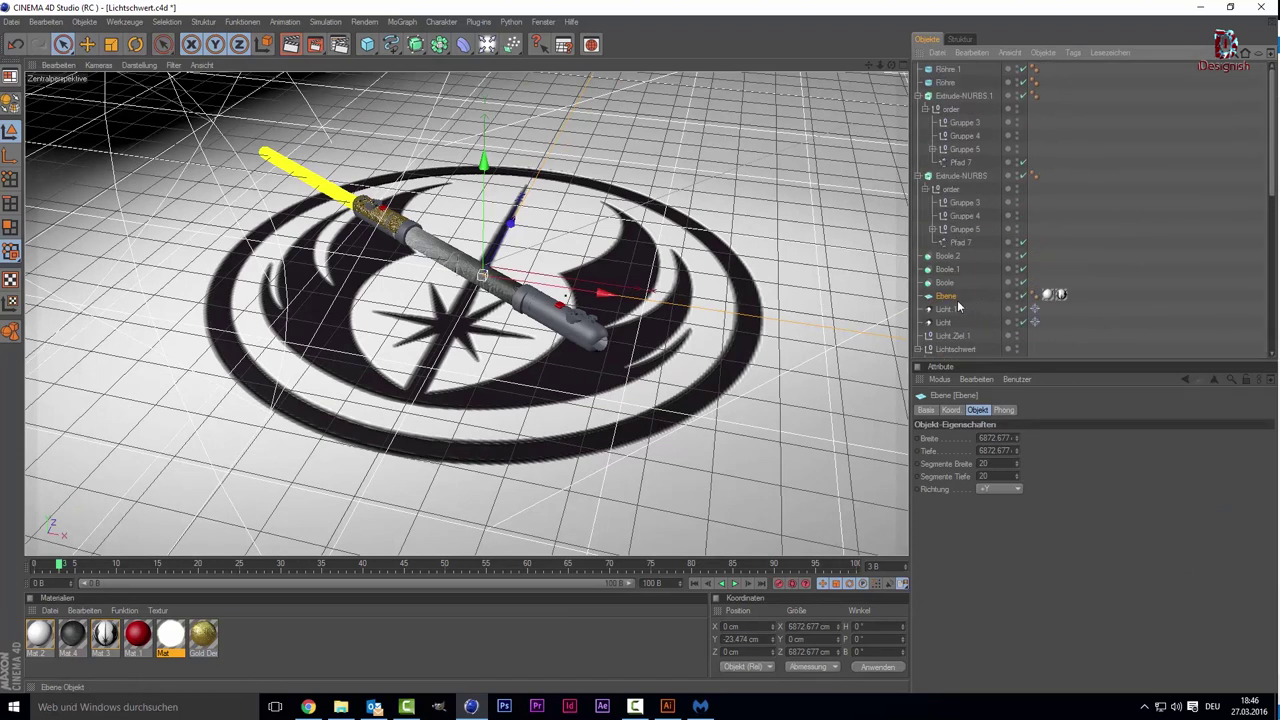
pyautogui.press('Delete')
# Step: Orbit and zoom the viewport in on the lightsaber and its lights
pyautogui.moveTo(427, 219)
pyautogui.keyDown('alt'); pyautogui.mouseDown()
pyautogui.moveTo(426, 187)
pyautogui.moveTo(460, 200)
pyautogui.mouseUp(); pyautogui.keyUp('alt')
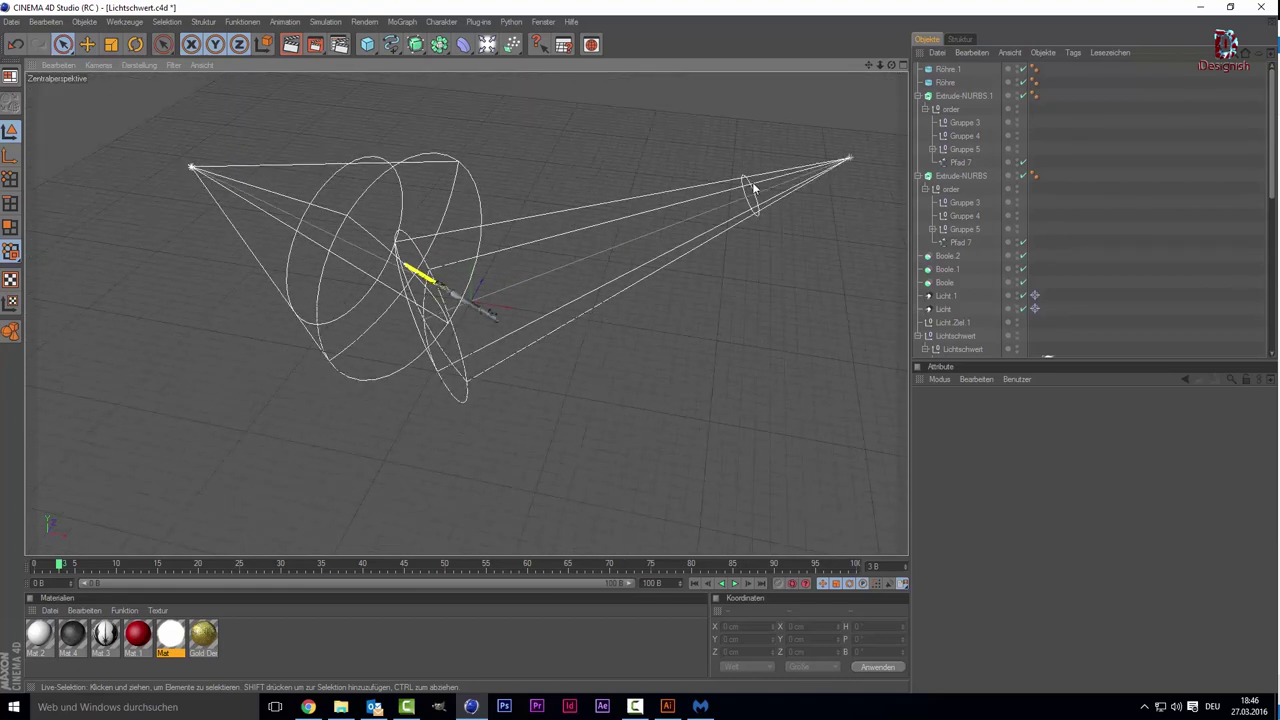
pyautogui.click(850, 160)
pyautogui.keyDown('alt'); pyautogui.moveTo(660, 227); pyautogui.dragTo(686, 279); pyautogui.keyUp('alt')
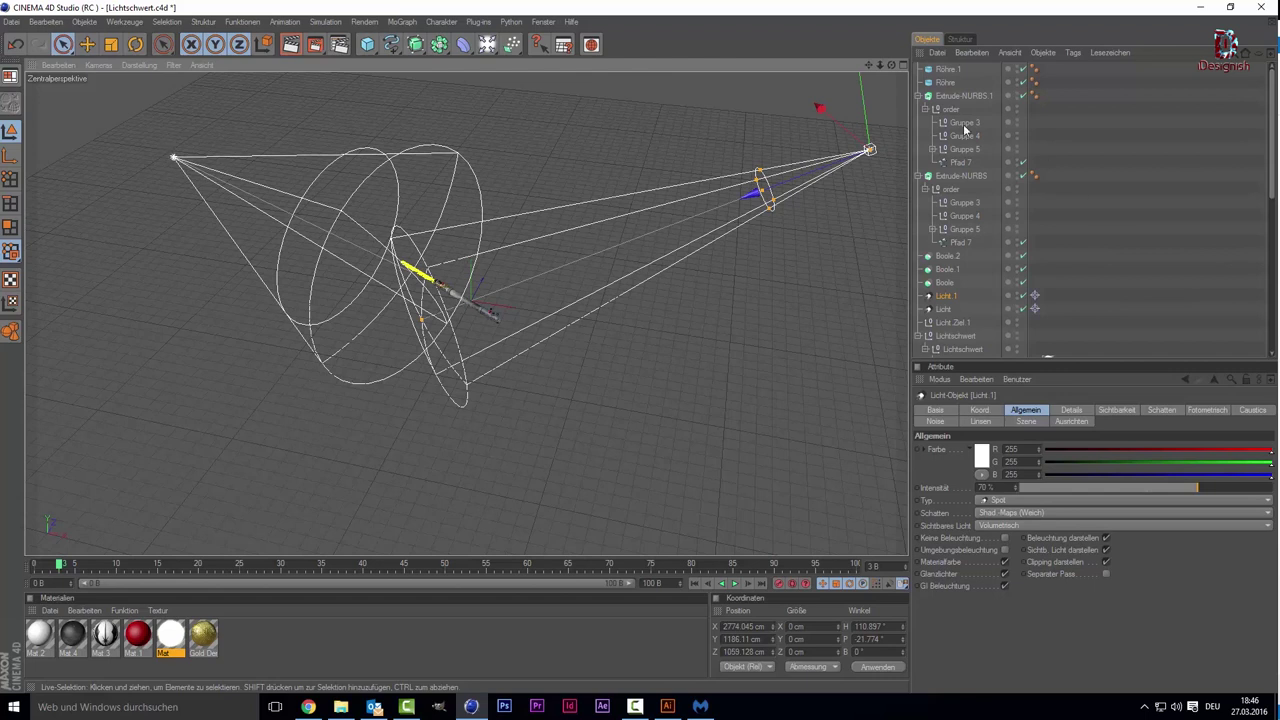
pyautogui.click(691, 355)
pyautogui.scroll(2, 570, 320)
pyautogui.scroll(3, 570, 320)
pyautogui.scroll(3, 571, 321)
pyautogui.scroll(3, 577, 312)
pyautogui.scroll(3, 577, 312)
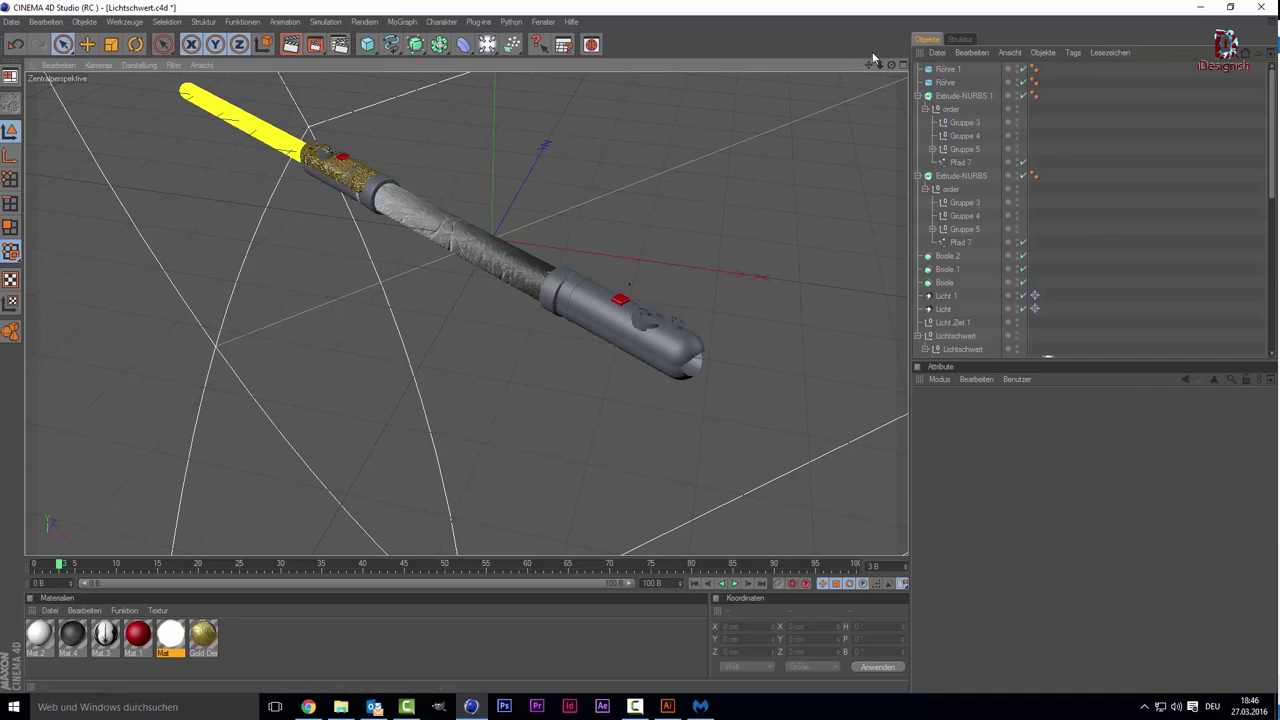
# Step: Add a new plane primitive to the scene at its default position
pyautogui.moveTo(869, 64); pyautogui.dragTo(869, 98)
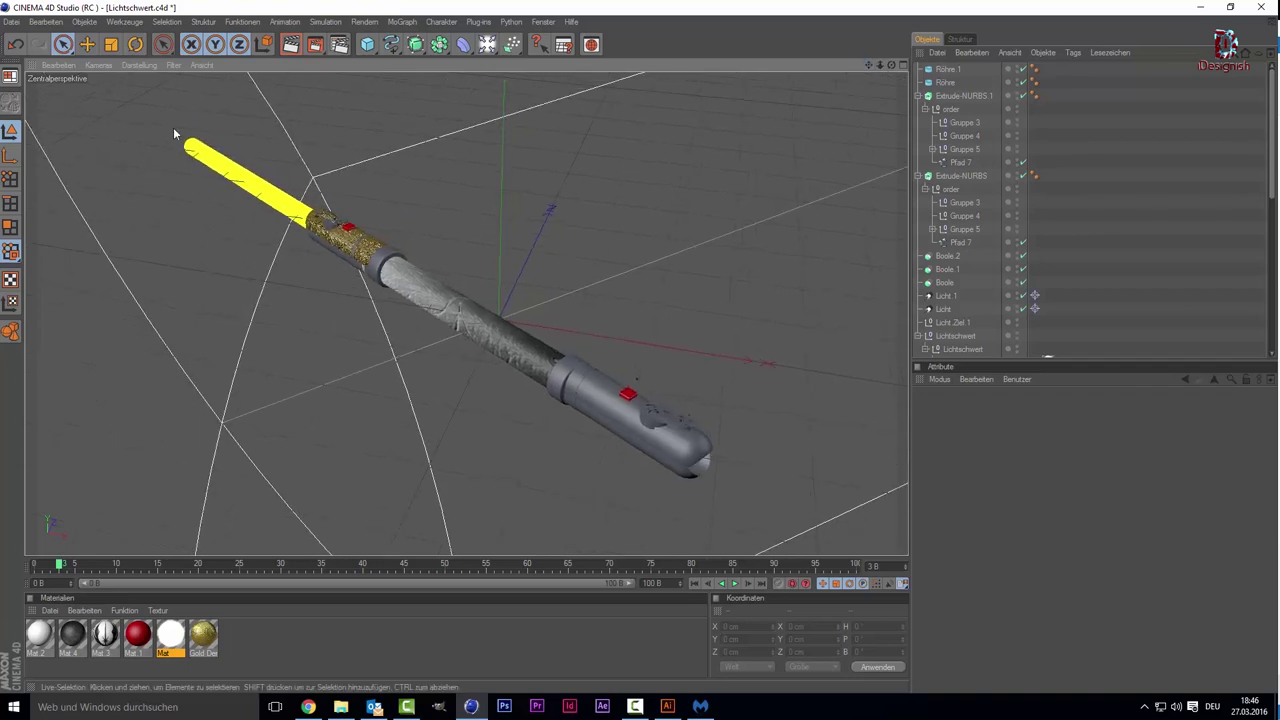
pyautogui.click(376, 46)
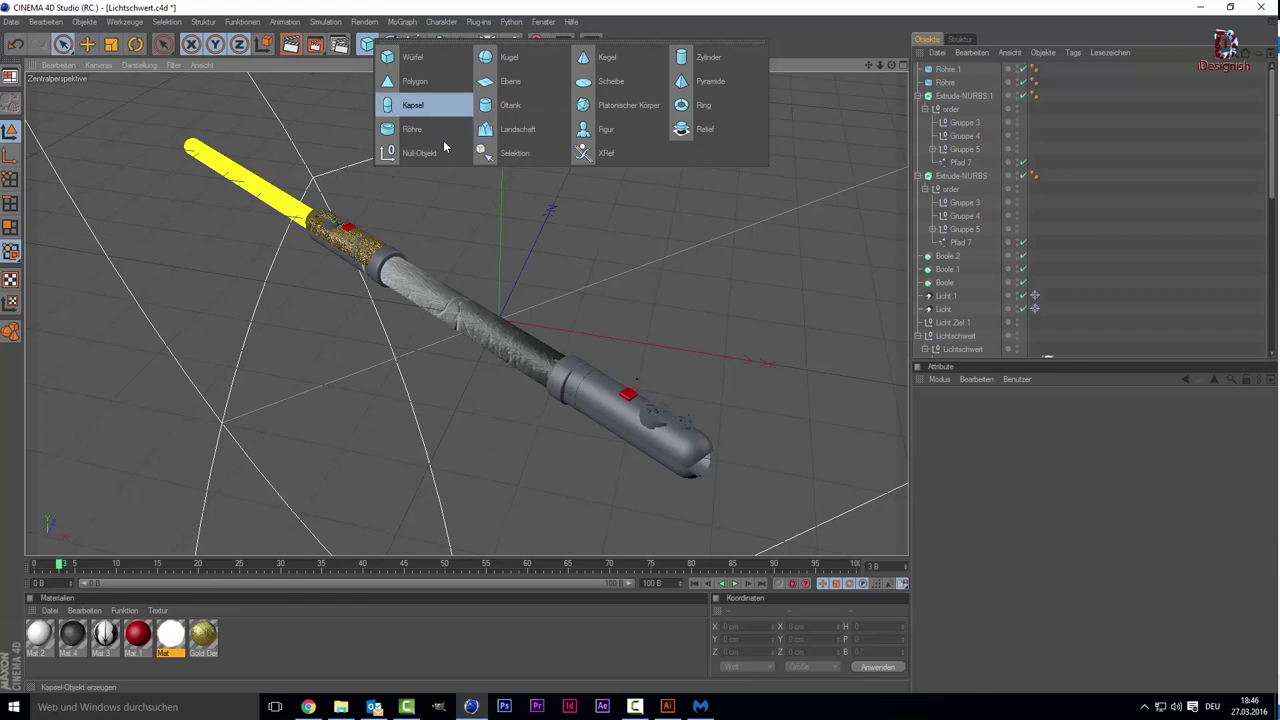
pyautogui.click(520, 90)
pyautogui.moveTo(497, 319); pyautogui.dragTo(465, 334)
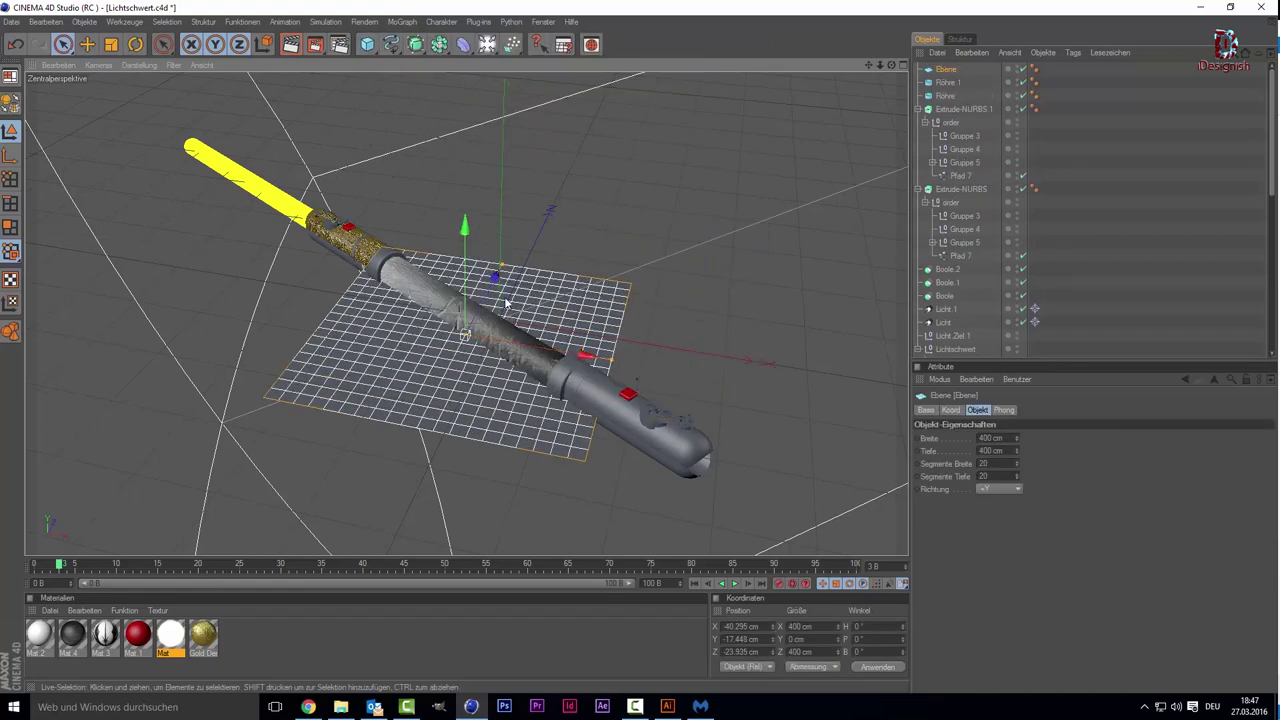
pyautogui.hotkey('ctrl', 'z')
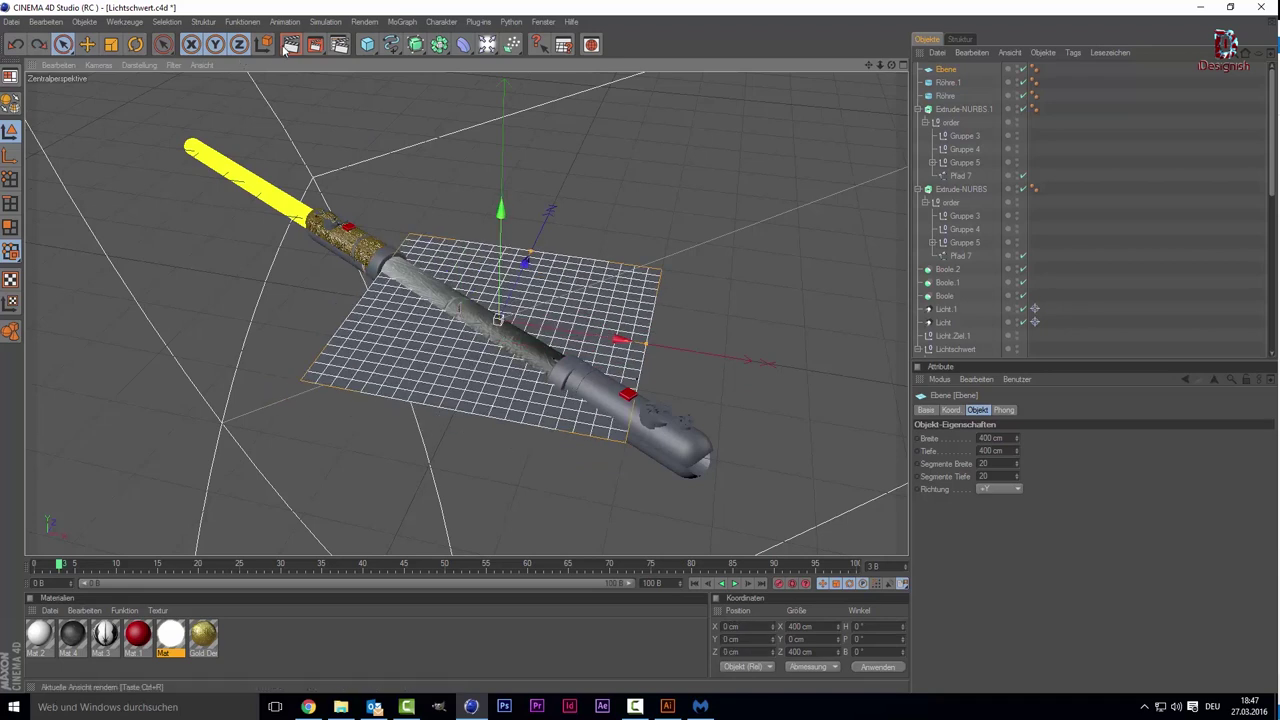
# Step: Scale the plane to about 3378 cm square and lower it to Y −86.525 cm beneath the saber
pyautogui.click(111, 44)
pyautogui.moveTo(500, 320); pyautogui.dragTo(760, 330)
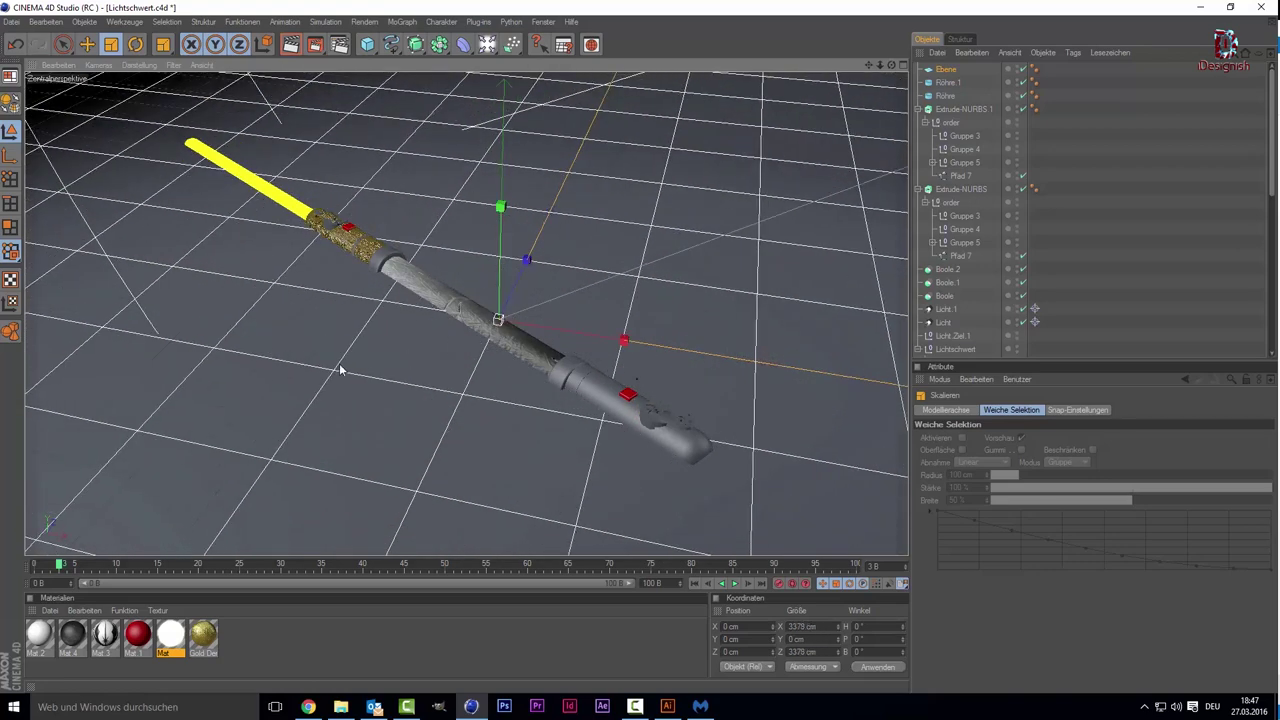
pyautogui.press('space')
pyautogui.moveTo(503, 268); pyautogui.dragTo(386, 313)
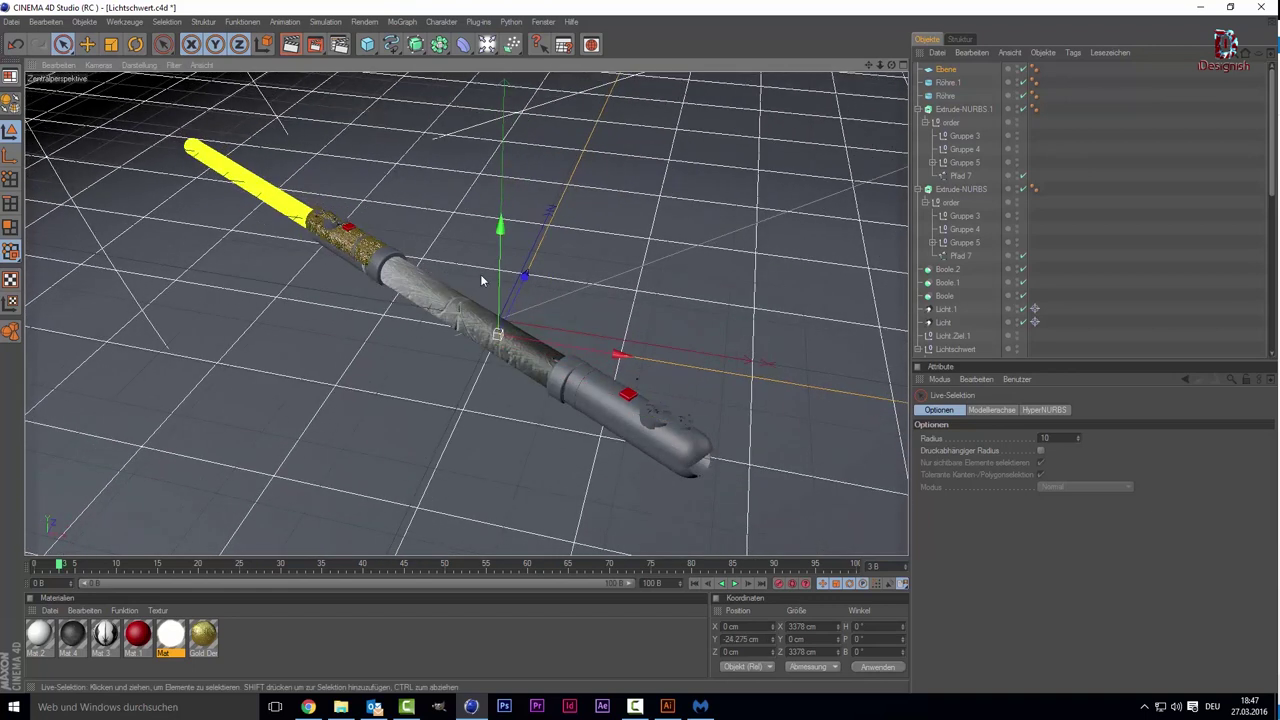
pyautogui.moveTo(493, 279); pyautogui.dragTo(500, 368)
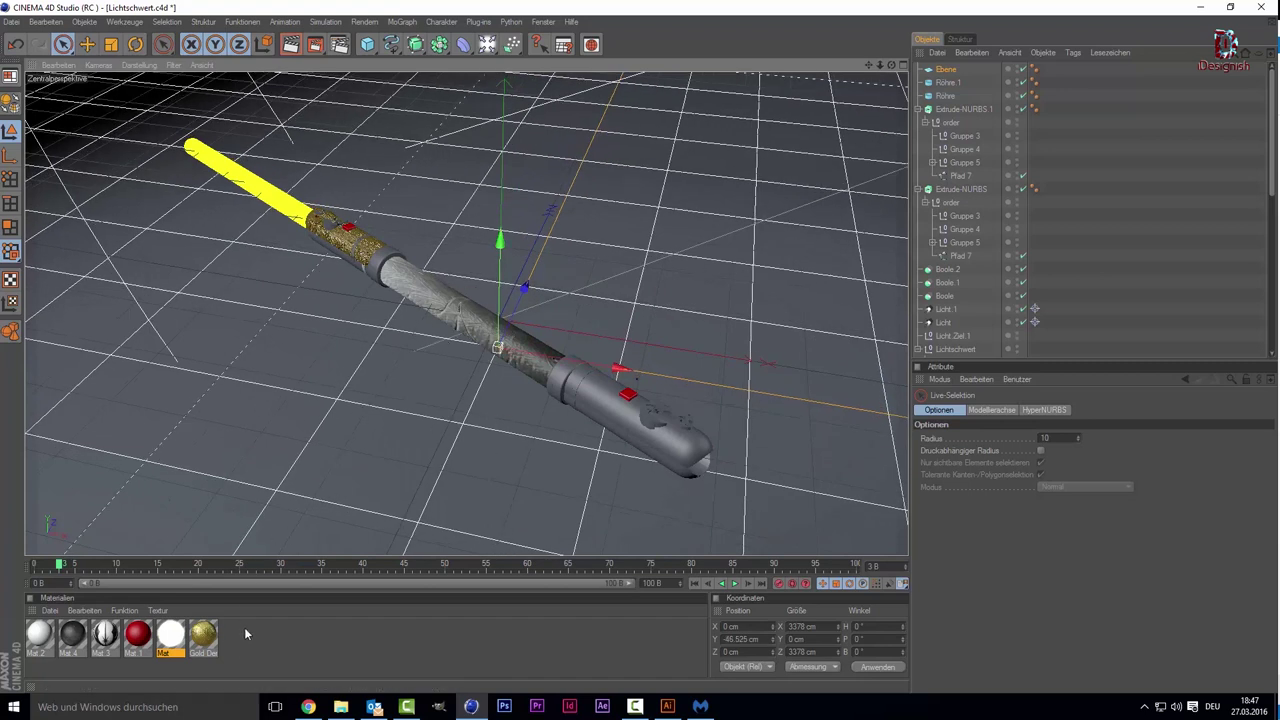
# Step: Create a new material Mat.5 and start loading an image as its colour texture
pyautogui.doubleClick(324, 648)
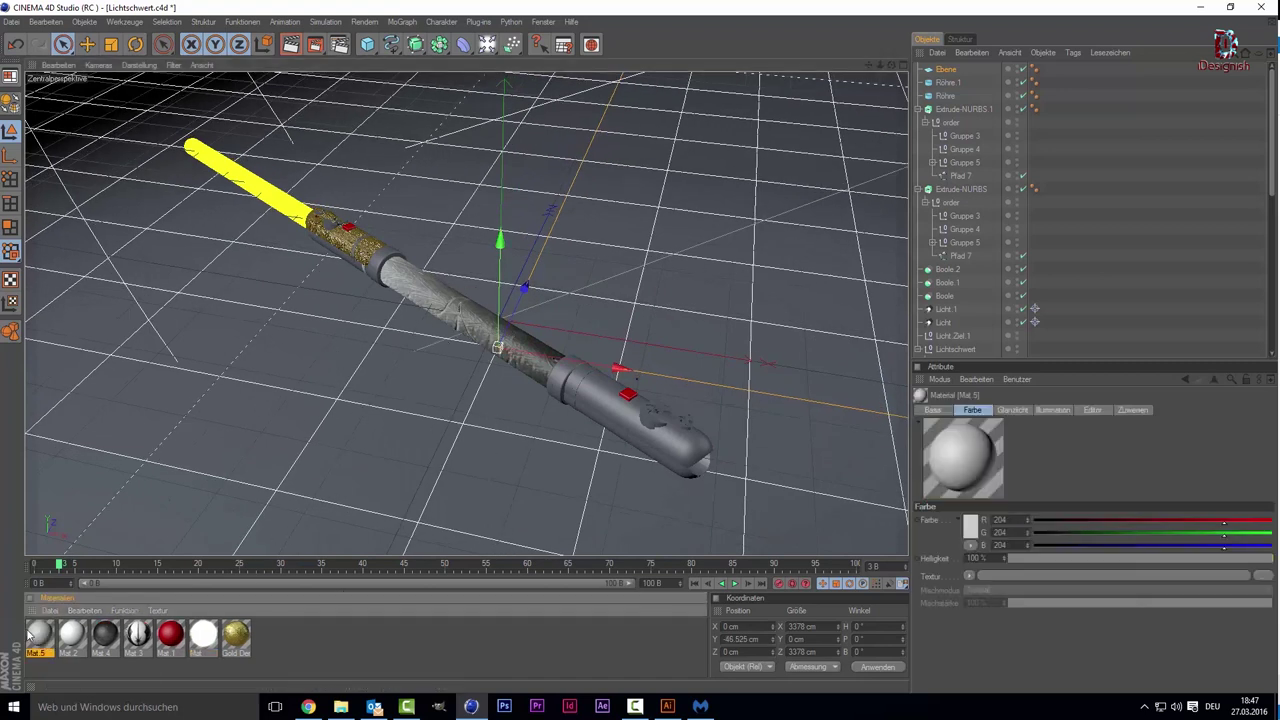
pyautogui.doubleClick(44, 648)
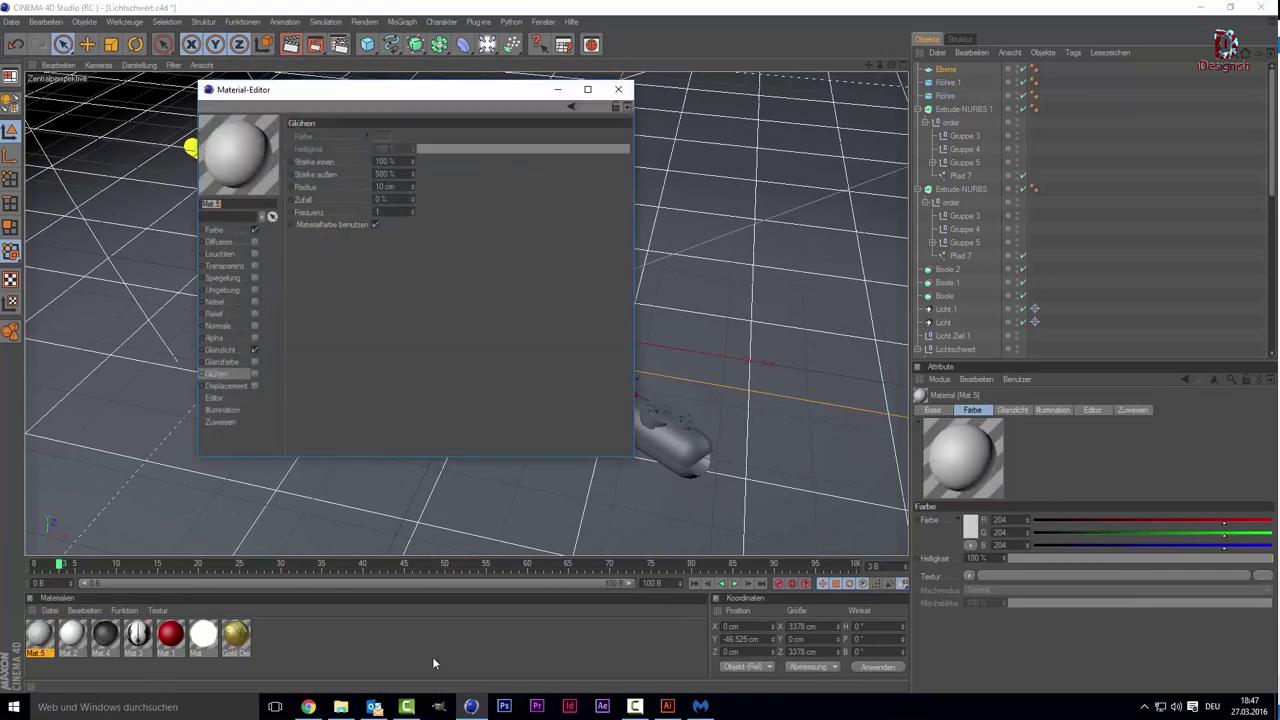
pyautogui.click(236, 231)
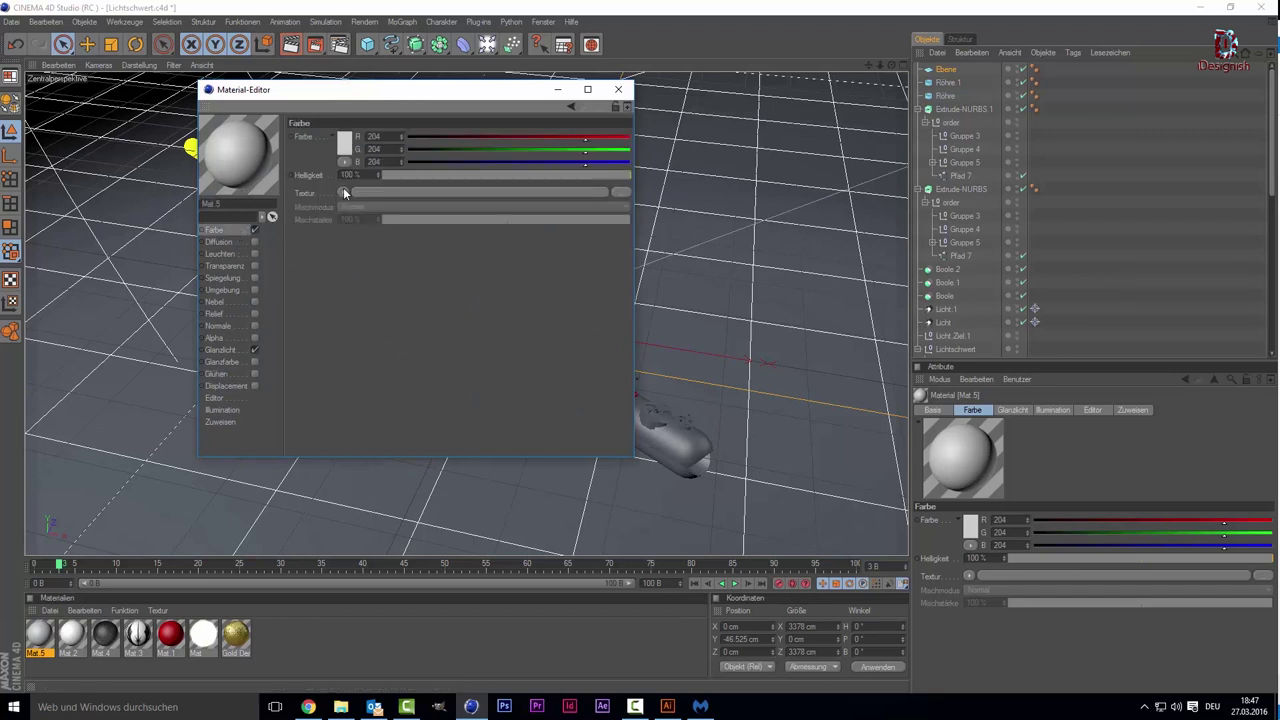
pyautogui.click(344, 192)
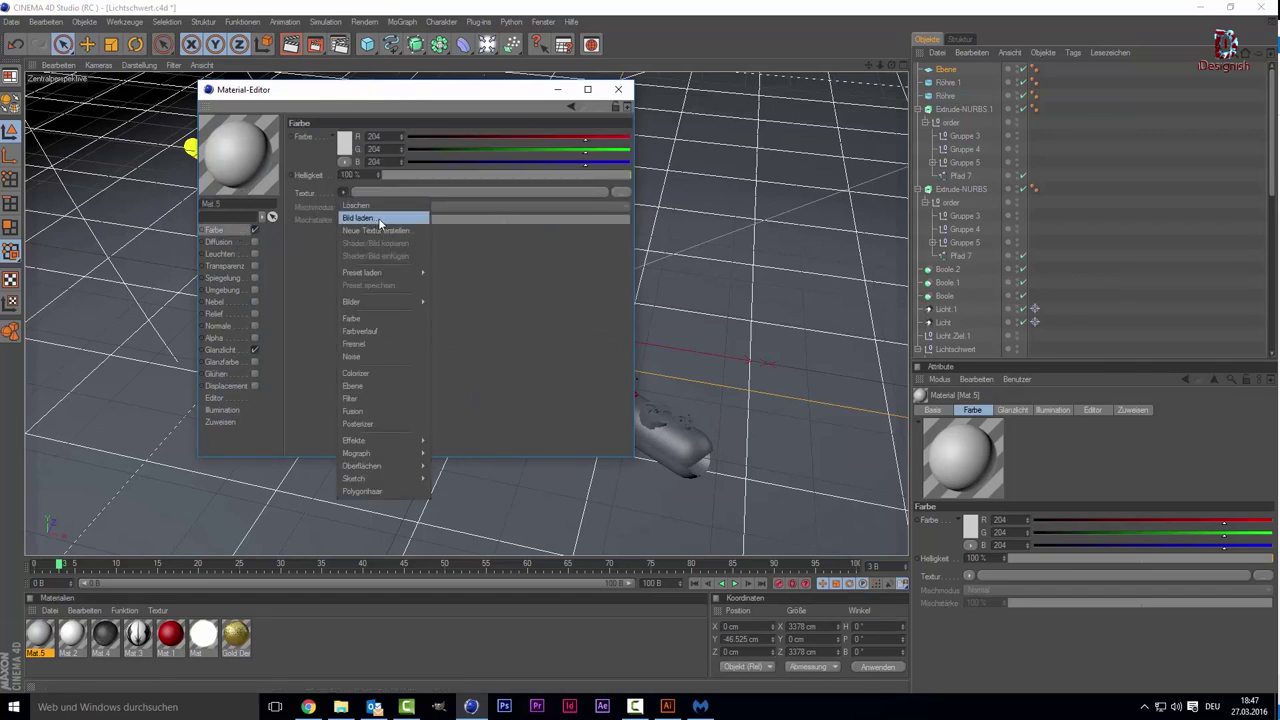
pyautogui.click(380, 220)
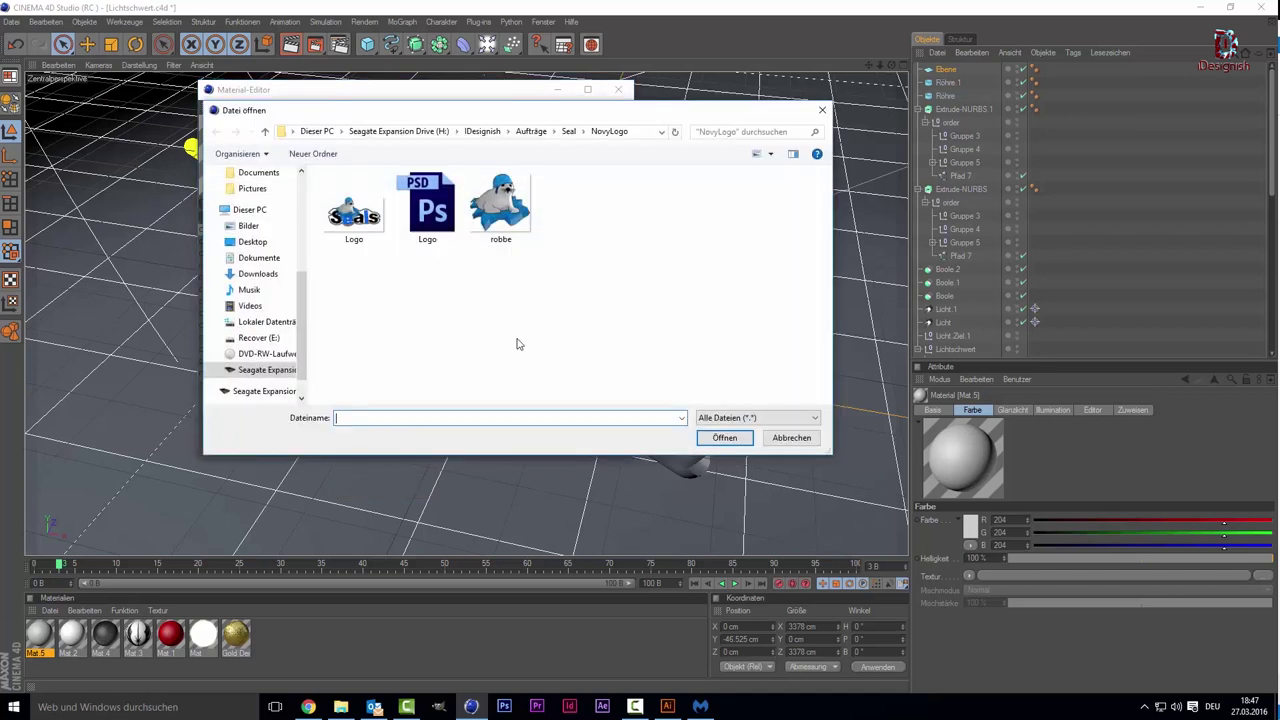
# Step: Browse from the Bilder and Aufträge folders up to the Seagate Expansion Drive (H:)
pyautogui.scroll(2, 258, 238)
pyautogui.scroll(1, 250, 225)
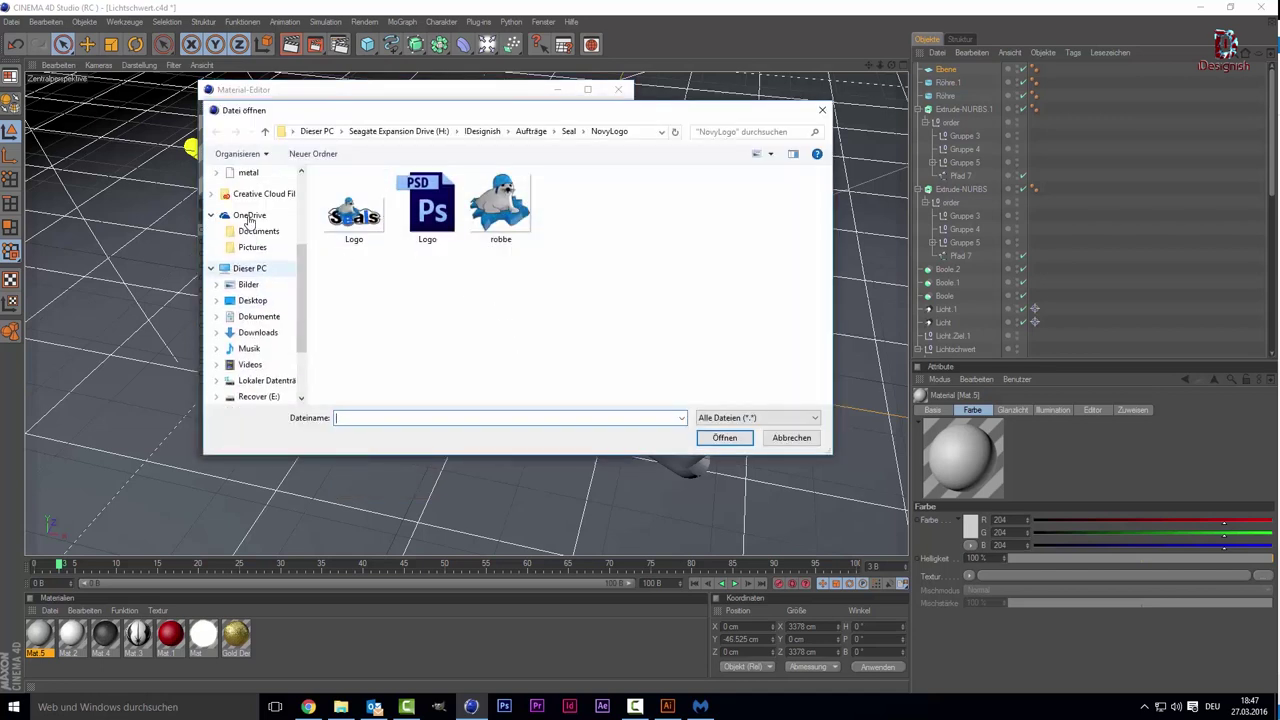
pyautogui.scroll(2, 258, 191)
pyautogui.scroll(2, 258, 194)
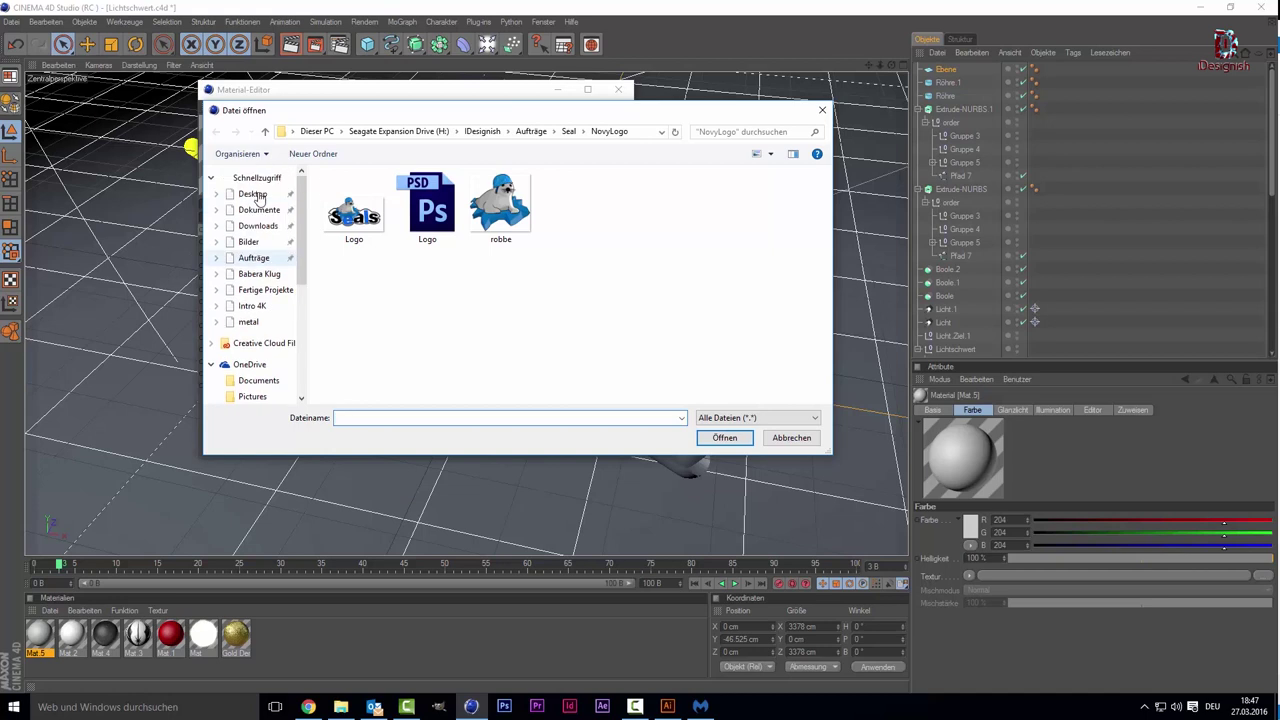
pyautogui.click(250, 242)
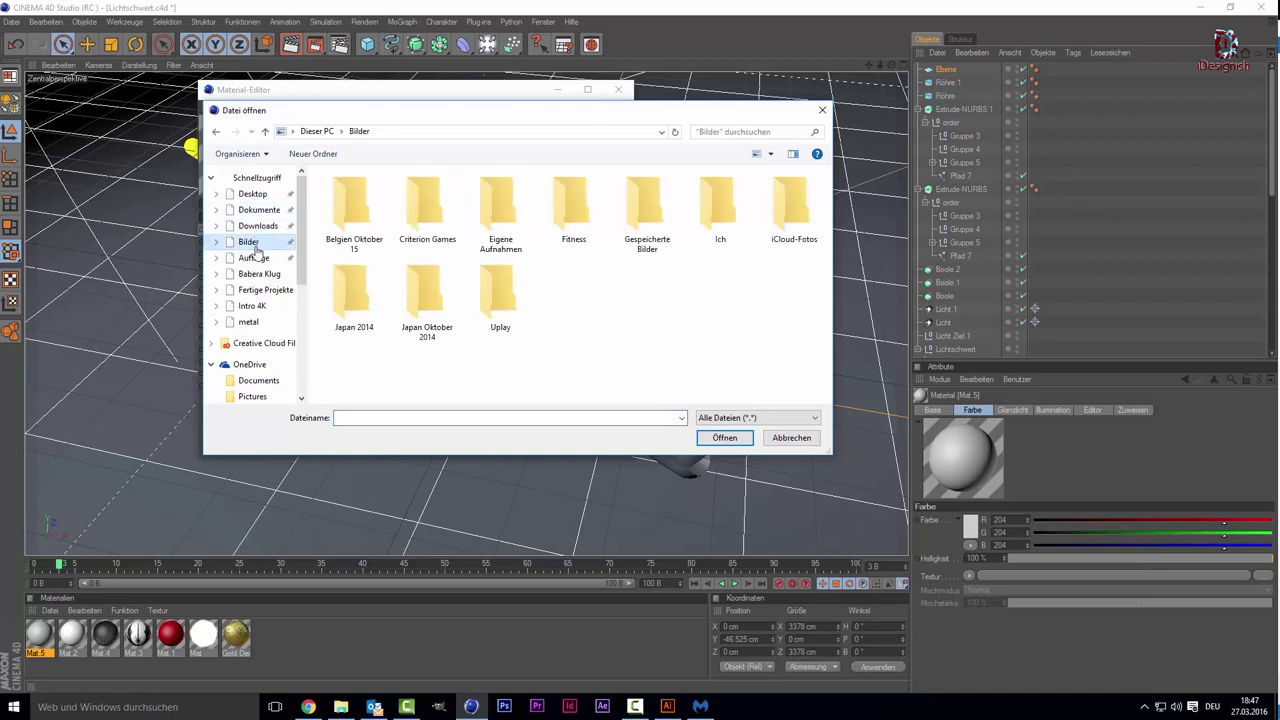
pyautogui.scroll(-2, 257, 250)
pyautogui.scroll(-1, 257, 252)
pyautogui.scroll(1, 270, 282)
pyautogui.scroll(1, 272, 286)
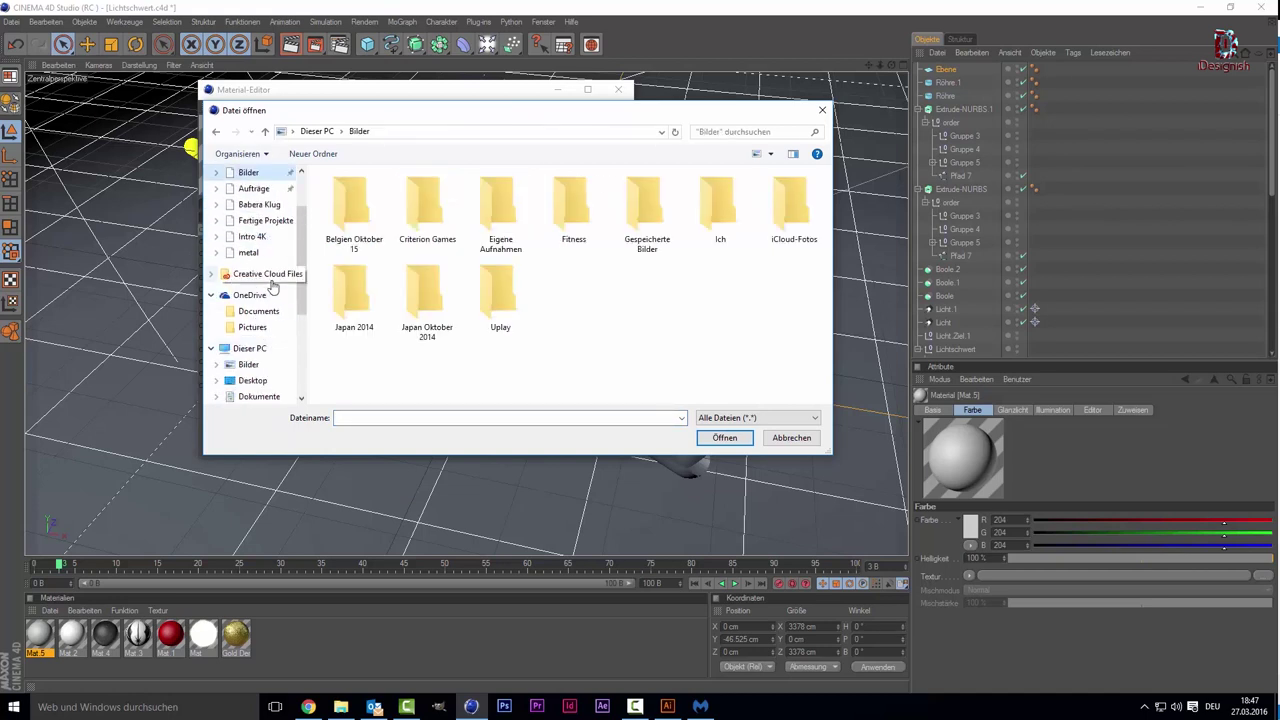
pyautogui.scroll(1, 265, 260)
pyautogui.click(254, 220)
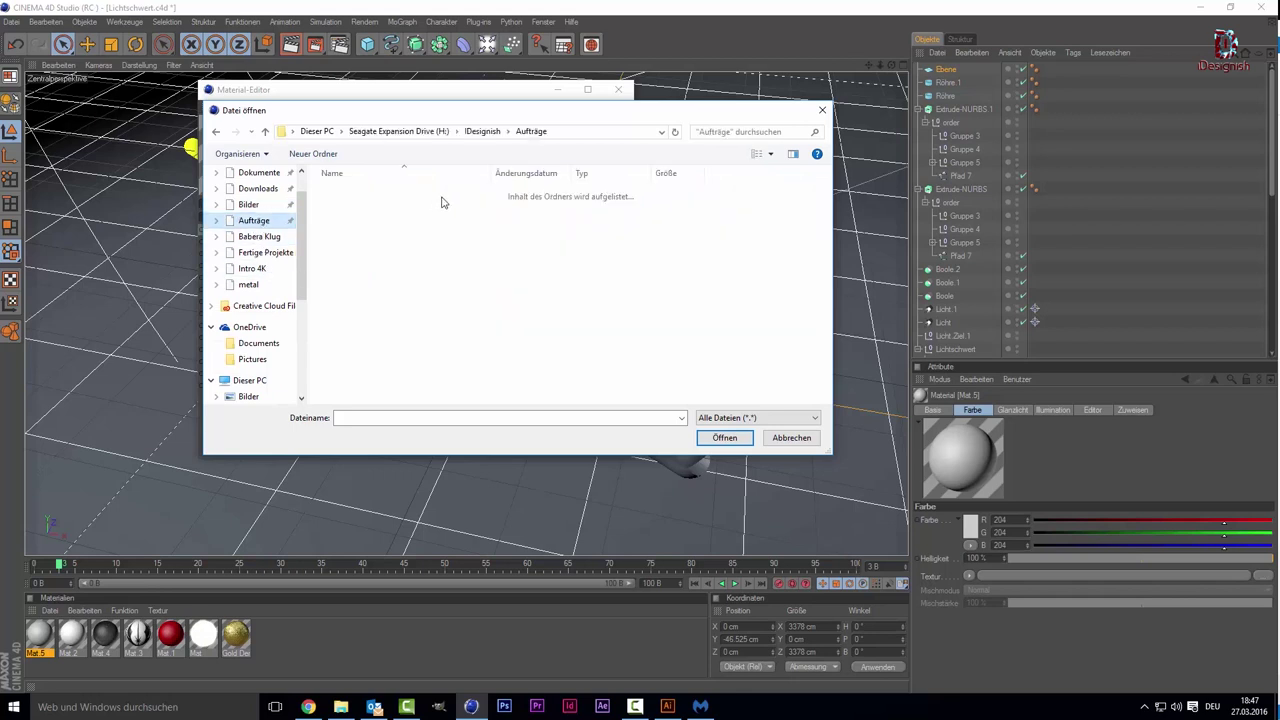
pyautogui.click(400, 131)
# Step: Load metal-holes-x.png from IDesignish's Textures metal folder as the colour texture, without copying it
pyautogui.doubleClick(414, 248)
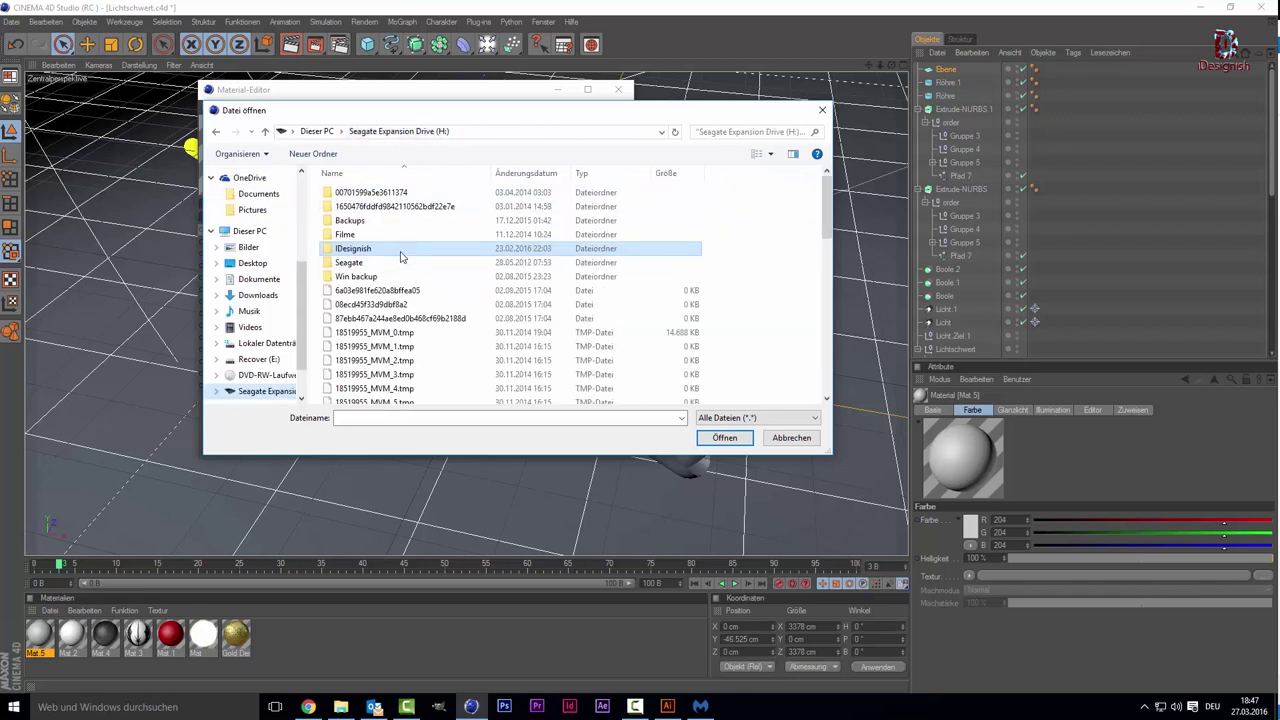
pyautogui.scroll(-1, 400, 258)
pyautogui.scroll(-1, 400, 258)
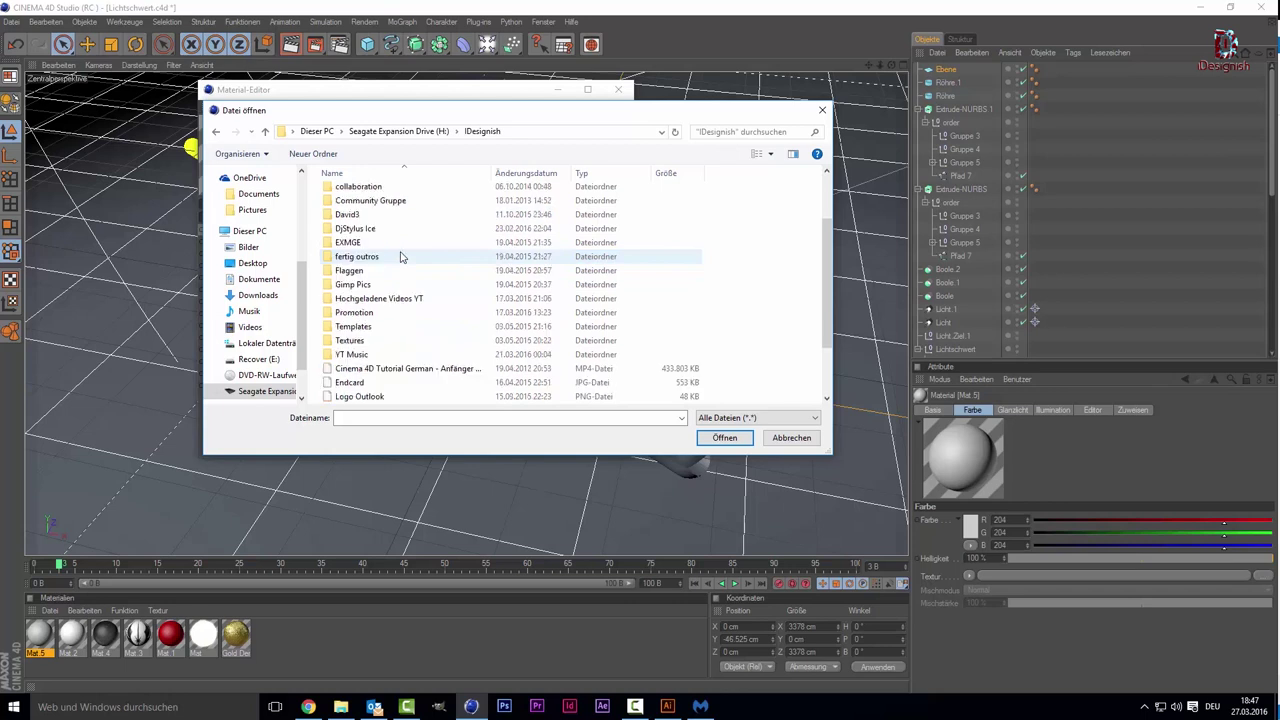
pyautogui.scroll(2, 400, 258)
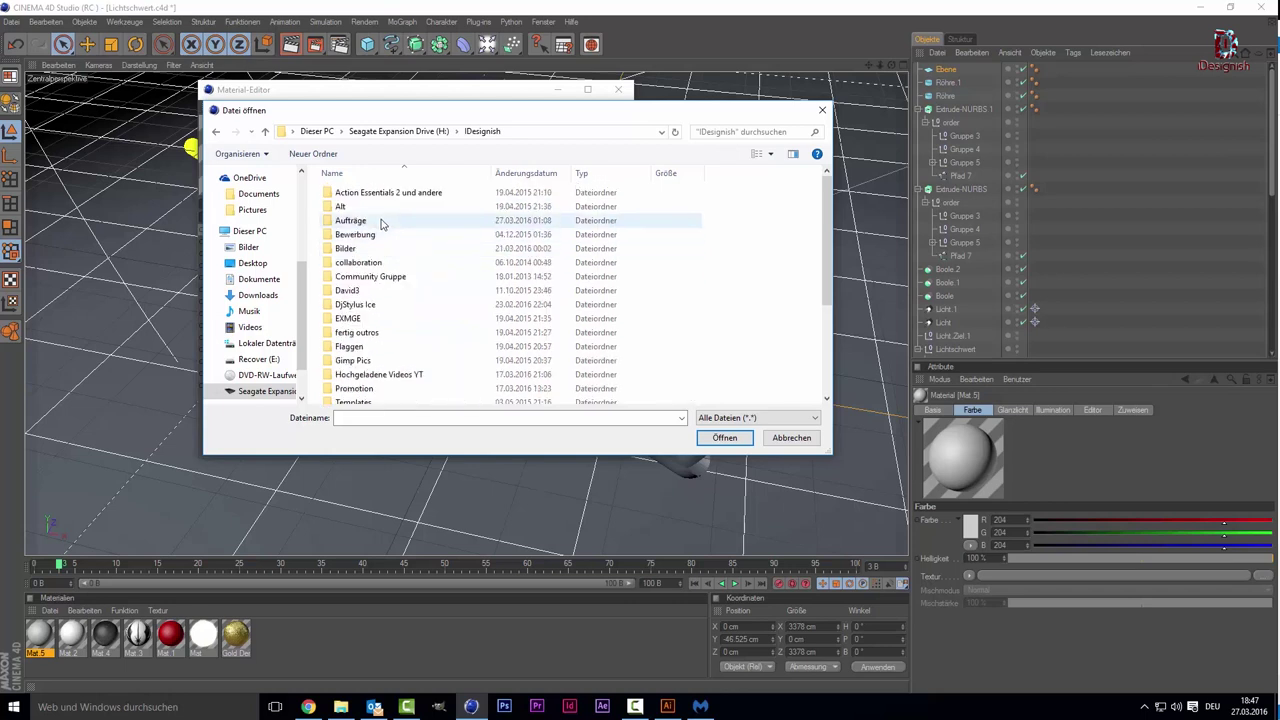
pyautogui.scroll(-1, 385, 262)
pyautogui.scroll(-1, 390, 290)
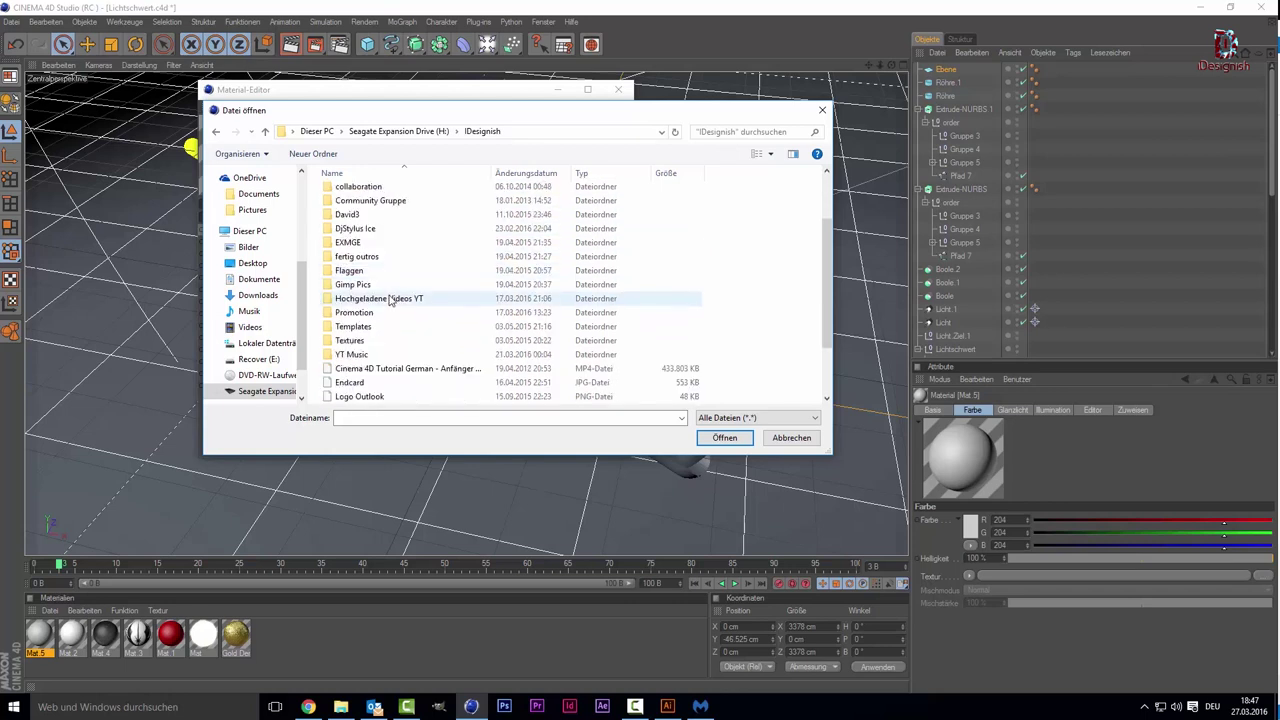
pyautogui.click(390, 341)
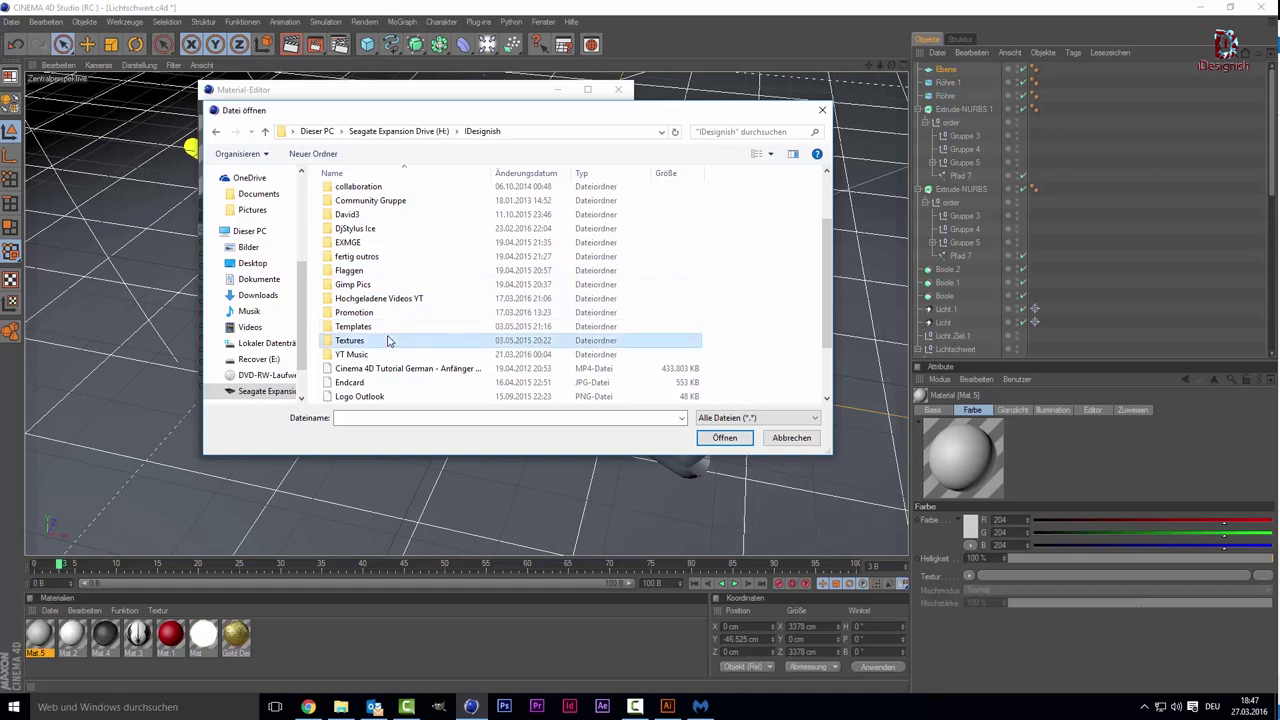
pyautogui.doubleClick(390, 341)
pyautogui.doubleClick(380, 289)
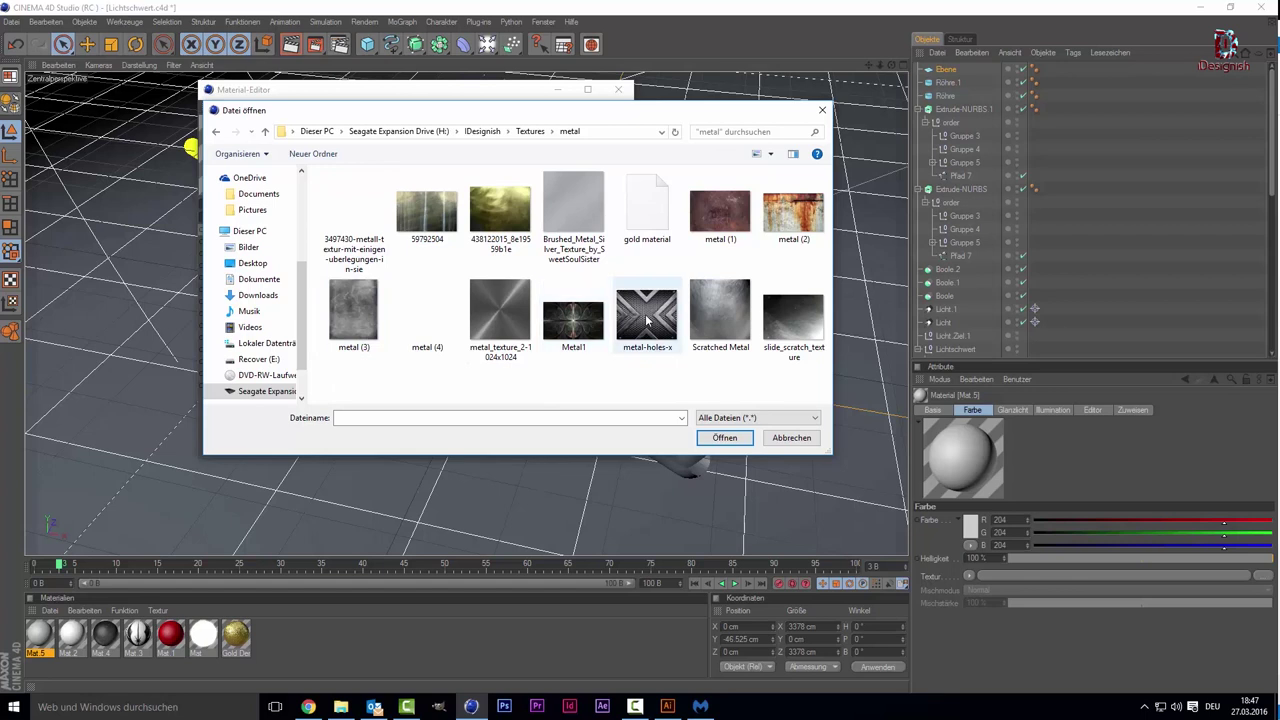
pyautogui.doubleClick(646, 315)
pyautogui.click(732, 399)
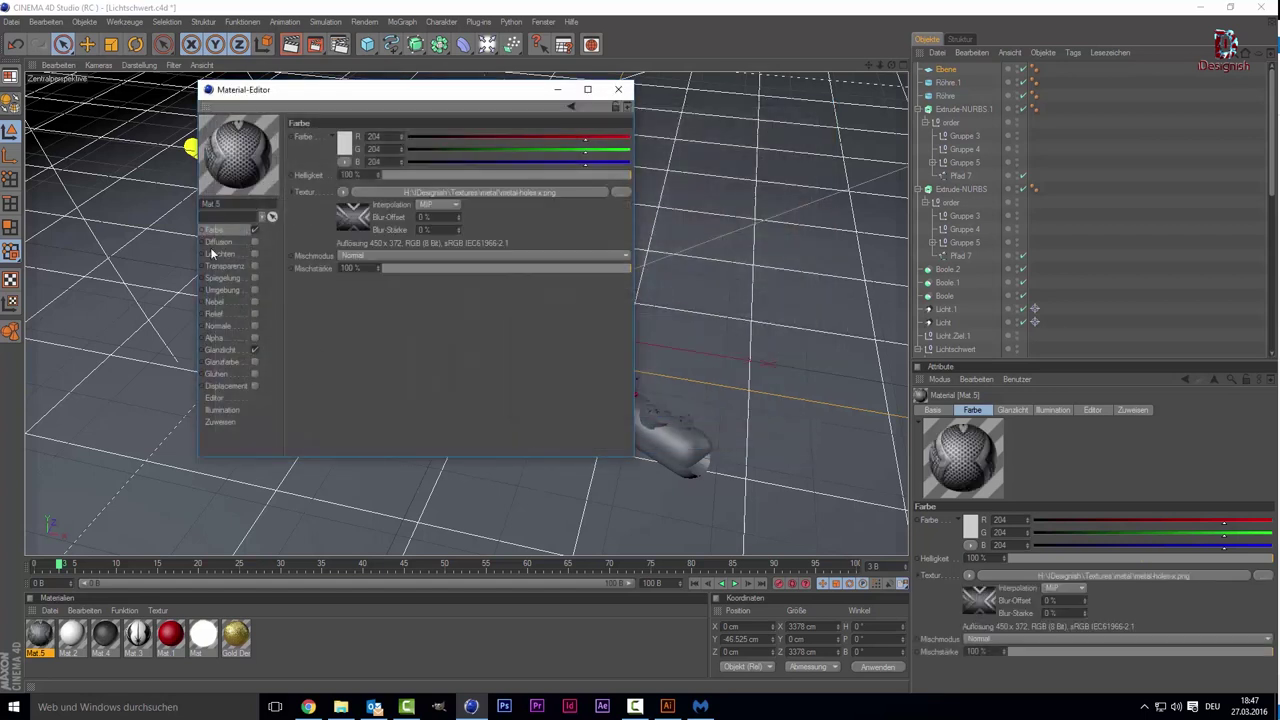
# Step: Enable Relief on Mat.5 and load metal-holes-x.png as its relief texture
pyautogui.click(255, 314)
pyautogui.click(347, 167)
pyautogui.click(366, 193)
pyautogui.doubleClick(631, 323)
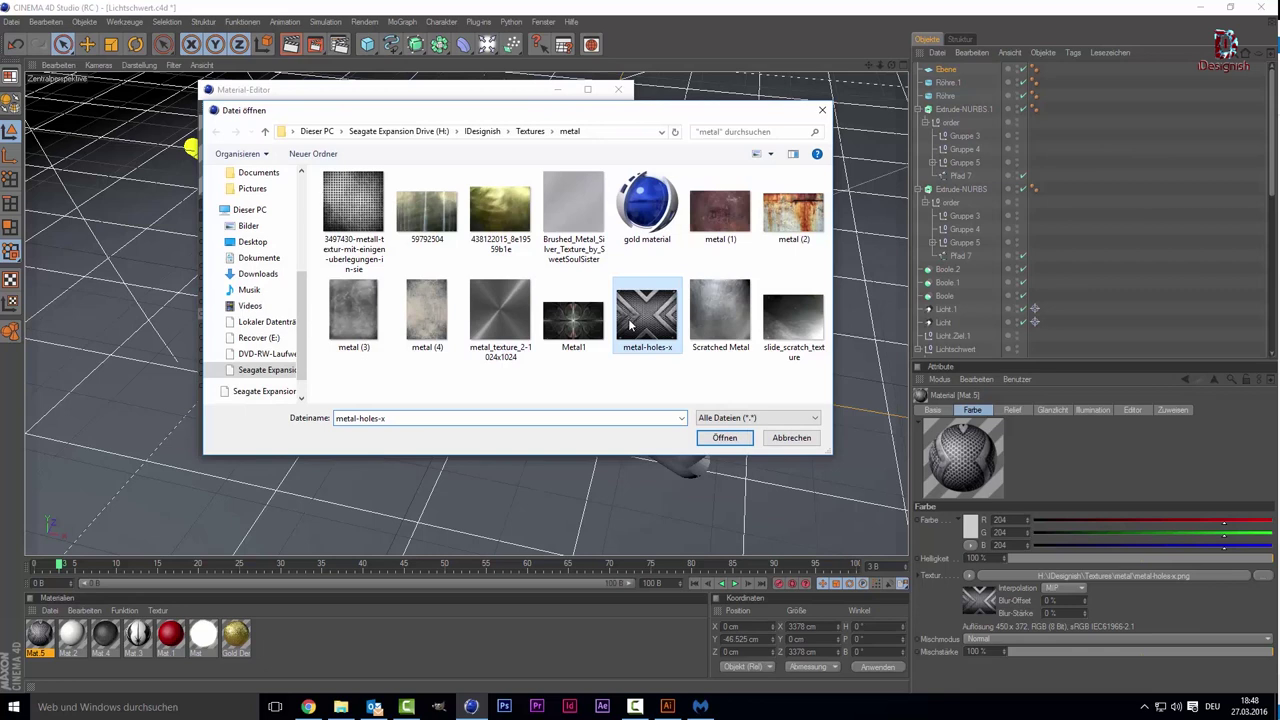
pyautogui.click(729, 400)
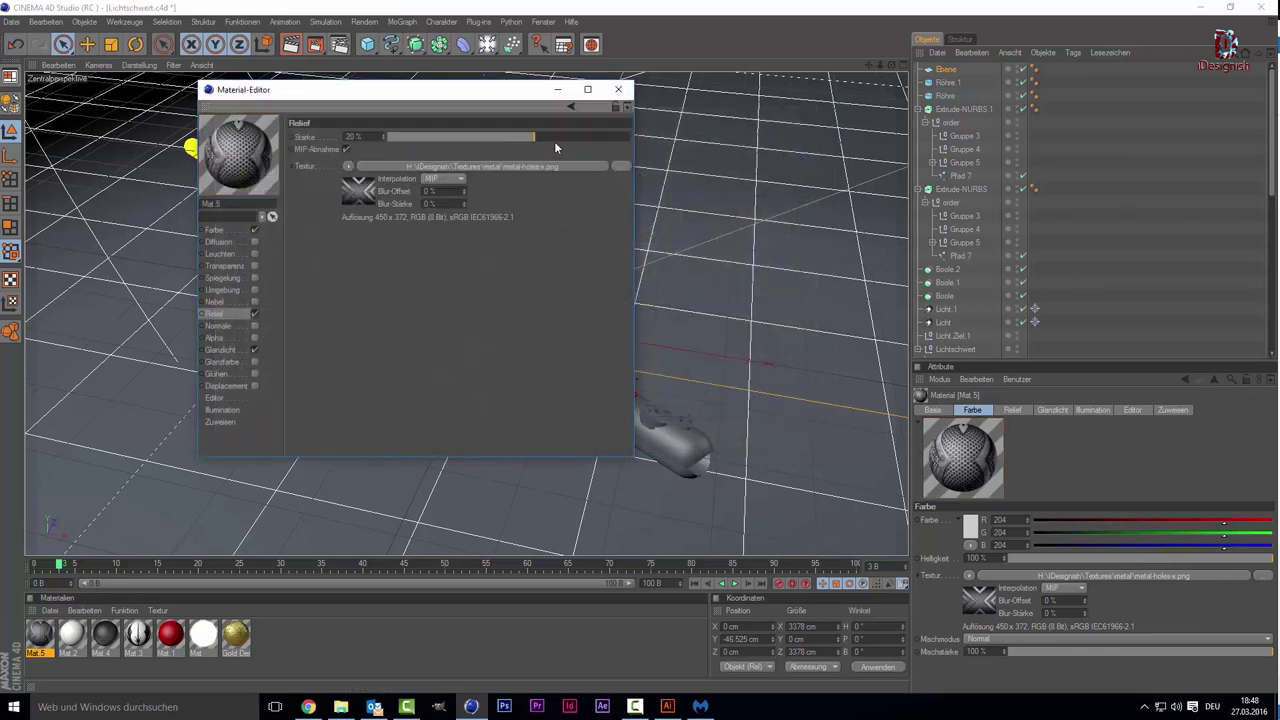
# Step: Close the material editor and apply Mat.5 to the floor plane
pyautogui.click(618, 89)
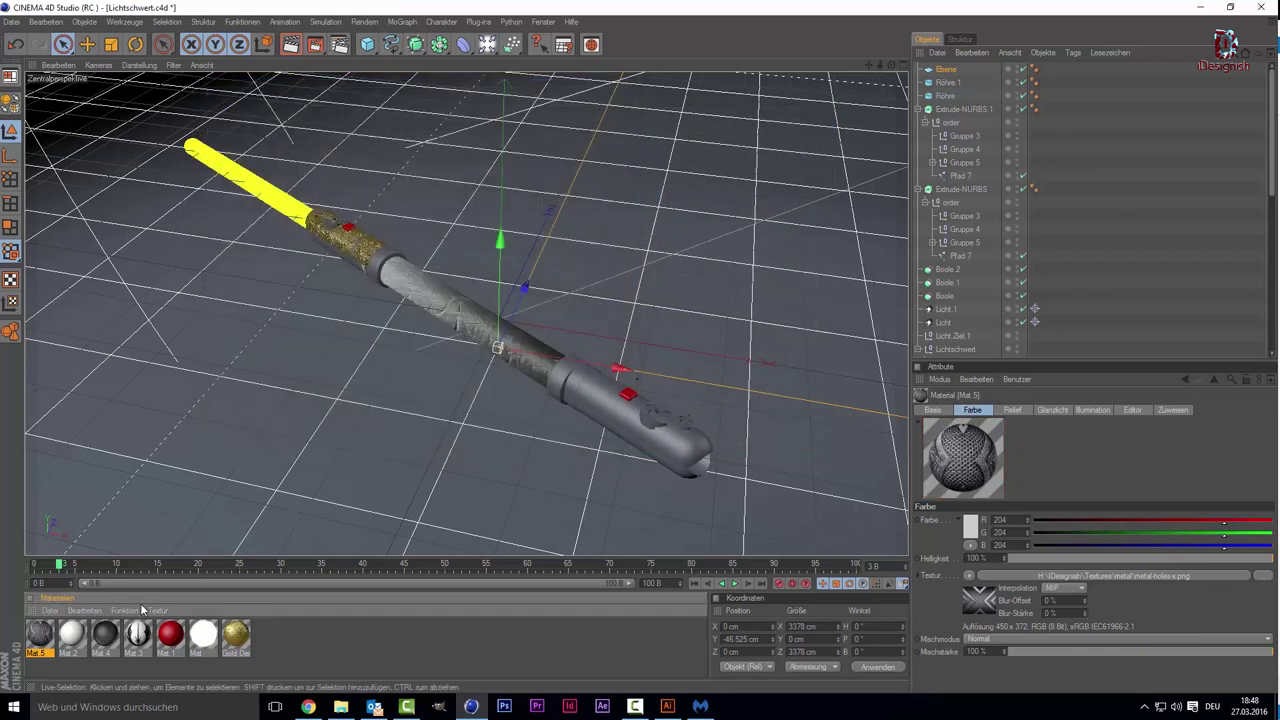
pyautogui.moveTo(273, 426); pyautogui.dragTo(280, 424)
pyautogui.scroll(-2, 281, 428)
pyautogui.scroll(-1, 281, 428)
pyautogui.scroll(-2, 290, 390)
pyautogui.scroll(-2, 290, 383)
pyautogui.scroll(-1, 290, 383)
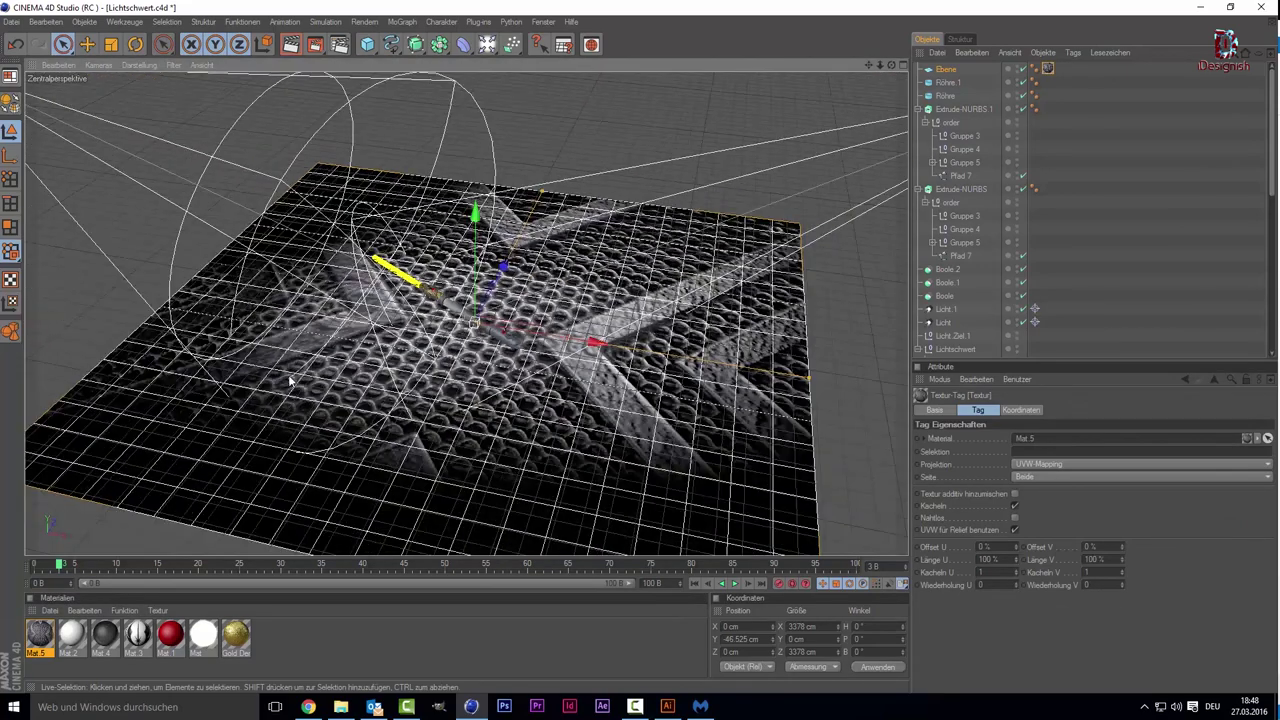
pyautogui.click(463, 405)
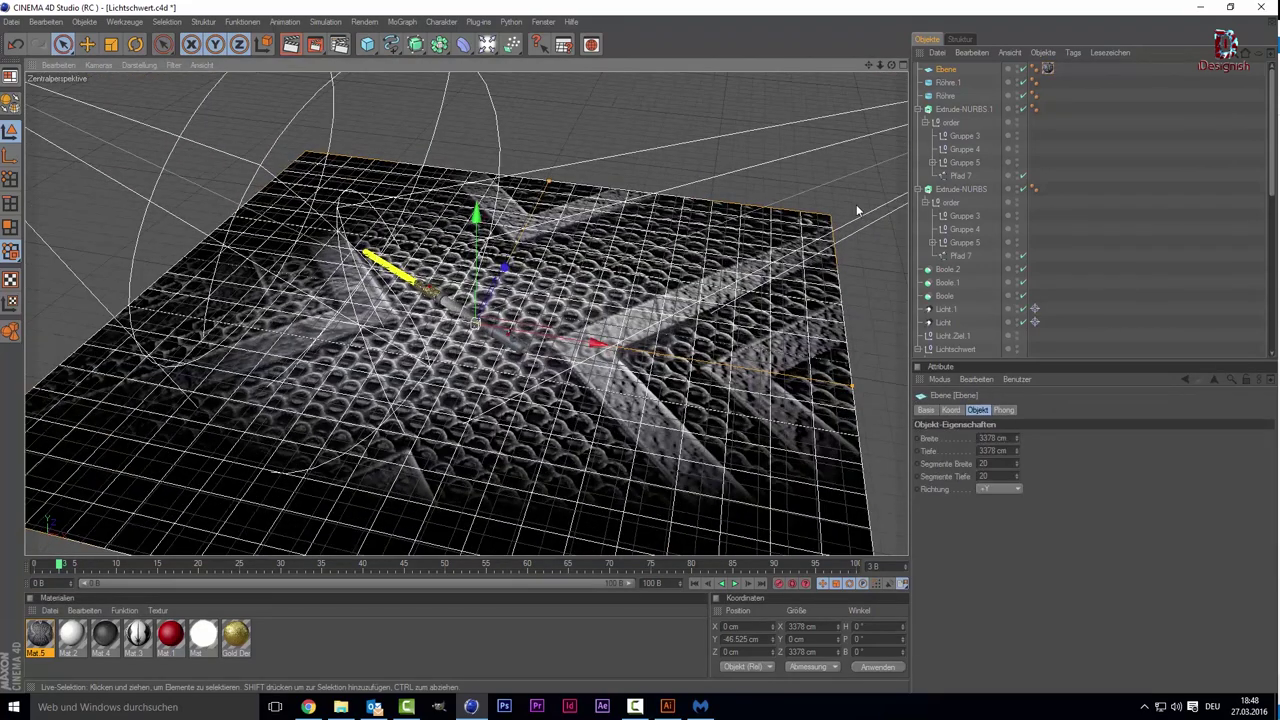
# Step: Try Fläche-Mapping and then Quader-Mapping projection on the floor's texture tag
pyautogui.click(1048, 68)
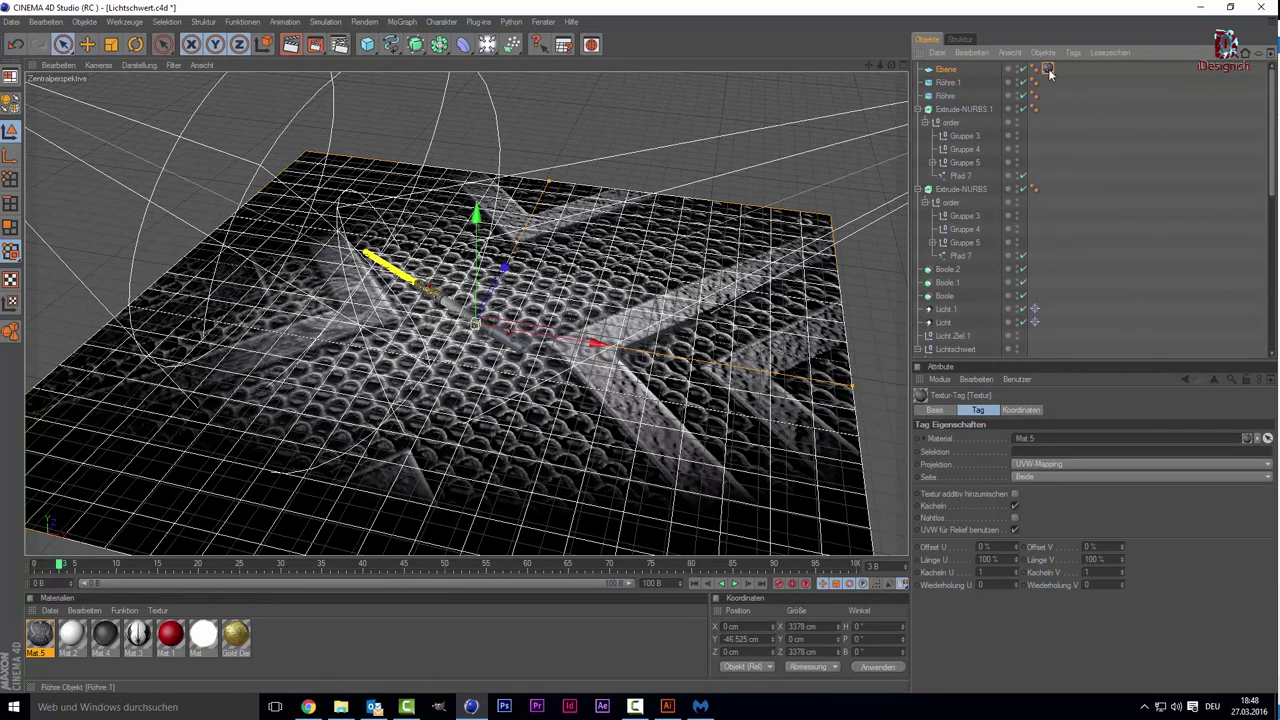
pyautogui.click(1025, 464)
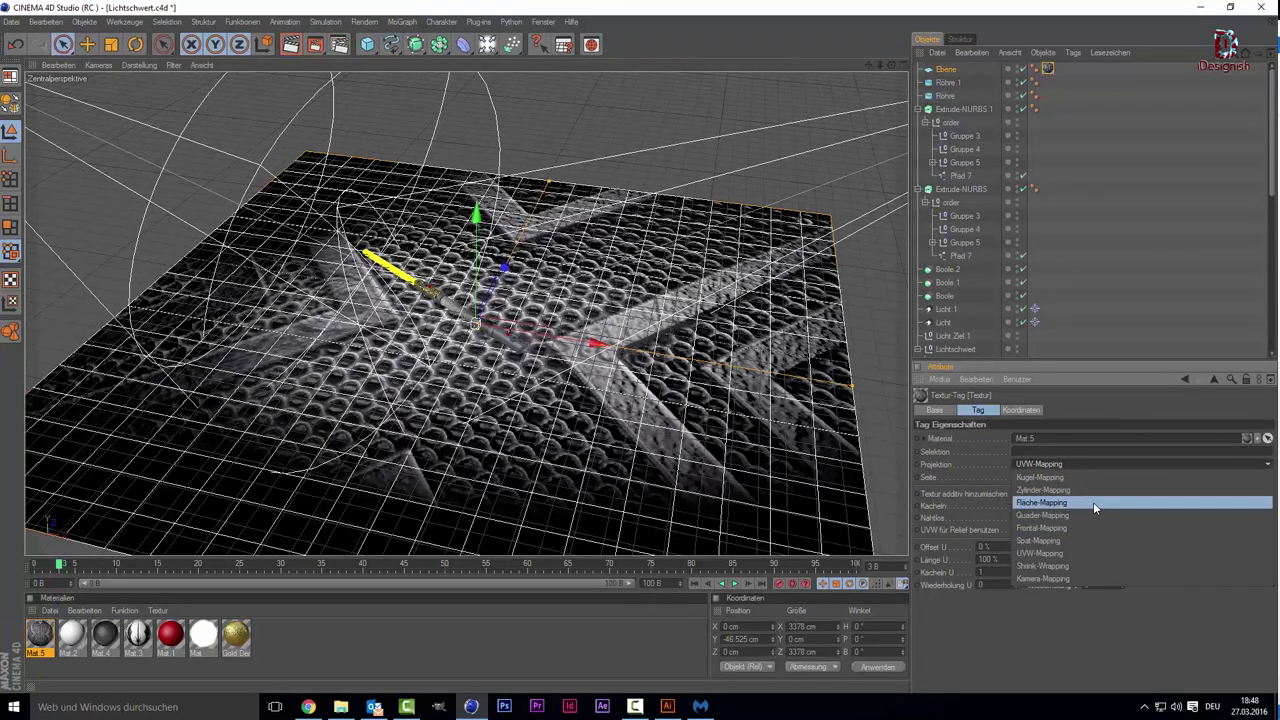
pyautogui.click(1093, 502)
pyautogui.scroll(5, 614, 446)
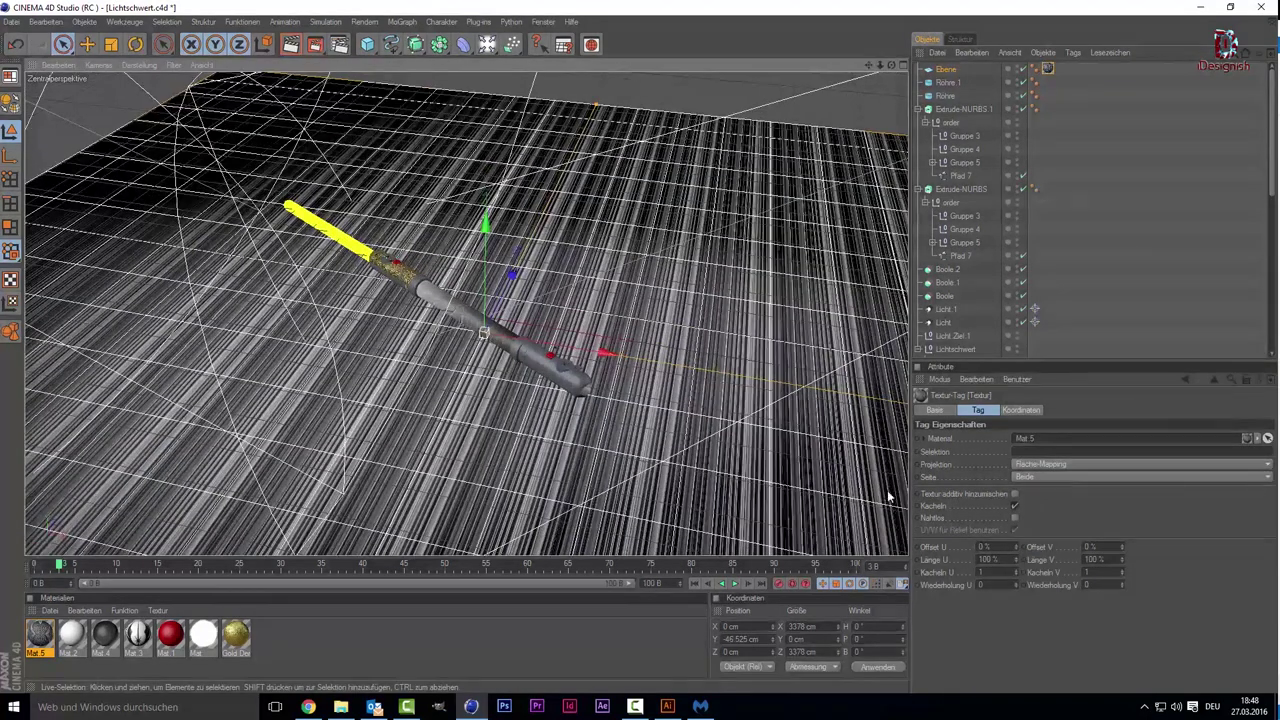
pyautogui.scroll(3, 614, 446)
pyautogui.click(1070, 464)
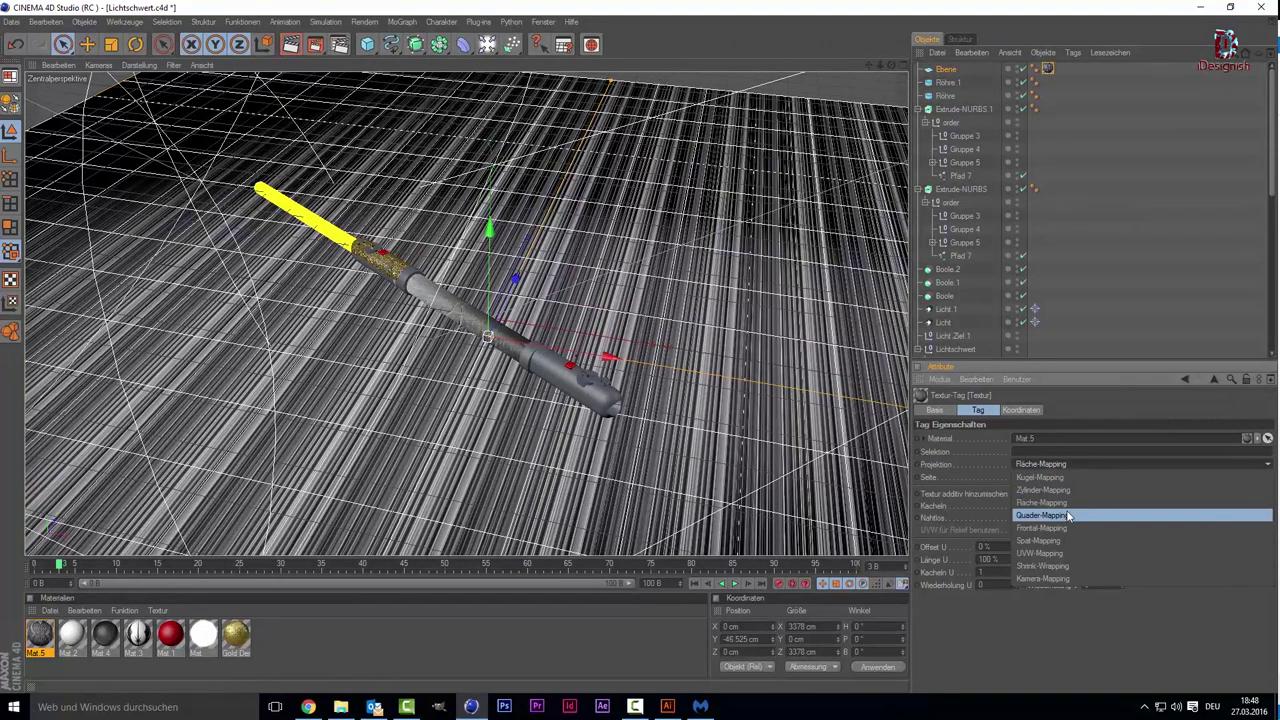
pyautogui.click(1068, 515)
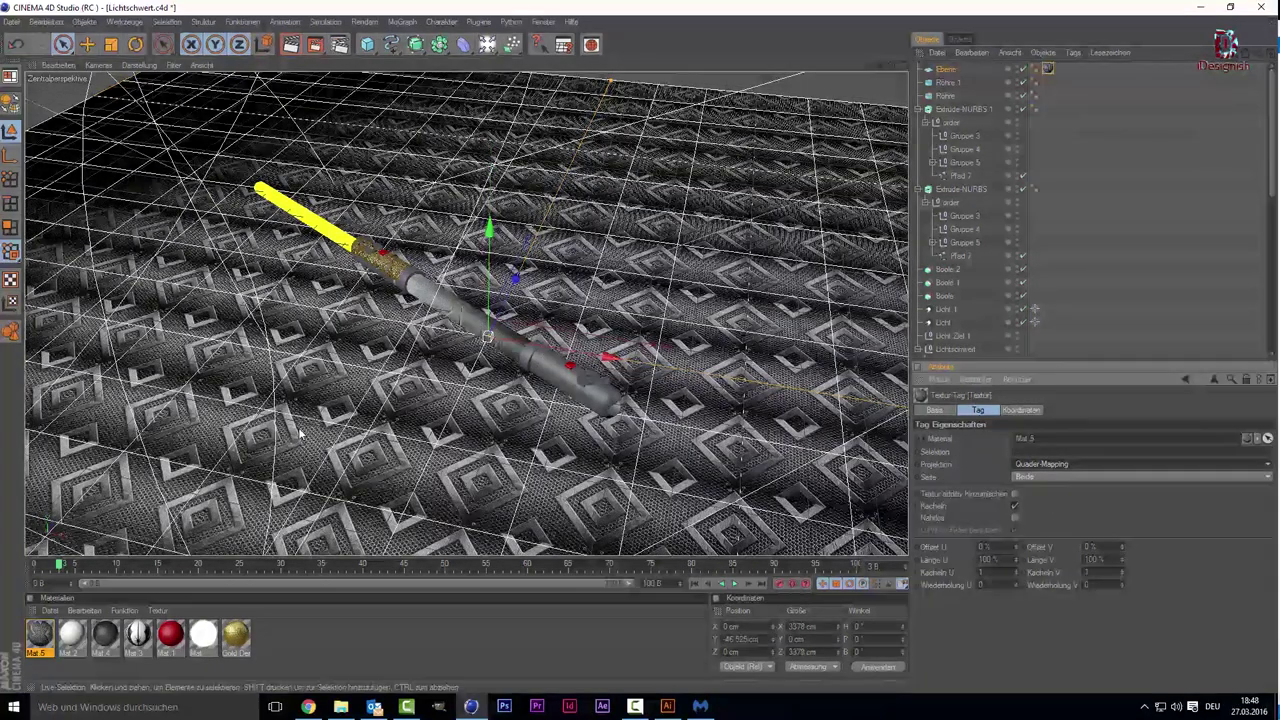
pyautogui.scroll(2, 600, 450)
pyautogui.scroll(1, 450, 440)
pyautogui.scroll(2, 312, 425)
# Step: Set the floor texture tag back to UVW-Mapping and view the whole perforated floor
pyautogui.keyDown('alt'); pyautogui.moveTo(312, 425); pyautogui.dragTo(680, 537); pyautogui.keyUp('alt')
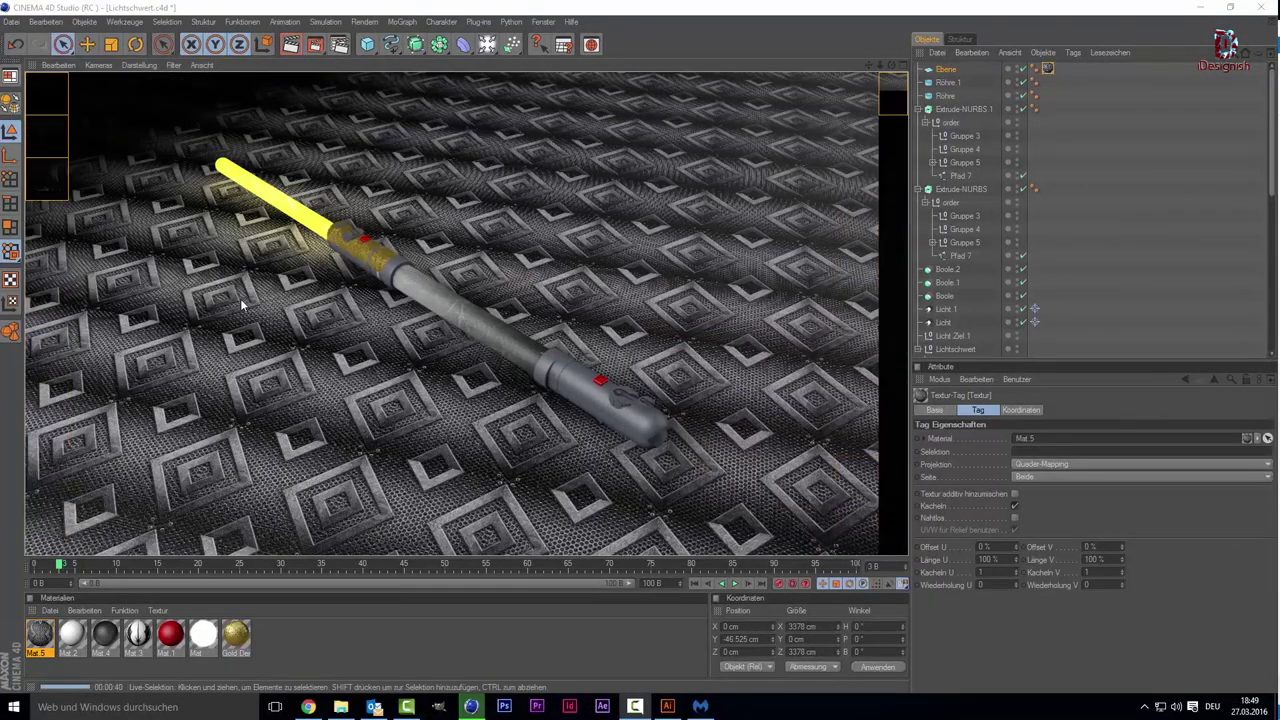
pyautogui.click(310, 360)
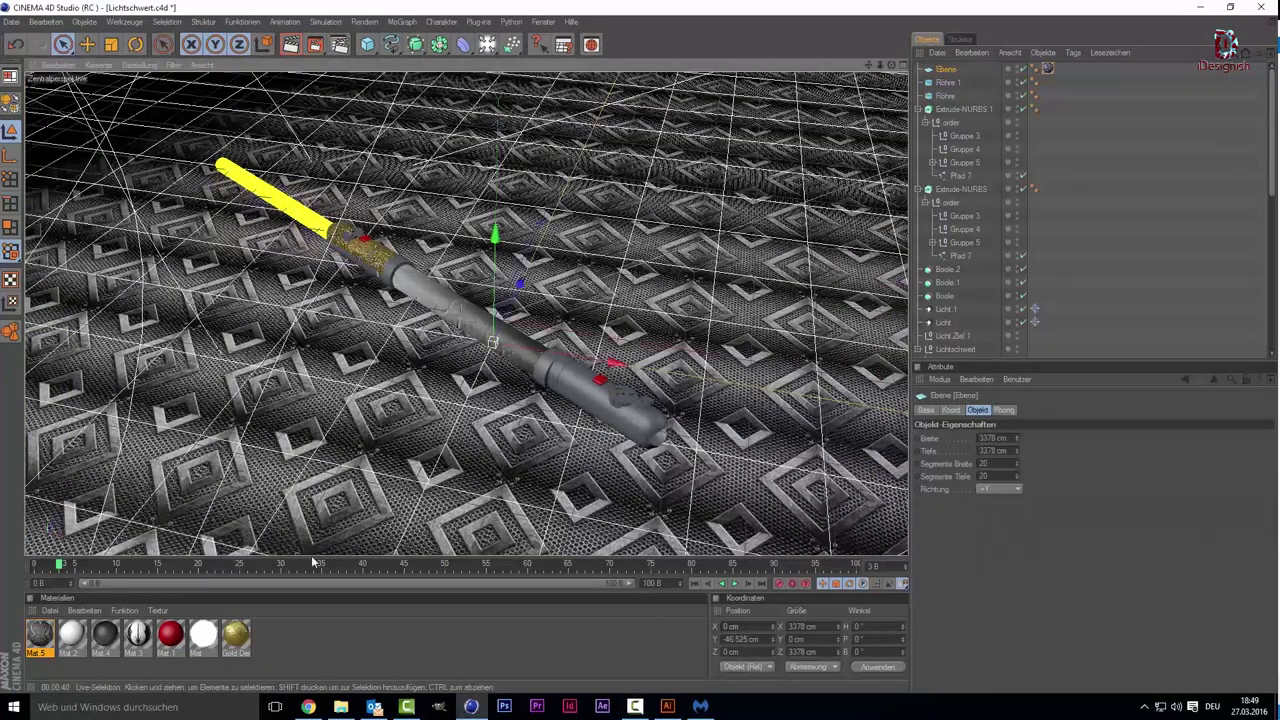
pyautogui.click(1046, 68)
pyautogui.click(1052, 465)
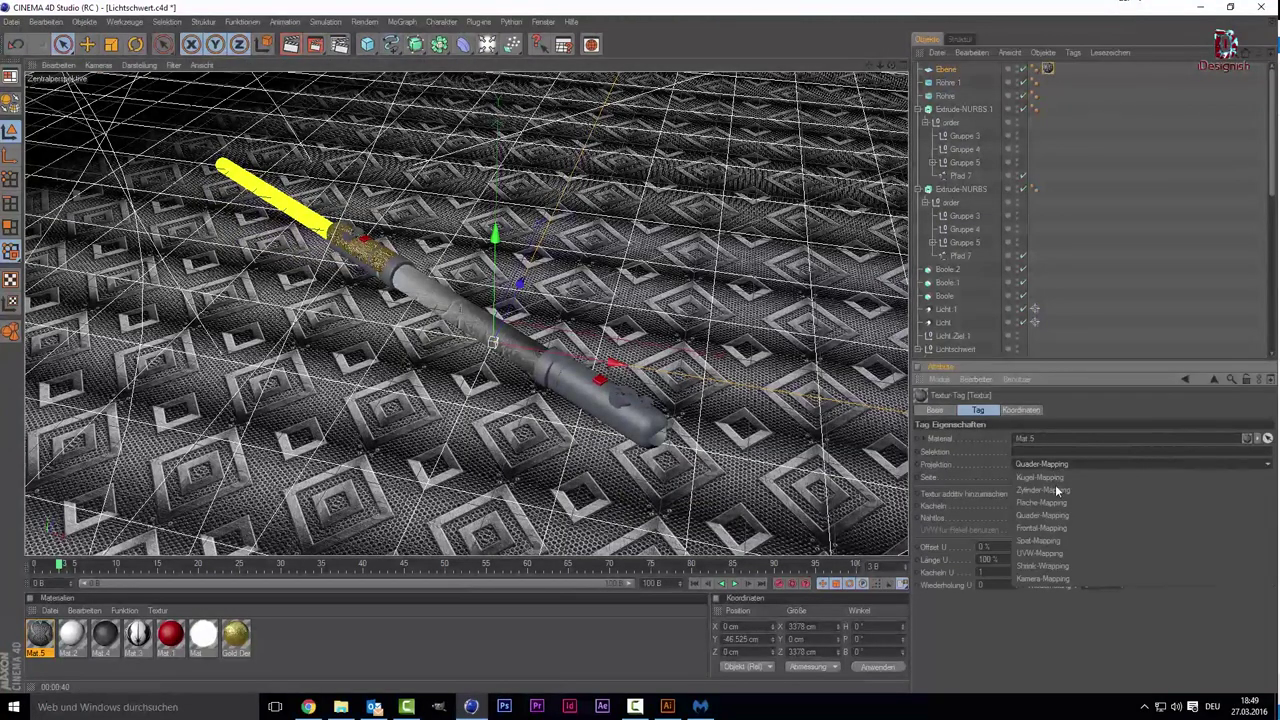
pyautogui.click(1040, 553)
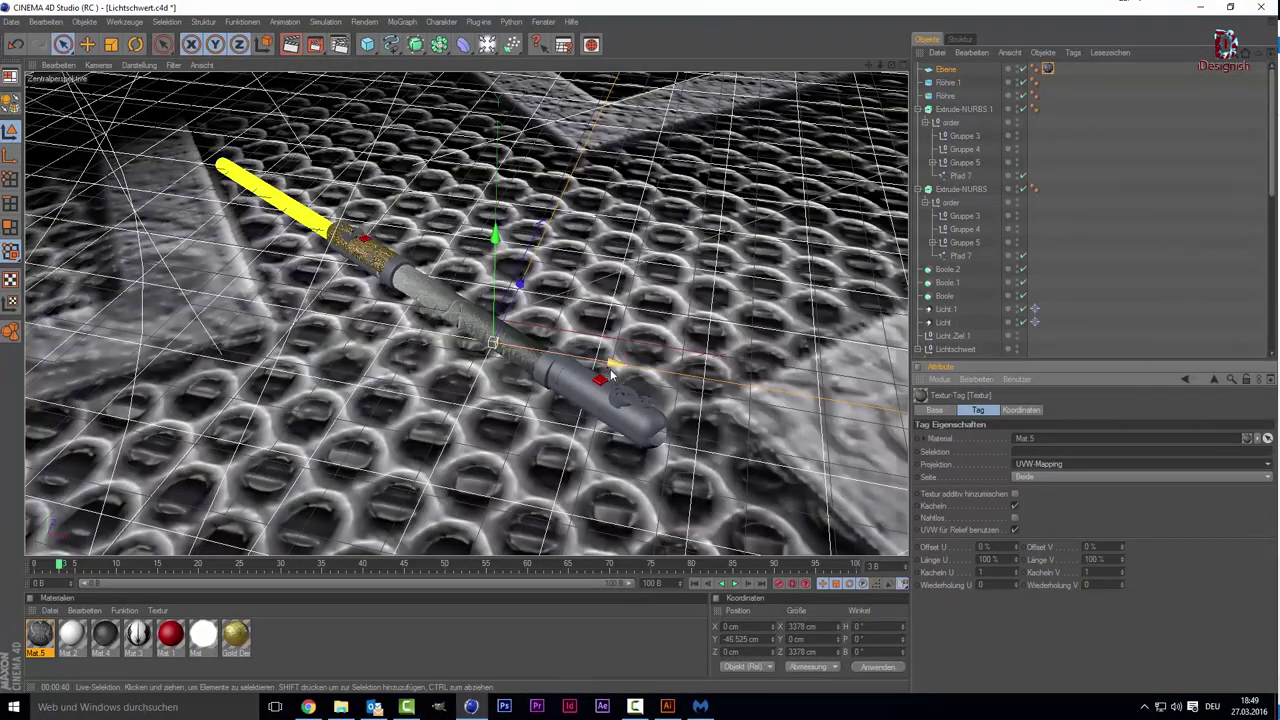
pyautogui.scroll(-5, 612, 372)
pyautogui.keyDown('alt'); pyautogui.moveTo(580, 360); pyautogui.dragTo(612, 372); pyautogui.keyUp('alt')
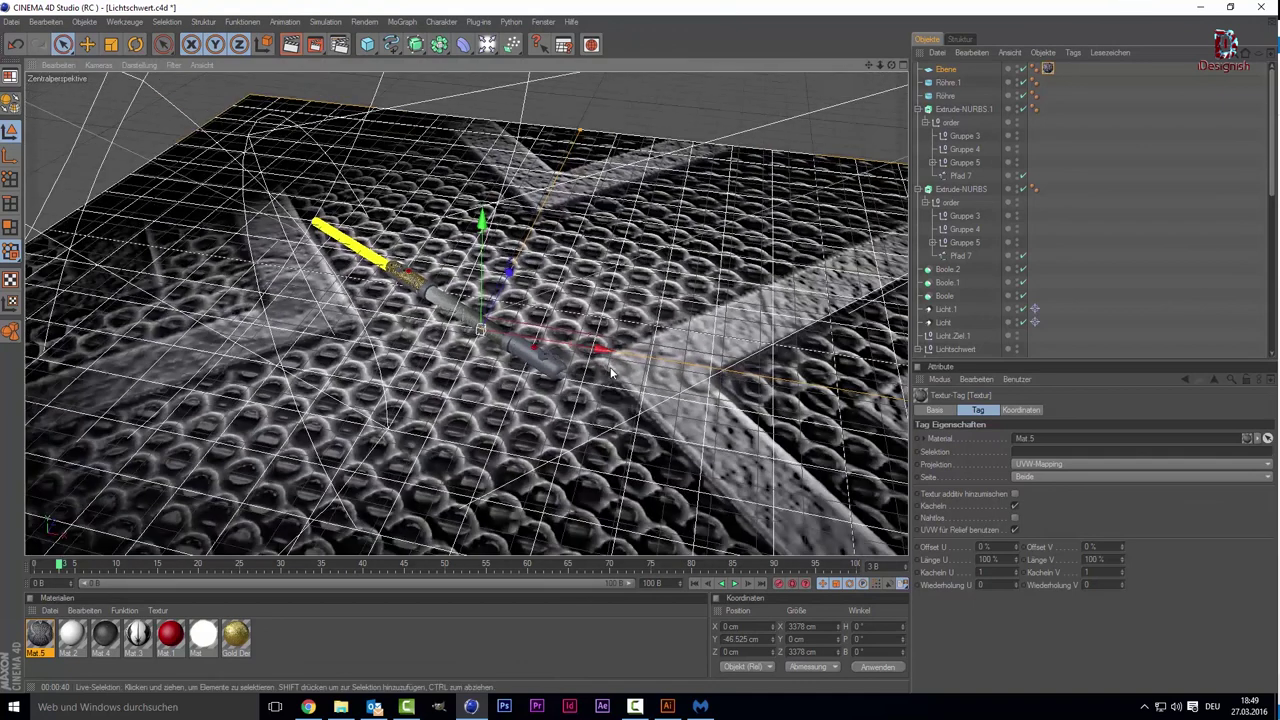
pyautogui.scroll(-2, 612, 372)
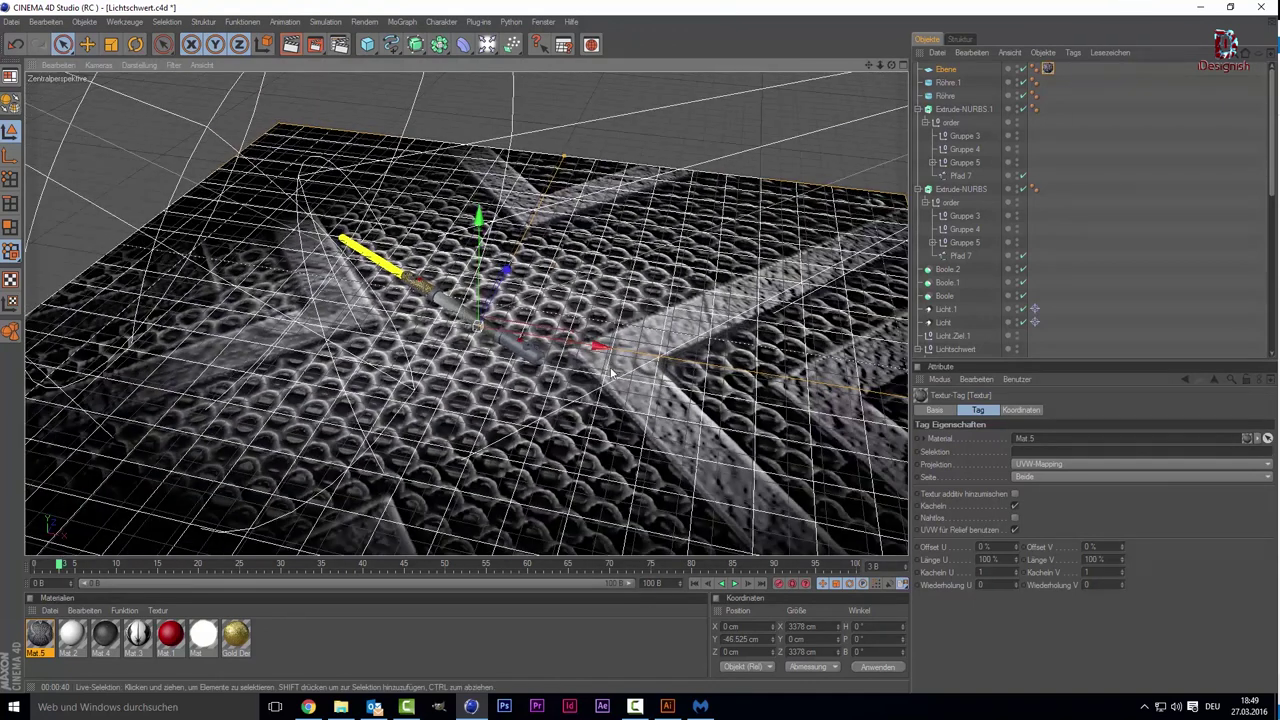
pyautogui.click(307, 656)
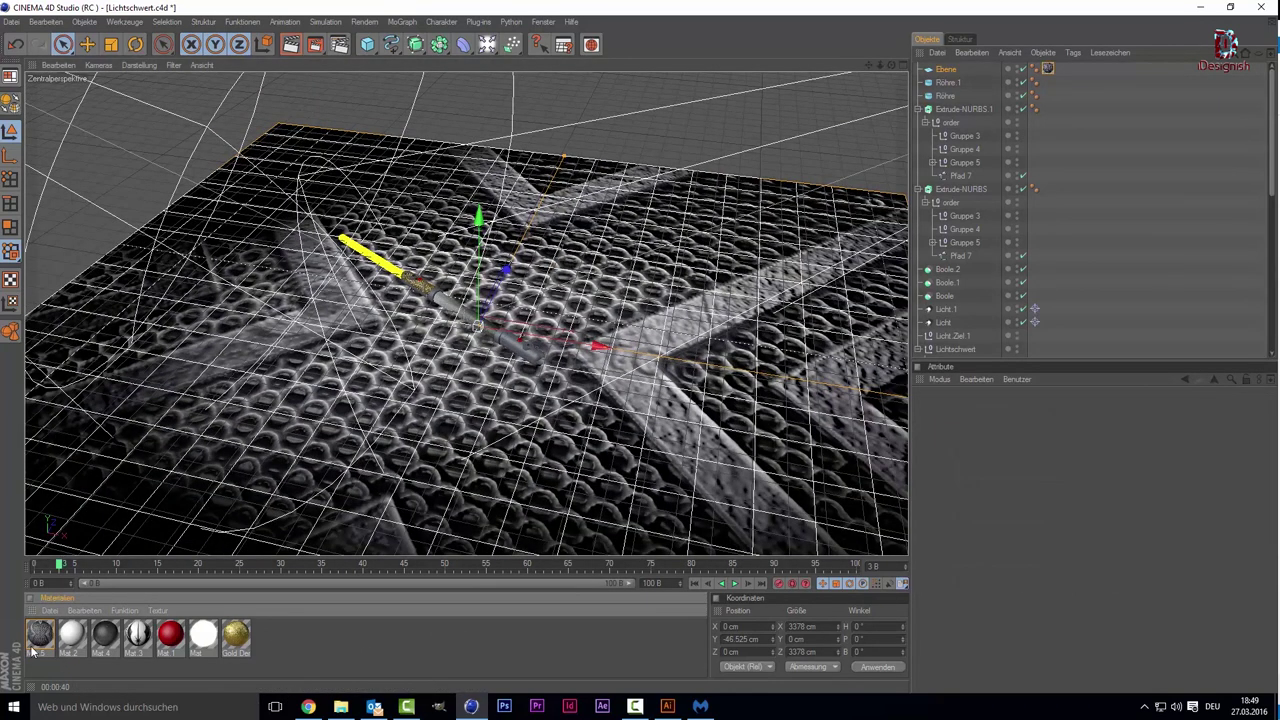
# Step: Delete the metal-holes material and create a fresh material, starting an image load for its colour
pyautogui.click(35, 648)
pyautogui.press('Delete')
pyautogui.doubleClick(326, 643)
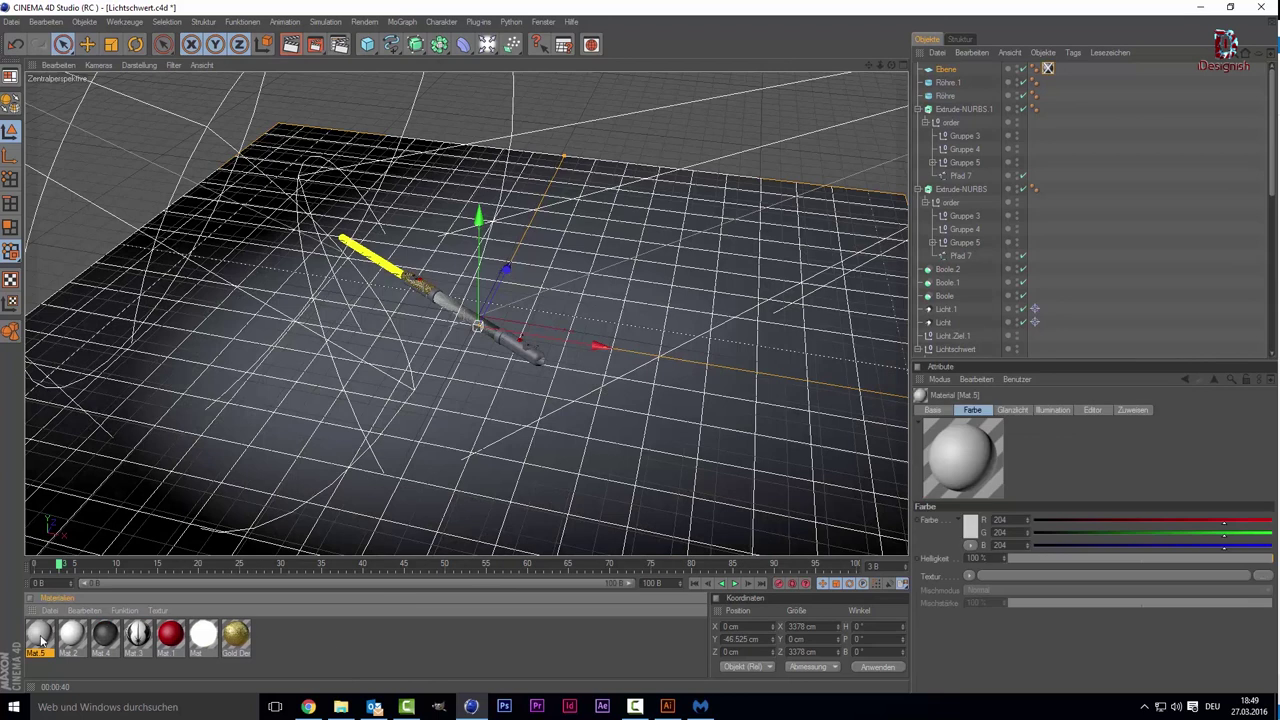
pyautogui.doubleClick(40, 637)
pyautogui.click(214, 230)
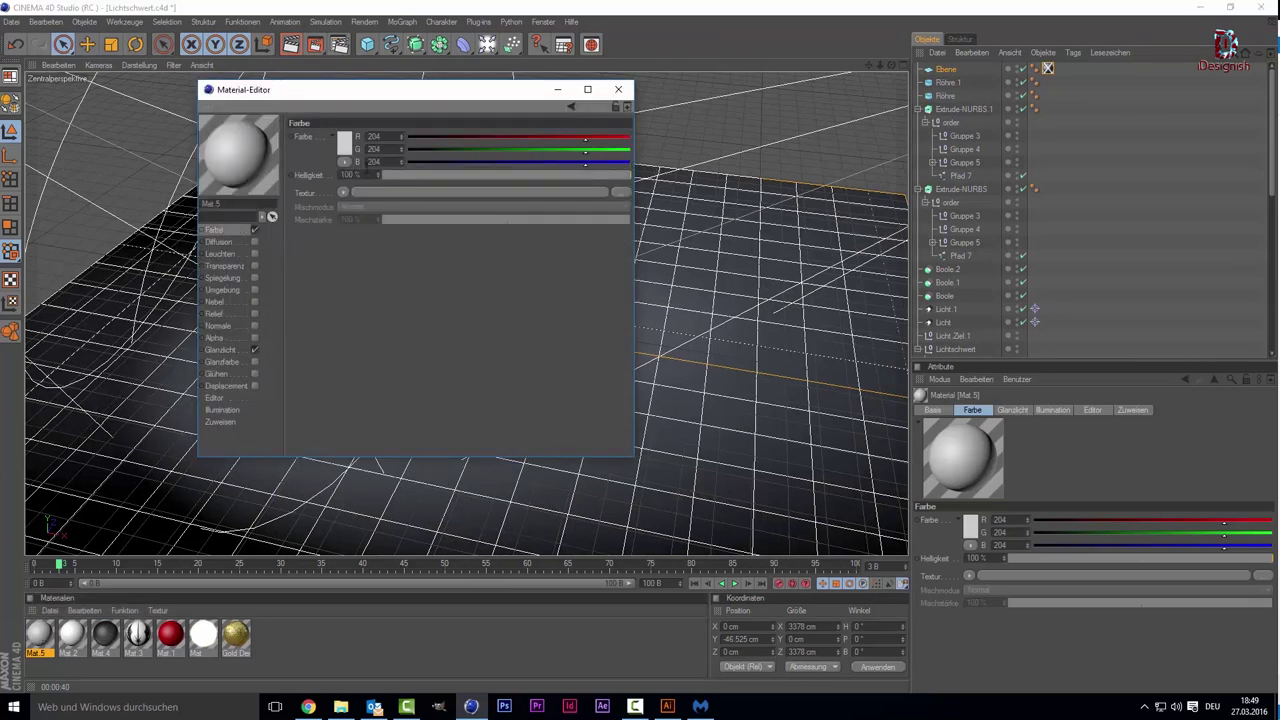
pyautogui.click(344, 193)
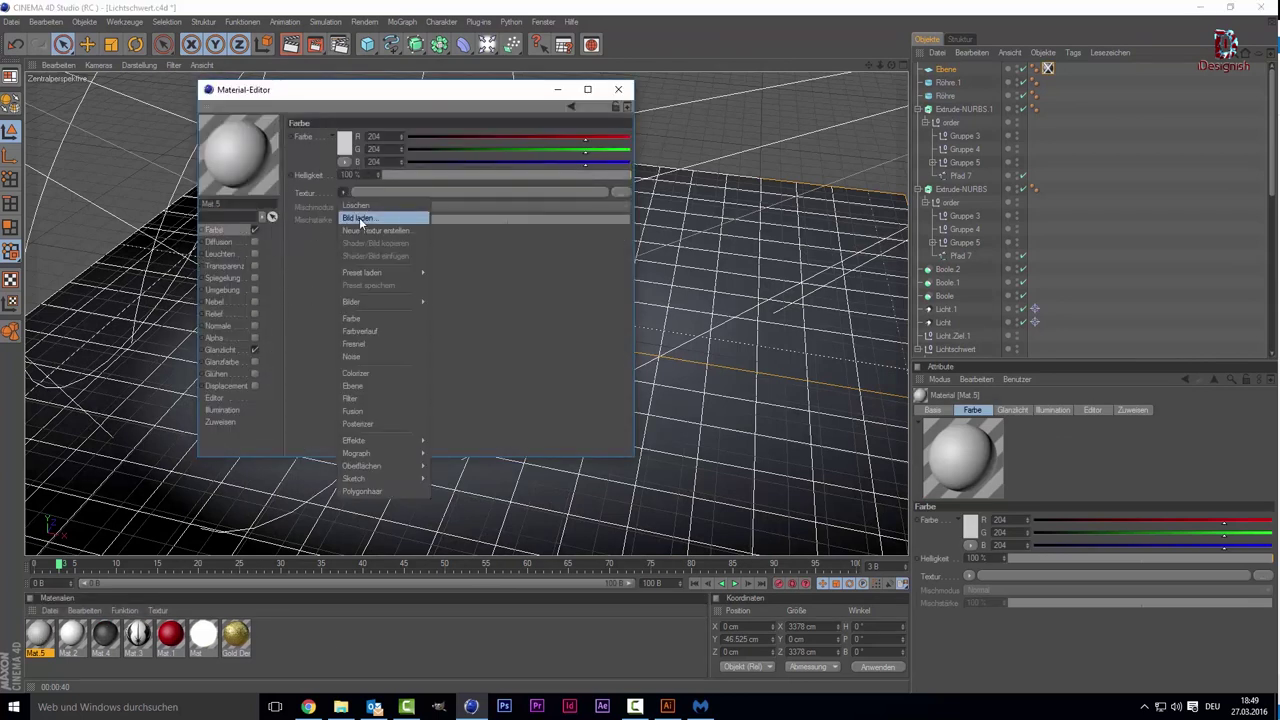
pyautogui.click(376, 218)
# Step: Load jedi.jpg from the Desktop as the material's colour texture
pyautogui.scroll(2, 258, 230)
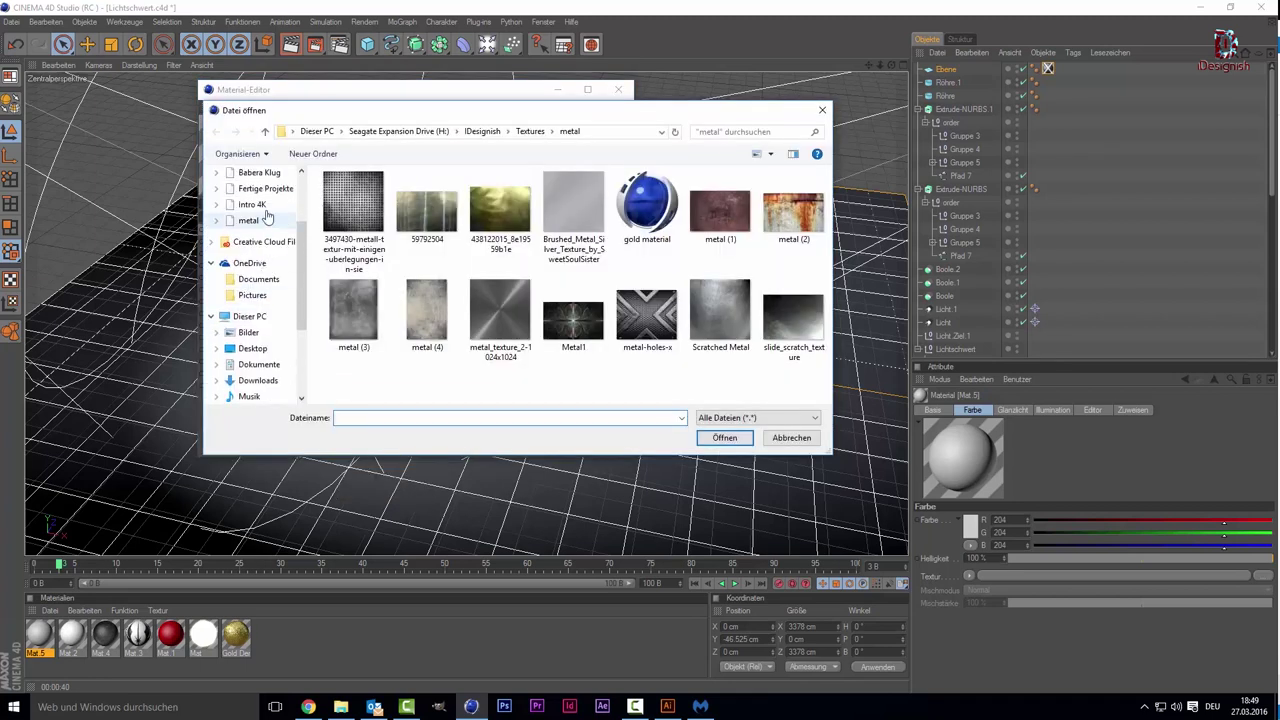
pyautogui.scroll(2, 264, 214)
pyautogui.click(252, 194)
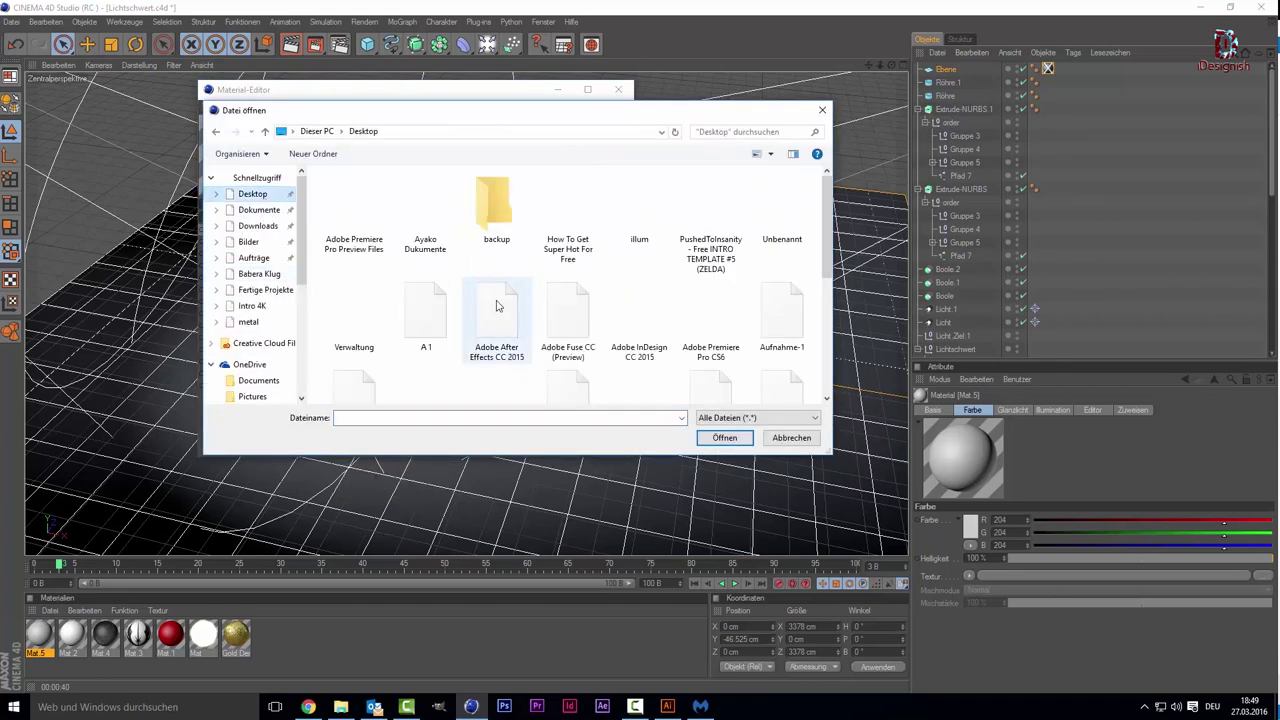
pyautogui.scroll(-3, 509, 305)
pyautogui.scroll(-2, 509, 305)
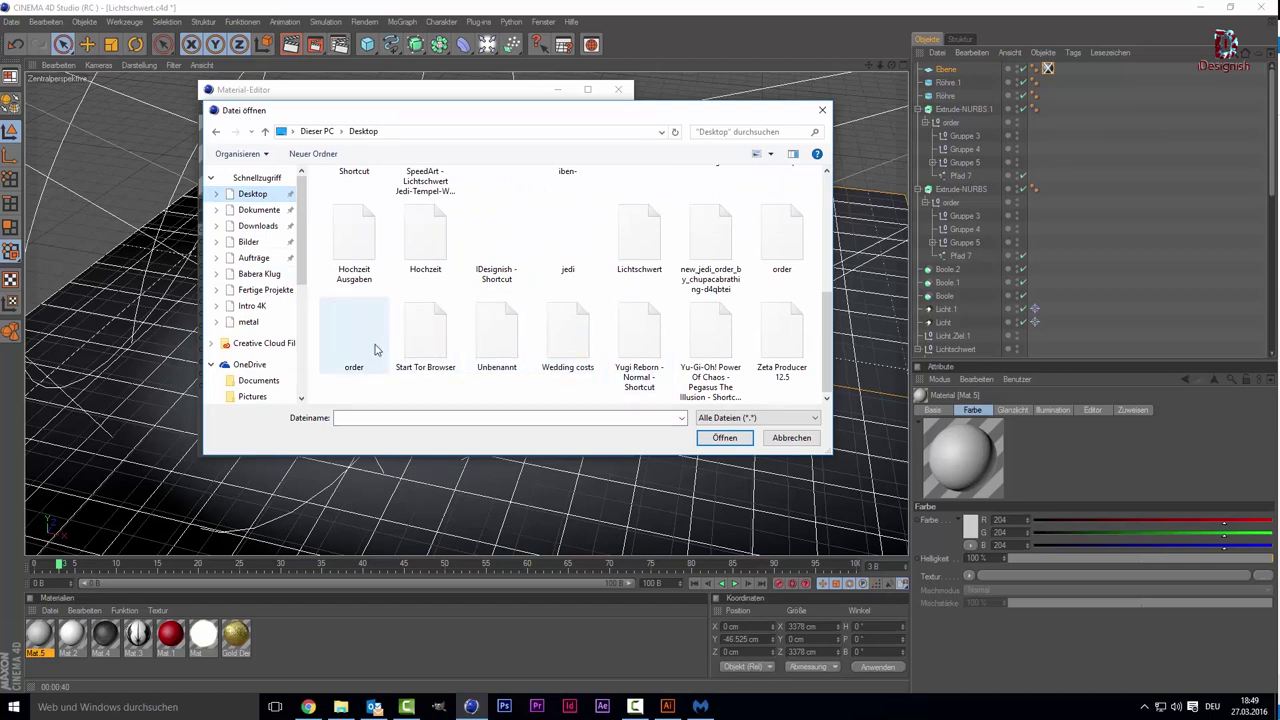
pyautogui.doubleClick(593, 242)
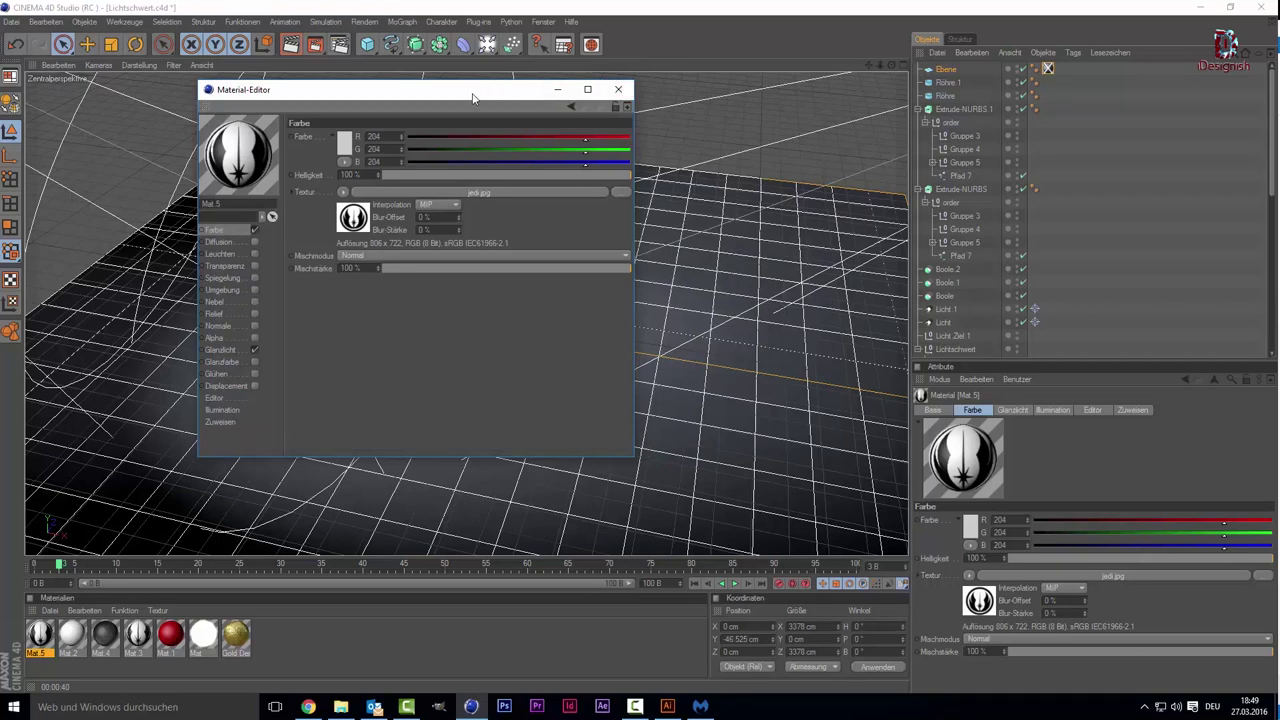
pyautogui.moveTo(473, 95); pyautogui.dragTo(813, 97)
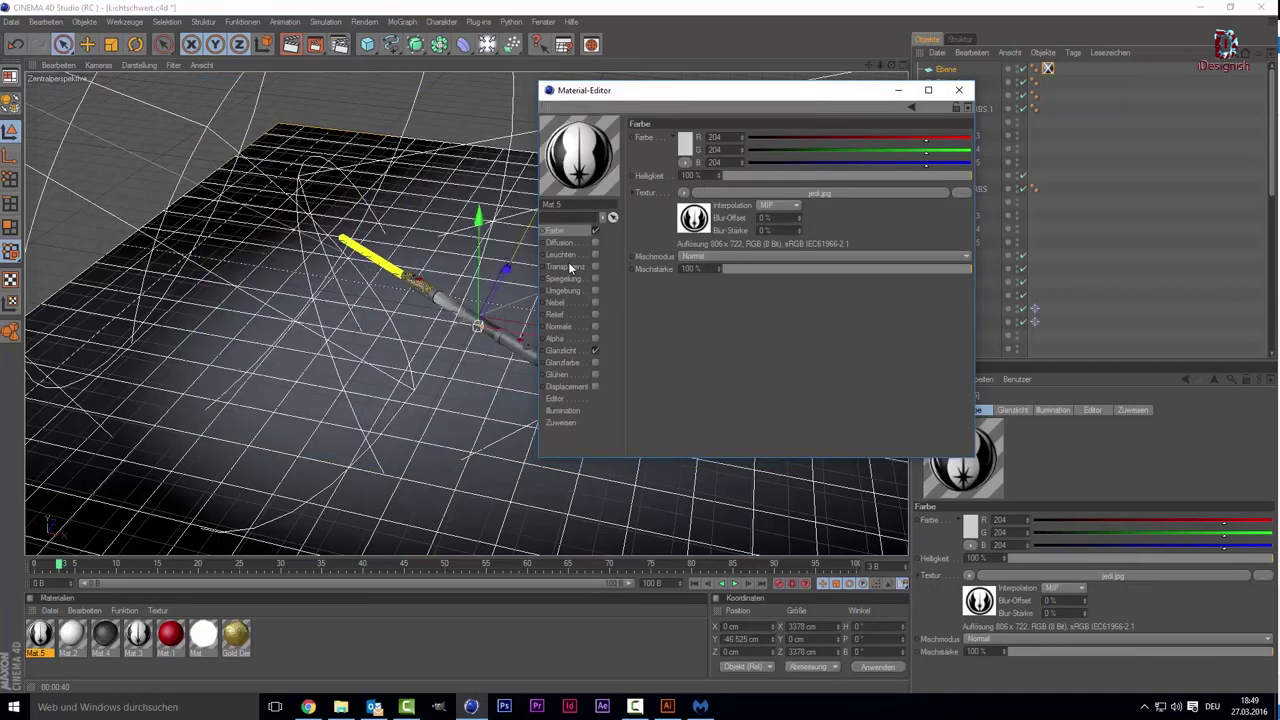
# Step: Enable Relief with jedi.jpg as its texture, then drag Mat.5 onto the ground plane
pyautogui.click(555, 314)
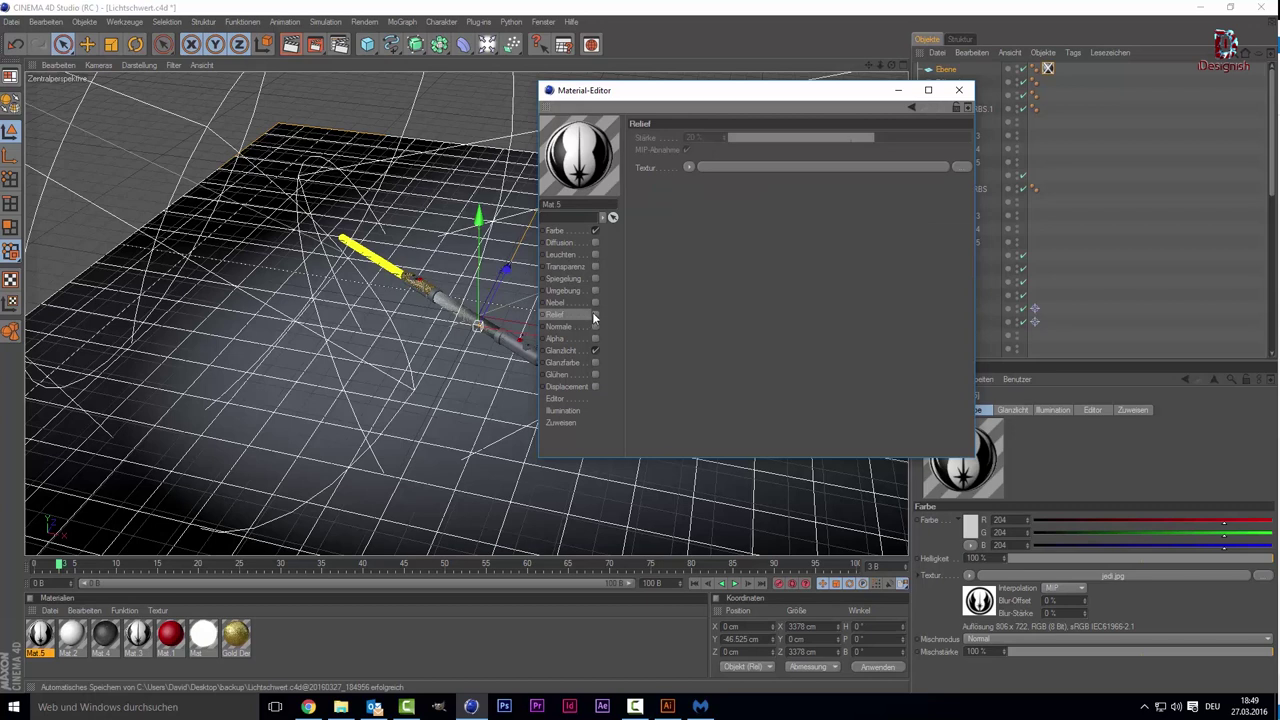
pyautogui.click(595, 314)
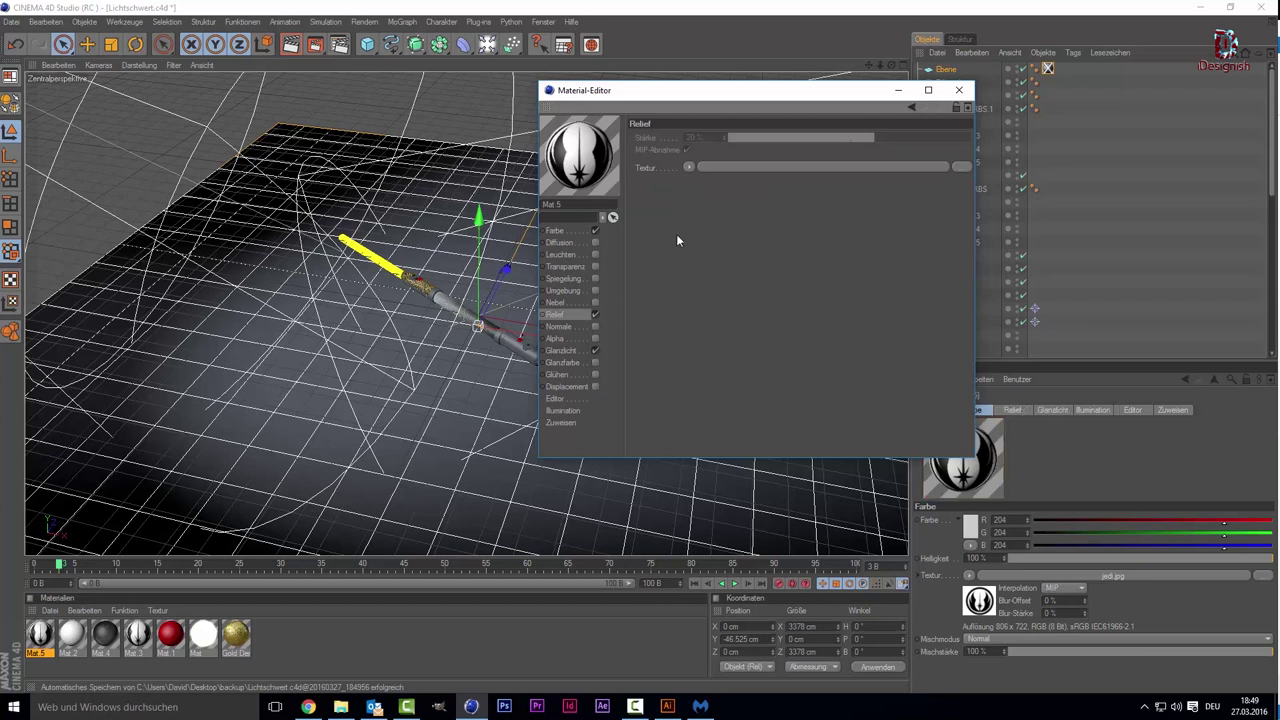
pyautogui.click(687, 167)
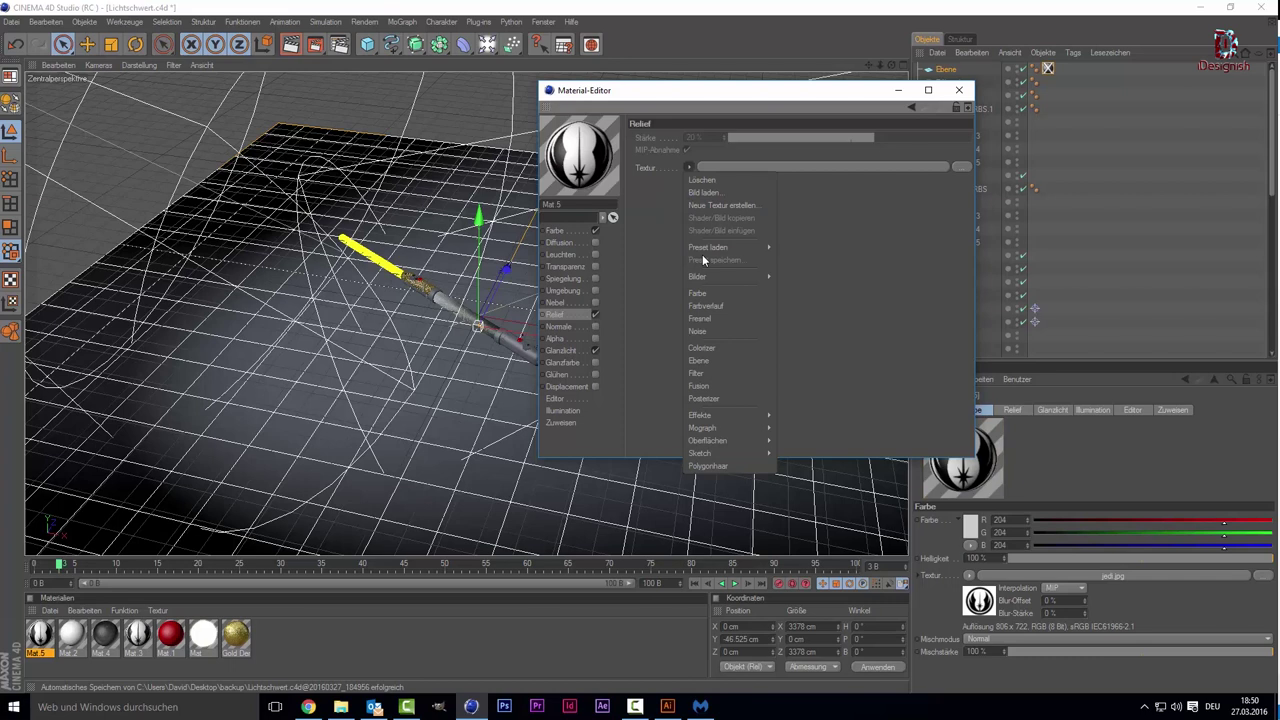
pyautogui.click(731, 193)
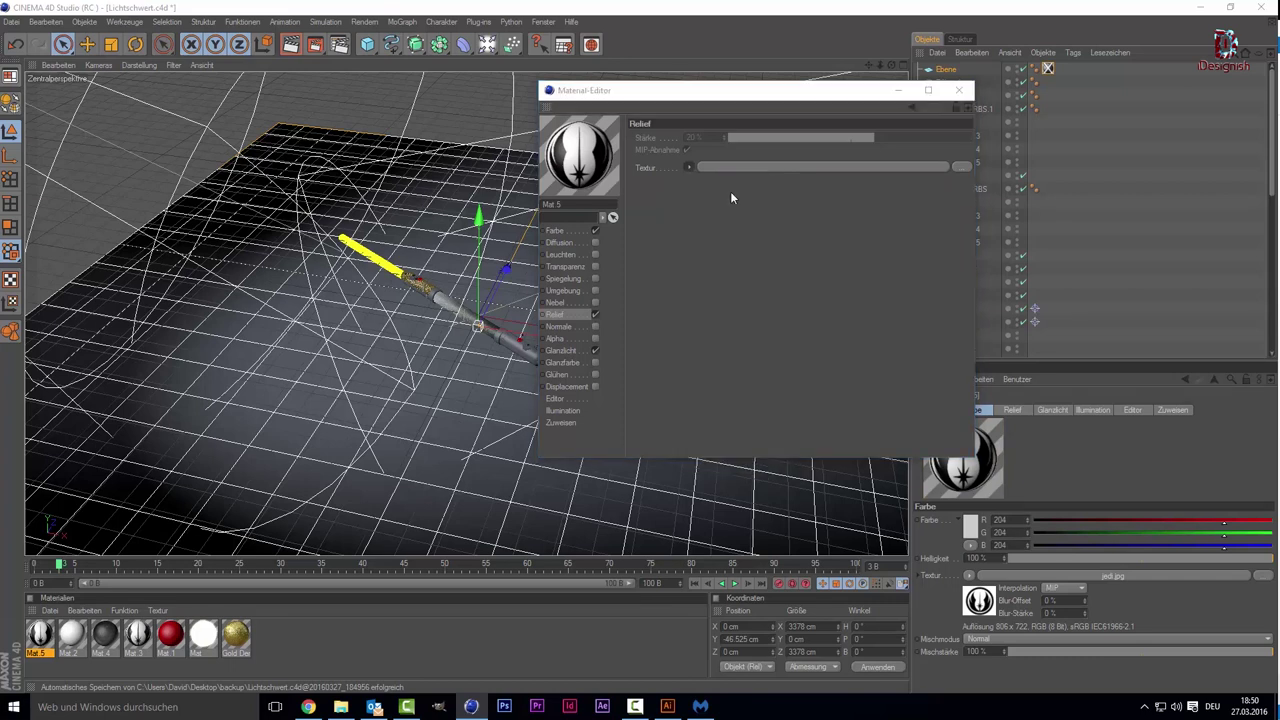
pyautogui.scroll(-5, 897, 314)
pyautogui.scroll(2, 897, 318)
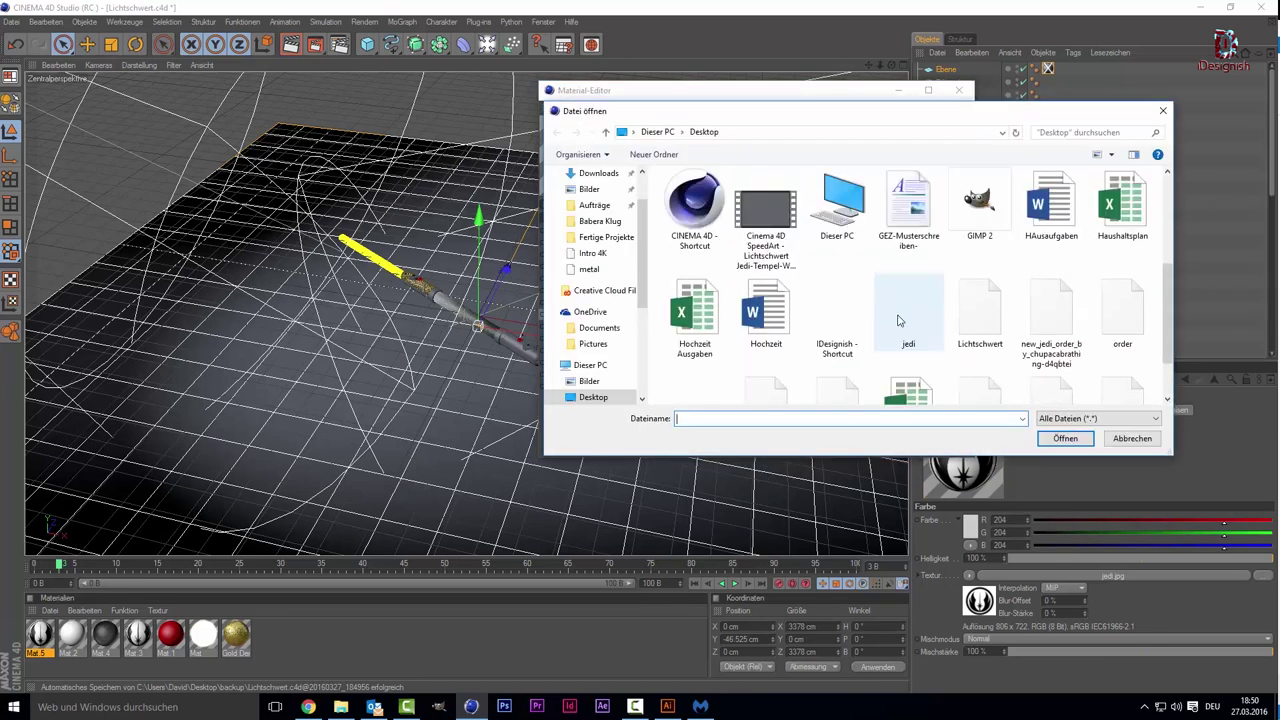
pyautogui.scroll(-2, 898, 320)
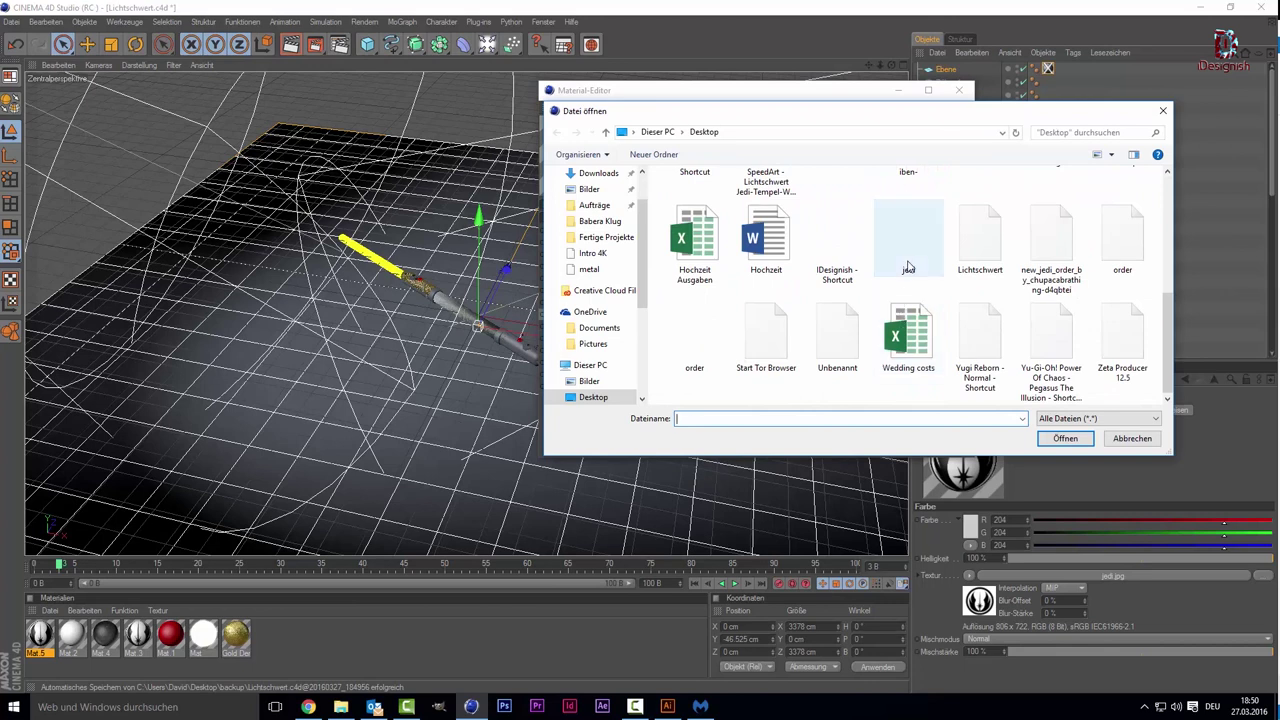
pyautogui.doubleClick(909, 250)
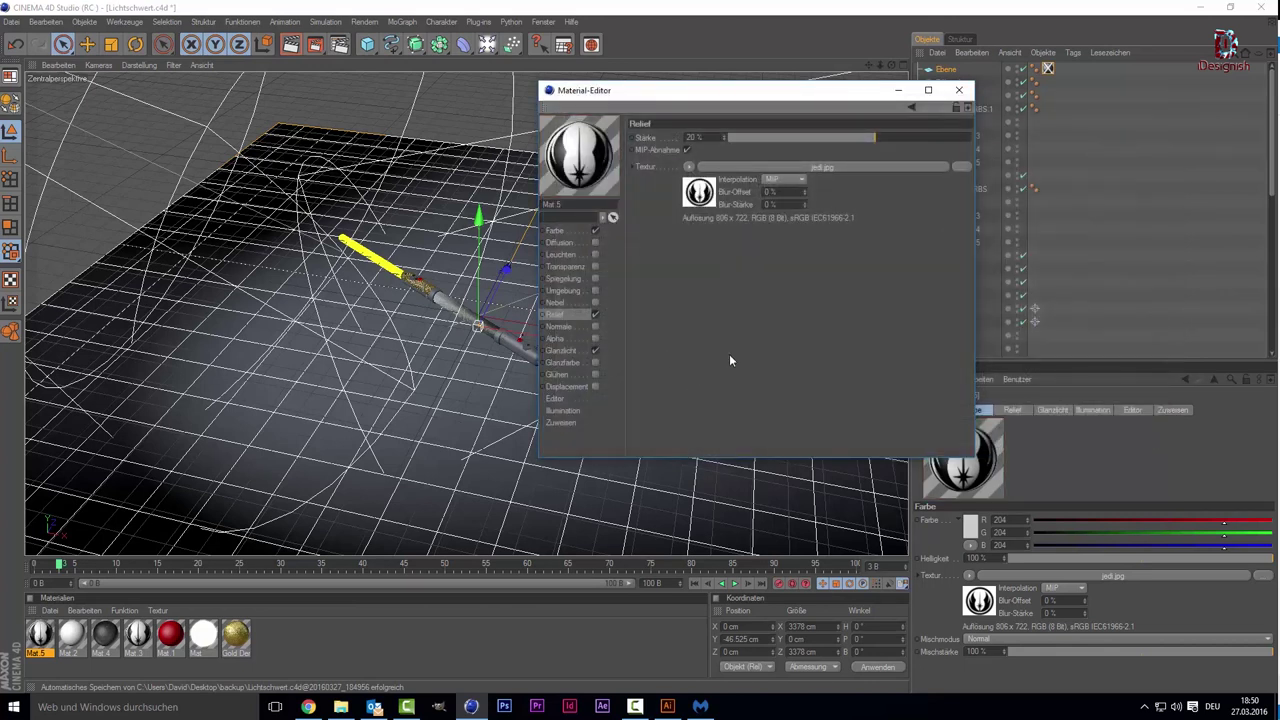
pyautogui.click(958, 92)
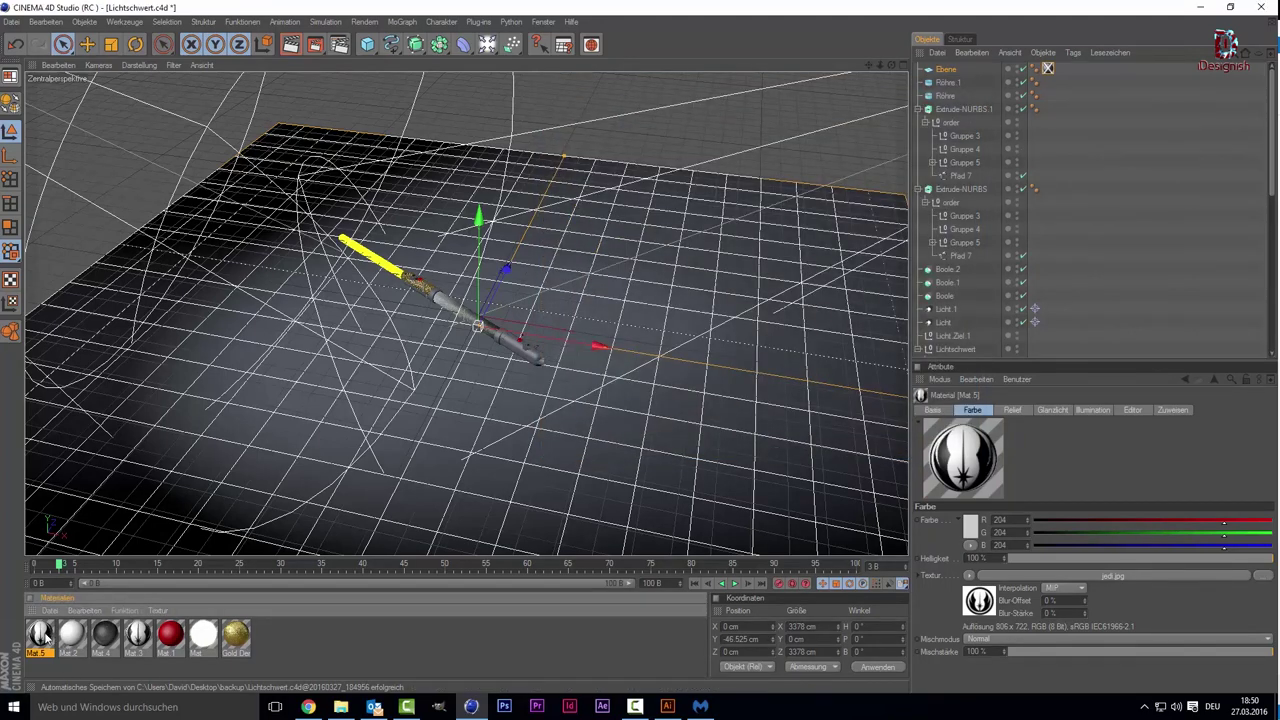
pyautogui.moveTo(44, 636)
pyautogui.mouseDown()
pyautogui.moveTo(306, 445)
pyautogui.moveTo(311, 411)
pyautogui.mouseUp()
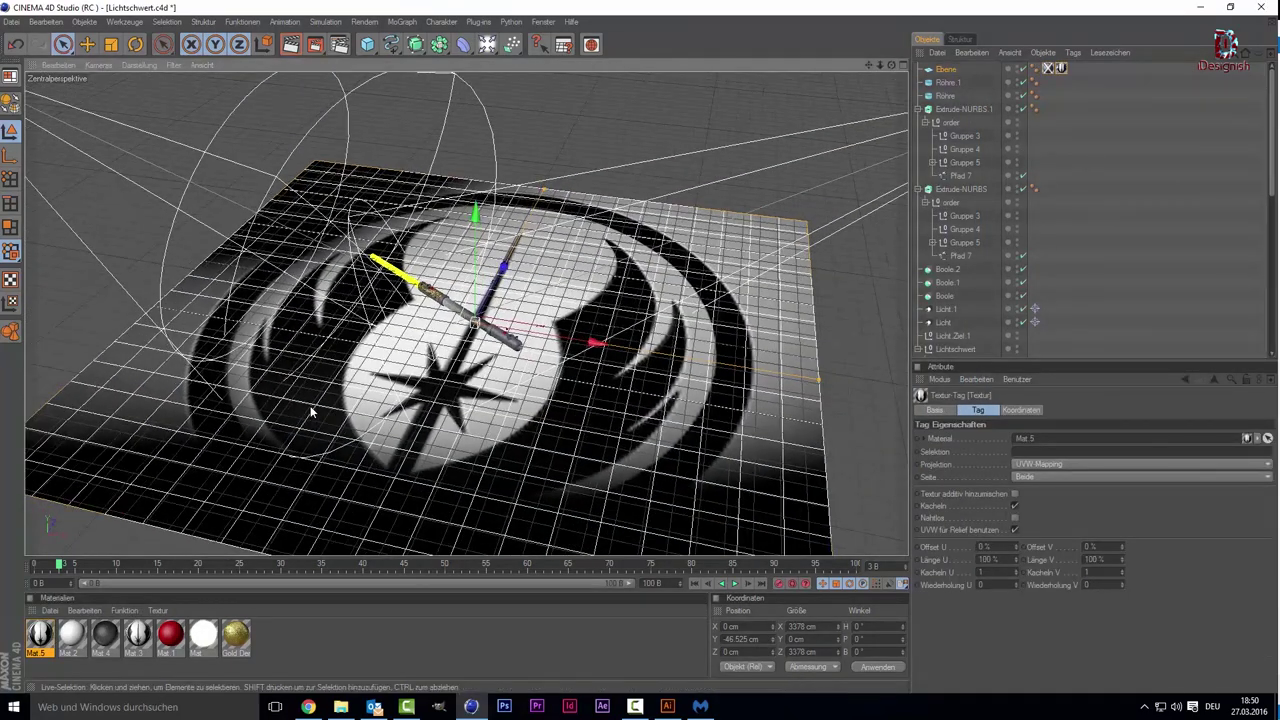
# Step: Select the ground plane and its Mat.5 emblem texture tag
pyautogui.scroll(5, 311, 411)
pyautogui.scroll(-5, 311, 412)
pyautogui.scroll(-2, 311, 419)
pyautogui.scroll(3, 309, 421)
pyautogui.scroll(2, 312, 424)
pyautogui.scroll(2, 315, 427)
pyautogui.scroll(-2, 316, 427)
pyautogui.scroll(-1, 317, 427)
pyautogui.scroll(1, 317, 427)
pyautogui.scroll(-2, 318, 427)
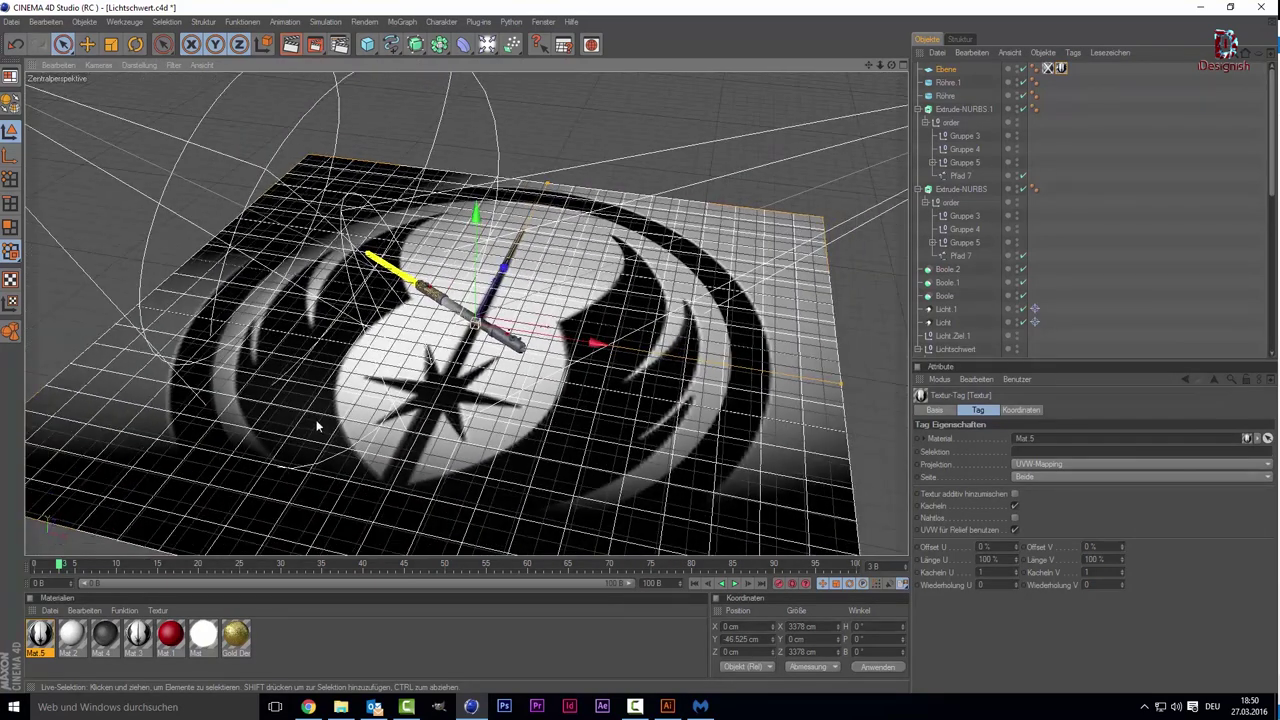
pyautogui.click(766, 344)
pyautogui.scroll(3, 446, 400)
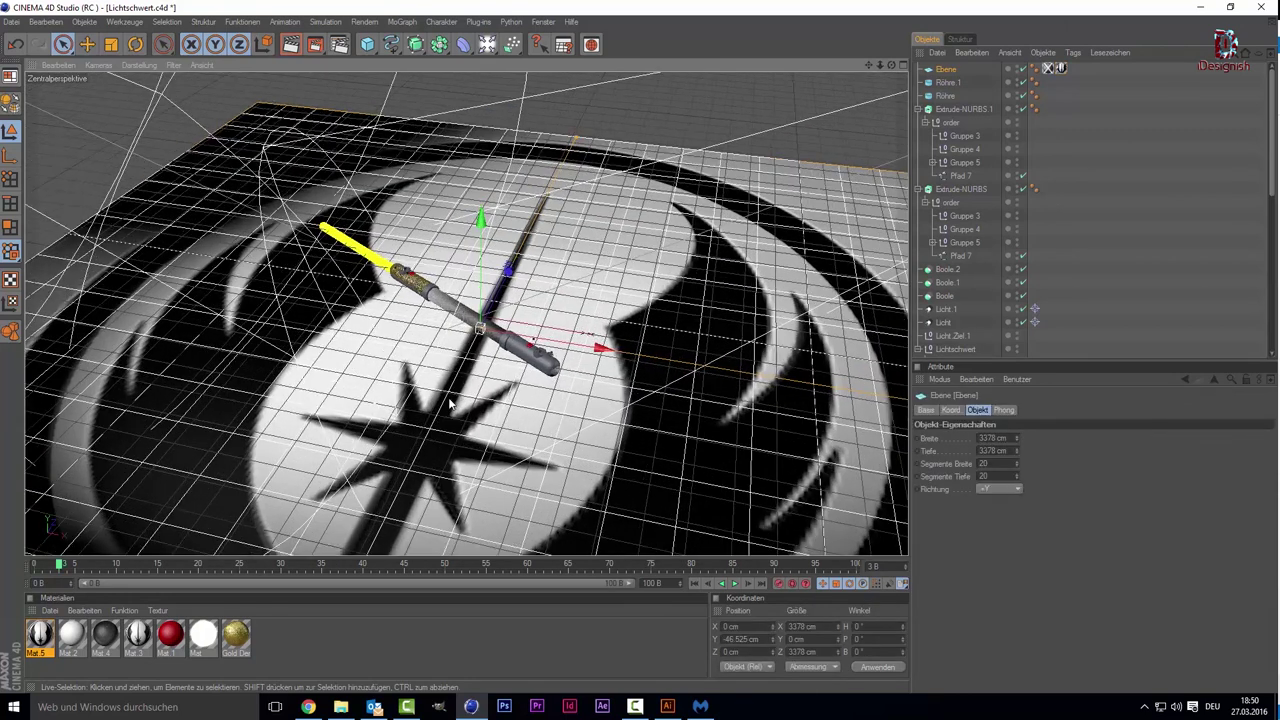
pyautogui.scroll(-2, 450, 403)
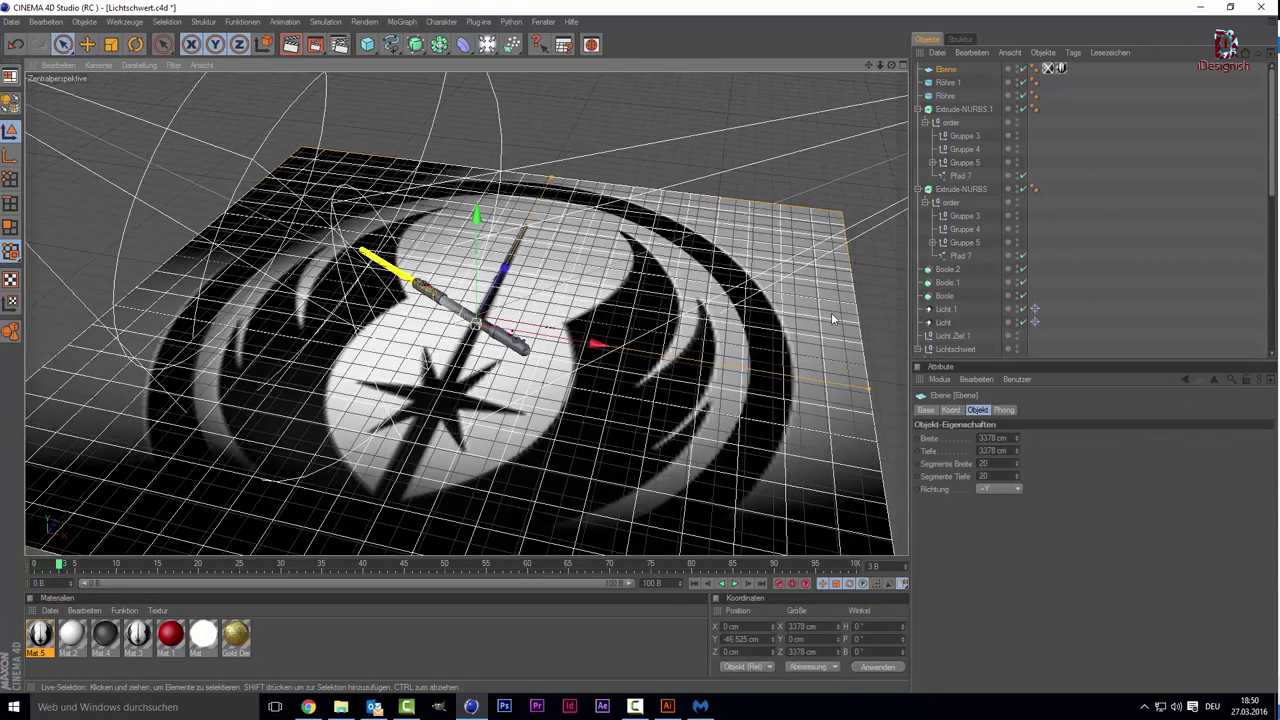
pyautogui.click(1048, 68)
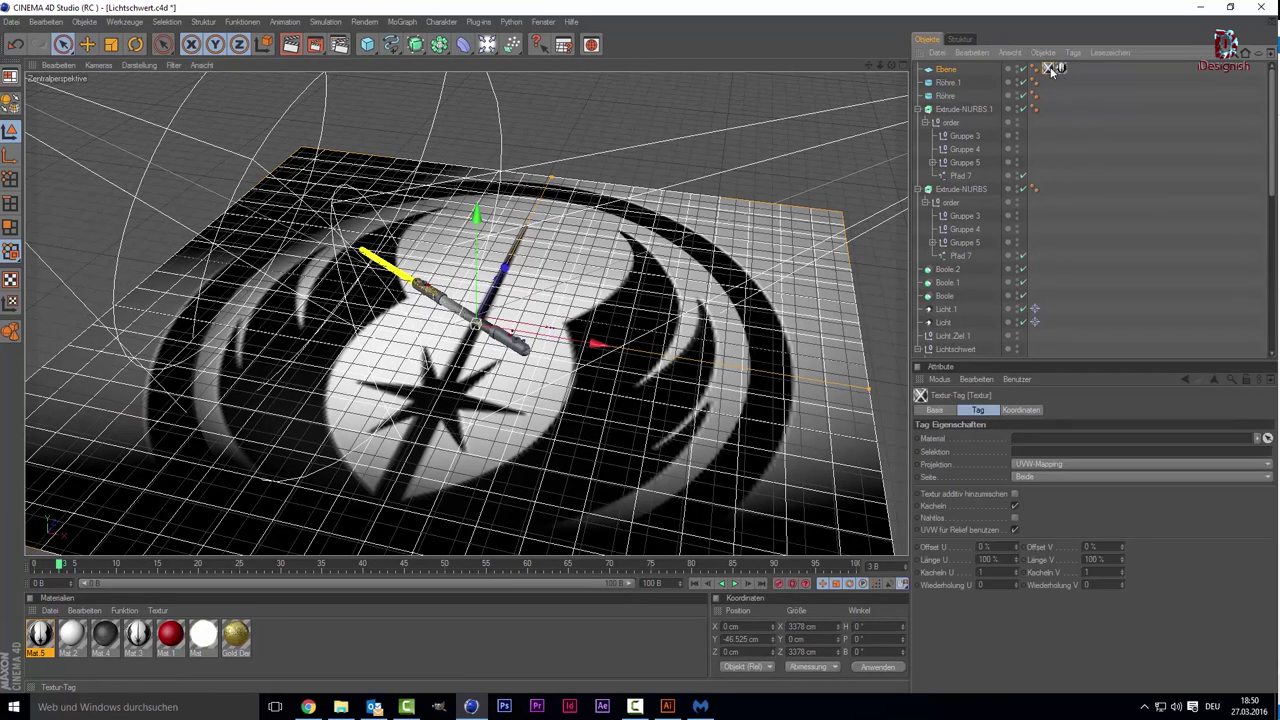
# Step: Try Quader-Mapping projection on the emblem tag, then return it to UVW-Mapping
pyautogui.click(1086, 462)
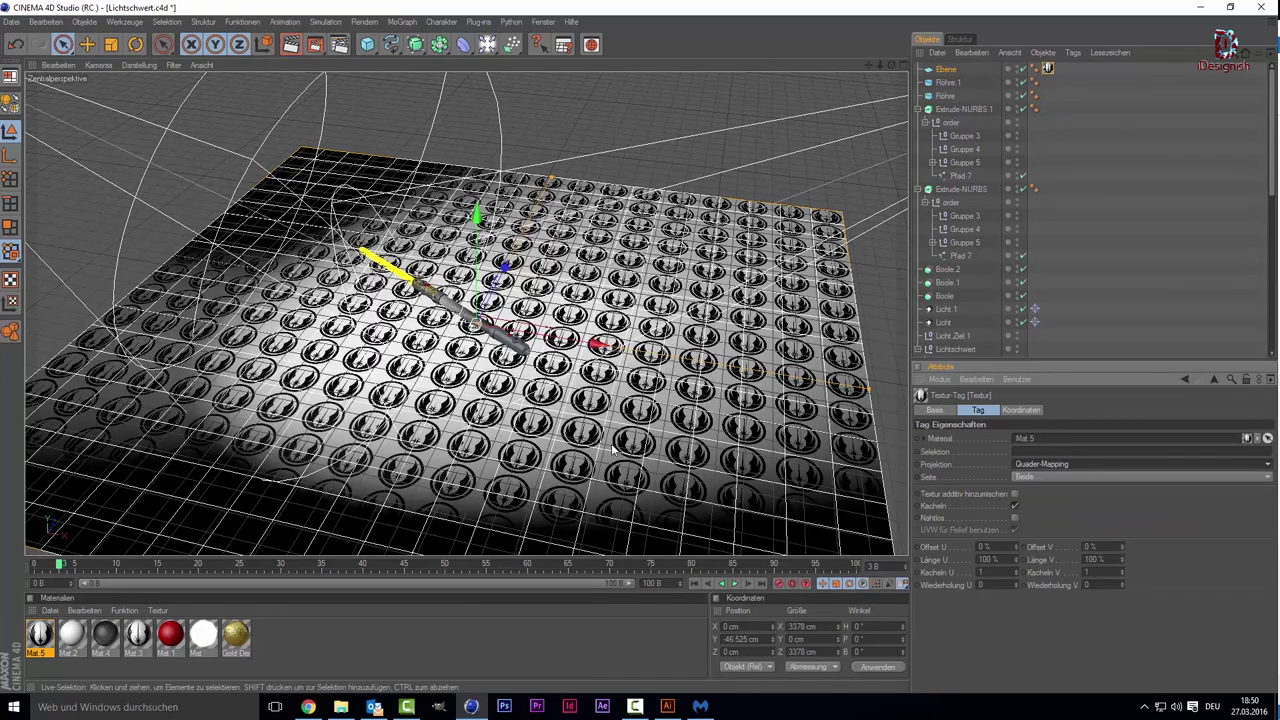
pyautogui.scroll(2, 594, 402)
pyautogui.scroll(3, 594, 402)
pyautogui.scroll(2, 594, 402)
pyautogui.scroll(2, 594, 402)
pyautogui.scroll(2, 562, 386)
pyautogui.scroll(-2, 560, 384)
pyautogui.scroll(-2, 558, 381)
pyautogui.scroll(-2, 558, 381)
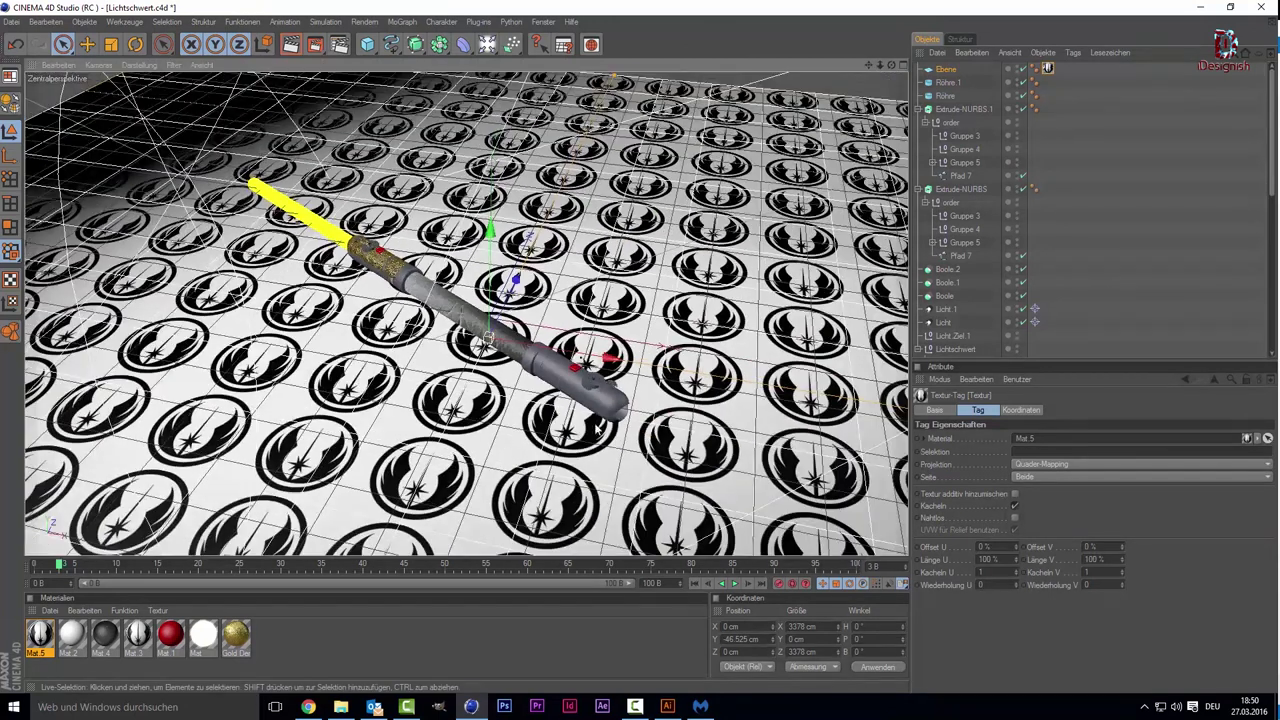
pyautogui.click(1064, 467)
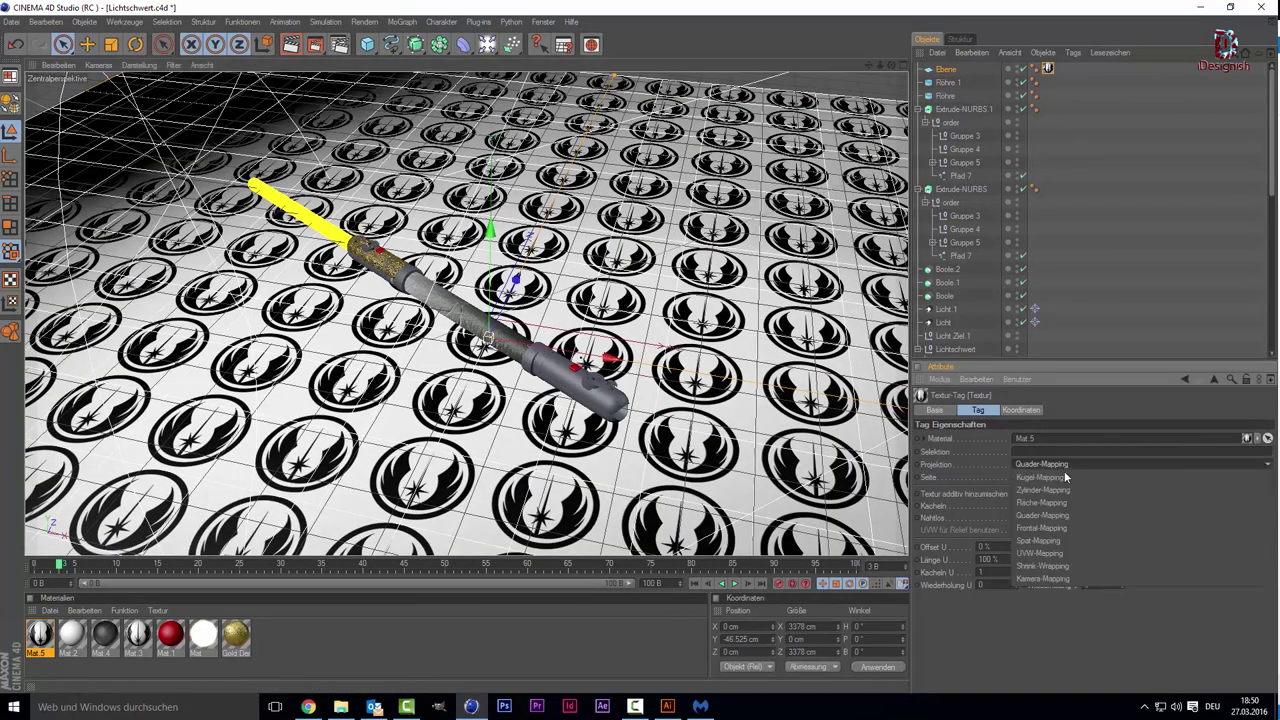
pyautogui.click(1055, 553)
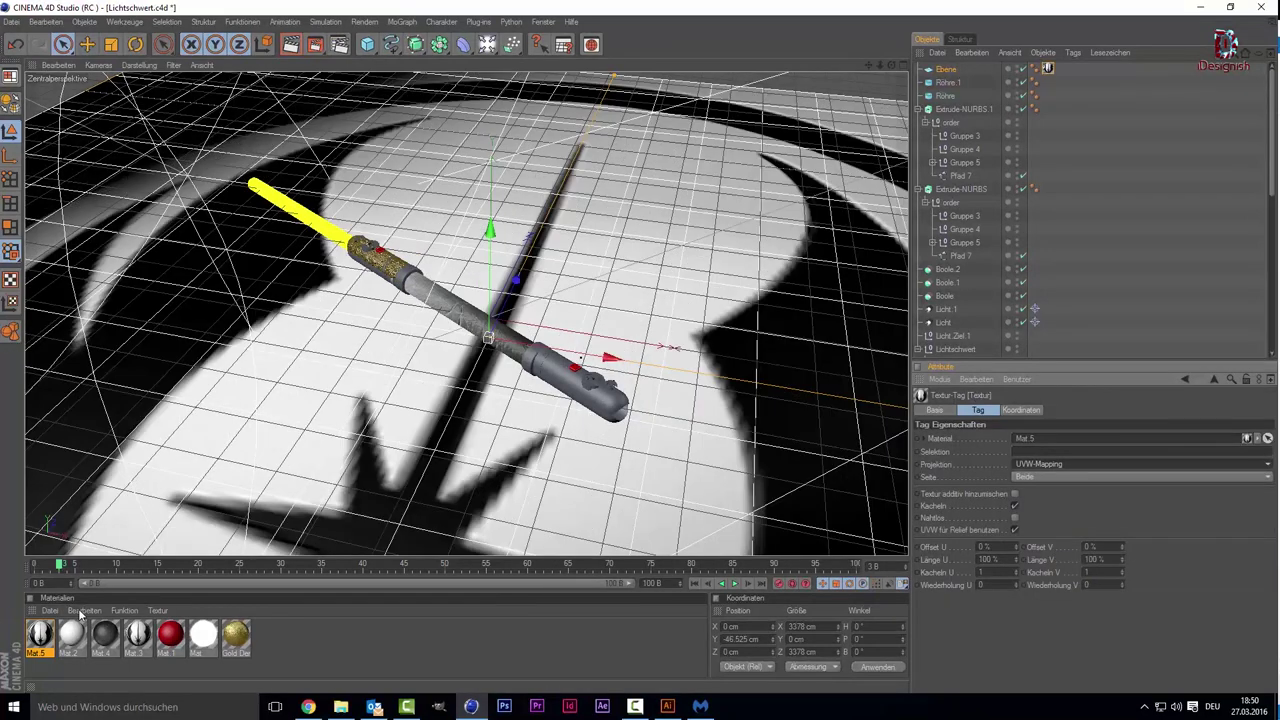
pyautogui.keyDown('alt'); pyautogui.moveTo(440, 333); pyautogui.dragTo(303, 416); pyautogui.keyUp('alt')
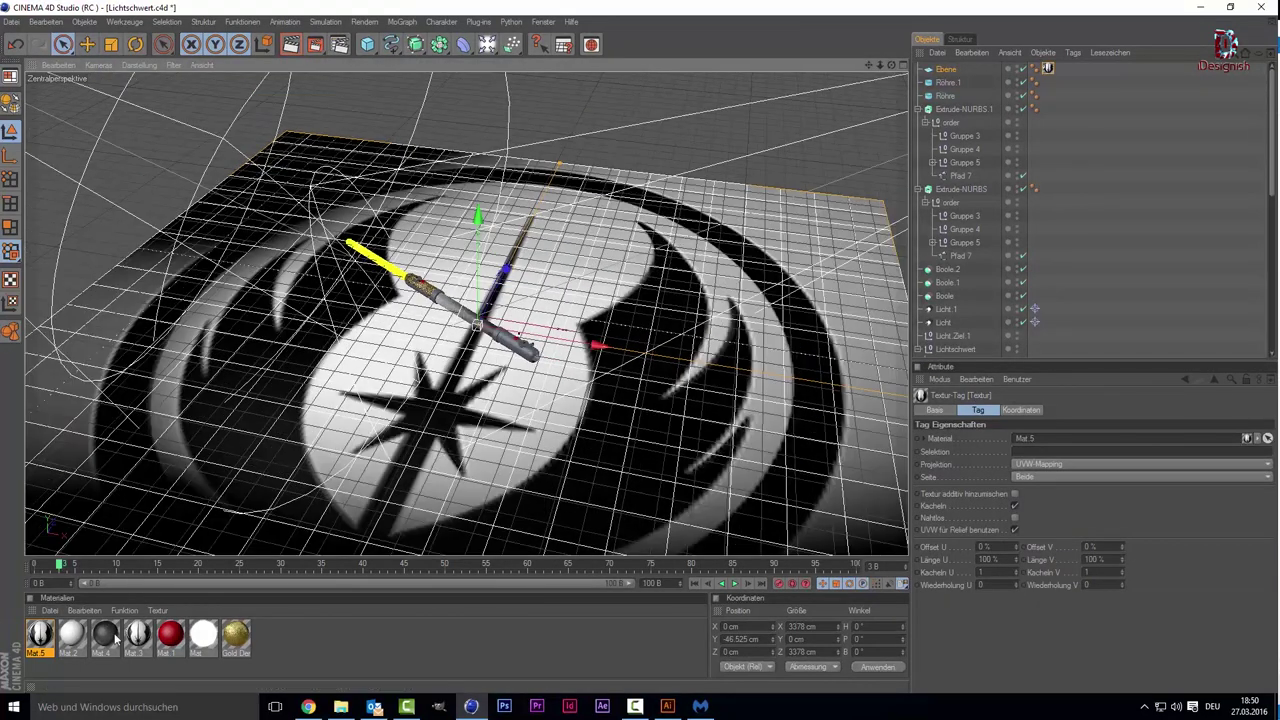
# Step: Turn Mat.5's Spiegelung reflection brightness down to a low value
pyautogui.doubleClick(44, 636)
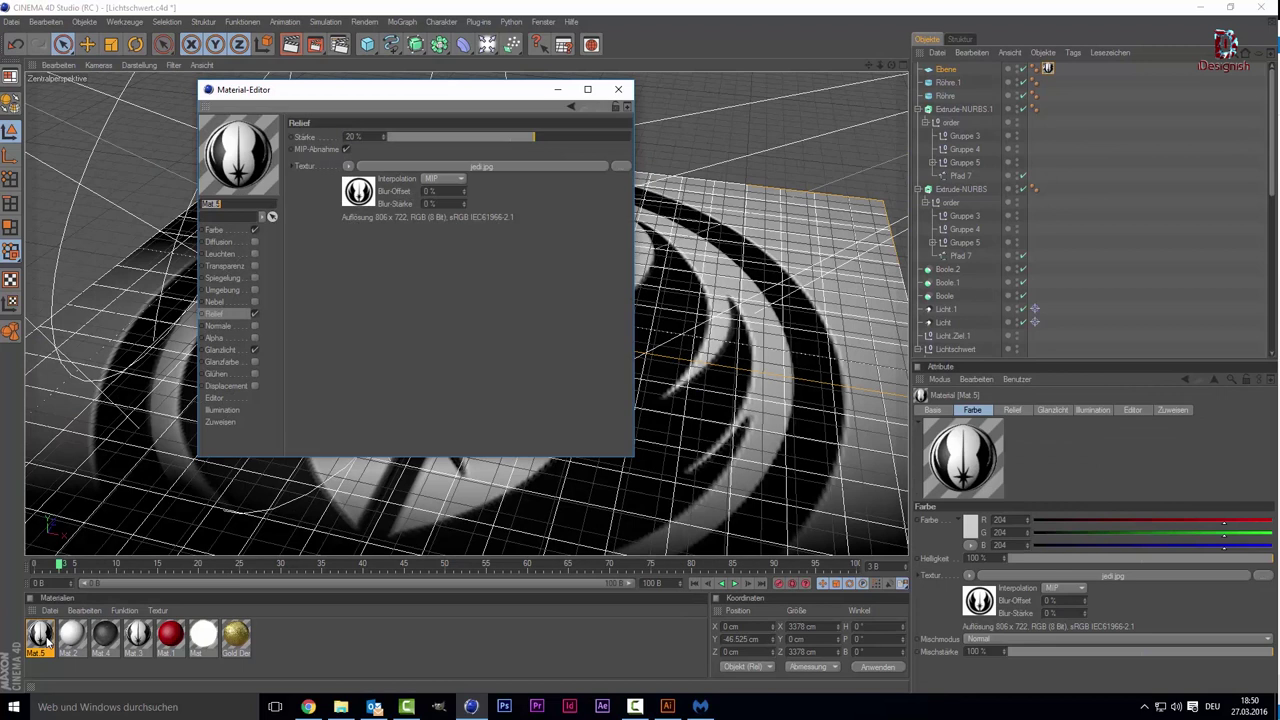
pyautogui.click(232, 280)
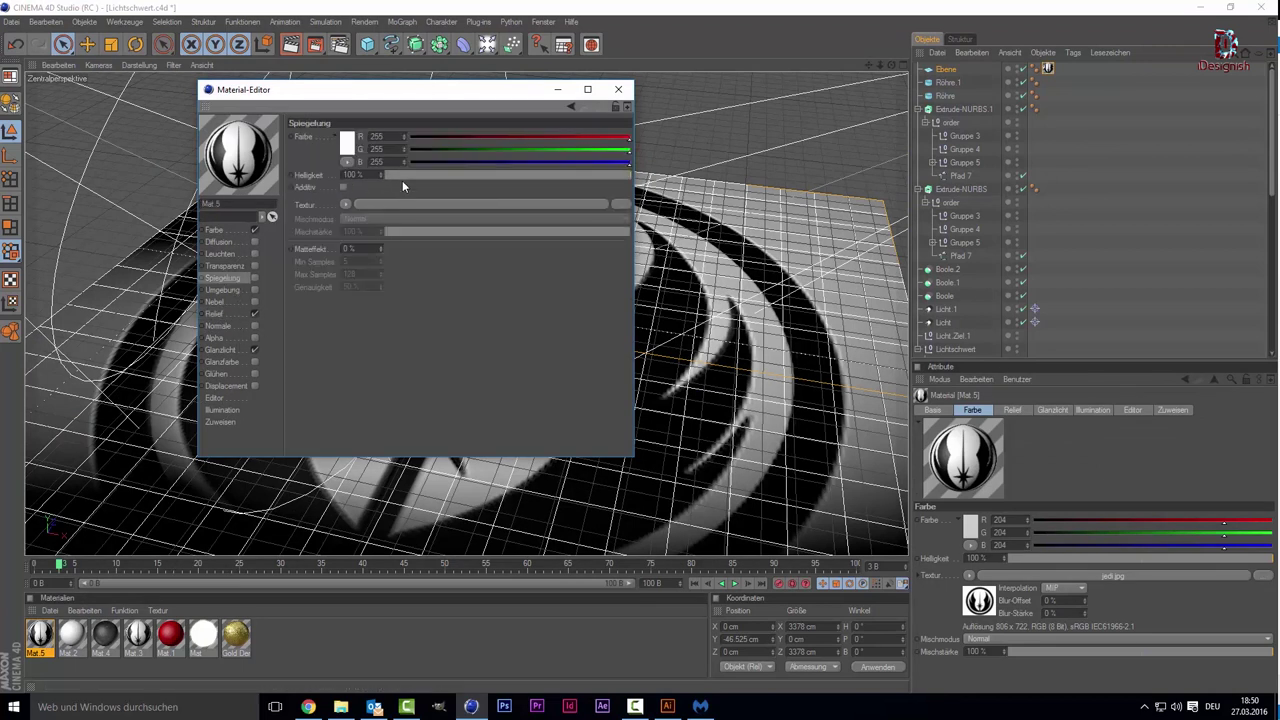
pyautogui.moveTo(407, 176); pyautogui.dragTo(430, 181)
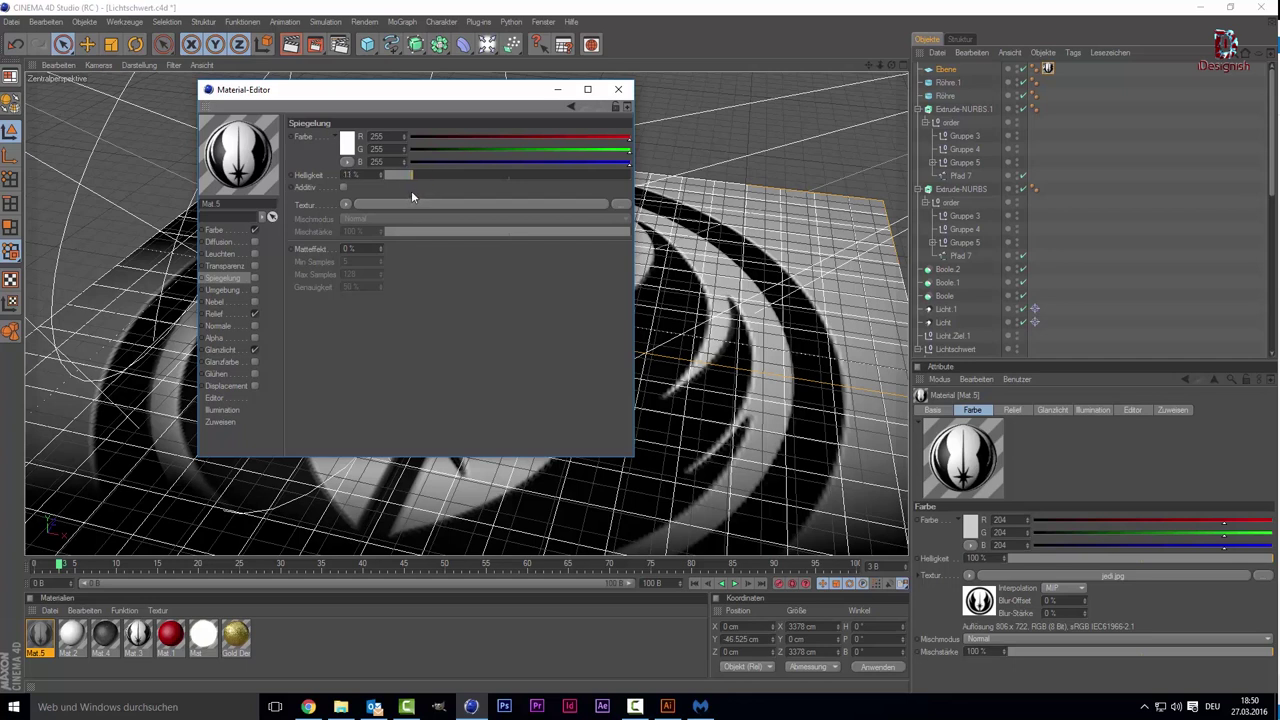
pyautogui.click(618, 89)
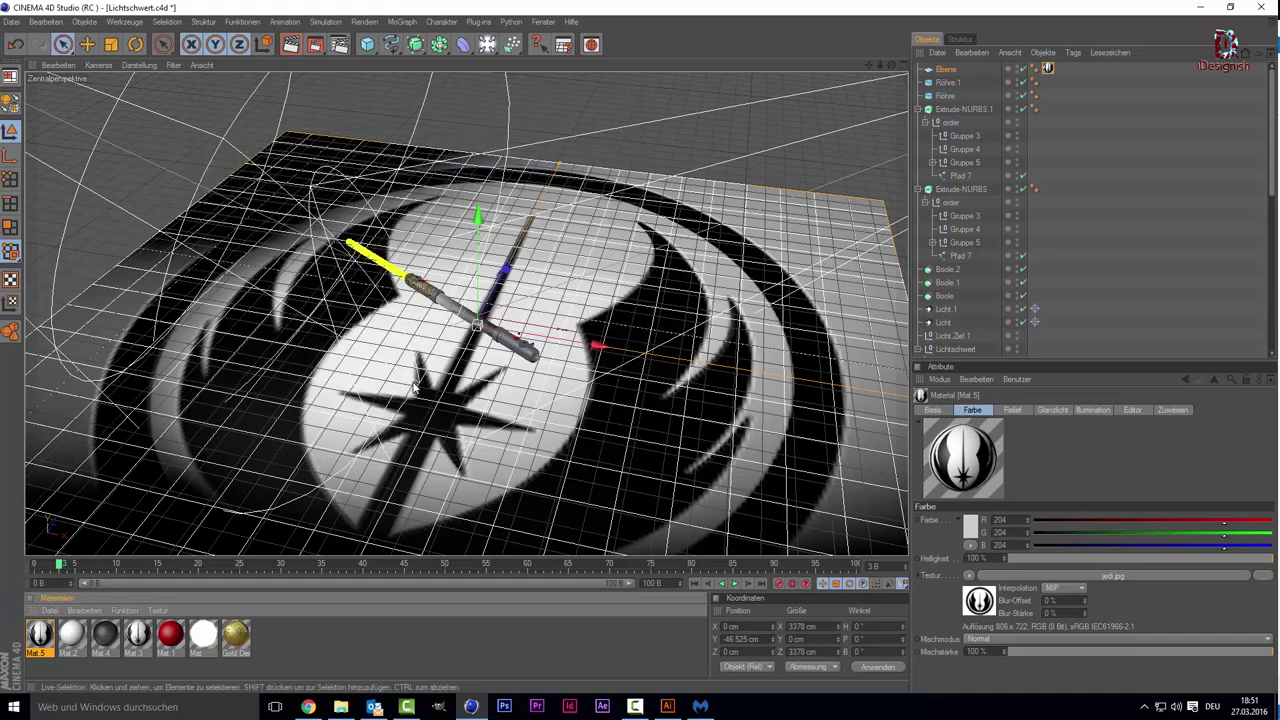
# Step: Select the Ebene plane and orbit to inspect the large emblem beneath the lightsaber
pyautogui.scroll(3, 416, 390)
pyautogui.scroll(2, 416, 390)
pyautogui.scroll(-2, 460, 362)
pyautogui.scroll(-1, 472, 351)
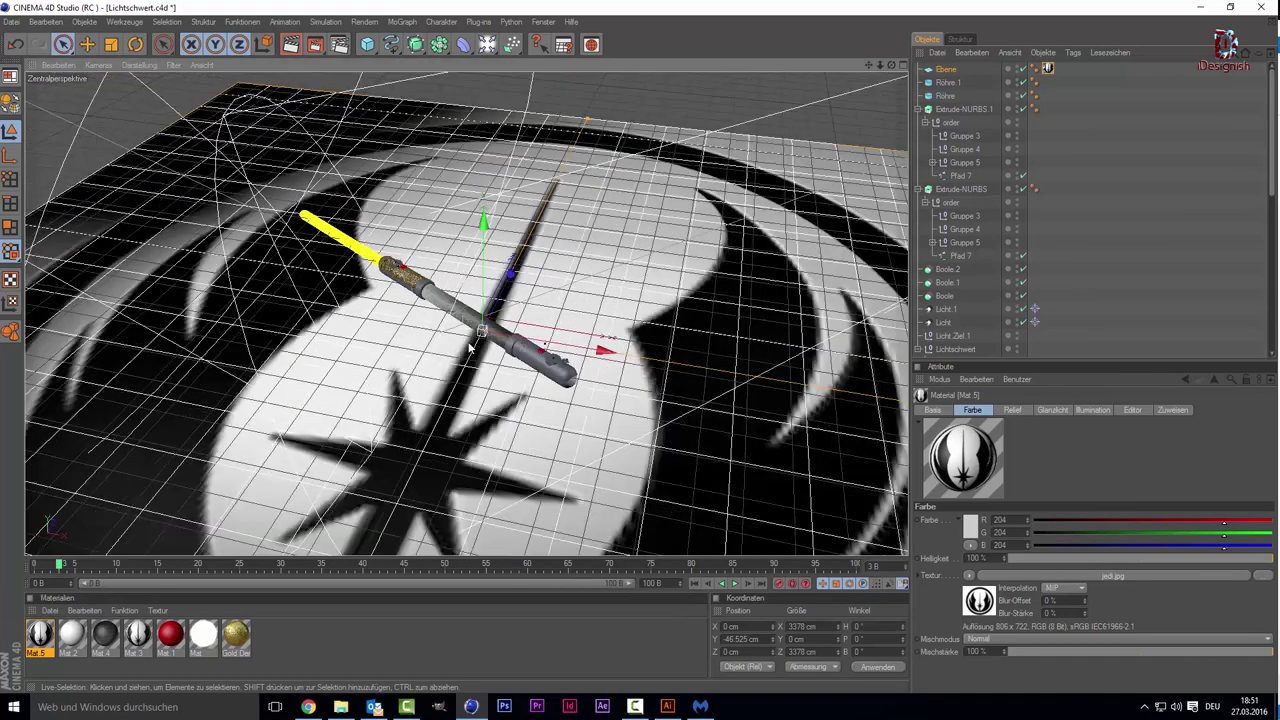
pyautogui.scroll(-1, 472, 350)
pyautogui.scroll(-2, 470, 352)
pyautogui.scroll(2, 470, 352)
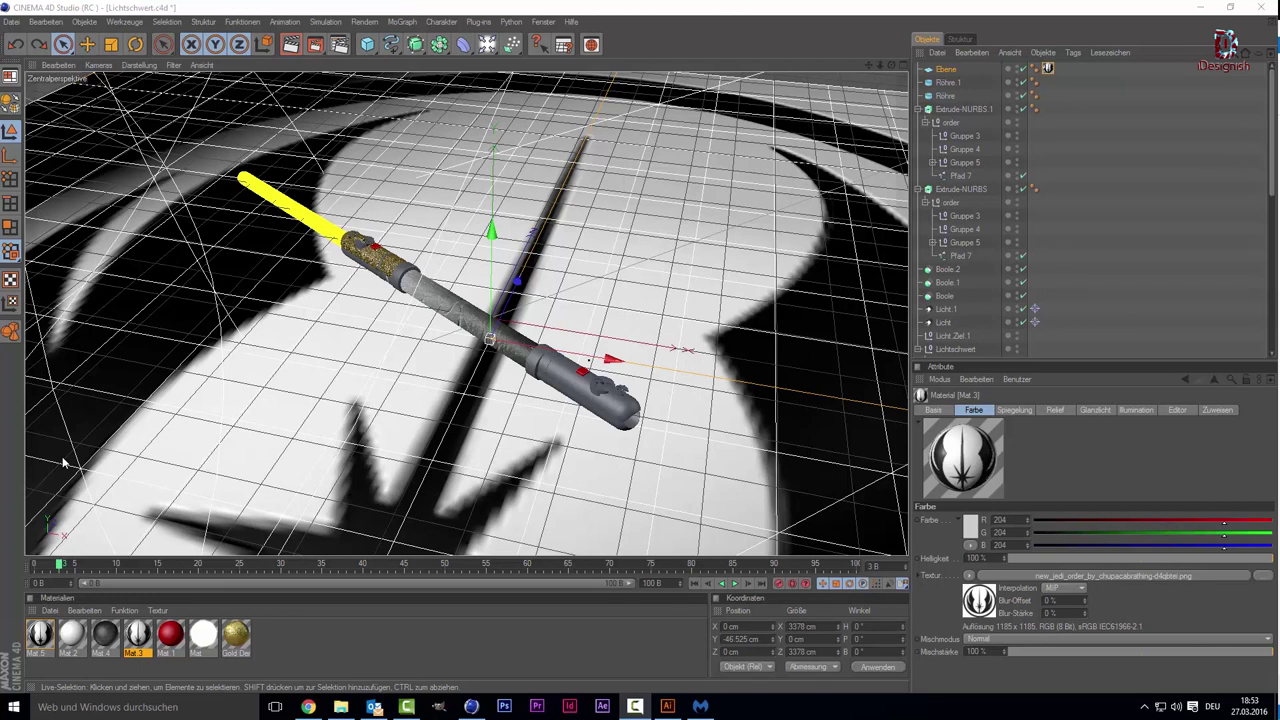
pyautogui.click(445, 450)
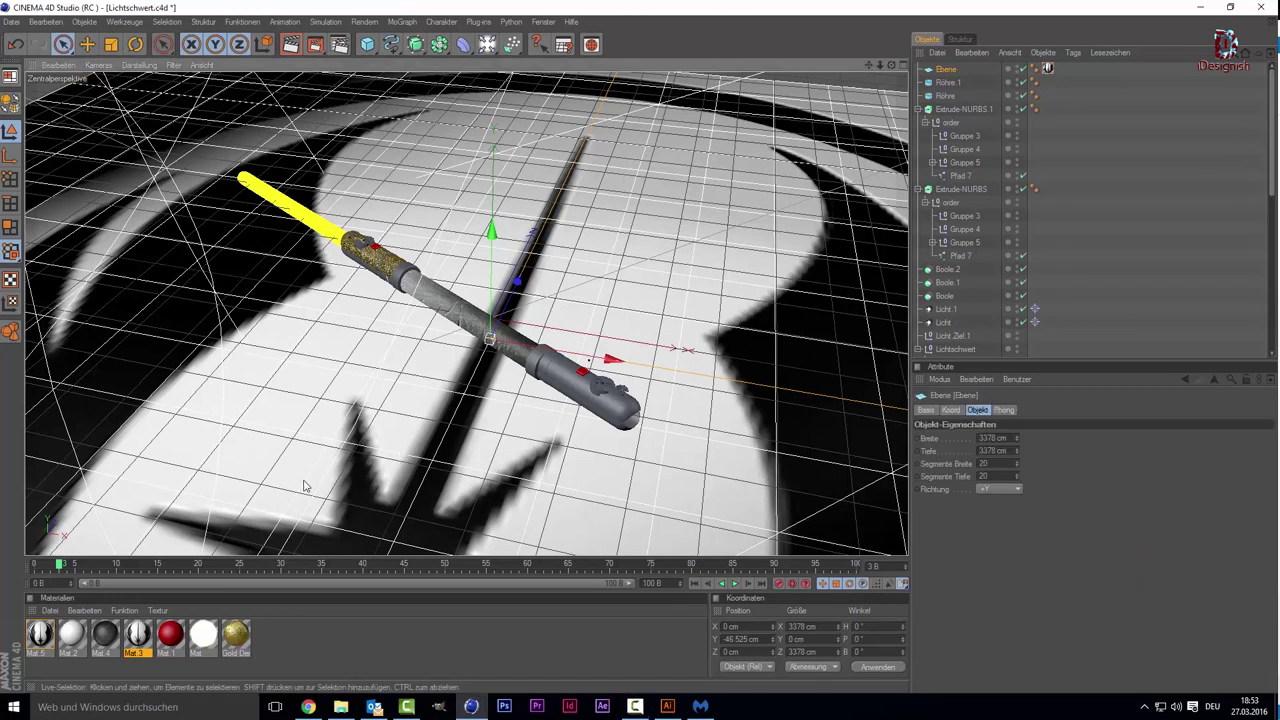
pyautogui.keyDown('alt'); pyautogui.moveTo(278, 460); pyautogui.dragTo(264, 489); pyautogui.keyUp('alt')
# Step: Switch the plane's emblem texture tag projection to Quader-Mapping
pyautogui.click(40, 633)
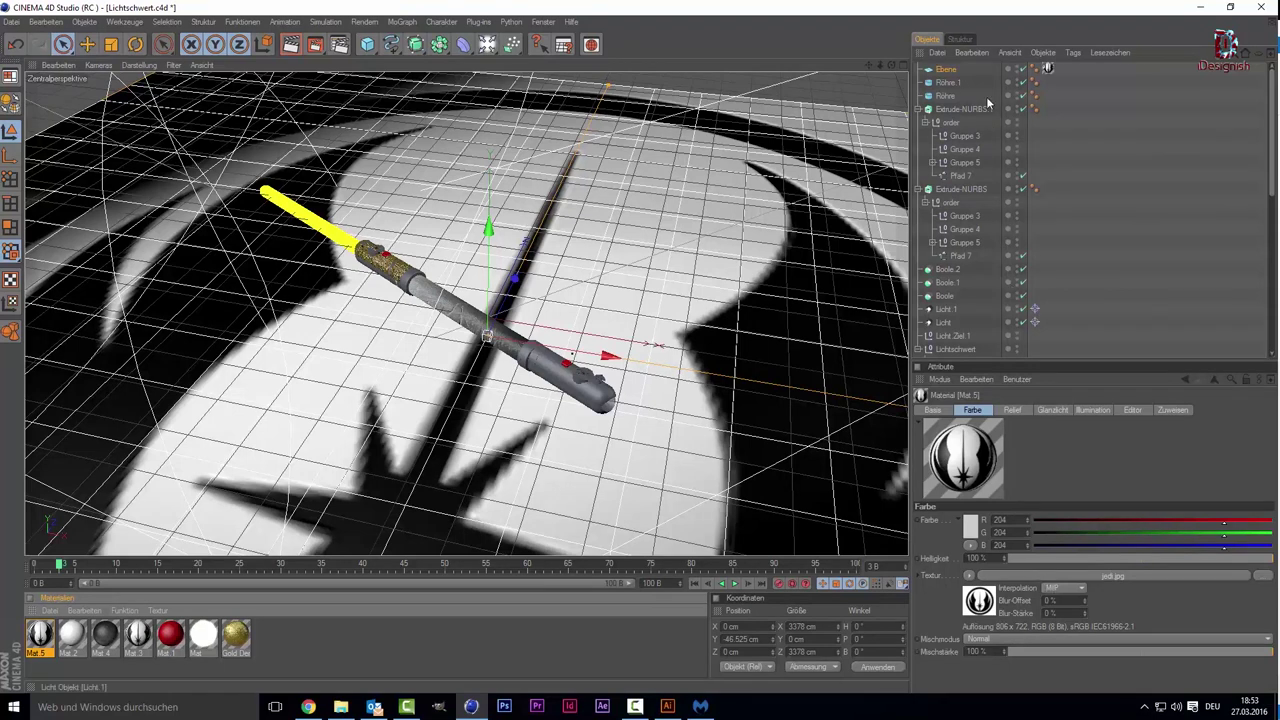
pyautogui.click(1047, 68)
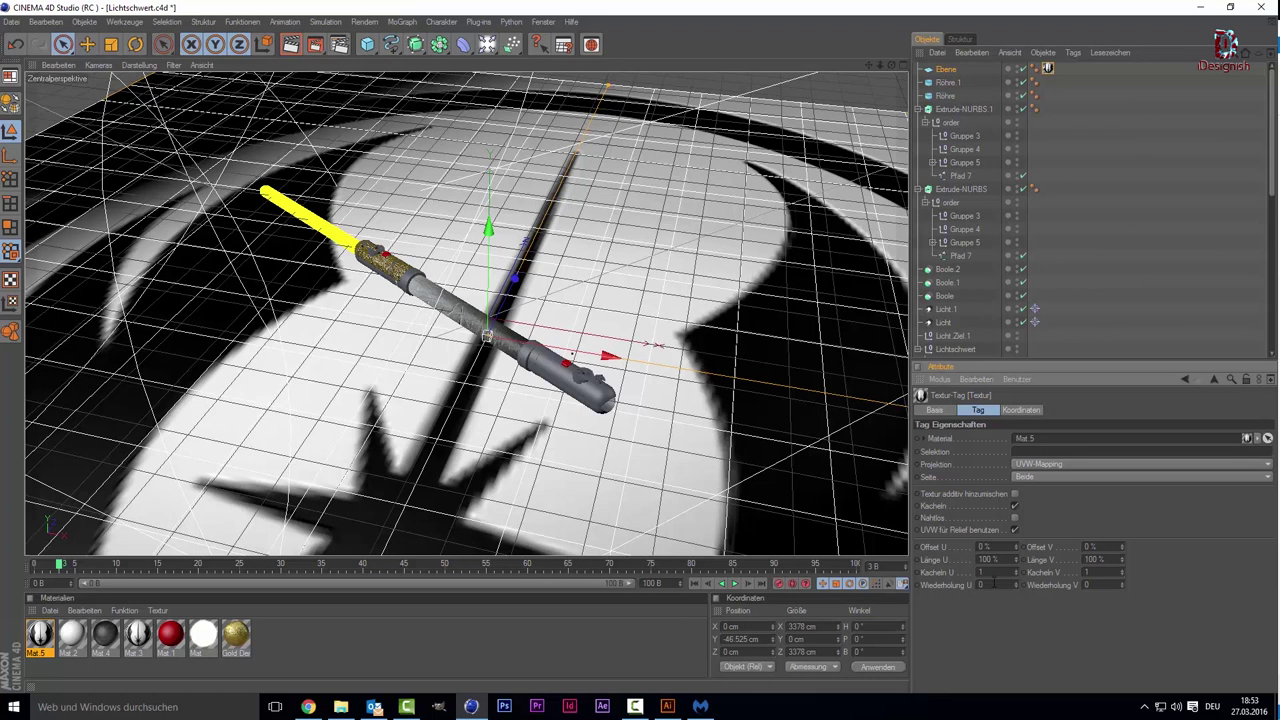
pyautogui.click(1052, 465)
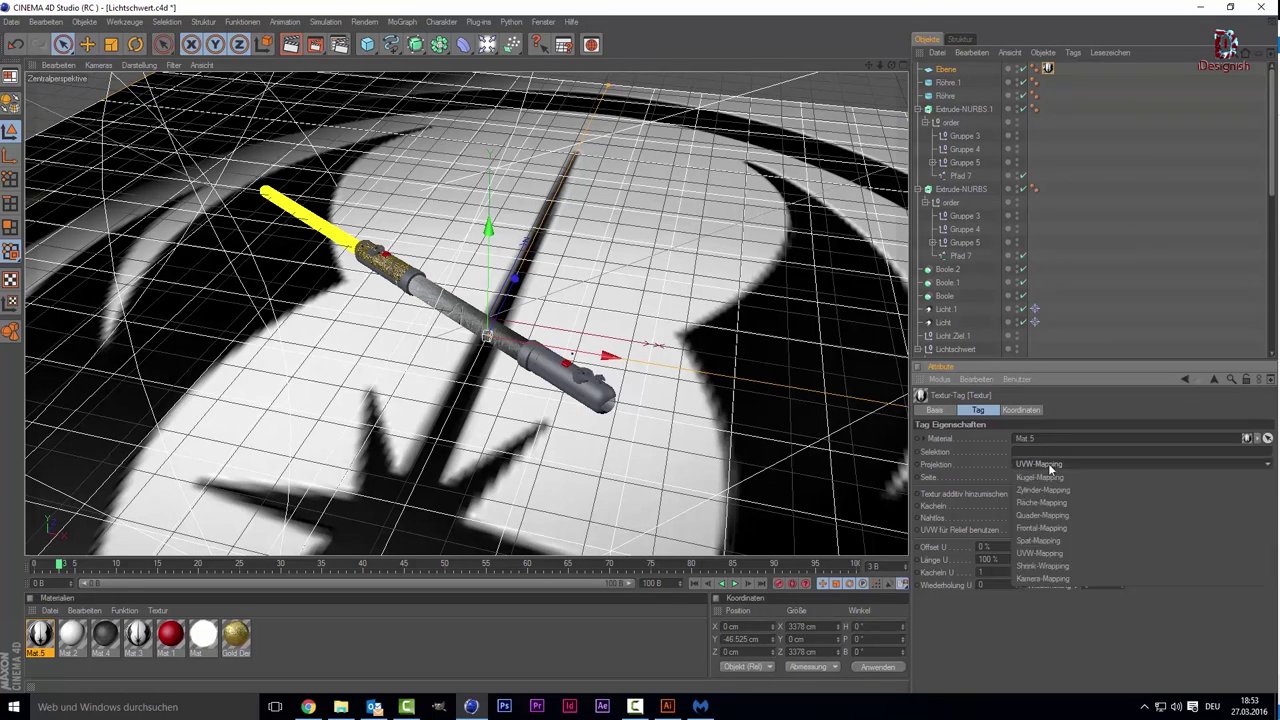
pyautogui.click(1045, 517)
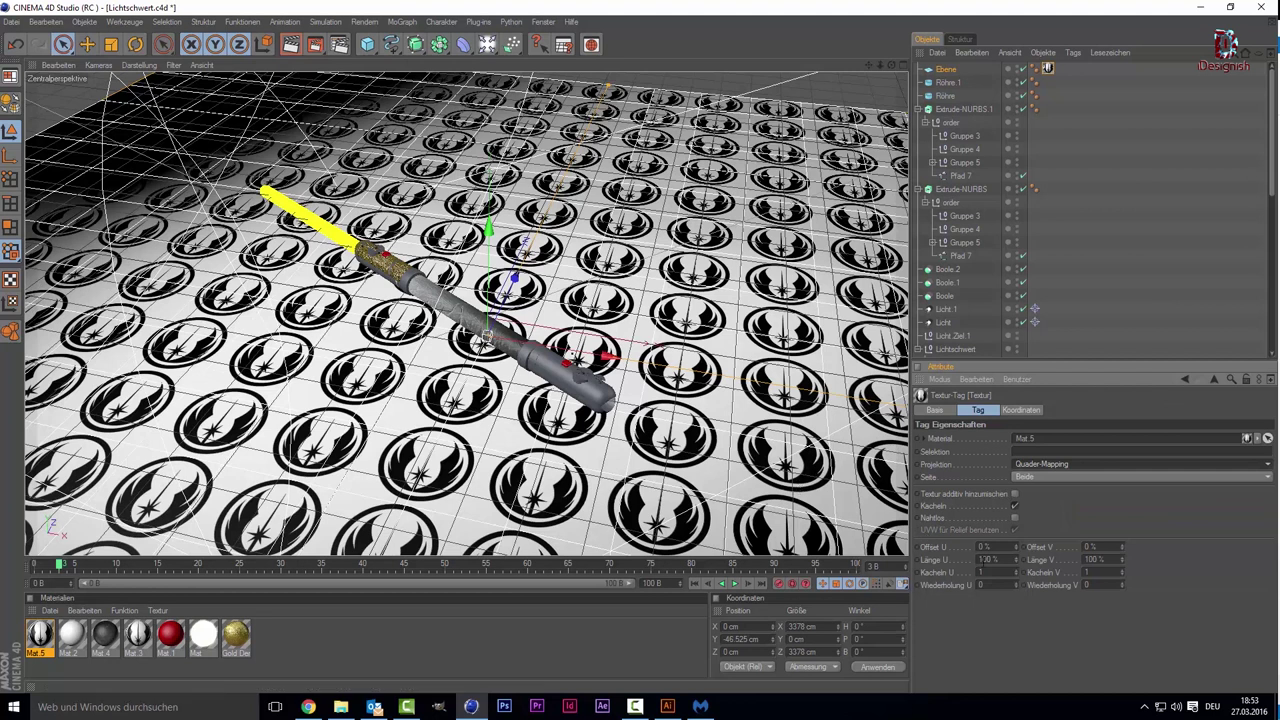
# Step: Set the tag's Wiederholung U and V repeat values, committing a V repeat of 1
pyautogui.doubleClick(985, 584)
pyautogui.write('4')
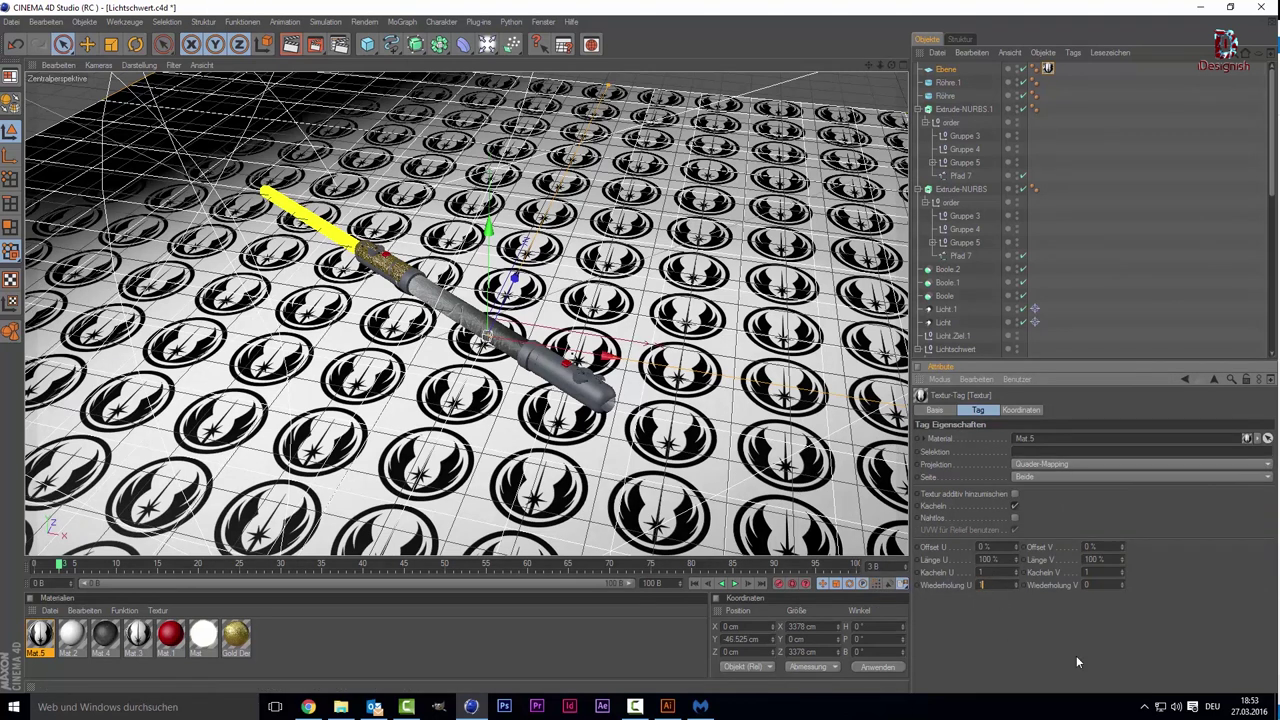
pyautogui.press('Return')
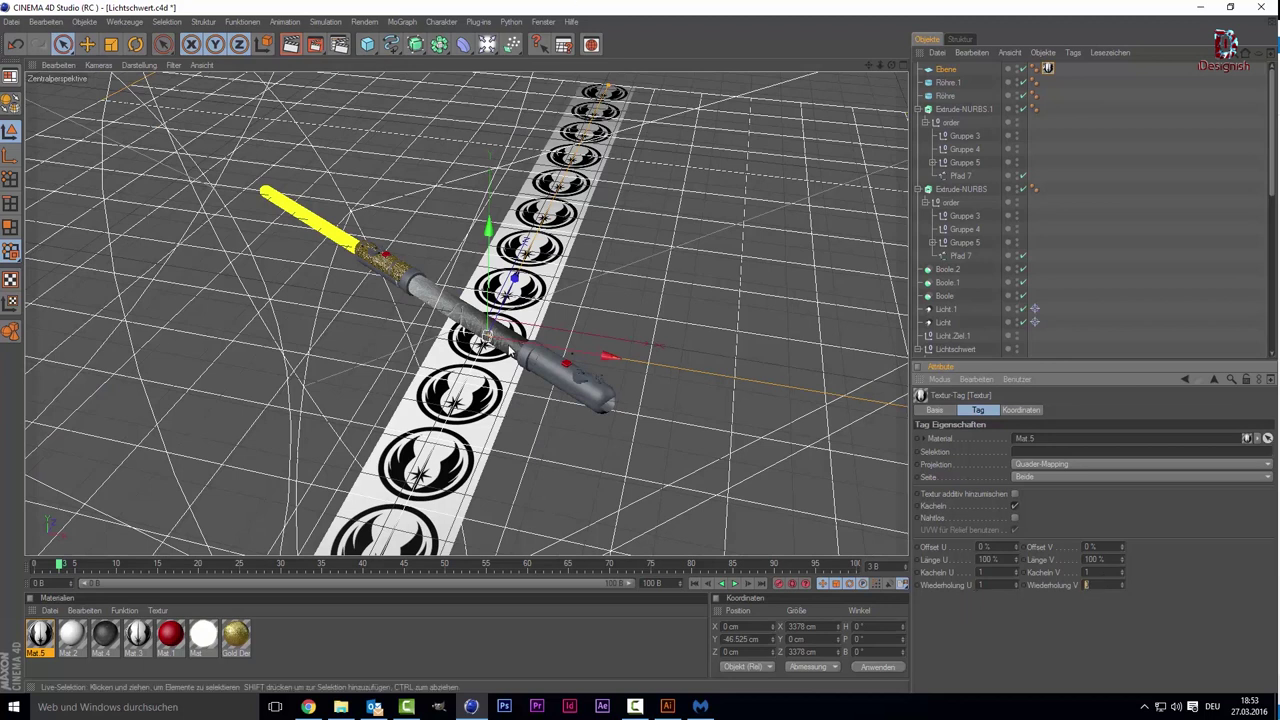
pyautogui.write('1')
pyautogui.press('Return')
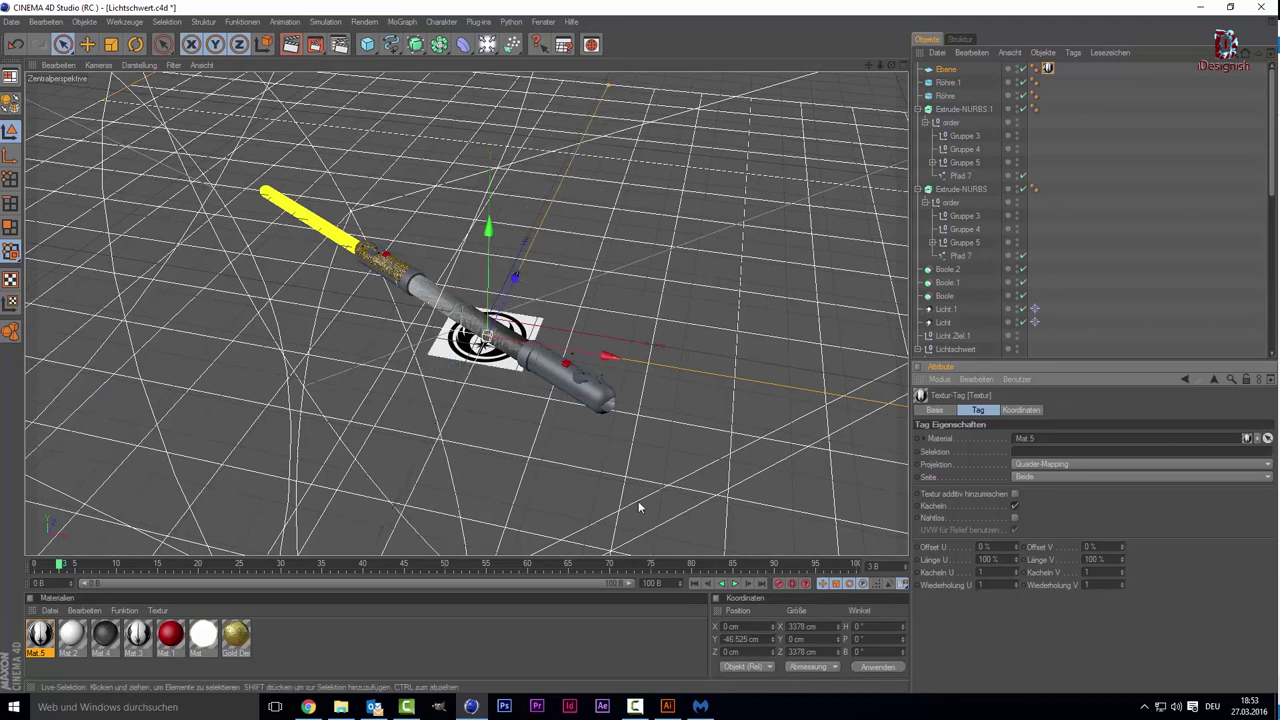
pyautogui.scroll(2, 479, 388)
pyautogui.scroll(2, 479, 386)
pyautogui.scroll(2, 482, 390)
pyautogui.scroll(2, 484, 393)
pyautogui.scroll(-2, 484, 393)
pyautogui.scroll(-2, 484, 390)
pyautogui.scroll(-2, 485, 370)
pyautogui.scroll(-2, 487, 343)
pyautogui.scroll(-2, 487, 343)
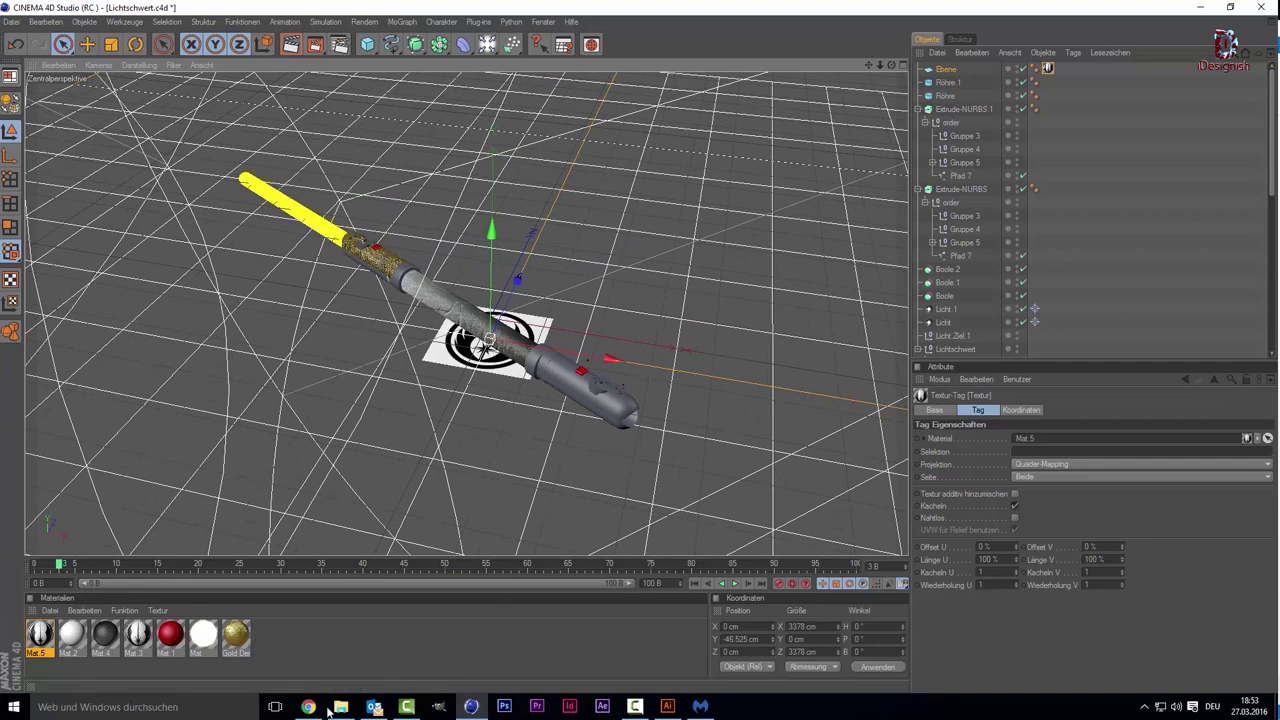
# Step: Create a new material, Mat.6, and drag it onto the ground plane
pyautogui.doubleClick(330, 656)
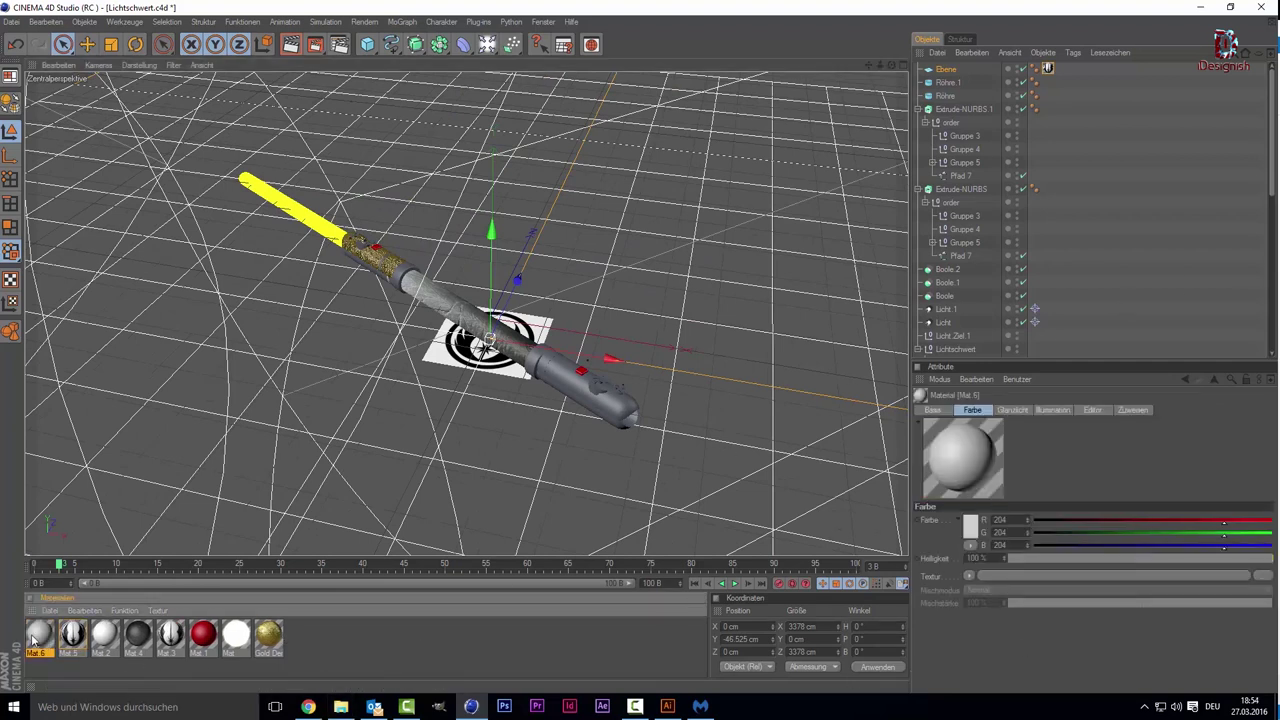
pyautogui.moveTo(37, 636)
pyautogui.mouseDown()
pyautogui.moveTo(976, 75)
pyautogui.moveTo(960, 70)
pyautogui.mouseUp()
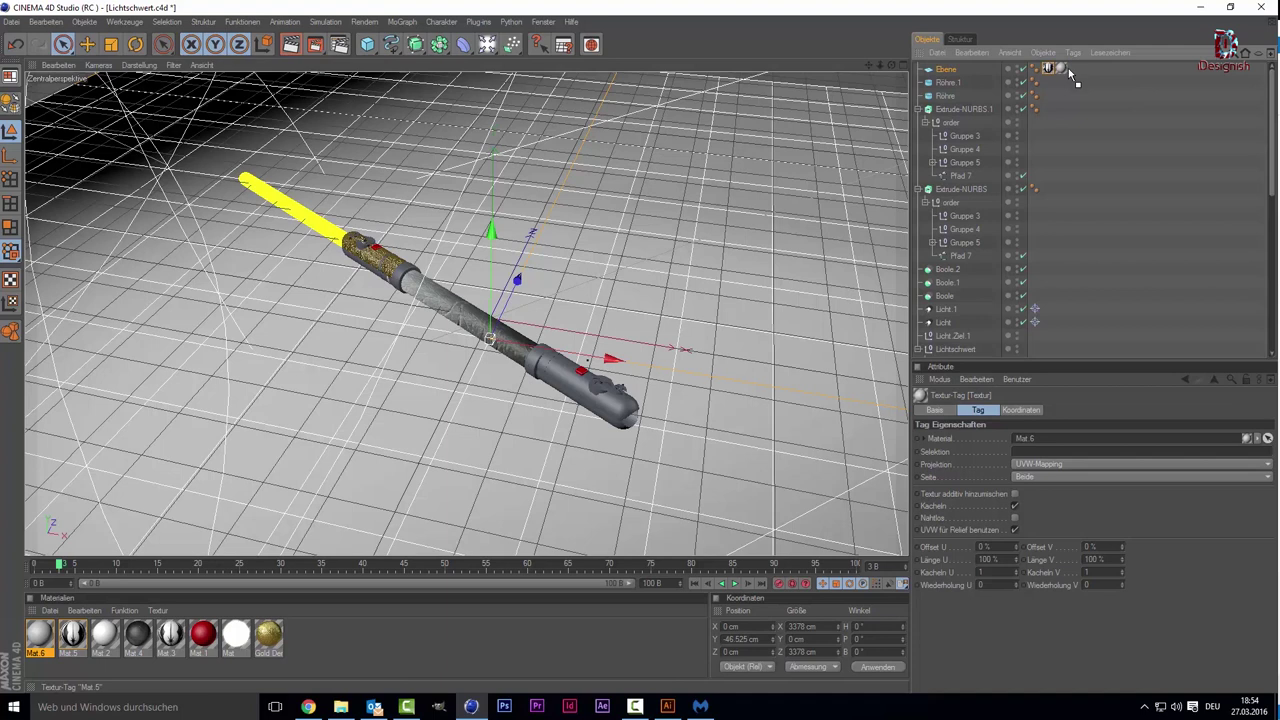
pyautogui.moveTo(1068, 68); pyautogui.dragTo(1069, 68)
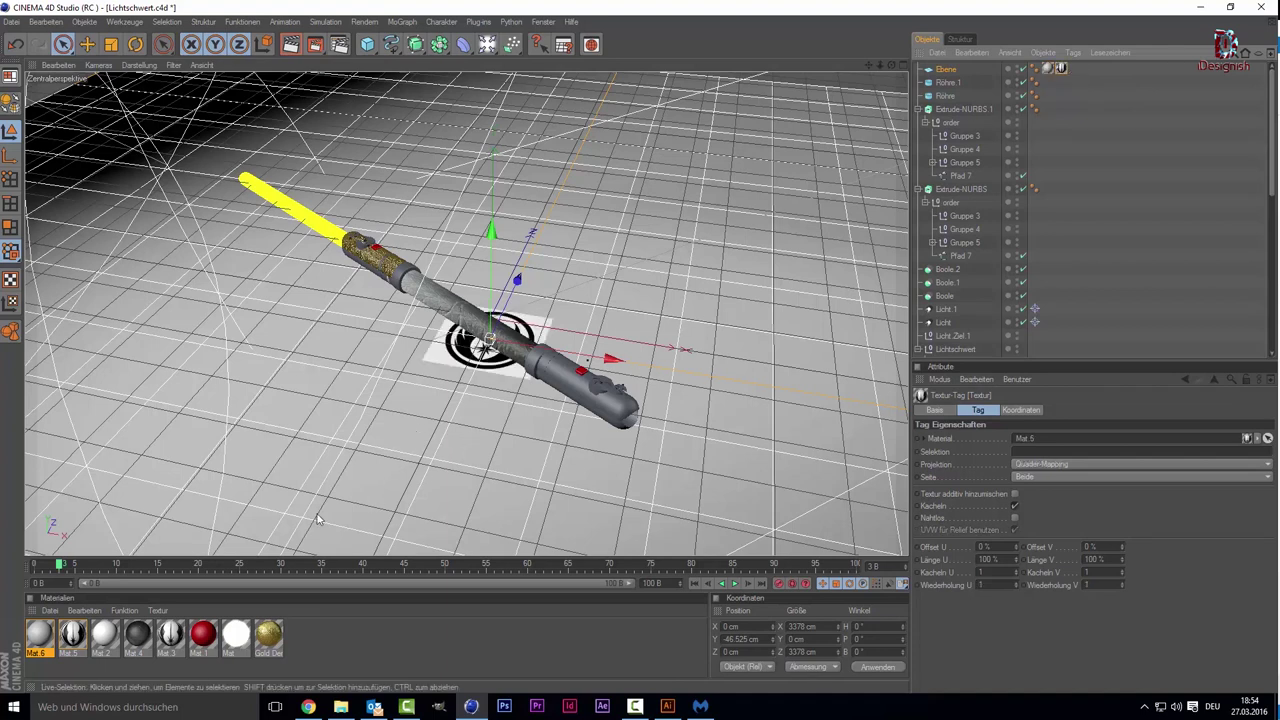
pyautogui.scroll(1, 318, 519)
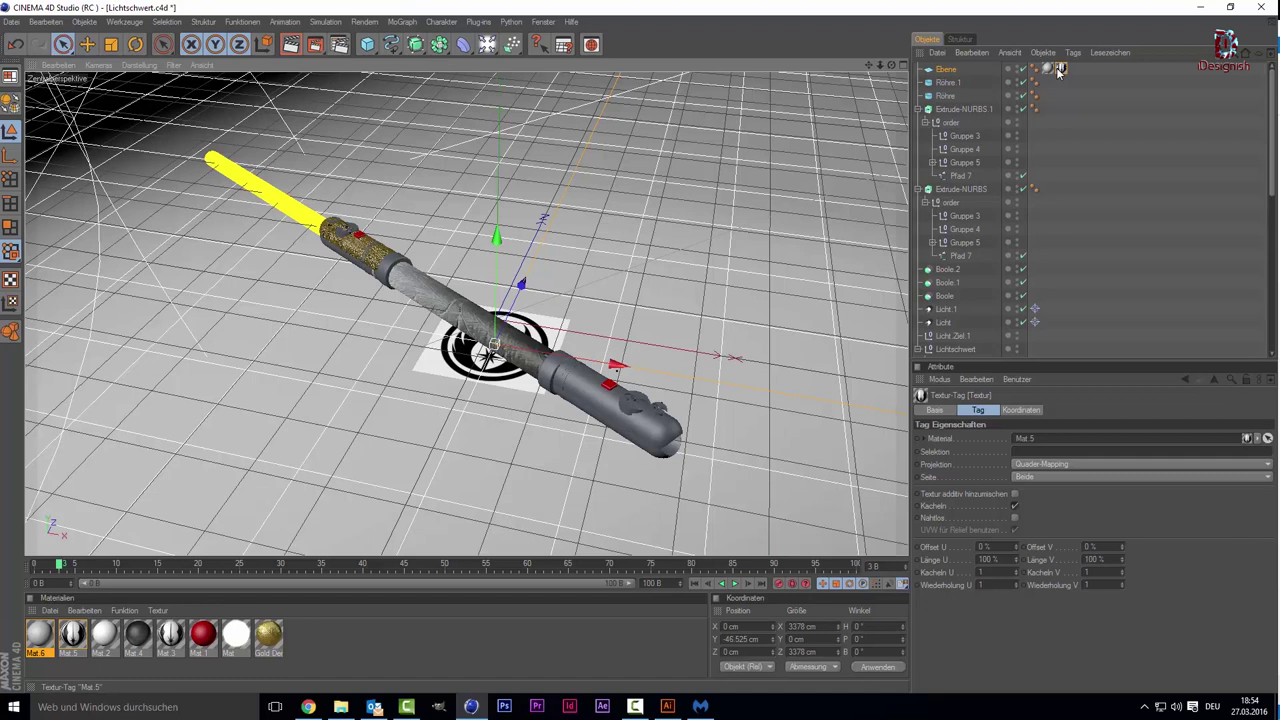
# Step: Set Mat.6's Farbe colour to pure white (255, 255, 255)
pyautogui.click(852, 150)
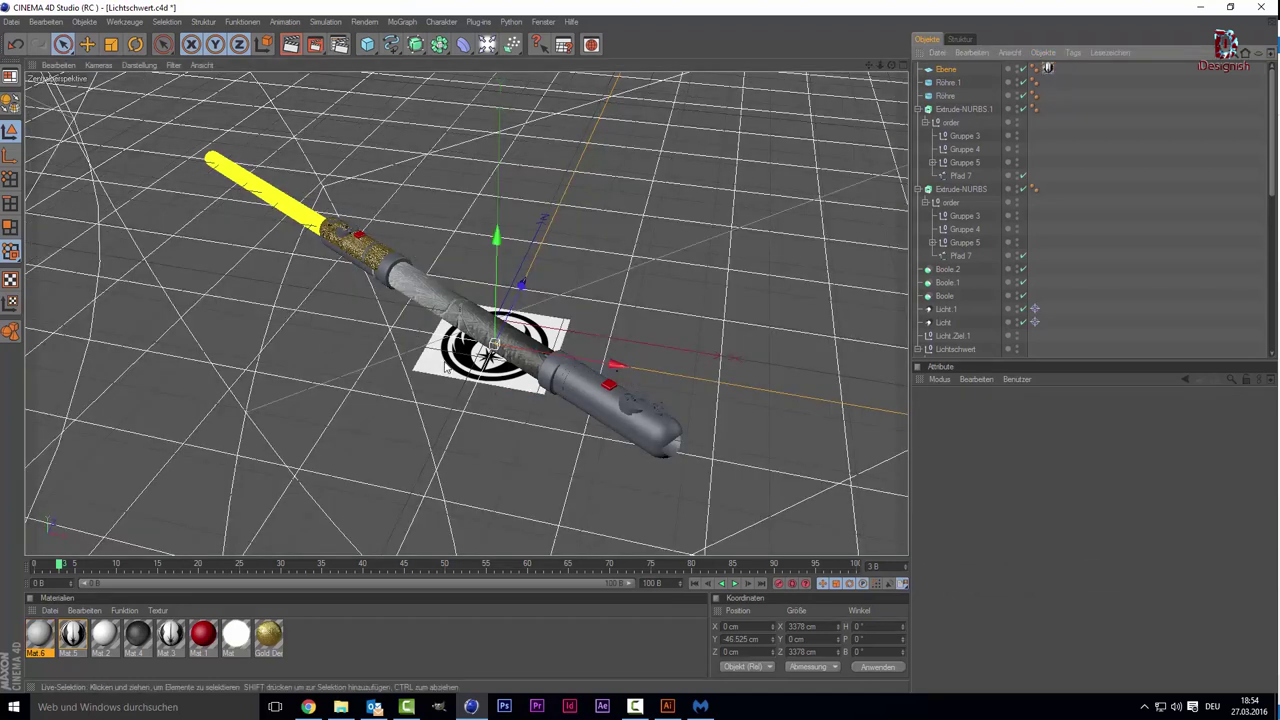
pyautogui.click(327, 512)
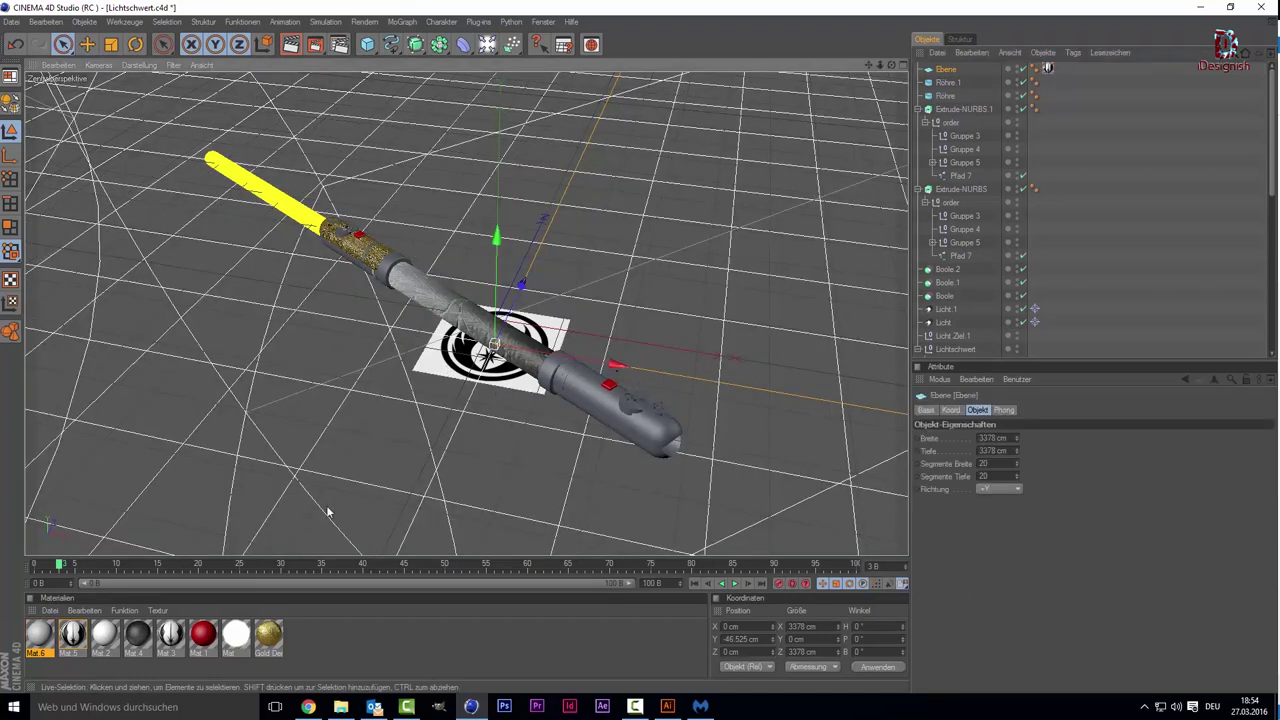
pyautogui.doubleClick(38, 636)
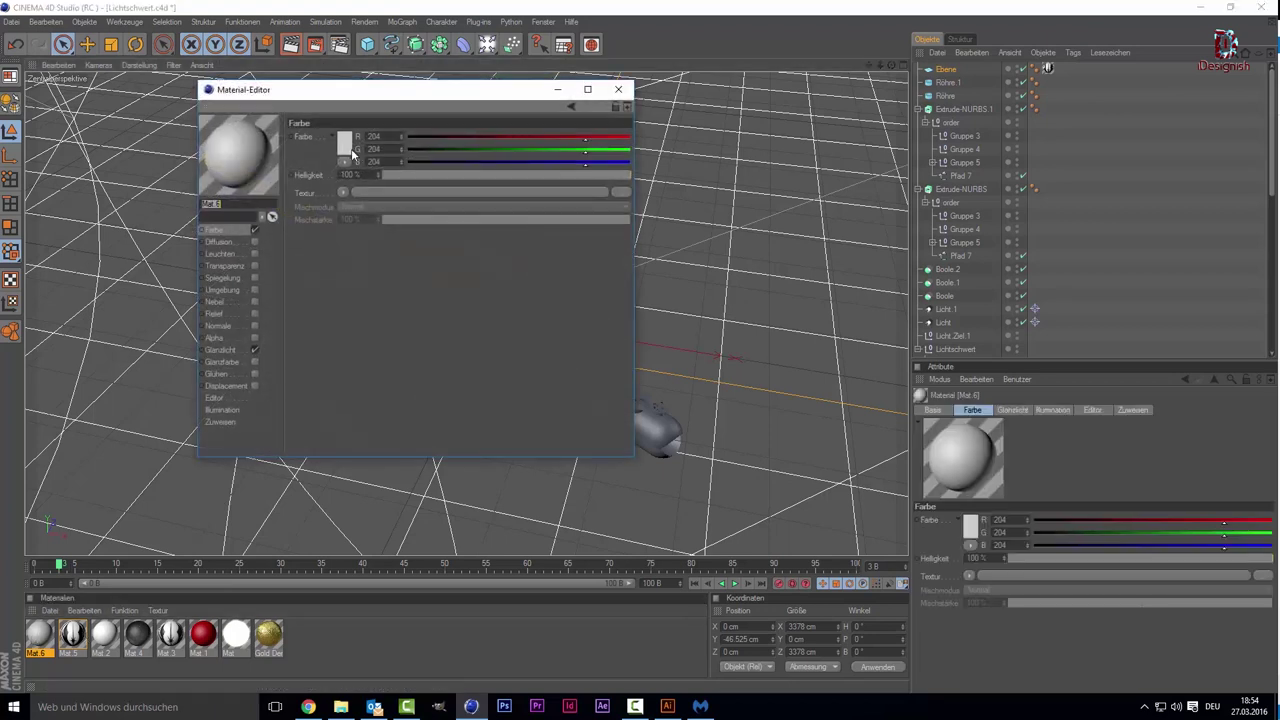
pyautogui.click(346, 150)
pyautogui.click(318, 214)
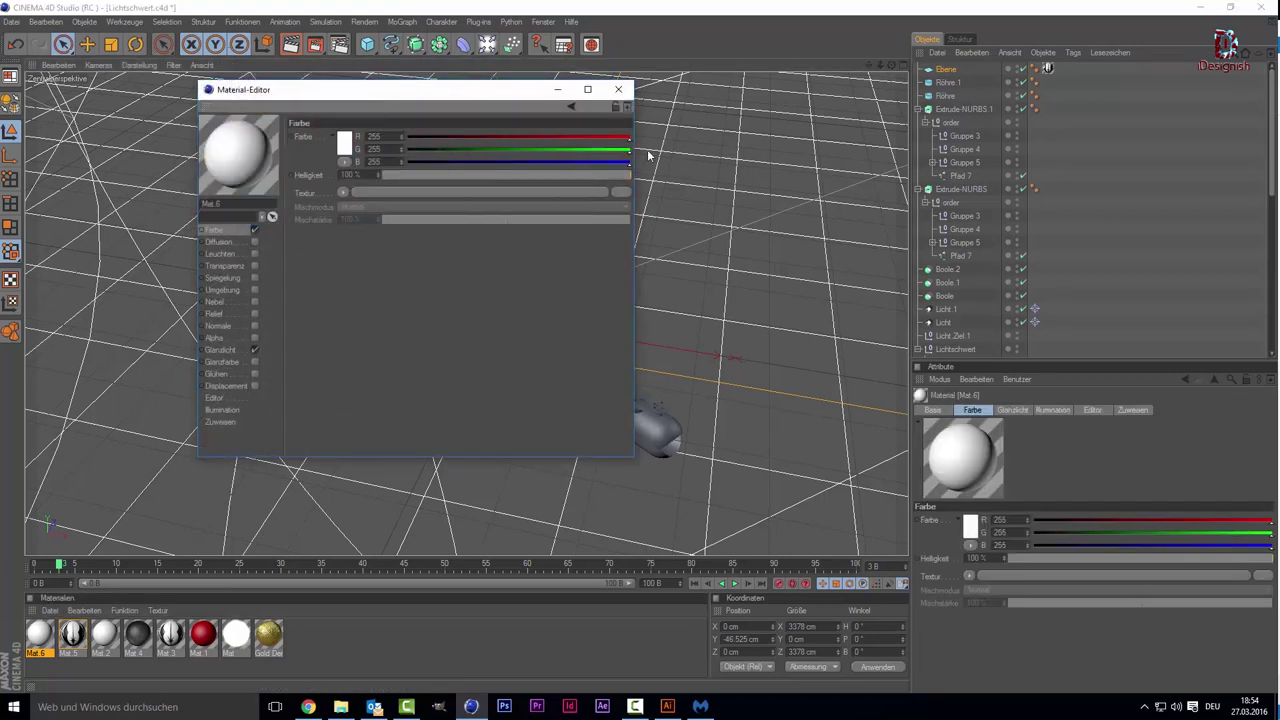
pyautogui.click(618, 89)
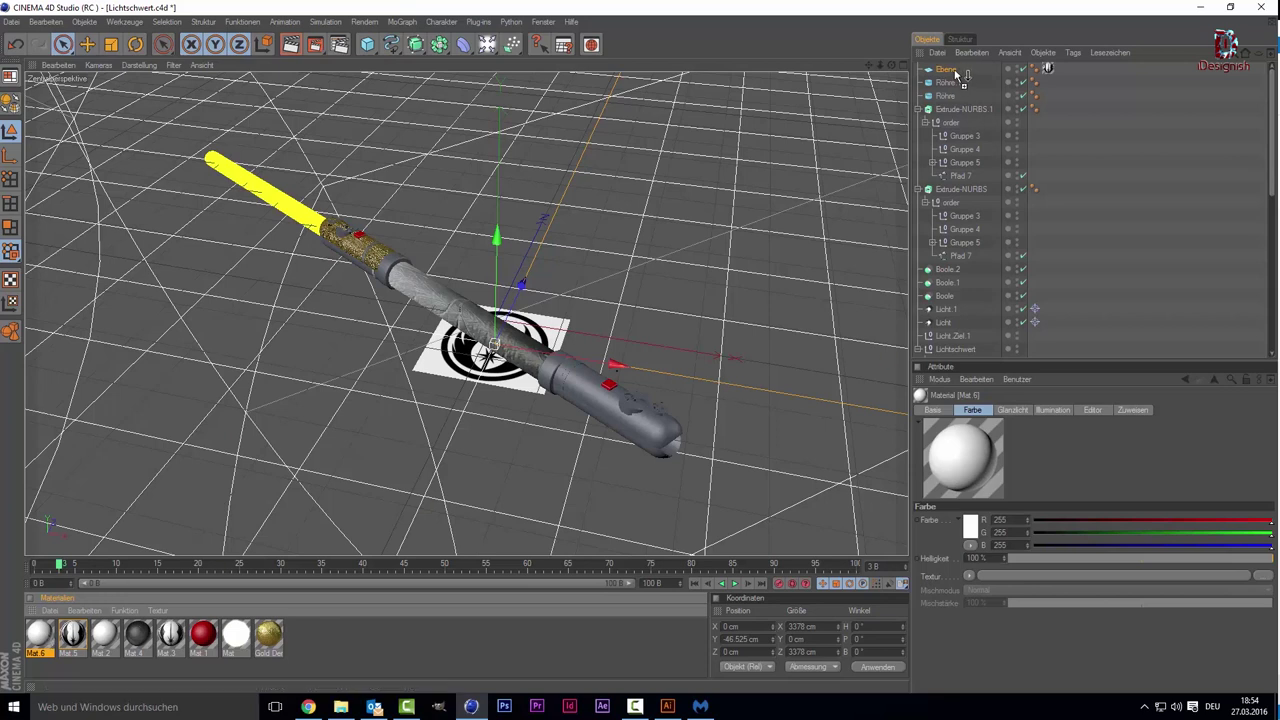
# Step: Apply white Mat.6 to Ebene and layer the Mat.5 emblem tag after it
pyautogui.moveTo(960, 75); pyautogui.dragTo(957, 72)
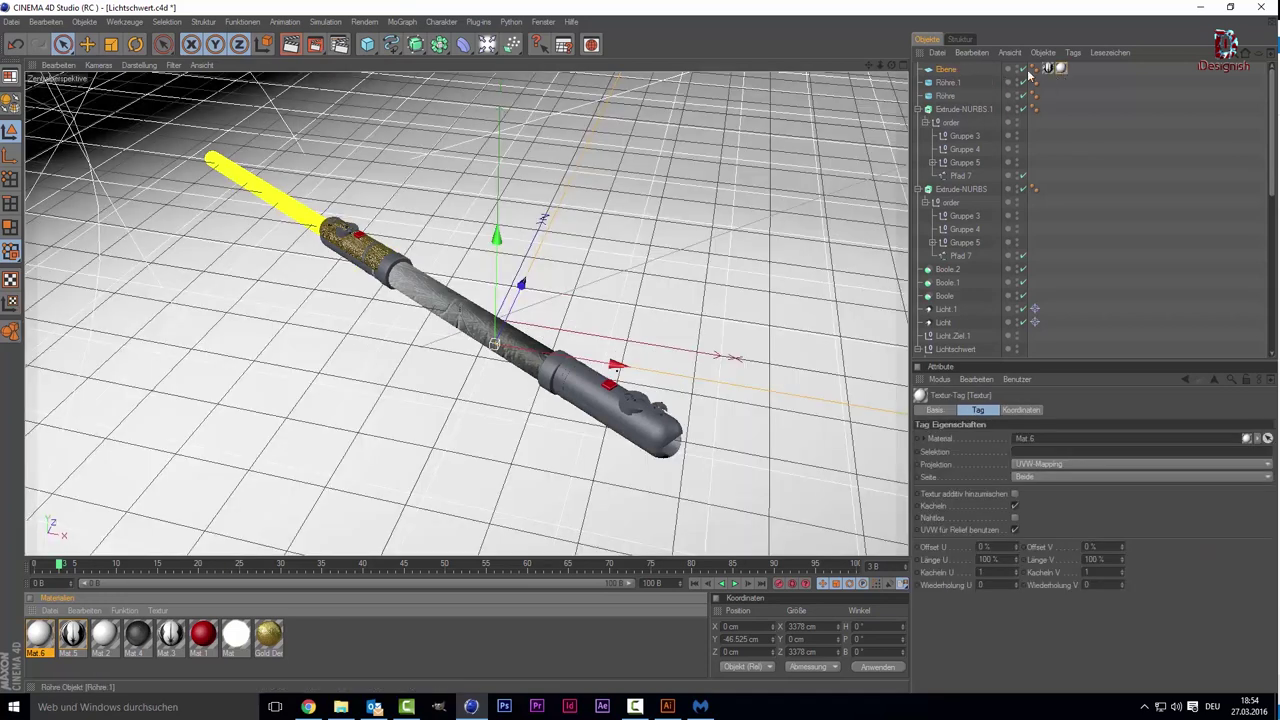
pyautogui.moveTo(72, 633); pyautogui.dragTo(1061, 67)
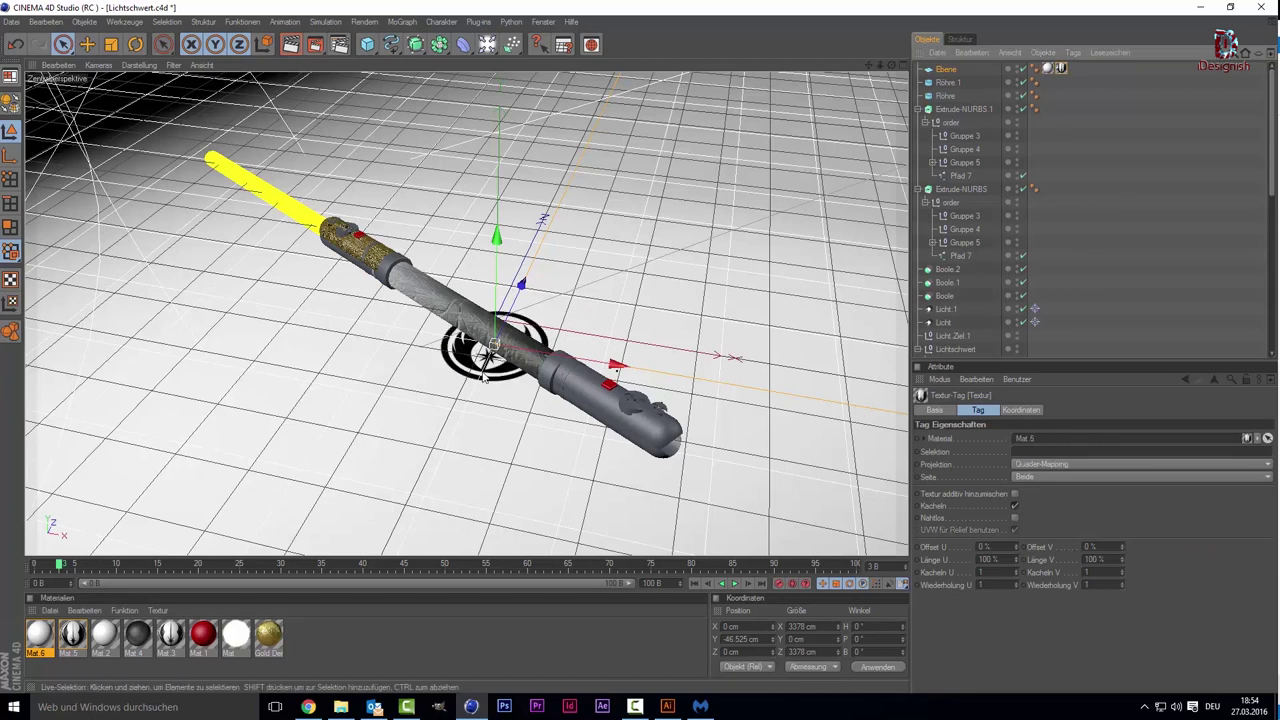
pyautogui.scroll(2, 483, 378)
pyautogui.scroll(2, 486, 380)
pyautogui.scroll(2, 490, 381)
pyautogui.scroll(-2, 494, 385)
pyautogui.scroll(-2, 497, 390)
pyautogui.scroll(-2, 500, 392)
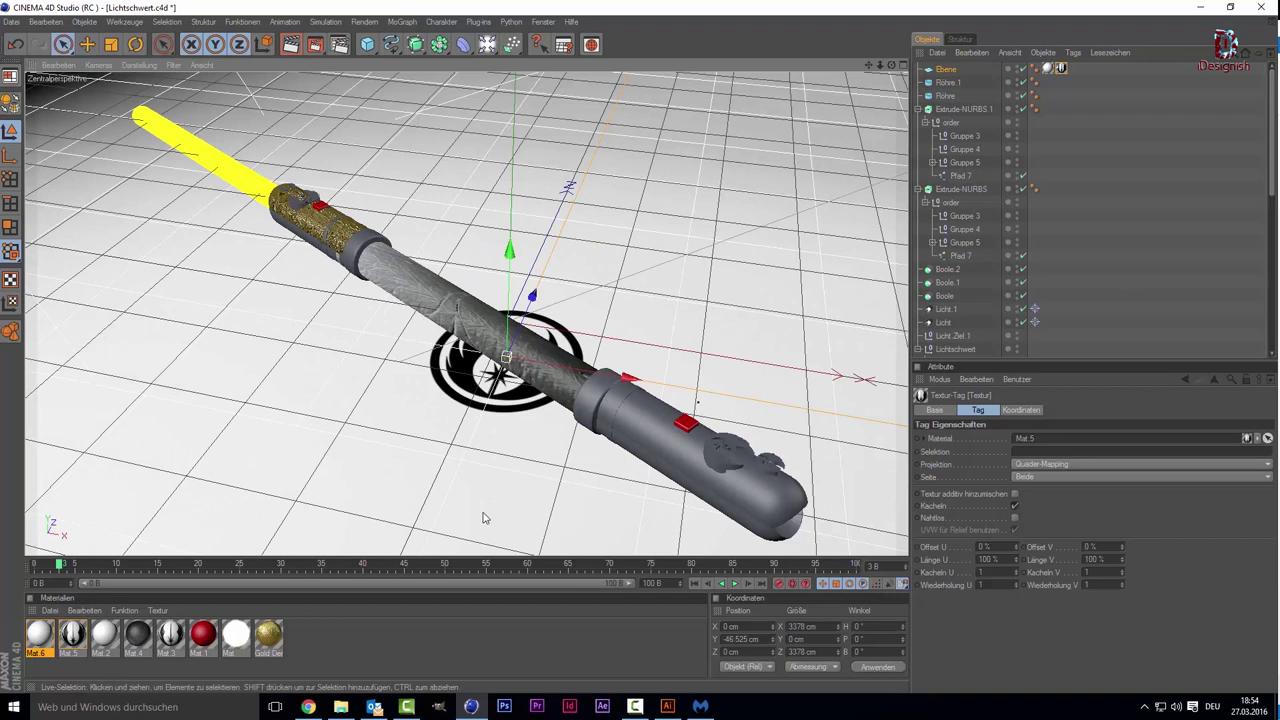
pyautogui.scroll(-2, 456, 471)
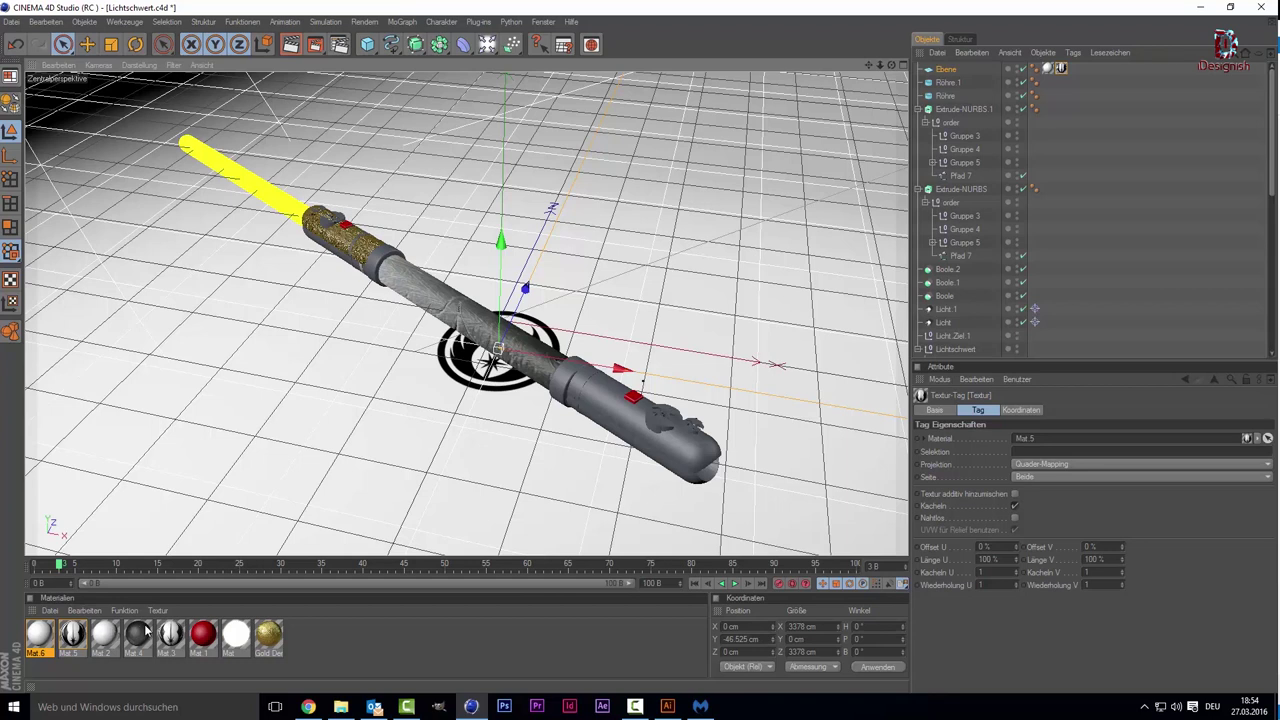
# Step: Inspect the settings of material Mat.3
pyautogui.click(181, 645)
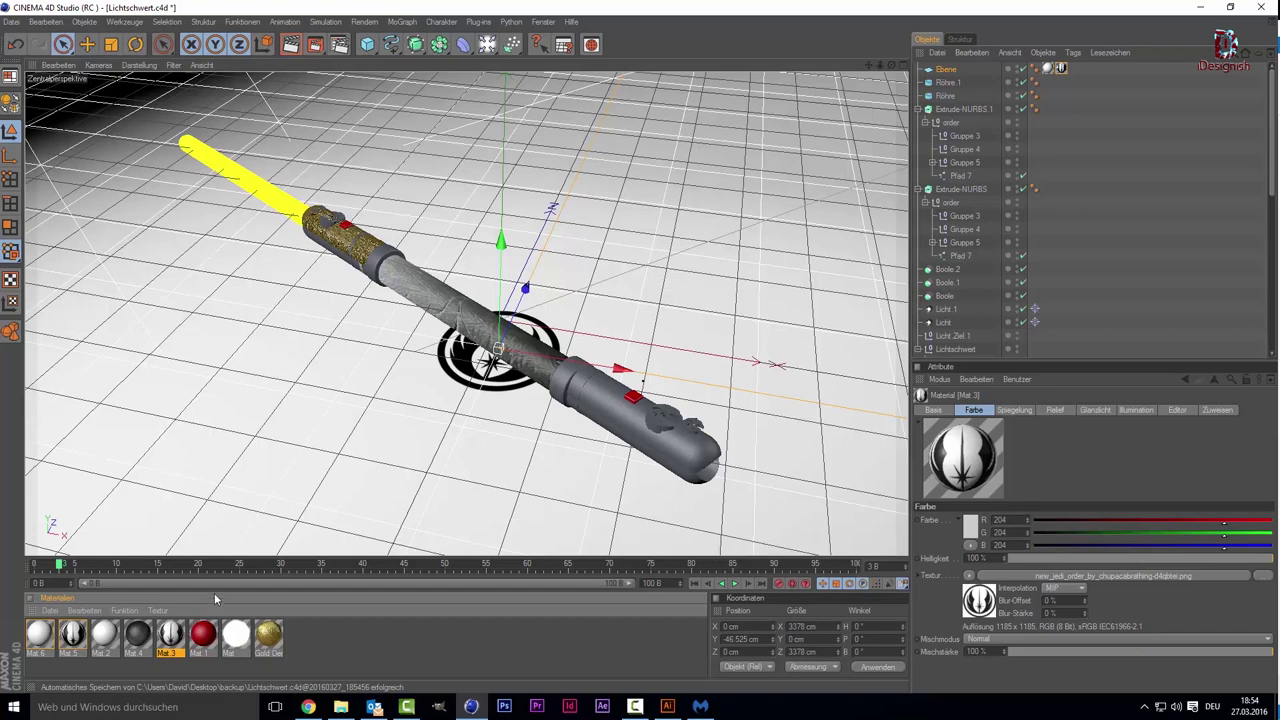
pyautogui.scroll(-3, 378, 415)
pyautogui.scroll(-2, 378, 415)
pyautogui.scroll(4, 378, 415)
pyautogui.scroll(1, 388, 427)
pyautogui.scroll(2, 390, 429)
pyautogui.scroll(-3, 394, 434)
pyautogui.scroll(-2, 394, 433)
pyautogui.scroll(-1, 393, 432)
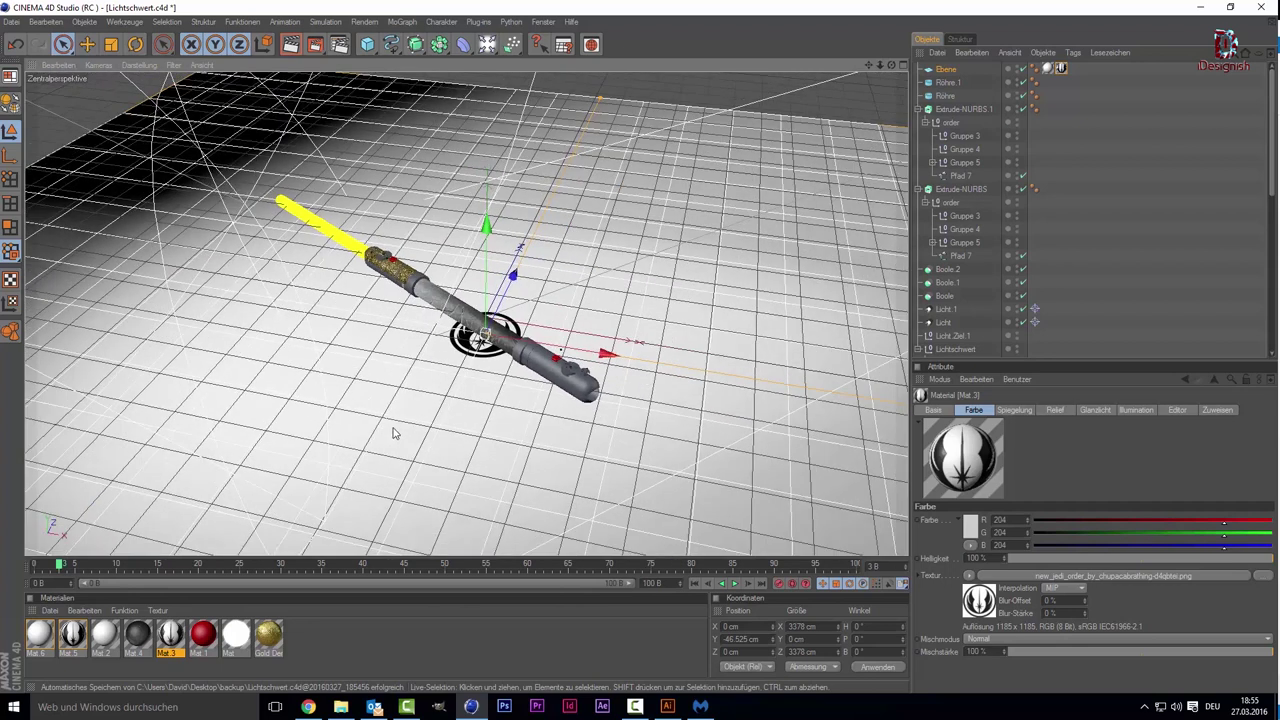